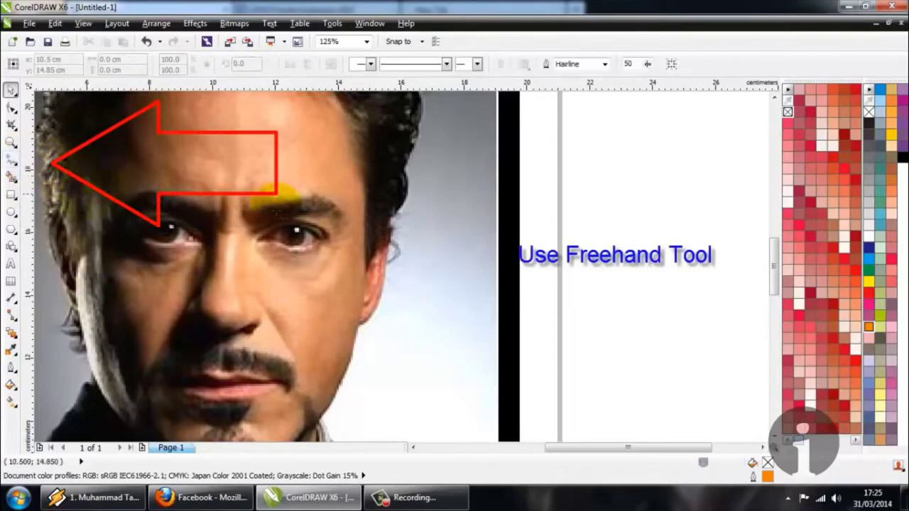
Trace the white highlight in the right-hand pupil as a closed four-sided Freehand shape, about 0.1 by 0.18 cm
{"action": "scroll", "coordinate": [315, 233], "scroll_direction": "up", "scroll_amount": 5}
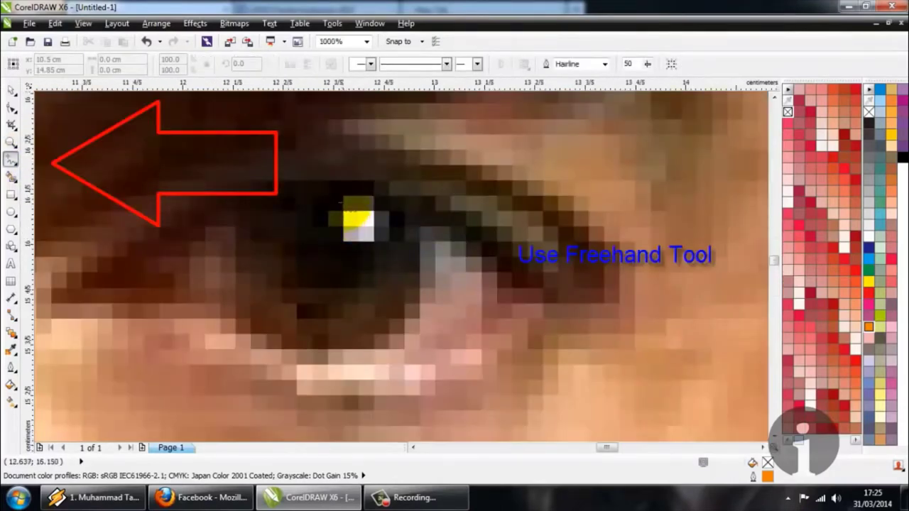
{"action": "left_click", "coordinate": [345, 197]}
{"action": "double_click", "coordinate": [346, 241]}
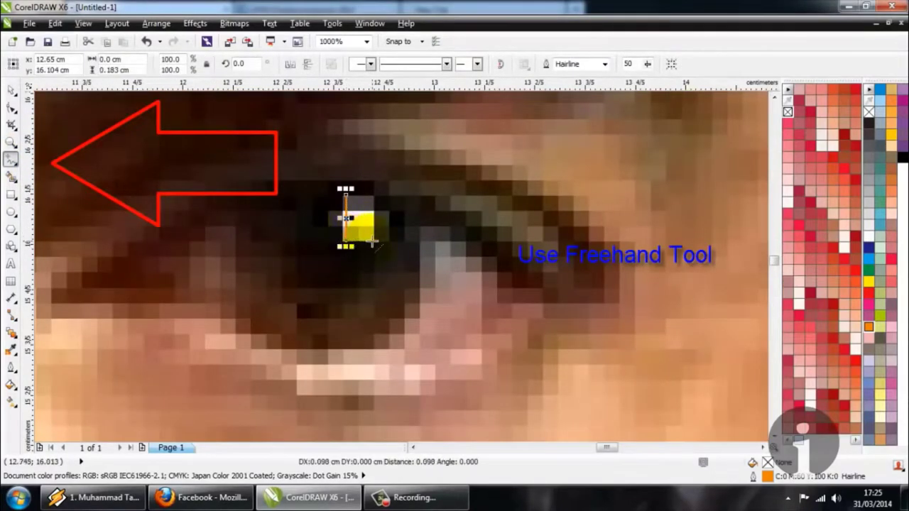
{"action": "double_click", "coordinate": [373, 240]}
{"action": "left_click", "coordinate": [346, 194]}
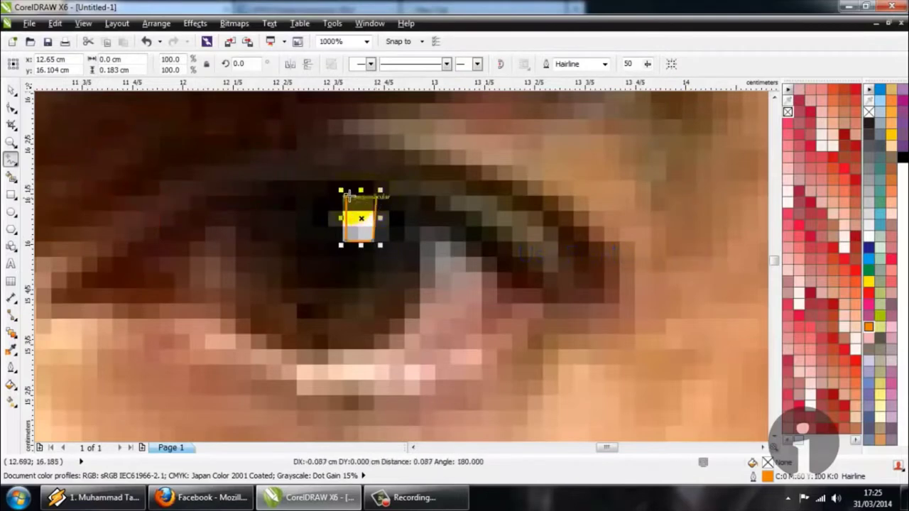
Trace the dark iris and upper lash line of the same eye as one closed Freehand outline, about 2 cm wide
{"action": "scroll", "coordinate": [309, 210], "scroll_direction": "down", "scroll_amount": 3}
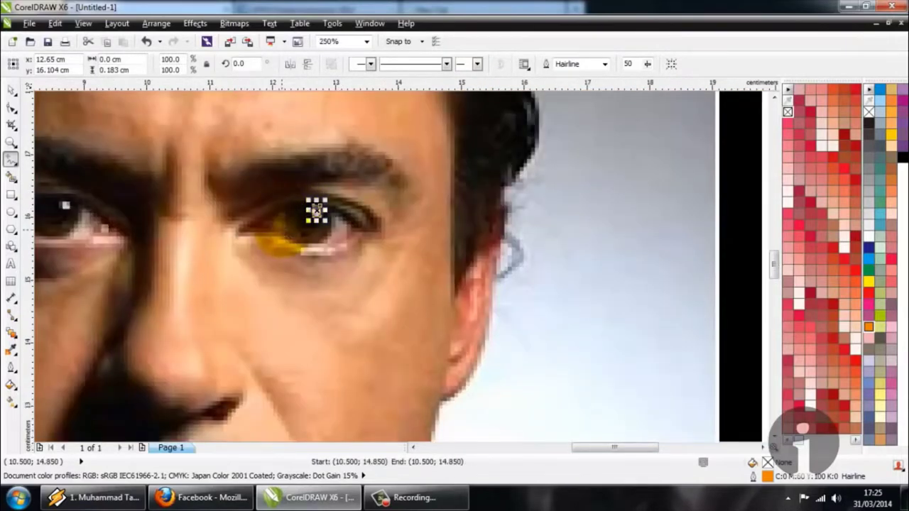
{"action": "scroll", "coordinate": [316, 210], "scroll_direction": "up", "scroll_amount": 1}
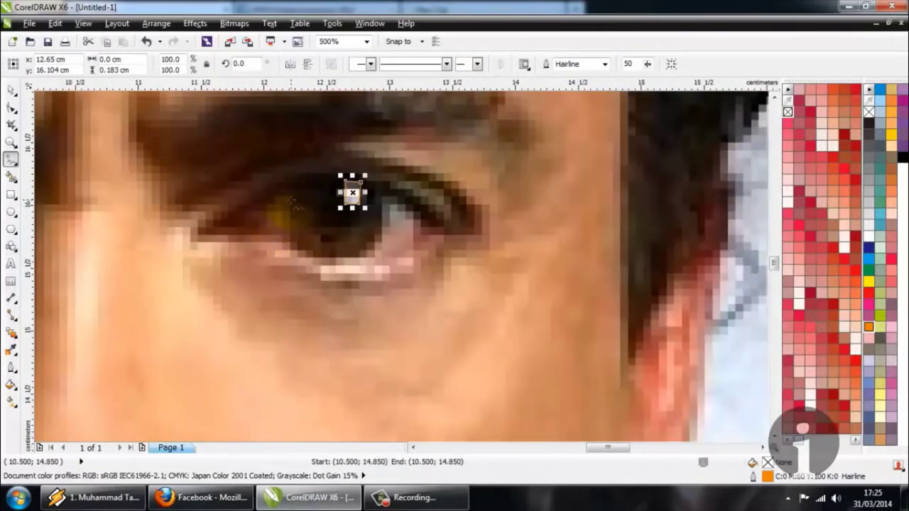
{"action": "left_click", "coordinate": [291, 200]}
{"action": "left_click", "coordinate": [295, 247]}
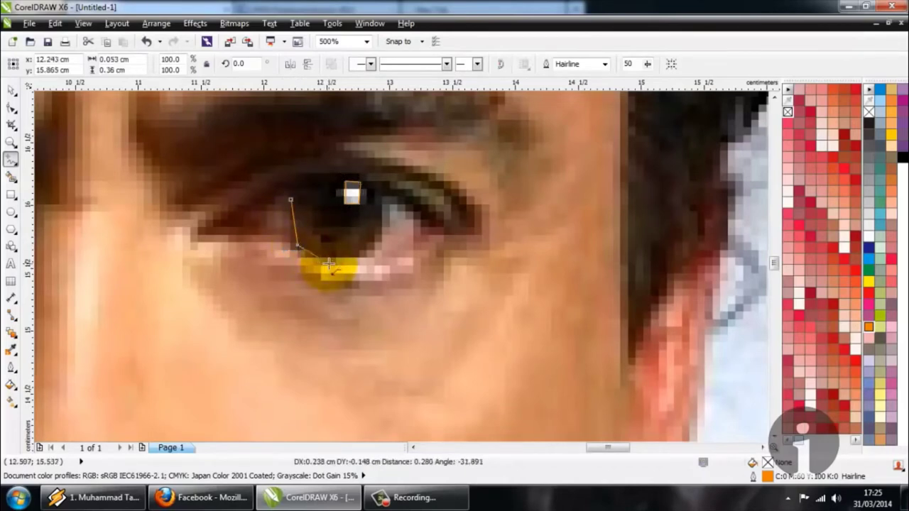
{"action": "left_click", "coordinate": [329, 266]}
{"action": "left_click", "coordinate": [381, 250]}
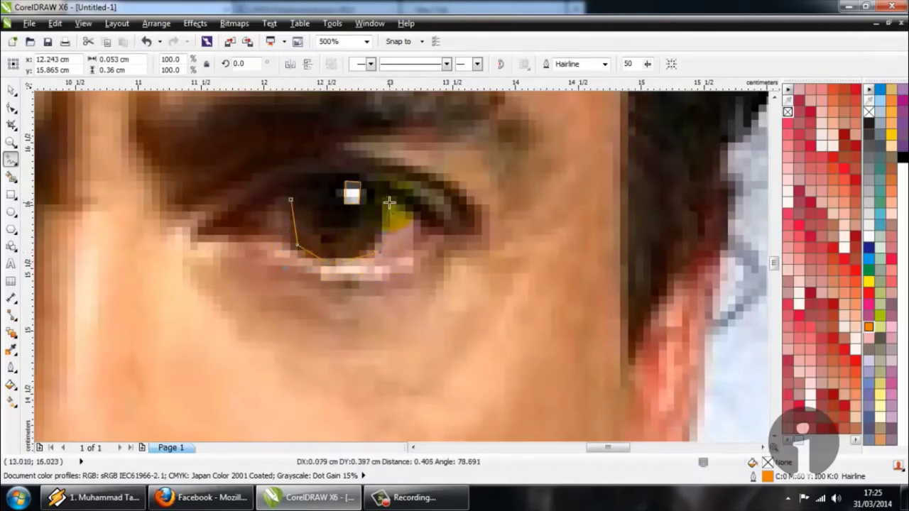
{"action": "left_click", "coordinate": [389, 202]}
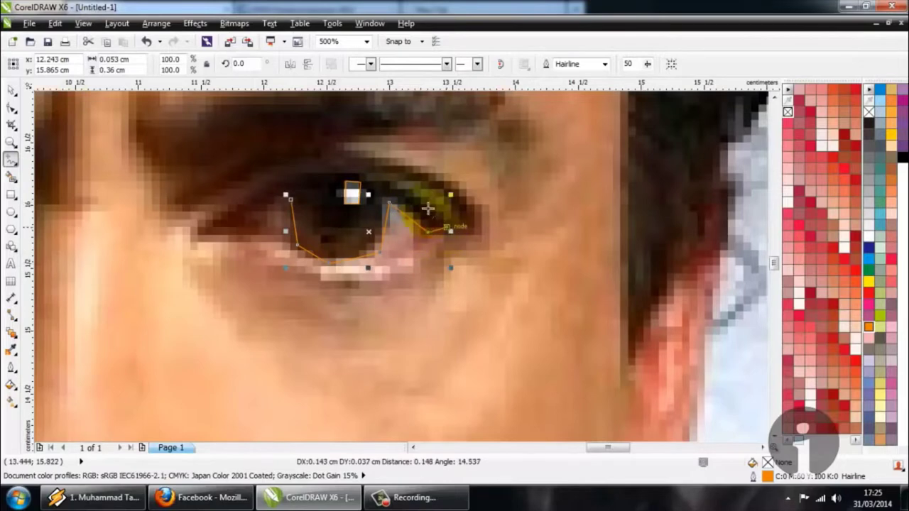
{"action": "left_click", "coordinate": [373, 172]}
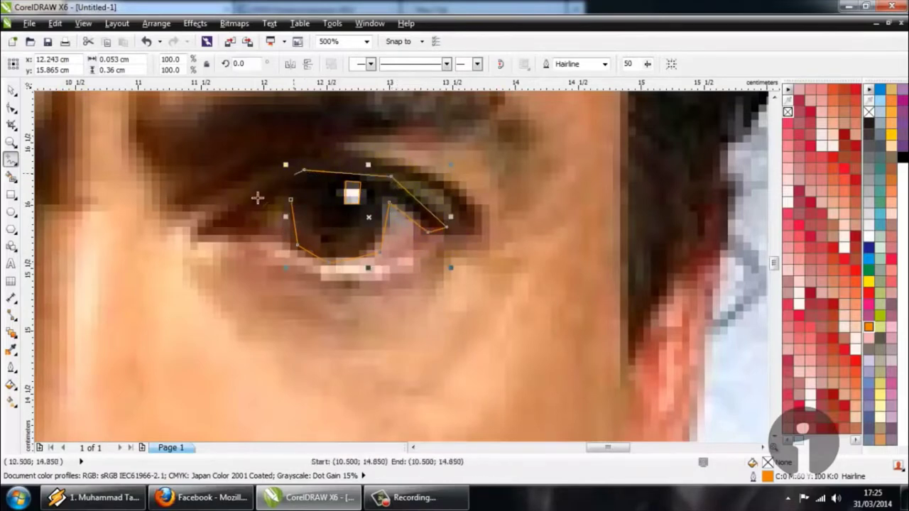
{"action": "left_click", "coordinate": [198, 231]}
{"action": "left_click", "coordinate": [201, 233]}
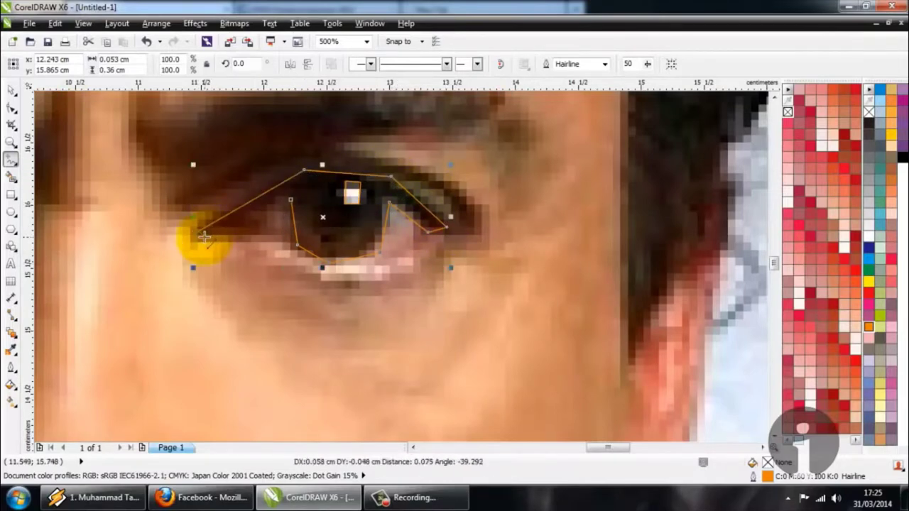
{"action": "left_click", "coordinate": [203, 236]}
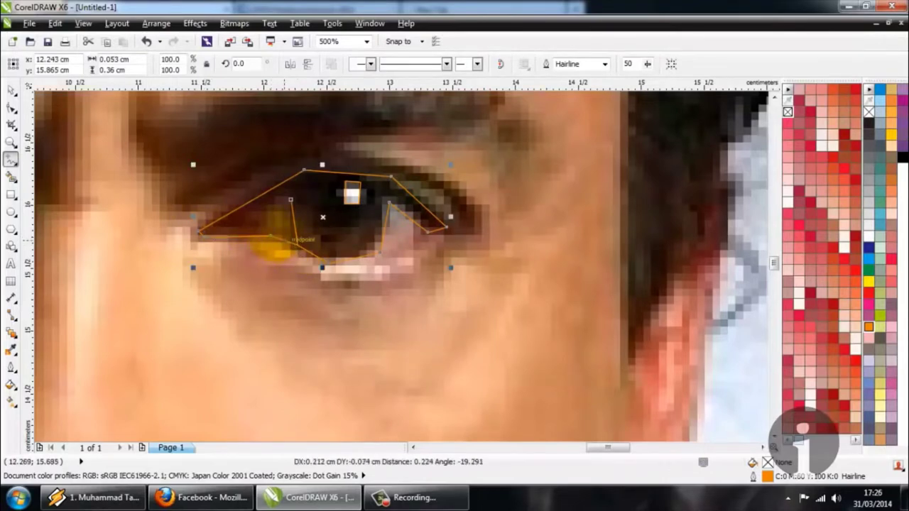
Trace the small patch of eye white between the iris and the inner corner as a closed Freehand shape and deselect it
{"action": "left_click", "coordinate": [262, 220]}
{"action": "left_click", "coordinate": [262, 221]}
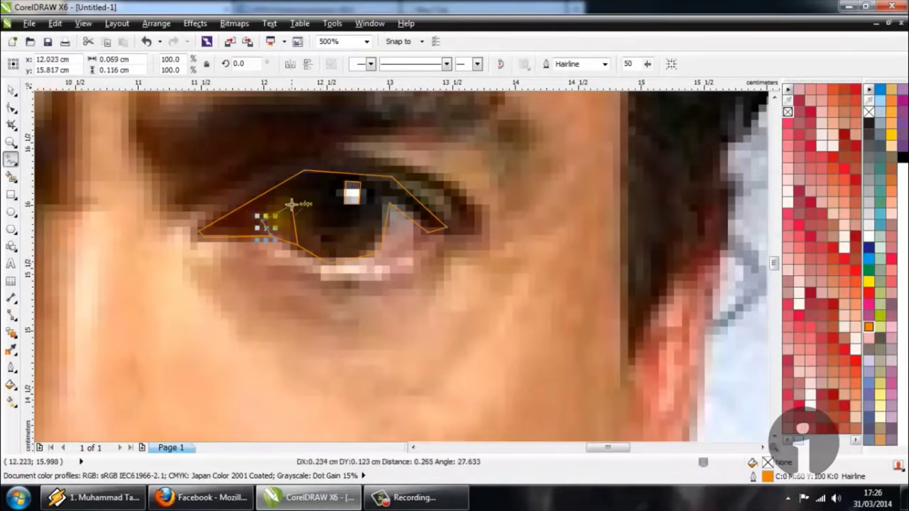
{"action": "left_click", "coordinate": [291, 200]}
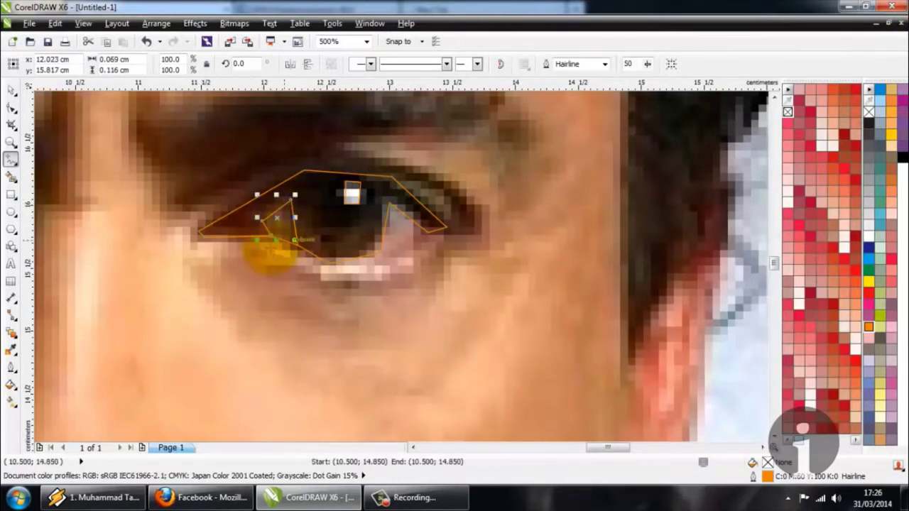
{"action": "scroll", "coordinate": [250, 253], "scroll_direction": "down", "scroll_amount": 1}
{"action": "scroll", "coordinate": [248, 255], "scroll_direction": "down", "scroll_amount": 1}
{"action": "left_click", "coordinate": [11, 90]}
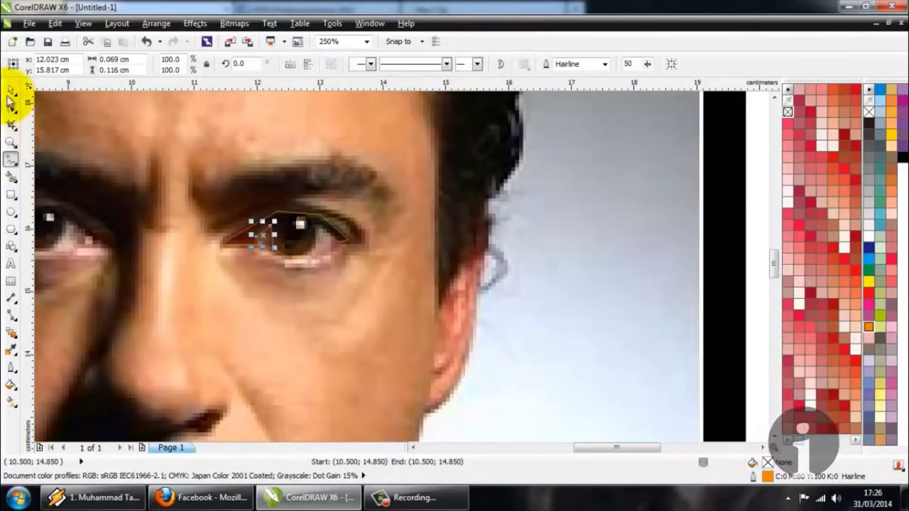
{"action": "key", "text": "Escape"}
{"action": "scroll", "coordinate": [181, 213], "scroll_direction": "down", "scroll_amount": 1}
{"action": "scroll", "coordinate": [218, 238], "scroll_direction": "up", "scroll_amount": 1}
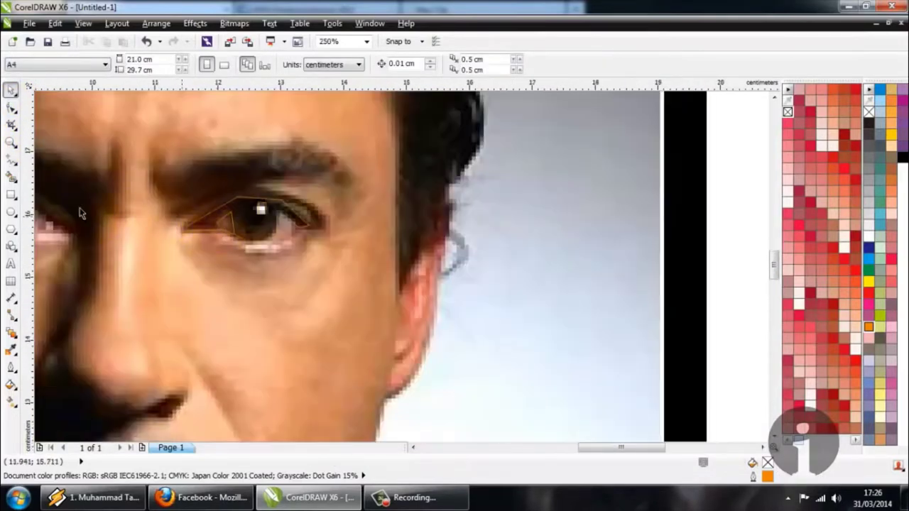
Trace the lower eyelid rim with the Freehand tool, running below the iris from the inner to the outer corner
{"action": "left_click", "coordinate": [11, 157]}
{"action": "left_click", "coordinate": [212, 242]}
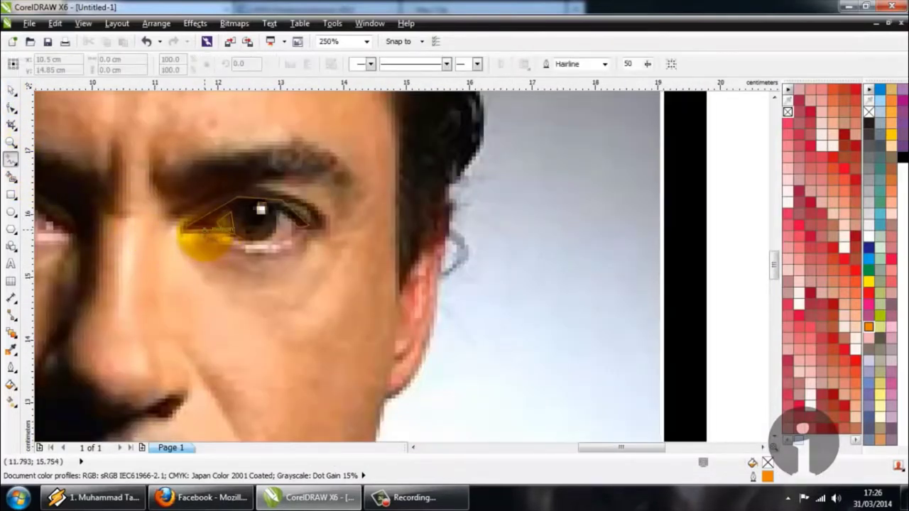
{"action": "left_click_drag", "start_coordinate": [205, 232], "coordinate": [284, 253]}
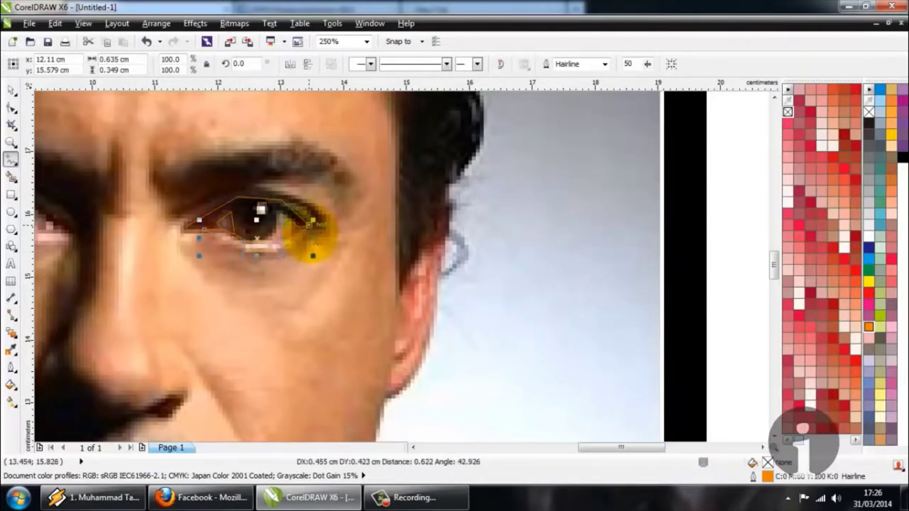
Trace the triangular eye white between the iris and the outer corner as a closed Freehand shape and deselect it
{"action": "scroll", "coordinate": [308, 226], "scroll_direction": "up", "scroll_amount": 2}
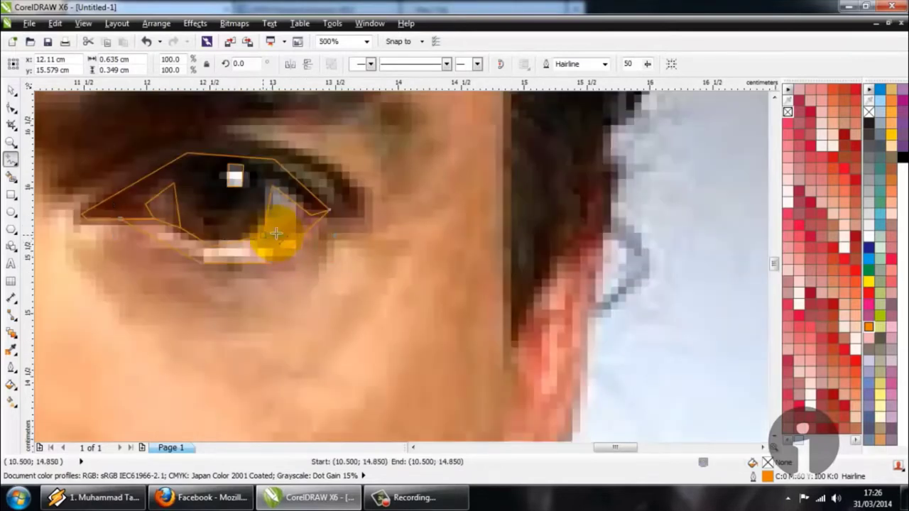
{"action": "left_click", "coordinate": [305, 238]}
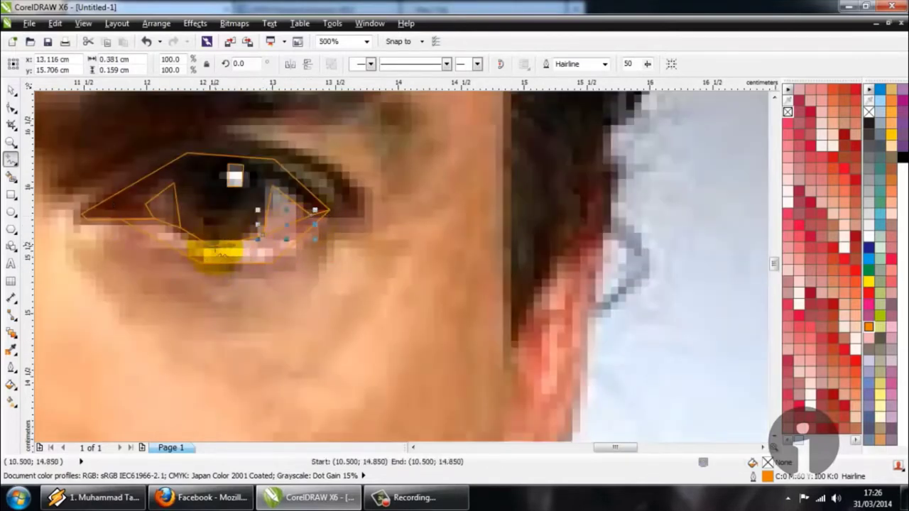
{"action": "scroll", "coordinate": [213, 250], "scroll_direction": "down", "scroll_amount": 2}
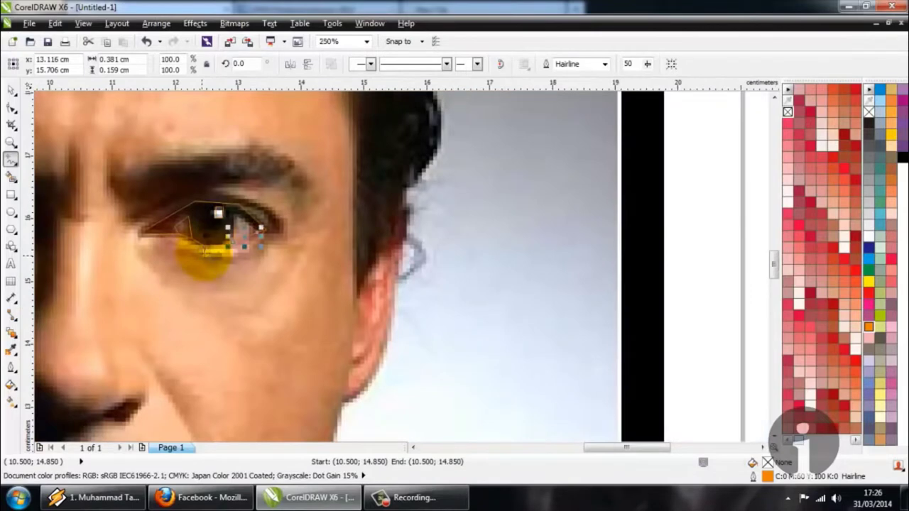
{"action": "left_click", "coordinate": [10, 90]}
Sample white #FFFEFF from the pupil highlight with the Color Eyedropper, Smart Fill the highlight shape and recolour it with that white
{"action": "scroll", "coordinate": [273, 215], "scroll_direction": "down", "scroll_amount": 2}
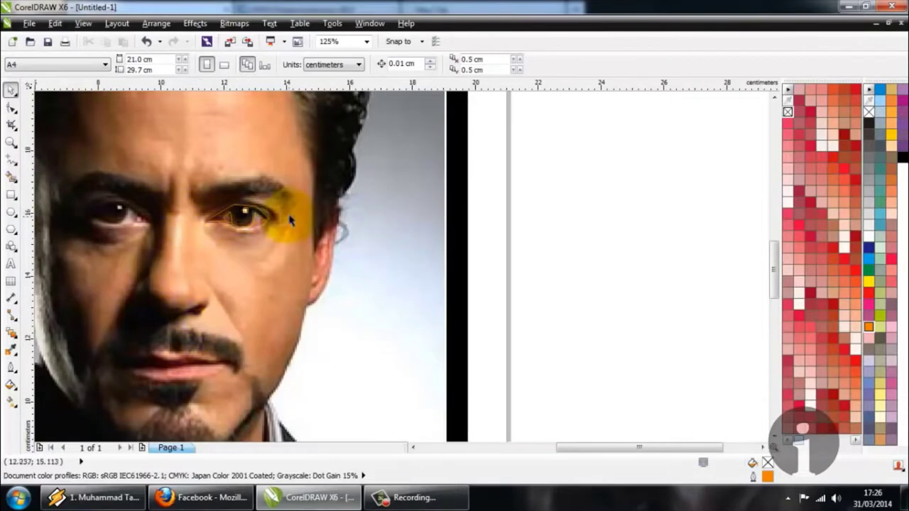
{"action": "scroll", "coordinate": [225, 220], "scroll_direction": "up", "scroll_amount": 4}
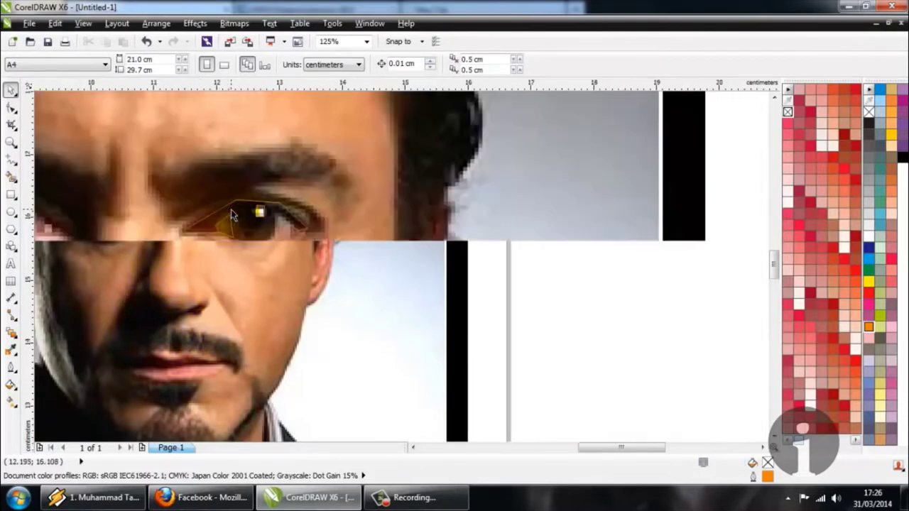
{"action": "scroll", "coordinate": [239, 244], "scroll_direction": "down", "scroll_amount": 2}
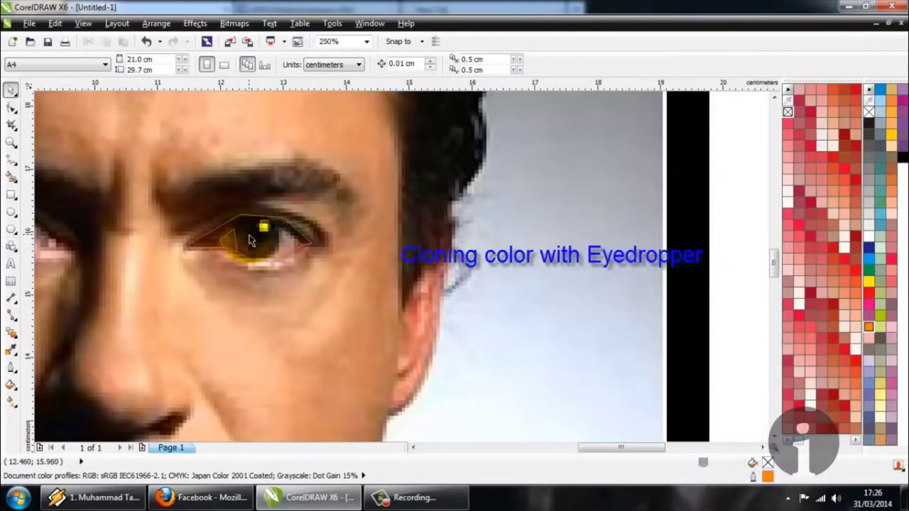
{"action": "scroll", "coordinate": [248, 240], "scroll_direction": "up", "scroll_amount": 4}
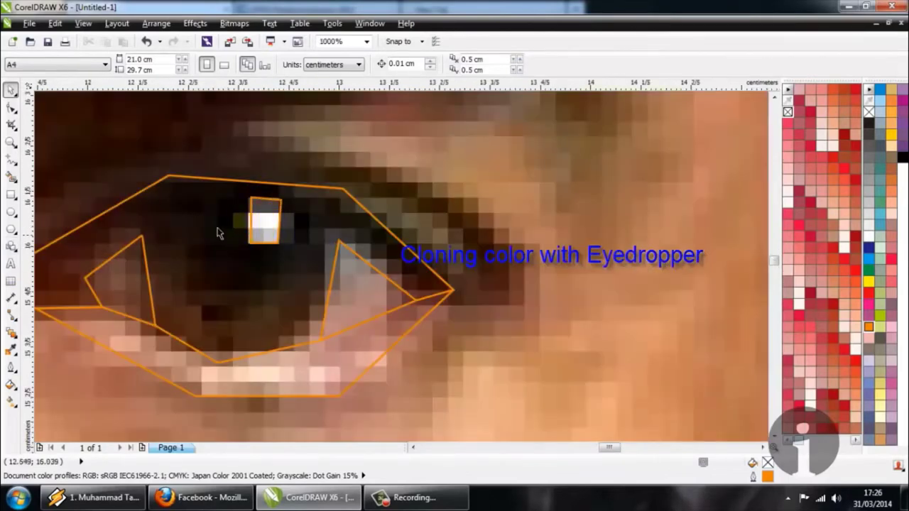
{"action": "left_click", "coordinate": [11, 359]}
{"action": "scroll", "coordinate": [259, 217], "scroll_direction": "up", "scroll_amount": 2}
{"action": "left_click", "coordinate": [275, 211]}
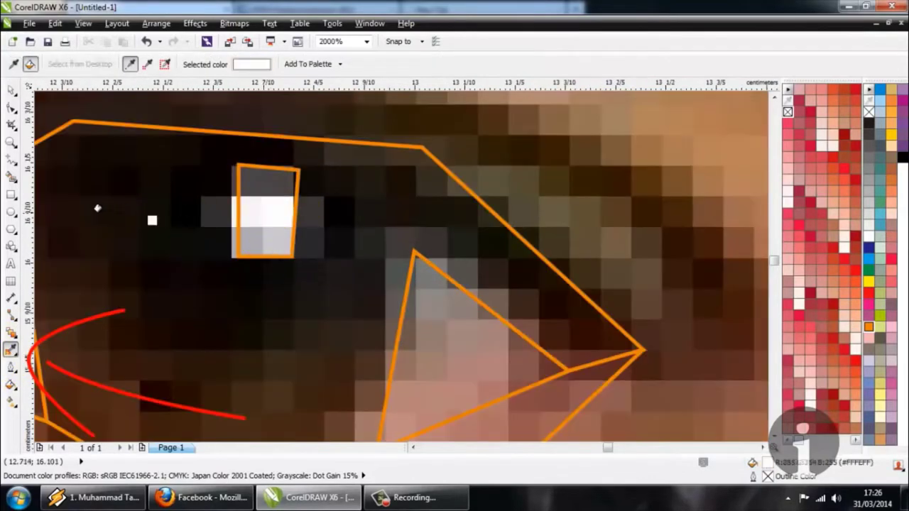
{"action": "left_click", "coordinate": [12, 176]}
{"action": "left_click", "coordinate": [259, 211]}
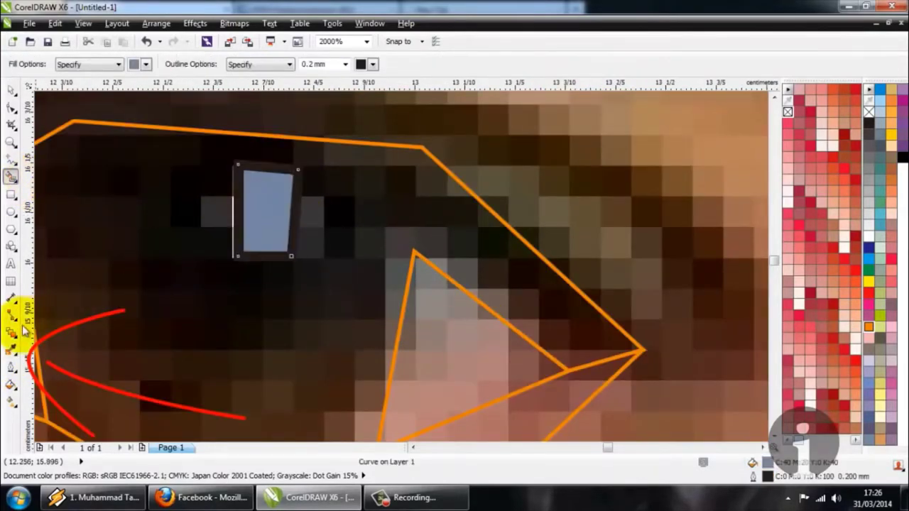
{"action": "left_click", "coordinate": [12, 348]}
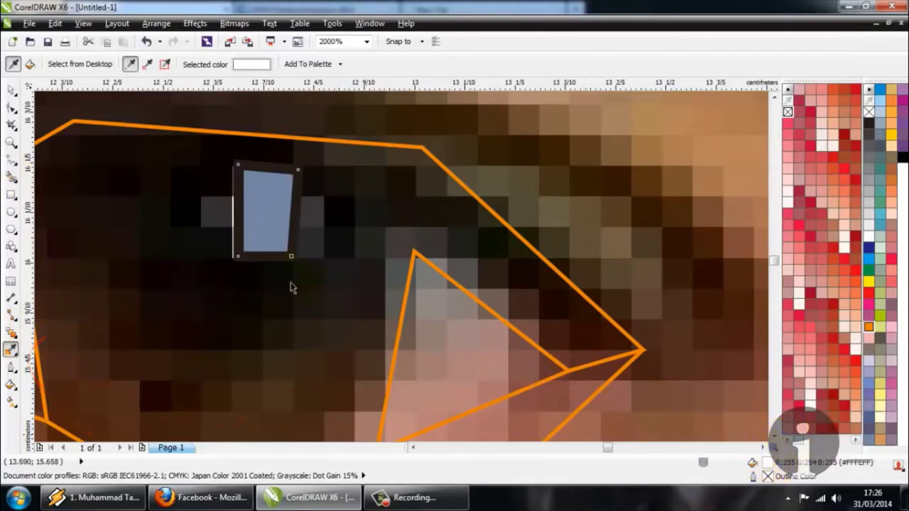
{"action": "left_click", "coordinate": [260, 206]}
Sample near-black #010000 from the pupil, Smart Fill the iris and lash-line shape and recolour it with that black
{"action": "scroll", "coordinate": [266, 213], "scroll_direction": "down", "scroll_amount": 2}
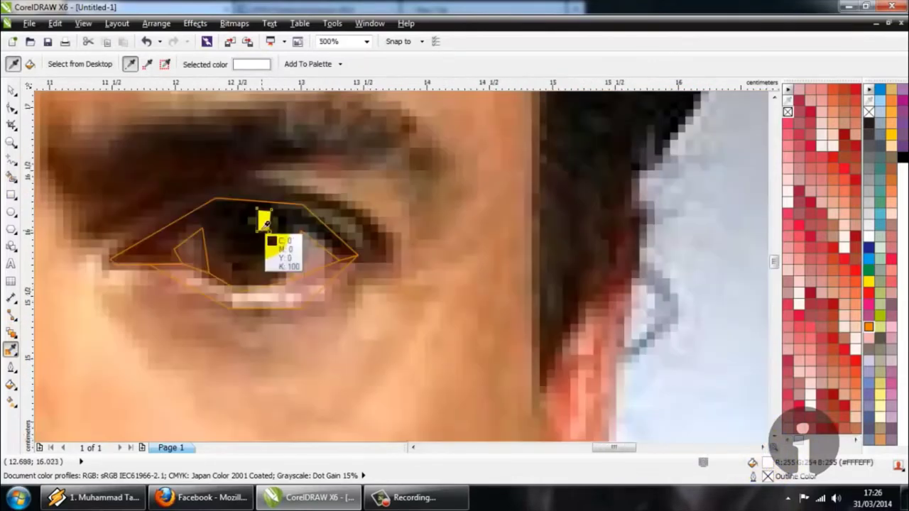
{"action": "scroll", "coordinate": [266, 224], "scroll_direction": "up", "scroll_amount": 1}
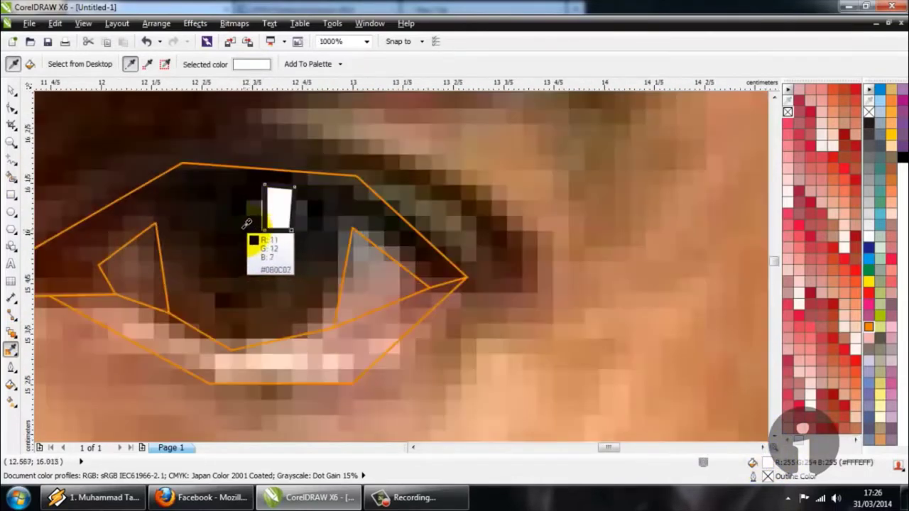
{"action": "left_click", "coordinate": [243, 204]}
{"action": "left_click", "coordinate": [11, 176]}
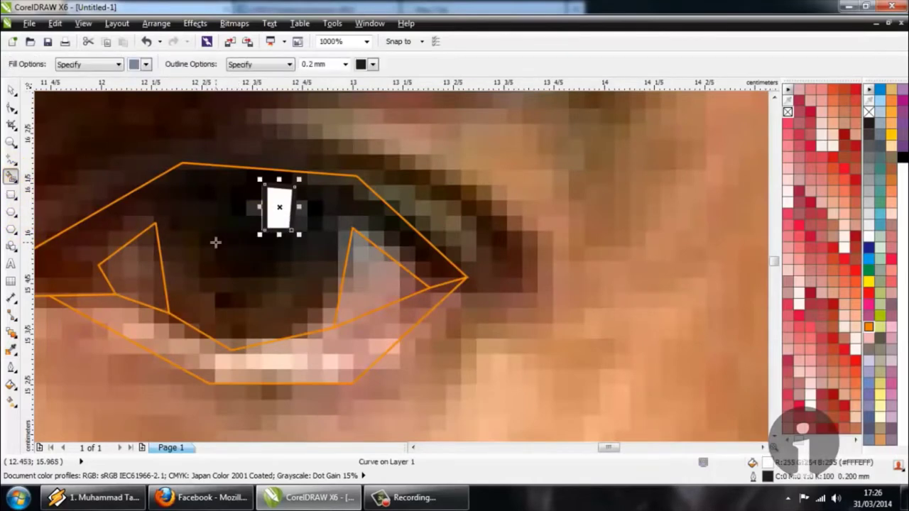
{"action": "left_click", "coordinate": [215, 243]}
{"action": "left_click", "coordinate": [10, 348]}
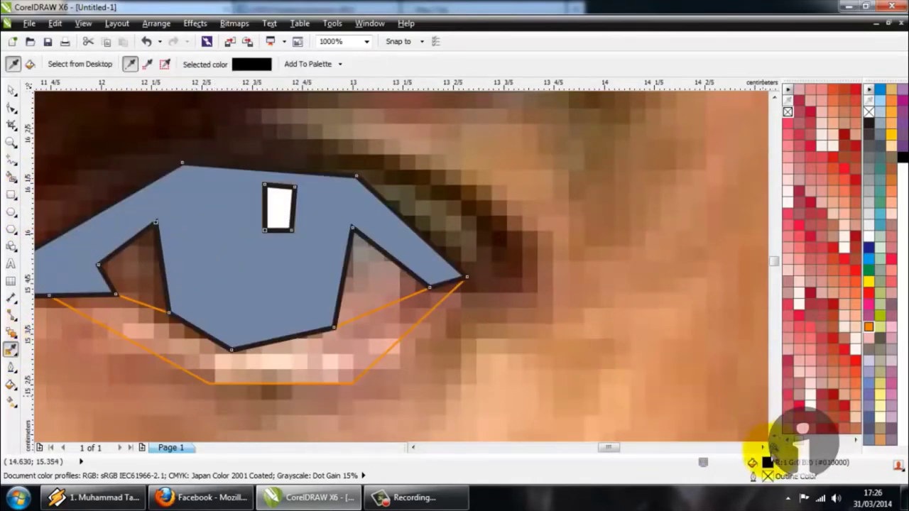
{"action": "left_click", "coordinate": [243, 294], "text": "shift"}
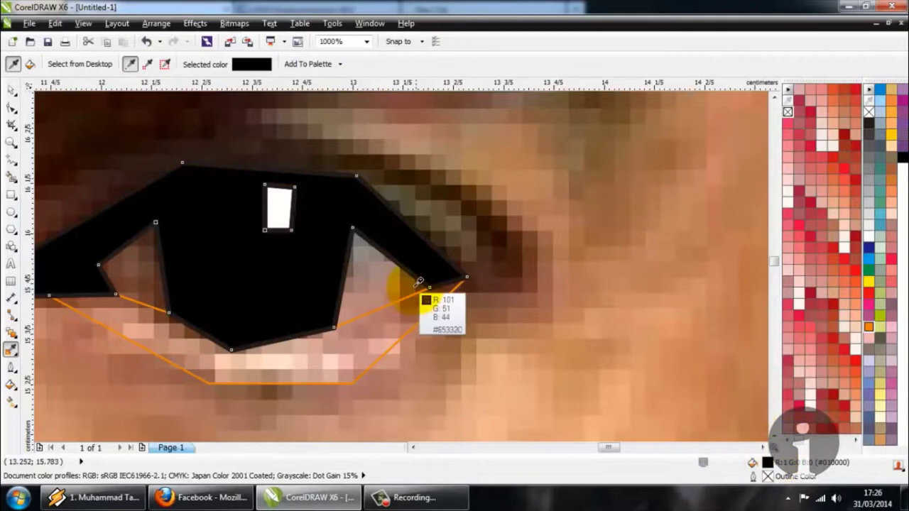
Sample pinkish #AE8279 from the photo, Smart Fill the outer-corner eye white and recolour it with that tone
{"action": "left_click", "coordinate": [381, 281]}
{"action": "left_click", "coordinate": [11, 176]}
{"action": "left_click", "coordinate": [371, 274]}
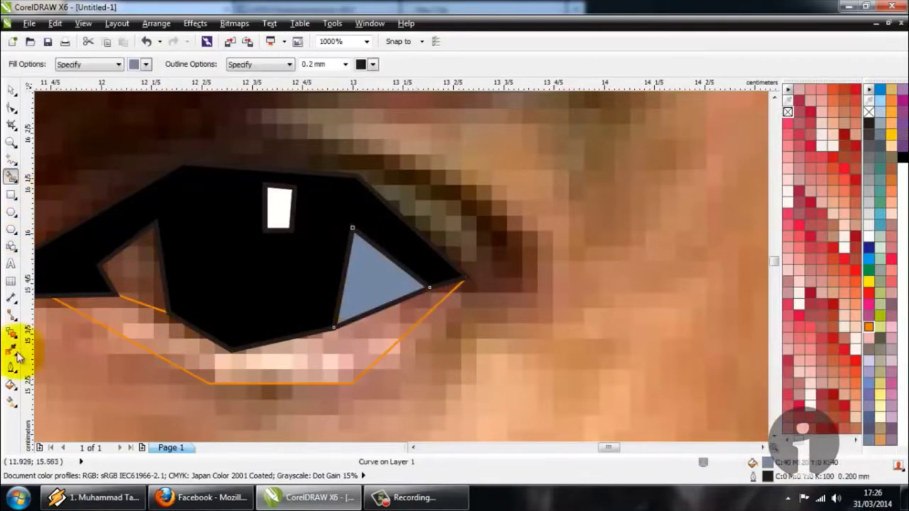
{"action": "left_click", "coordinate": [11, 349]}
{"action": "left_click_drag", "start_coordinate": [753, 465], "coordinate": [365, 284]}
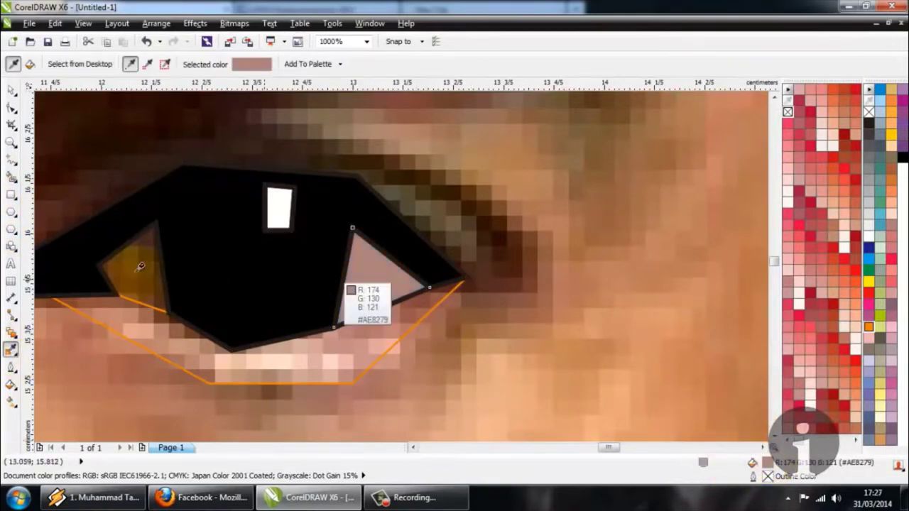
Smart Fill the inner-corner eye white and recolour it with brown #754E3F sampled from the photo
{"action": "left_click", "coordinate": [11, 176]}
{"action": "left_click", "coordinate": [125, 265]}
{"action": "left_click", "coordinate": [11, 349]}
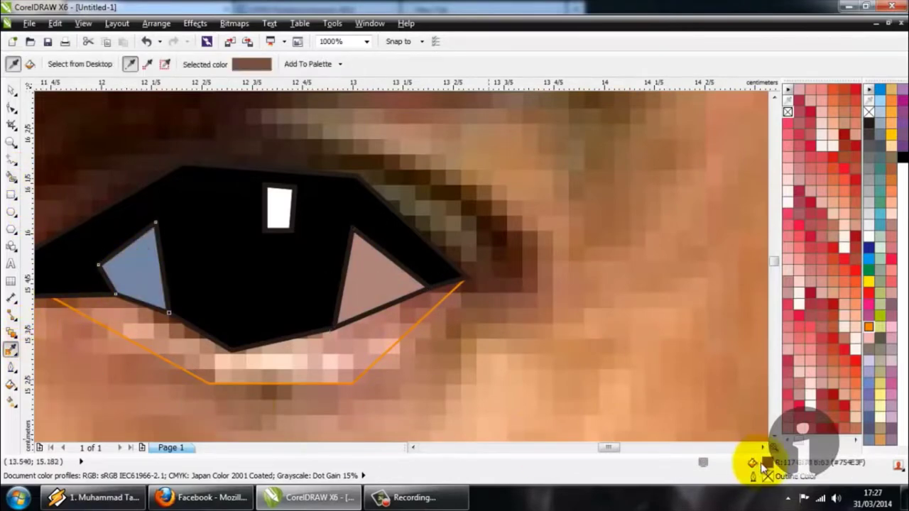
{"action": "left_click", "coordinate": [142, 270]}
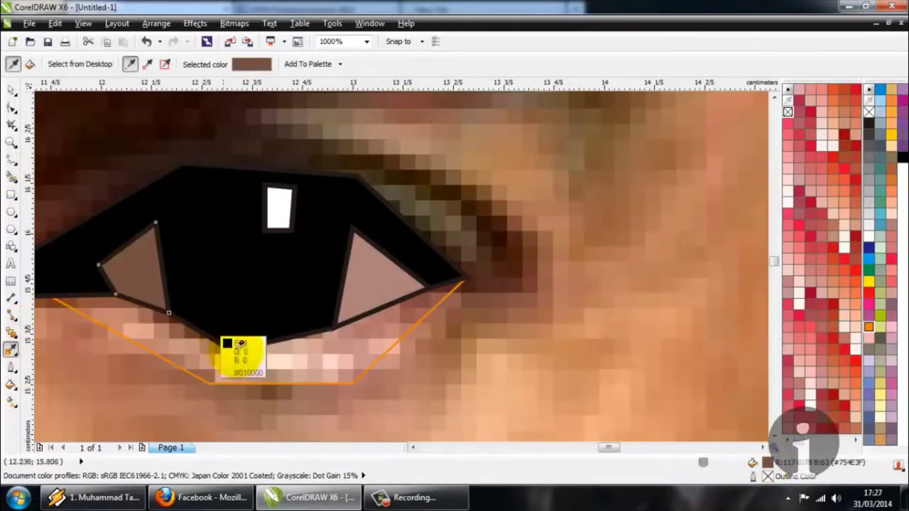
Sample peach #FFDDC7 from the lower lid, Smart Fill the traced lower-lid shape and recolour it with that tone
{"action": "left_click", "coordinate": [276, 365]}
{"action": "left_click", "coordinate": [10, 176]}
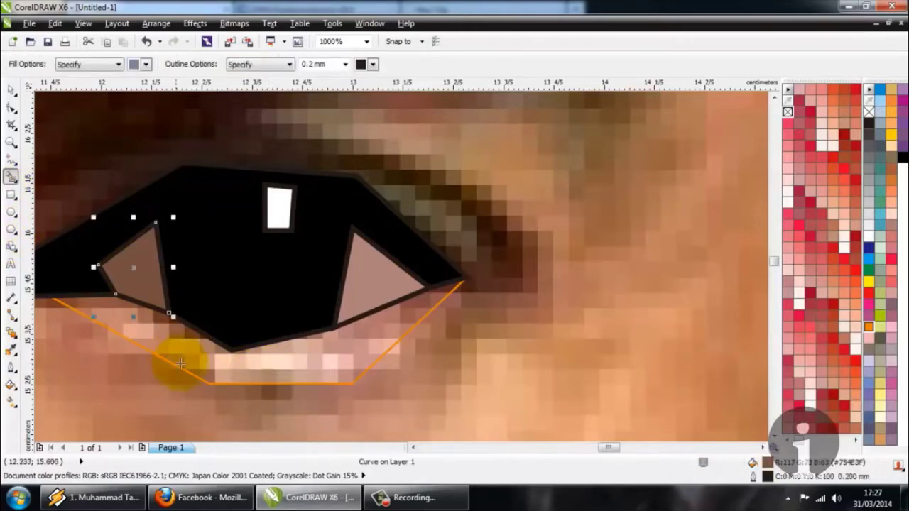
{"action": "left_click", "coordinate": [142, 357]}
{"action": "left_click", "coordinate": [11, 349]}
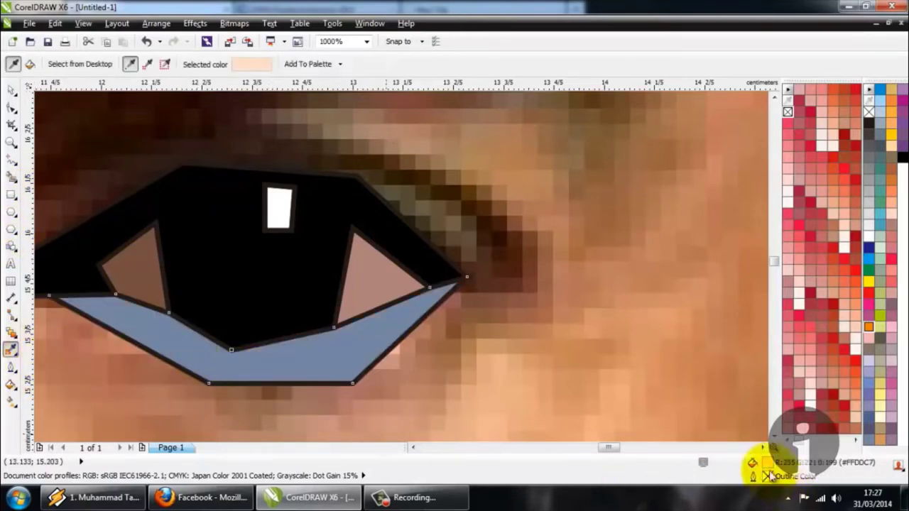
{"action": "left_click", "coordinate": [326, 344]}
{"action": "scroll", "coordinate": [397, 298], "scroll_direction": "down", "scroll_amount": 5}
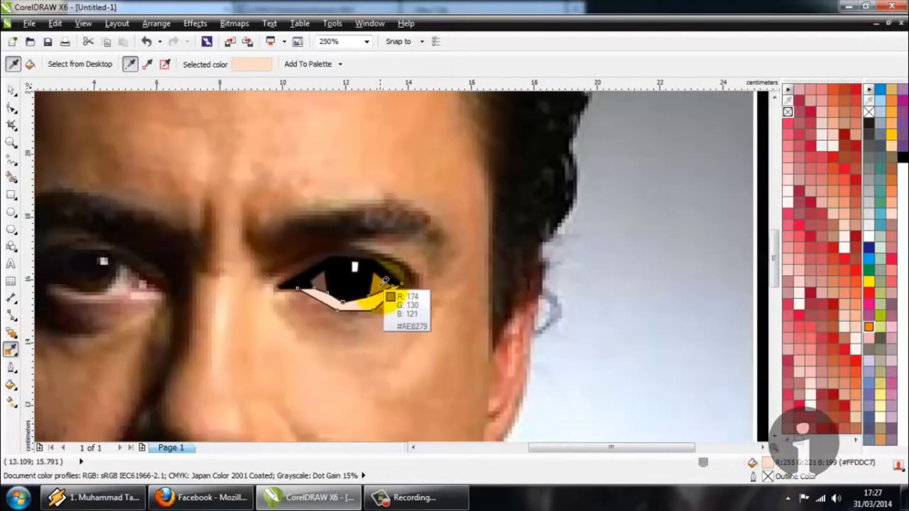
Try removing the outlines from the traced eye shapes and compare the result with the whole photo
{"action": "left_click", "coordinate": [11, 90]}
{"action": "left_click_drag", "start_coordinate": [302, 207], "coordinate": [495, 352]}
{"action": "left_click", "coordinate": [573, 195]}
{"action": "scroll", "coordinate": [372, 252], "scroll_direction": "down", "scroll_amount": 1}
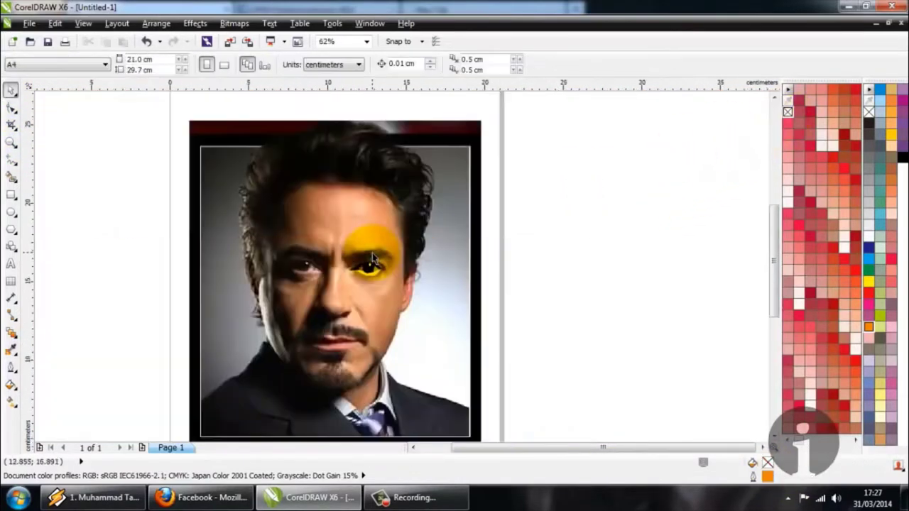
{"action": "scroll", "coordinate": [372, 277], "scroll_direction": "up", "scroll_amount": 3}
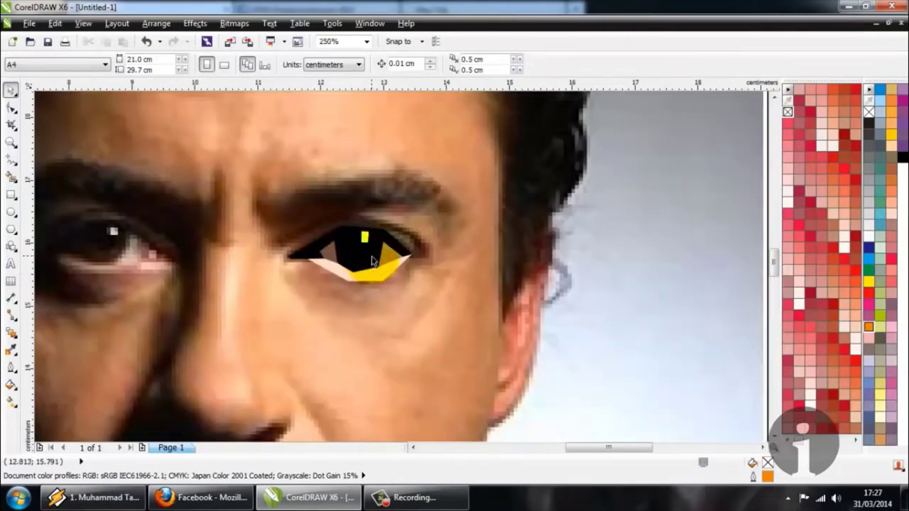
{"action": "key", "text": "ctrl+a"}
{"action": "key", "text": "Escape"}
{"action": "scroll", "coordinate": [383, 230], "scroll_direction": "up", "scroll_amount": 2}
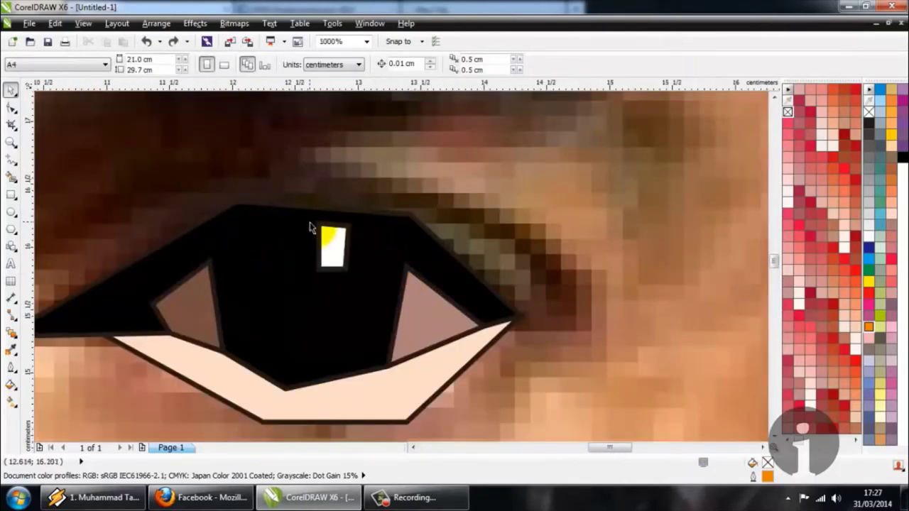
Trace the upper eyelid's shadow with the Freehand tool, from the inner eye corner over the lid to the outer corner
{"action": "scroll", "coordinate": [319, 229], "scroll_direction": "down", "scroll_amount": 1}
{"action": "scroll", "coordinate": [215, 222], "scroll_direction": "down", "scroll_amount": 1}
{"action": "left_click", "coordinate": [11, 159]}
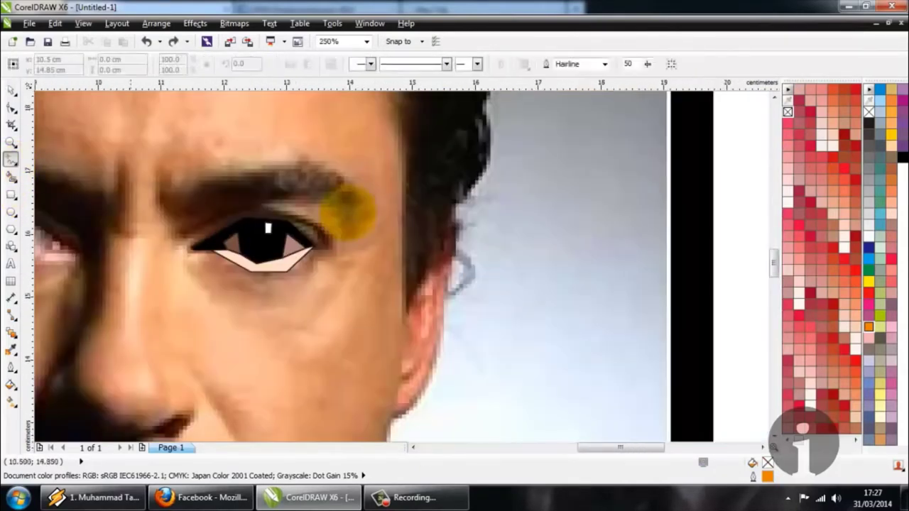
{"action": "scroll", "coordinate": [348, 213], "scroll_direction": "down", "scroll_amount": 1}
{"action": "scroll", "coordinate": [324, 221], "scroll_direction": "up", "scroll_amount": 1}
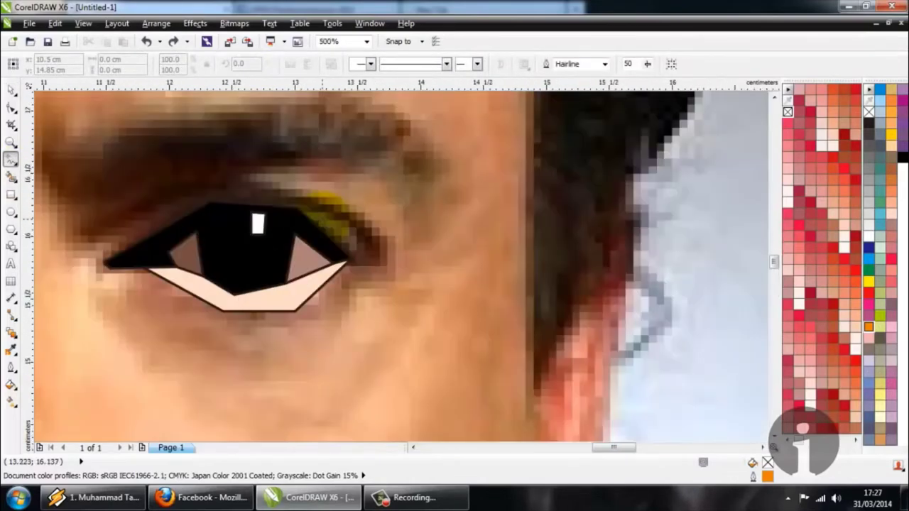
{"action": "scroll", "coordinate": [242, 229], "scroll_direction": "up", "scroll_amount": 1}
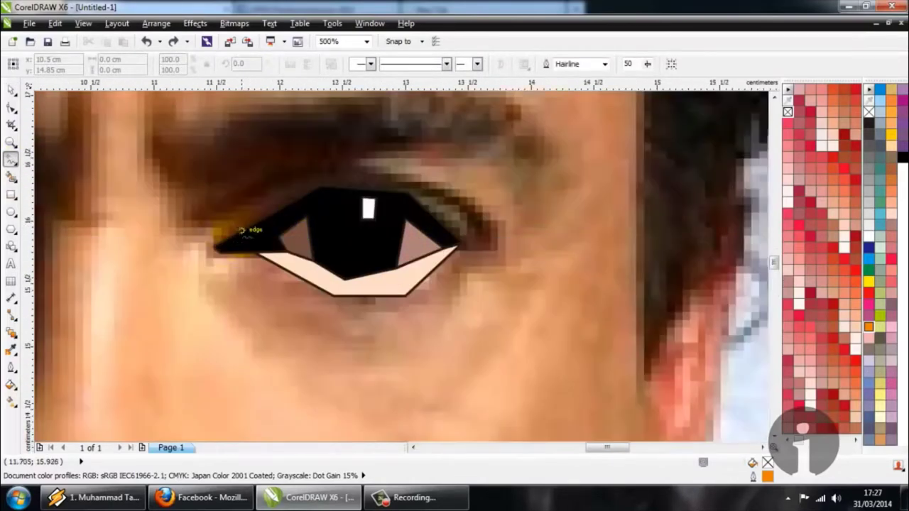
{"action": "left_click", "coordinate": [216, 246]}
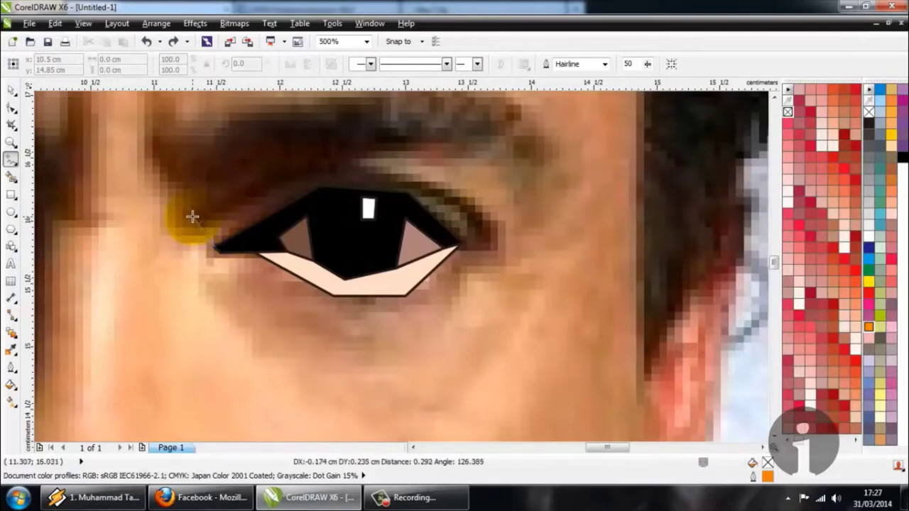
{"action": "left_click", "coordinate": [327, 160]}
{"action": "left_click", "coordinate": [460, 192]}
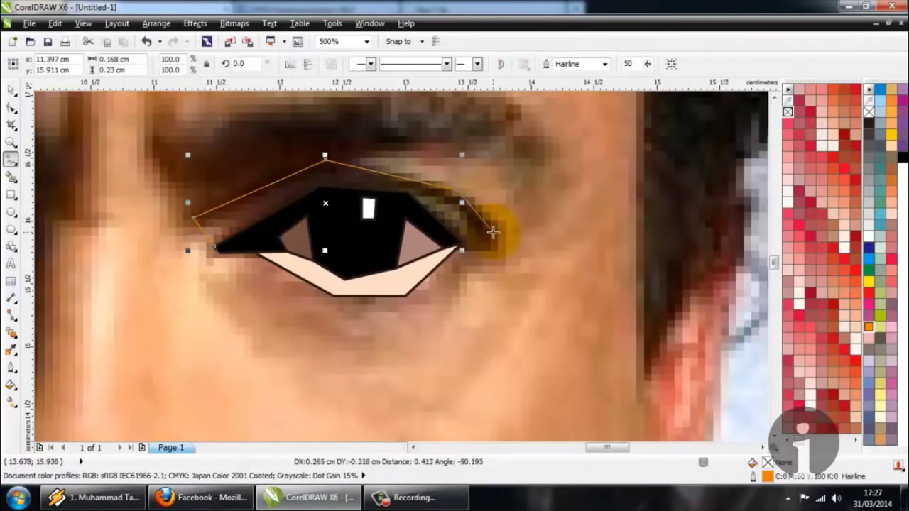
{"action": "left_click", "coordinate": [492, 238]}
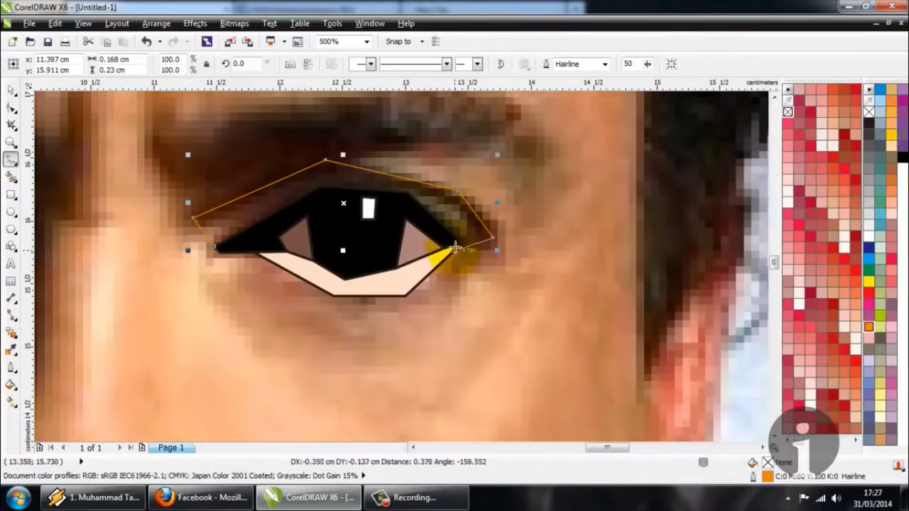
{"action": "left_click", "coordinate": [460, 244]}
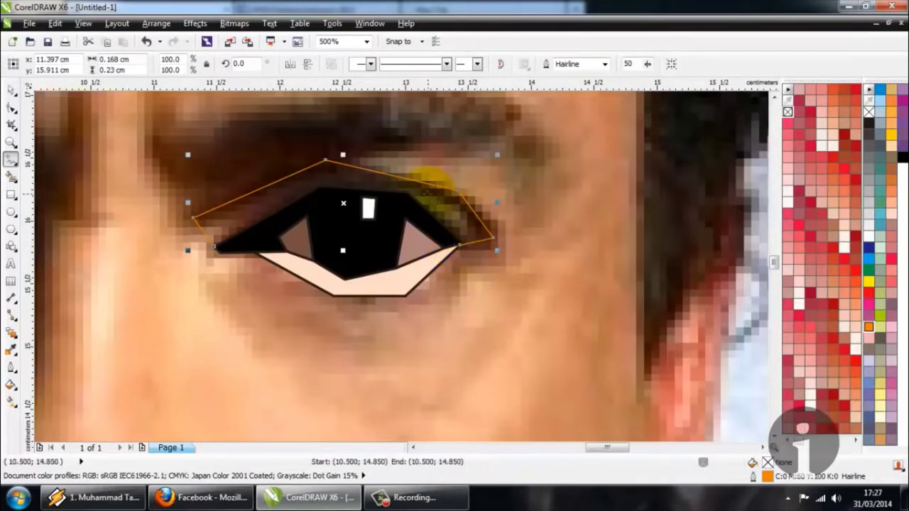
Trace the shadow's inner edge from the lash line's upper outer bend down to the boundary near the outer corner
{"action": "scroll", "coordinate": [427, 191], "scroll_direction": "up", "scroll_amount": 1}
{"action": "left_click", "coordinate": [389, 186]}
{"action": "double_click", "coordinate": [448, 187]}
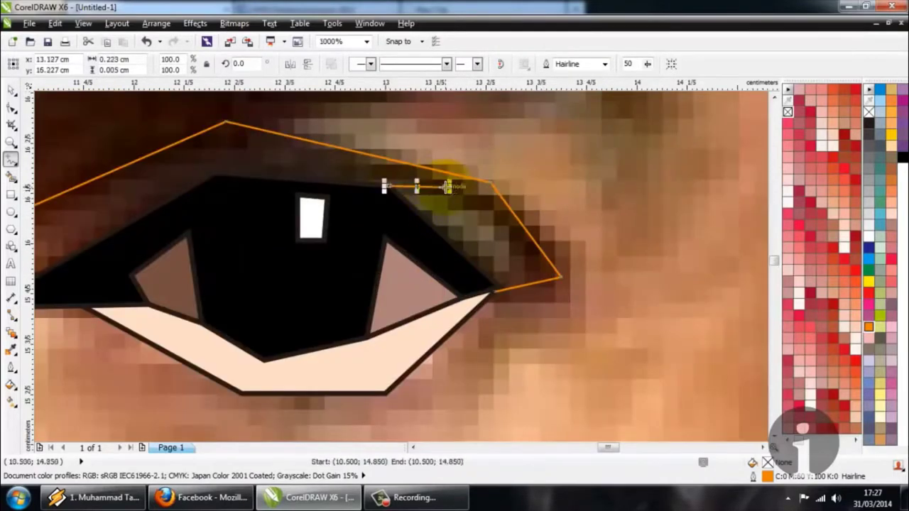
{"action": "left_click", "coordinate": [534, 283]}
{"action": "scroll", "coordinate": [414, 265], "scroll_direction": "down", "scroll_amount": 1}
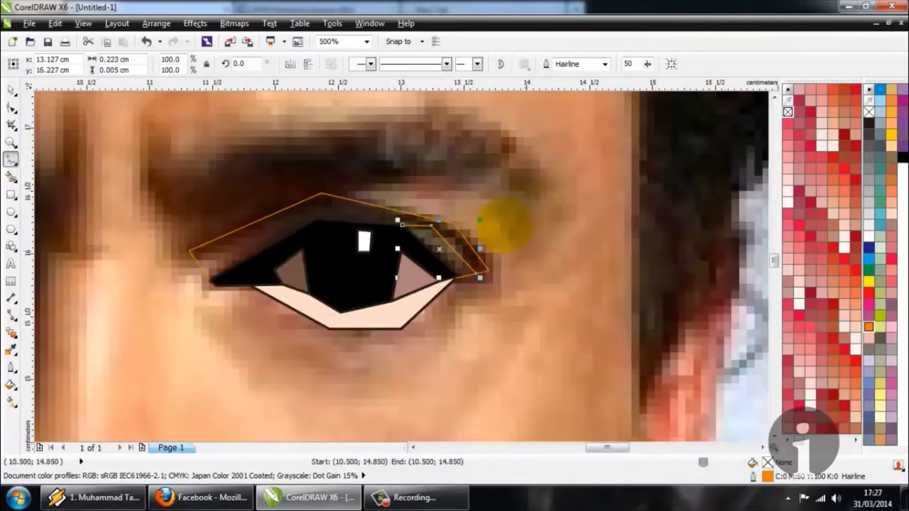
Sample dark brown #2E1C18 from the upper lid, Smart Fill the eyelid shadow band and recolour it with that tone
{"action": "left_click", "coordinate": [11, 349]}
{"action": "scroll", "coordinate": [284, 294], "scroll_direction": "up", "scroll_amount": 1}
{"action": "left_click", "coordinate": [324, 167]}
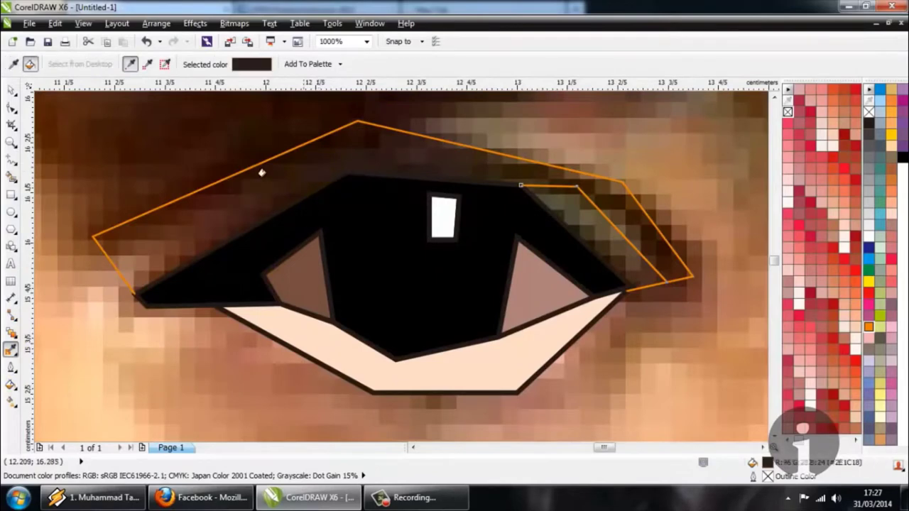
{"action": "left_click", "coordinate": [14, 177]}
{"action": "left_click", "coordinate": [138, 239]}
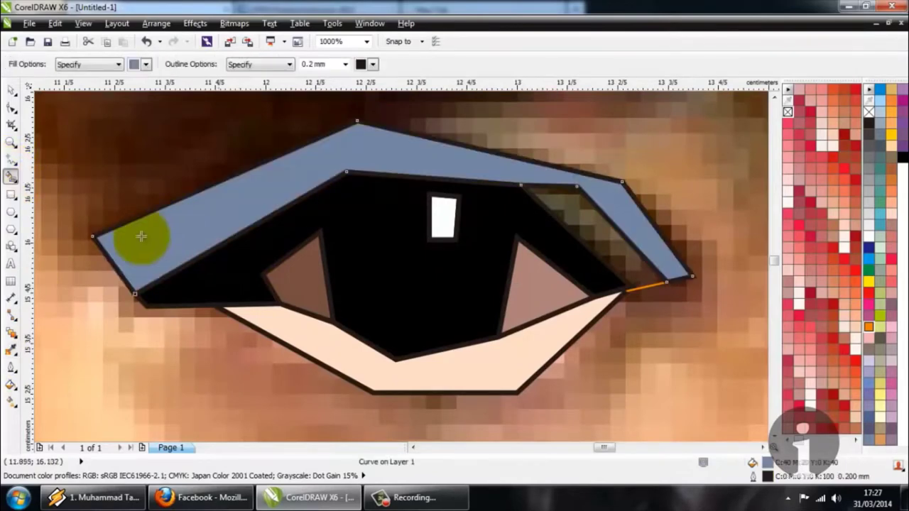
{"action": "left_click", "coordinate": [11, 349]}
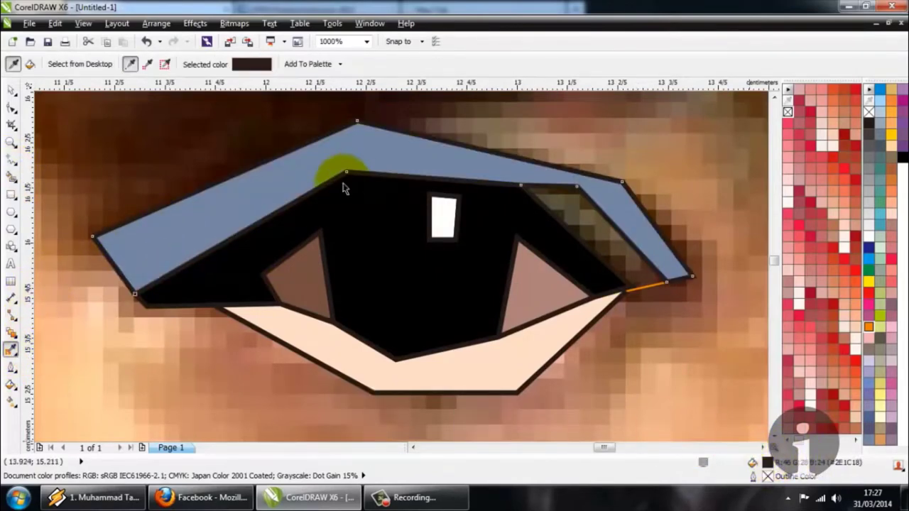
{"action": "left_click", "coordinate": [260, 201]}
{"action": "scroll", "coordinate": [261, 199], "scroll_direction": "down", "scroll_amount": 4}
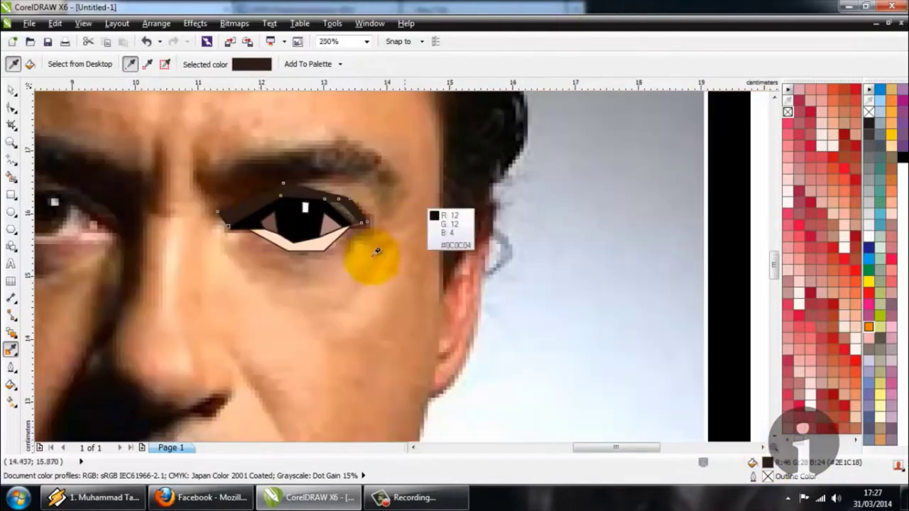
Trace the light eyelid area between the shadow band and the eyebrow with the Freehand tool, ending at the outer corner
{"action": "left_click", "coordinate": [11, 159]}
{"action": "scroll", "coordinate": [317, 190], "scroll_direction": "up", "scroll_amount": 2}
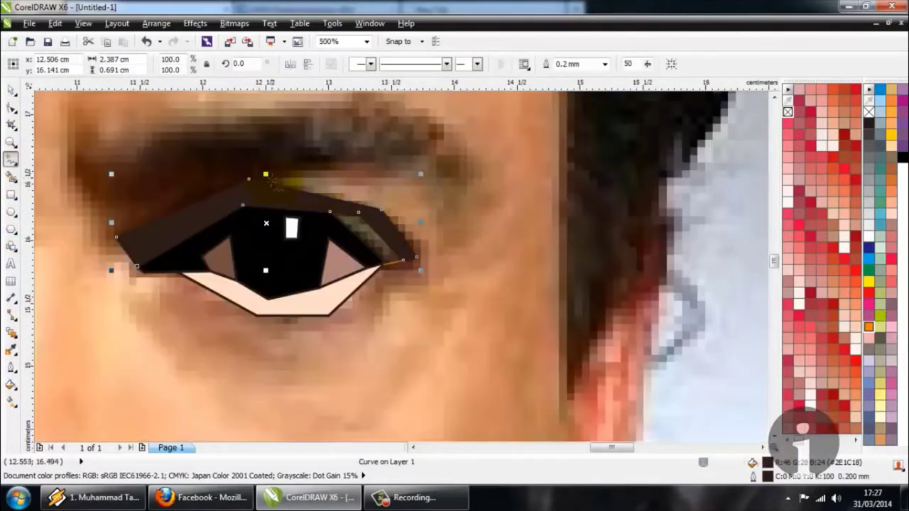
{"action": "double_click", "coordinate": [299, 164]}
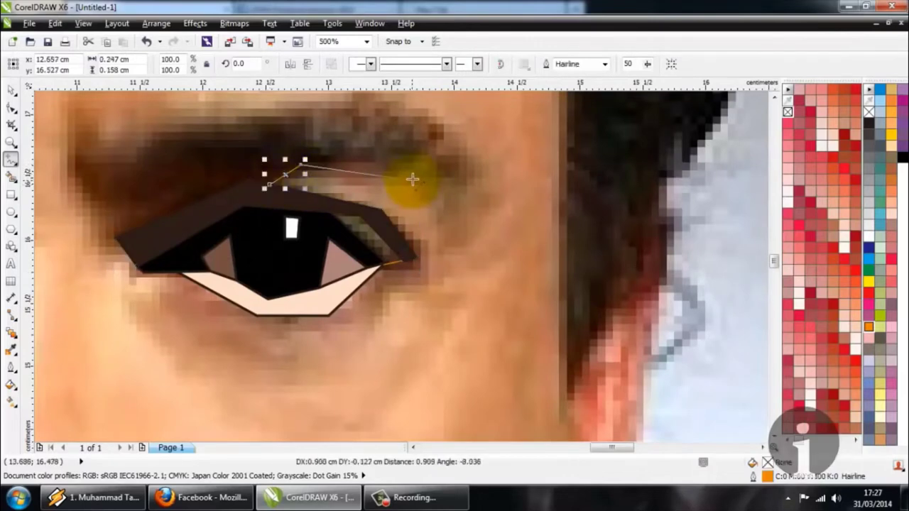
{"action": "left_click", "coordinate": [416, 177]}
{"action": "left_click", "coordinate": [446, 239]}
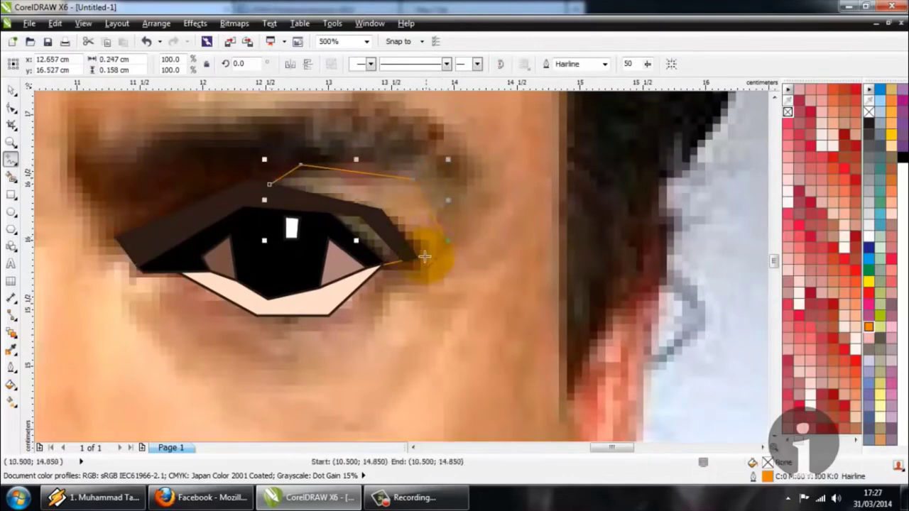
Sample tan #B48456 from the eyelid, Smart Fill the light eyelid shape and recolour it with that tone
{"action": "left_click", "coordinate": [10, 348]}
{"action": "left_click", "coordinate": [416, 206]}
{"action": "left_click", "coordinate": [10, 176]}
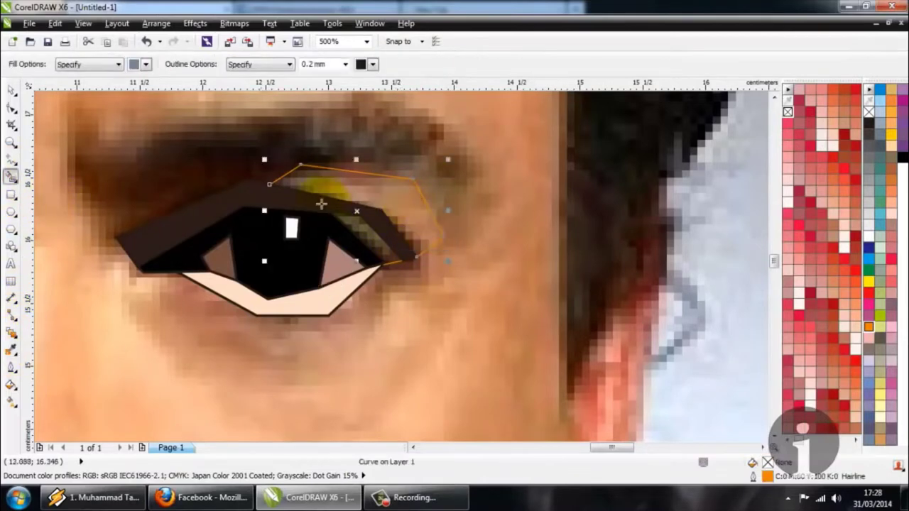
{"action": "left_click", "coordinate": [353, 194]}
{"action": "left_click", "coordinate": [10, 347]}
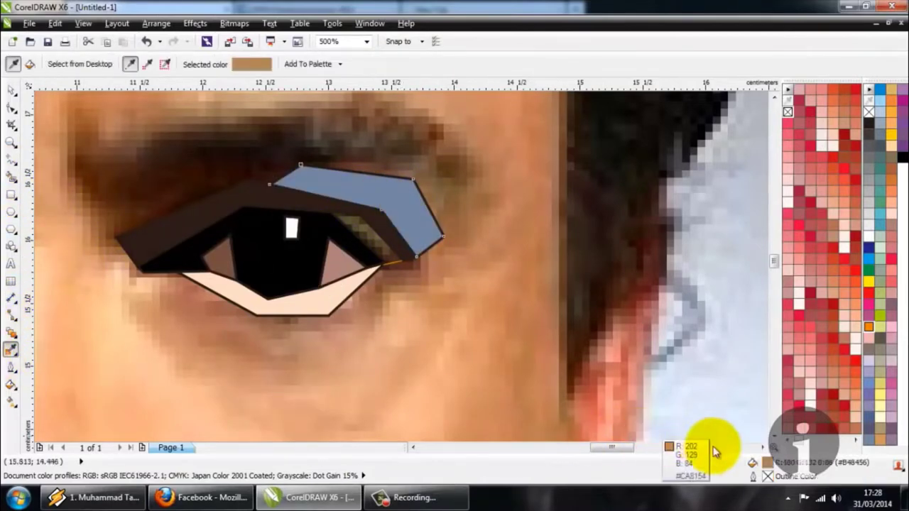
{"action": "left_click", "coordinate": [396, 203]}
{"action": "scroll", "coordinate": [398, 206], "scroll_direction": "down", "scroll_amount": 2}
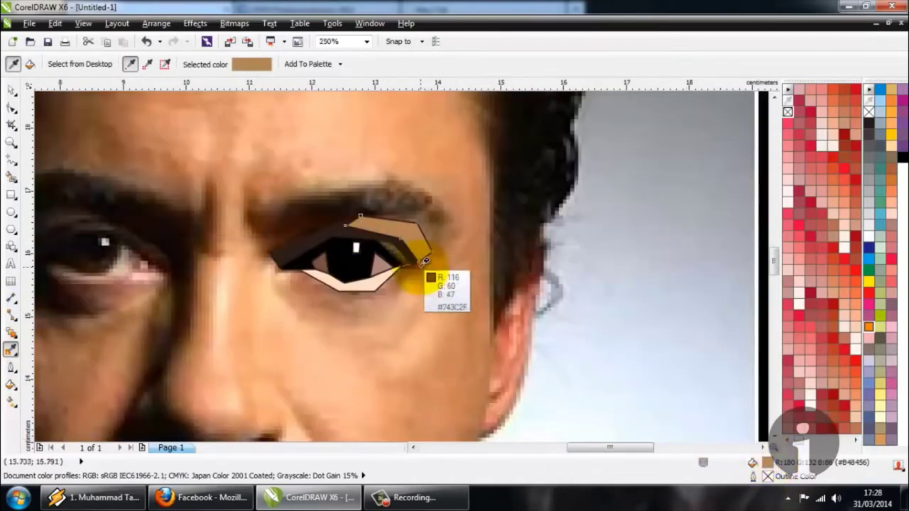
Trace the main dark part of the eyebrow with the Freehand tool, joining both ends to the tan eyelid shape's upper edge
{"action": "left_click", "coordinate": [11, 159]}
{"action": "scroll", "coordinate": [294, 232], "scroll_direction": "up", "scroll_amount": 2}
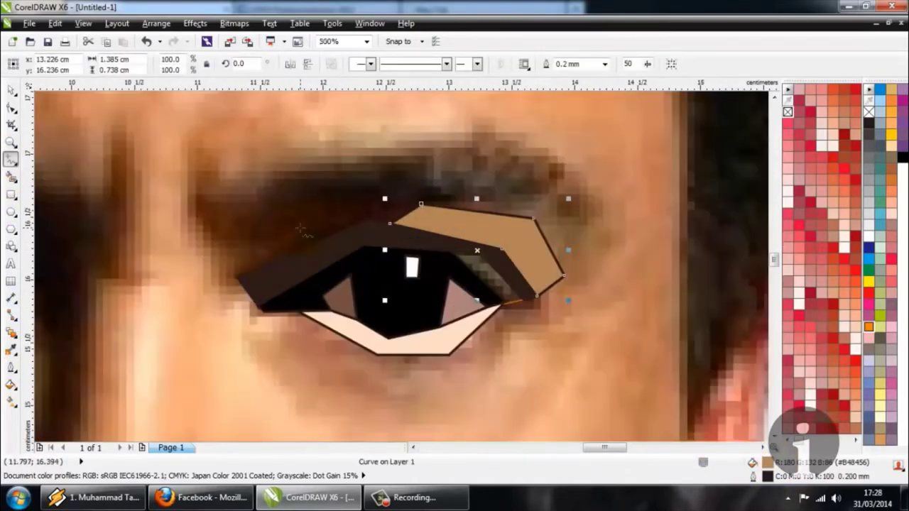
{"action": "scroll", "coordinate": [287, 228], "scroll_direction": "down", "scroll_amount": 2}
{"action": "scroll", "coordinate": [339, 228], "scroll_direction": "up", "scroll_amount": 2}
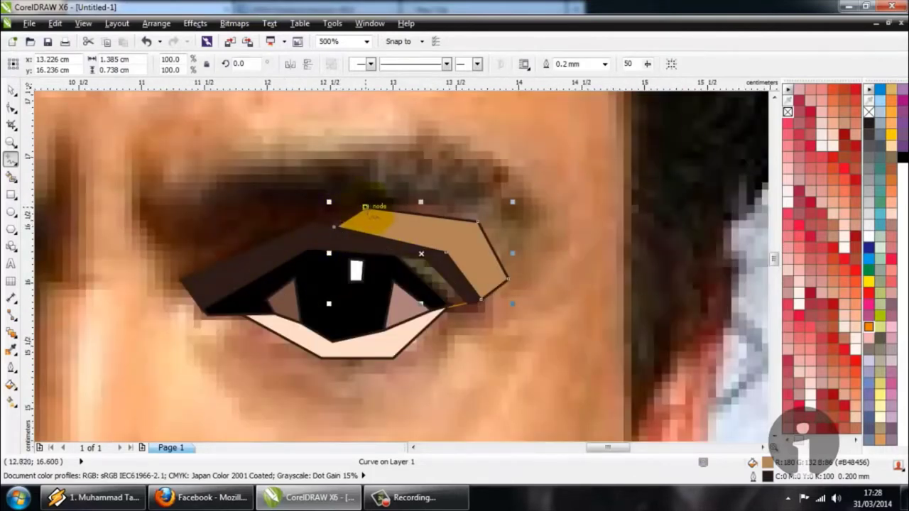
{"action": "left_click", "coordinate": [364, 207]}
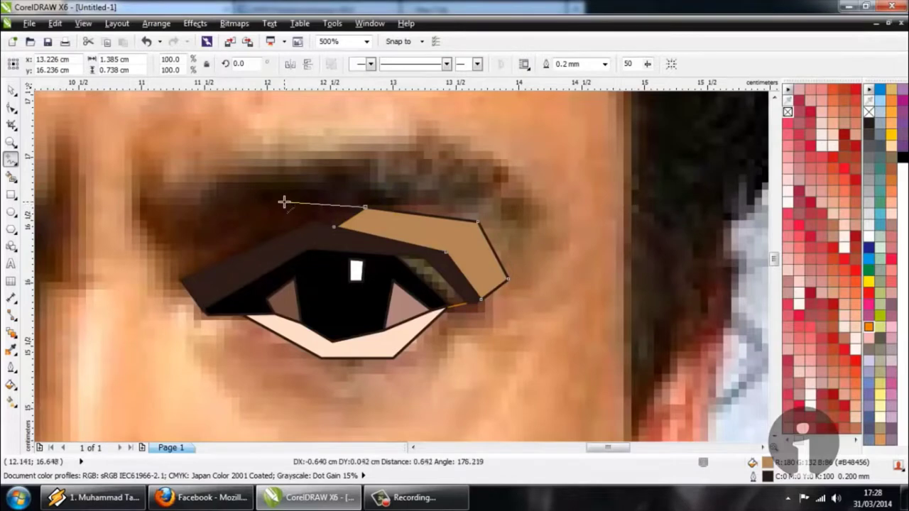
{"action": "double_click", "coordinate": [283, 202]}
{"action": "double_click", "coordinate": [214, 210]}
{"action": "double_click", "coordinate": [205, 195]}
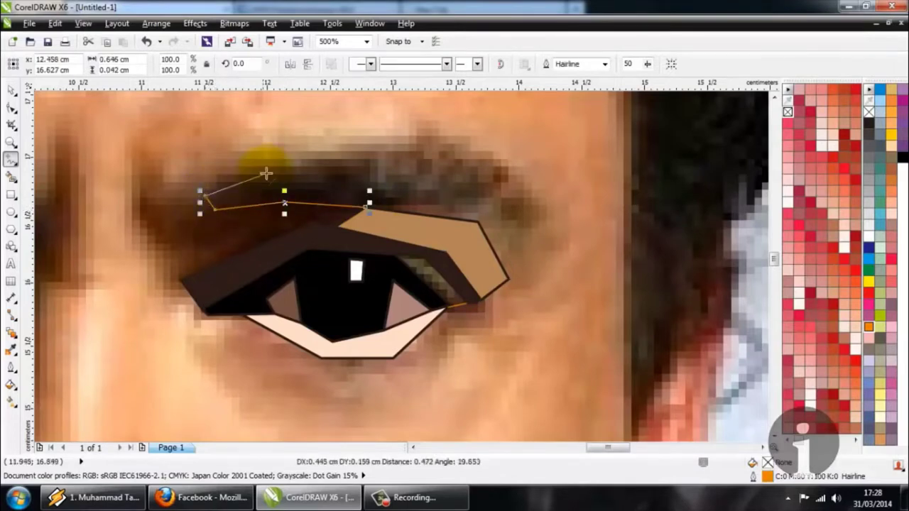
{"action": "left_click", "coordinate": [280, 164]}
{"action": "left_click", "coordinate": [482, 180]}
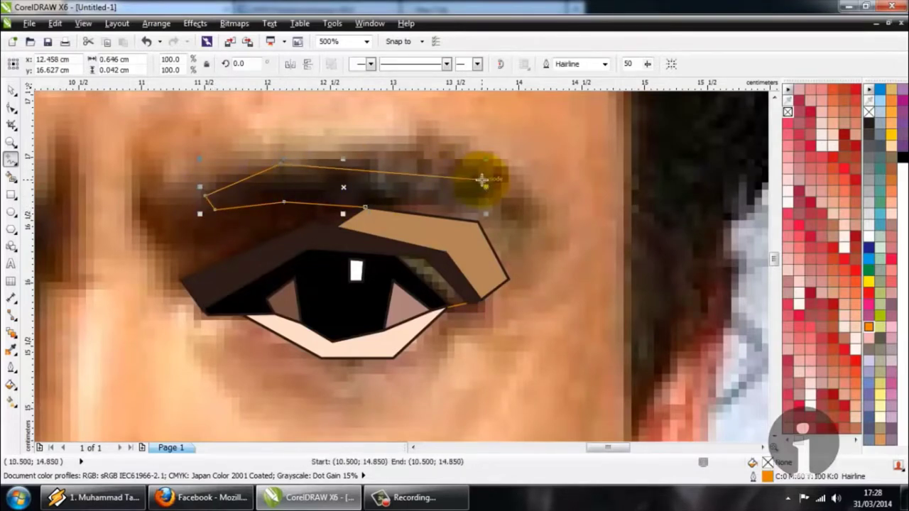
{"action": "left_click", "coordinate": [477, 222]}
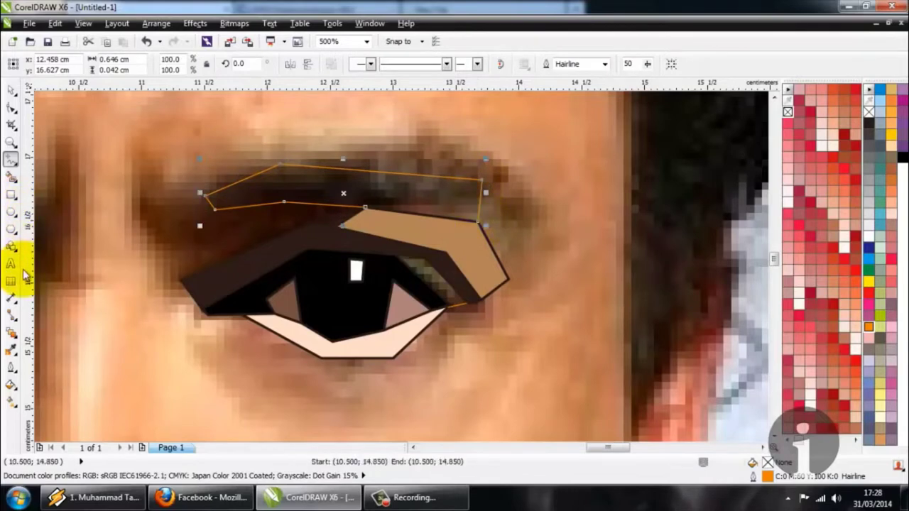
Sample near-black brown #140700 from the eyebrow, Smart Fill the traced main eyebrow shape and recolour it with that tone
{"action": "left_click", "coordinate": [11, 349]}
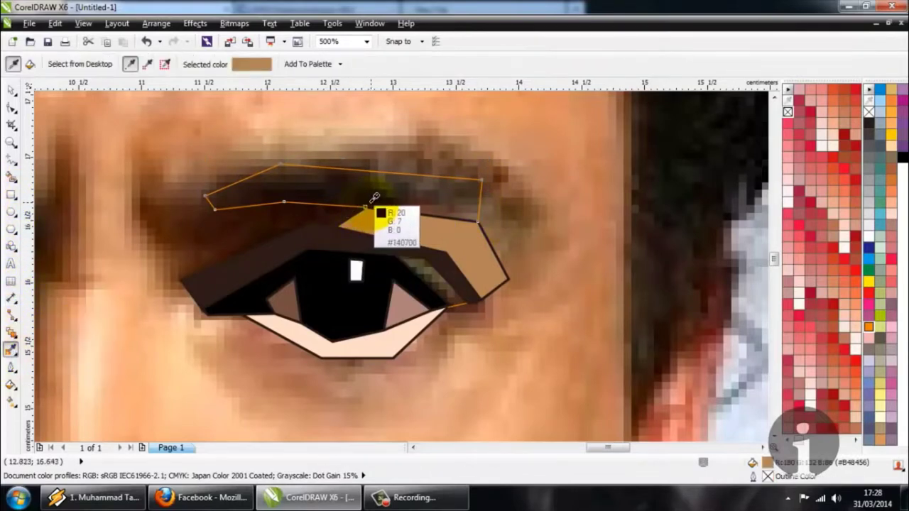
{"action": "left_click", "coordinate": [375, 205]}
{"action": "left_click", "coordinate": [11, 176]}
{"action": "left_click", "coordinate": [262, 191]}
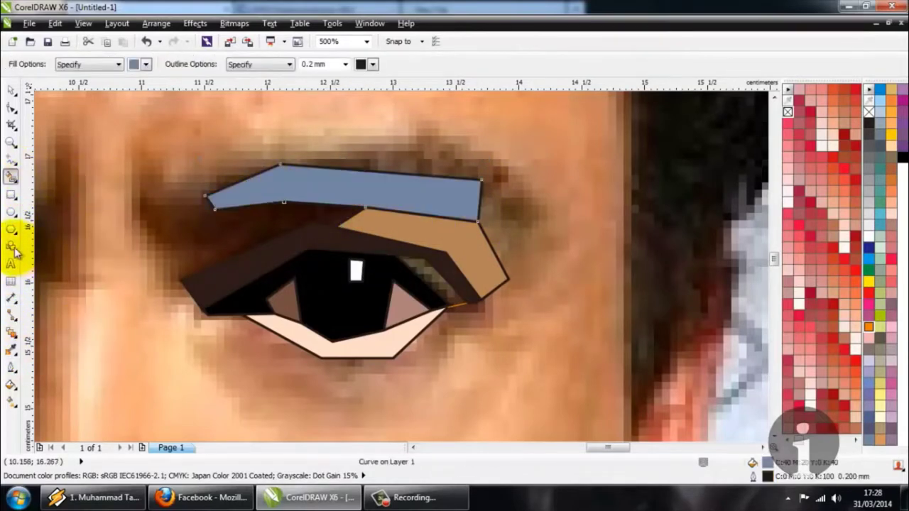
{"action": "left_click", "coordinate": [11, 349]}
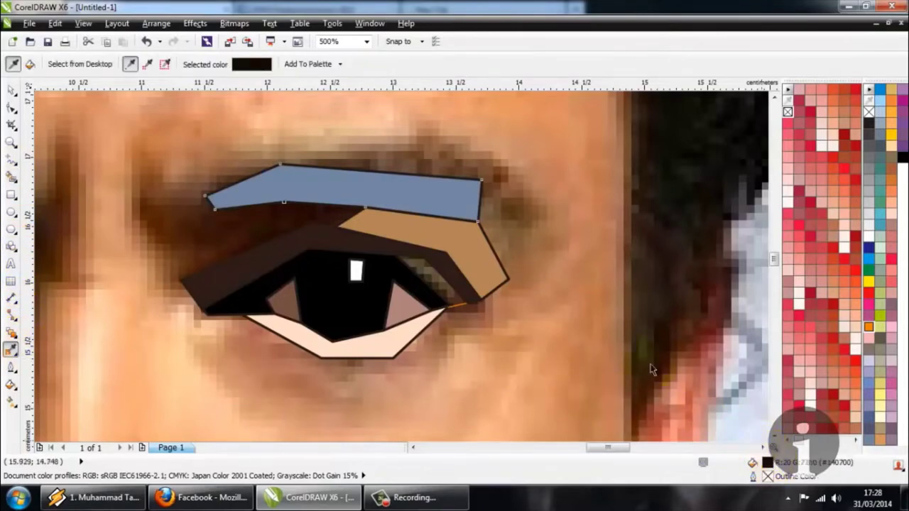
{"action": "left_click", "coordinate": [415, 198]}
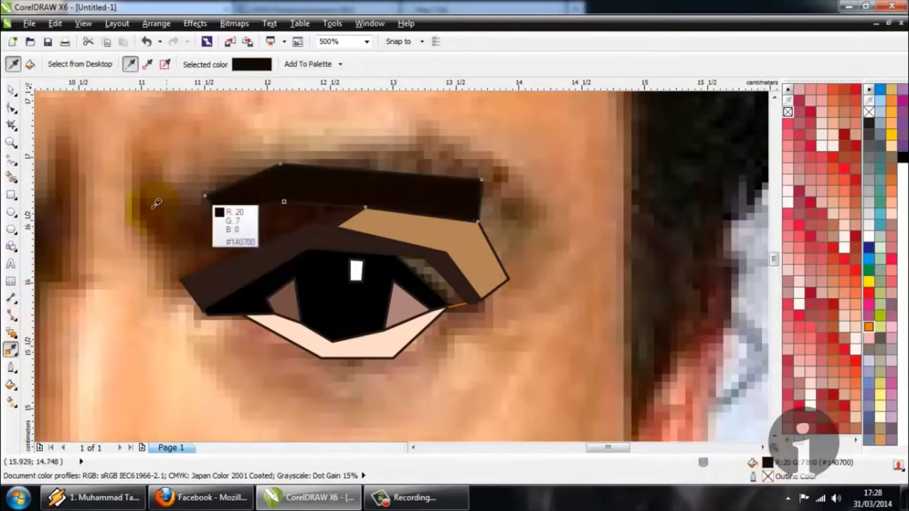
Trace the lighter outer eyebrow area with the Freehand tool, from the dark eyebrow's upper corner around to the tan eyelid's outer corner
{"action": "left_click", "coordinate": [10, 157]}
{"action": "left_click", "coordinate": [279, 166]}
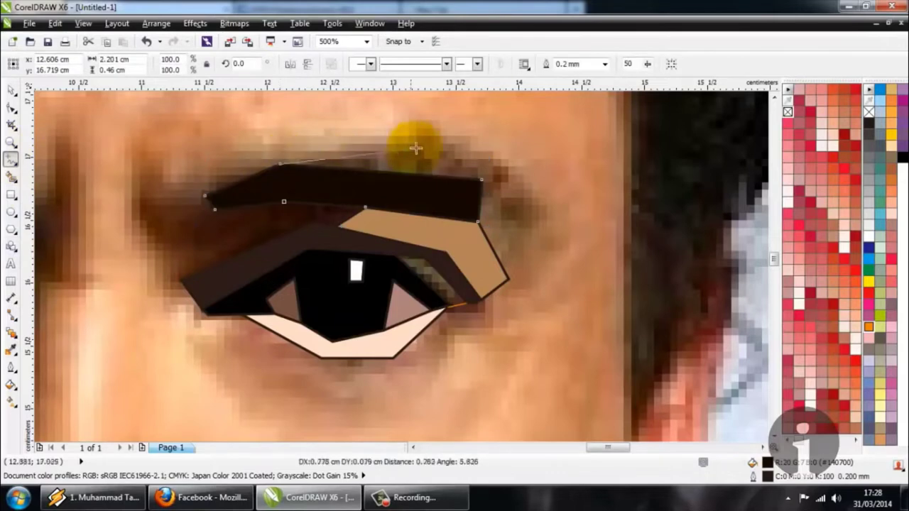
{"action": "left_click", "coordinate": [452, 142]}
{"action": "left_click_drag", "start_coordinate": [529, 183], "coordinate": [562, 250]}
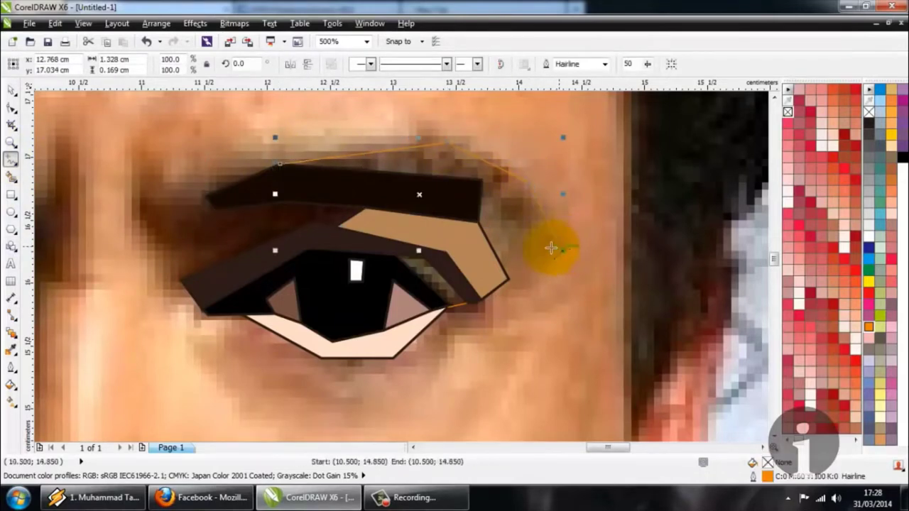
{"action": "left_click", "coordinate": [509, 281]}
Sample olive brown #5D431E from the outer eyebrow, Smart Fill the traced outer area and recolour it with that tone
{"action": "scroll", "coordinate": [450, 226], "scroll_direction": "down", "scroll_amount": 1}
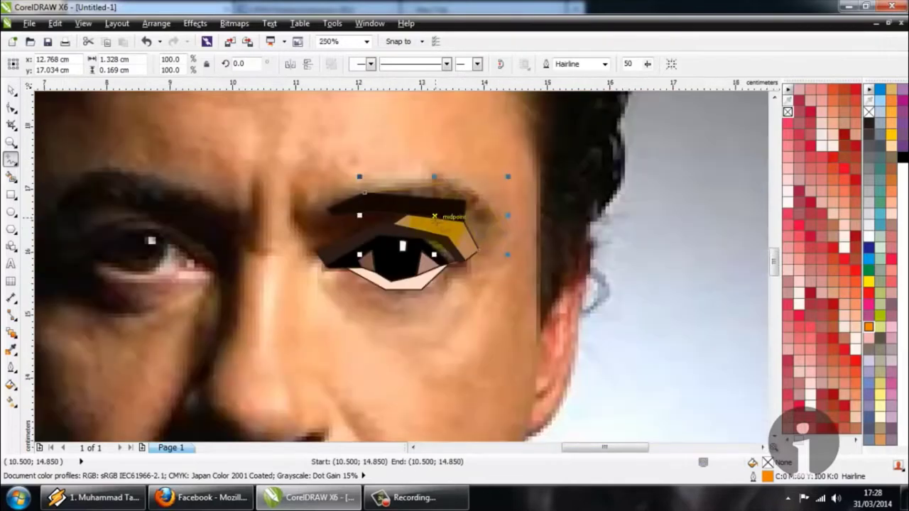
{"action": "left_click", "coordinate": [11, 349]}
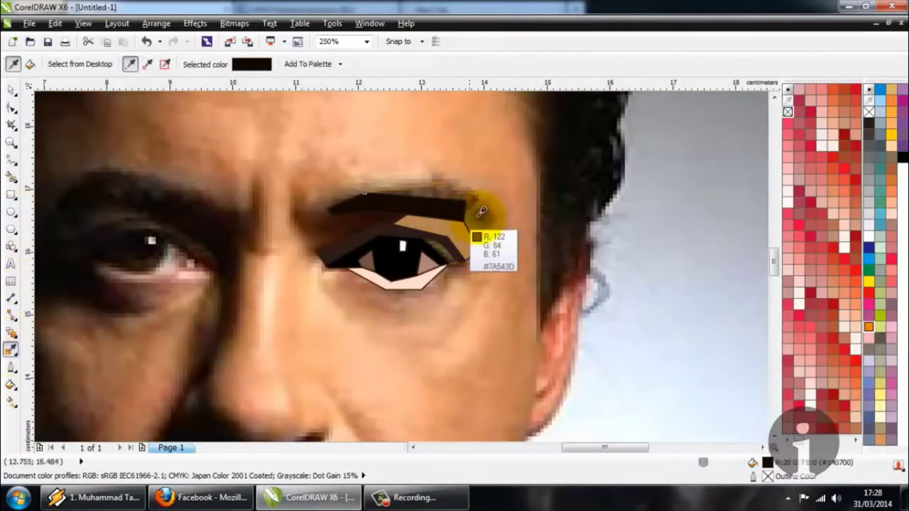
{"action": "scroll", "coordinate": [484, 208], "scroll_direction": "up", "scroll_amount": 1}
{"action": "left_click", "coordinate": [472, 211]}
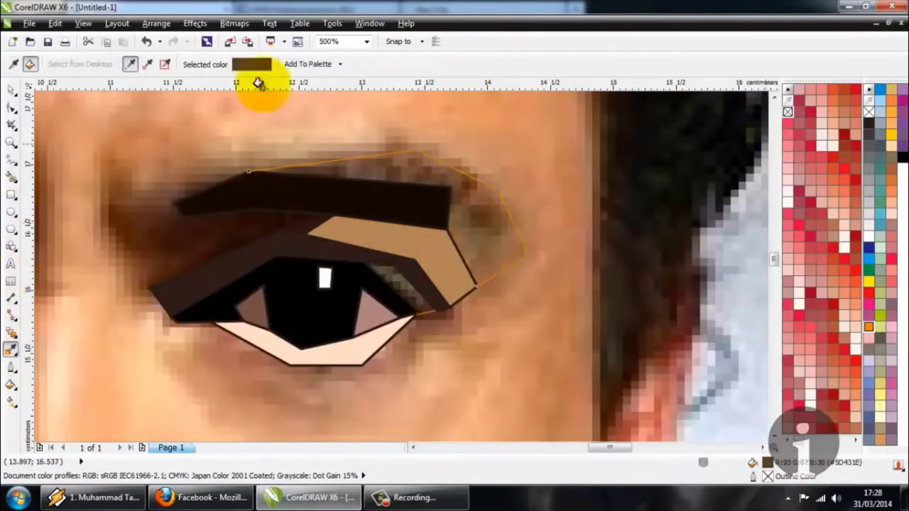
{"action": "left_click", "coordinate": [11, 176]}
{"action": "left_click", "coordinate": [57, 176]}
{"action": "left_click", "coordinate": [377, 169]}
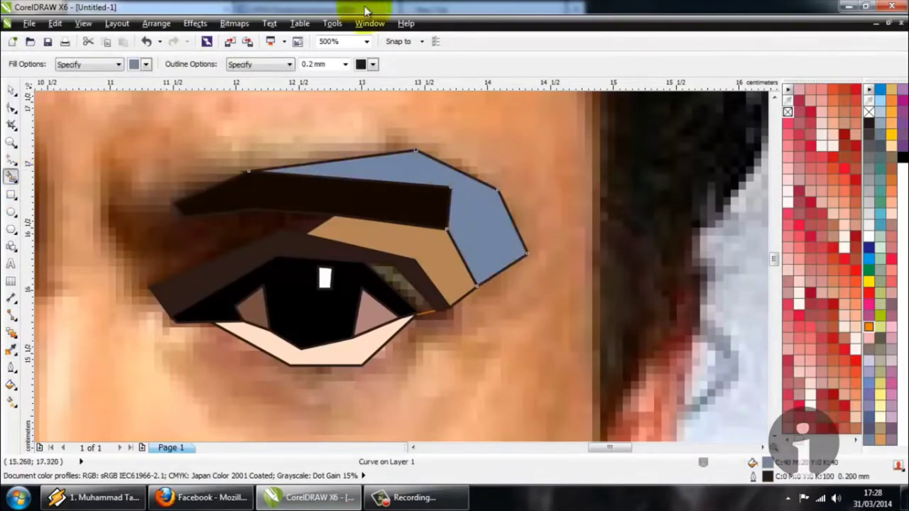
{"action": "left_click", "coordinate": [11, 350]}
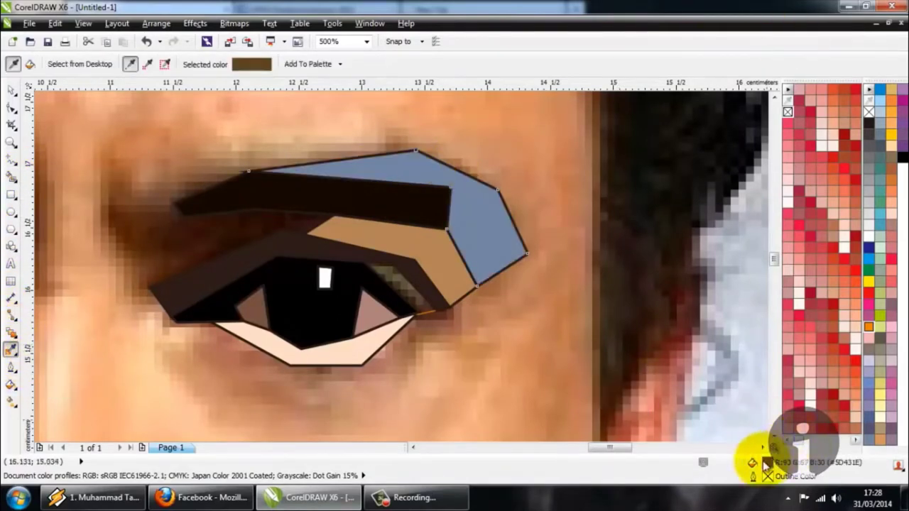
{"action": "left_click", "coordinate": [509, 269]}
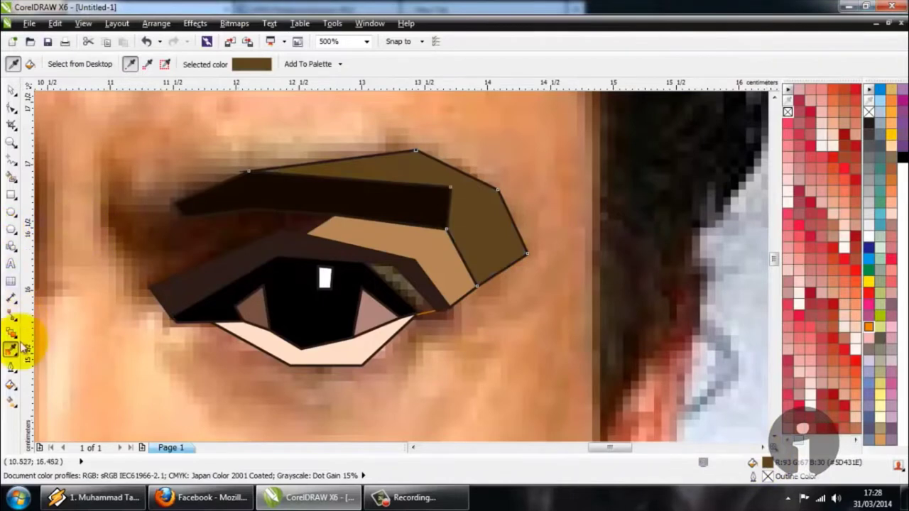
Trace the shadow area beside the nose with the Freehand tool, from the eyebrow's inner tip to the eyelid band's inner corner
{"action": "left_click", "coordinate": [12, 159]}
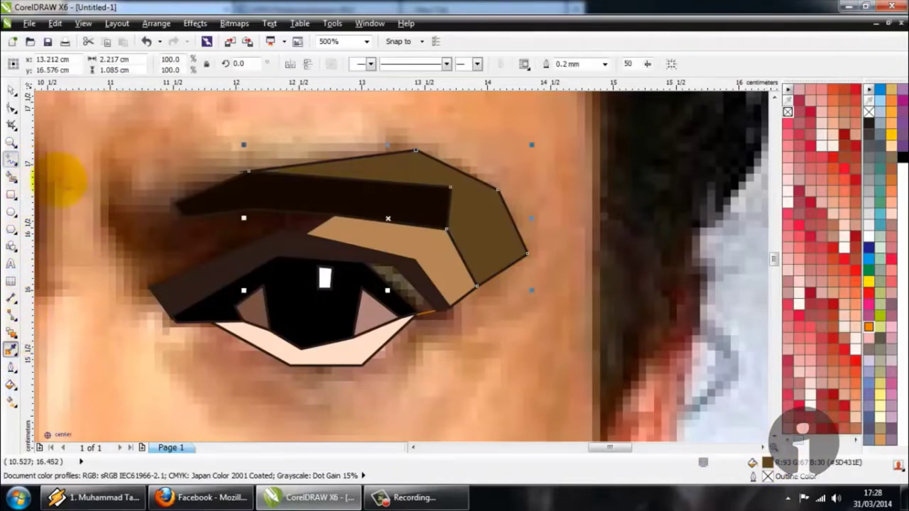
{"action": "left_click", "coordinate": [174, 203]}
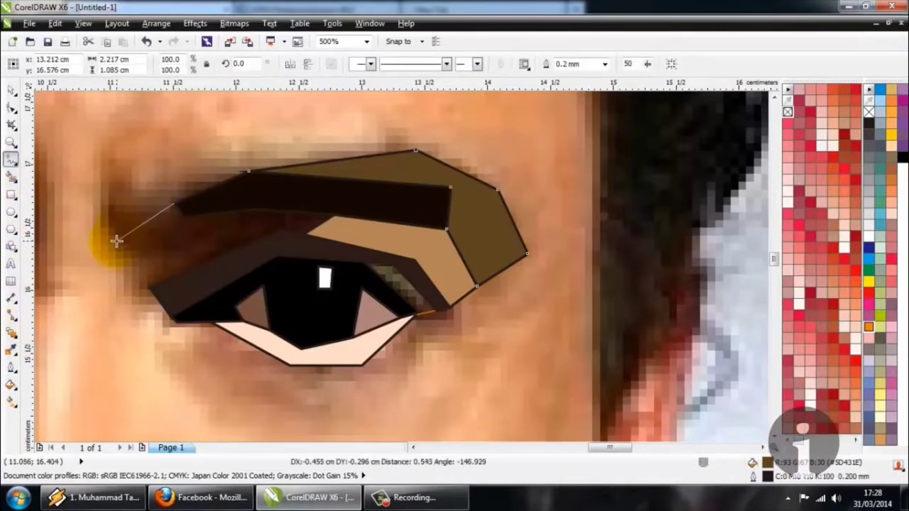
{"action": "left_click", "coordinate": [114, 243]}
{"action": "left_click", "coordinate": [147, 288]}
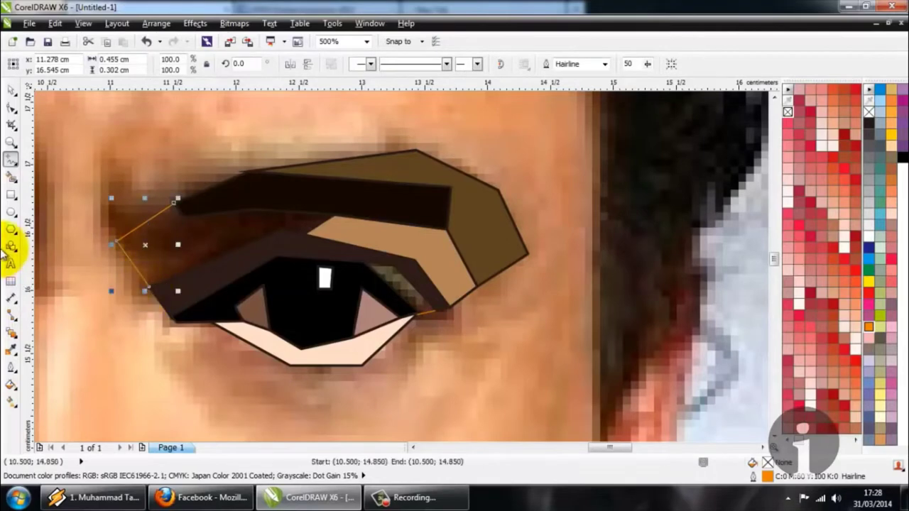
Sample reddish brown #350F06 from the inner eyelid, Smart Fill the area between eyebrow and lid band and recolour it with that tone
{"action": "left_click", "coordinate": [10, 350]}
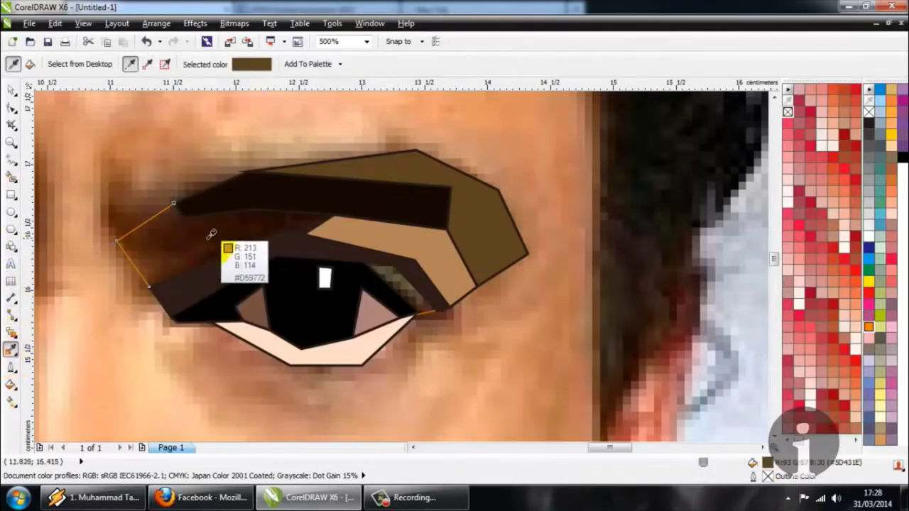
{"action": "left_click", "coordinate": [11, 176]}
{"action": "left_click", "coordinate": [138, 253]}
{"action": "left_click", "coordinate": [11, 349]}
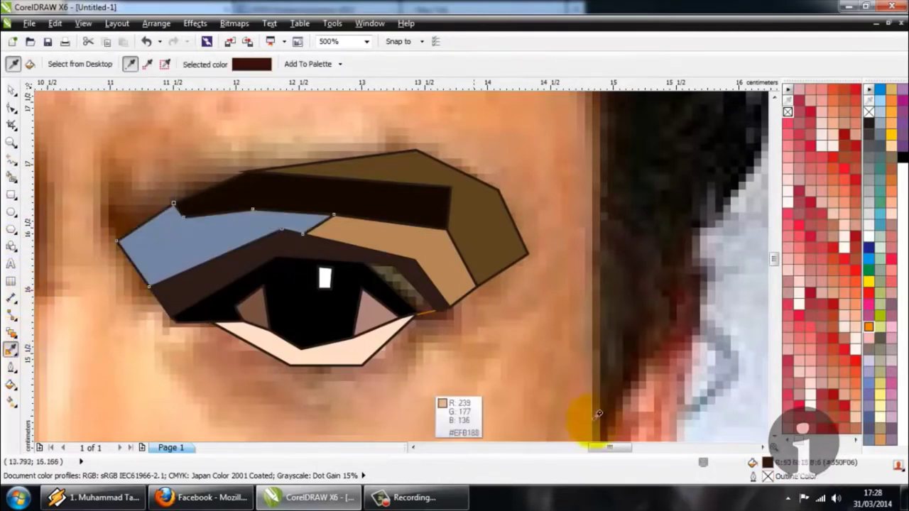
{"action": "left_click", "coordinate": [210, 231]}
Select all the traced eye and eyebrow shapes together and remove their outlines
{"action": "scroll", "coordinate": [210, 231], "scroll_direction": "down", "scroll_amount": 4}
{"action": "left_click", "coordinate": [10, 89]}
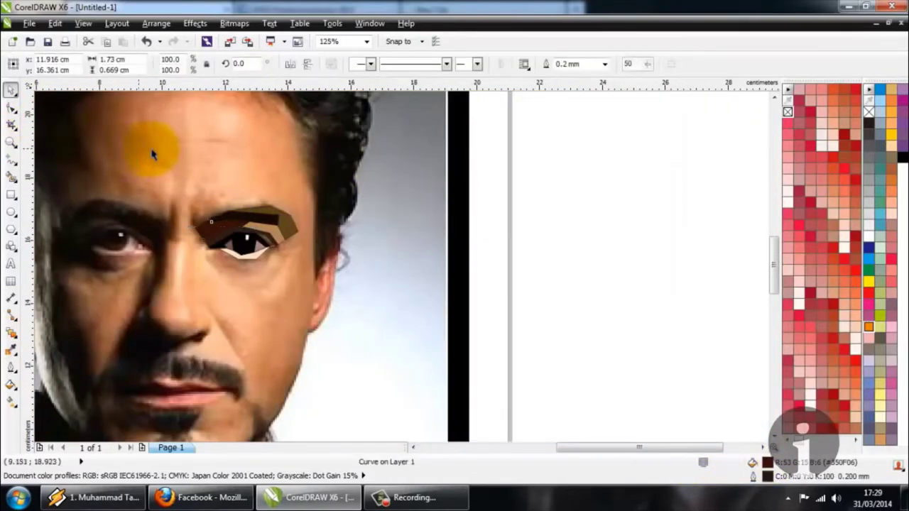
{"action": "left_click_drag", "start_coordinate": [152, 155], "coordinate": [417, 321]}
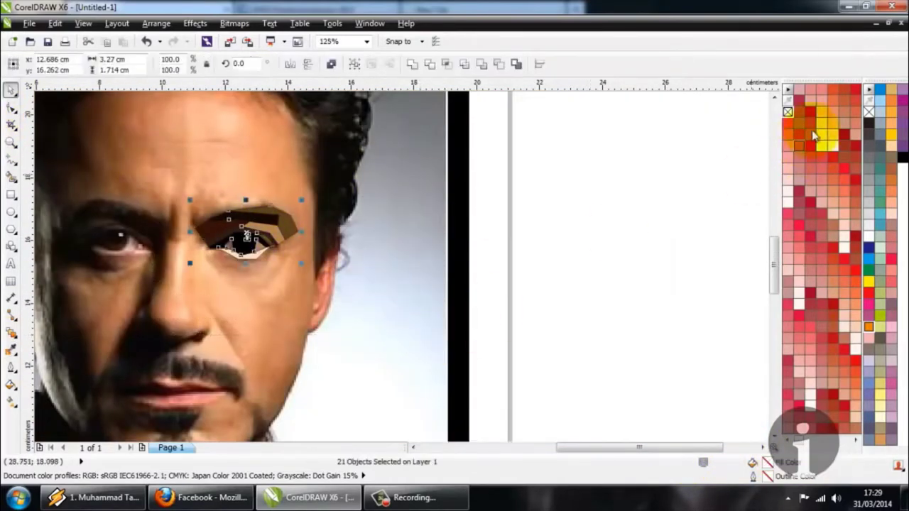
{"action": "left_click", "coordinate": [560, 206]}
Trace the eyebrow's inner end near the nose bridge with the Freehand tool, joining both ends to the reddish-brown shape's upper edge
{"action": "scroll", "coordinate": [217, 239], "scroll_direction": "down", "scroll_amount": 2}
{"action": "scroll", "coordinate": [221, 239], "scroll_direction": "up", "scroll_amount": 2}
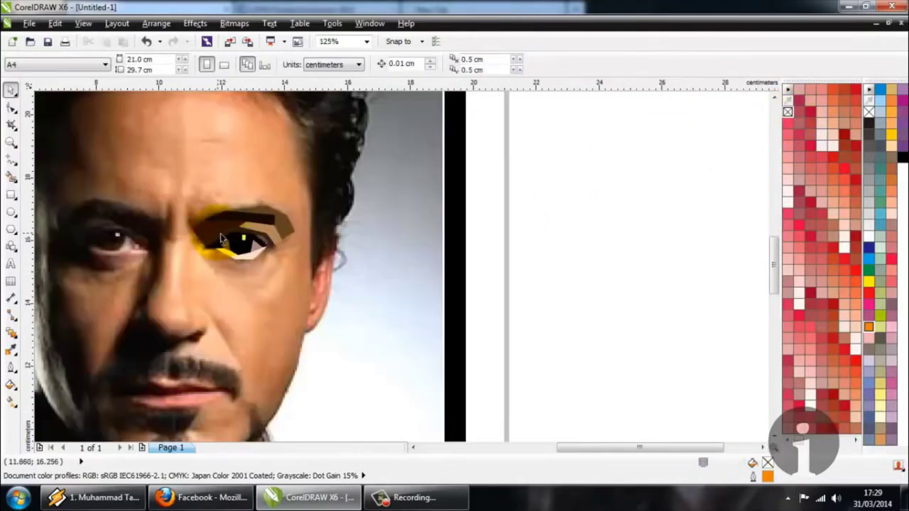
{"action": "scroll", "coordinate": [221, 239], "scroll_direction": "up", "scroll_amount": 2}
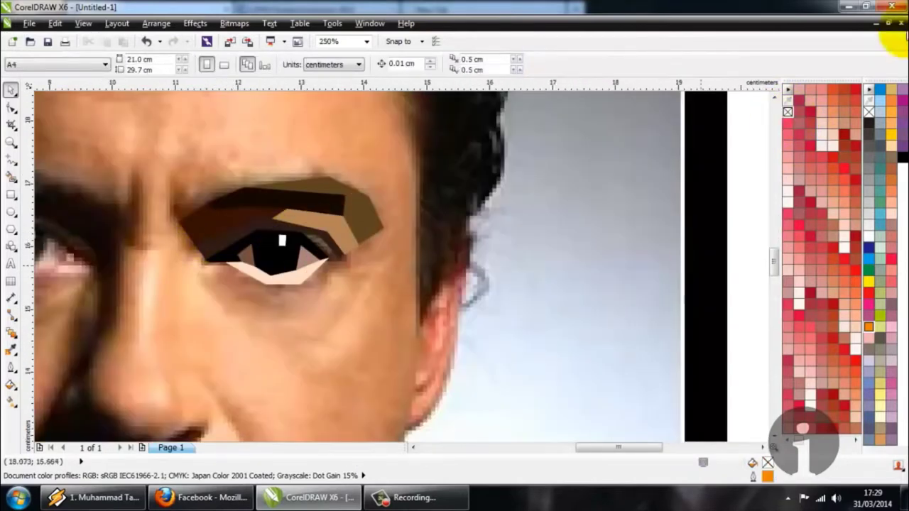
{"action": "left_click", "coordinate": [11, 161]}
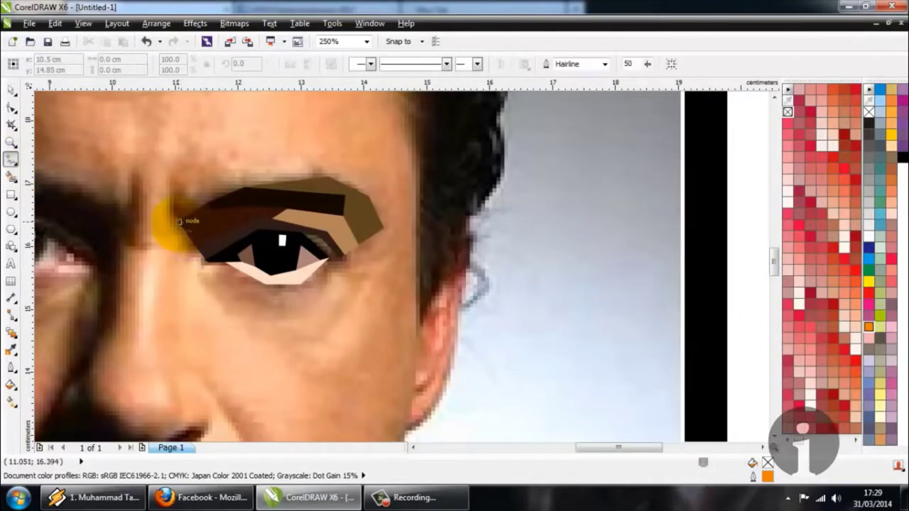
{"action": "scroll", "coordinate": [179, 221], "scroll_direction": "up", "scroll_amount": 2}
{"action": "scroll", "coordinate": [181, 226], "scroll_direction": "down", "scroll_amount": 1}
{"action": "scroll", "coordinate": [181, 226], "scroll_direction": "up", "scroll_amount": 1}
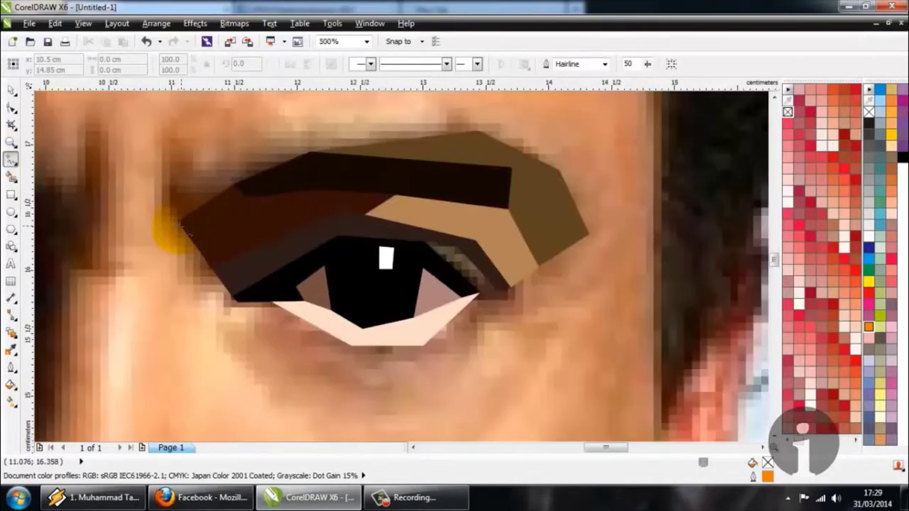
{"action": "left_click", "coordinate": [179, 221]}
{"action": "left_click", "coordinate": [162, 197]}
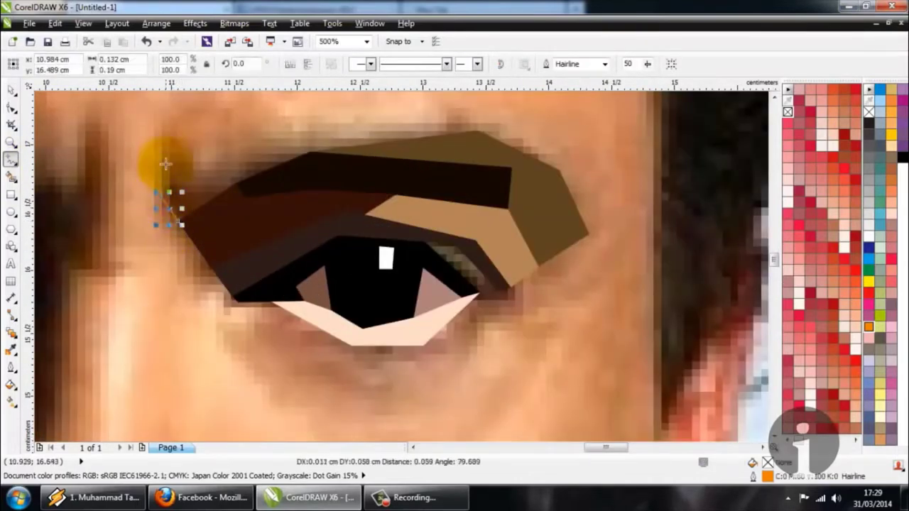
{"action": "left_click", "coordinate": [161, 148]}
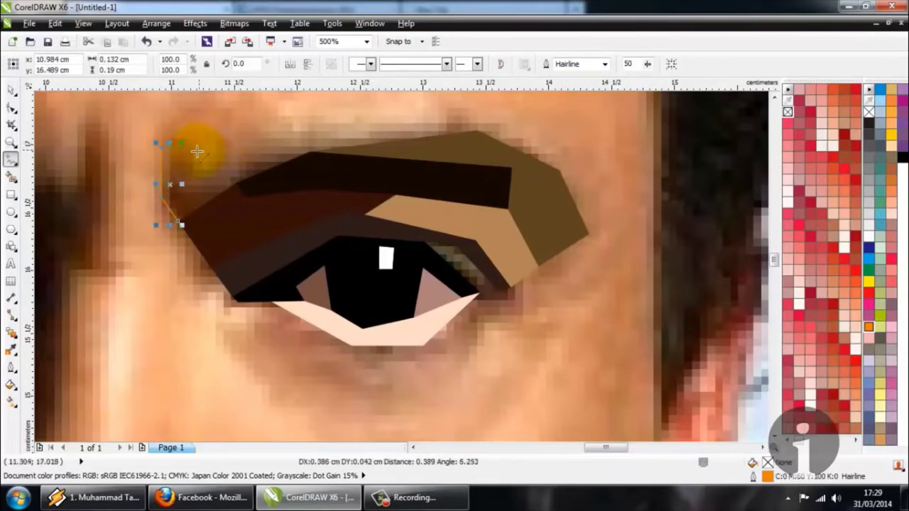
{"action": "left_click", "coordinate": [203, 146]}
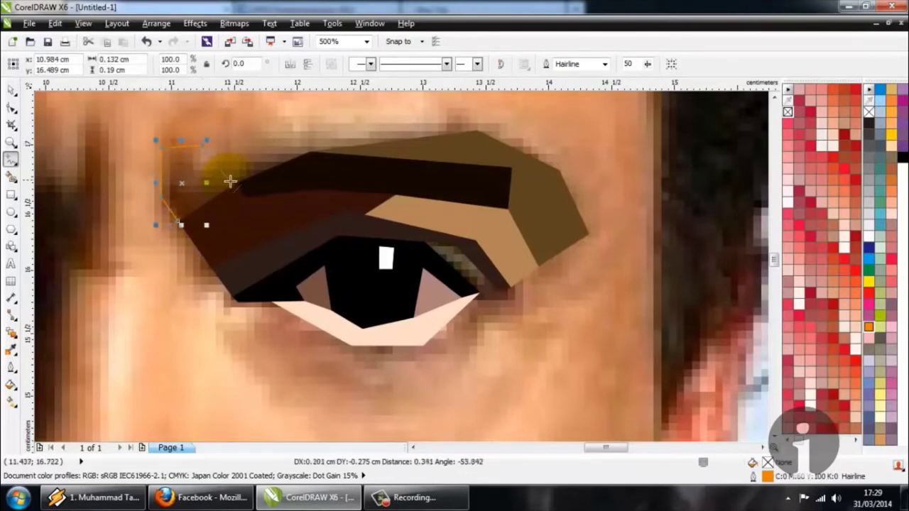
{"action": "left_click", "coordinate": [239, 183]}
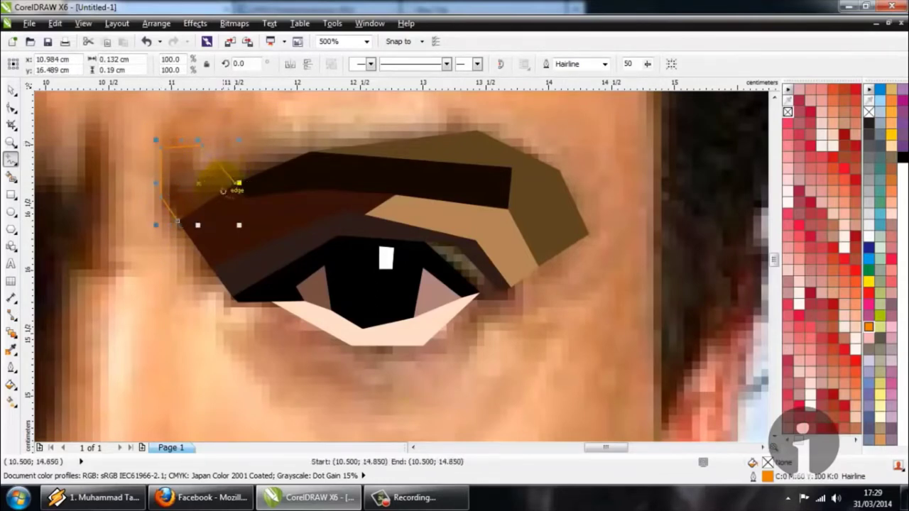
Sample brown #522307 from the inner eyebrow end, Smart Fill its traced shape, recolour it with that tone and remove its outline
{"action": "left_click", "coordinate": [12, 351]}
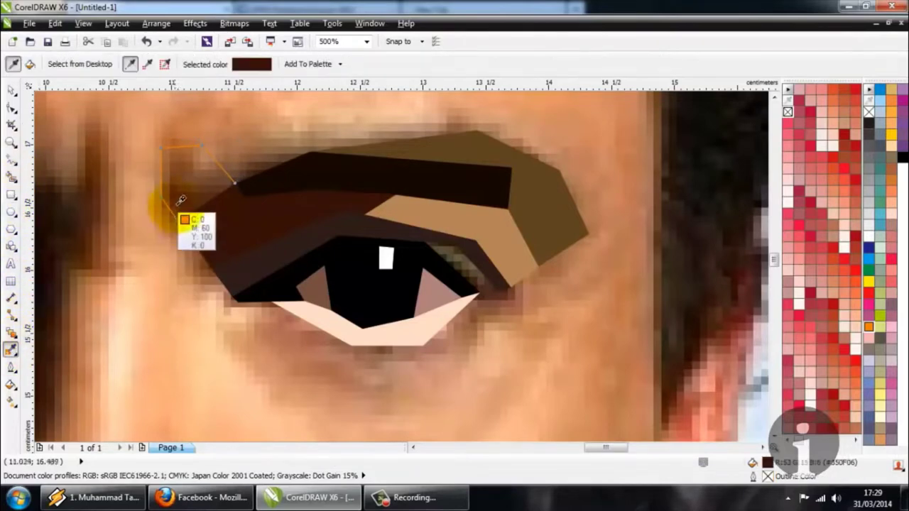
{"action": "left_click", "coordinate": [11, 176]}
{"action": "left_click", "coordinate": [162, 190]}
{"action": "left_click", "coordinate": [11, 349]}
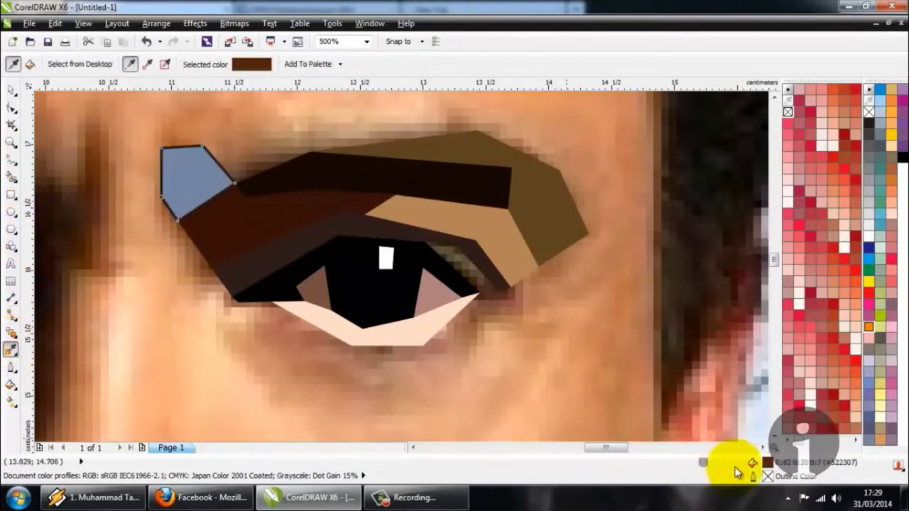
{"action": "left_click", "coordinate": [187, 177]}
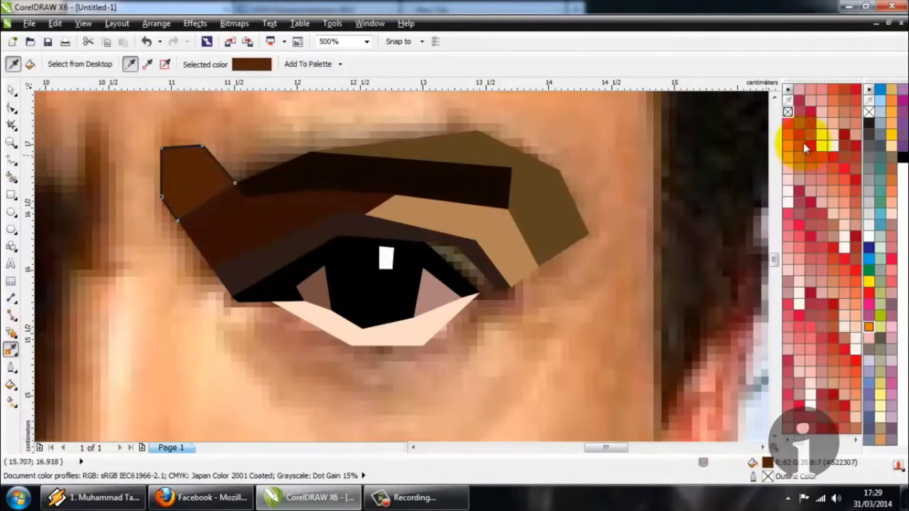
{"action": "right_click", "coordinate": [787, 111]}
Review the coloured eye against the whole face and examine the nose and cheek areas with the shapes deselected
{"action": "scroll", "coordinate": [345, 213], "scroll_direction": "down", "scroll_amount": 2}
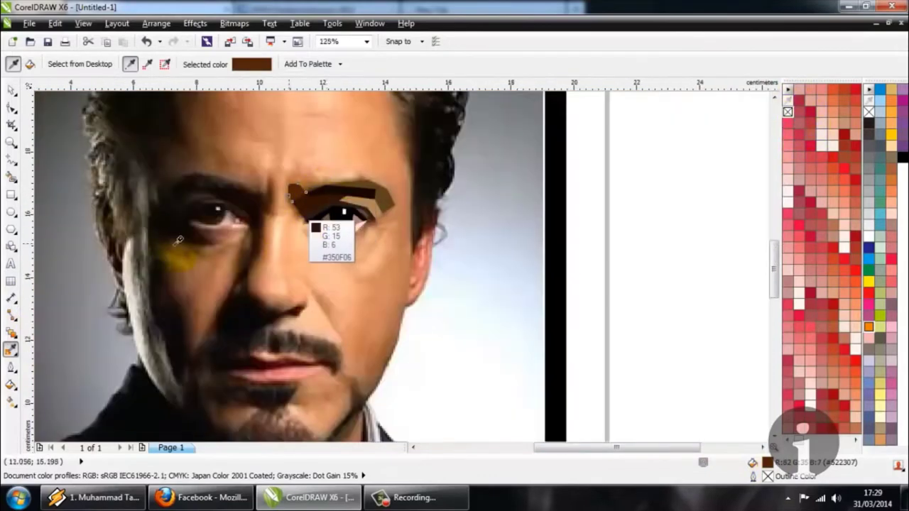
{"action": "left_click", "coordinate": [10, 90]}
{"action": "key", "text": "Escape"}
{"action": "scroll", "coordinate": [192, 214], "scroll_direction": "down", "scroll_amount": 1}
{"action": "scroll", "coordinate": [251, 224], "scroll_direction": "up", "scroll_amount": 1}
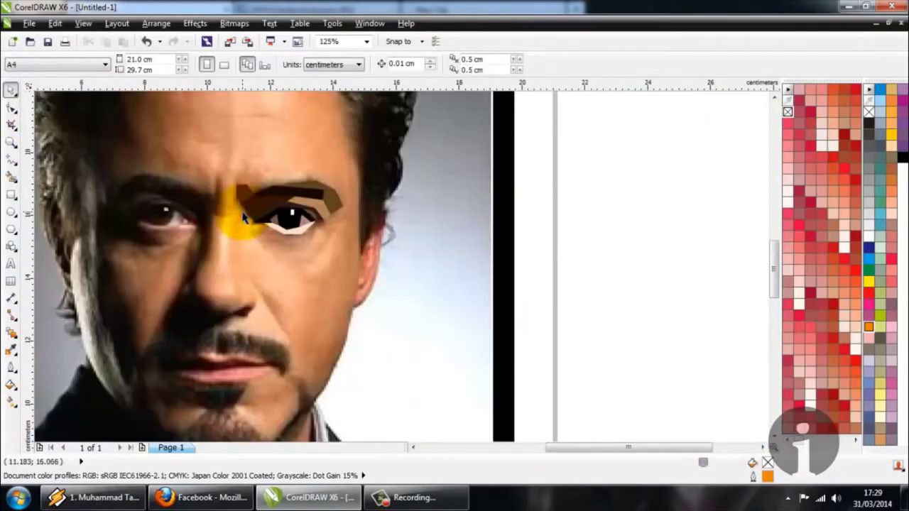
{"action": "scroll", "coordinate": [250, 243], "scroll_direction": "up", "scroll_amount": 1}
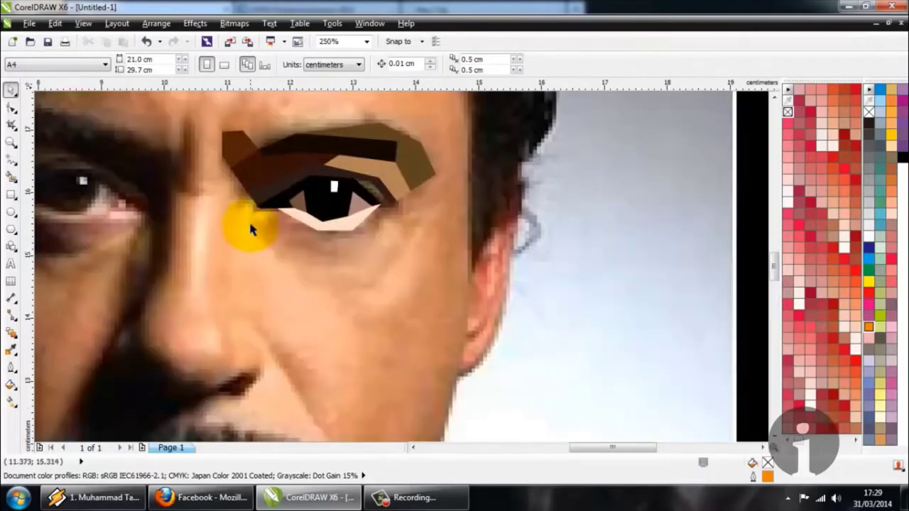
{"action": "scroll", "coordinate": [243, 206], "scroll_direction": "down", "scroll_amount": 1}
{"action": "scroll", "coordinate": [239, 247], "scroll_direction": "up", "scroll_amount": 1}
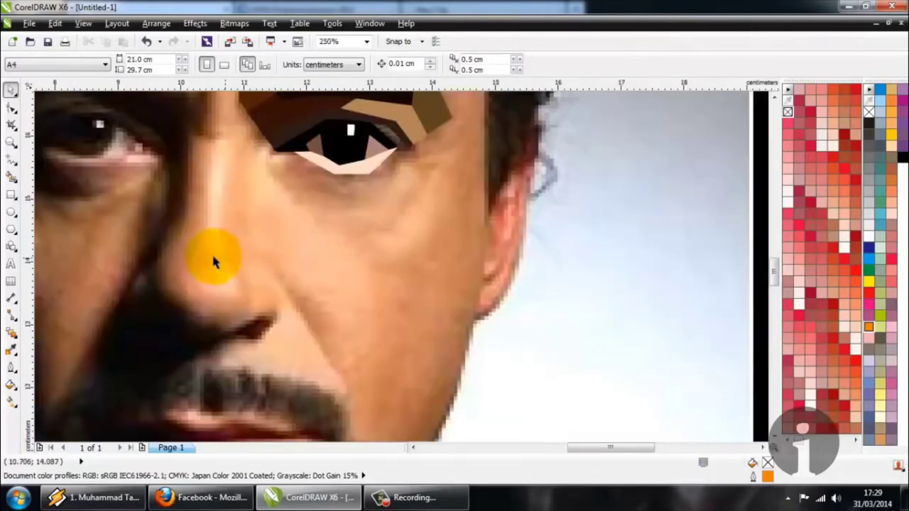
{"action": "left_click", "coordinate": [12, 165]}
{"action": "scroll", "coordinate": [238, 181], "scroll_direction": "down", "scroll_amount": 1}
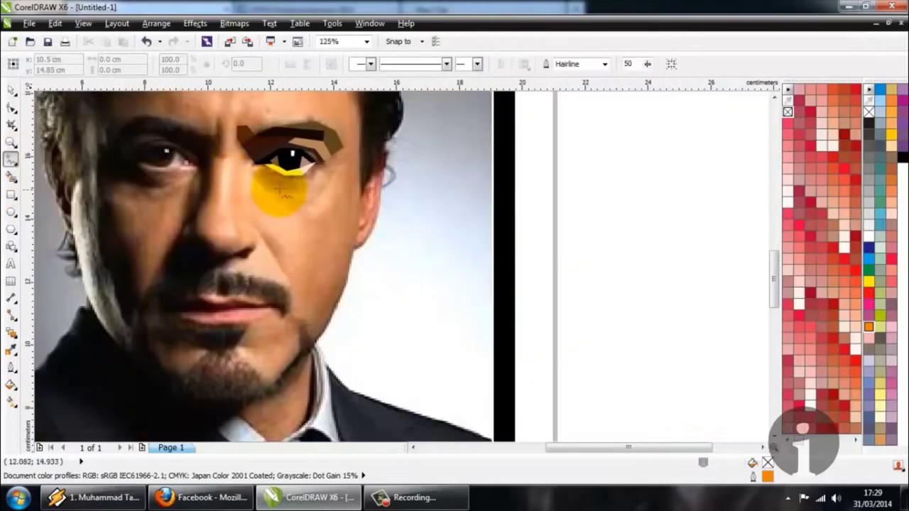
Trace the lower eyelid's shadow with the Freehand tool, from the inner eye corner down around the eye bag and up to the outer corner
{"action": "scroll", "coordinate": [275, 174], "scroll_direction": "up", "scroll_amount": 1}
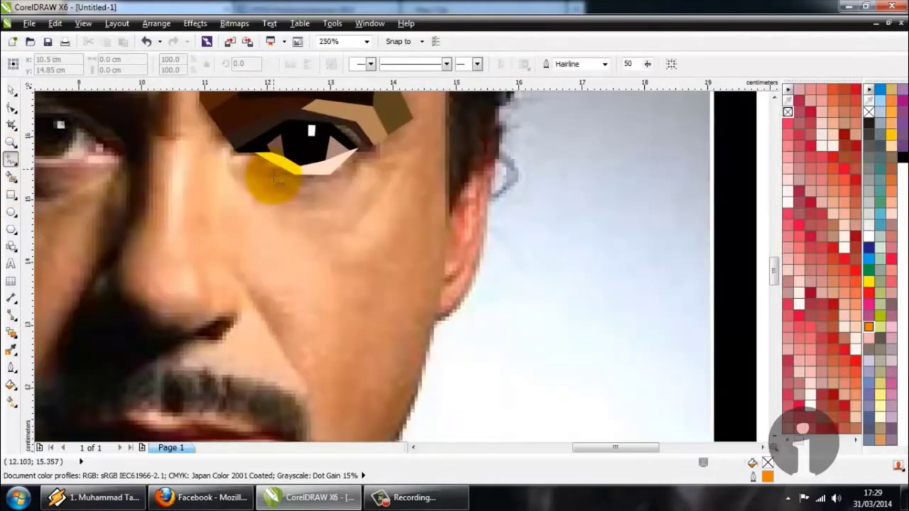
{"action": "left_click", "coordinate": [237, 154]}
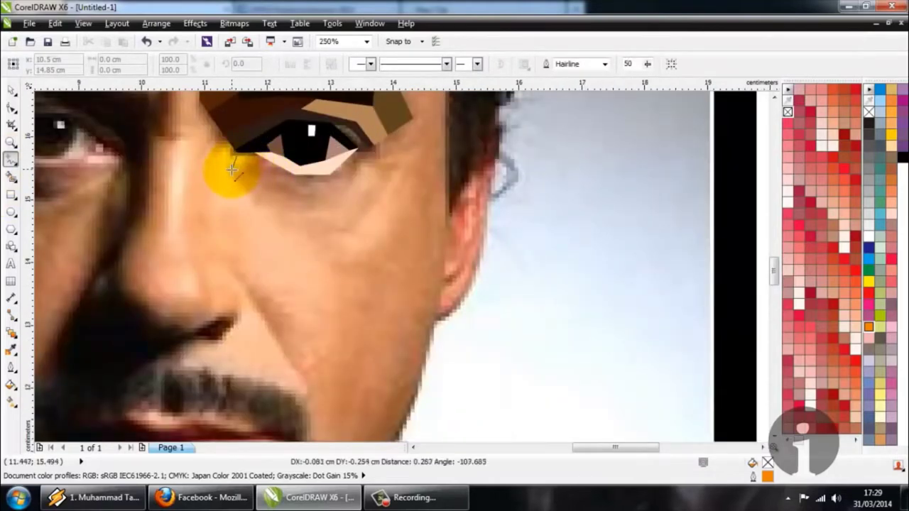
{"action": "left_click", "coordinate": [259, 205]}
{"action": "left_click", "coordinate": [334, 210]}
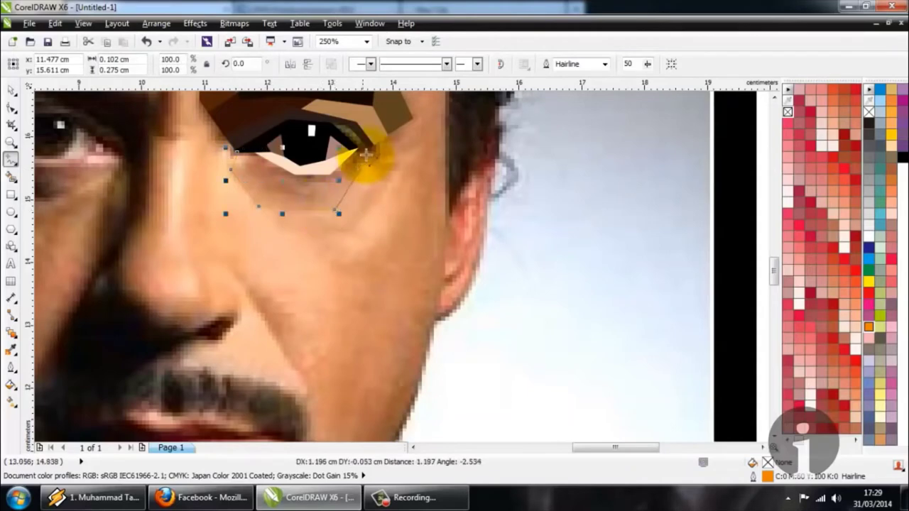
{"action": "double_click", "coordinate": [373, 148]}
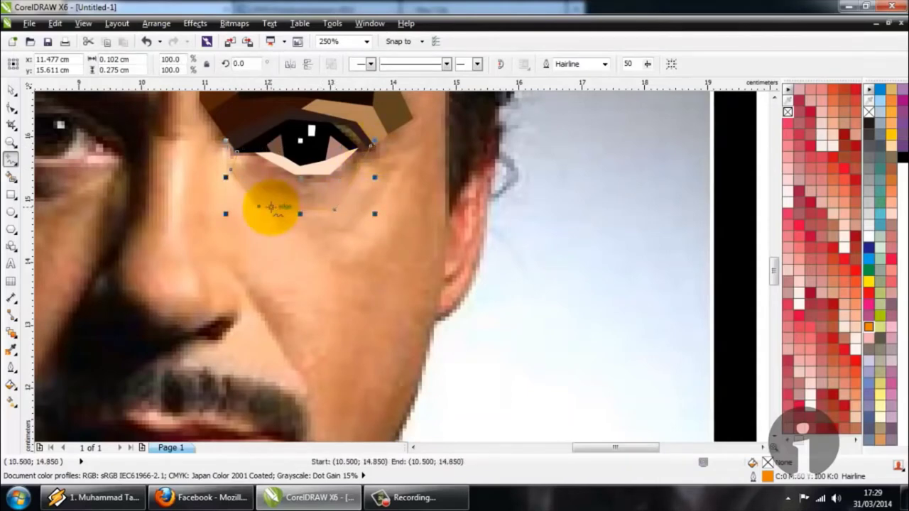
Sample brown #B17050 from the eye bag, Smart Fill the traced lower eyelid area and recolour it with that tone
{"action": "scroll", "coordinate": [274, 203], "scroll_direction": "up", "scroll_amount": 2}
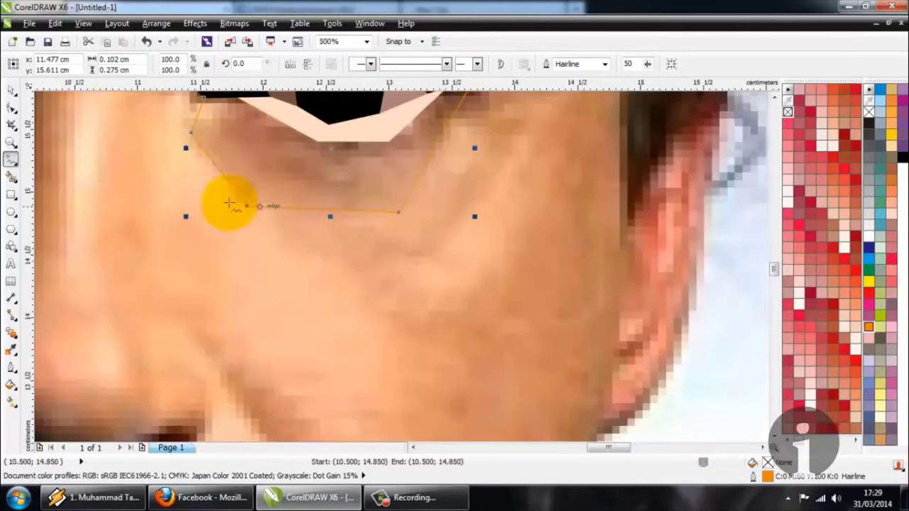
{"action": "left_click", "coordinate": [12, 348]}
{"action": "left_click", "coordinate": [11, 175]}
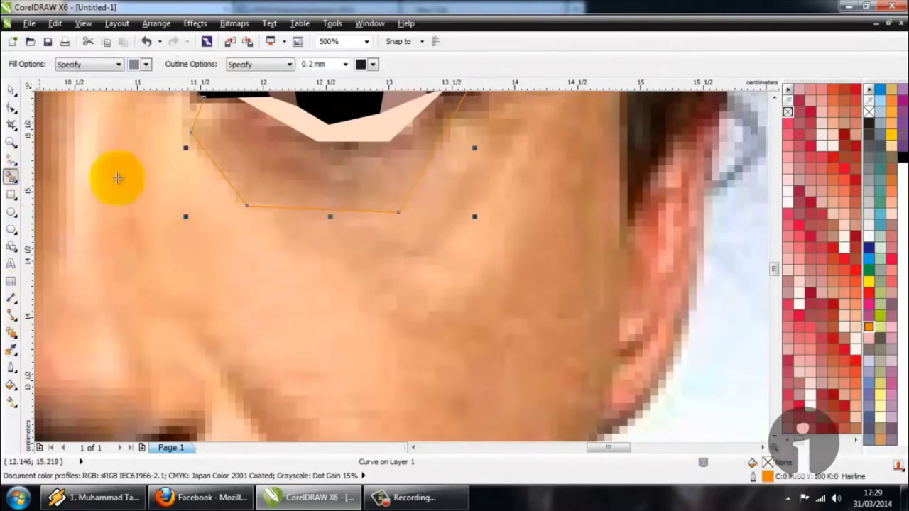
{"action": "left_click", "coordinate": [227, 172]}
{"action": "left_click", "coordinate": [12, 347]}
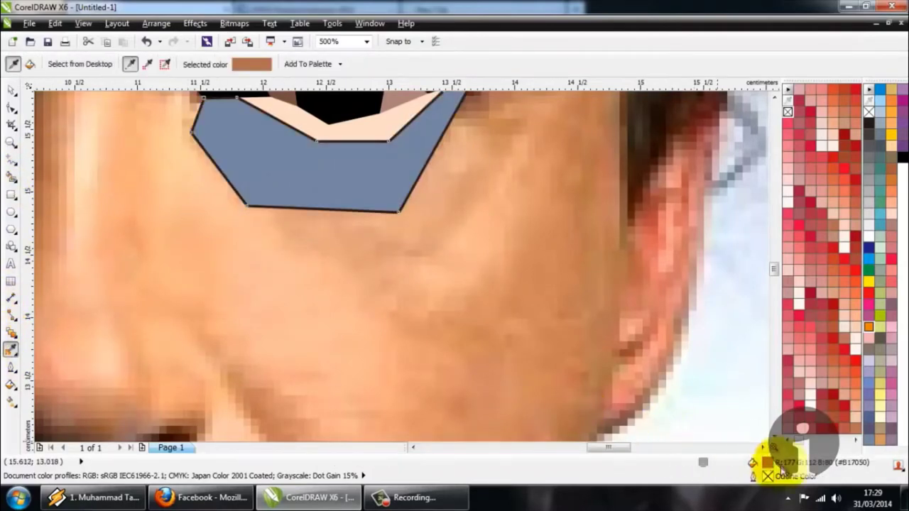
{"action": "scroll", "coordinate": [315, 260], "scroll_direction": "down", "scroll_amount": 2}
{"action": "left_click", "coordinate": [359, 223]}
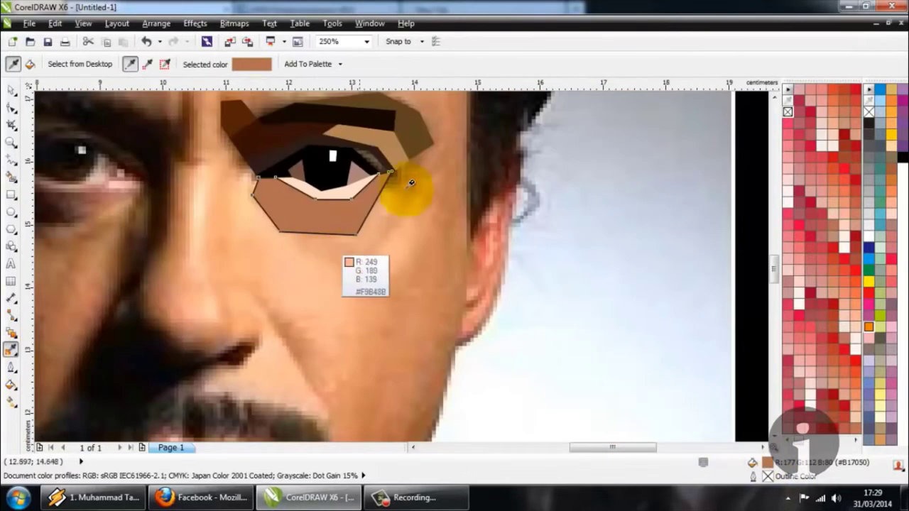
Sample #605037 from the unfilled sliver at the upper lid's outer corner, Smart Fill the sliver and recolour it with that tone
{"action": "scroll", "coordinate": [377, 151], "scroll_direction": "up", "scroll_amount": 4}
{"action": "left_click", "coordinate": [385, 172]}
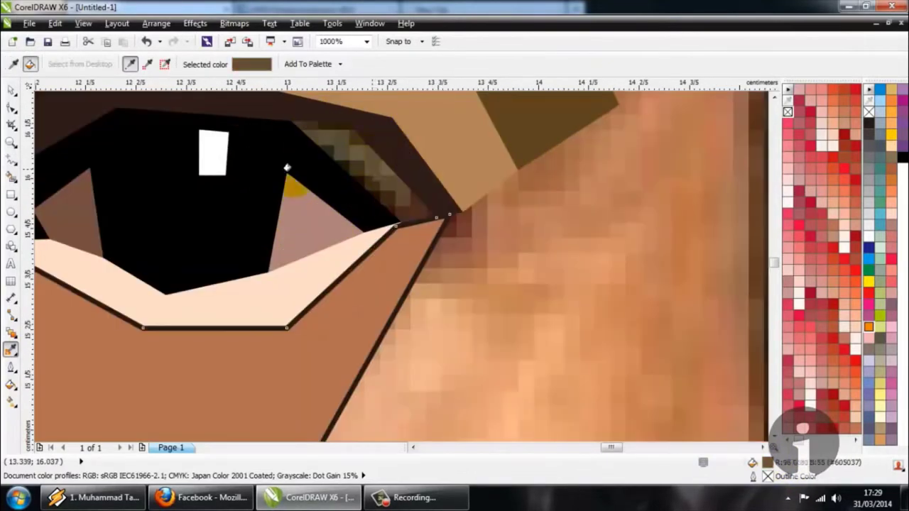
{"action": "left_click", "coordinate": [12, 175]}
{"action": "left_click", "coordinate": [388, 164]}
{"action": "left_click", "coordinate": [363, 180]}
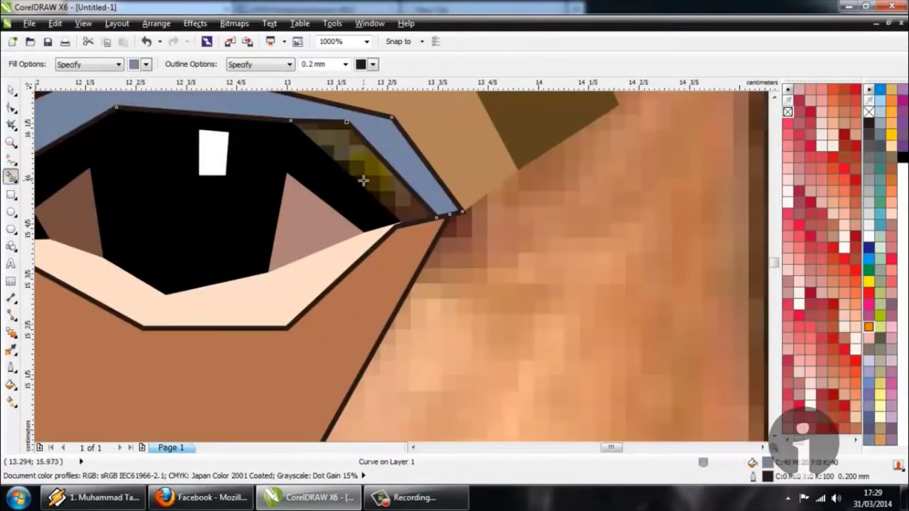
{"action": "key", "text": "ctrl+z"}
{"action": "left_click", "coordinate": [353, 166]}
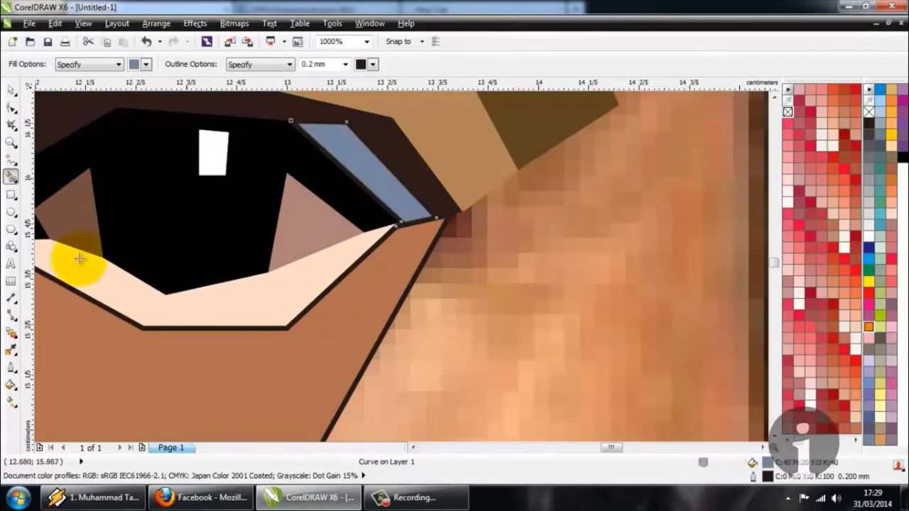
{"action": "left_click", "coordinate": [13, 351]}
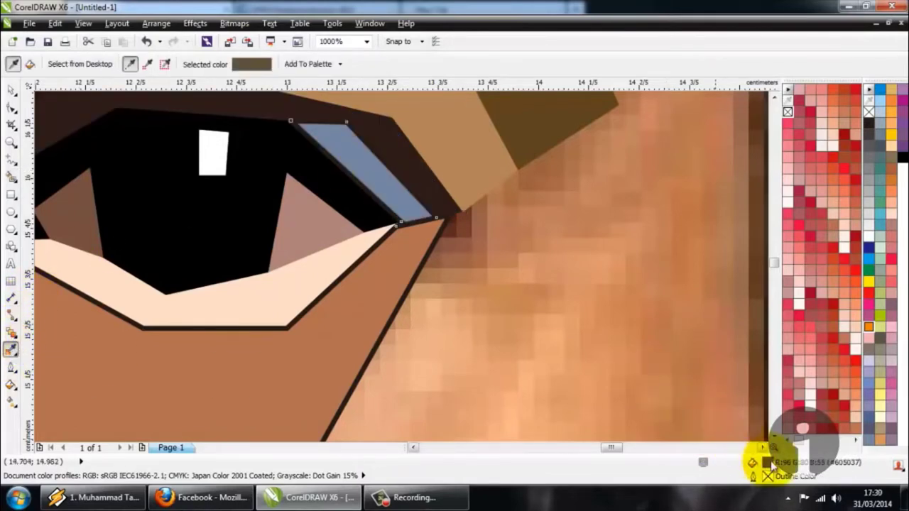
Trace a band with the Freehand tool from the eyebrow's outer end down around the brown eye bag, ending on its lower edge
{"action": "scroll", "coordinate": [380, 186], "scroll_direction": "down", "scroll_amount": 4}
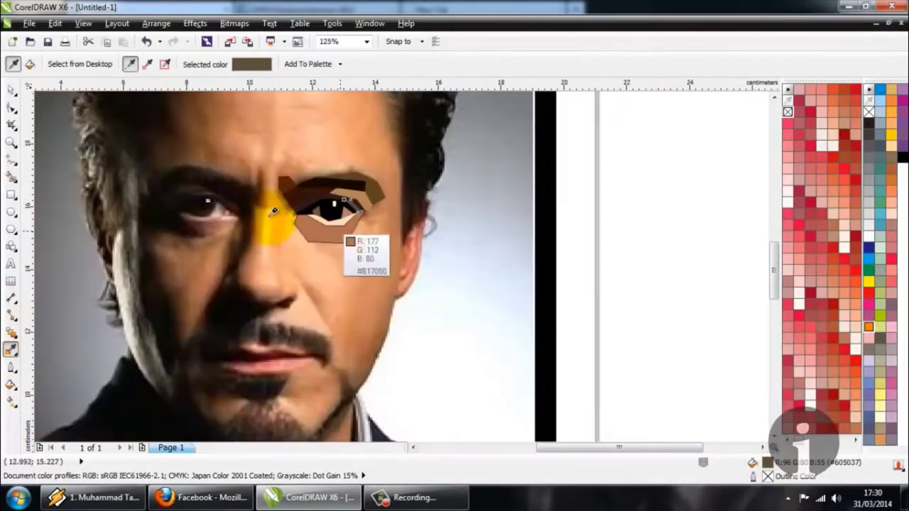
{"action": "left_click", "coordinate": [11, 160]}
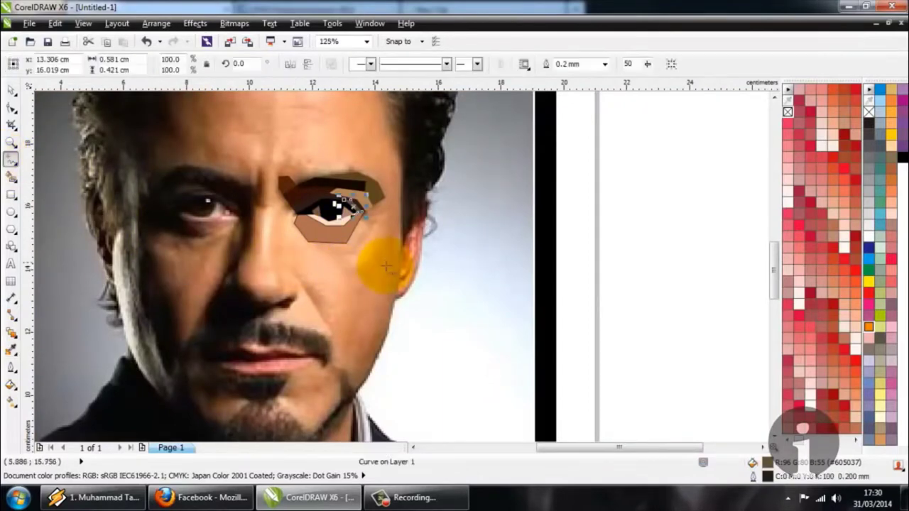
{"action": "scroll", "coordinate": [373, 261], "scroll_direction": "up", "scroll_amount": 1}
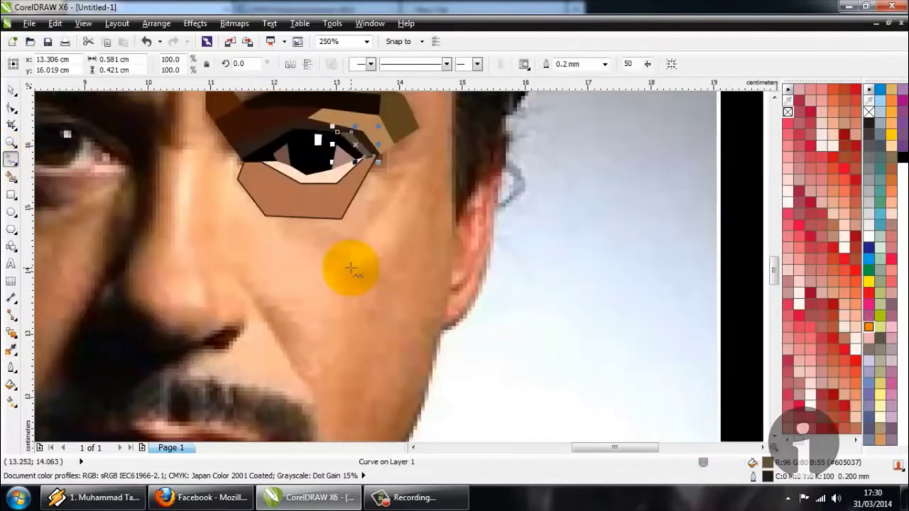
{"action": "left_click", "coordinate": [412, 170]}
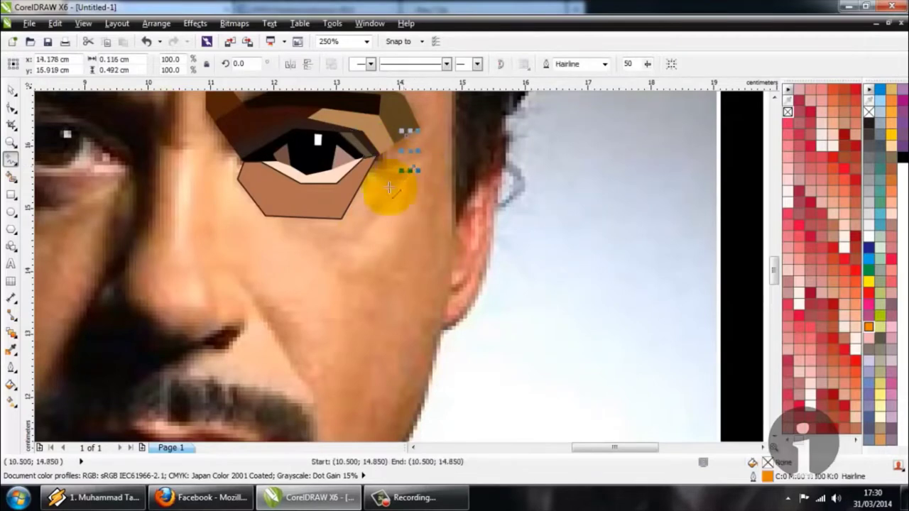
{"action": "left_click", "coordinate": [359, 241]}
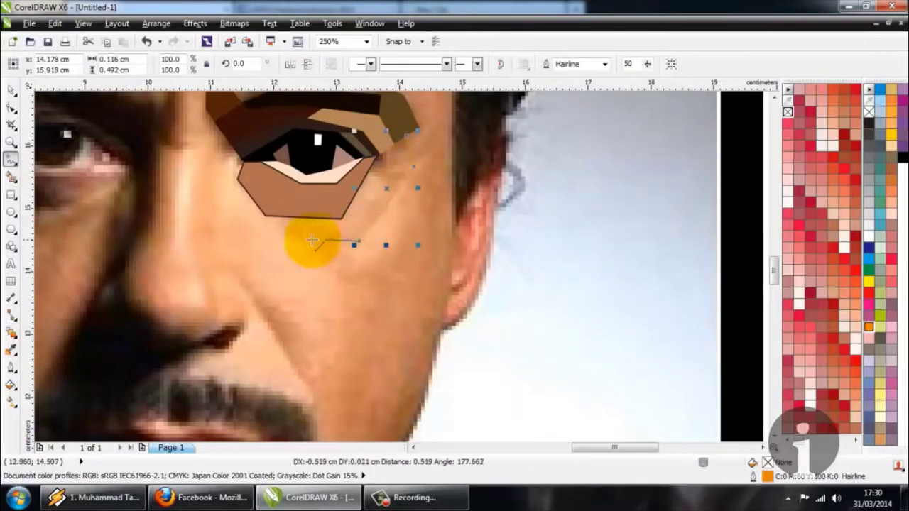
{"action": "left_click", "coordinate": [274, 243]}
{"action": "double_click", "coordinate": [278, 216]}
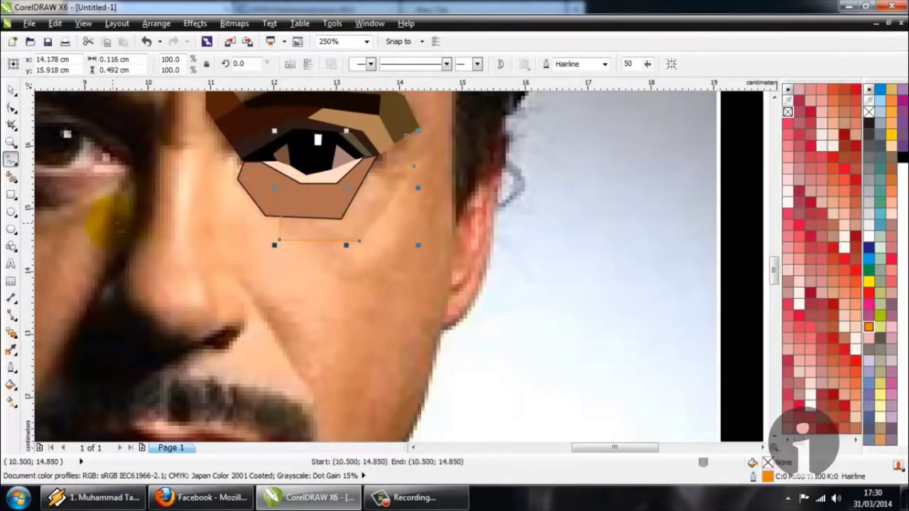
Sample skin tone #DFA077 beside the eye, Smart Fill the band around the eye bag and recolour it with that tone
{"action": "left_click", "coordinate": [11, 349]}
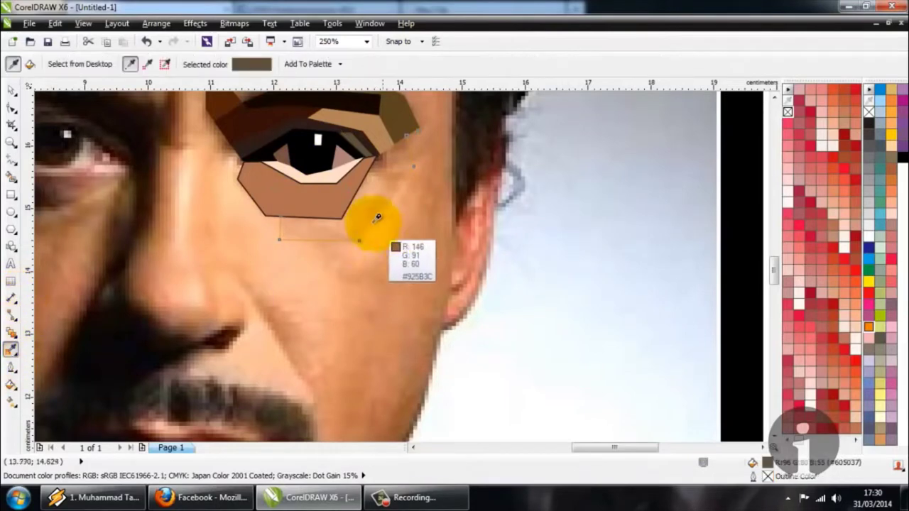
{"action": "left_click", "coordinate": [377, 196]}
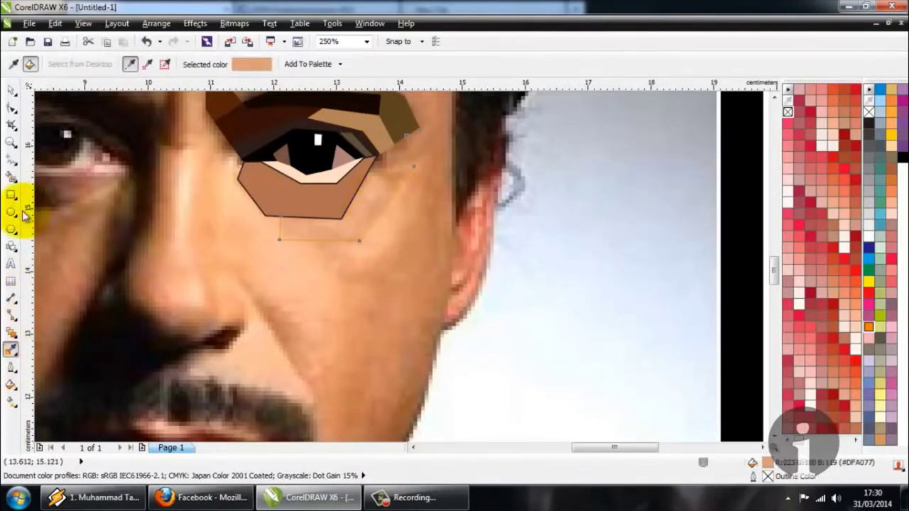
{"action": "left_click", "coordinate": [11, 176]}
{"action": "left_click", "coordinate": [357, 215]}
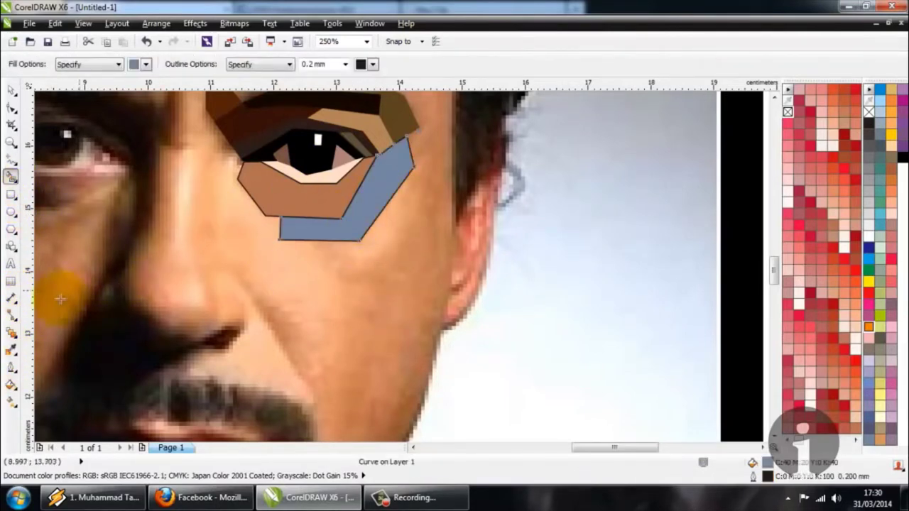
{"action": "left_click", "coordinate": [11, 350]}
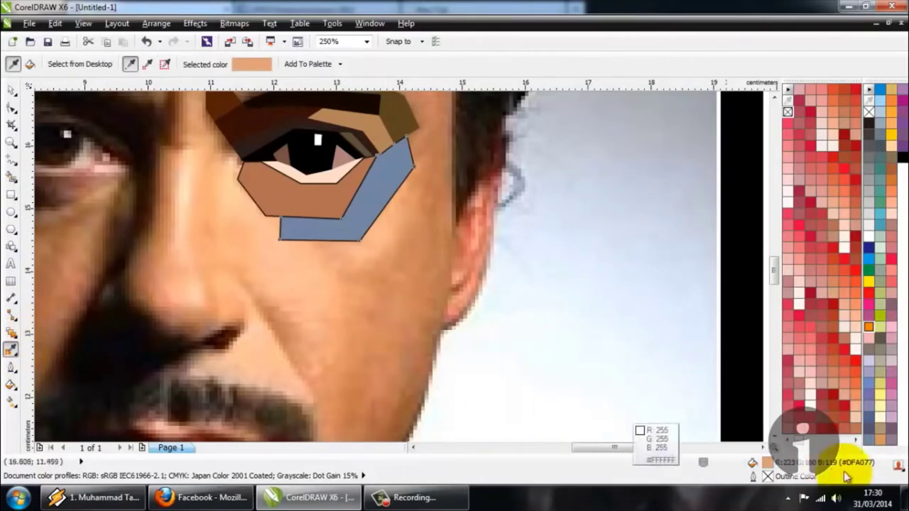
{"action": "left_click", "coordinate": [375, 213]}
Trace the inner cheek with the Freehand tool, from the eyebrow's inner end along the nose and smile line, then up to the band under the eye
{"action": "scroll", "coordinate": [376, 213], "scroll_direction": "down", "scroll_amount": 2}
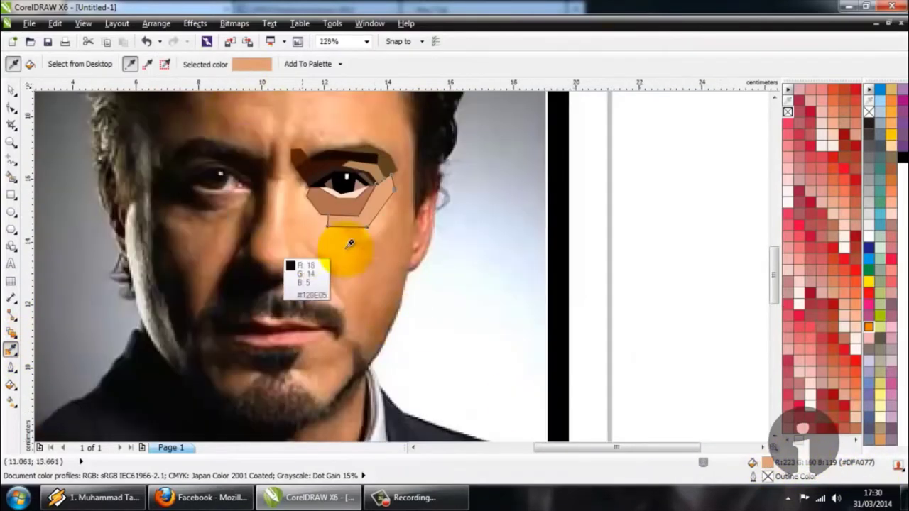
{"action": "scroll", "coordinate": [325, 234], "scroll_direction": "up", "scroll_amount": 2}
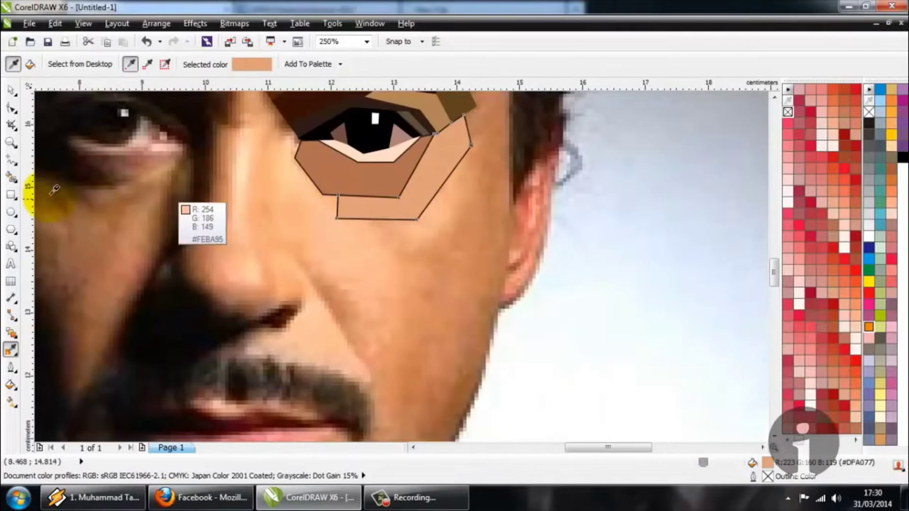
{"action": "left_click", "coordinate": [11, 159]}
{"action": "scroll", "coordinate": [233, 203], "scroll_direction": "down", "scroll_amount": 2}
{"action": "scroll", "coordinate": [243, 193], "scroll_direction": "up", "scroll_amount": 2}
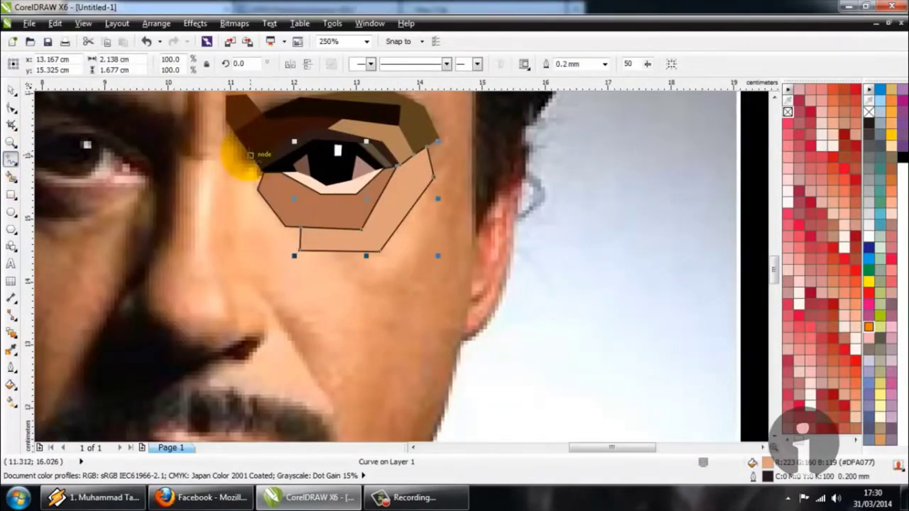
{"action": "left_click_drag", "start_coordinate": [250, 154], "coordinate": [264, 279]}
{"action": "left_click_drag", "start_coordinate": [264, 279], "coordinate": [328, 376]}
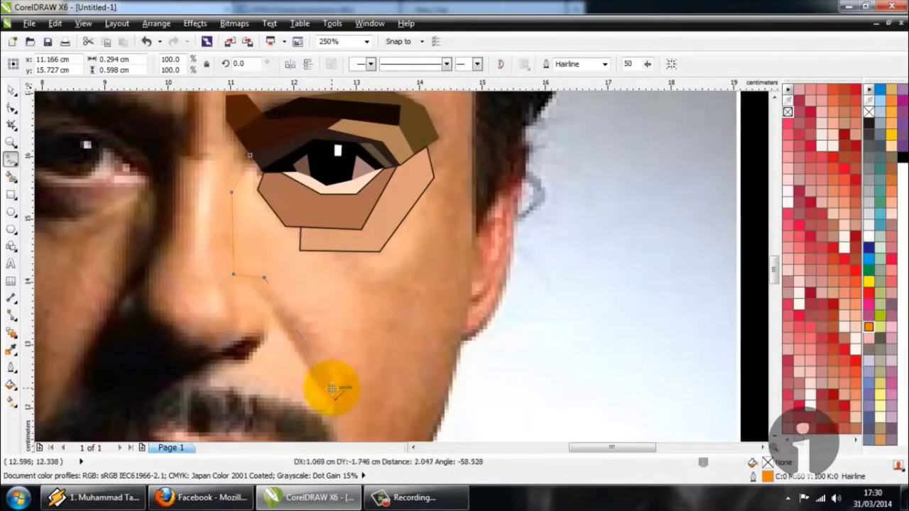
{"action": "double_click", "coordinate": [332, 388]}
{"action": "double_click", "coordinate": [354, 381]}
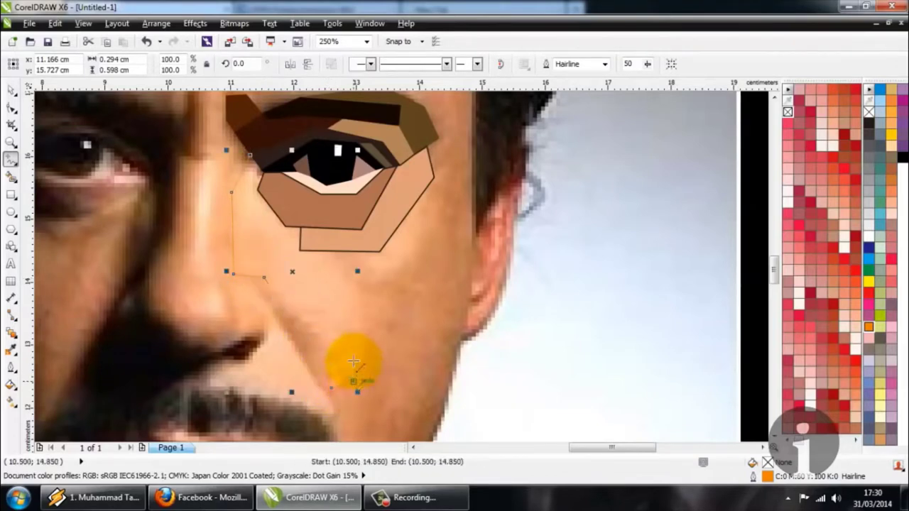
{"action": "left_click", "coordinate": [356, 252]}
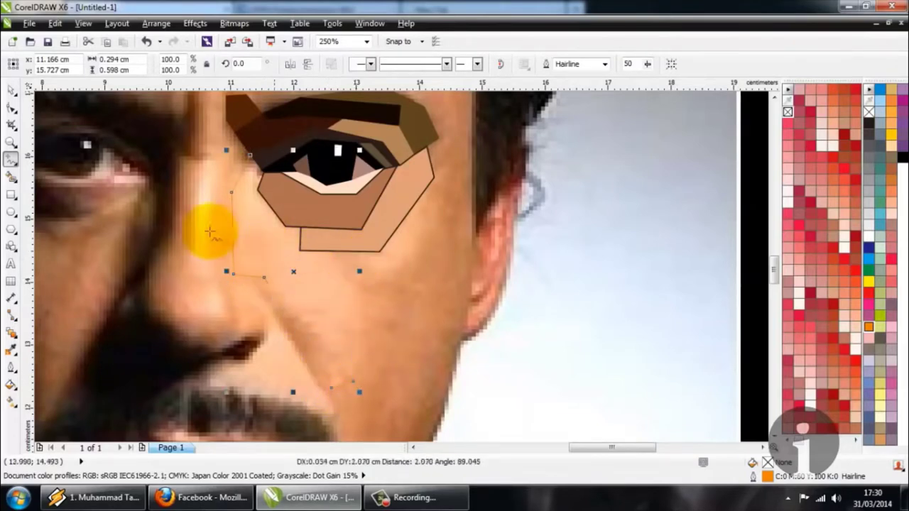
Sample light skin tone #FEBE90 beside the nose, Smart Fill the traced inner cheek and recolour it with that tone
{"action": "left_click", "coordinate": [10, 355]}
{"action": "left_click", "coordinate": [244, 234]}
{"action": "left_click", "coordinate": [11, 176]}
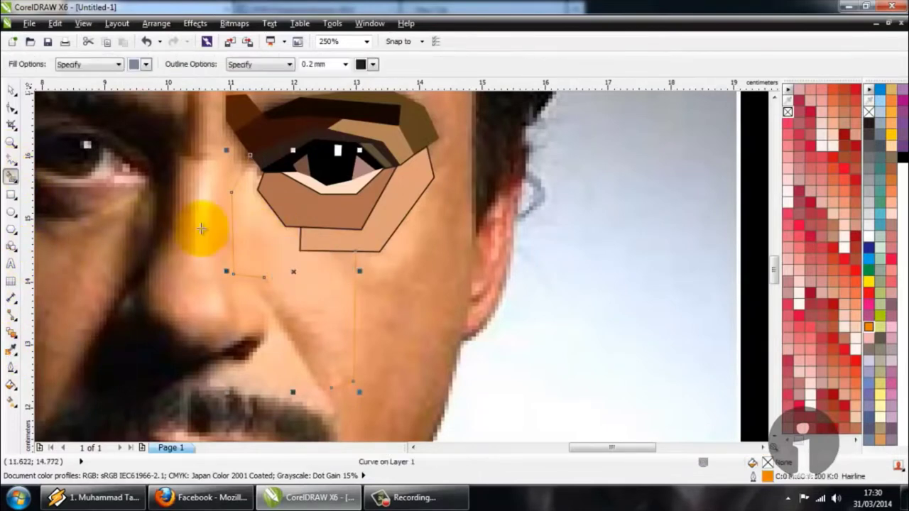
{"action": "left_click", "coordinate": [278, 233]}
{"action": "left_click", "coordinate": [10, 348]}
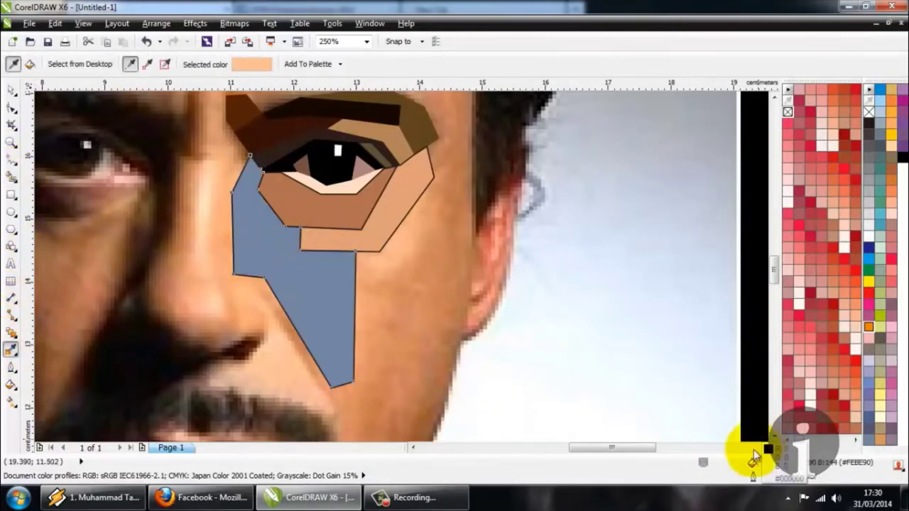
{"action": "left_click", "coordinate": [306, 278]}
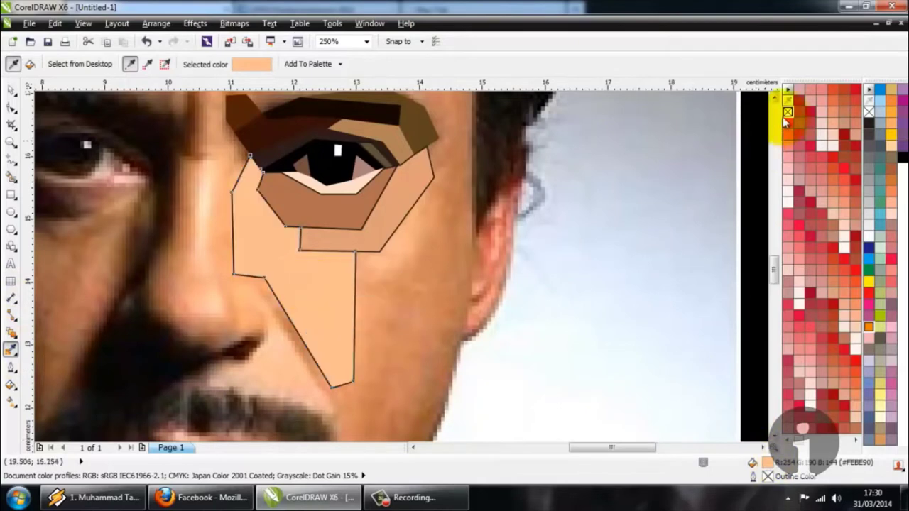
Select all the eye and cheek shapes together, remove their outlines and deselect them
{"action": "scroll", "coordinate": [284, 203], "scroll_direction": "down", "scroll_amount": 2}
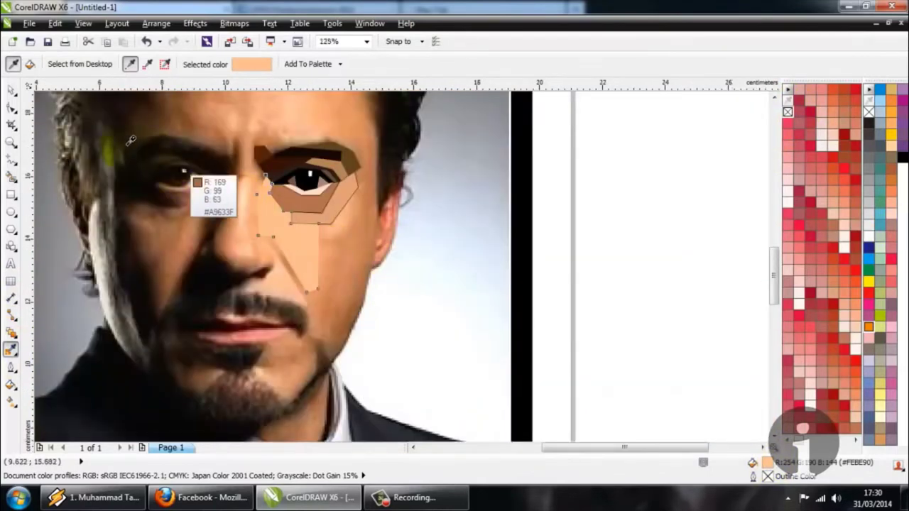
{"action": "left_click", "coordinate": [11, 93]}
{"action": "left_click_drag", "start_coordinate": [213, 76], "coordinate": [417, 309]}
{"action": "right_click", "coordinate": [787, 112]}
{"action": "left_click", "coordinate": [241, 229]}
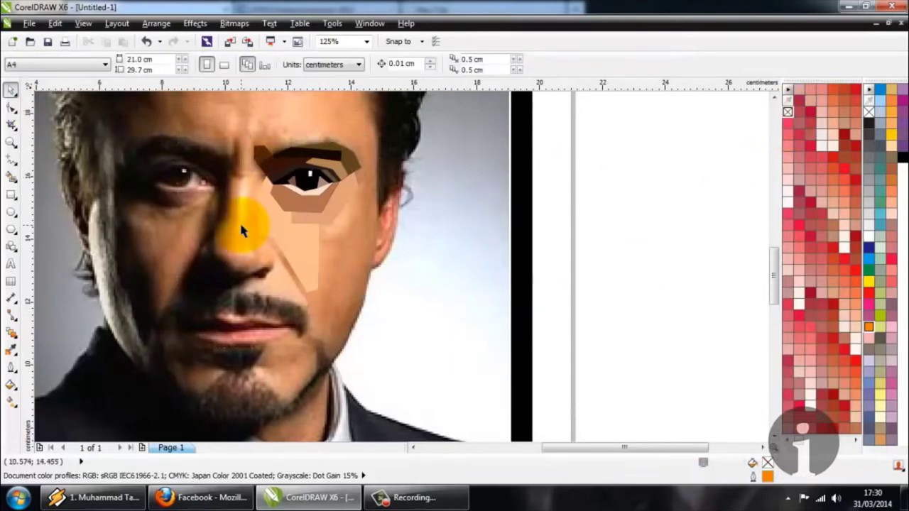
Trace a narrow four-sided highlight strip about 0.37 by 1.64 cm down the nose bridge with the Freehand tool
{"action": "scroll", "coordinate": [241, 230], "scroll_direction": "down", "scroll_amount": 1}
{"action": "scroll", "coordinate": [246, 237], "scroll_direction": "up", "scroll_amount": 2}
{"action": "scroll", "coordinate": [244, 229], "scroll_direction": "up", "scroll_amount": 2}
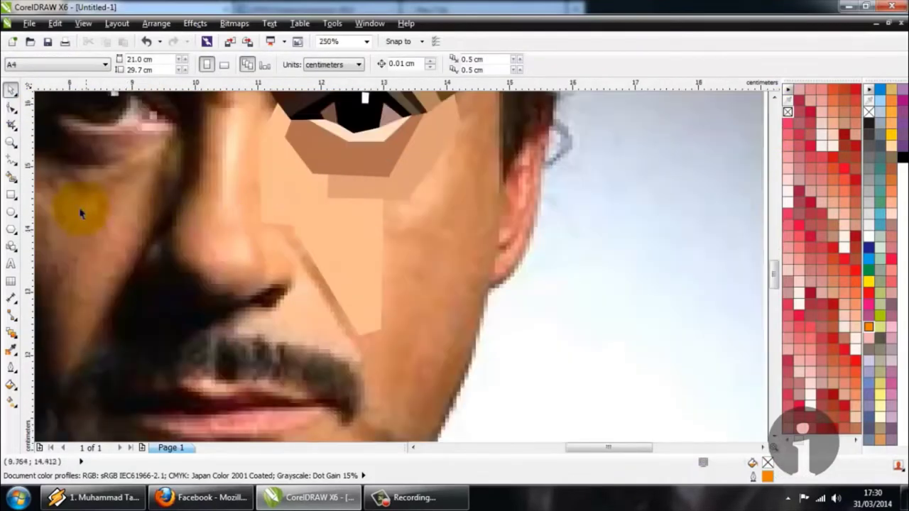
{"action": "left_click", "coordinate": [11, 159]}
{"action": "scroll", "coordinate": [222, 233], "scroll_direction": "down", "scroll_amount": 2}
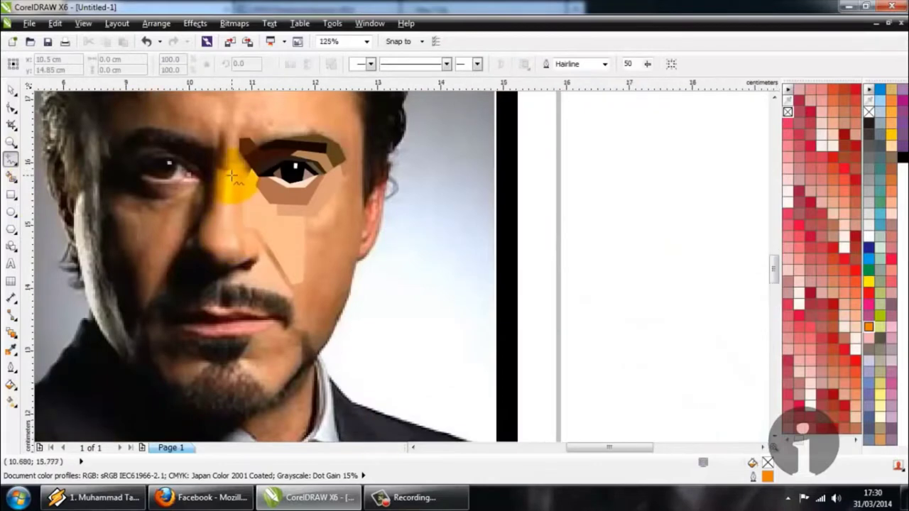
{"action": "scroll", "coordinate": [230, 178], "scroll_direction": "up", "scroll_amount": 2}
{"action": "left_click", "coordinate": [221, 169]}
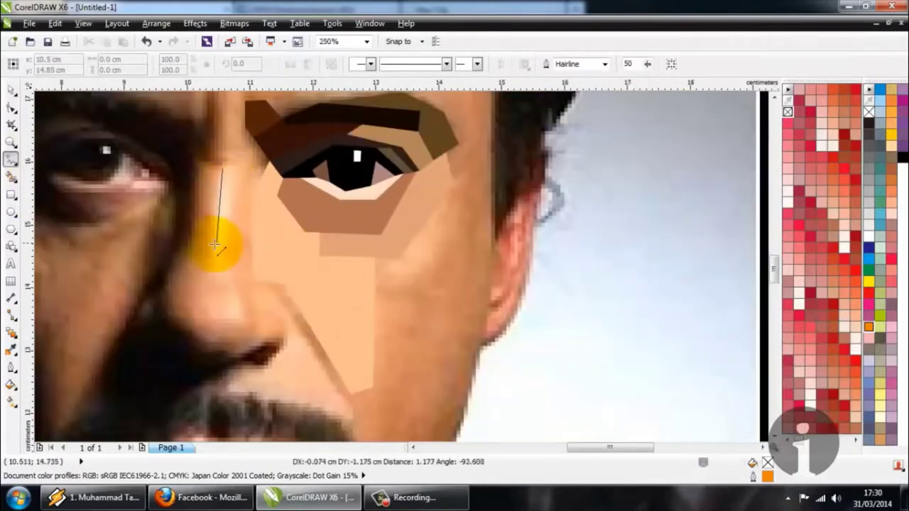
{"action": "left_click", "coordinate": [212, 260]}
{"action": "left_click", "coordinate": [227, 271]}
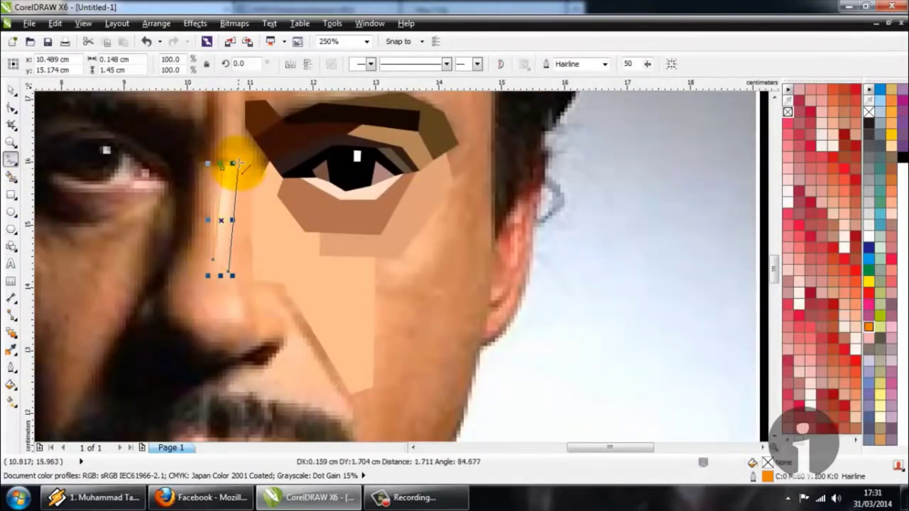
{"action": "left_click", "coordinate": [234, 168]}
{"action": "left_click", "coordinate": [221, 166]}
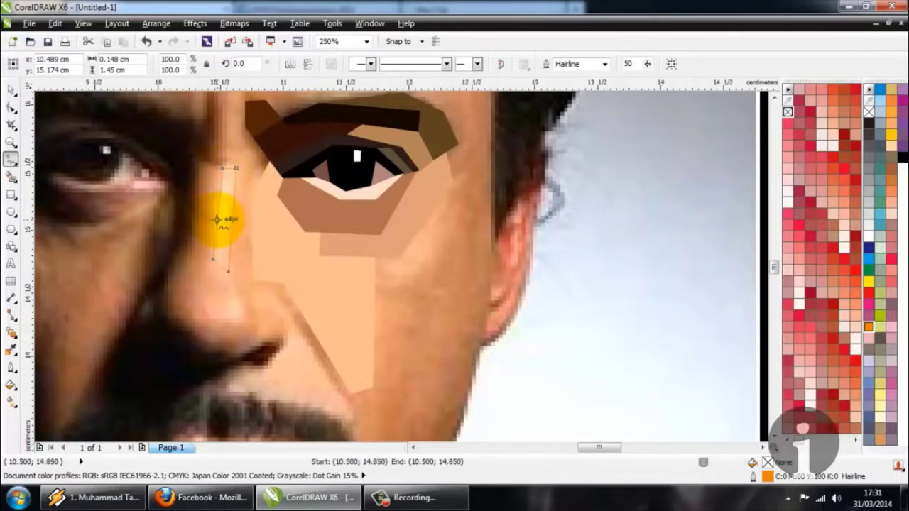
Sample light tone #FFD9B0 inside the nose bridge strip, Smart Fill the strip and recolour it with that tone
{"action": "scroll", "coordinate": [213, 216], "scroll_direction": "up", "scroll_amount": 2}
{"action": "left_click", "coordinate": [11, 349]}
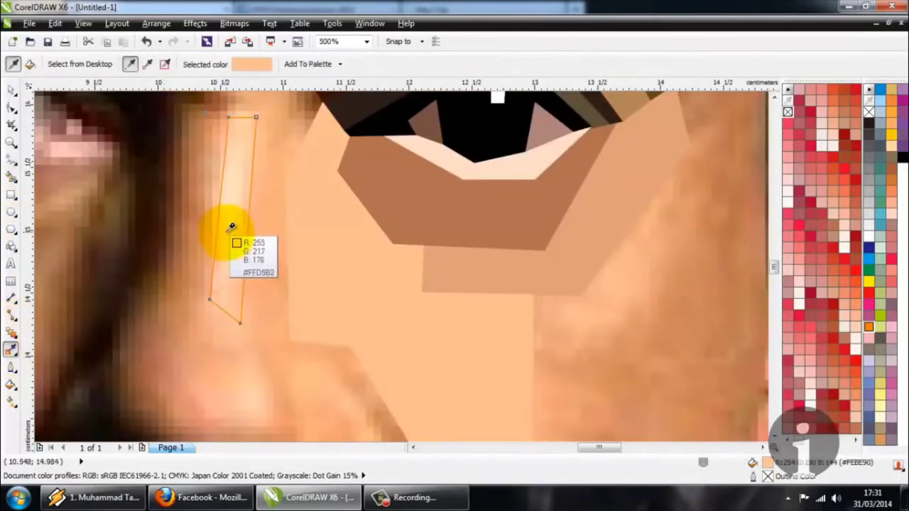
{"action": "left_click", "coordinate": [231, 233]}
{"action": "left_click", "coordinate": [10, 177]}
{"action": "left_click", "coordinate": [237, 217]}
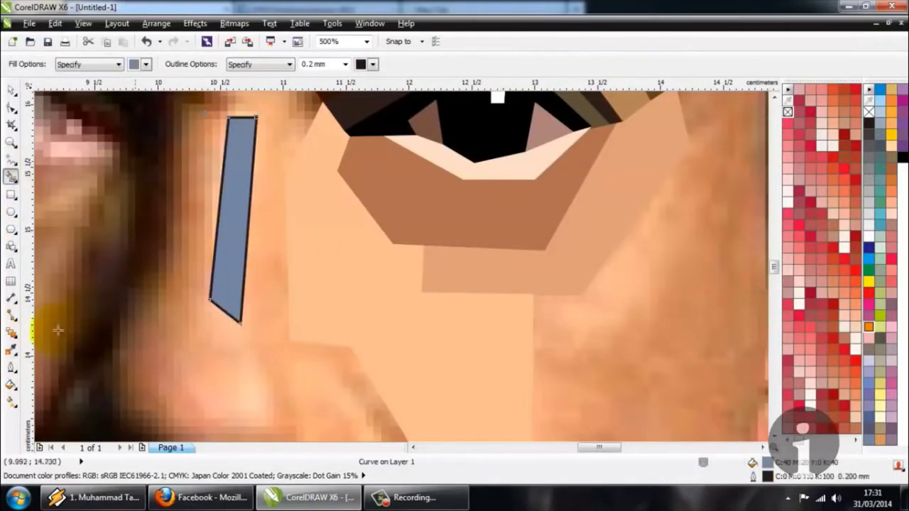
{"action": "left_click", "coordinate": [10, 349]}
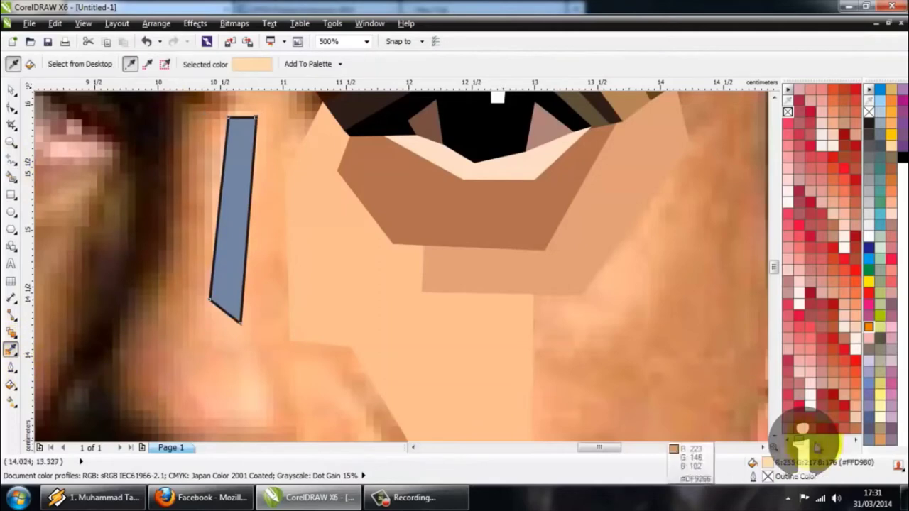
{"action": "left_click", "coordinate": [232, 240], "text": "shift"}
Trace the lower nose with the Freehand tool, from the tip's shadow side along the nostril and around the wing to the inner cheek shape
{"action": "scroll", "coordinate": [236, 243], "scroll_direction": "down", "scroll_amount": 2}
{"action": "scroll", "coordinate": [205, 243], "scroll_direction": "up", "scroll_amount": 1}
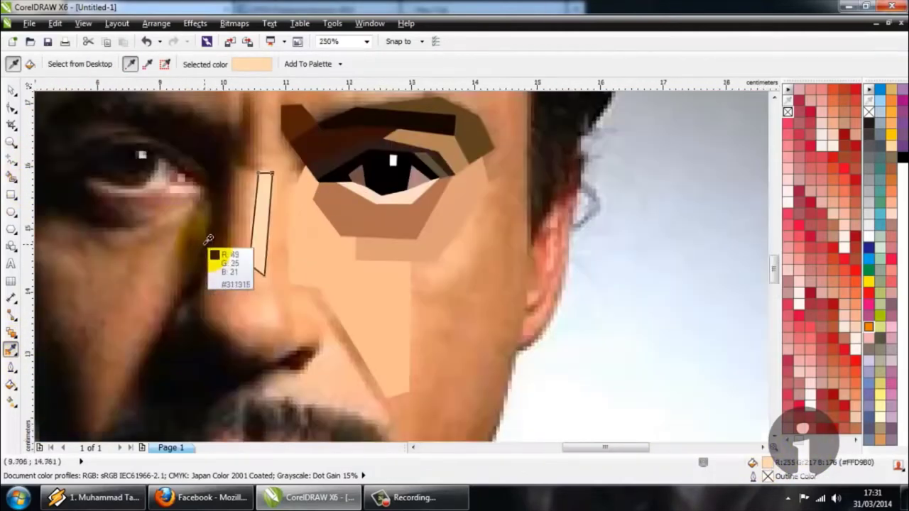
{"action": "scroll", "coordinate": [208, 239], "scroll_direction": "down", "scroll_amount": 2}
{"action": "left_click", "coordinate": [11, 159]}
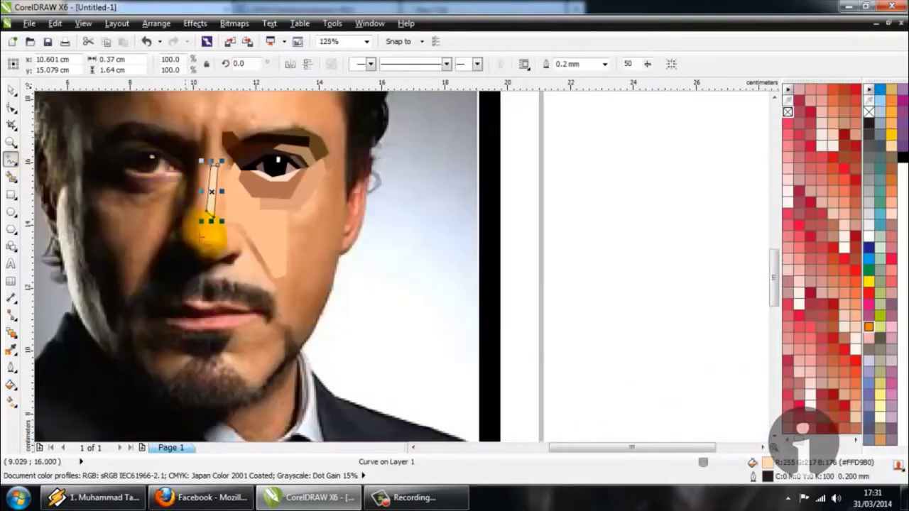
{"action": "scroll", "coordinate": [212, 250], "scroll_direction": "up", "scroll_amount": 2}
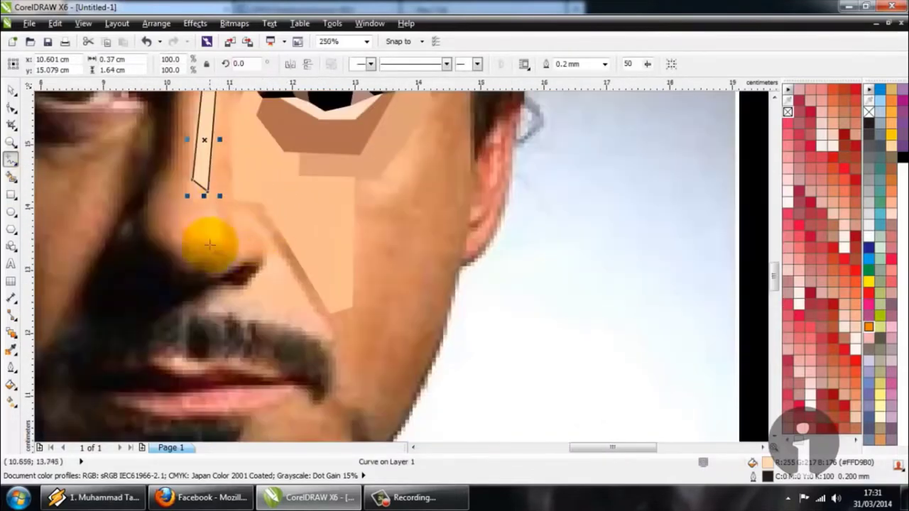
{"action": "scroll", "coordinate": [207, 250], "scroll_direction": "down", "scroll_amount": 2}
{"action": "scroll", "coordinate": [222, 267], "scroll_direction": "up", "scroll_amount": 2}
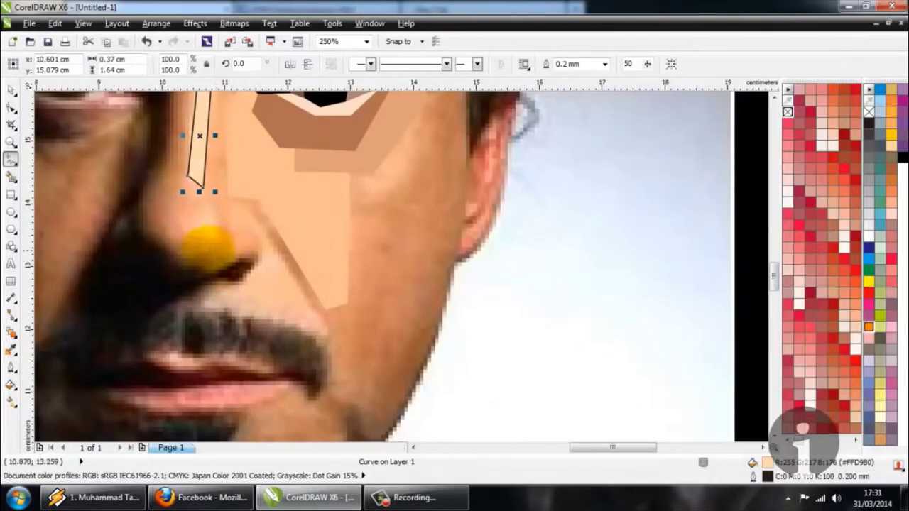
{"action": "scroll", "coordinate": [206, 247], "scroll_direction": "up", "scroll_amount": 2}
{"action": "scroll", "coordinate": [203, 249], "scroll_direction": "down", "scroll_amount": 2}
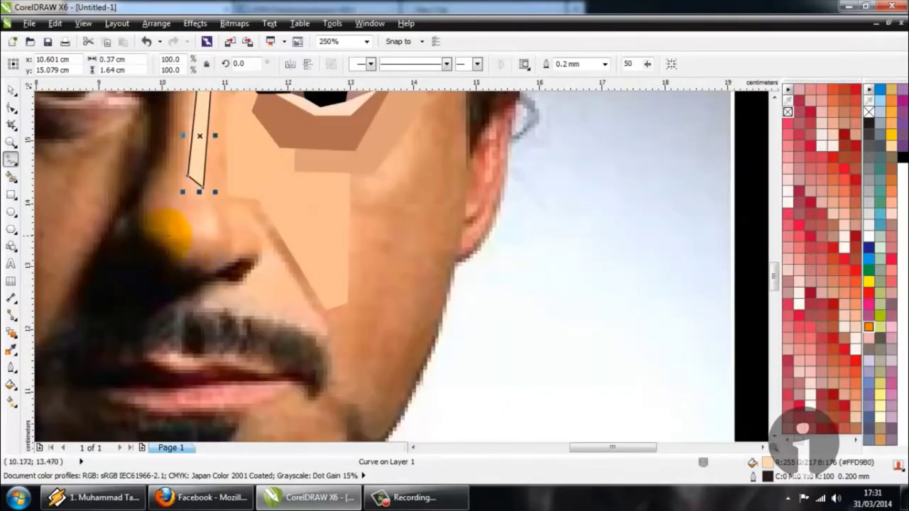
{"action": "scroll", "coordinate": [170, 234], "scroll_direction": "up", "scroll_amount": 2}
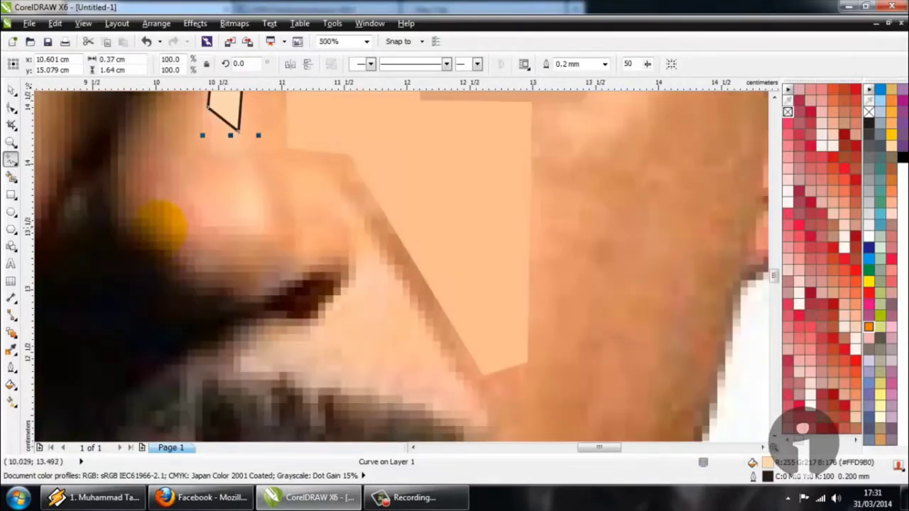
{"action": "left_click_drag", "start_coordinate": [158, 231], "coordinate": [207, 273]}
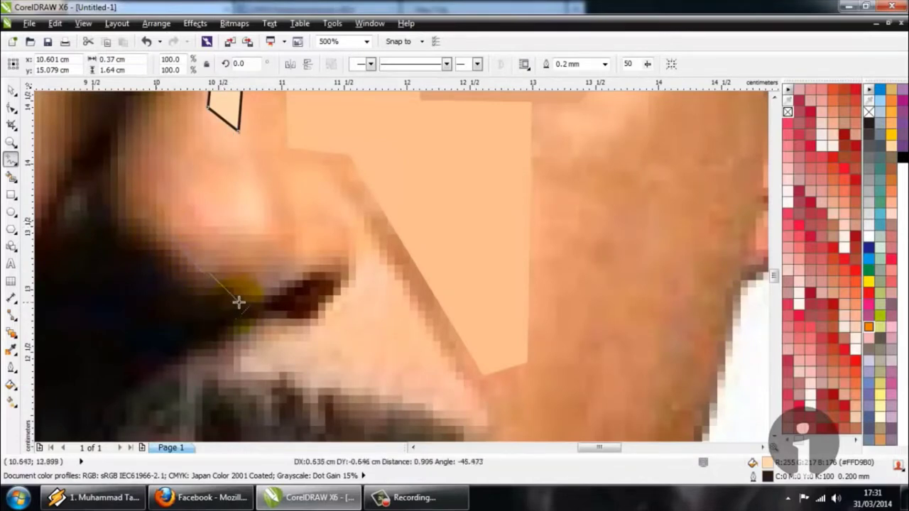
{"action": "left_click_drag", "start_coordinate": [240, 303], "coordinate": [240, 304]}
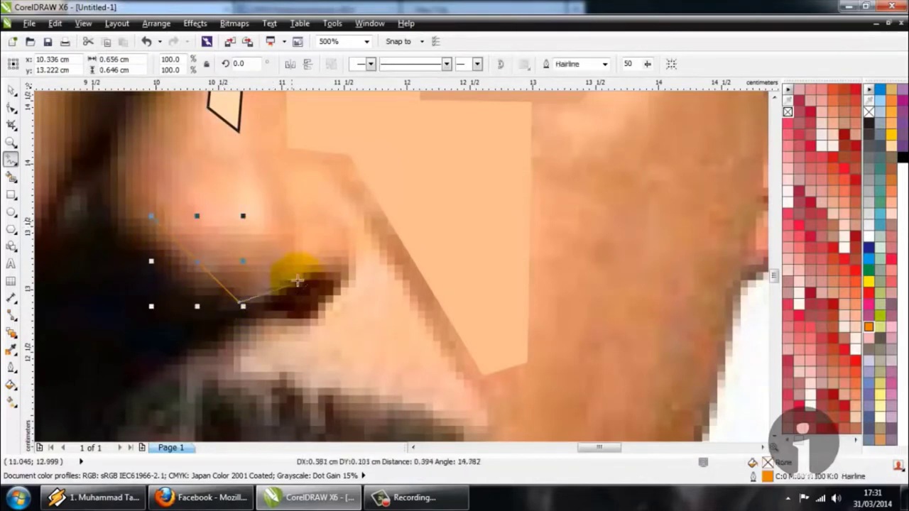
{"action": "left_click_drag", "start_coordinate": [313, 261], "coordinate": [329, 276]}
{"action": "double_click", "coordinate": [338, 281]}
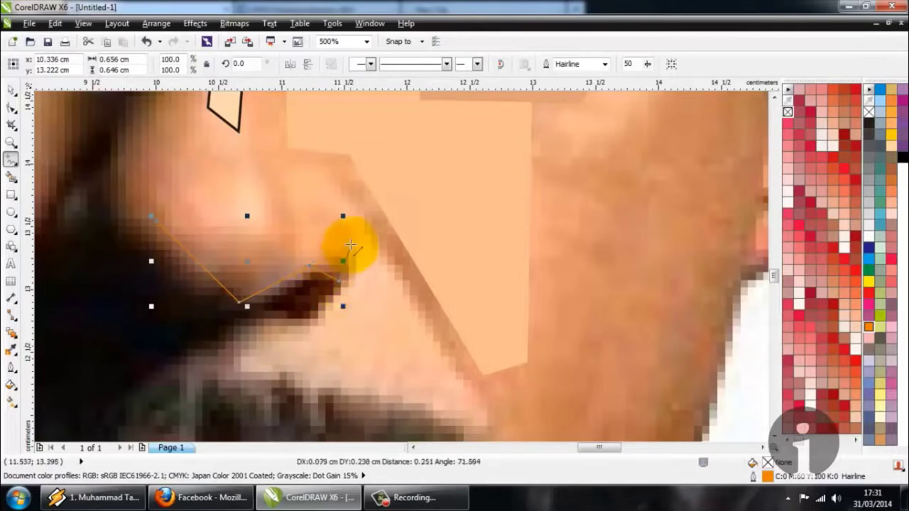
{"action": "left_click_drag", "start_coordinate": [355, 261], "coordinate": [360, 229]}
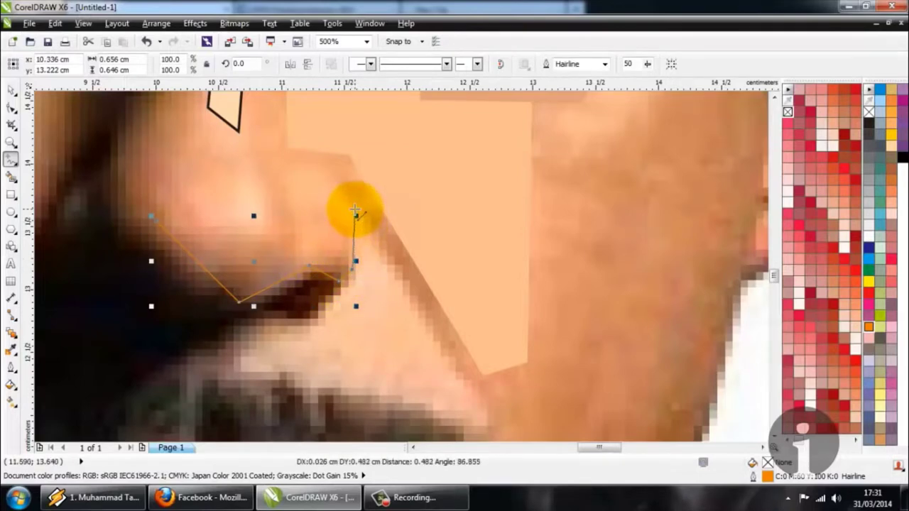
{"action": "left_click_drag", "start_coordinate": [354, 205], "coordinate": [331, 178]}
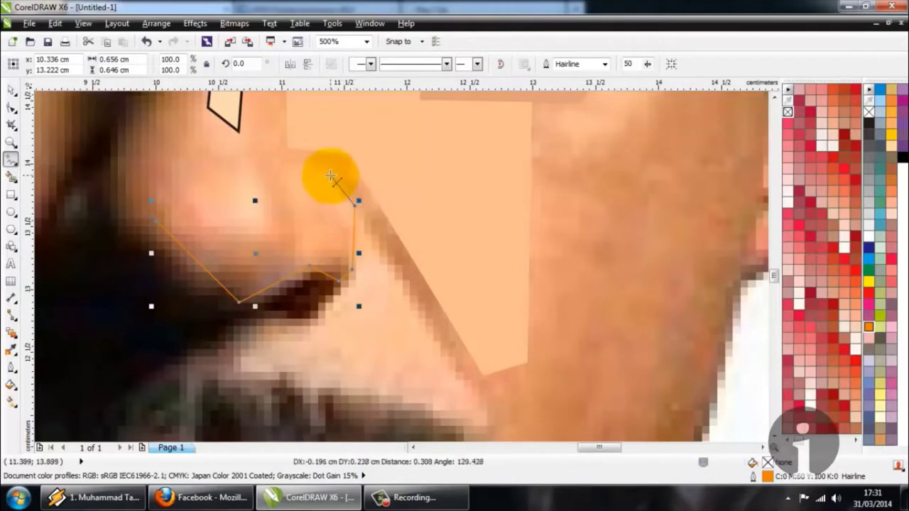
{"action": "double_click", "coordinate": [332, 173]}
{"action": "double_click", "coordinate": [291, 171]}
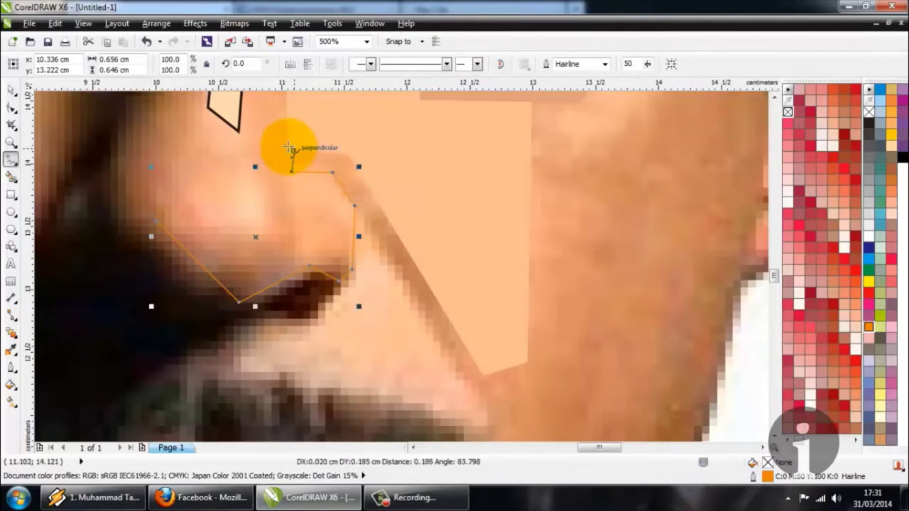
{"action": "double_click", "coordinate": [288, 148]}
Trace the bridge's shadow side from the nose tip up to the highlight strip, and link the strip's upper corner to the inner cheek
{"action": "scroll", "coordinate": [281, 190], "scroll_direction": "down", "scroll_amount": 2}
{"action": "scroll", "coordinate": [308, 203], "scroll_direction": "down", "scroll_amount": 1}
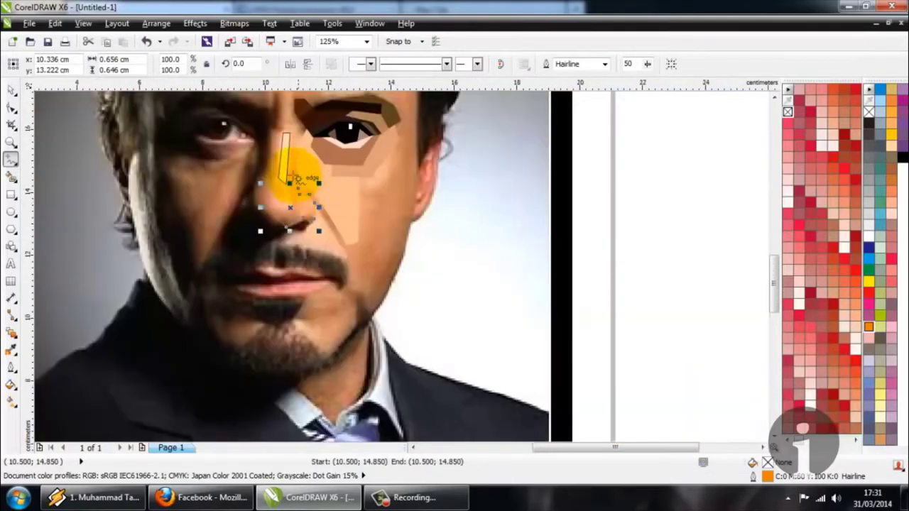
{"action": "scroll", "coordinate": [296, 178], "scroll_direction": "up", "scroll_amount": 2}
{"action": "scroll", "coordinate": [287, 179], "scroll_direction": "down", "scroll_amount": 2}
{"action": "scroll", "coordinate": [241, 282], "scroll_direction": "up", "scroll_amount": 2}
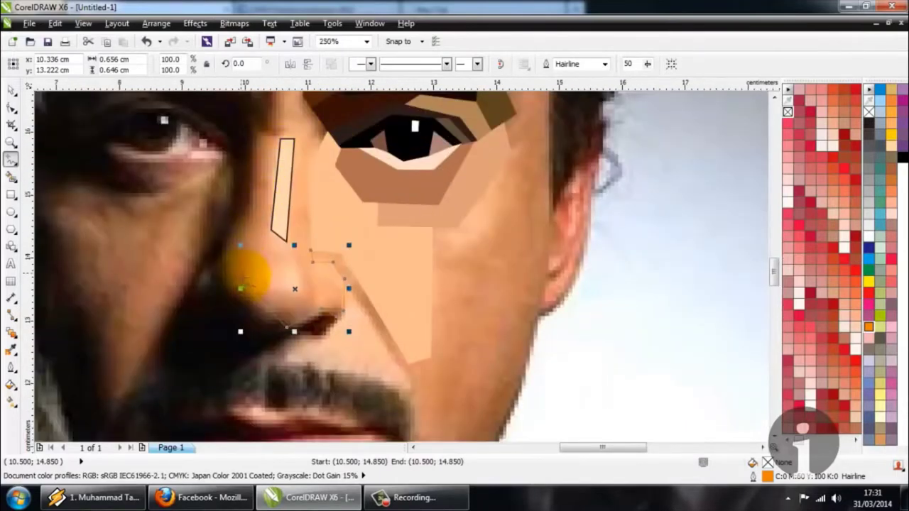
{"action": "left_click_drag", "start_coordinate": [245, 286], "coordinate": [248, 217]}
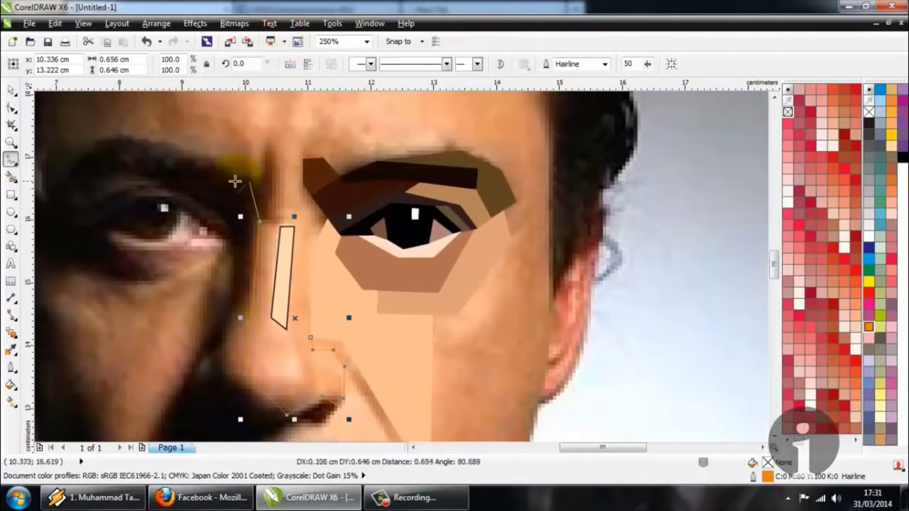
{"action": "left_click_drag", "start_coordinate": [283, 225], "coordinate": [282, 224]}
{"action": "scroll", "coordinate": [283, 223], "scroll_direction": "down", "scroll_amount": 2}
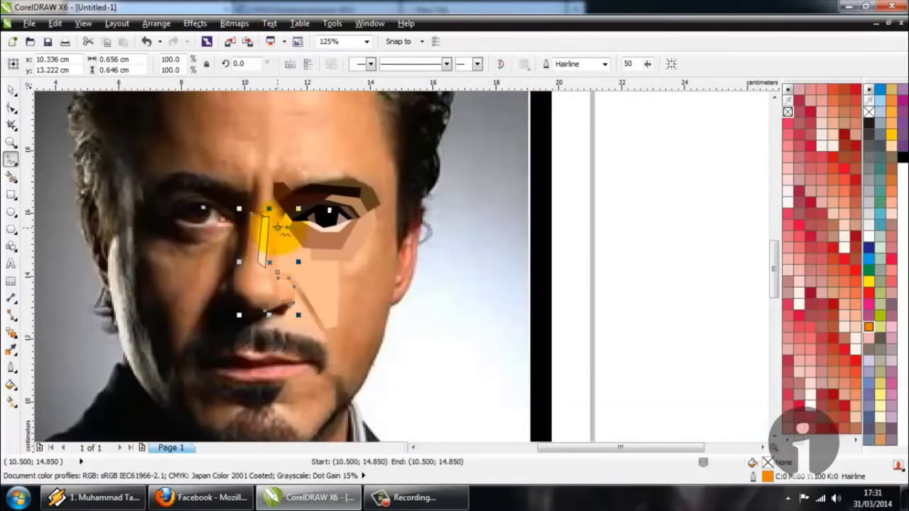
{"action": "scroll", "coordinate": [279, 220], "scroll_direction": "up", "scroll_amount": 4}
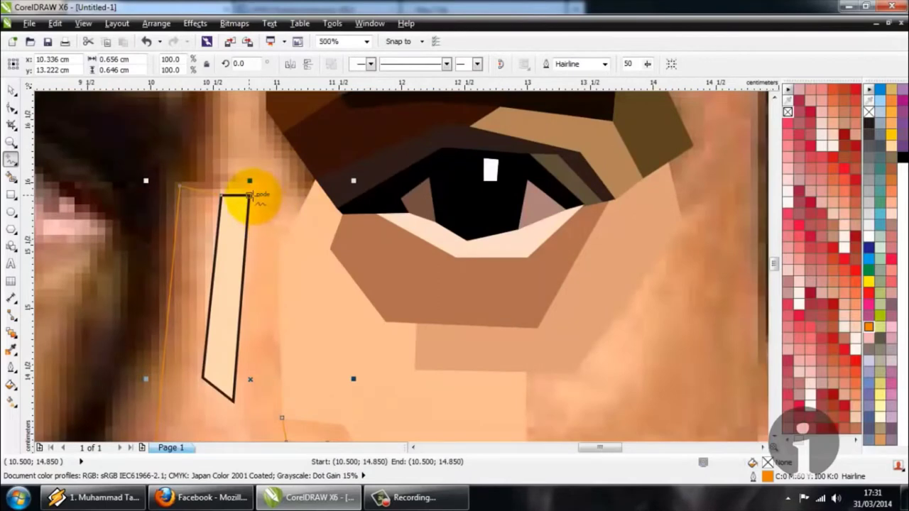
{"action": "left_click", "coordinate": [250, 195]}
{"action": "scroll", "coordinate": [242, 175], "scroll_direction": "down", "scroll_amount": 1}
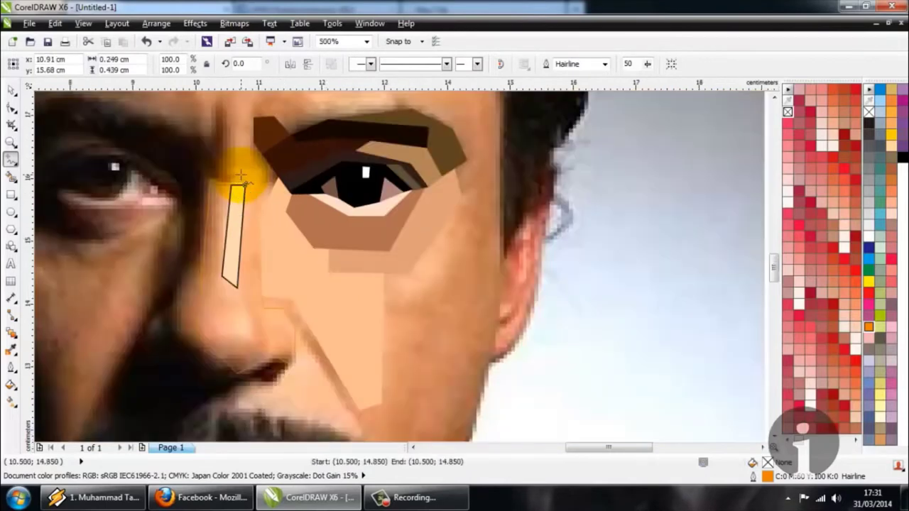
Draw a dividing line across the nose tip from its shadow-side edge, bending down to the nostril outline
{"action": "scroll", "coordinate": [241, 176], "scroll_direction": "down", "scroll_amount": 1}
{"action": "scroll", "coordinate": [252, 262], "scroll_direction": "up", "scroll_amount": 1}
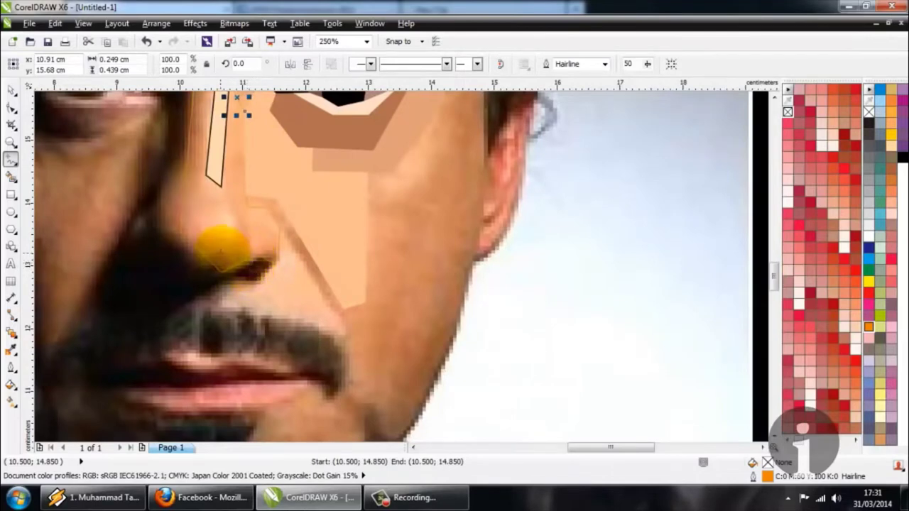
{"action": "scroll", "coordinate": [230, 248], "scroll_direction": "up", "scroll_amount": 1}
{"action": "scroll", "coordinate": [227, 250], "scroll_direction": "down", "scroll_amount": 1}
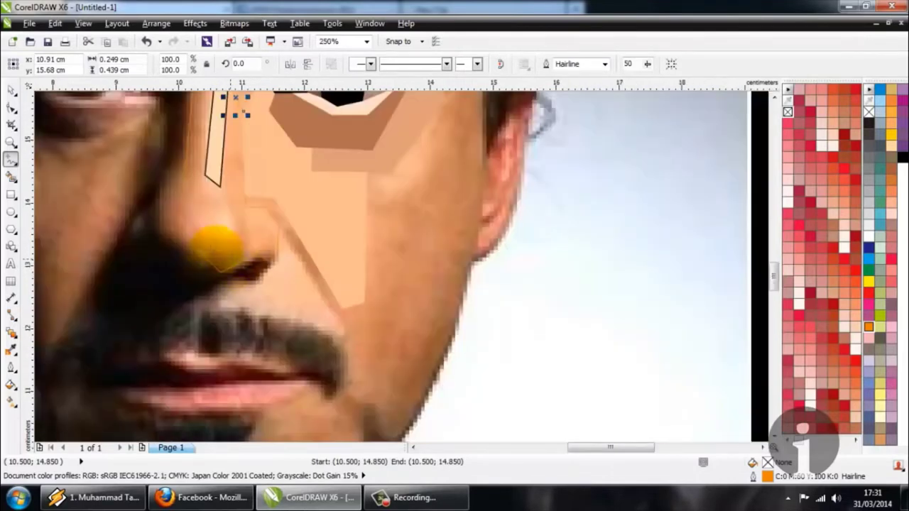
{"action": "scroll", "coordinate": [208, 245], "scroll_direction": "up", "scroll_amount": 1}
{"action": "left_click", "coordinate": [153, 216]}
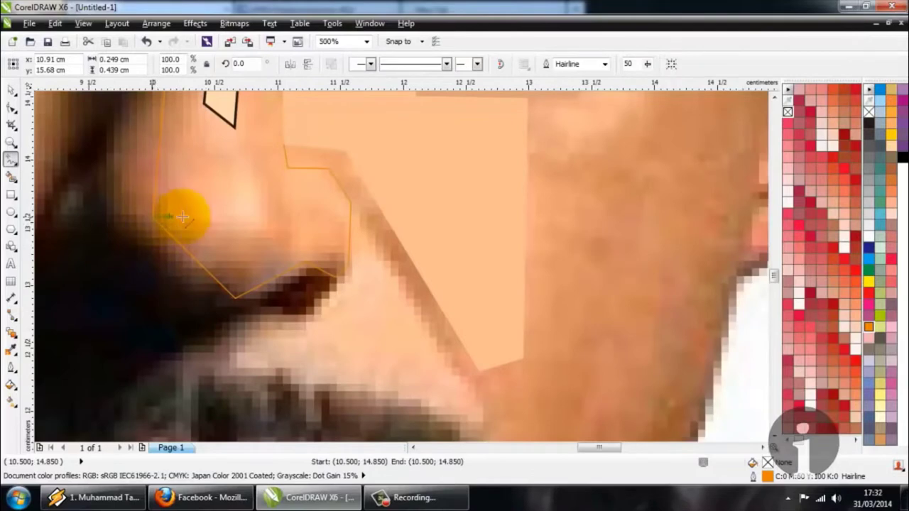
{"action": "left_click", "coordinate": [286, 212]}
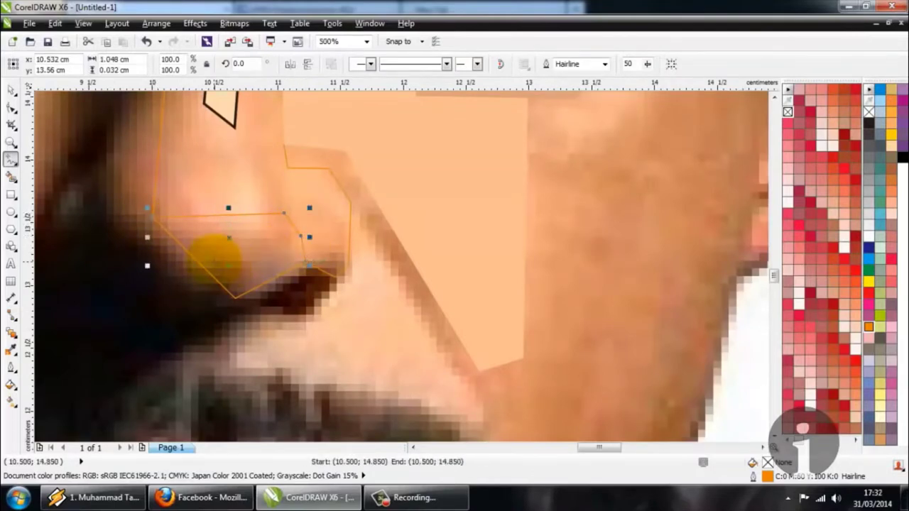
Trace a small four-sided highlight on the nose tip, just above the dividing line
{"action": "scroll", "coordinate": [219, 254], "scroll_direction": "down", "scroll_amount": 1}
{"action": "scroll", "coordinate": [232, 228], "scroll_direction": "up", "scroll_amount": 1}
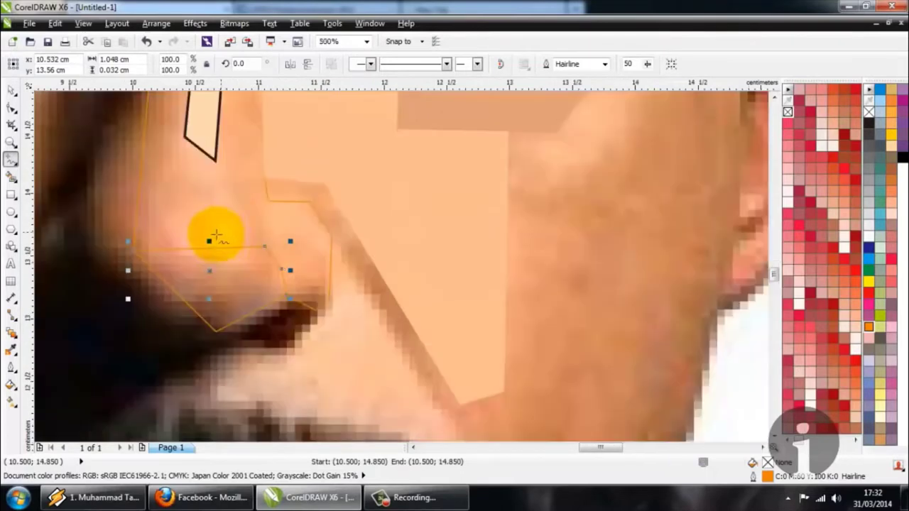
{"action": "left_click", "coordinate": [209, 209]}
{"action": "left_click", "coordinate": [237, 209]}
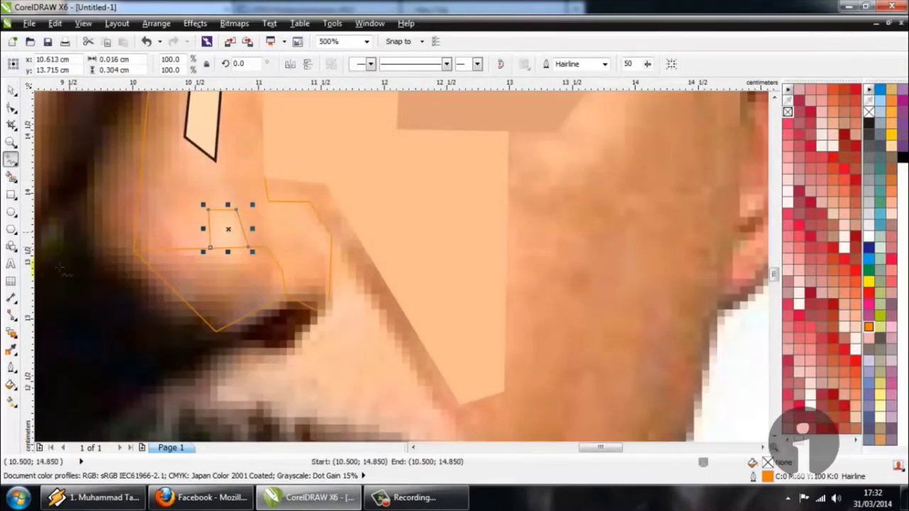
Fill the nose bridge and nostril wing region with the skin tone #F1AB7A sampled from the photo, using Smart Fill
{"action": "left_click", "coordinate": [11, 349]}
{"action": "scroll", "coordinate": [133, 299], "scroll_direction": "down", "scroll_amount": 1}
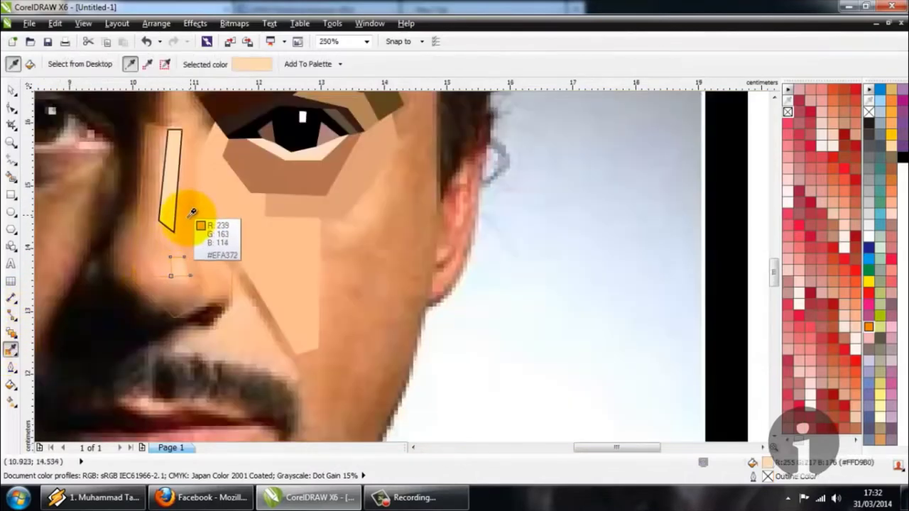
{"action": "left_click", "coordinate": [187, 209]}
{"action": "left_click", "coordinate": [12, 177]}
{"action": "left_click", "coordinate": [155, 199]}
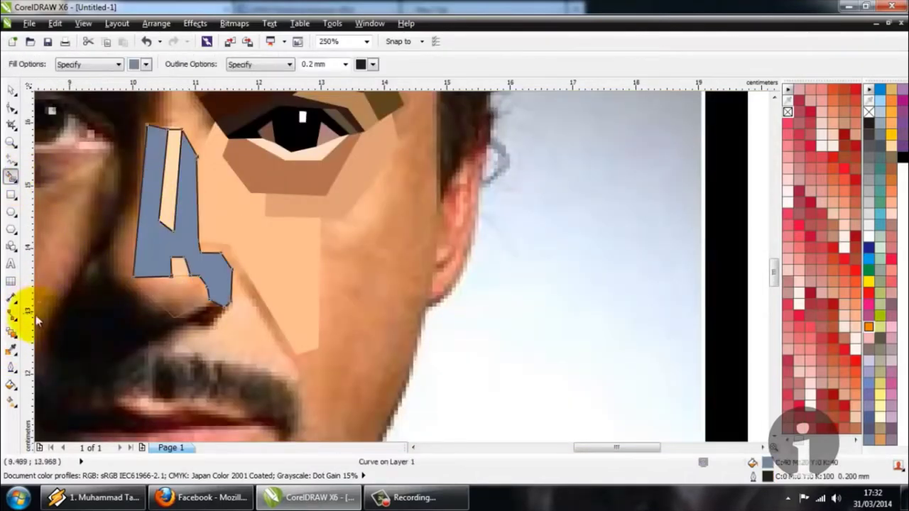
{"action": "left_click", "coordinate": [11, 348]}
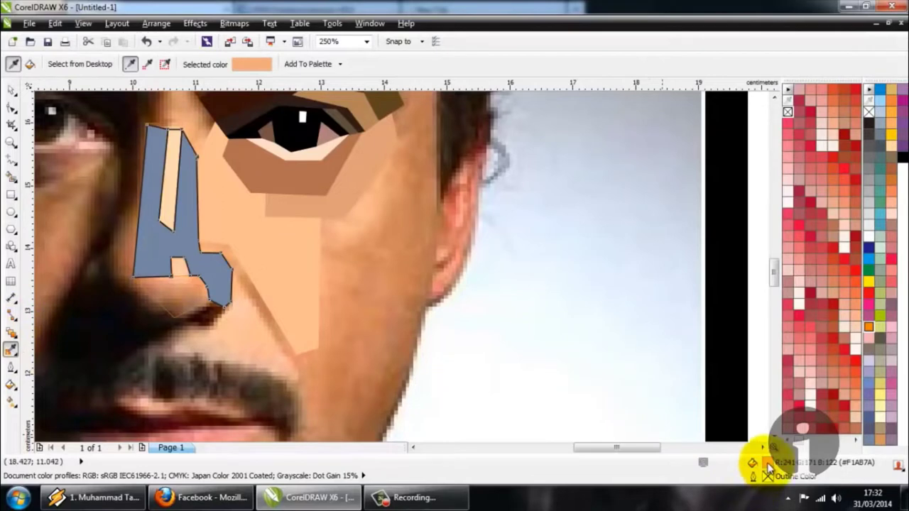
{"action": "left_click", "coordinate": [167, 264]}
{"action": "left_click_drag", "start_coordinate": [156, 241], "coordinate": [180, 257]}
Fill the small four-sided highlight on the nose tip with the light tone #FFD0AA sampled from the photo
{"action": "scroll", "coordinate": [183, 267], "scroll_direction": "up", "scroll_amount": 2}
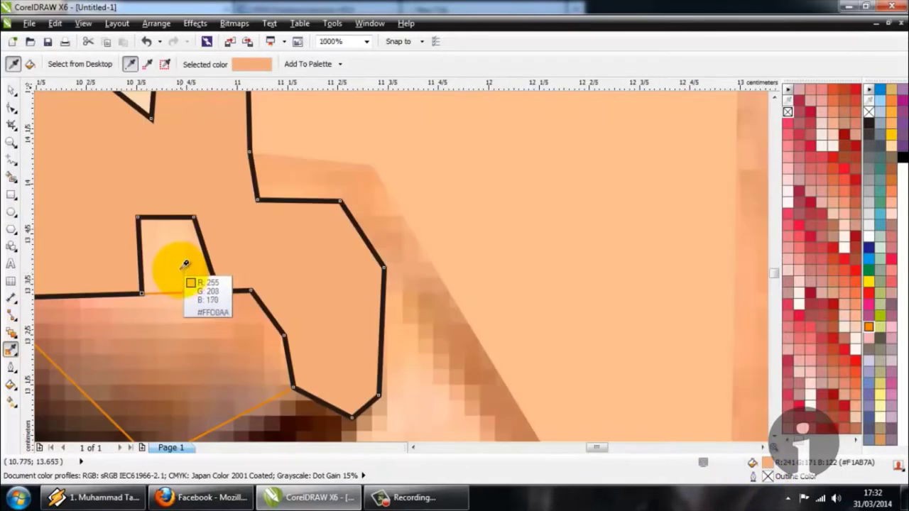
{"action": "left_click", "coordinate": [185, 265]}
{"action": "left_click", "coordinate": [156, 270]}
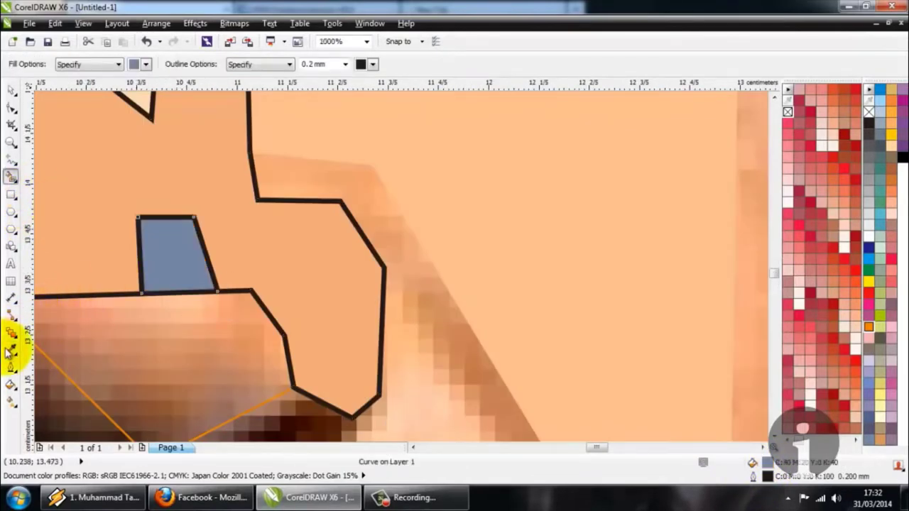
{"action": "left_click", "coordinate": [11, 348]}
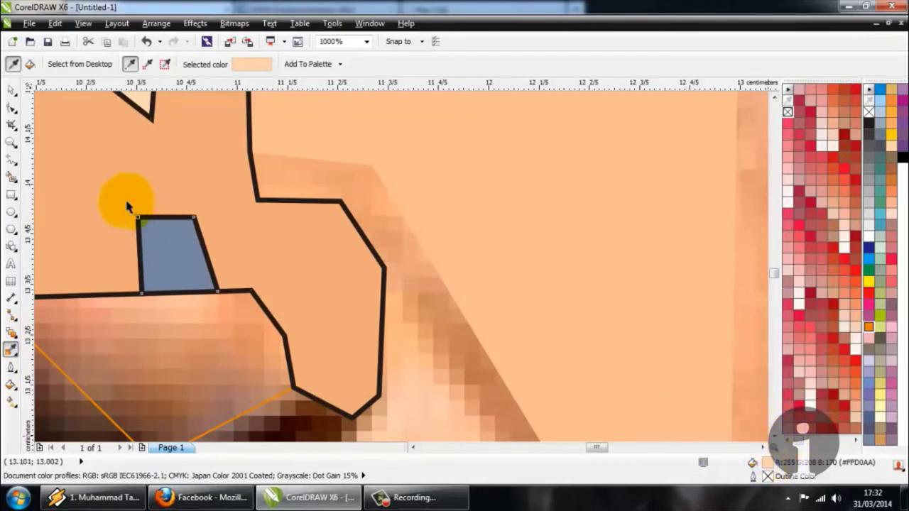
{"action": "left_click", "coordinate": [181, 257]}
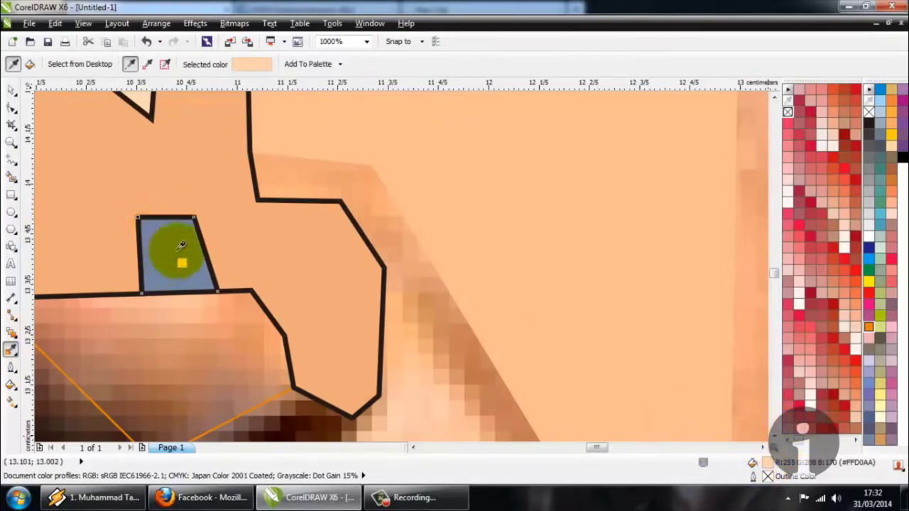
Fill the lower nose-tip region below the dividing line with the brown #A5765C sampled from the photo
{"action": "left_click", "coordinate": [118, 387]}
{"action": "left_click", "coordinate": [11, 176]}
{"action": "left_click", "coordinate": [114, 334]}
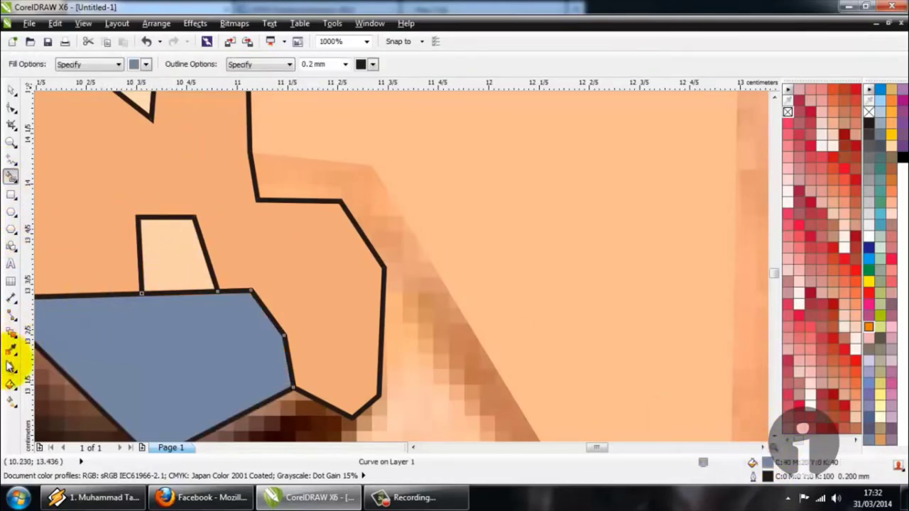
{"action": "left_click", "coordinate": [11, 349]}
{"action": "left_click", "coordinate": [195, 374]}
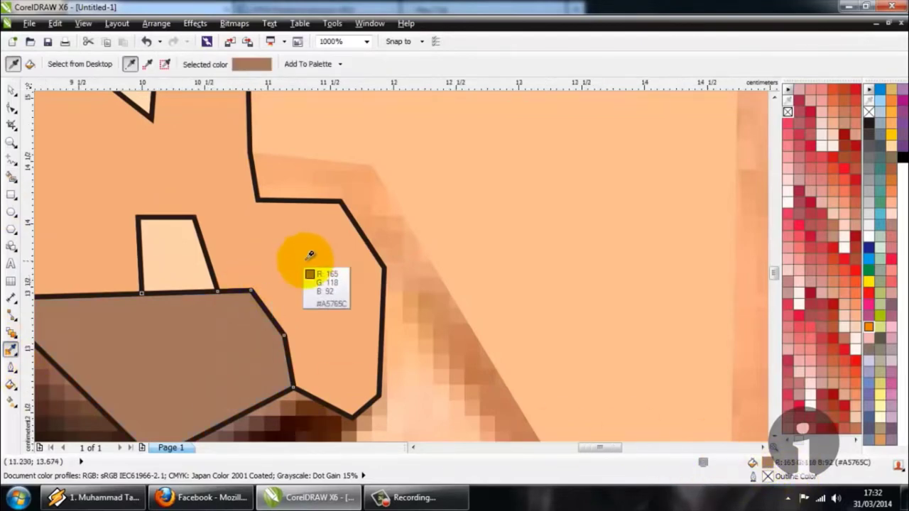
Trace the nose's shadow side with the Freehand tool, from the lowest point of the tip outward and up to the bridge's edge
{"action": "scroll", "coordinate": [308, 258], "scroll_direction": "down", "scroll_amount": 4}
{"action": "scroll", "coordinate": [299, 286], "scroll_direction": "up", "scroll_amount": 2}
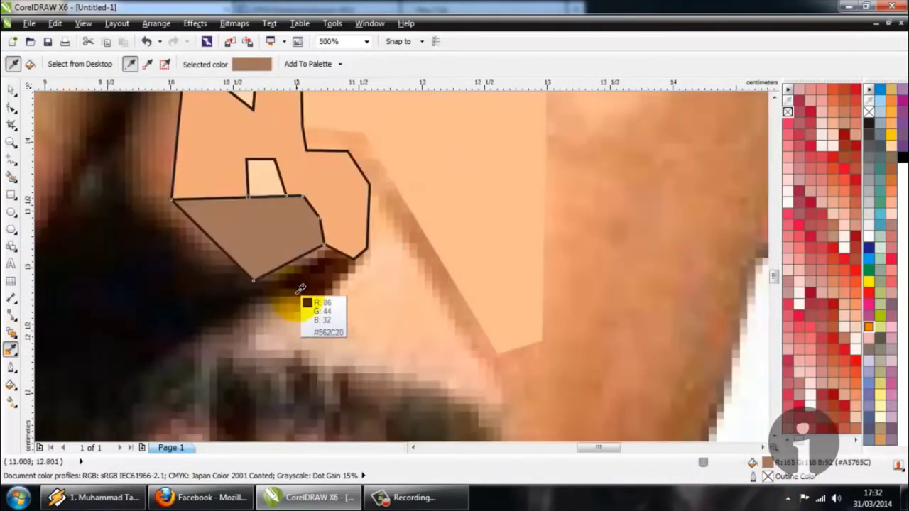
{"action": "scroll", "coordinate": [302, 288], "scroll_direction": "down", "scroll_amount": 1}
{"action": "left_click", "coordinate": [11, 159]}
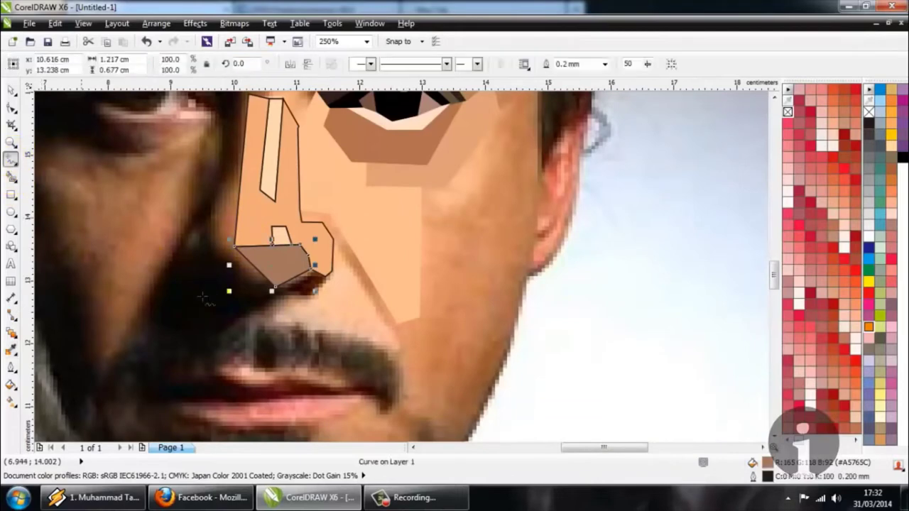
{"action": "scroll", "coordinate": [229, 274], "scroll_direction": "down", "scroll_amount": 1}
{"action": "scroll", "coordinate": [283, 305], "scroll_direction": "up", "scroll_amount": 2}
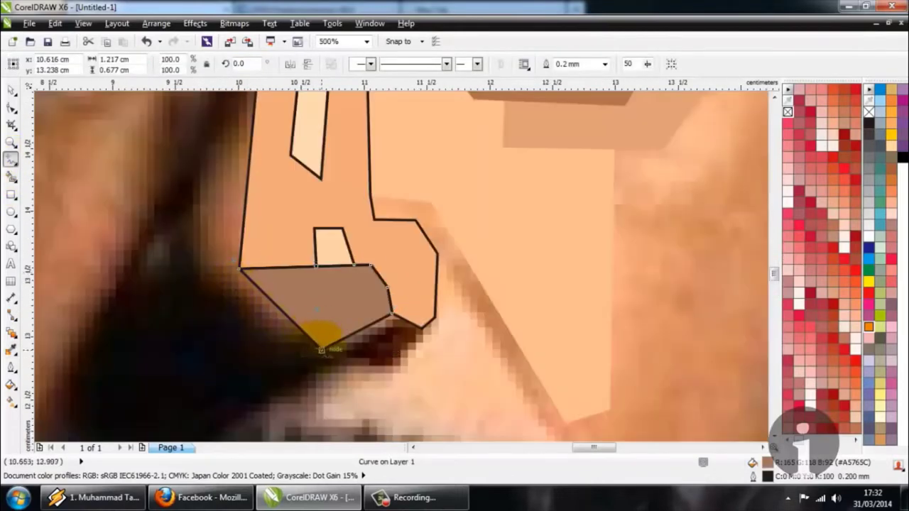
{"action": "left_click", "coordinate": [323, 347]}
{"action": "left_click", "coordinate": [300, 345]}
{"action": "left_click", "coordinate": [274, 346]}
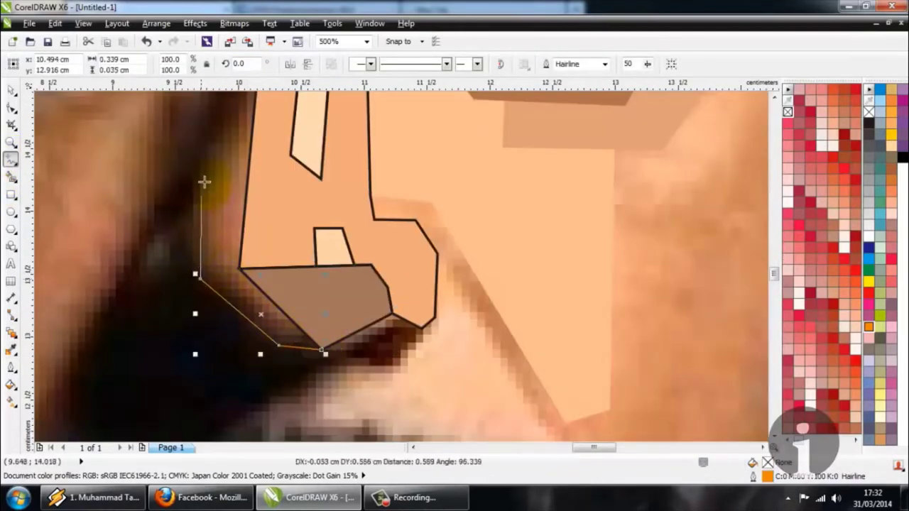
{"action": "scroll", "coordinate": [179, 266], "scroll_direction": "down", "scroll_amount": 1}
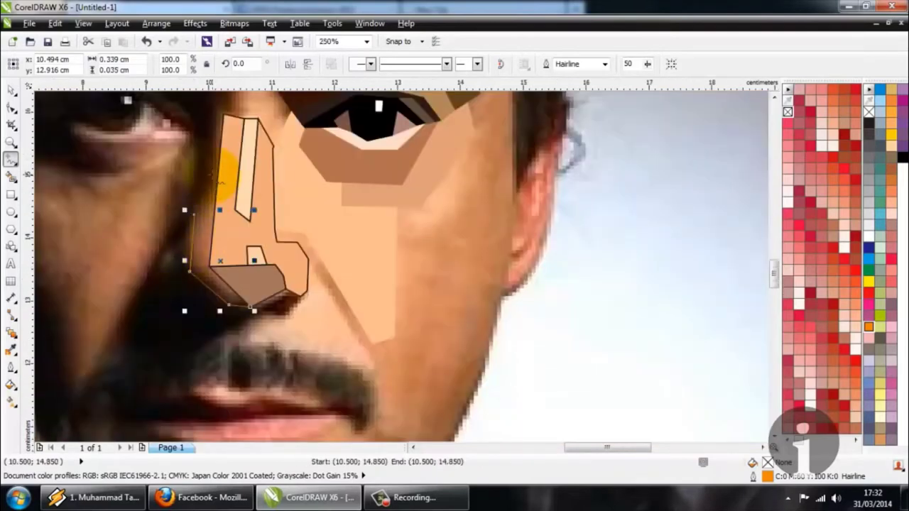
{"action": "scroll", "coordinate": [217, 178], "scroll_direction": "up", "scroll_amount": 1}
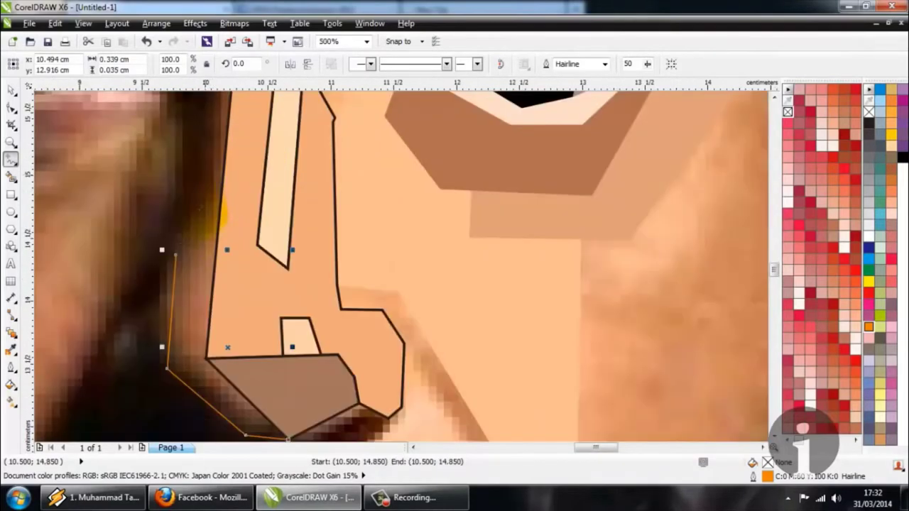
{"action": "left_click", "coordinate": [219, 201]}
{"action": "scroll", "coordinate": [218, 201], "scroll_direction": "down", "scroll_amount": 1}
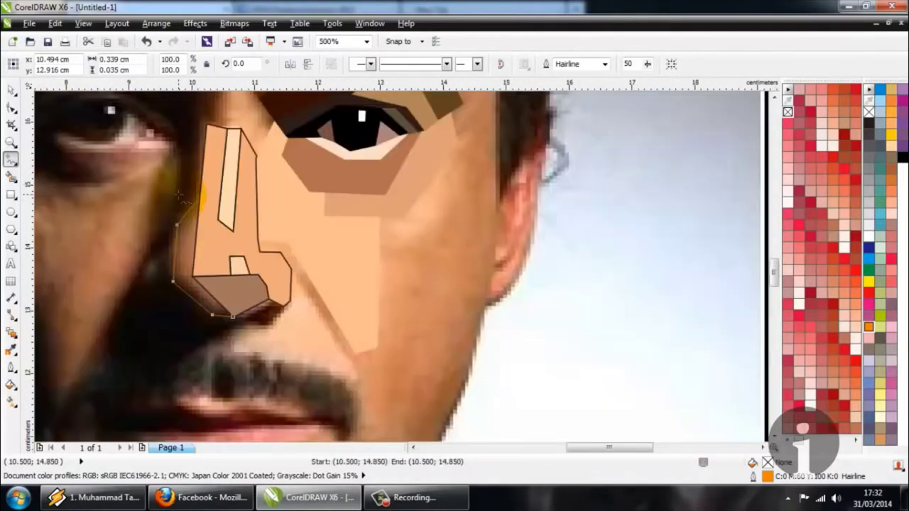
Fill the shadow strip beside the nose with the reddish brown #A66142 sampled from the photo
{"action": "left_click", "coordinate": [11, 349]}
{"action": "left_click", "coordinate": [208, 292]}
{"action": "left_click", "coordinate": [11, 175]}
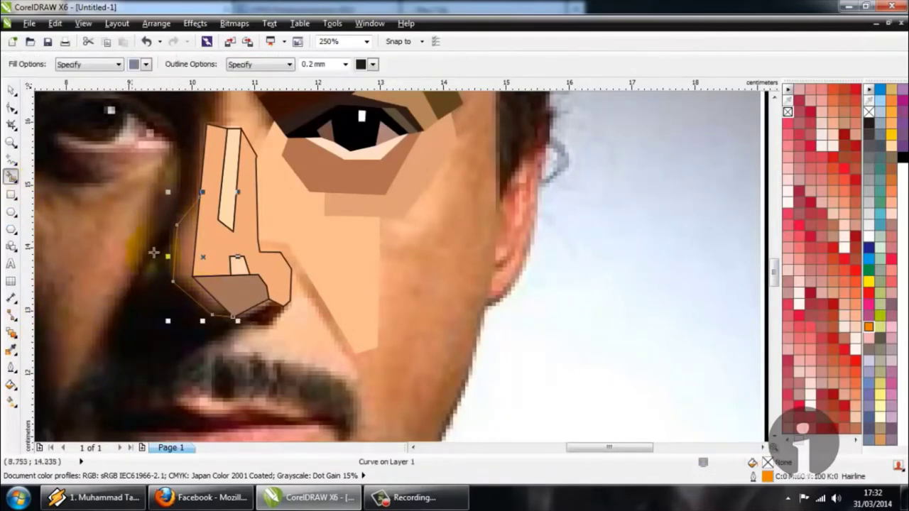
{"action": "scroll", "coordinate": [183, 291], "scroll_direction": "up", "scroll_amount": 1}
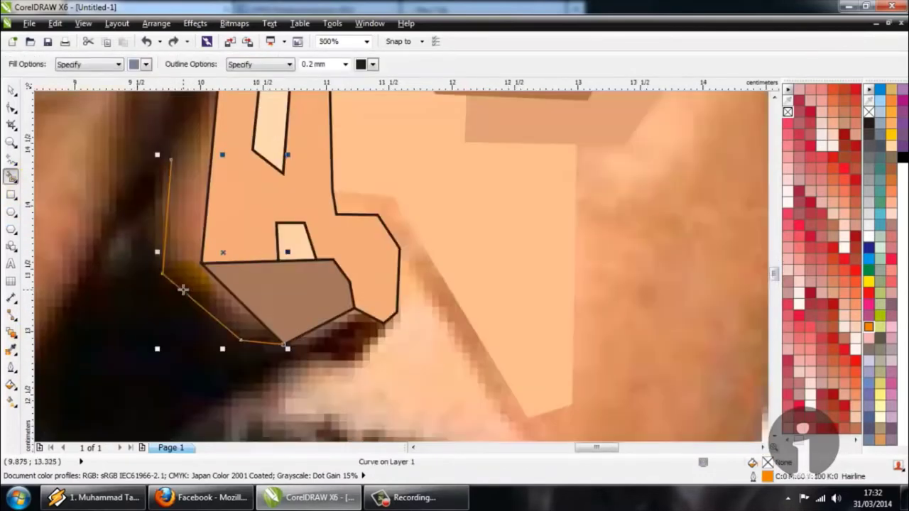
{"action": "left_click", "coordinate": [10, 348]}
{"action": "left_click", "coordinate": [11, 175]}
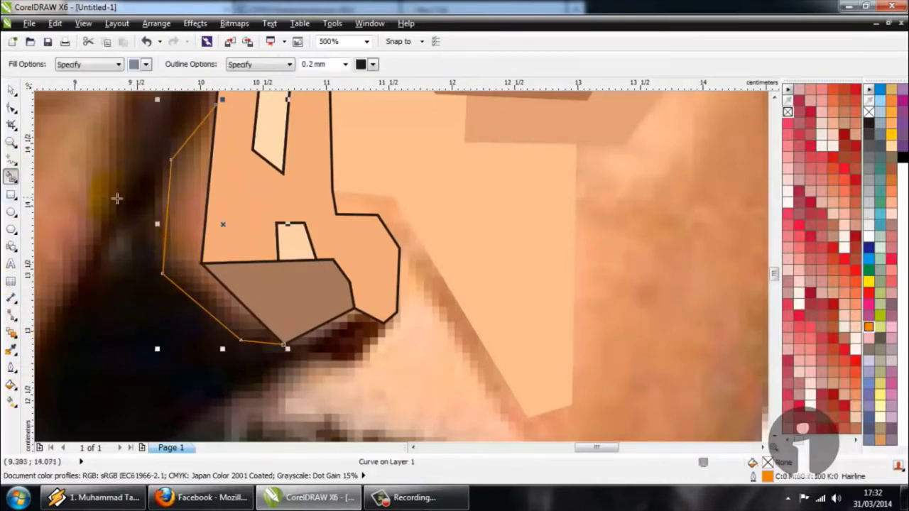
{"action": "left_click", "coordinate": [186, 213]}
{"action": "left_click", "coordinate": [10, 348]}
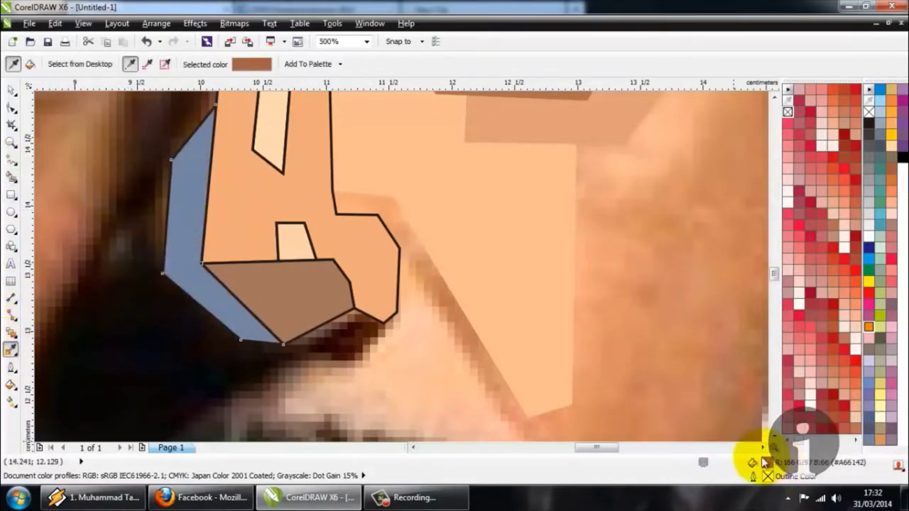
{"action": "left_click", "coordinate": [212, 298]}
Trace a thin sliver under the nose tip with the Freehand tool, from its lowest point to the nostril wing's lower edge
{"action": "scroll", "coordinate": [260, 349], "scroll_direction": "down", "scroll_amount": 2}
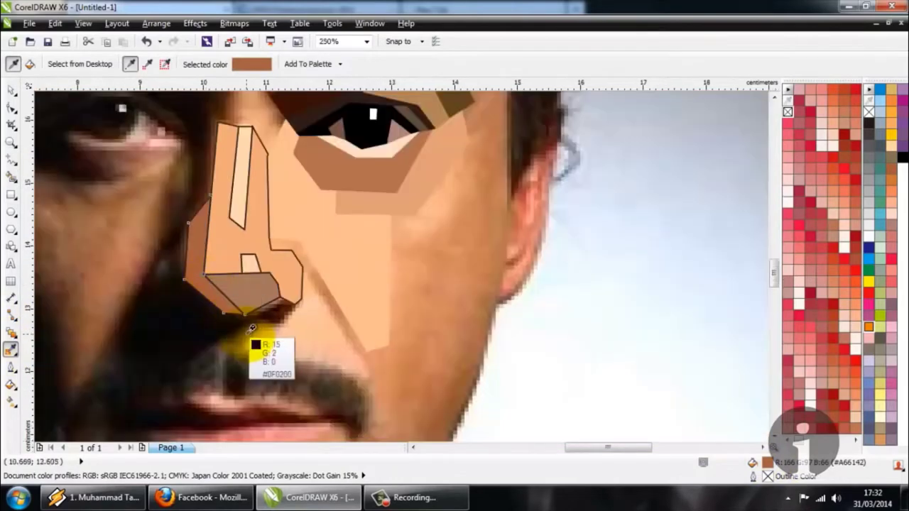
{"action": "scroll", "coordinate": [281, 324], "scroll_direction": "up", "scroll_amount": 2}
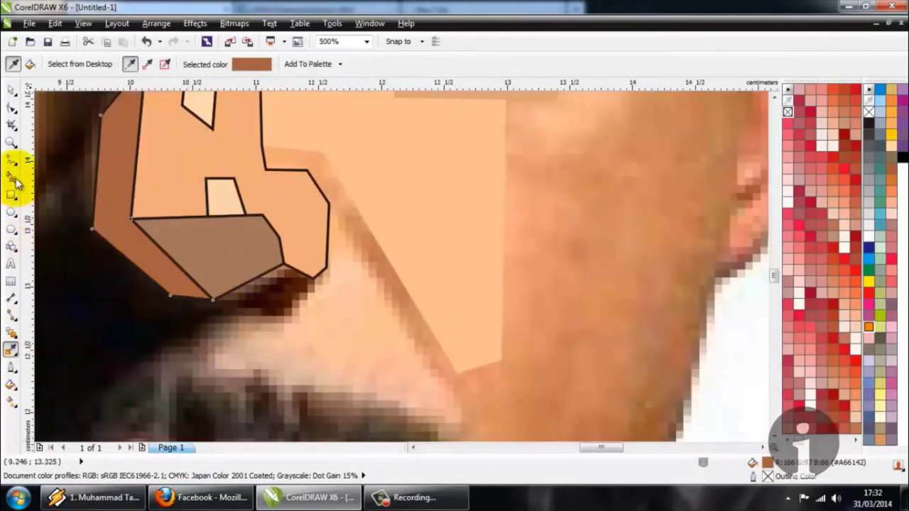
{"action": "key", "text": "space"}
{"action": "scroll", "coordinate": [227, 298], "scroll_direction": "up", "scroll_amount": 2}
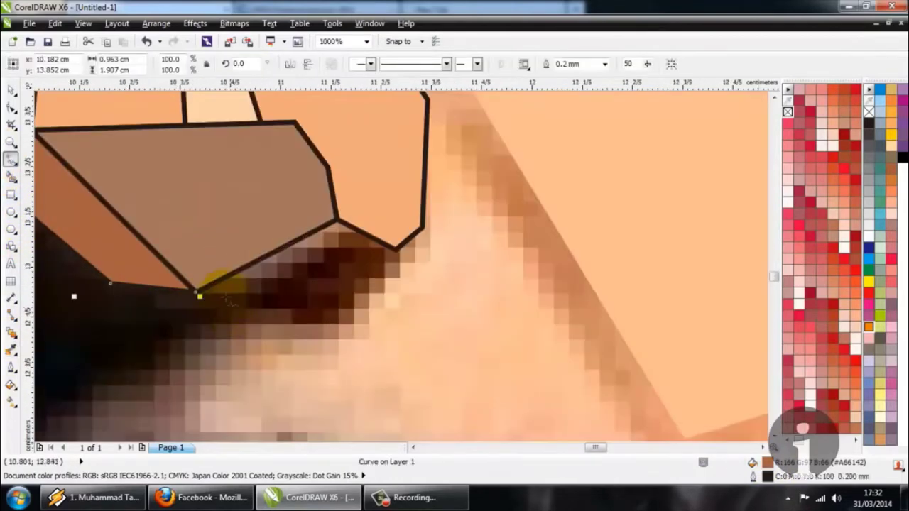
{"action": "left_click", "coordinate": [198, 294]}
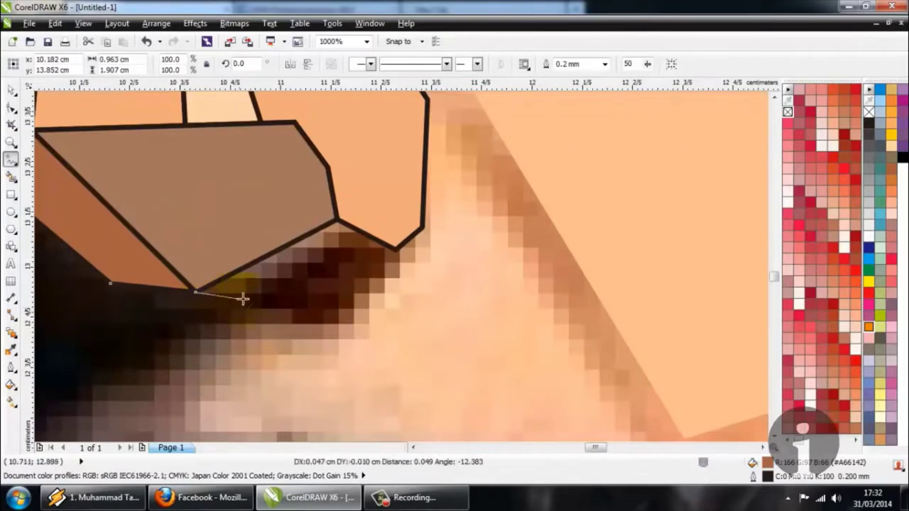
{"action": "double_click", "coordinate": [353, 227]}
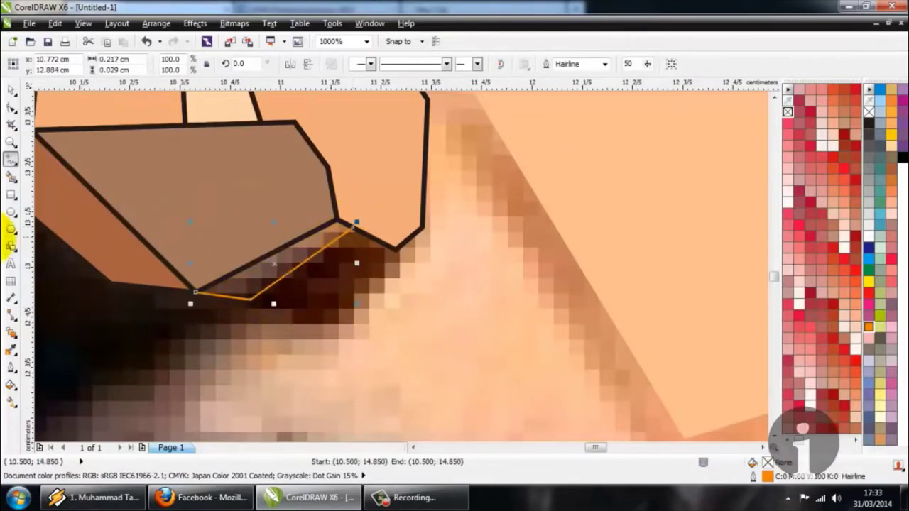
Fill the thin sliver under the nose tip with the greyish brown #77564D sampled from the photo
{"action": "left_click", "coordinate": [13, 349]}
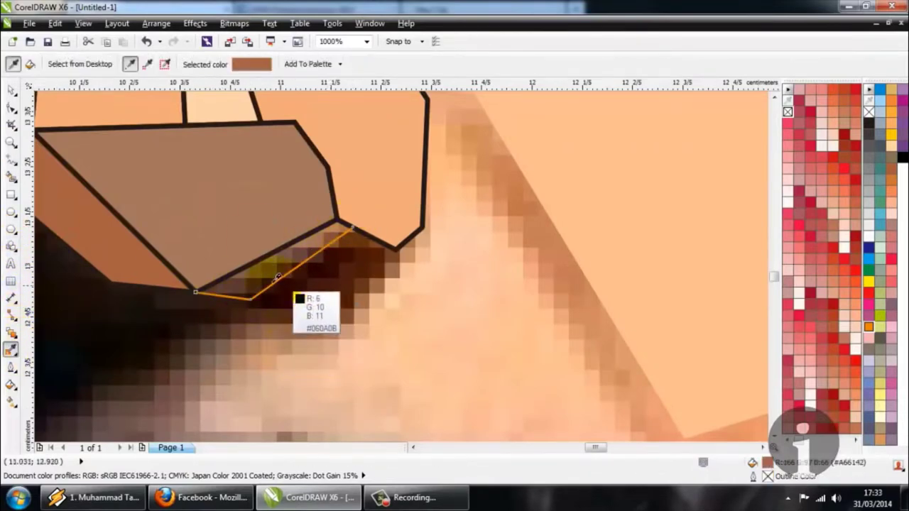
{"action": "left_click", "coordinate": [10, 181]}
{"action": "left_click", "coordinate": [256, 278]}
{"action": "left_click", "coordinate": [11, 349]}
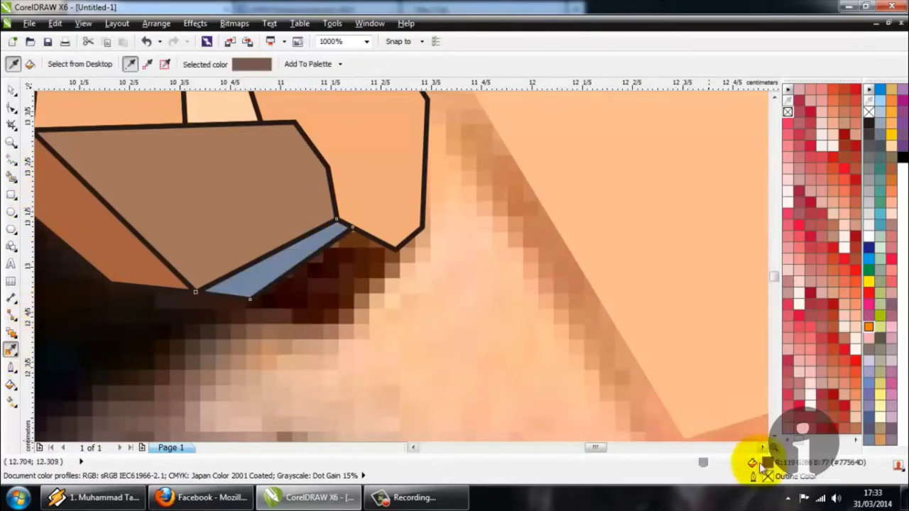
{"action": "left_click", "coordinate": [265, 265]}
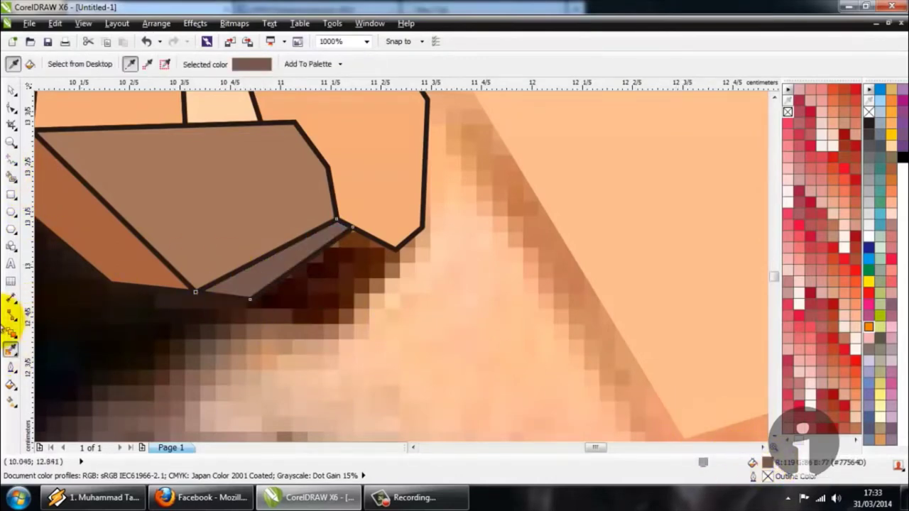
Trace the dark nostril from the sliver's lower corner along its bottom edge and up to the lowest corner of the nostril wing
{"action": "left_click", "coordinate": [11, 161]}
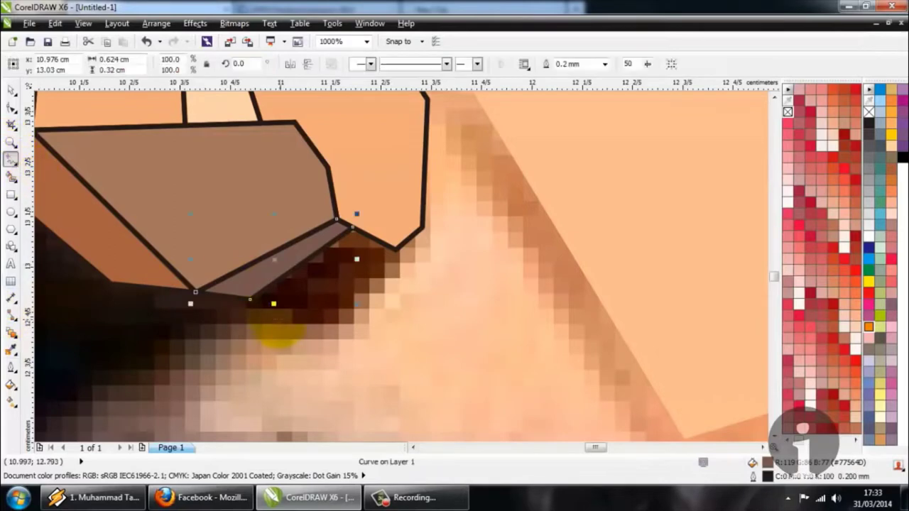
{"action": "left_click", "coordinate": [343, 321]}
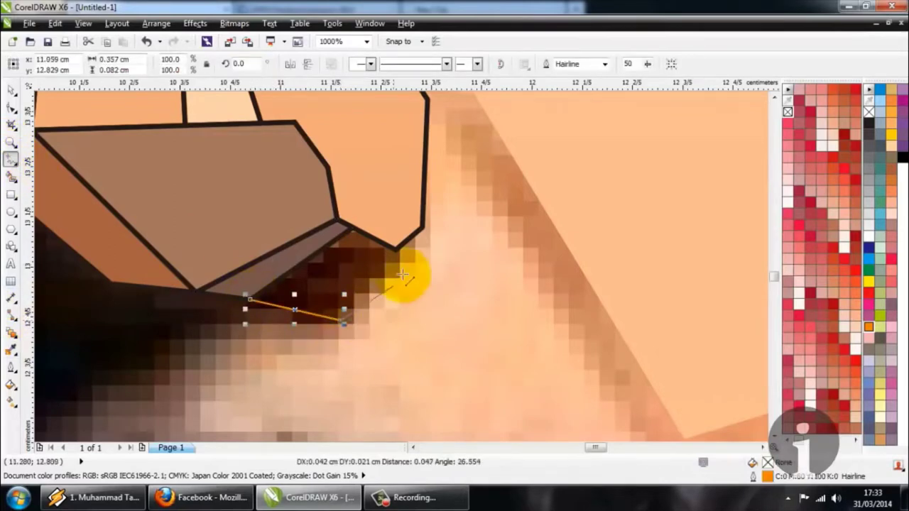
{"action": "left_click", "coordinate": [394, 249]}
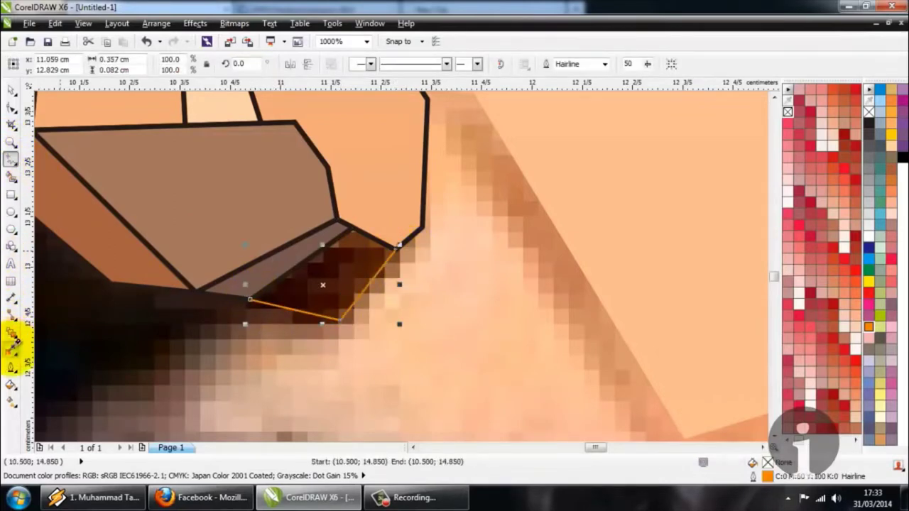
Fill the nostril region with the dark brown #2F0803 sampled from the photo
{"action": "left_click", "coordinate": [12, 349]}
{"action": "left_click", "coordinate": [301, 298]}
{"action": "left_click", "coordinate": [11, 176]}
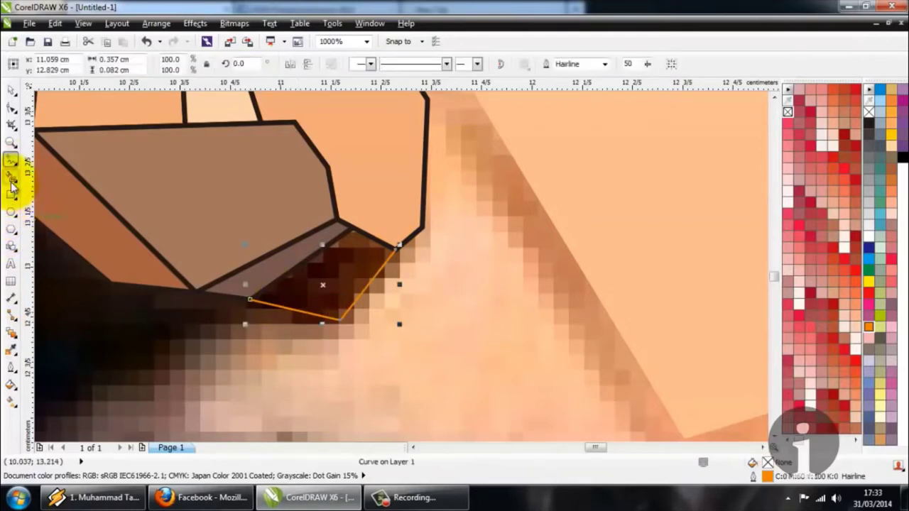
{"action": "left_click", "coordinate": [297, 298]}
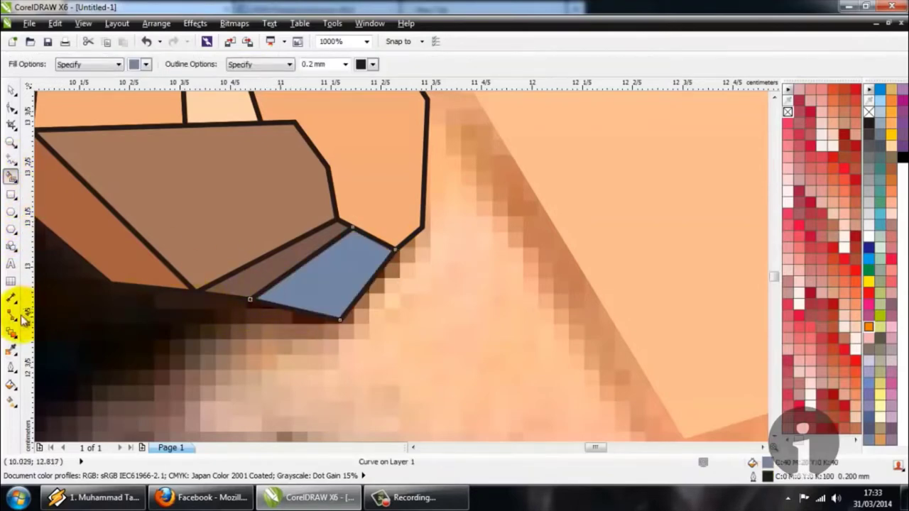
{"action": "left_click", "coordinate": [11, 349]}
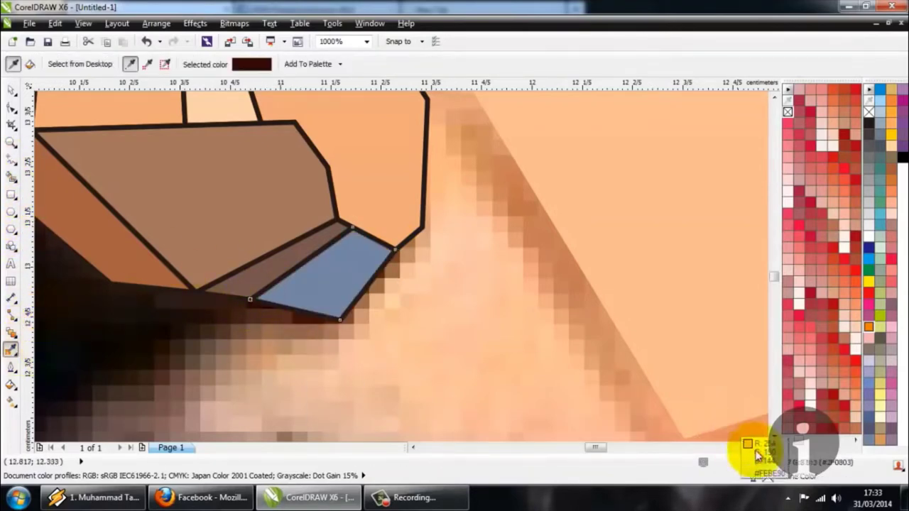
{"action": "left_click", "coordinate": [327, 284]}
{"action": "scroll", "coordinate": [345, 287], "scroll_direction": "down", "scroll_amount": 3}
{"action": "left_click", "coordinate": [10, 90]}
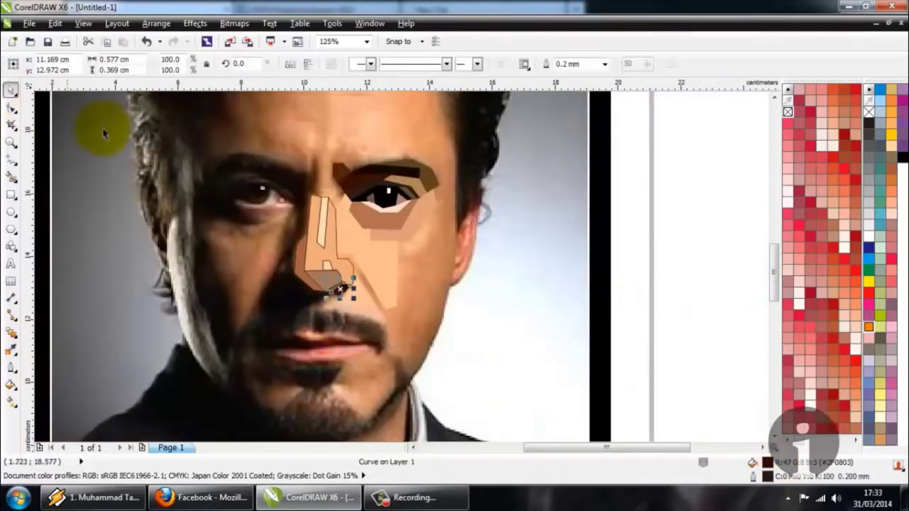
Select all the traced eye, nose and cheek shapes and remove their outlines
{"action": "left_click_drag", "start_coordinate": [166, 125], "coordinate": [537, 389]}
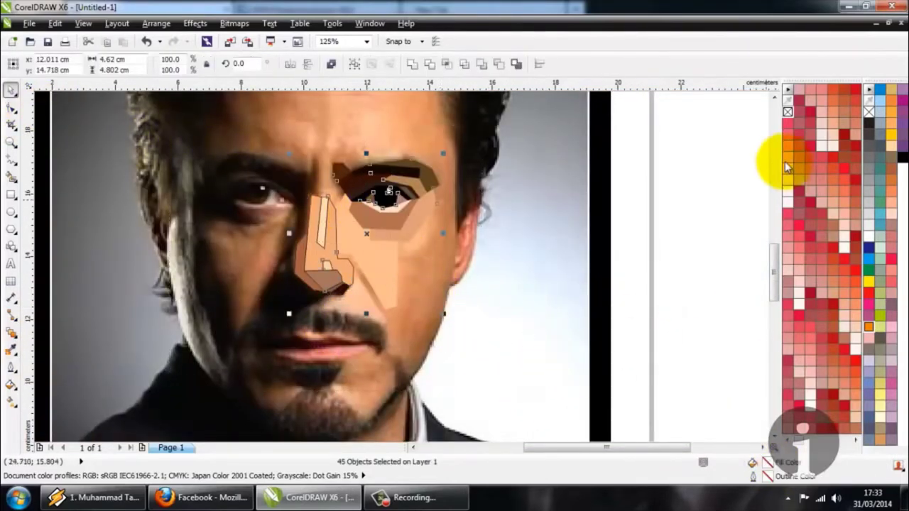
{"action": "right_click", "coordinate": [787, 112]}
{"action": "key", "text": "Escape"}
Examine the filled nose and eye shapes against the photo, both from afar and close up
{"action": "scroll", "coordinate": [342, 213], "scroll_direction": "down", "scroll_amount": 1}
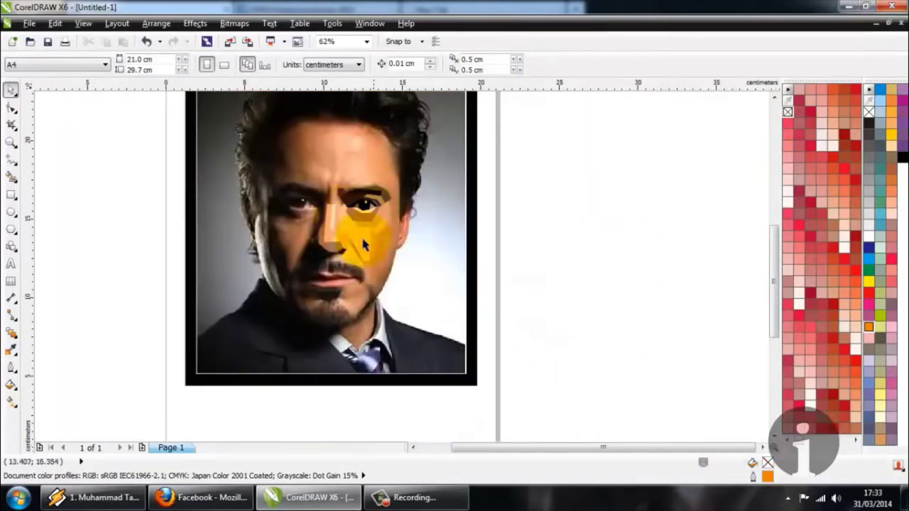
{"action": "scroll", "coordinate": [348, 267], "scroll_direction": "up", "scroll_amount": 2}
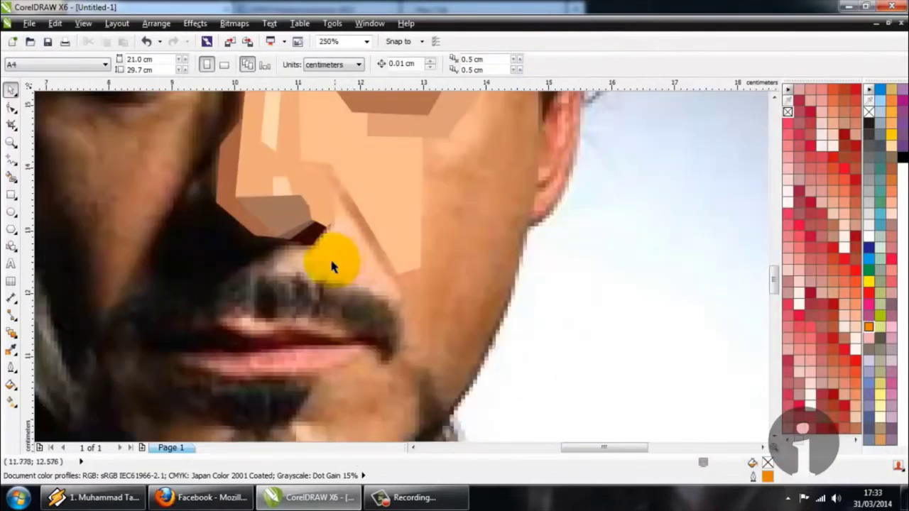
{"action": "scroll", "coordinate": [331, 259], "scroll_direction": "down", "scroll_amount": 2}
{"action": "scroll", "coordinate": [327, 261], "scroll_direction": "up", "scroll_amount": 2}
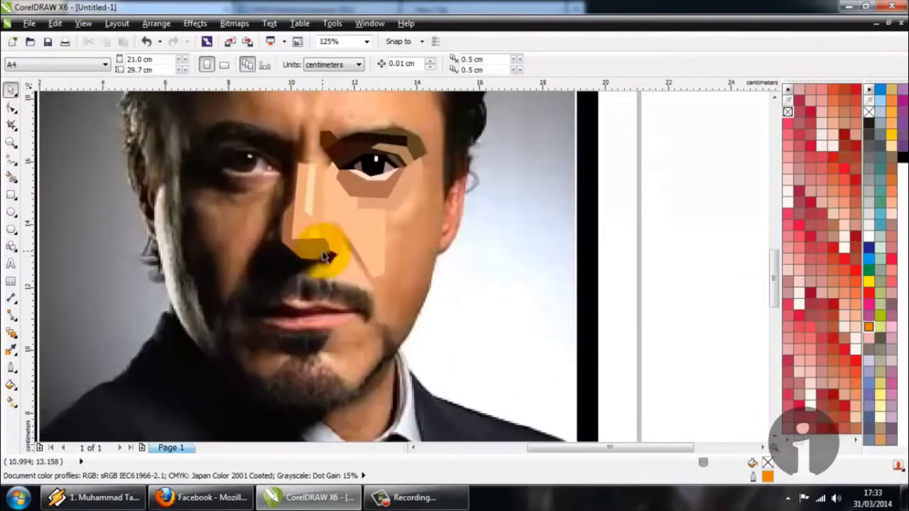
{"action": "scroll", "coordinate": [324, 254], "scroll_direction": "down", "scroll_amount": 2}
{"action": "scroll", "coordinate": [323, 252], "scroll_direction": "up", "scroll_amount": 2}
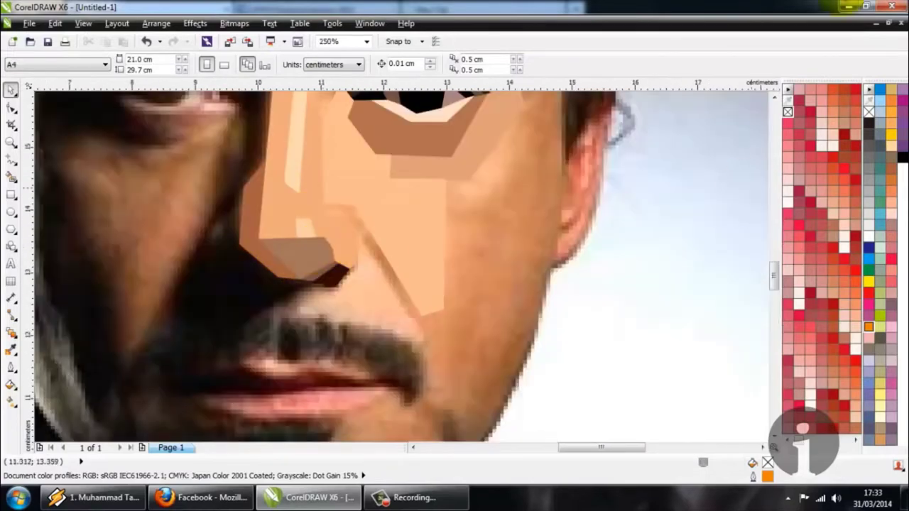
{"action": "scroll", "coordinate": [189, 290], "scroll_direction": "down", "scroll_amount": 1}
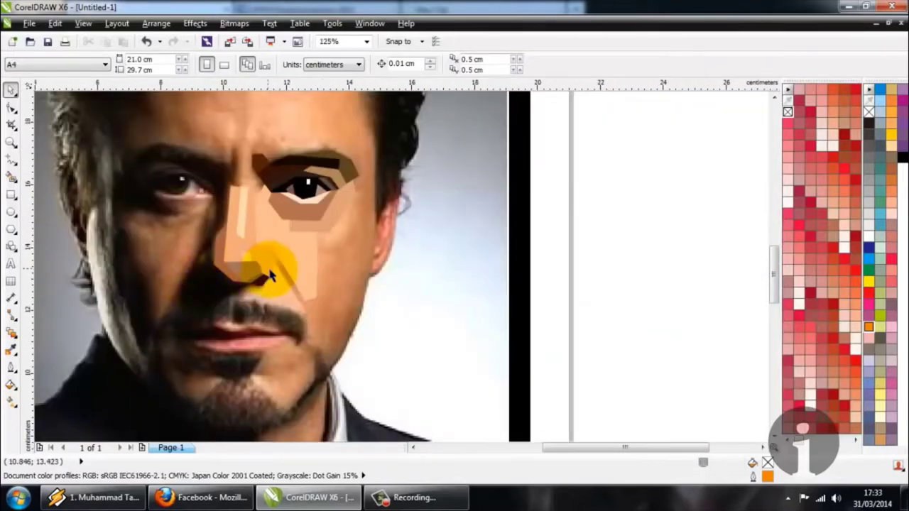
{"action": "scroll", "coordinate": [269, 276], "scroll_direction": "up", "scroll_amount": 1}
{"action": "scroll", "coordinate": [184, 238], "scroll_direction": "down", "scroll_amount": 1}
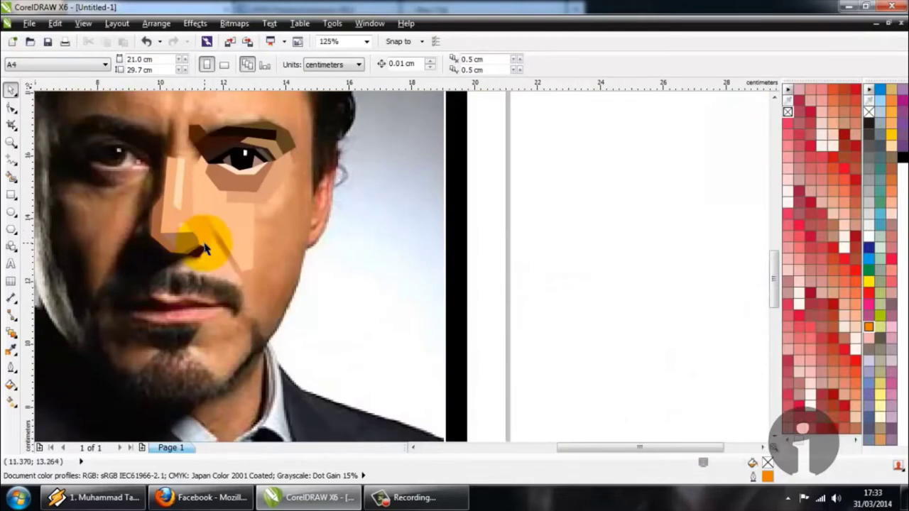
Trace the lower edge of the smile fold with the Freehand tool, from beside the nostril wing to the cheek shape's lower outer corner
{"action": "scroll", "coordinate": [206, 245], "scroll_direction": "up", "scroll_amount": 2}
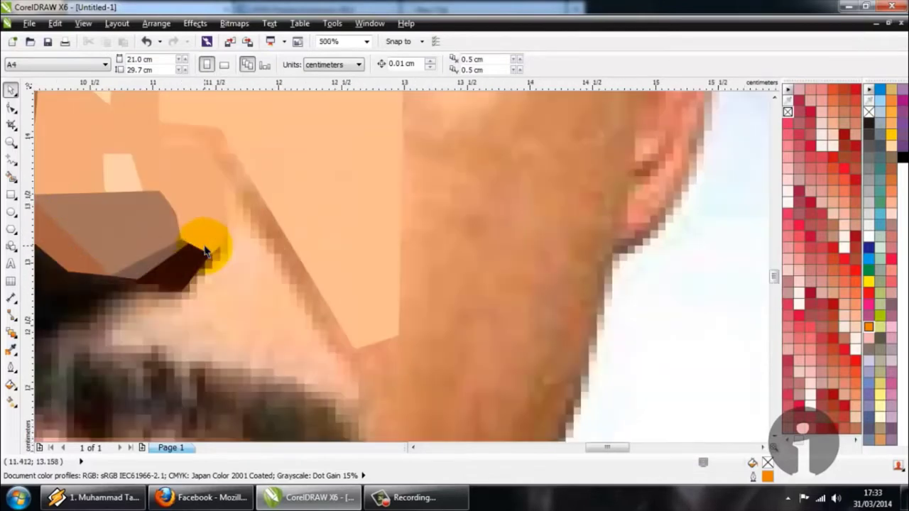
{"action": "left_click", "coordinate": [12, 160]}
{"action": "left_click", "coordinate": [226, 183]}
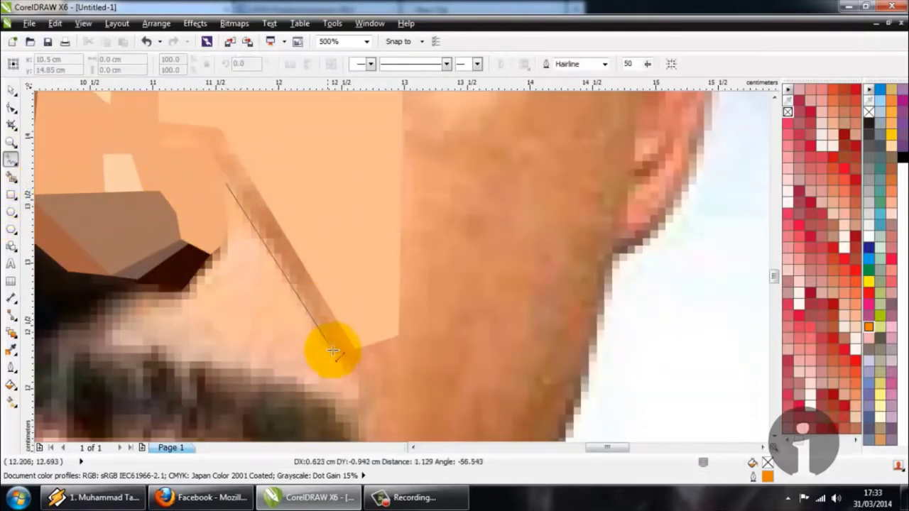
{"action": "left_click", "coordinate": [344, 362]}
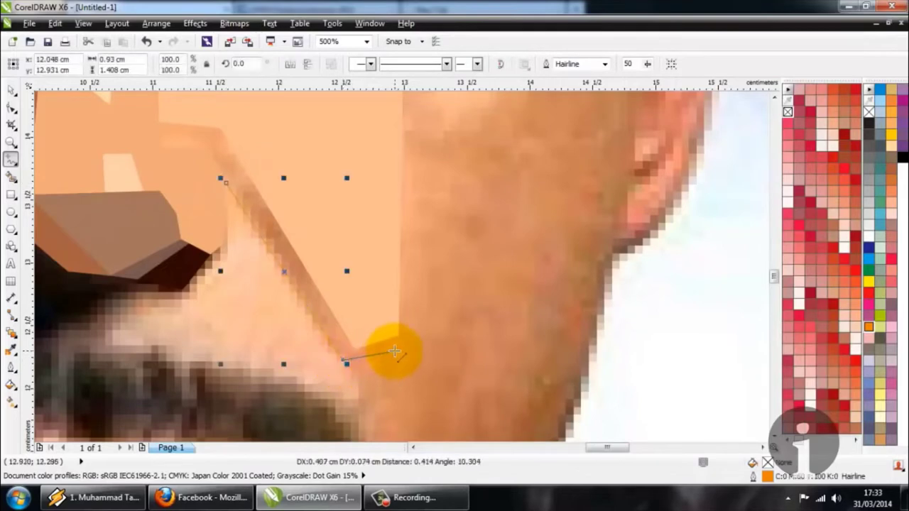
{"action": "left_click", "coordinate": [395, 350]}
{"action": "double_click", "coordinate": [398, 334]}
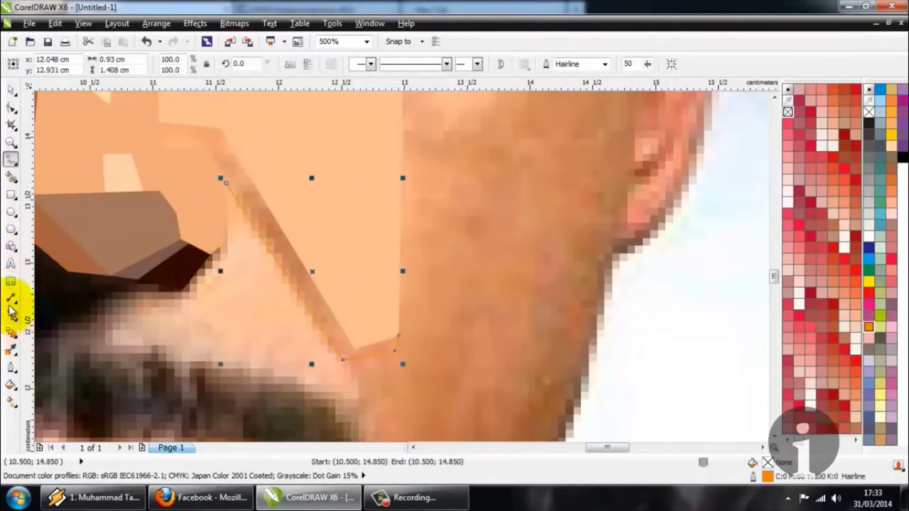
Turn the smile fold into a closed shape with Smart Fill and colour it with the brown #C57B54 sampled from the photo
{"action": "left_click", "coordinate": [10, 348]}
{"action": "left_click", "coordinate": [294, 252]}
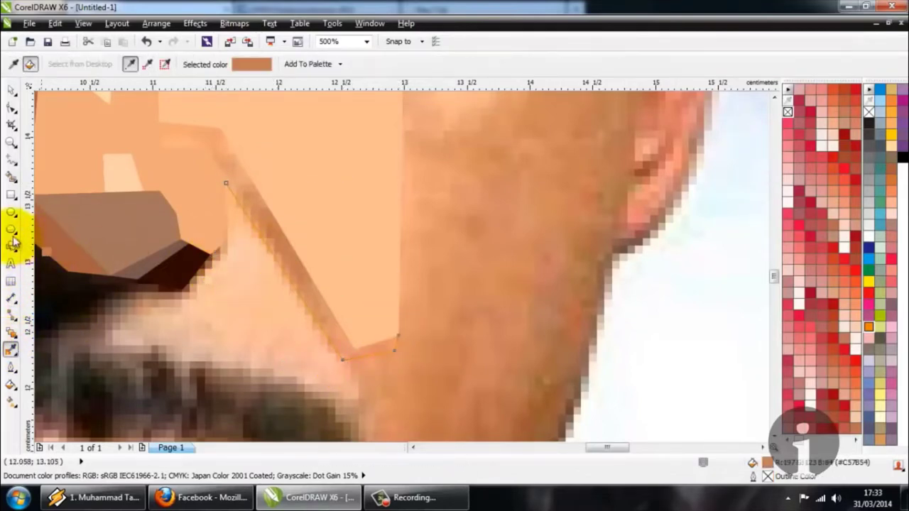
{"action": "left_click", "coordinate": [11, 176]}
{"action": "left_click", "coordinate": [274, 270]}
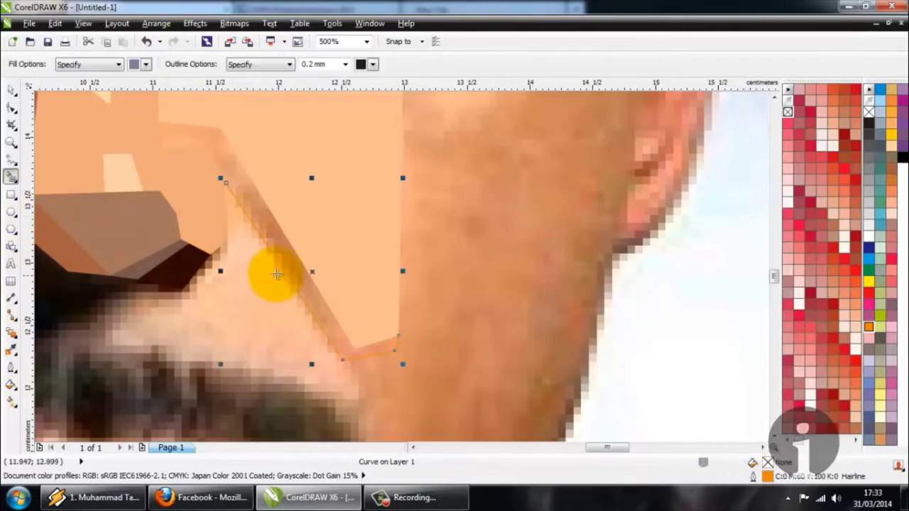
{"action": "left_click", "coordinate": [11, 348]}
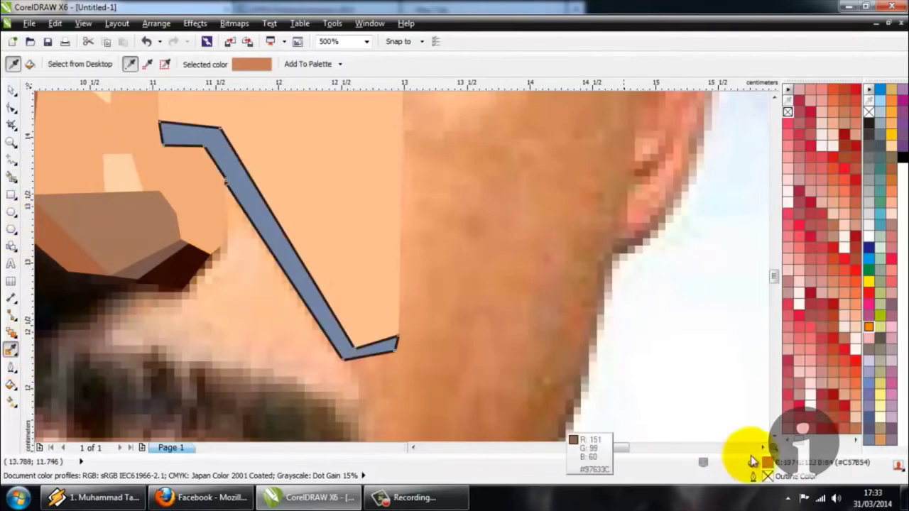
{"action": "left_click", "coordinate": [331, 333]}
Select all the traced shapes, including the smile fold, and remove their outlines
{"action": "scroll", "coordinate": [314, 294], "scroll_direction": "down", "scroll_amount": 2}
{"action": "left_click", "coordinate": [11, 89]}
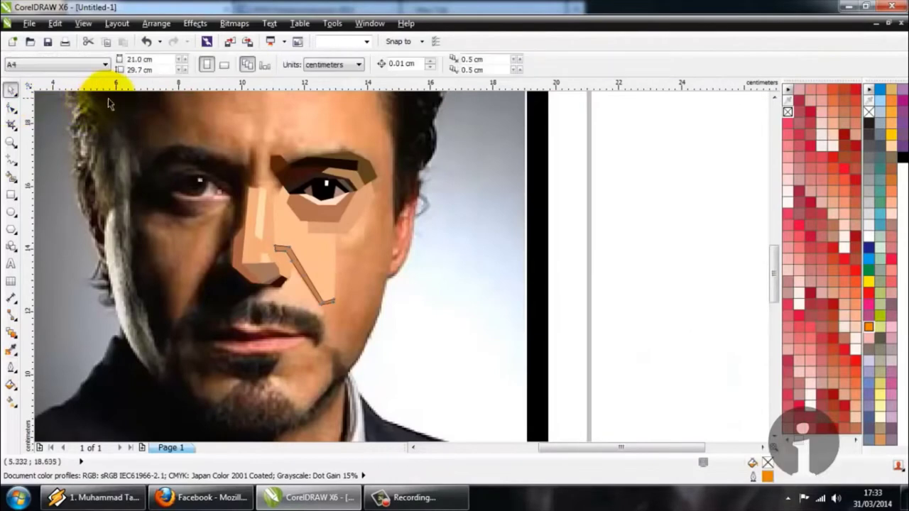
{"action": "left_click_drag", "start_coordinate": [109, 103], "coordinate": [534, 384]}
{"action": "right_click", "coordinate": [787, 112]}
{"action": "key", "text": "Escape"}
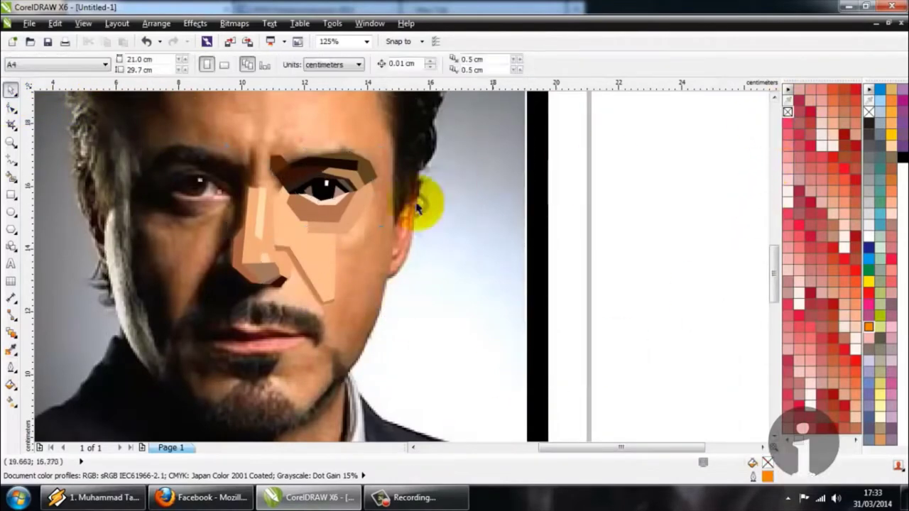
Trace the light skin above the moustache with the Freehand tool, from the nostril's lower edge along the moustache to the smile fold's lower corner
{"action": "scroll", "coordinate": [351, 205], "scroll_direction": "down", "scroll_amount": 1}
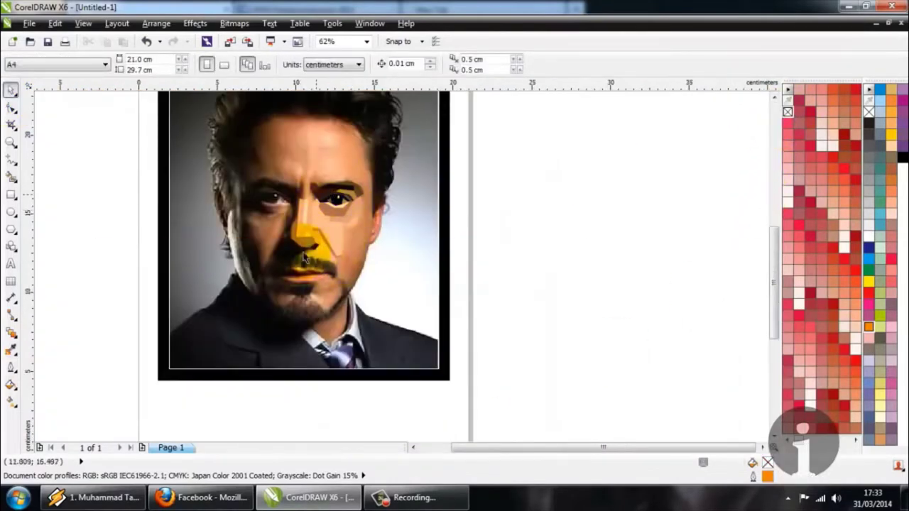
{"action": "scroll", "coordinate": [318, 261], "scroll_direction": "up", "scroll_amount": 2}
{"action": "scroll", "coordinate": [311, 245], "scroll_direction": "up", "scroll_amount": 1}
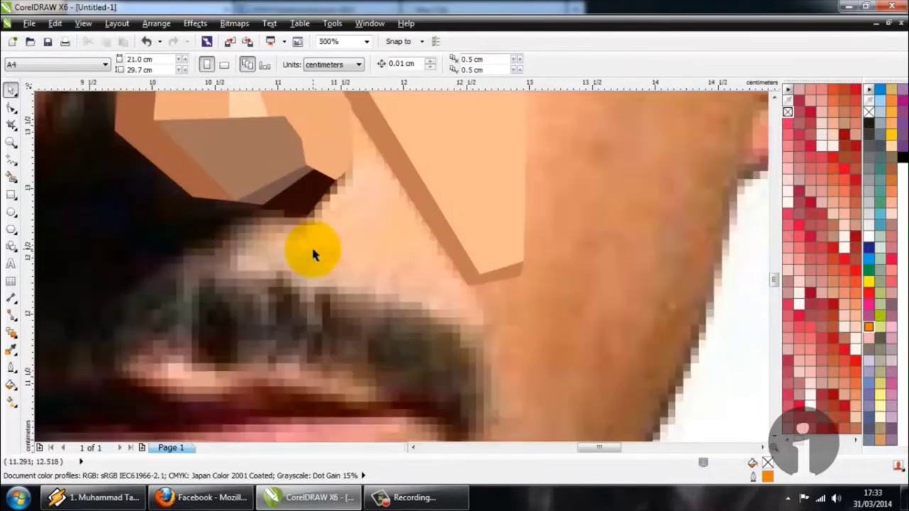
{"action": "left_click", "coordinate": [11, 163]}
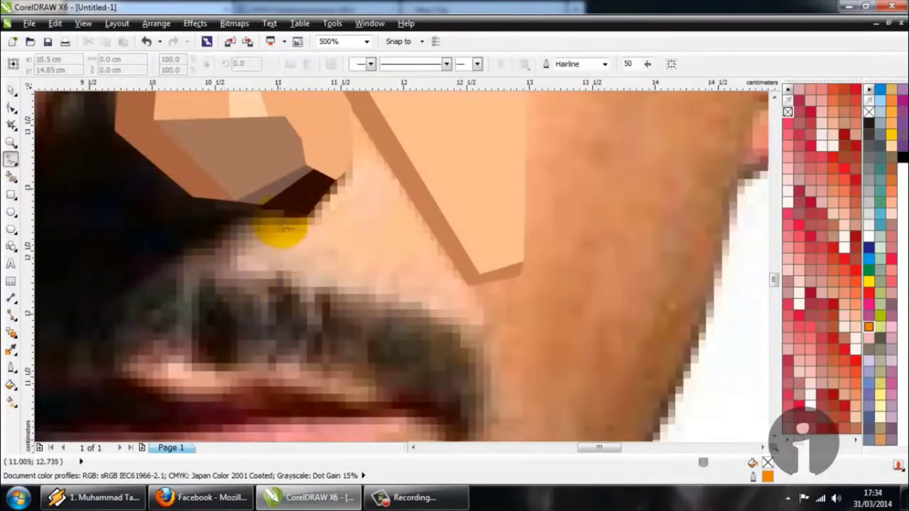
{"action": "left_click", "coordinate": [285, 210]}
{"action": "double_click", "coordinate": [228, 261]}
{"action": "double_click", "coordinate": [250, 281]}
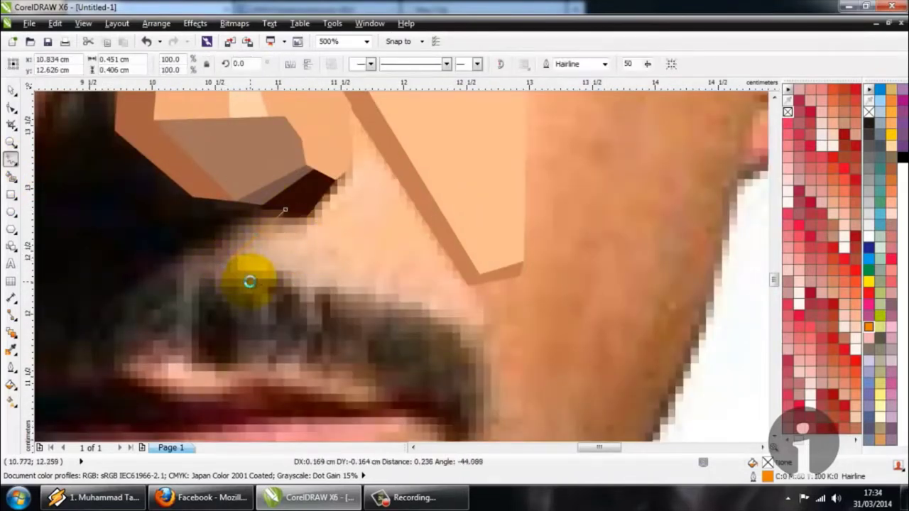
{"action": "left_click", "coordinate": [420, 305]}
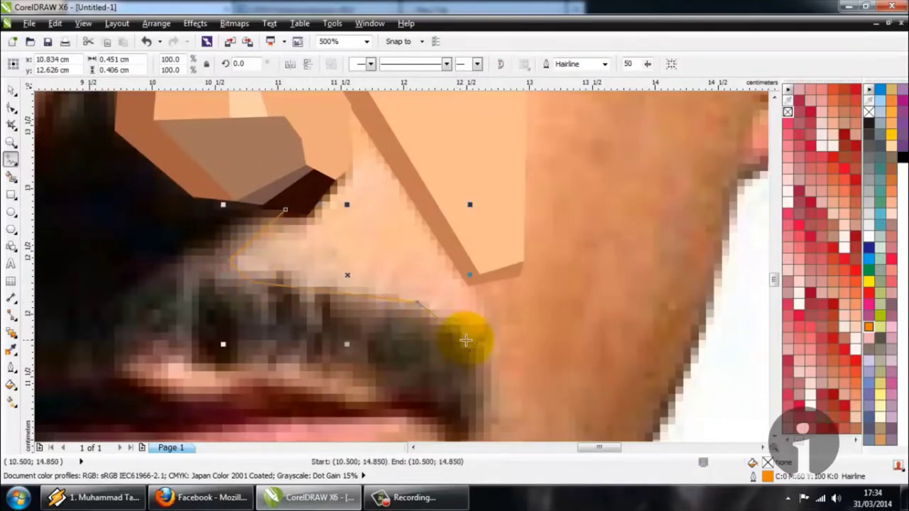
{"action": "left_click", "coordinate": [484, 324]}
{"action": "left_click", "coordinate": [467, 284]}
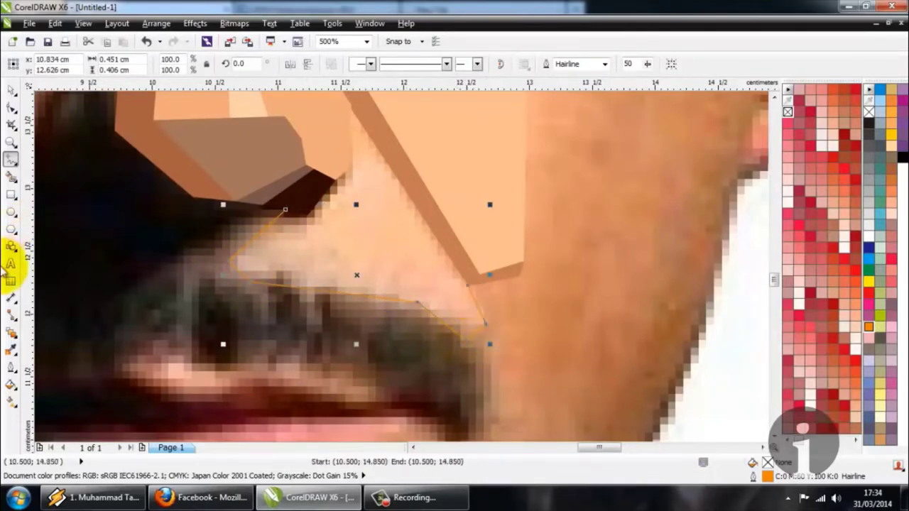
Turn the upper-lip skin area into a closed shape with Smart Fill and colour it with the light peach #FDC298 sampled from the photo
{"action": "left_click", "coordinate": [10, 348]}
{"action": "left_click", "coordinate": [355, 239]}
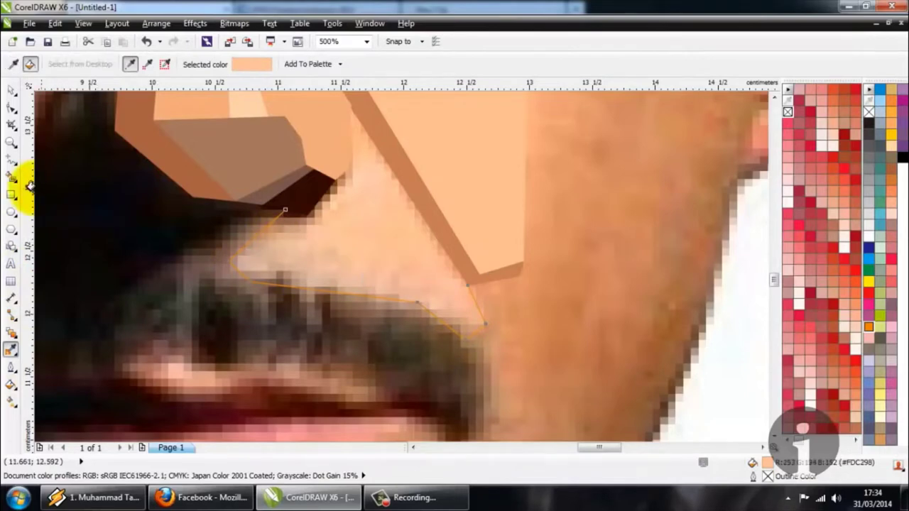
{"action": "left_click", "coordinate": [12, 178]}
{"action": "left_click", "coordinate": [345, 229]}
{"action": "left_click", "coordinate": [10, 349]}
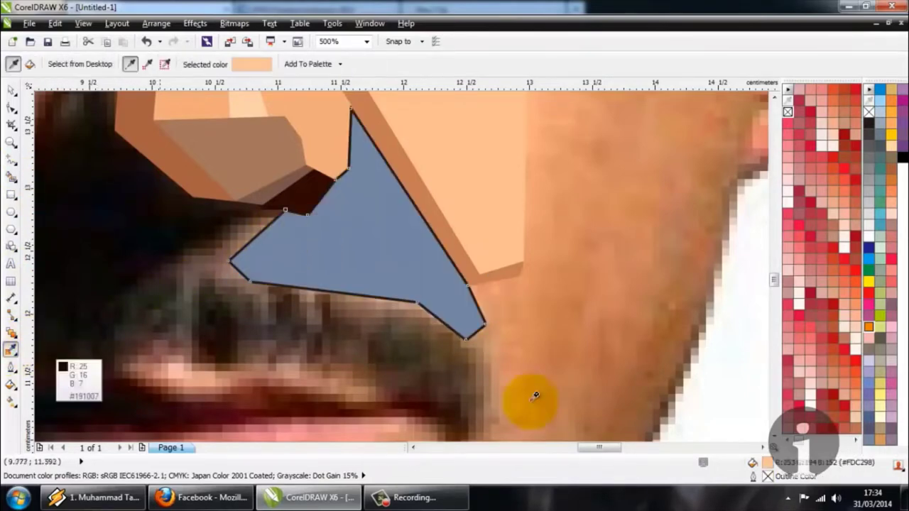
{"action": "left_click", "coordinate": [395, 263], "text": "shift"}
Select all the traced facial shapes, including the upper-lip skin, and remove their outlines
{"action": "scroll", "coordinate": [369, 238], "scroll_direction": "down", "scroll_amount": 3}
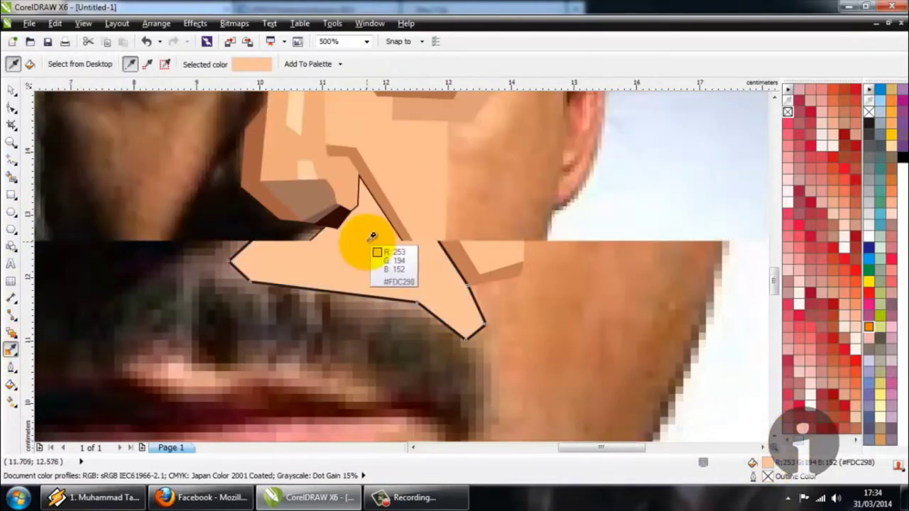
{"action": "scroll", "coordinate": [341, 235], "scroll_direction": "up", "scroll_amount": 1}
{"action": "scroll", "coordinate": [339, 237], "scroll_direction": "up", "scroll_amount": 2}
{"action": "scroll", "coordinate": [295, 221], "scroll_direction": "down", "scroll_amount": 2}
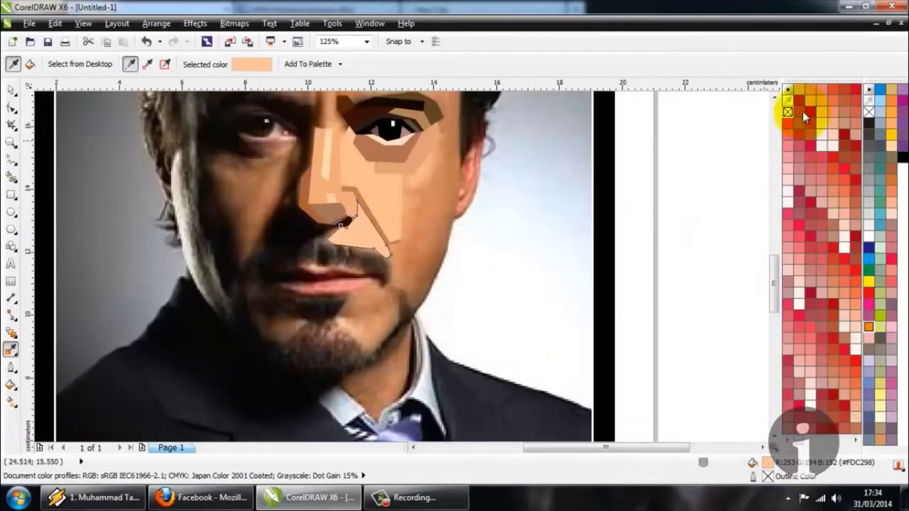
{"action": "scroll", "coordinate": [325, 229], "scroll_direction": "down", "scroll_amount": 3}
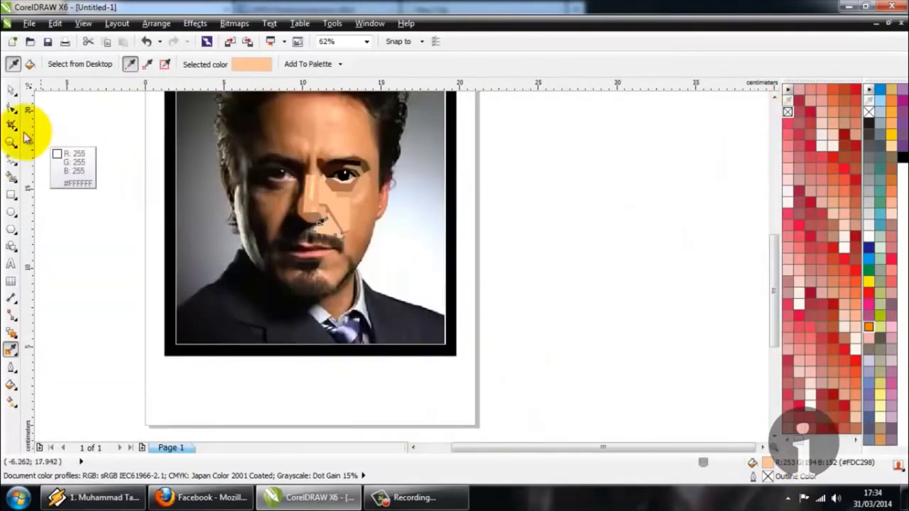
{"action": "left_click", "coordinate": [11, 90]}
{"action": "scroll", "coordinate": [199, 134], "scroll_direction": "up", "scroll_amount": 1}
{"action": "left_click_drag", "start_coordinate": [199, 135], "coordinate": [519, 324]}
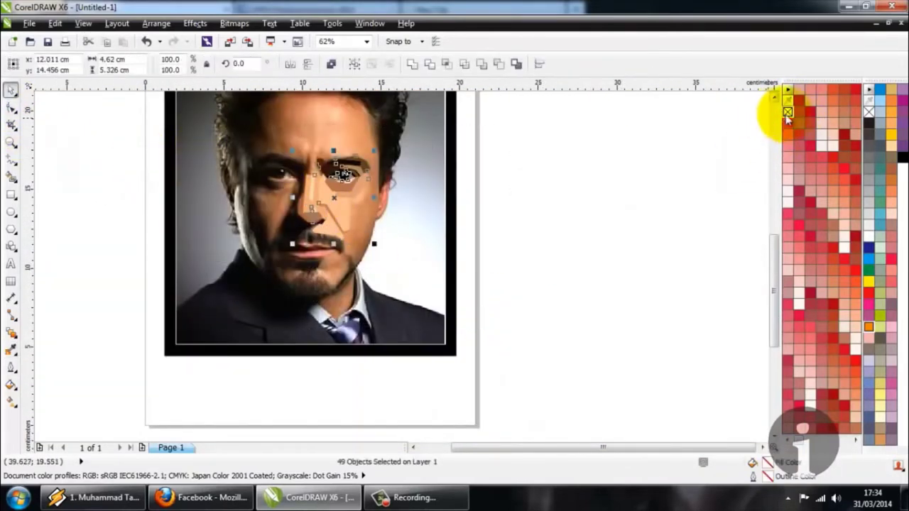
{"action": "left_click", "coordinate": [534, 184]}
Trace the brownish skin patch below the nostril with the Freehand tool, down to the moustache's jagged upper edge and across to the light upper-lip shape
{"action": "scroll", "coordinate": [323, 228], "scroll_direction": "up", "scroll_amount": 5}
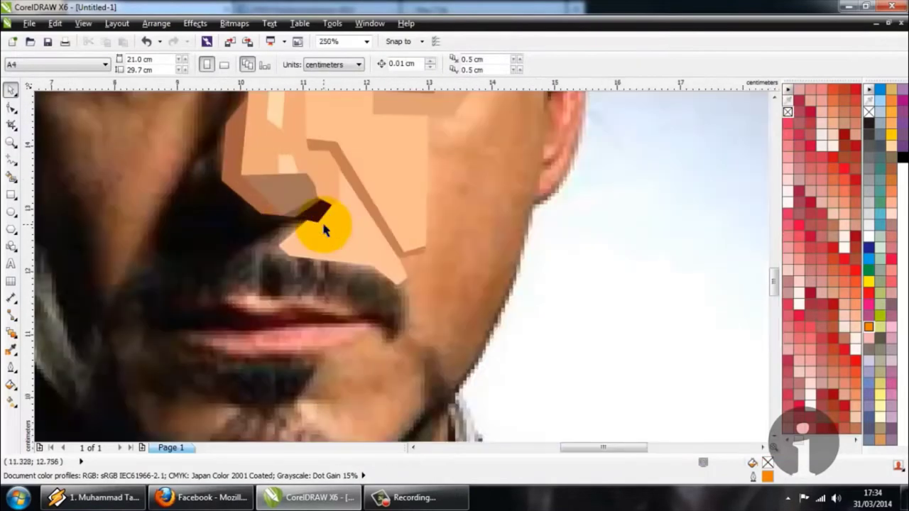
{"action": "left_click", "coordinate": [11, 160]}
{"action": "scroll", "coordinate": [288, 250], "scroll_direction": "up", "scroll_amount": 2}
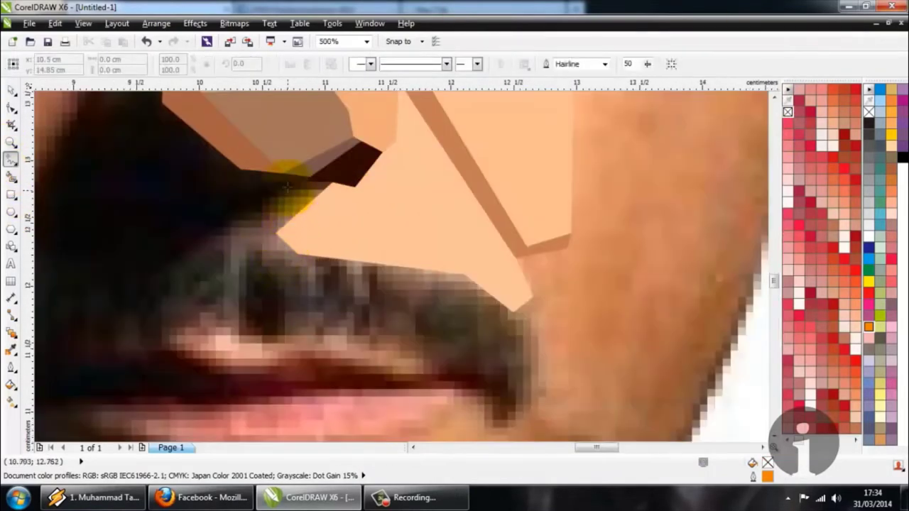
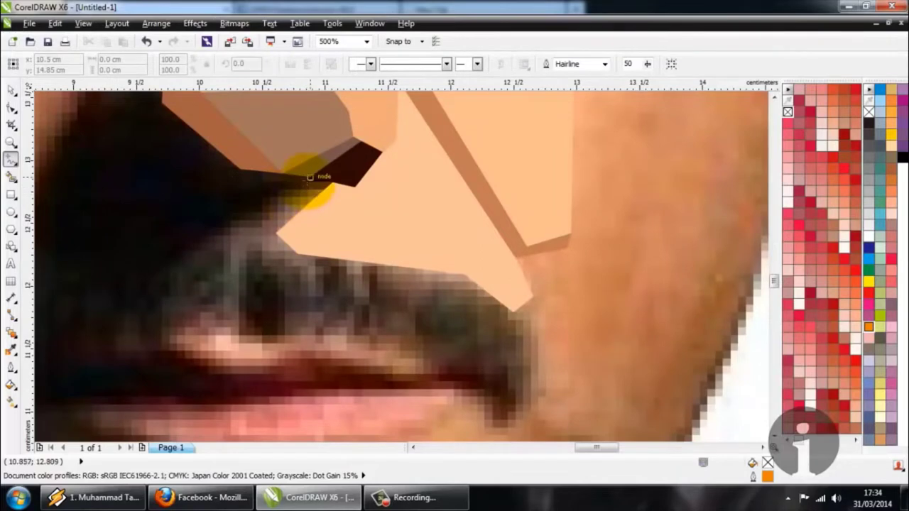
{"action": "scroll", "coordinate": [310, 177], "scroll_direction": "up", "scroll_amount": 2}
{"action": "scroll", "coordinate": [300, 183], "scroll_direction": "down", "scroll_amount": 3}
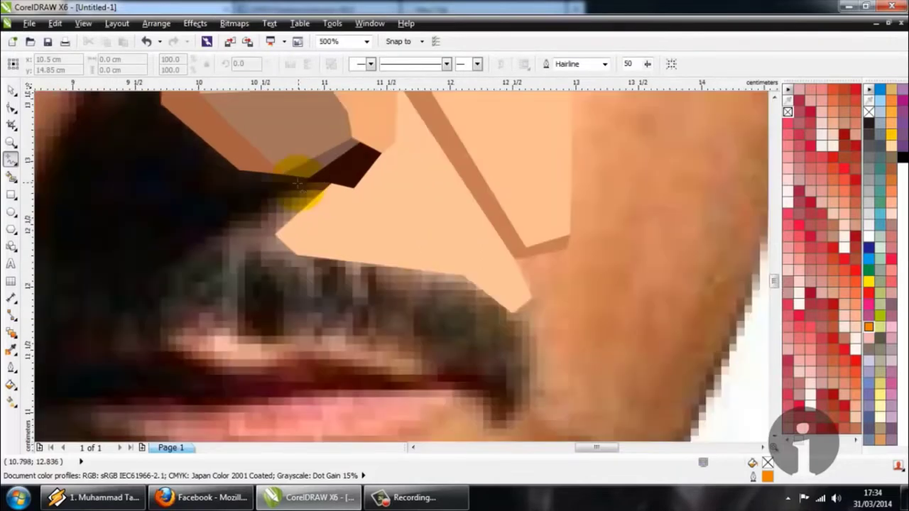
{"action": "scroll", "coordinate": [302, 182], "scroll_direction": "down", "scroll_amount": 2}
{"action": "scroll", "coordinate": [304, 180], "scroll_direction": "up", "scroll_amount": 3}
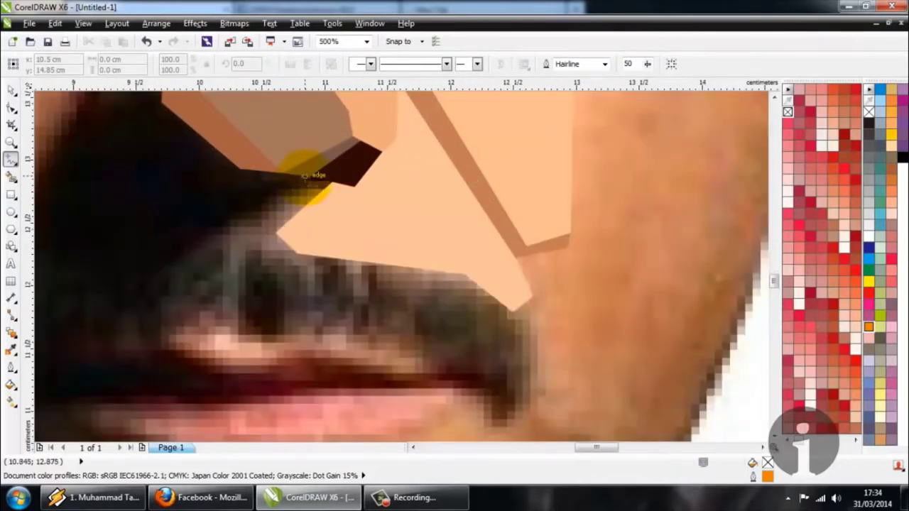
{"action": "left_click", "coordinate": [202, 242]}
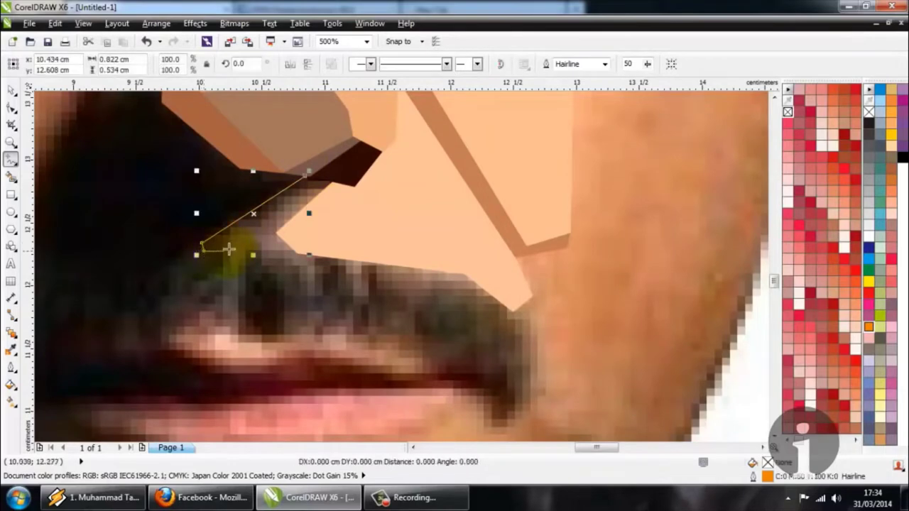
{"action": "left_click", "coordinate": [233, 257]}
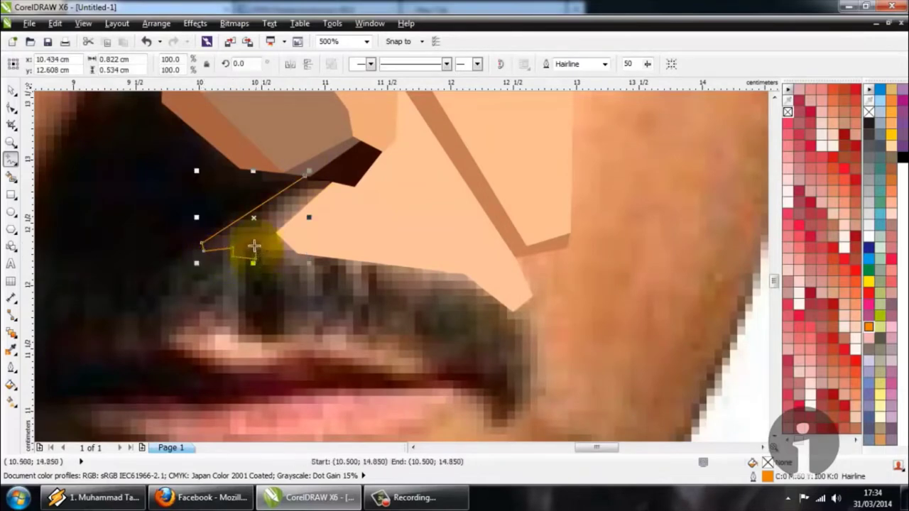
{"action": "left_click", "coordinate": [254, 246]}
{"action": "double_click", "coordinate": [300, 257]}
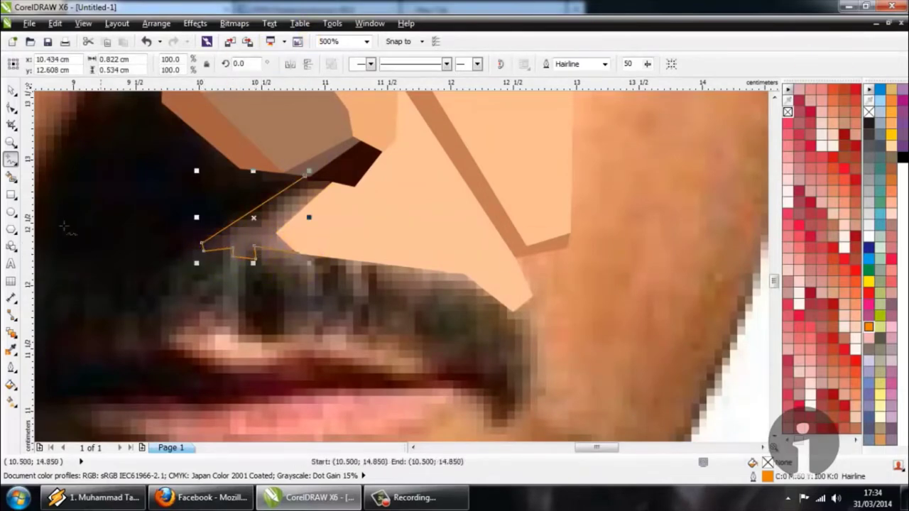
Turn the skin patch below the nostril into a closed shape with Smart Fill, coloured brown #6E534C sampled from the photo and without an outline
{"action": "left_click", "coordinate": [10, 349]}
{"action": "left_click", "coordinate": [251, 232]}
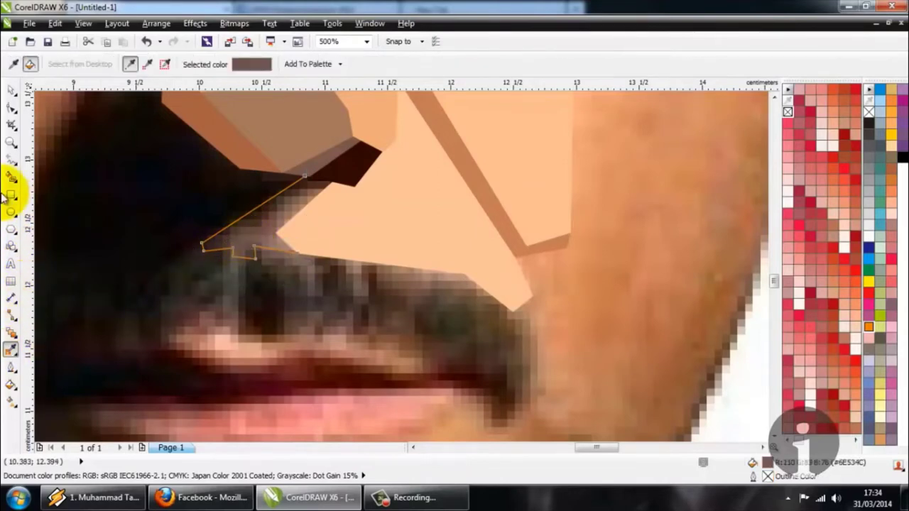
{"action": "left_click", "coordinate": [11, 176]}
{"action": "left_click", "coordinate": [223, 238]}
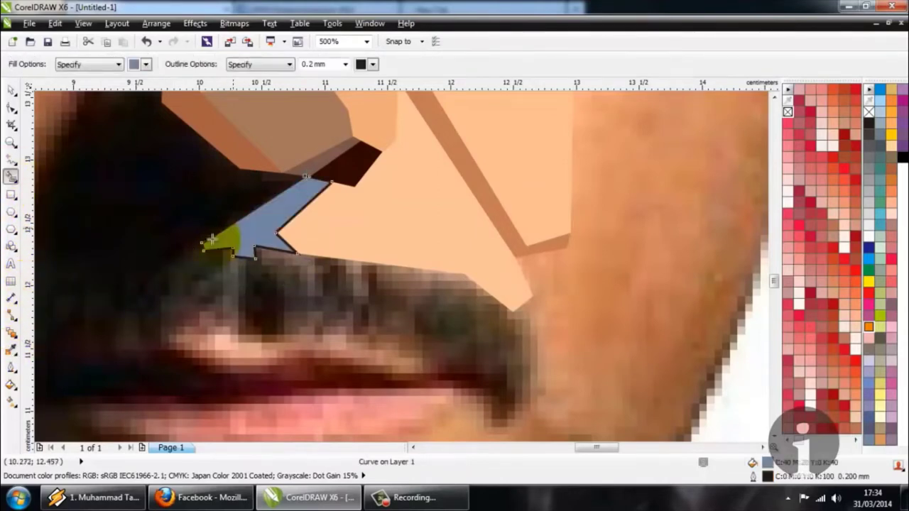
{"action": "left_click", "coordinate": [12, 350]}
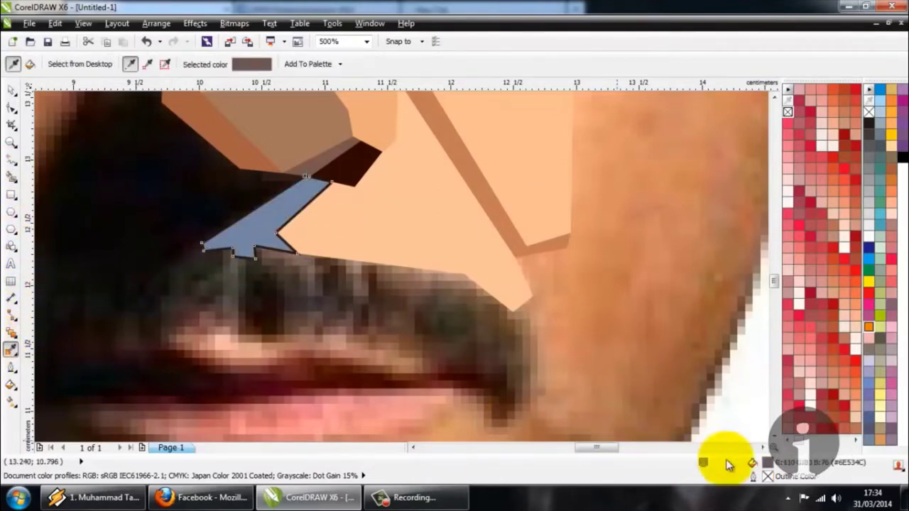
{"action": "left_click", "coordinate": [251, 233]}
{"action": "scroll", "coordinate": [255, 234], "scroll_direction": "down", "scroll_amount": 2}
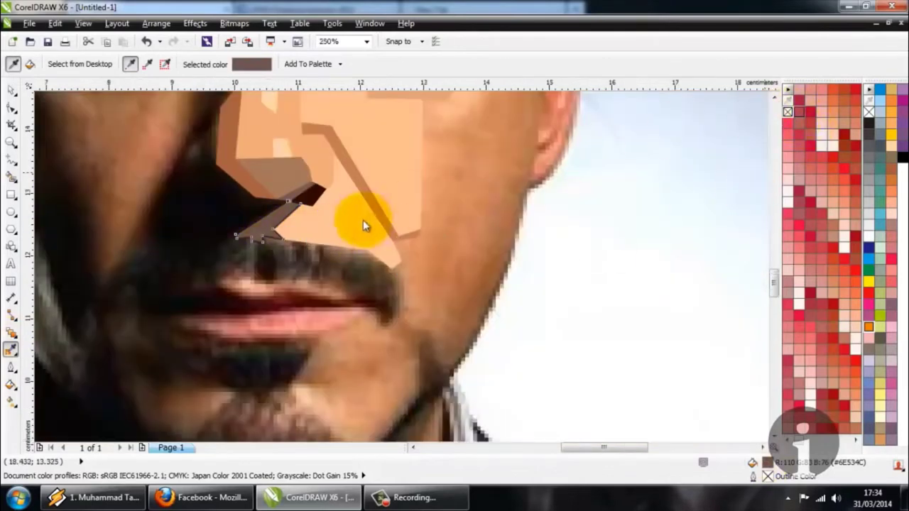
{"action": "scroll", "coordinate": [291, 213], "scroll_direction": "down", "scroll_amount": 2}
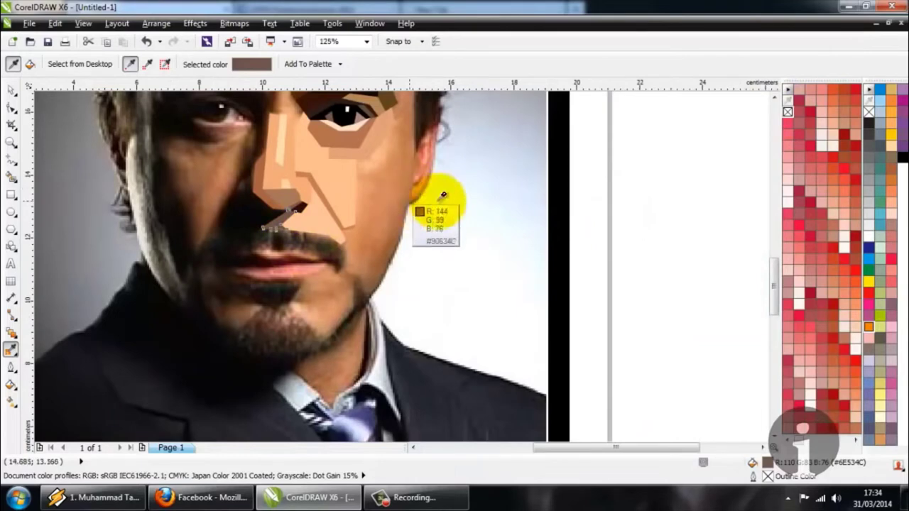
{"action": "scroll", "coordinate": [323, 262], "scroll_direction": "up", "scroll_amount": 2}
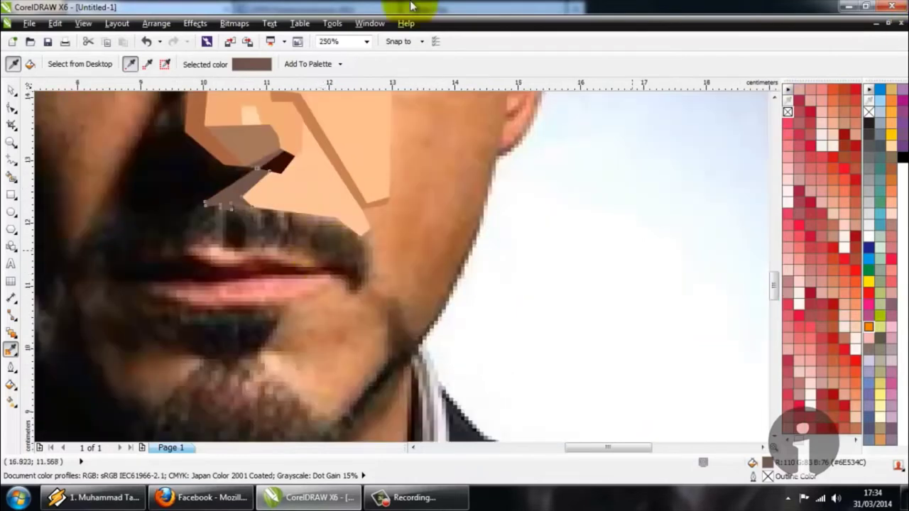
{"action": "left_click", "coordinate": [11, 167]}
{"action": "left_click", "coordinate": [315, 204]}
{"action": "scroll", "coordinate": [279, 213], "scroll_direction": "down", "scroll_amount": 2}
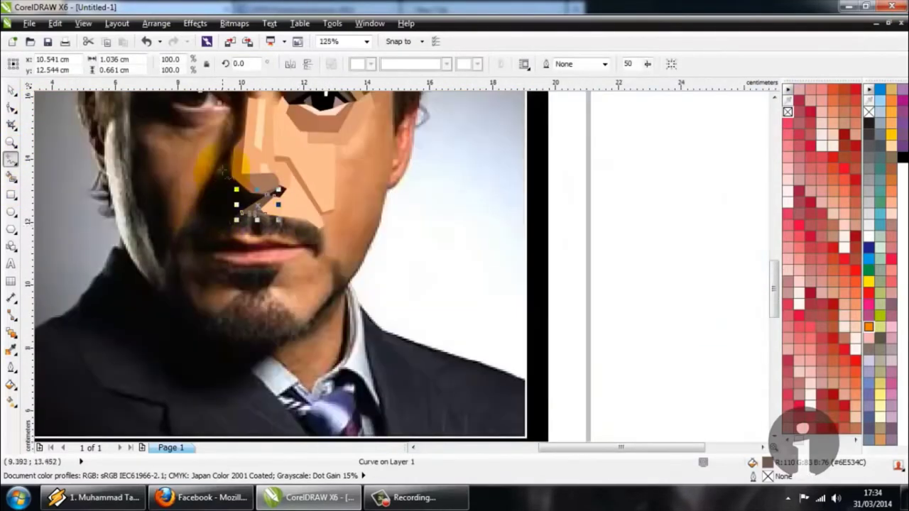
{"action": "scroll", "coordinate": [222, 170], "scroll_direction": "up", "scroll_amount": 2}
{"action": "scroll", "coordinate": [223, 170], "scroll_direction": "down", "scroll_amount": 2}
{"action": "scroll", "coordinate": [222, 171], "scroll_direction": "up", "scroll_amount": 4}
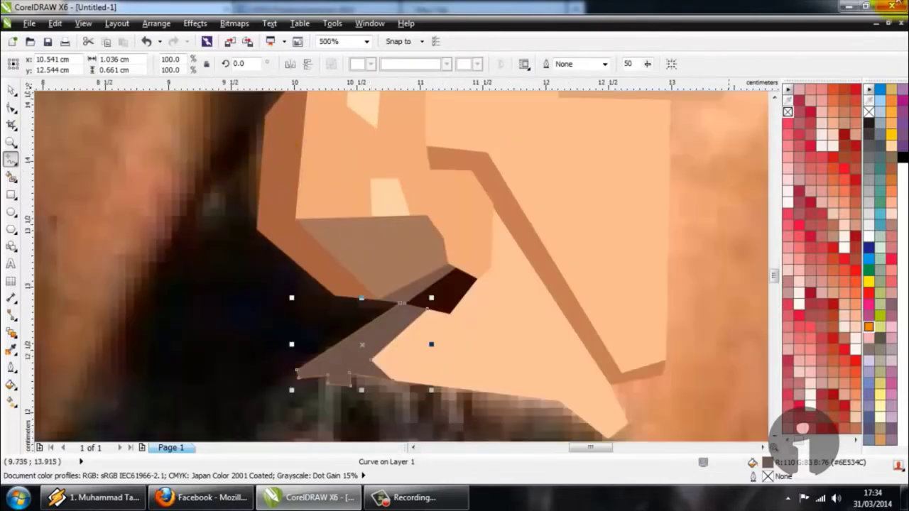
{"action": "scroll", "coordinate": [266, 263], "scroll_direction": "down", "scroll_amount": 1}
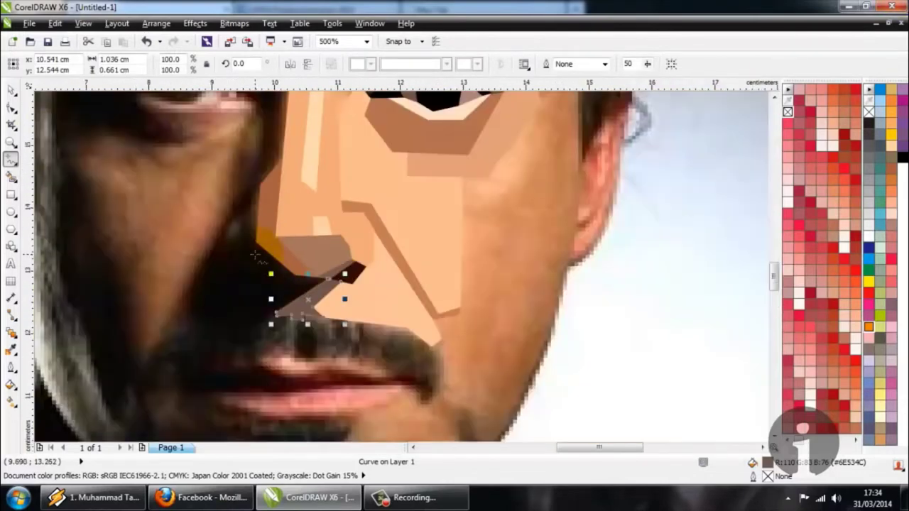
{"action": "left_click", "coordinate": [10, 89]}
{"action": "scroll", "coordinate": [221, 234], "scroll_direction": "down", "scroll_amount": 1}
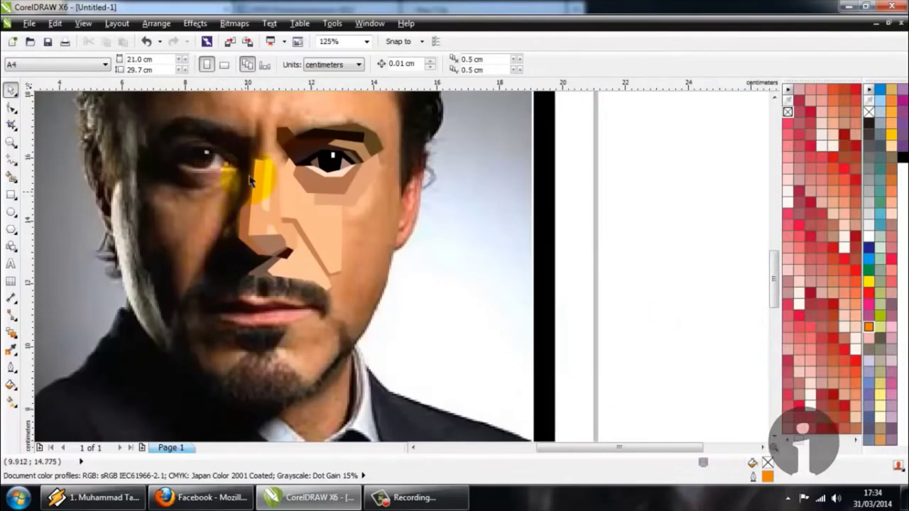
{"action": "scroll", "coordinate": [248, 177], "scroll_direction": "up", "scroll_amount": 1}
Trace the narrow dark shadow beside the nose's shaded wing with the Freehand tool, starting and ending on the wing's edge
{"action": "left_click", "coordinate": [10, 163]}
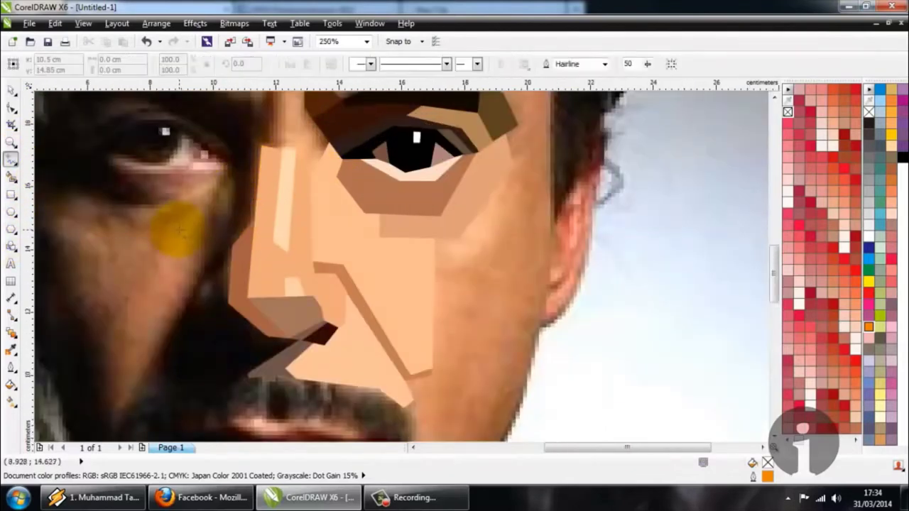
{"action": "scroll", "coordinate": [211, 266], "scroll_direction": "down", "scroll_amount": 1}
{"action": "scroll", "coordinate": [210, 274], "scroll_direction": "up", "scroll_amount": 2}
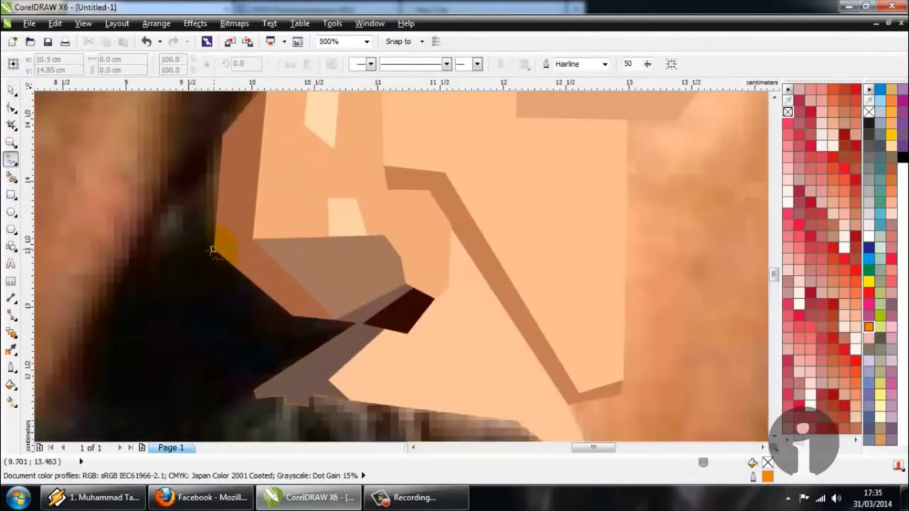
{"action": "left_click", "coordinate": [177, 250]}
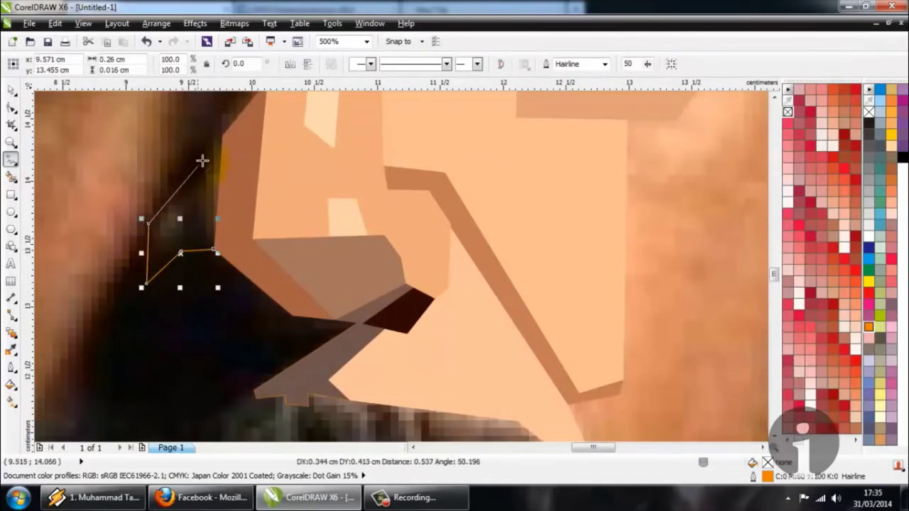
{"action": "left_click", "coordinate": [218, 140]}
Trace the large black shadow below the nose with the Freehand tool, from the brown patch's tip along the moustache and up to the narrow shadow's lower corner
{"action": "scroll", "coordinate": [183, 297], "scroll_direction": "down", "scroll_amount": 2}
{"action": "scroll", "coordinate": [205, 231], "scroll_direction": "up", "scroll_amount": 2}
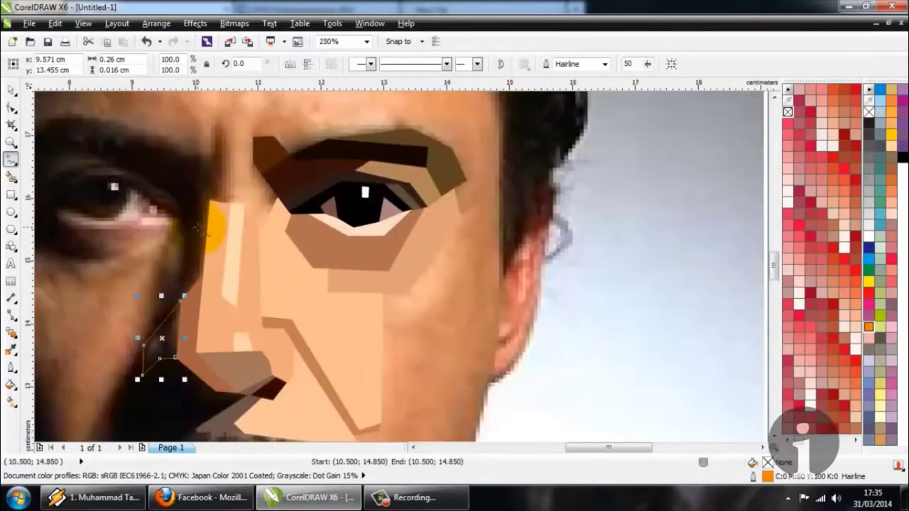
{"action": "scroll", "coordinate": [181, 266], "scroll_direction": "down", "scroll_amount": 1}
{"action": "scroll", "coordinate": [153, 357], "scroll_direction": "up", "scroll_amount": 1}
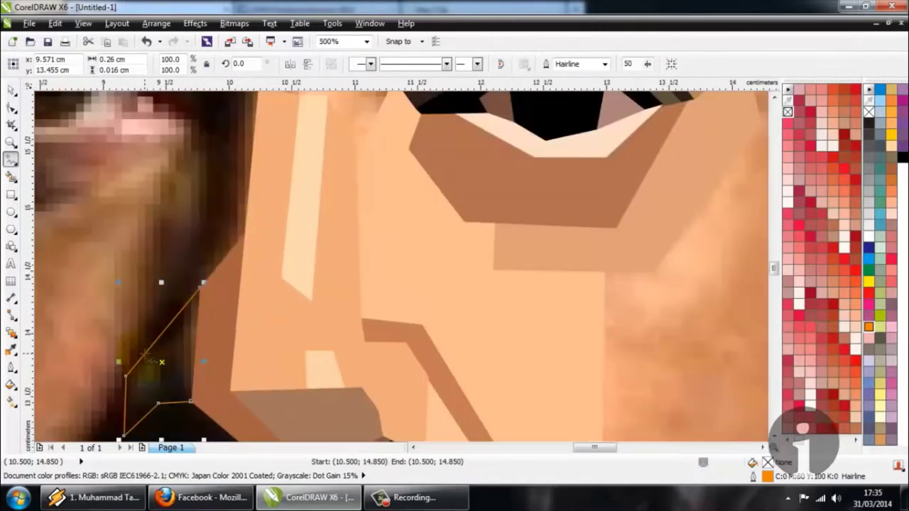
{"action": "scroll", "coordinate": [191, 293], "scroll_direction": "down", "scroll_amount": 1}
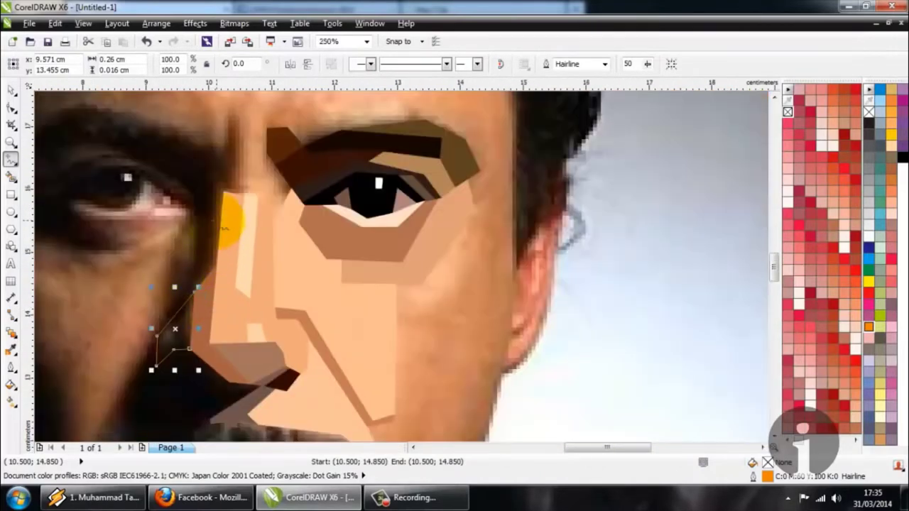
{"action": "scroll", "coordinate": [224, 229], "scroll_direction": "down", "scroll_amount": 1}
{"action": "scroll", "coordinate": [184, 395], "scroll_direction": "up", "scroll_amount": 2}
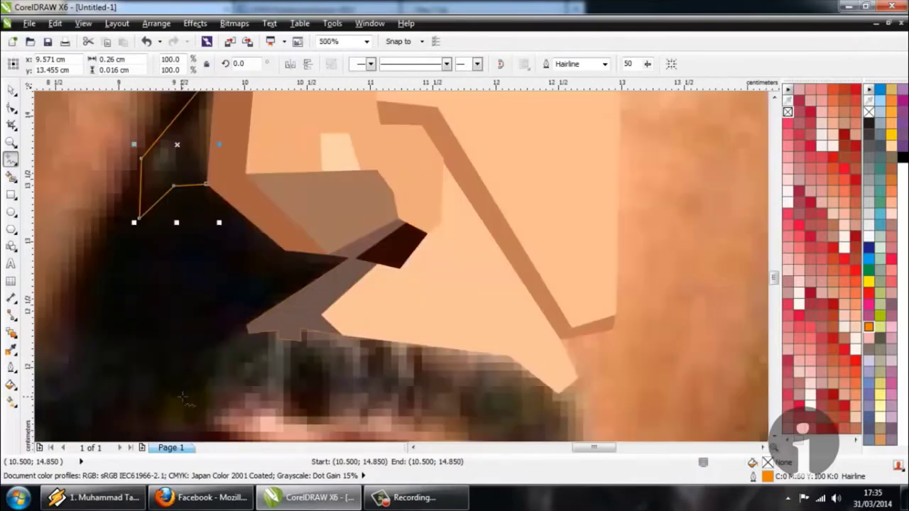
{"action": "scroll", "coordinate": [187, 369], "scroll_direction": "down", "scroll_amount": 1}
{"action": "scroll", "coordinate": [190, 350], "scroll_direction": "up", "scroll_amount": 1}
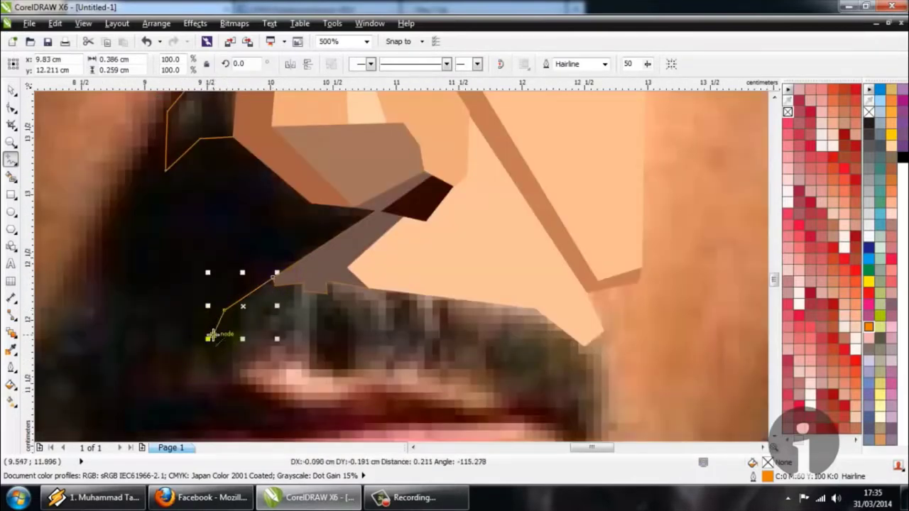
{"action": "left_click_drag", "start_coordinate": [211, 335], "coordinate": [190, 335]}
{"action": "left_click", "coordinate": [198, 315]}
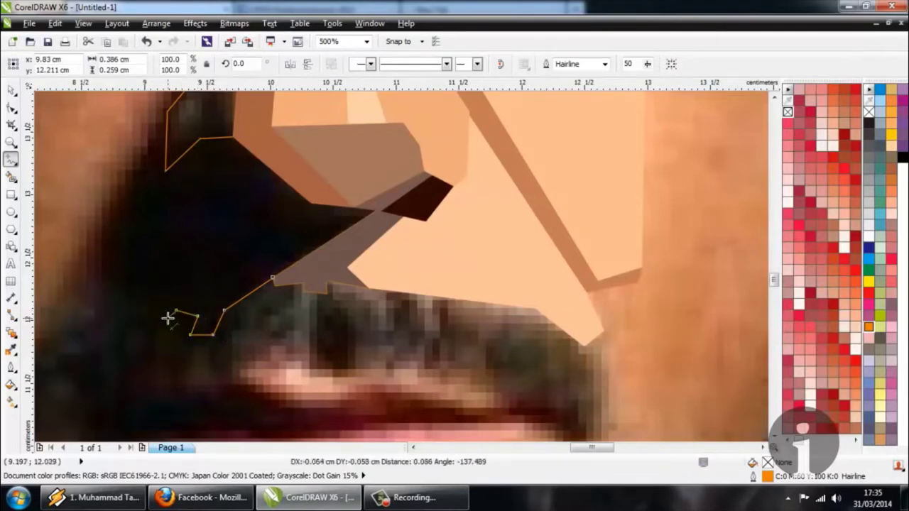
{"action": "left_click", "coordinate": [167, 318]}
{"action": "left_click", "coordinate": [90, 279]}
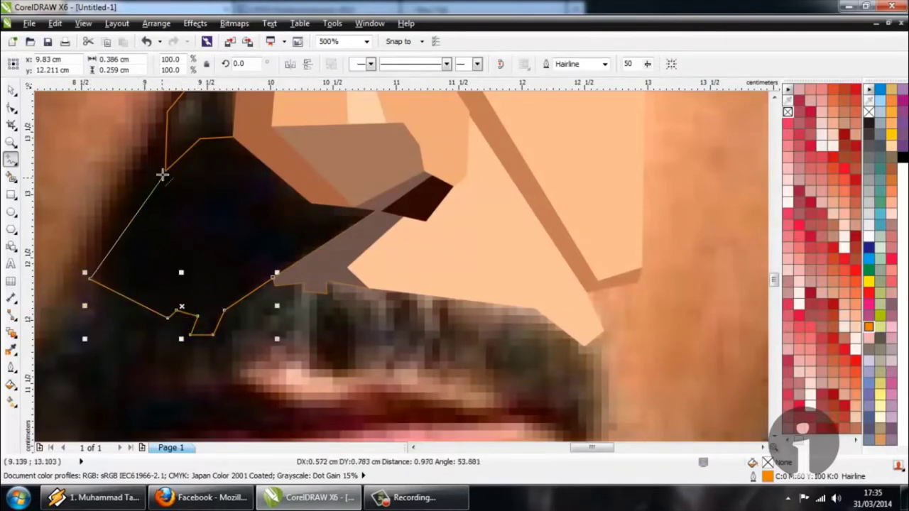
{"action": "left_click", "coordinate": [163, 173]}
Turn the narrow shadow beside the nose wing into a closed shape with Smart Fill and colour it dark brown #2A180C sampled from the photo
{"action": "scroll", "coordinate": [124, 234], "scroll_direction": "down", "scroll_amount": 2}
{"action": "scroll", "coordinate": [121, 153], "scroll_direction": "up", "scroll_amount": 2}
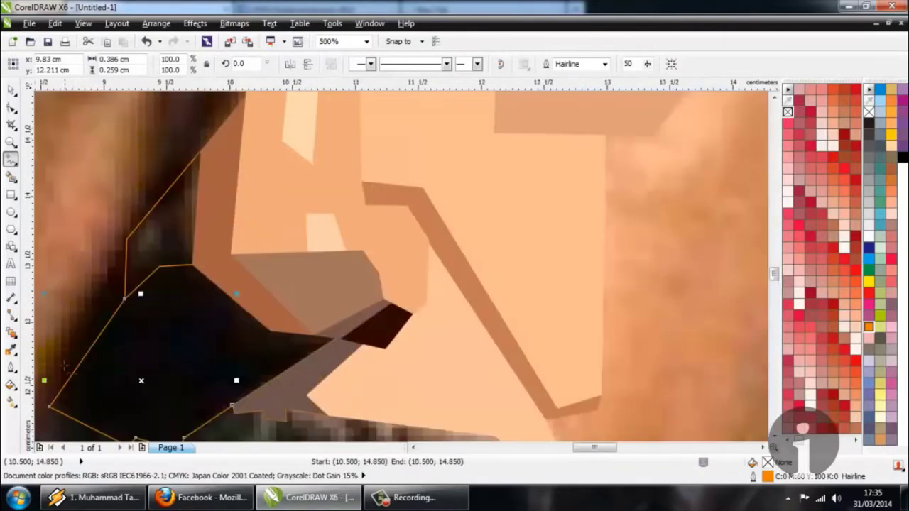
{"action": "scroll", "coordinate": [91, 354], "scroll_direction": "down", "scroll_amount": 4}
{"action": "scroll", "coordinate": [79, 387], "scroll_direction": "up", "scroll_amount": 2}
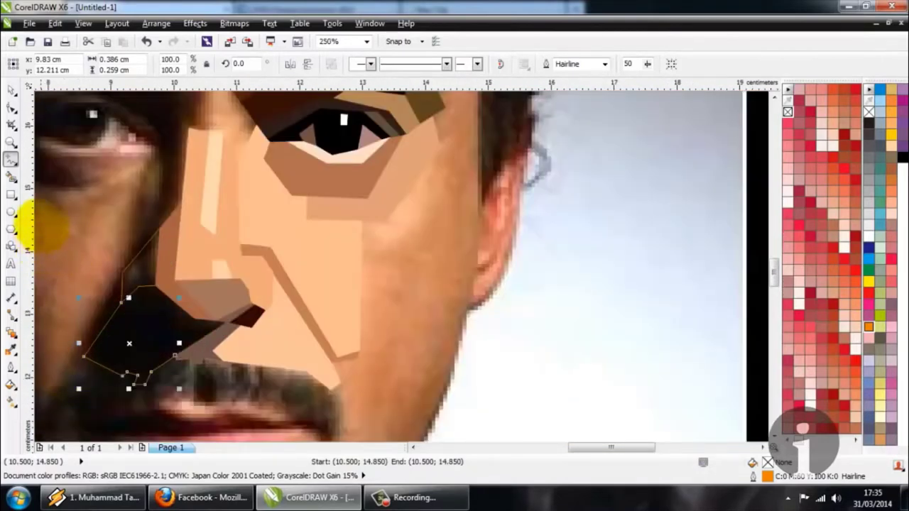
{"action": "scroll", "coordinate": [120, 245], "scroll_direction": "up", "scroll_amount": 4}
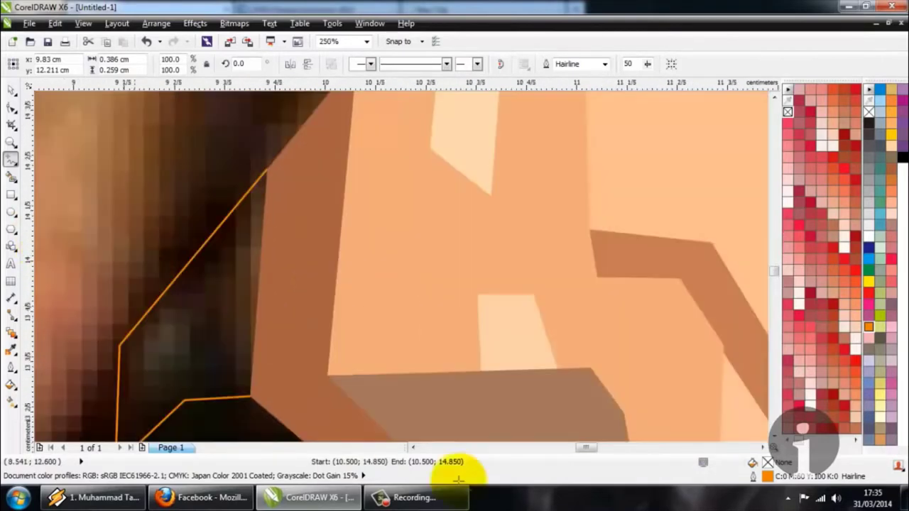
{"action": "left_click", "coordinate": [14, 348]}
{"action": "left_click", "coordinate": [221, 305]}
{"action": "left_click", "coordinate": [10, 176]}
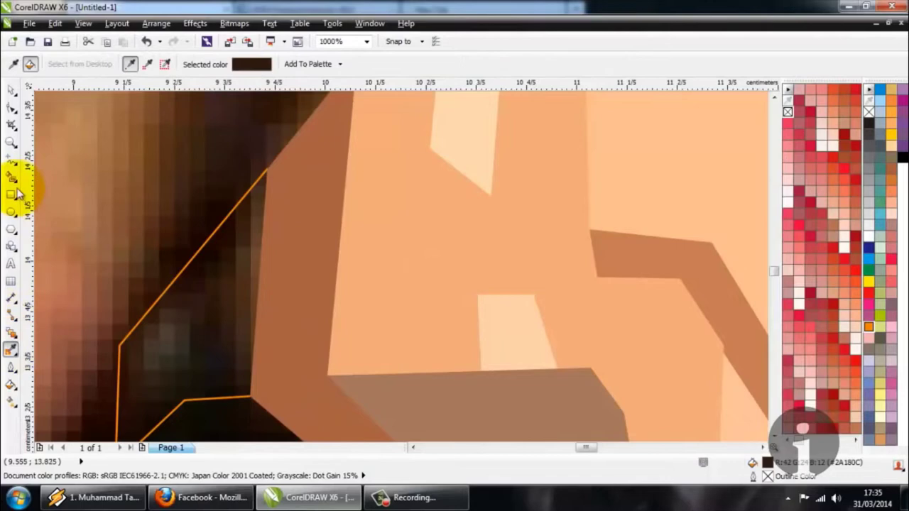
{"action": "left_click", "coordinate": [208, 313]}
{"action": "left_click", "coordinate": [11, 347]}
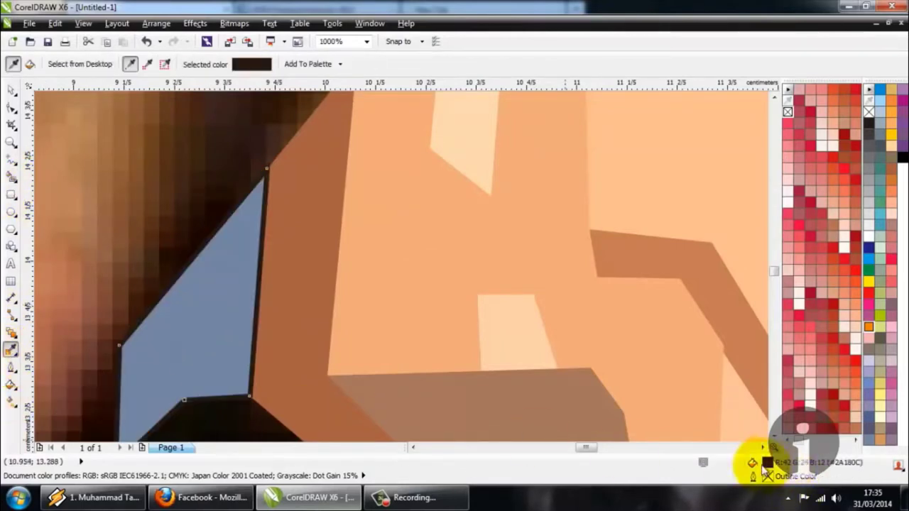
{"action": "left_click", "coordinate": [234, 270]}
Turn the large shadow below the nose into a closed shape with Smart Fill and colour it near-black #060608 sampled from the photo
{"action": "scroll", "coordinate": [242, 273], "scroll_direction": "down", "scroll_amount": 4}
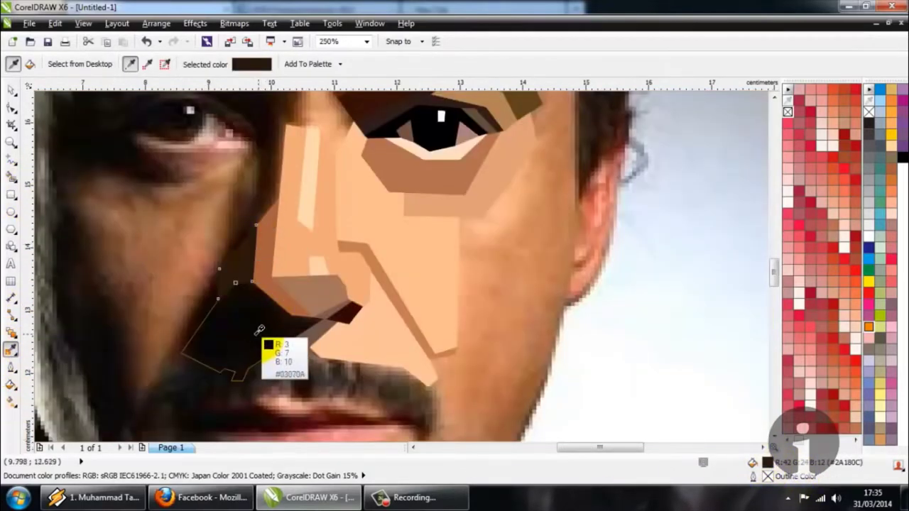
{"action": "left_click", "coordinate": [11, 178]}
{"action": "left_click", "coordinate": [239, 331]}
{"action": "left_click", "coordinate": [11, 348]}
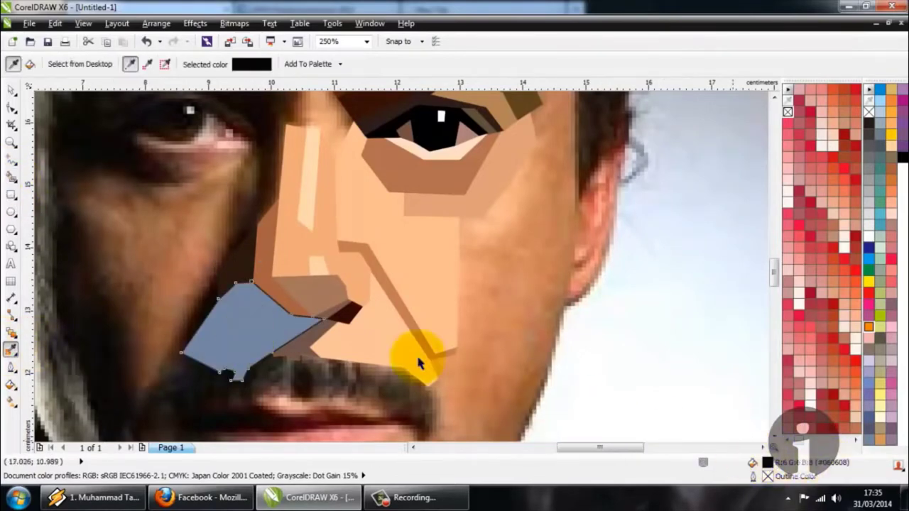
{"action": "left_click", "coordinate": [227, 319]}
Select all the traced pieces of the face together and remove their outlines
{"action": "scroll", "coordinate": [284, 334], "scroll_direction": "down", "scroll_amount": 3}
{"action": "left_click", "coordinate": [11, 89]}
{"action": "mouse_move", "coordinate": [66, 110]}
{"action": "left_mouse_down"}
{"action": "mouse_move", "coordinate": [459, 393]}
{"action": "mouse_move", "coordinate": [496, 384]}
{"action": "left_mouse_up"}
{"action": "left_click", "coordinate": [562, 193]}
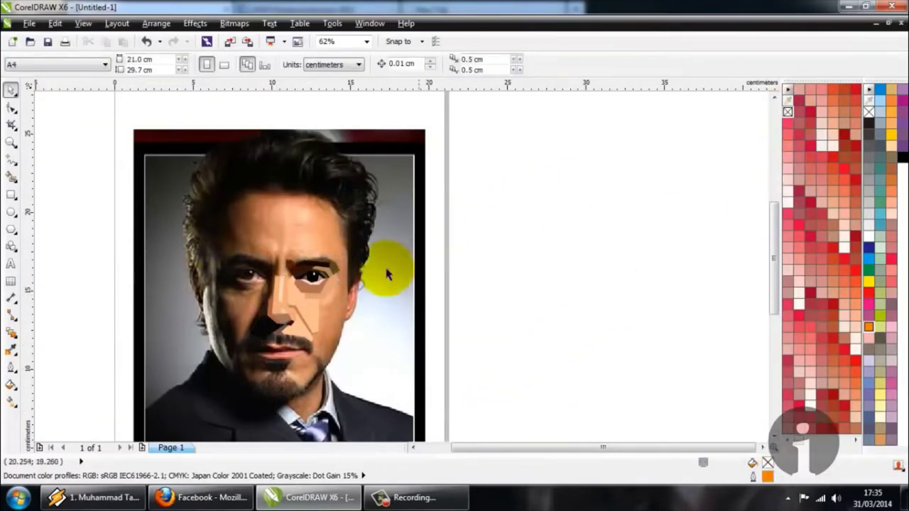
{"action": "scroll", "coordinate": [280, 359], "scroll_direction": "up", "scroll_amount": 2}
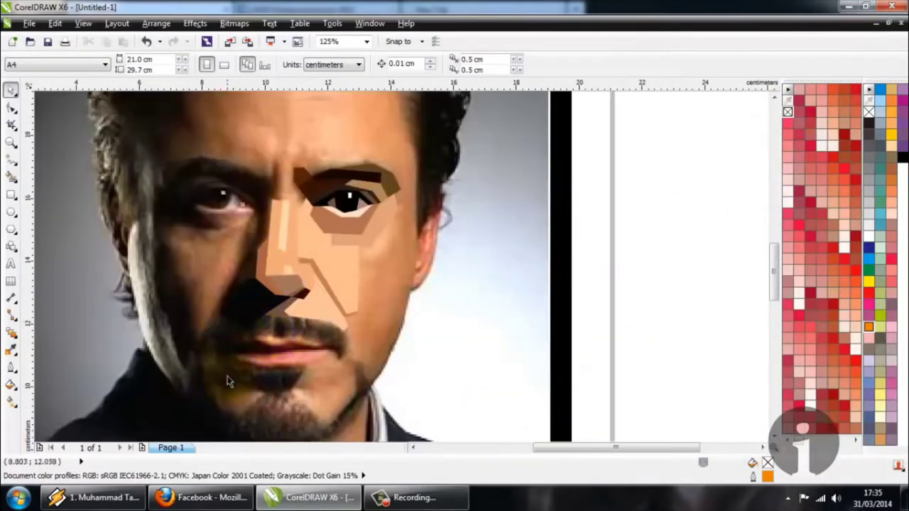
{"action": "scroll", "coordinate": [274, 261], "scroll_direction": "down", "scroll_amount": 1}
{"action": "scroll", "coordinate": [270, 255], "scroll_direction": "up", "scroll_amount": 2}
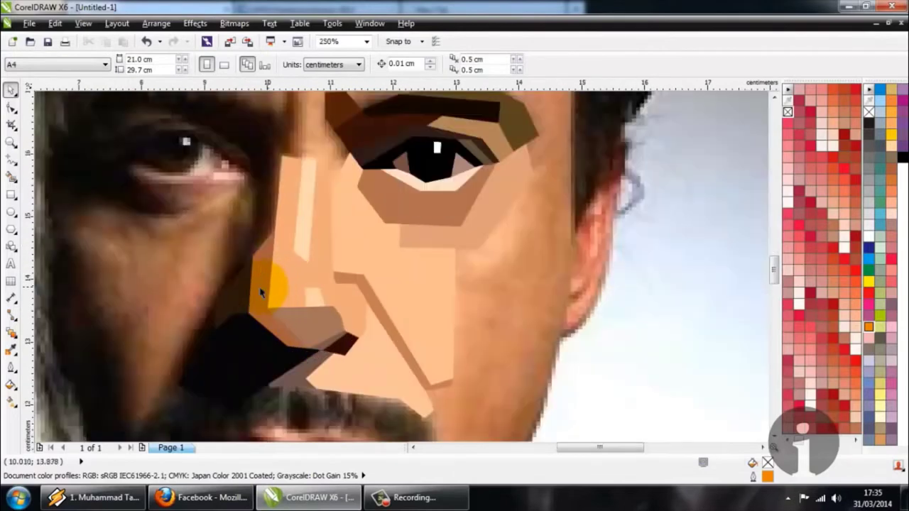
{"action": "left_click", "coordinate": [10, 159]}
{"action": "scroll", "coordinate": [203, 257], "scroll_direction": "down", "scroll_amount": 2}
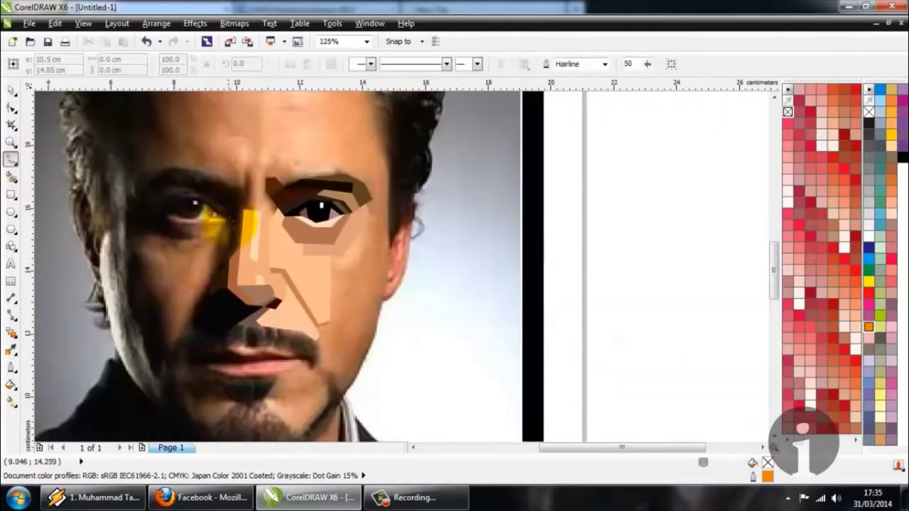
{"action": "scroll", "coordinate": [228, 213], "scroll_direction": "up", "scroll_amount": 2}
{"action": "scroll", "coordinate": [262, 215], "scroll_direction": "up", "scroll_amount": 2}
{"action": "scroll", "coordinate": [260, 206], "scroll_direction": "down", "scroll_amount": 3}
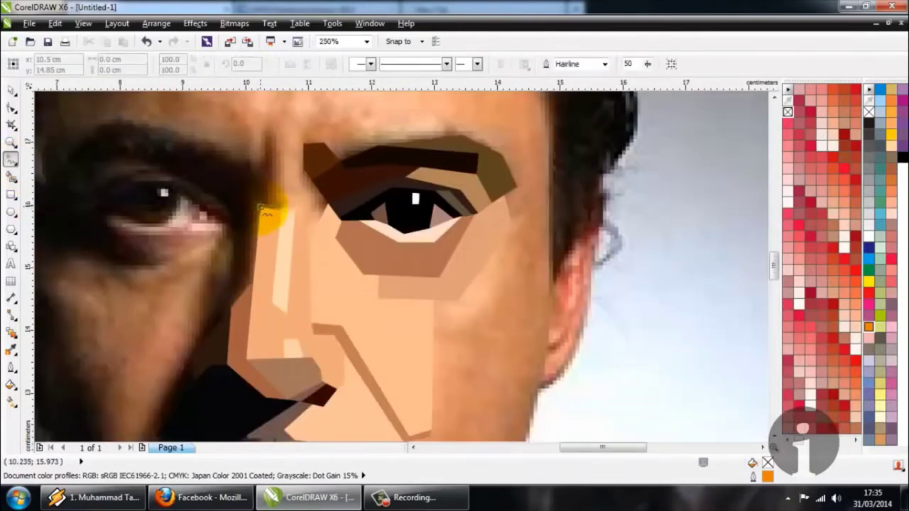
{"action": "scroll", "coordinate": [269, 170], "scroll_direction": "up", "scroll_amount": 1}
{"action": "left_click", "coordinate": [281, 211]}
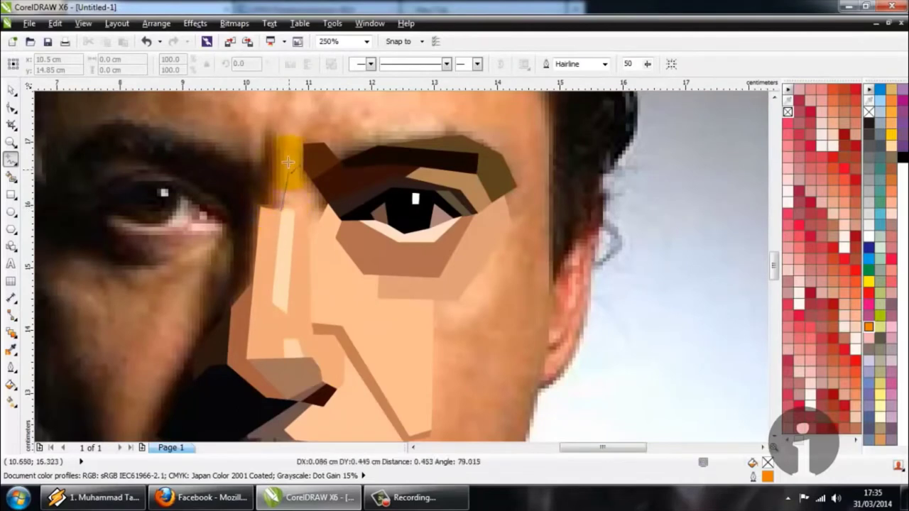
{"action": "left_click", "coordinate": [280, 135]}
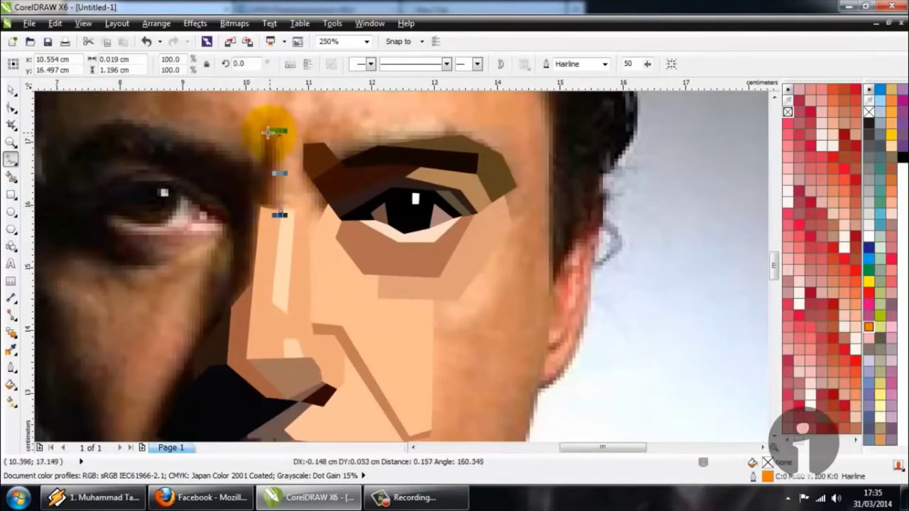
{"action": "left_click", "coordinate": [265, 132]}
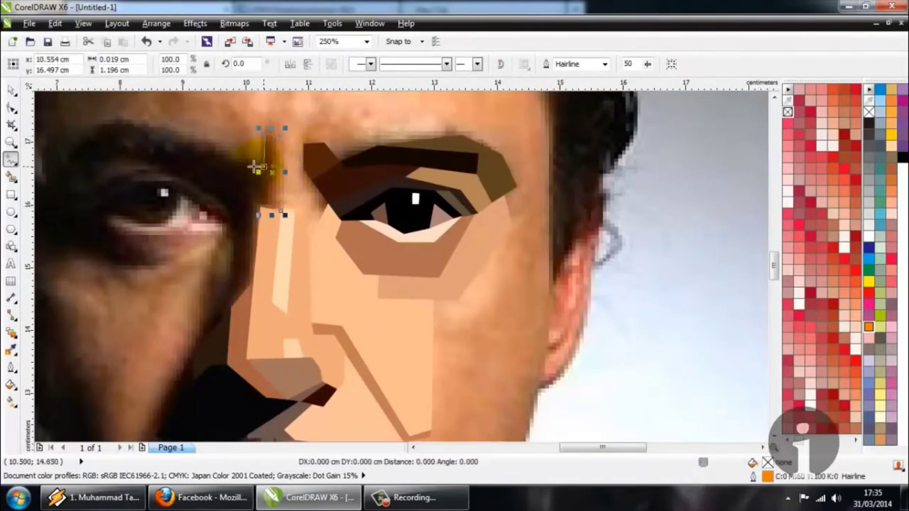
{"action": "left_click", "coordinate": [245, 169]}
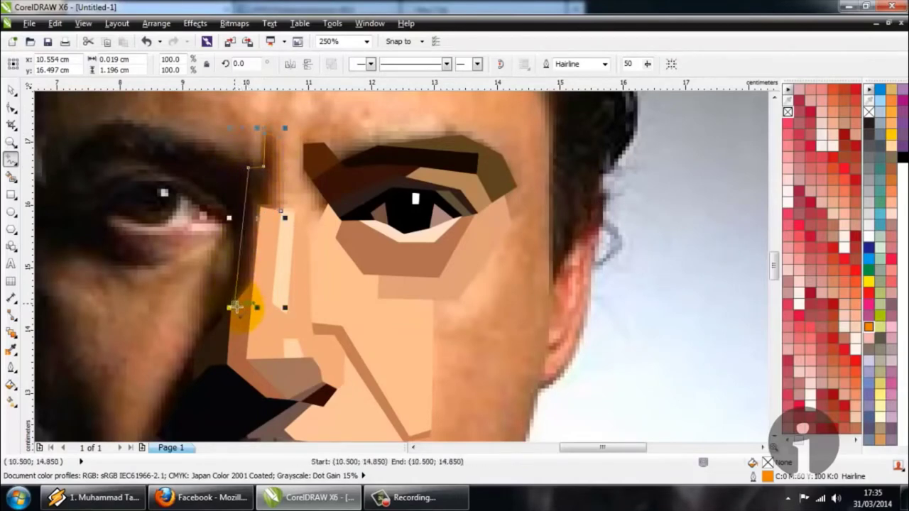
{"action": "key", "text": "Escape"}
{"action": "left_click", "coordinate": [245, 305]}
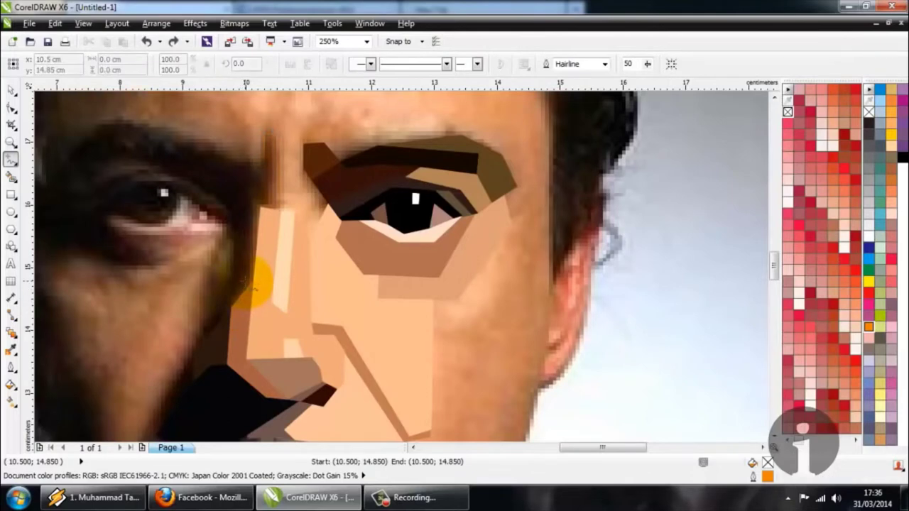
Trace the eyebrow on the face's shadowed side and the dark strip along the nose bridge with the Freehand tool, separating them with a line
{"action": "scroll", "coordinate": [251, 283], "scroll_direction": "up", "scroll_amount": 1}
{"action": "scroll", "coordinate": [251, 282], "scroll_direction": "down", "scroll_amount": 1}
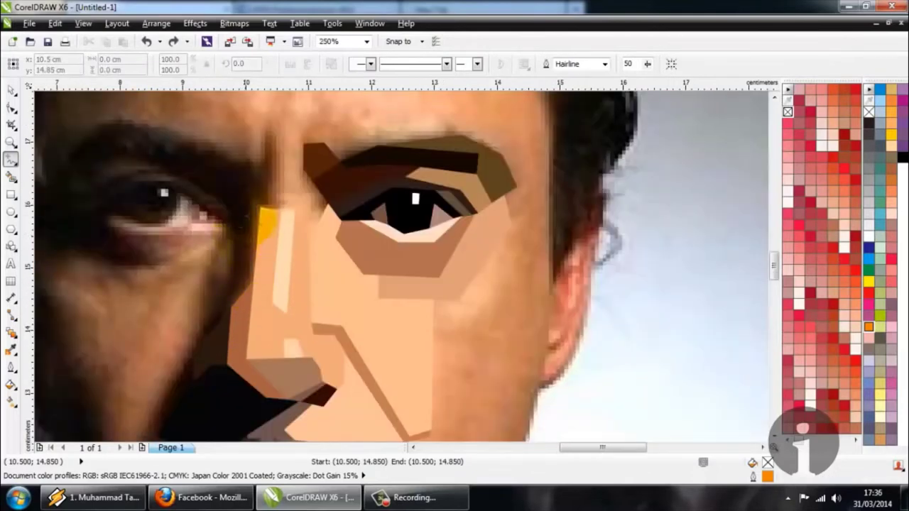
{"action": "left_click", "coordinate": [230, 307]}
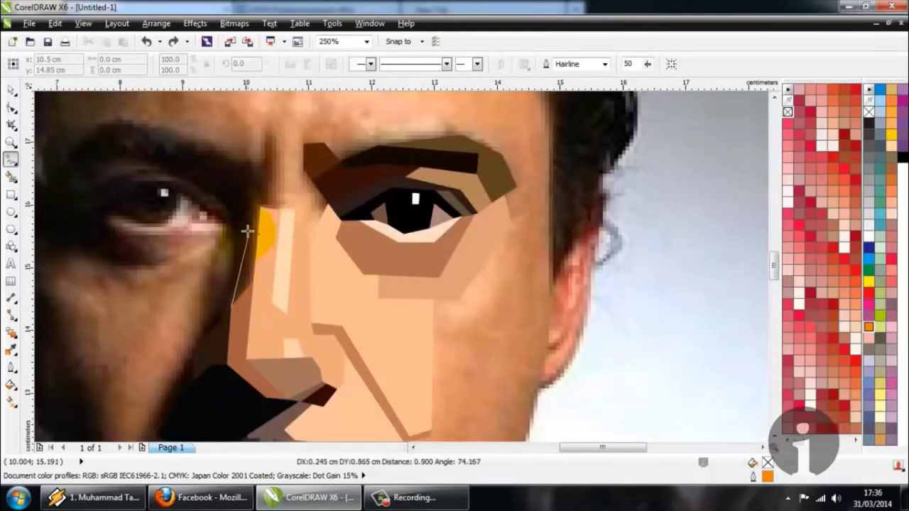
{"action": "left_click", "coordinate": [233, 211]}
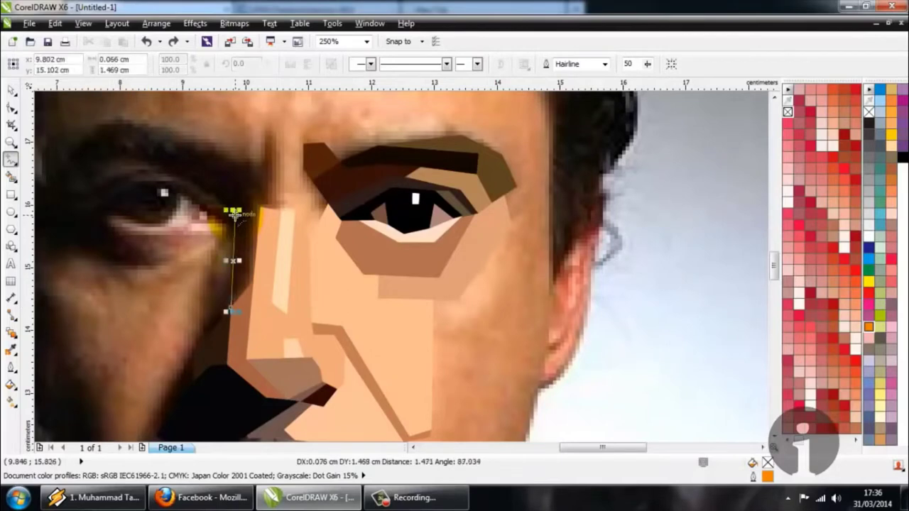
{"action": "left_click", "coordinate": [168, 167]}
{"action": "left_click", "coordinate": [119, 157]}
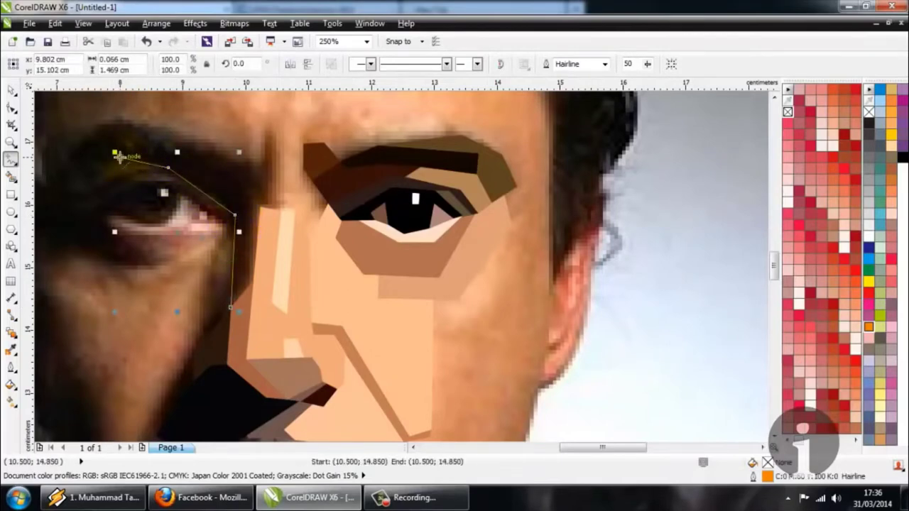
{"action": "left_click", "coordinate": [93, 168]}
{"action": "left_click", "coordinate": [70, 155]}
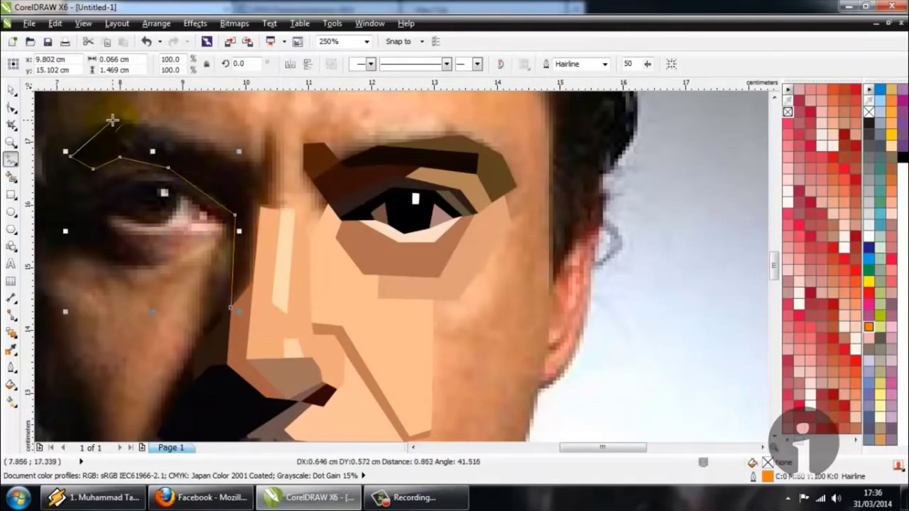
{"action": "left_click", "coordinate": [112, 120]}
{"action": "left_click", "coordinate": [250, 160]}
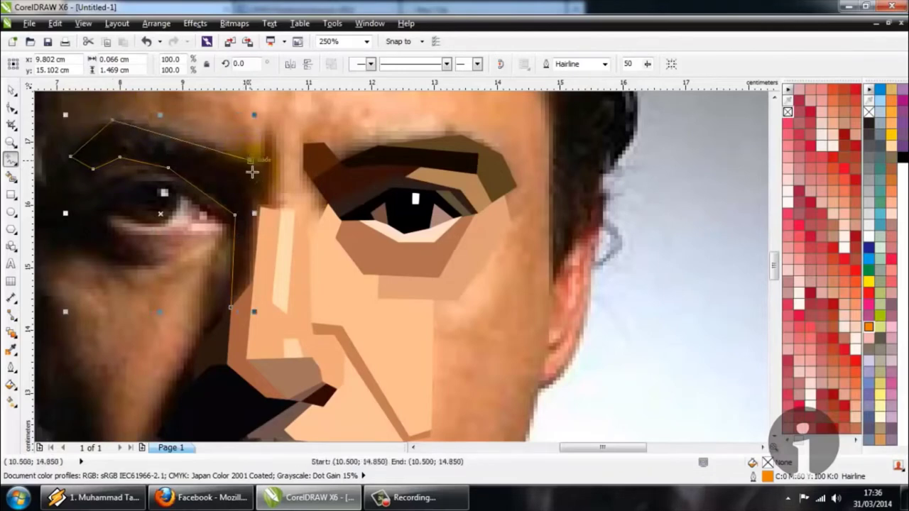
{"action": "left_click", "coordinate": [259, 205]}
{"action": "left_click", "coordinate": [235, 214]}
{"action": "left_click", "coordinate": [235, 214]}
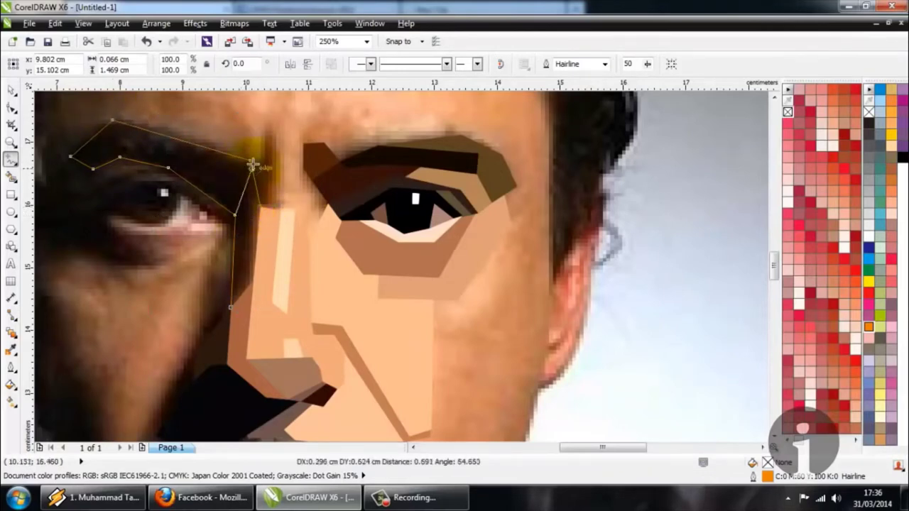
Turn the strip between the shadowed eye and the nose bridge into a closed shape with Smart Fill and colour it dark brown #34180A
{"action": "left_click", "coordinate": [11, 349]}
{"action": "left_click", "coordinate": [11, 176]}
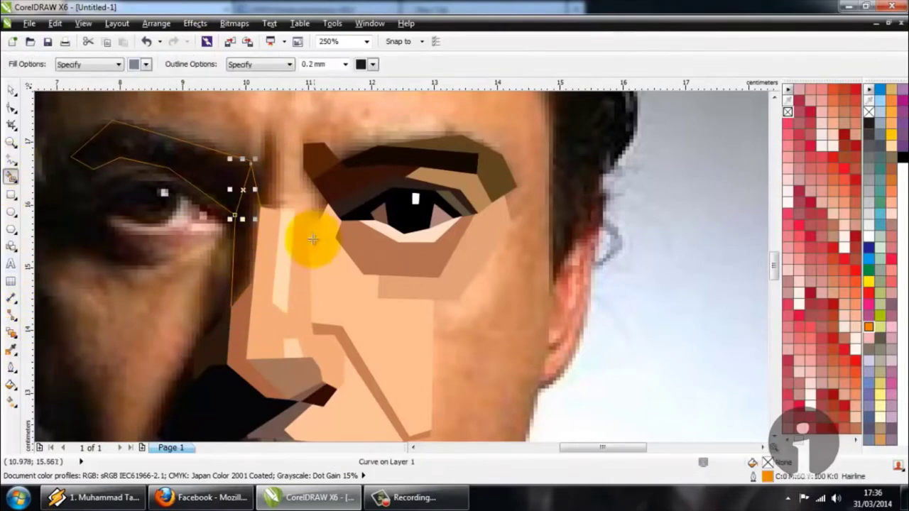
{"action": "left_click", "coordinate": [235, 244]}
{"action": "left_click", "coordinate": [11, 350]}
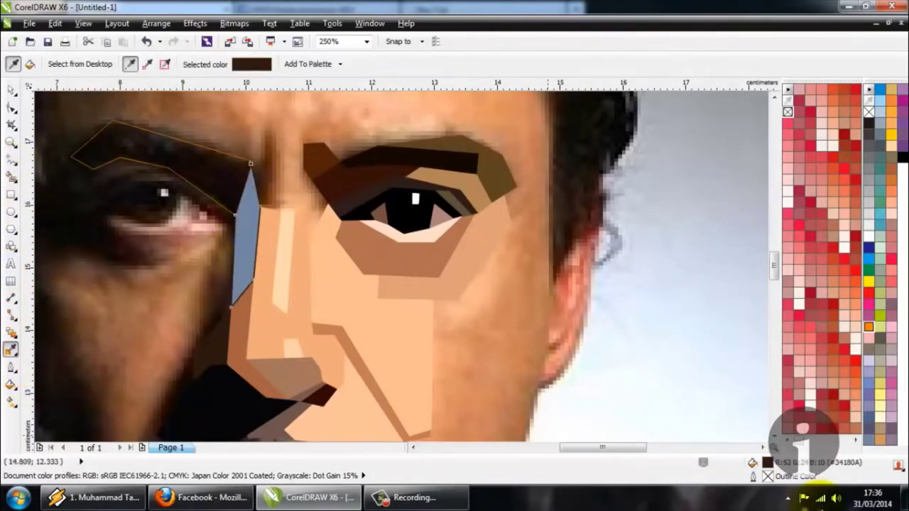
{"action": "left_click", "coordinate": [243, 231]}
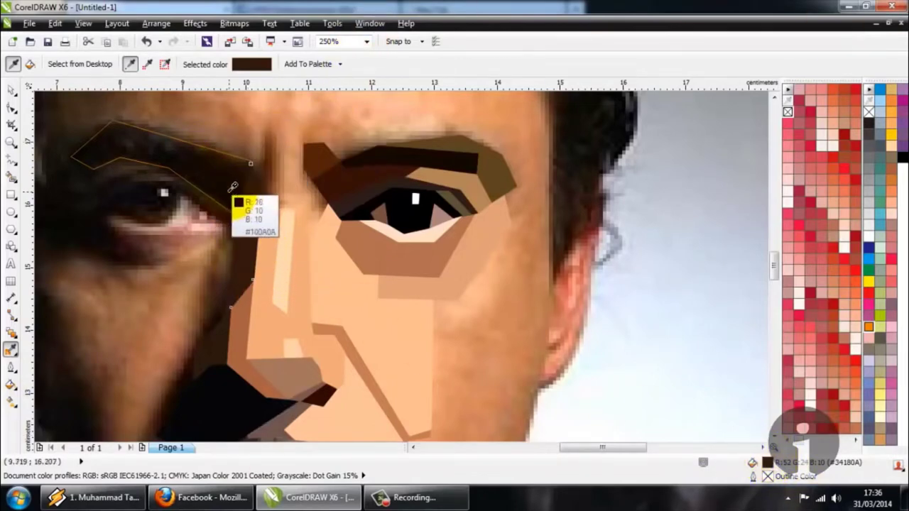
Turn the shadowed side's eyebrow into a closed shape with Smart Fill, coloured near-black #100A0A sampled from the photo and without an outline
{"action": "left_click", "coordinate": [10, 176]}
{"action": "left_click", "coordinate": [146, 157]}
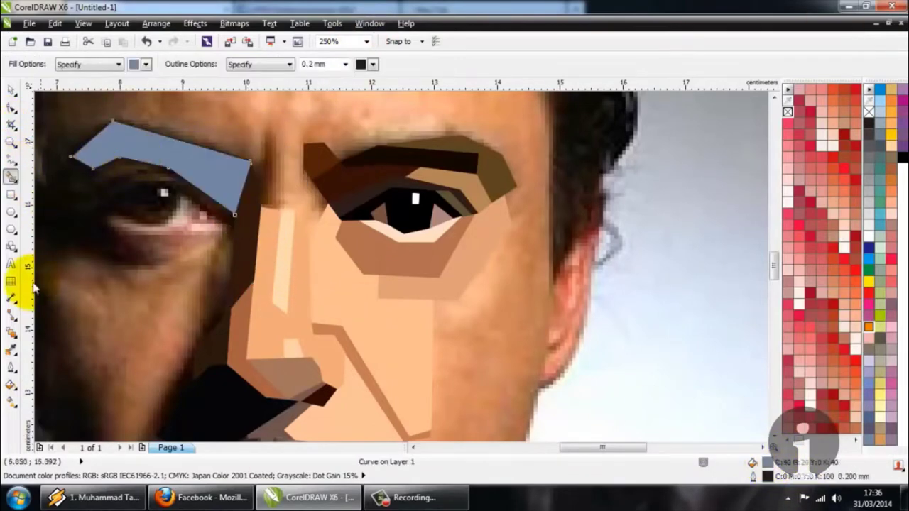
{"action": "left_click", "coordinate": [11, 349]}
{"action": "scroll", "coordinate": [122, 186], "scroll_direction": "up", "scroll_amount": 2}
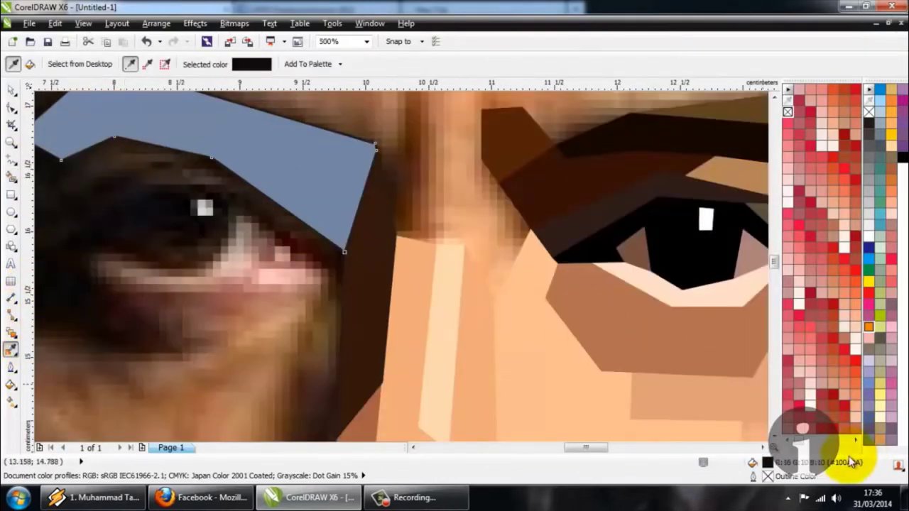
{"action": "left_click", "coordinate": [297, 186]}
Trace the dark frown crease between the brows with the Freehand tool, from the eyebrow's inner corner up and down to the nose bridge highlight
{"action": "scroll", "coordinate": [291, 184], "scroll_direction": "down", "scroll_amount": 4}
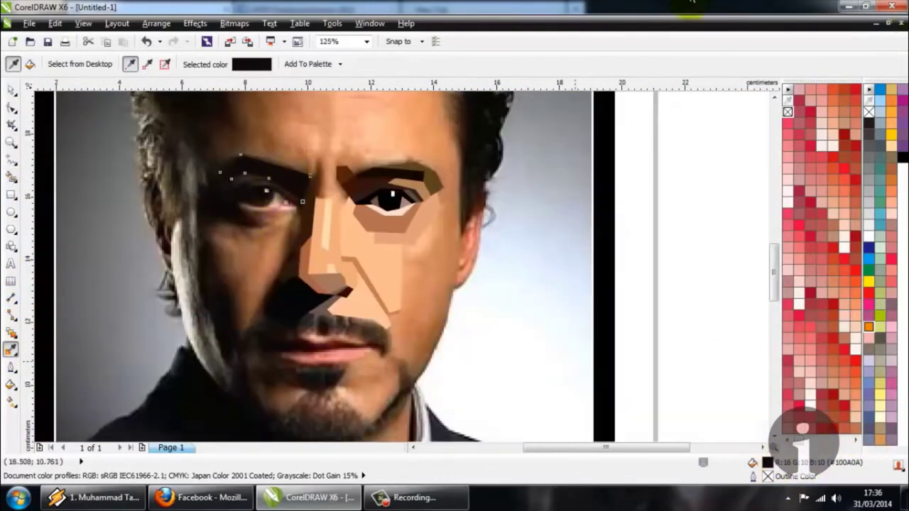
{"action": "scroll", "coordinate": [320, 188], "scroll_direction": "up", "scroll_amount": 2}
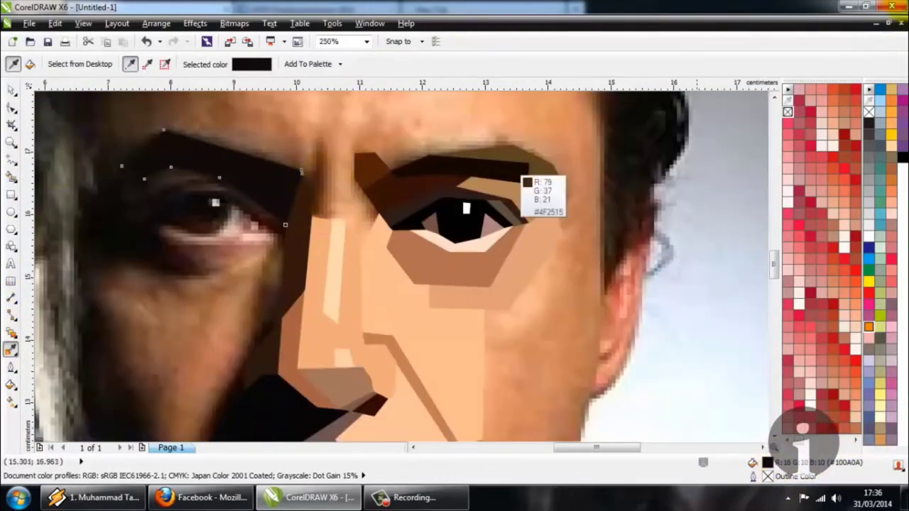
{"action": "left_click", "coordinate": [10, 160]}
{"action": "scroll", "coordinate": [291, 174], "scroll_direction": "up", "scroll_amount": 2}
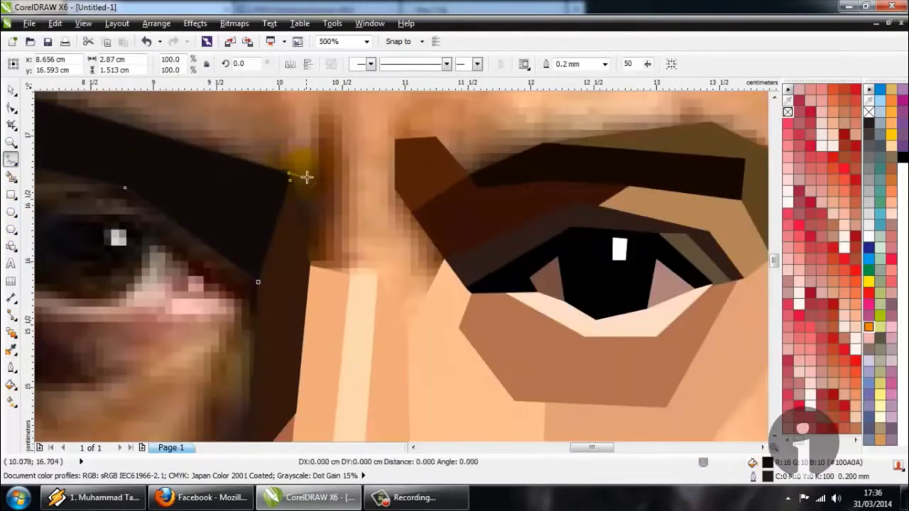
{"action": "double_click", "coordinate": [312, 121]}
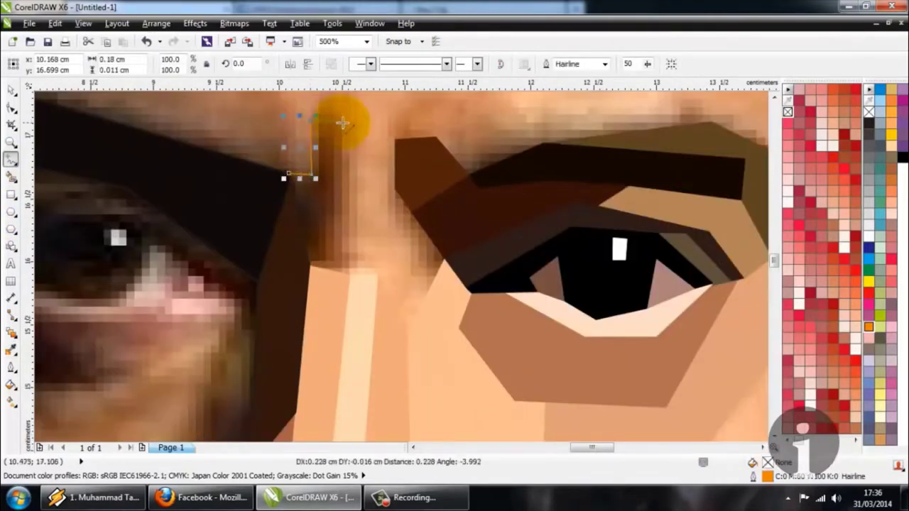
{"action": "double_click", "coordinate": [342, 122]}
{"action": "double_click", "coordinate": [350, 273]}
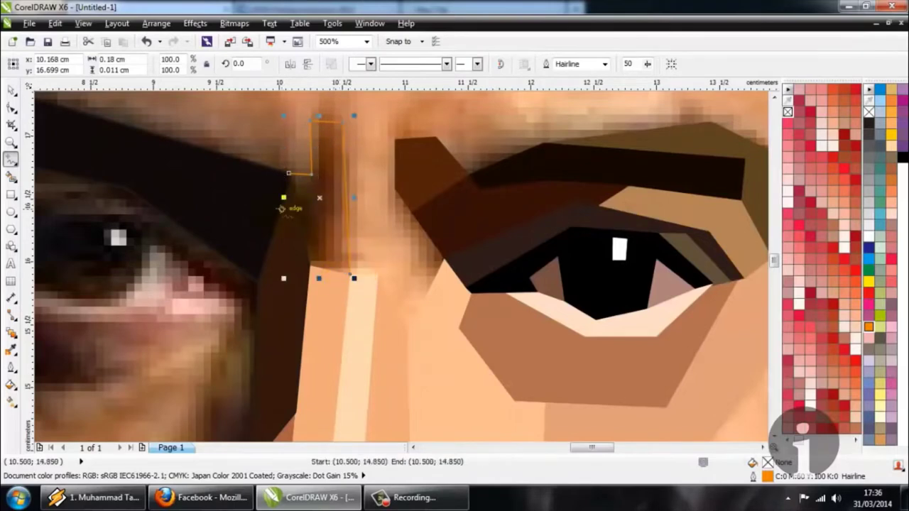
Turn the frown crease into a closed shape with Smart Fill and colour it brown #492211 sampled from the photo
{"action": "scroll", "coordinate": [284, 213], "scroll_direction": "down", "scroll_amount": 2}
{"action": "left_click", "coordinate": [10, 343]}
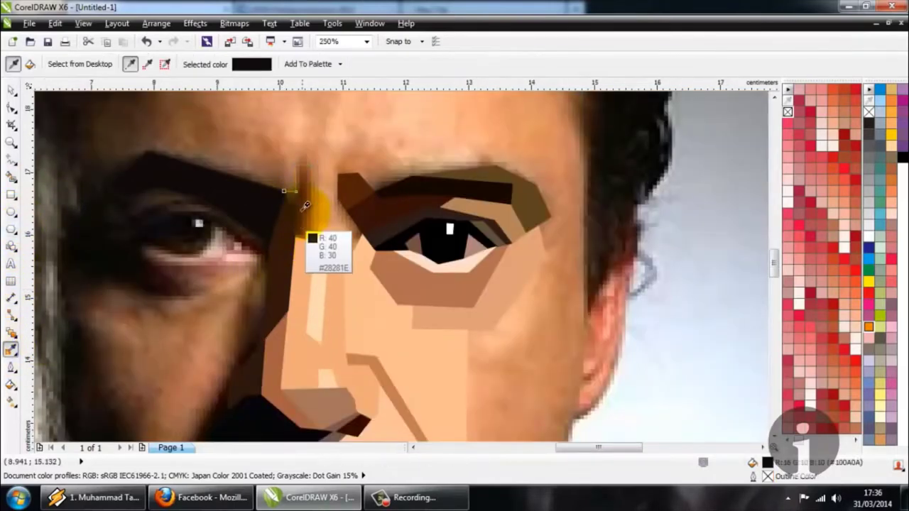
{"action": "left_click", "coordinate": [319, 240]}
{"action": "left_click", "coordinate": [11, 176]}
{"action": "left_click", "coordinate": [312, 220]}
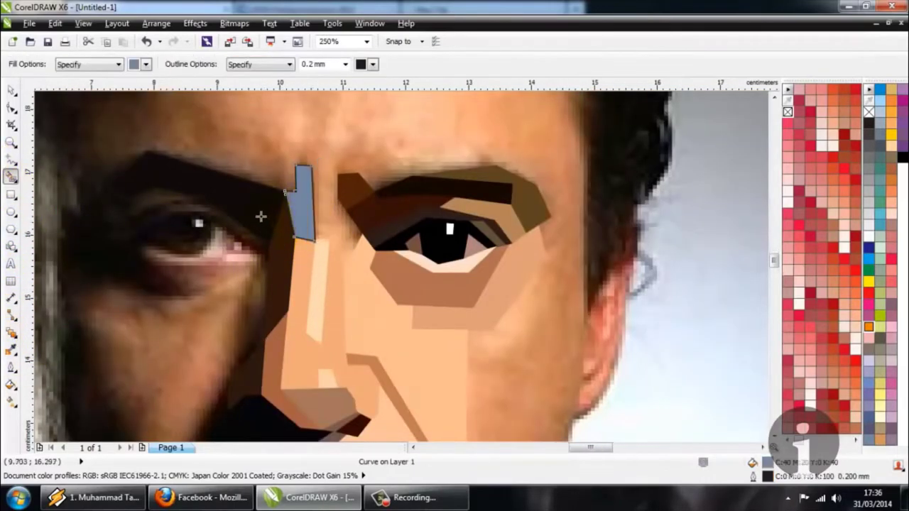
{"action": "scroll", "coordinate": [260, 213], "scroll_direction": "up", "scroll_amount": 2}
{"action": "left_click", "coordinate": [11, 349]}
{"action": "left_click", "coordinate": [553, 442]}
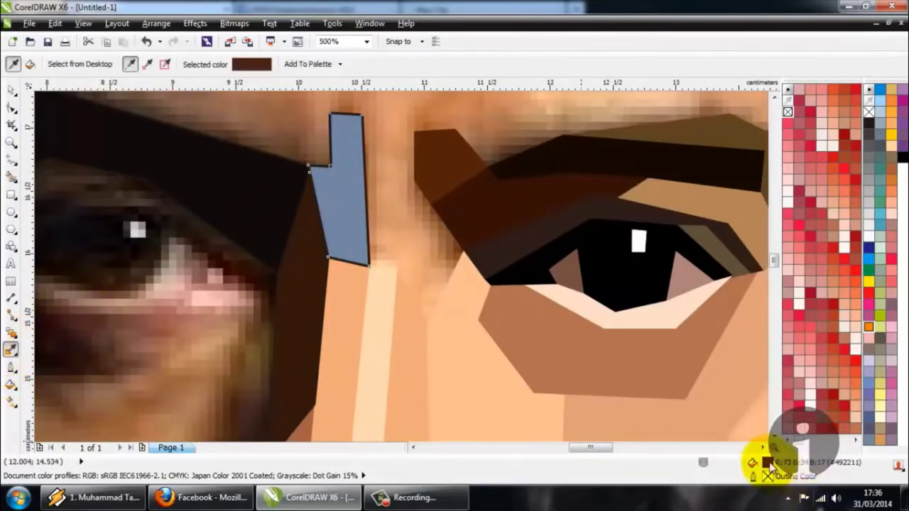
{"action": "left_click_drag", "start_coordinate": [766, 463], "coordinate": [333, 229]}
Draw a Freehand line about 0.46 cm wide from the frown crease's upper corner to the inner corner of the lit eyebrow
{"action": "scroll", "coordinate": [321, 219], "scroll_direction": "down", "scroll_amount": 2}
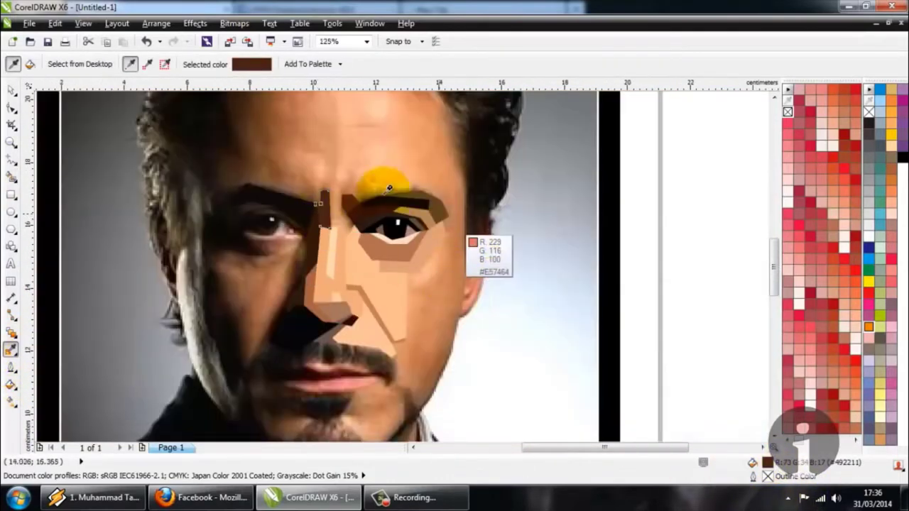
{"action": "scroll", "coordinate": [397, 207], "scroll_direction": "up", "scroll_amount": 1}
{"action": "left_click", "coordinate": [11, 159]}
{"action": "left_click", "coordinate": [282, 186]}
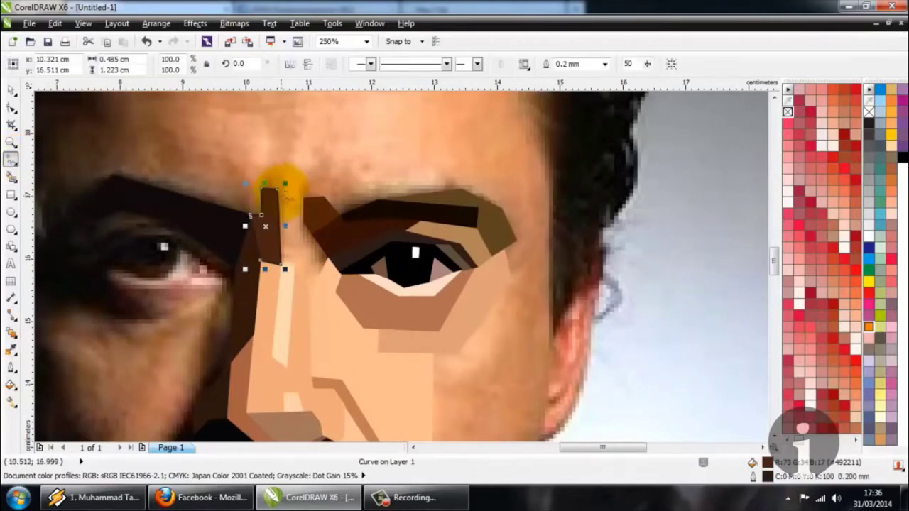
{"action": "left_click", "coordinate": [306, 194]}
{"action": "scroll", "coordinate": [334, 255], "scroll_direction": "up", "scroll_amount": 1}
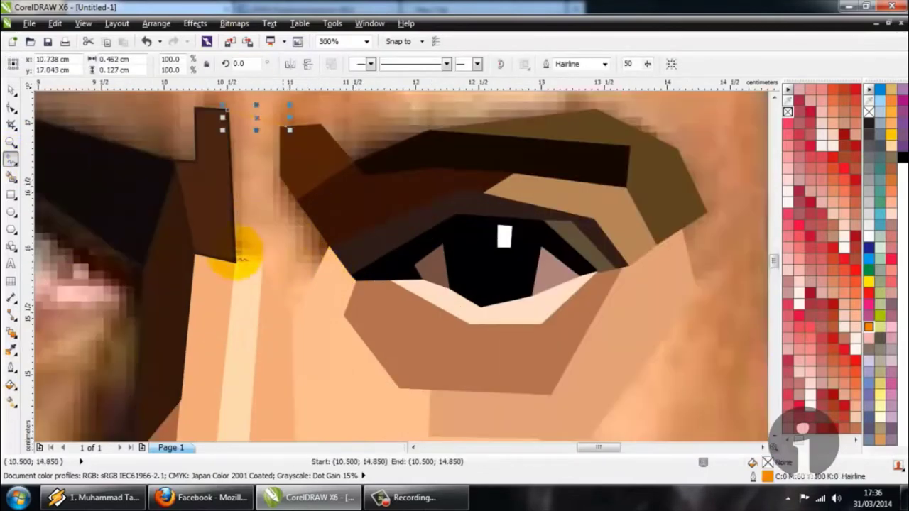
Turn the area between the frown crease and the lit eye into a closed shape with Smart Fill, coloured tan #DB9A70 sampled from the photo
{"action": "left_click", "coordinate": [11, 349]}
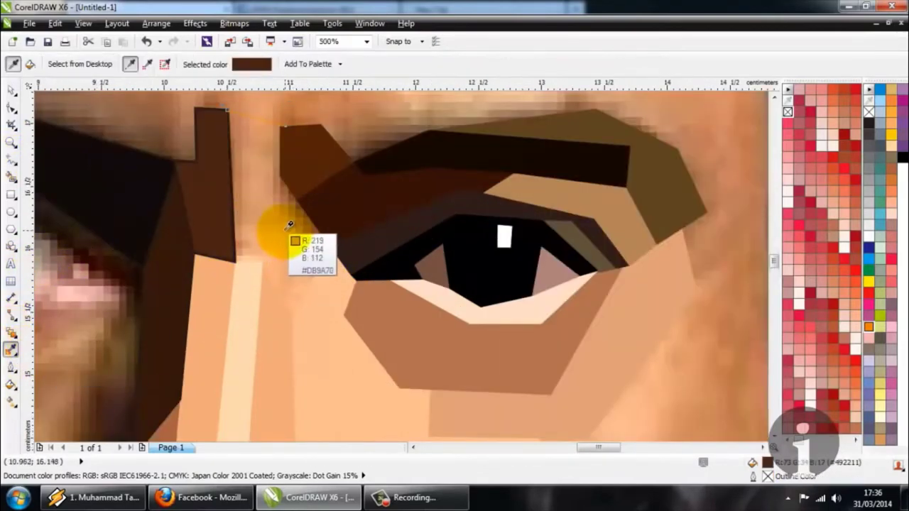
{"action": "left_click", "coordinate": [278, 227]}
{"action": "left_click", "coordinate": [11, 176]}
{"action": "left_click", "coordinate": [300, 239]}
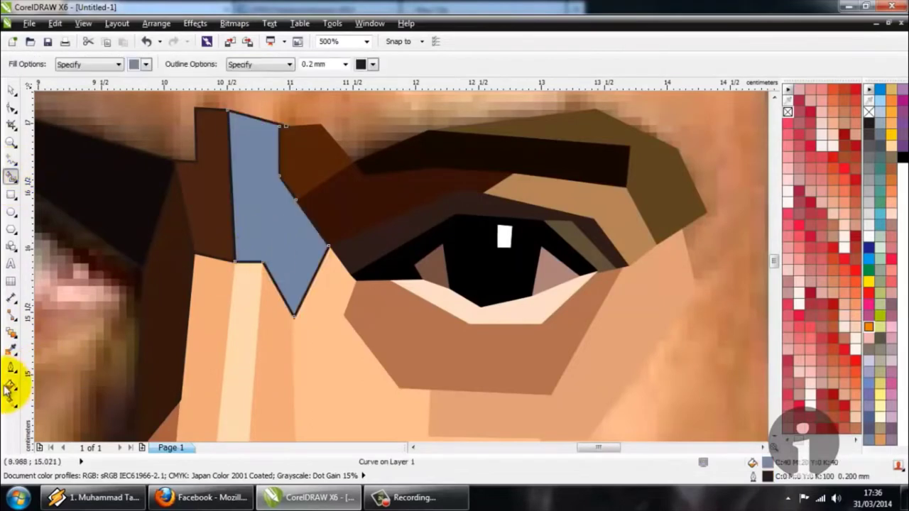
{"action": "left_click", "coordinate": [11, 351]}
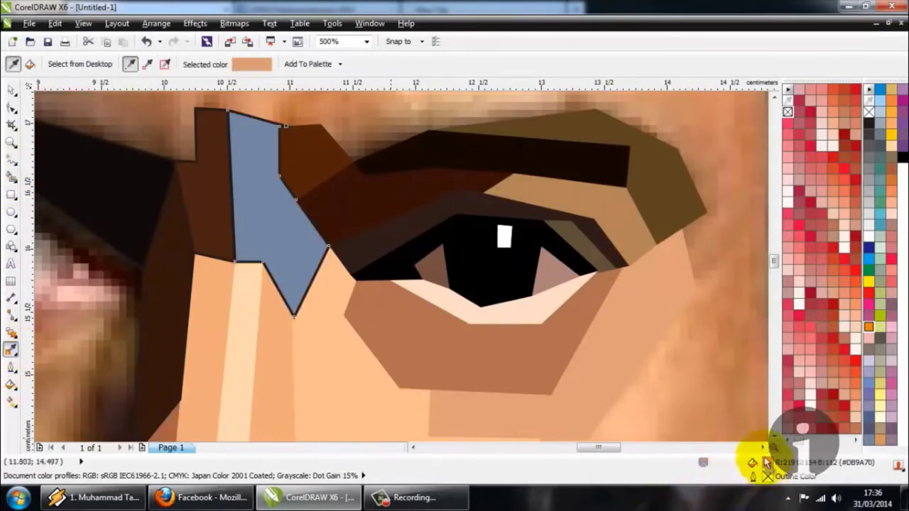
{"action": "left_click", "coordinate": [287, 220]}
Trace the moustache's outer end with the Freehand tool, from the tip of the cheek shape down and around to the corner of the mouth
{"action": "scroll", "coordinate": [264, 142], "scroll_direction": "down", "scroll_amount": 4}
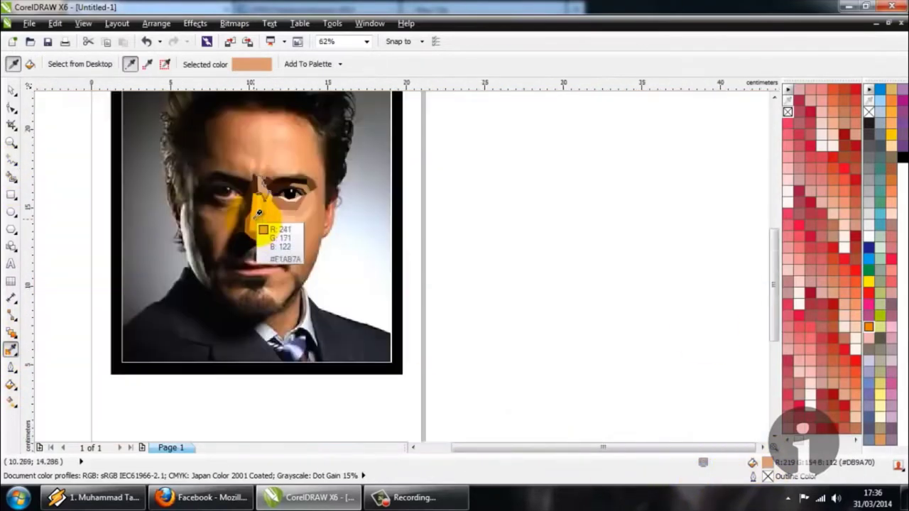
{"action": "scroll", "coordinate": [256, 213], "scroll_direction": "up", "scroll_amount": 2}
{"action": "scroll", "coordinate": [227, 206], "scroll_direction": "down", "scroll_amount": 1}
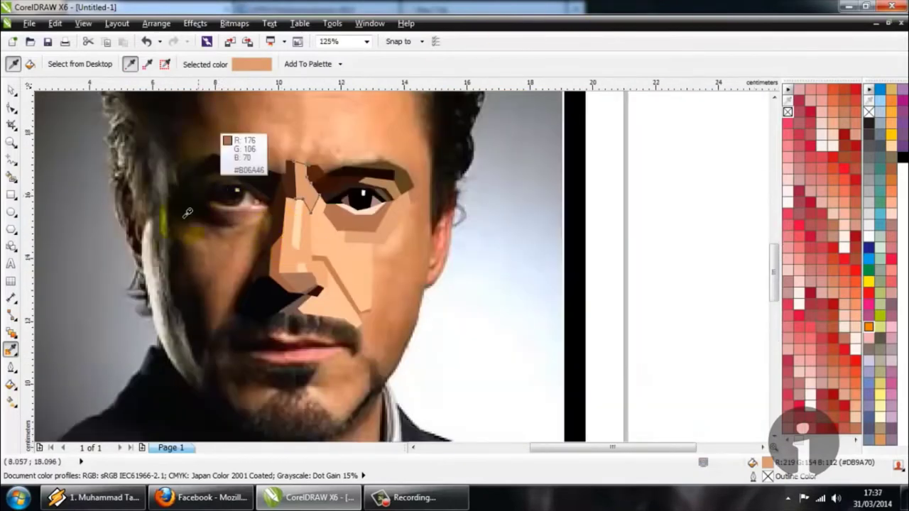
{"action": "scroll", "coordinate": [304, 359], "scroll_direction": "up", "scroll_amount": 1}
{"action": "scroll", "coordinate": [376, 323], "scroll_direction": "down", "scroll_amount": 1}
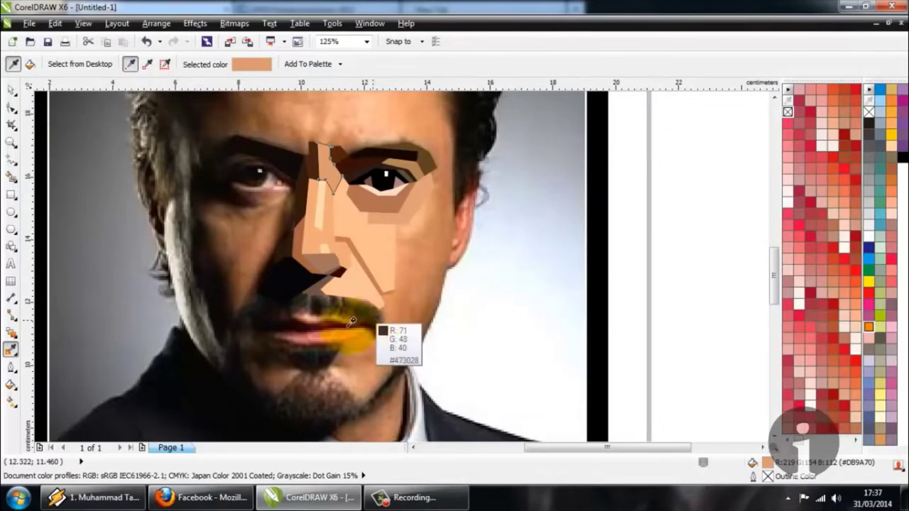
{"action": "scroll", "coordinate": [341, 380], "scroll_direction": "up", "scroll_amount": 1}
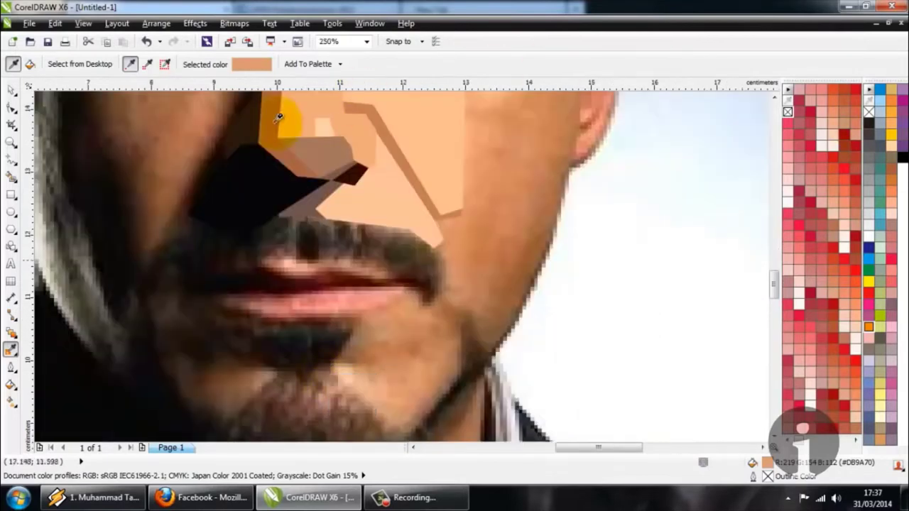
{"action": "left_click", "coordinate": [16, 163]}
{"action": "scroll", "coordinate": [403, 278], "scroll_direction": "down", "scroll_amount": 1}
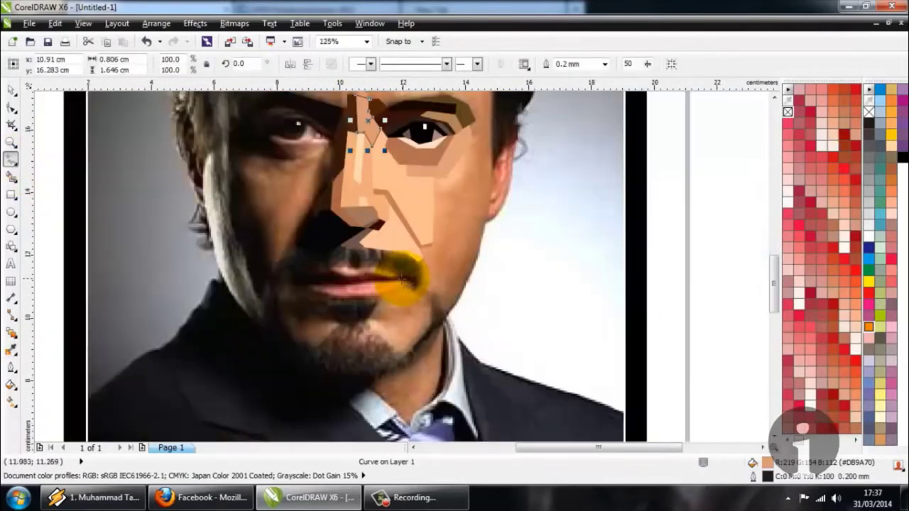
{"action": "scroll", "coordinate": [402, 286], "scroll_direction": "up", "scroll_amount": 1}
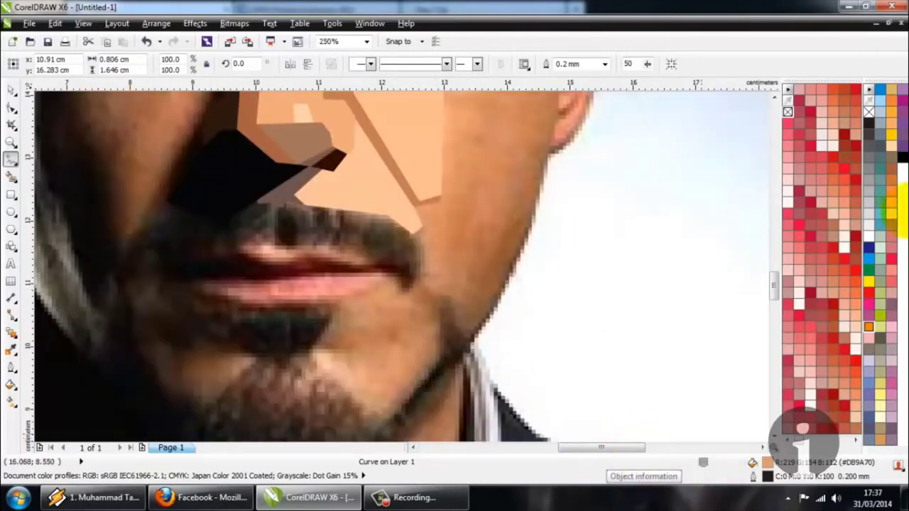
{"action": "scroll", "coordinate": [313, 286], "scroll_direction": "down", "scroll_amount": 1}
{"action": "scroll", "coordinate": [362, 266], "scroll_direction": "up", "scroll_amount": 1}
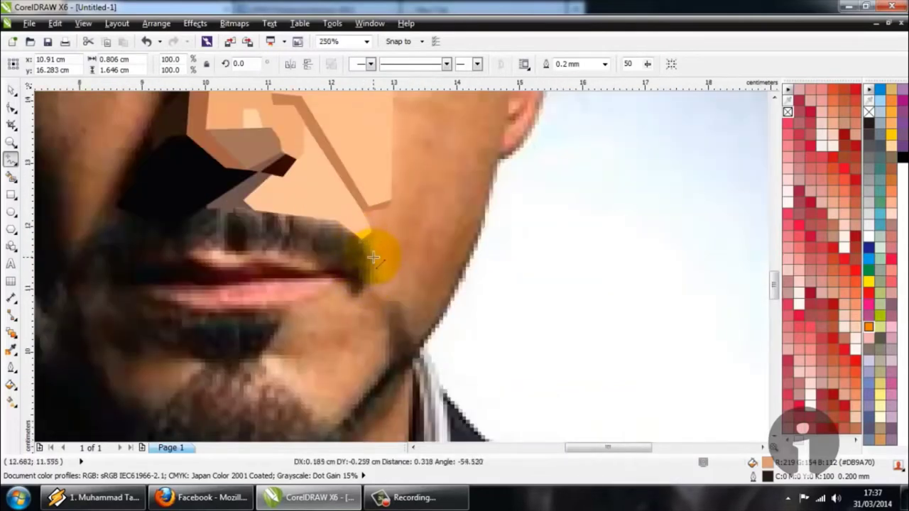
{"action": "left_click", "coordinate": [374, 258]}
{"action": "left_click", "coordinate": [373, 281]}
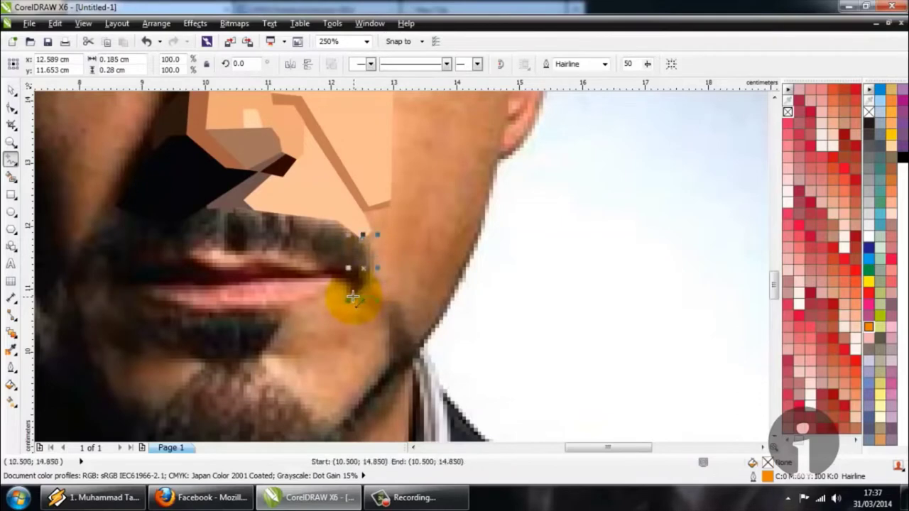
{"action": "left_click", "coordinate": [352, 297]}
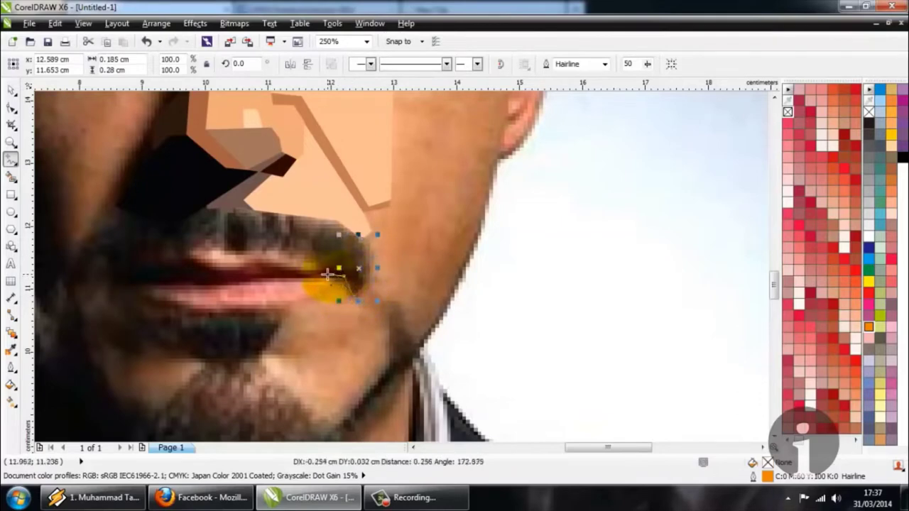
Continue the Freehand outline along the moustache's lower edge, following the upper lip across and up to the black nose shadow
{"action": "left_click", "coordinate": [326, 272]}
{"action": "left_click", "coordinate": [302, 257]}
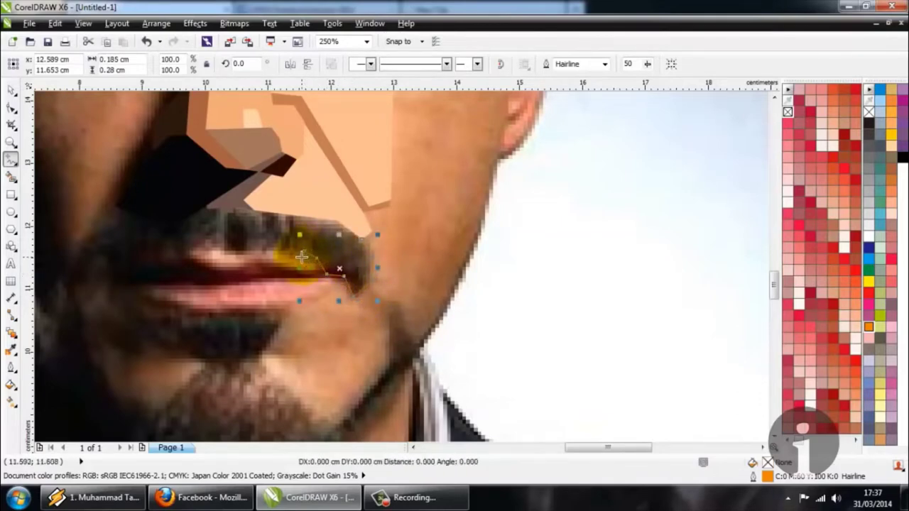
{"action": "left_click", "coordinate": [282, 254]}
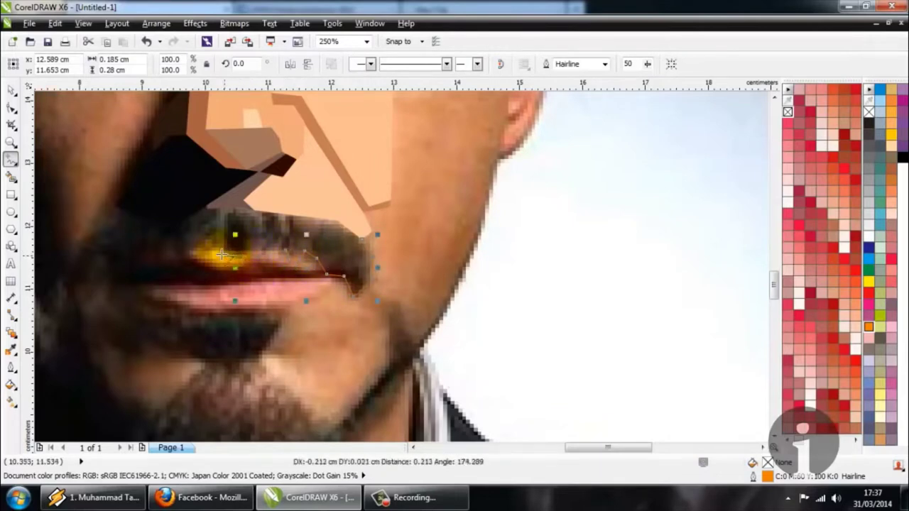
{"action": "left_click", "coordinate": [220, 253]}
{"action": "left_click", "coordinate": [216, 248]}
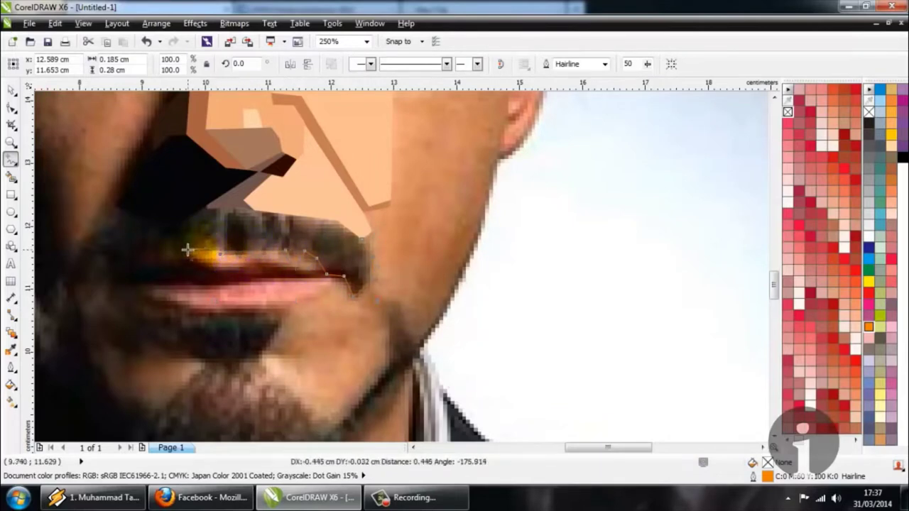
{"action": "left_click", "coordinate": [187, 250]}
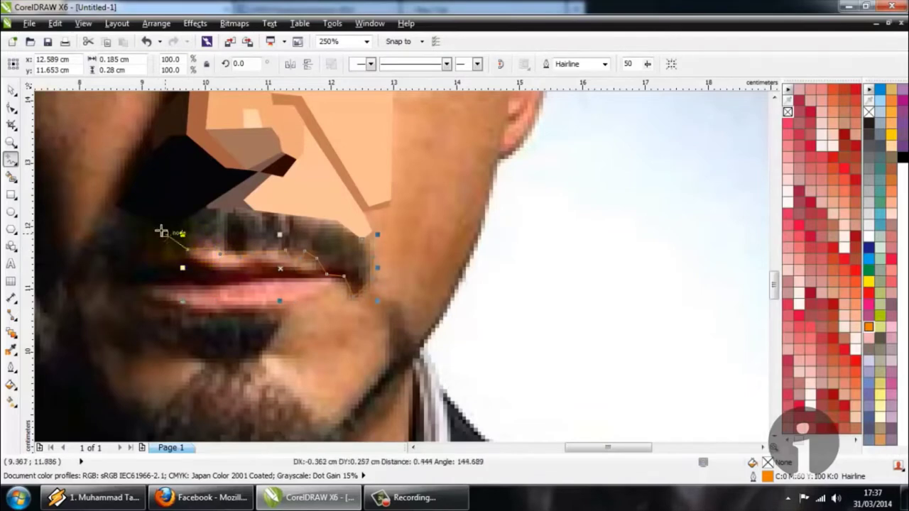
{"action": "left_click", "coordinate": [157, 228]}
{"action": "scroll", "coordinate": [157, 231], "scroll_direction": "up", "scroll_amount": 1}
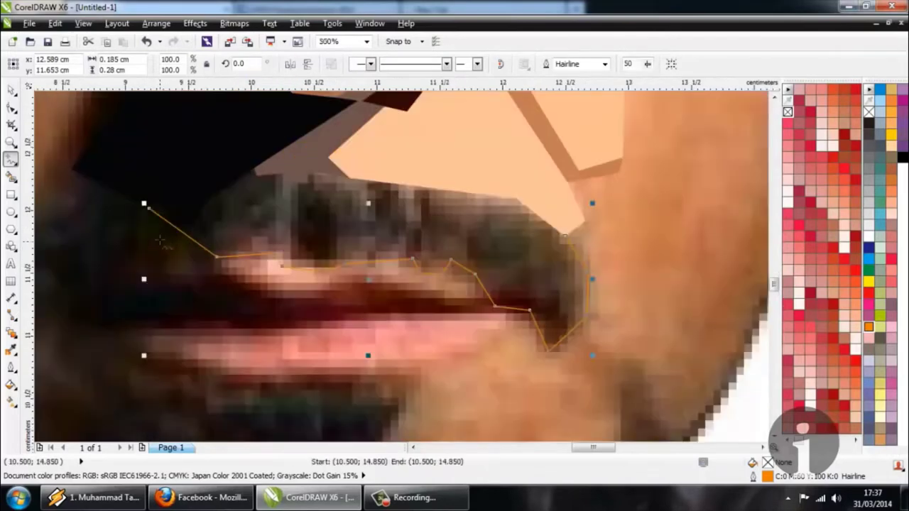
Finish the outline along the moustache's lower edge and sample its dark brown (#251313) from the photo
{"action": "left_click", "coordinate": [193, 225]}
{"action": "scroll", "coordinate": [291, 220], "scroll_direction": "down", "scroll_amount": 1}
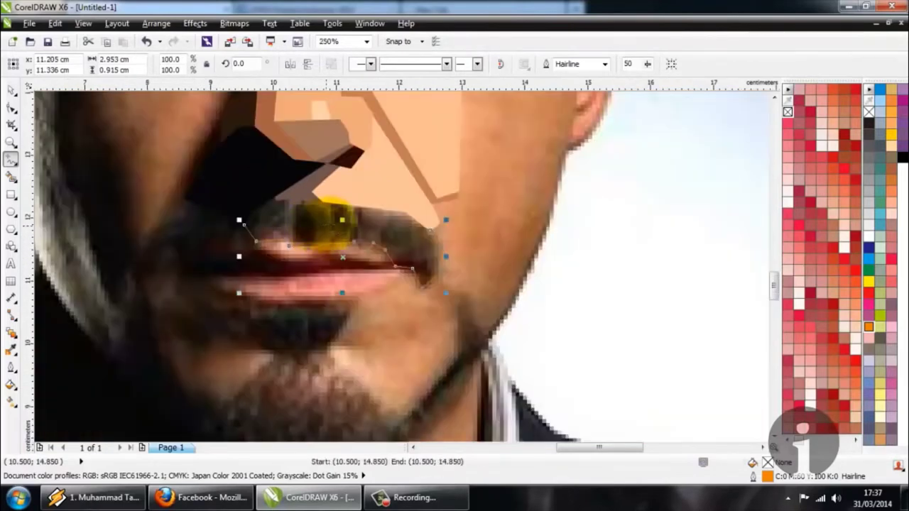
{"action": "scroll", "coordinate": [381, 213], "scroll_direction": "up", "scroll_amount": 1}
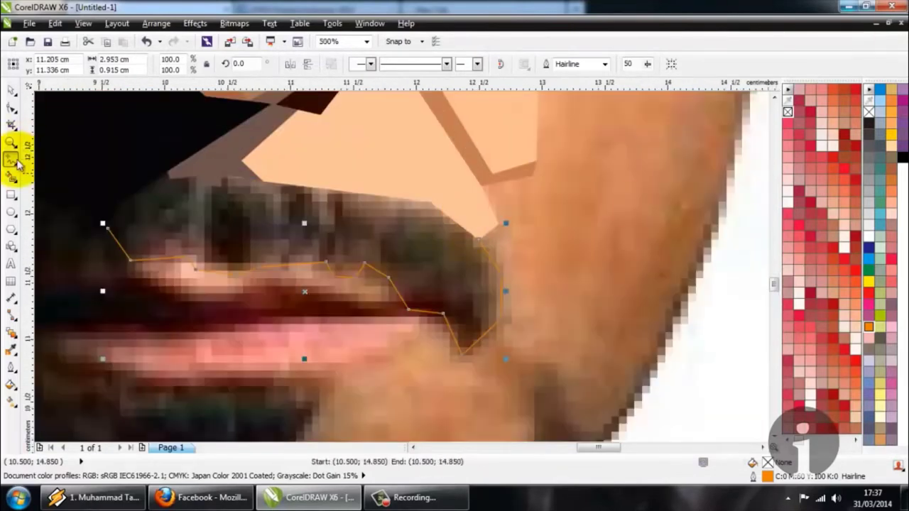
{"action": "left_click", "coordinate": [10, 348]}
{"action": "left_click", "coordinate": [248, 227]}
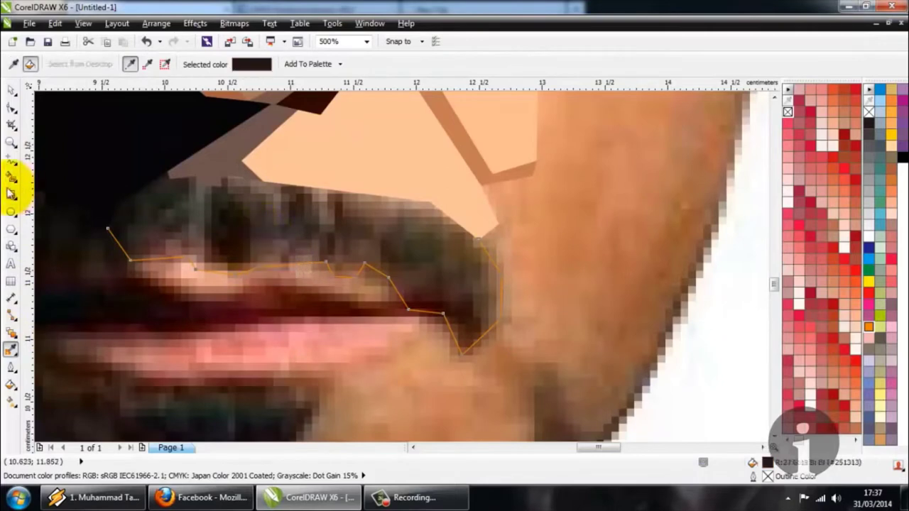
Create a Smart Fill shape from the enclosed moustache area and colour it with the sampled dark brown #251313
{"action": "left_click", "coordinate": [11, 176]}
{"action": "left_click", "coordinate": [178, 225]}
{"action": "left_click", "coordinate": [11, 348]}
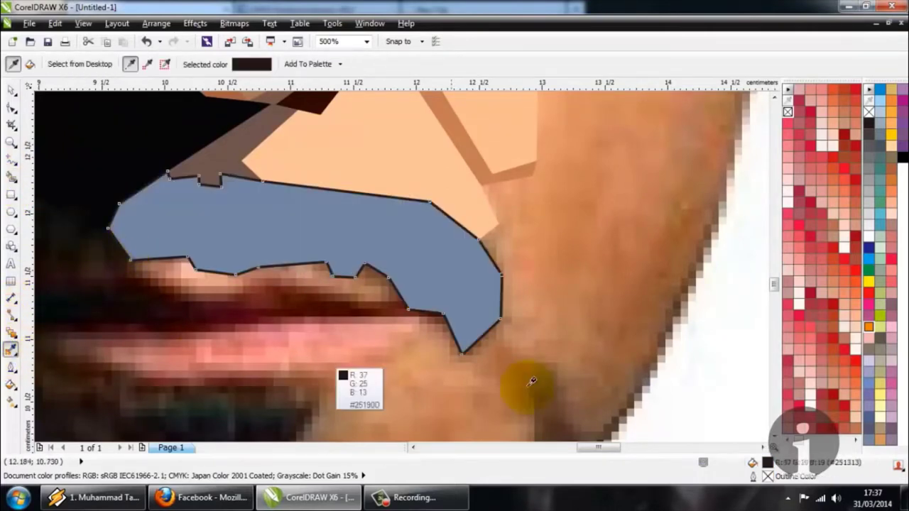
{"action": "left_click", "coordinate": [430, 284]}
{"action": "scroll", "coordinate": [430, 284], "scroll_direction": "down", "scroll_amount": 4}
{"action": "scroll", "coordinate": [361, 244], "scroll_direction": "up", "scroll_amount": 2}
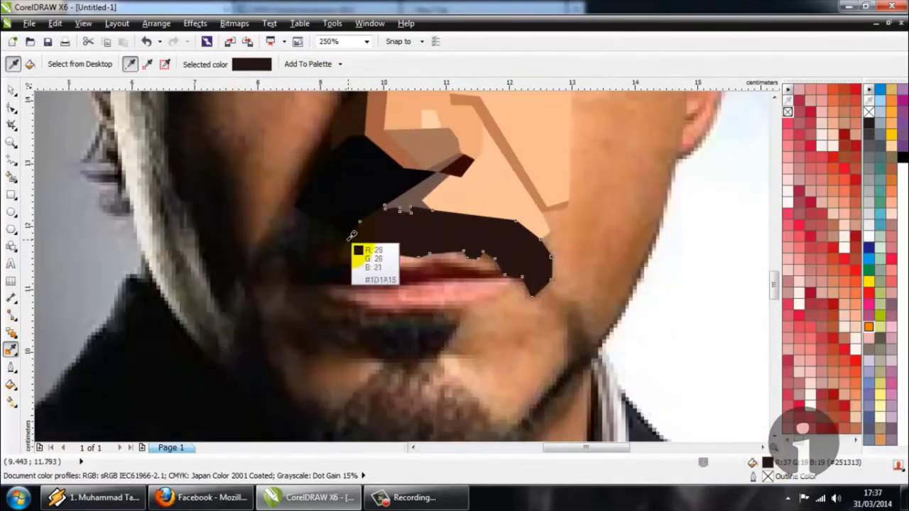
Outline the shadowed moustache and cheek area beside the mouth with connected straight segments, about 1.9 cm wide and 1.3 cm high
{"action": "left_click", "coordinate": [11, 161]}
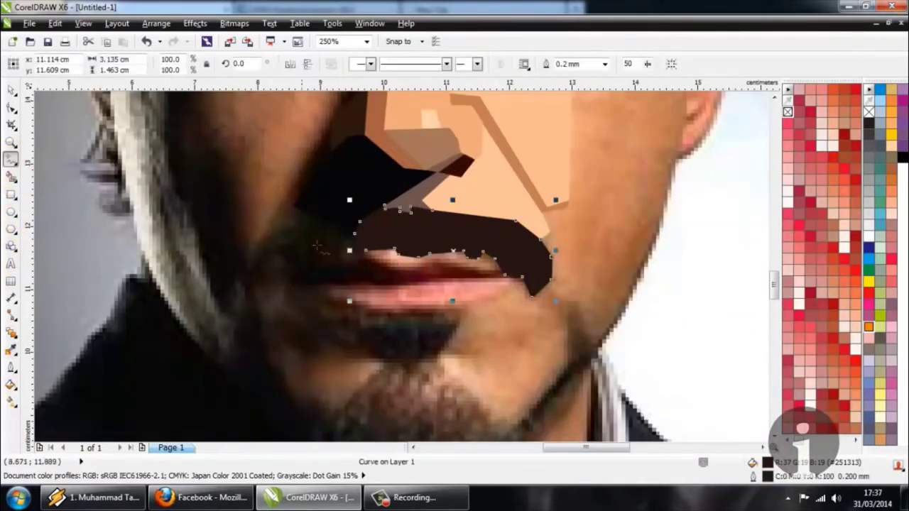
{"action": "scroll", "coordinate": [326, 257], "scroll_direction": "up", "scroll_amount": 2}
{"action": "scroll", "coordinate": [312, 246], "scroll_direction": "down", "scroll_amount": 2}
{"action": "scroll", "coordinate": [313, 246], "scroll_direction": "up", "scroll_amount": 2}
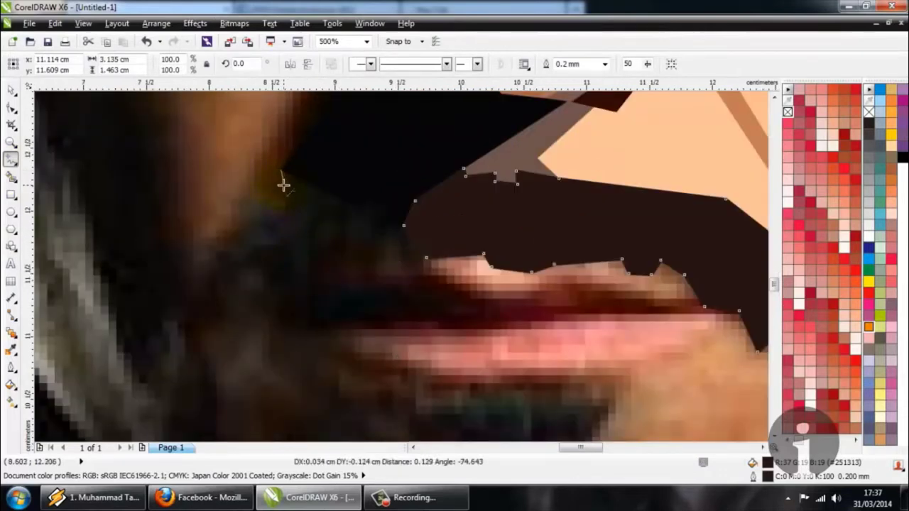
{"action": "left_click", "coordinate": [283, 185]}
{"action": "left_click", "coordinate": [247, 203]}
{"action": "left_click", "coordinate": [213, 213]}
{"action": "left_click", "coordinate": [211, 241]}
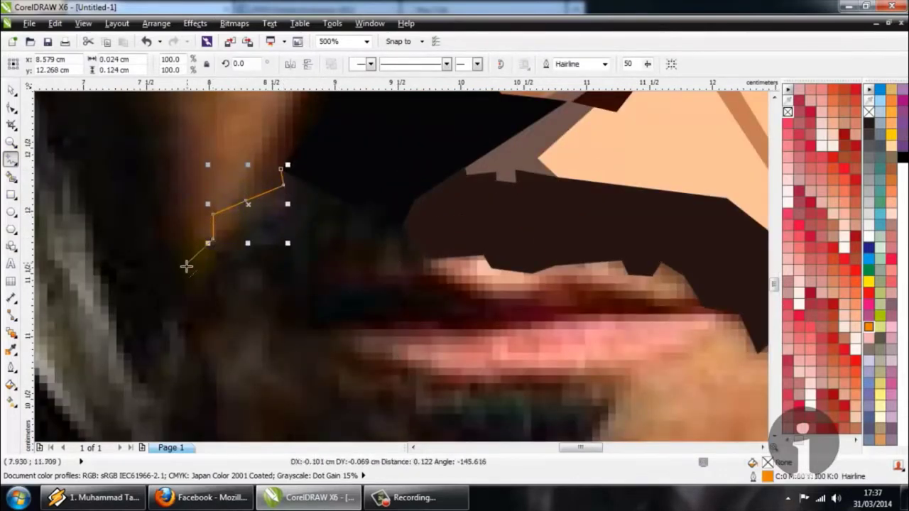
{"action": "left_click", "coordinate": [186, 266]}
{"action": "left_click", "coordinate": [191, 314]}
{"action": "left_click", "coordinate": [216, 319]}
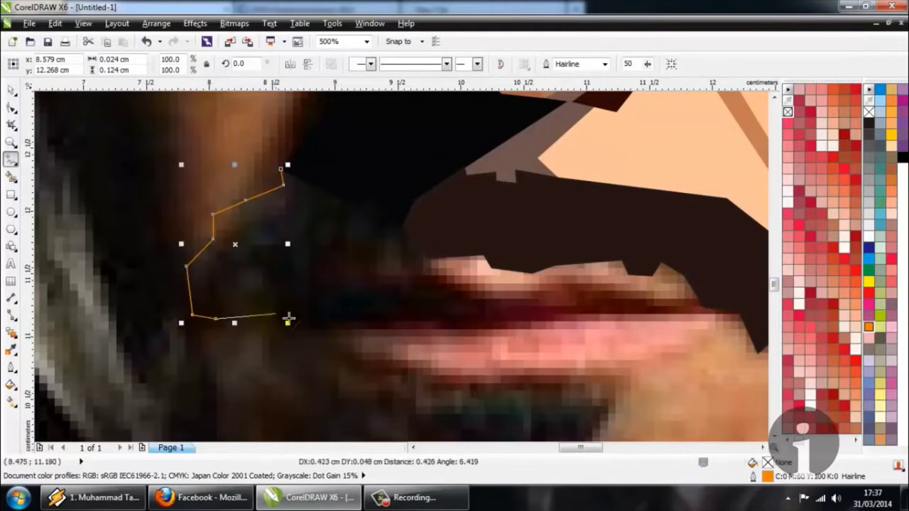
{"action": "left_click", "coordinate": [329, 327]}
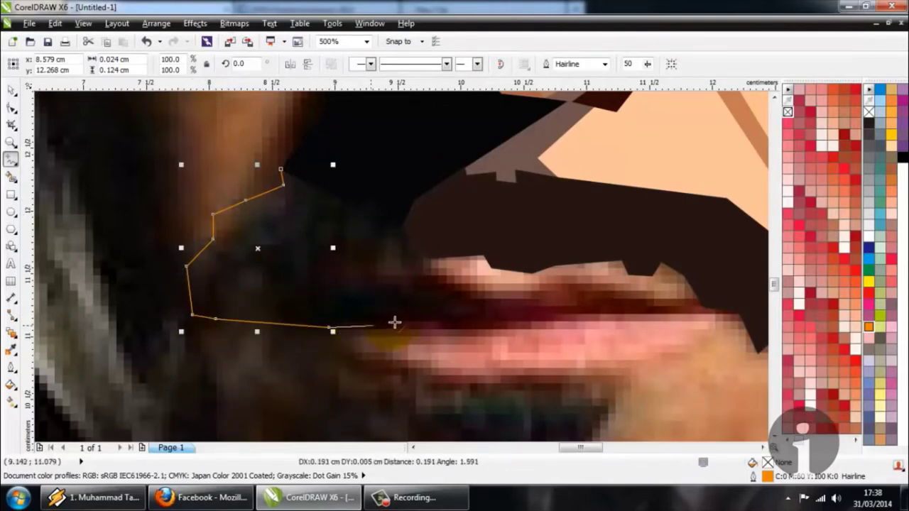
{"action": "left_click", "coordinate": [424, 321]}
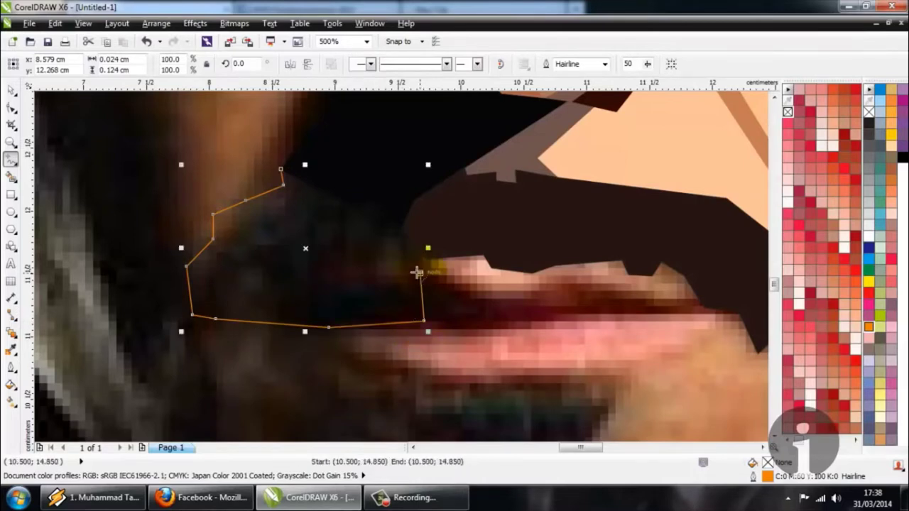
{"action": "left_click", "coordinate": [420, 273]}
{"action": "left_click", "coordinate": [374, 276]}
{"action": "left_click", "coordinate": [369, 259]}
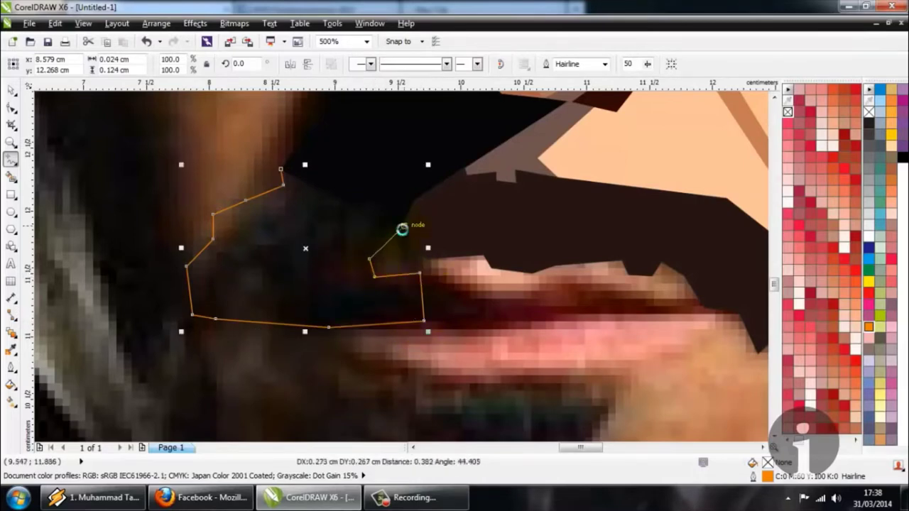
{"action": "double_click", "coordinate": [402, 228]}
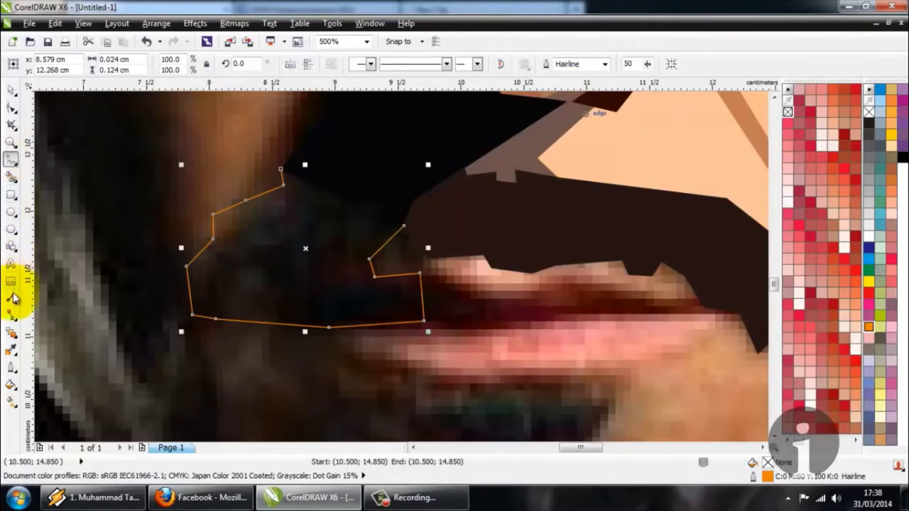
Sample near-black #101010 from the photo and Smart Fill the outlined shadow area beside the mouth with it
{"action": "left_click", "coordinate": [11, 349]}
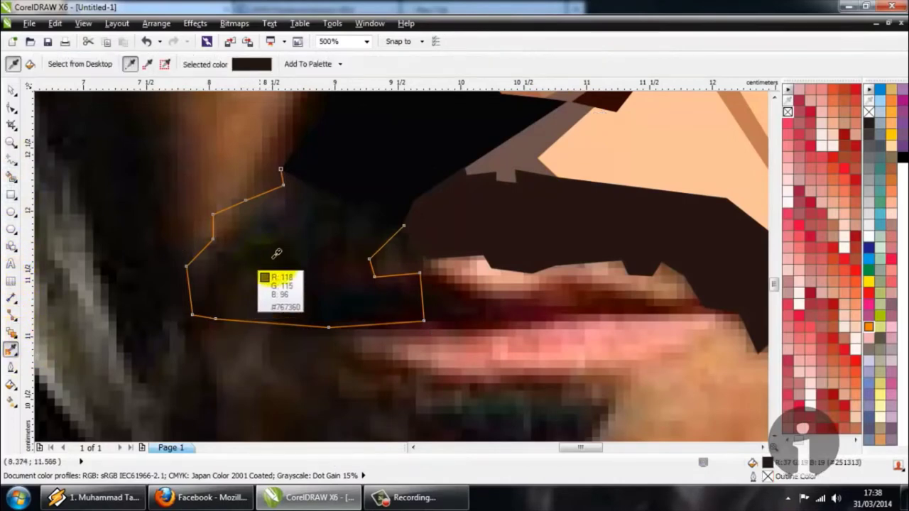
{"action": "left_click", "coordinate": [16, 182]}
{"action": "left_click", "coordinate": [225, 248]}
{"action": "left_click", "coordinate": [11, 348]}
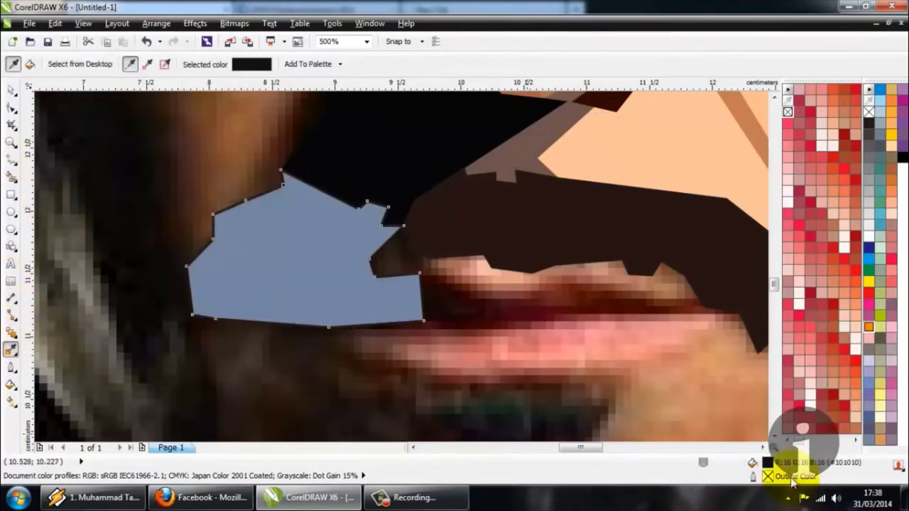
{"action": "left_click", "coordinate": [308, 289]}
{"action": "scroll", "coordinate": [314, 280], "scroll_direction": "down", "scroll_amount": 1}
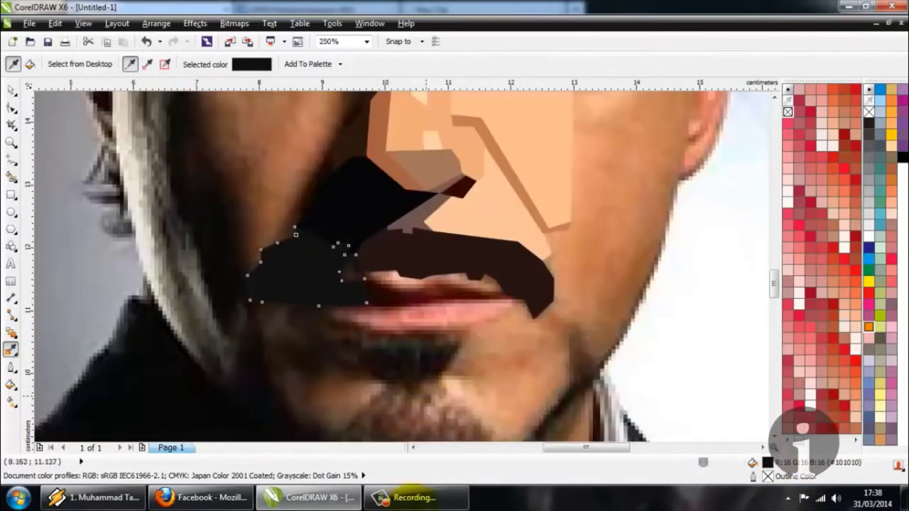
{"action": "left_click", "coordinate": [413, 496]}
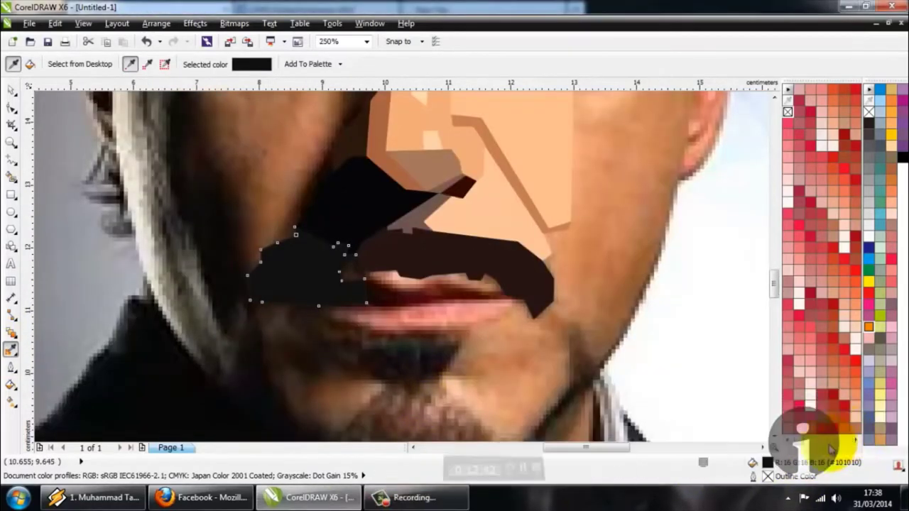
Close the small gap between the two moustache shapes with a short line and fill it with sampled brown #32261A
{"action": "left_click", "coordinate": [11, 159]}
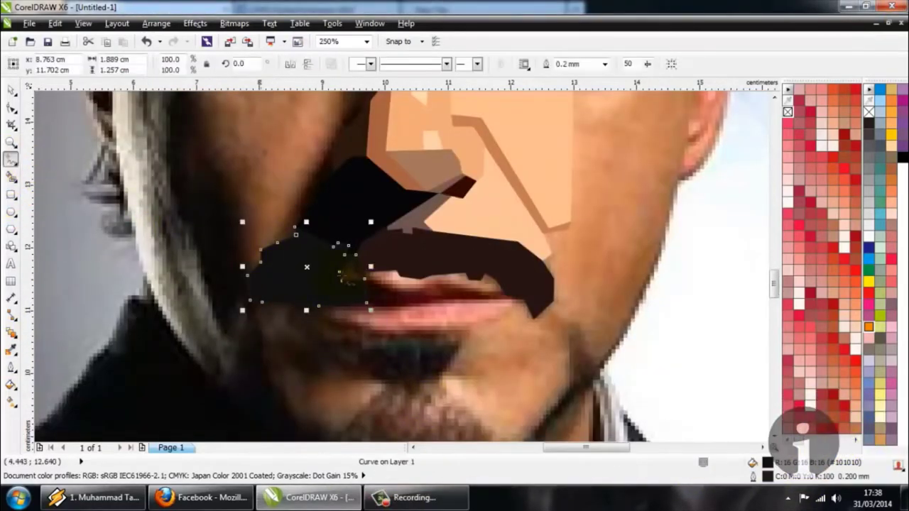
{"action": "scroll", "coordinate": [362, 287], "scroll_direction": "up", "scroll_amount": 1}
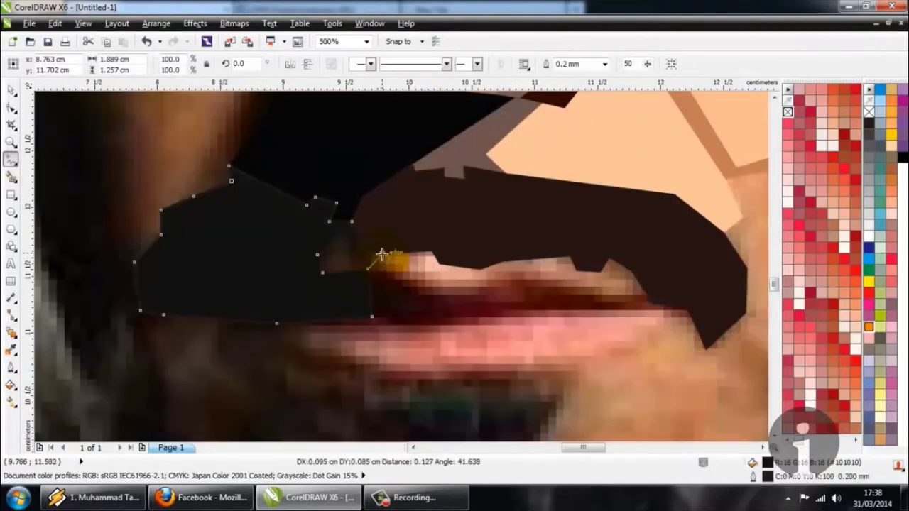
{"action": "left_click", "coordinate": [11, 349]}
{"action": "left_click", "coordinate": [12, 177]}
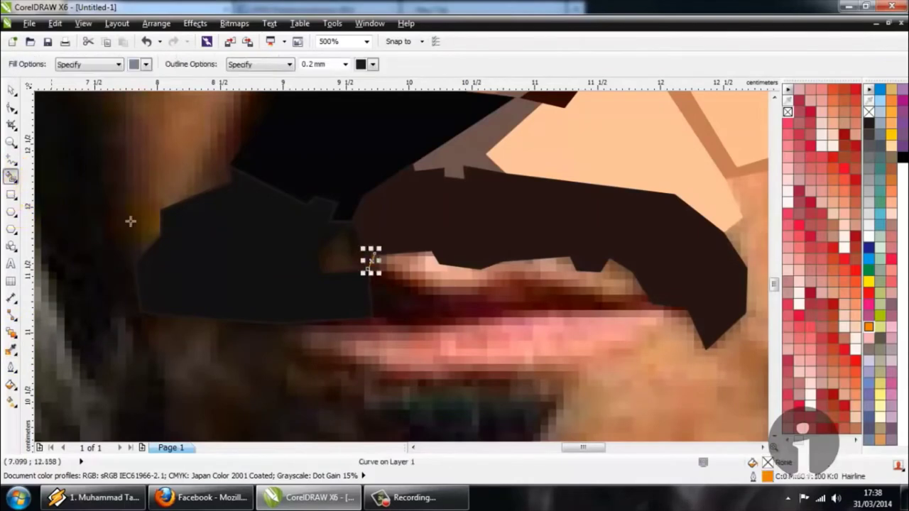
{"action": "left_click", "coordinate": [345, 249]}
{"action": "left_click", "coordinate": [11, 348]}
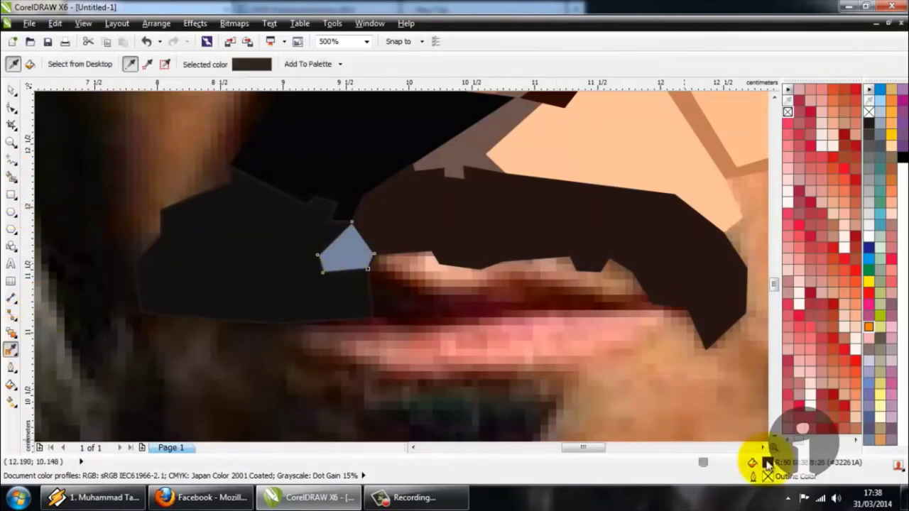
{"action": "left_click", "coordinate": [339, 264]}
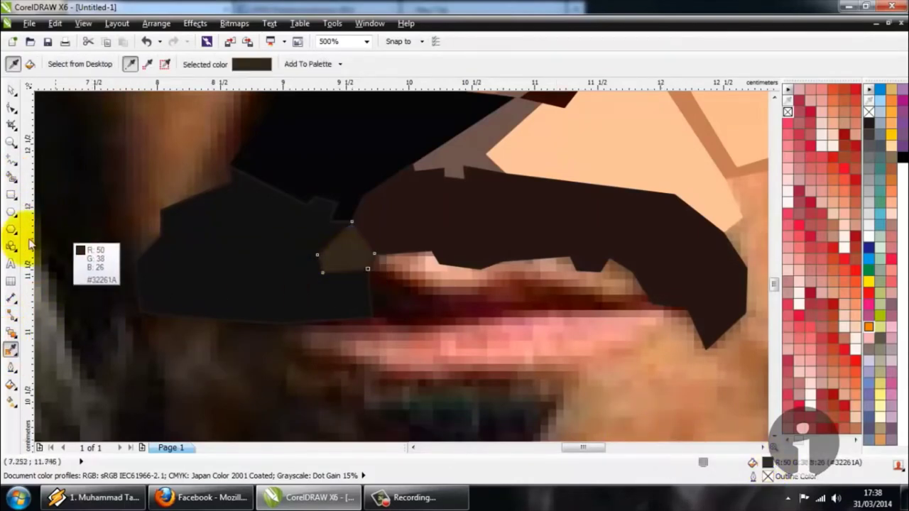
Trace the upper edge of the dark mouth opening from the small brown shape to the moustache's far end
{"action": "left_click", "coordinate": [11, 159]}
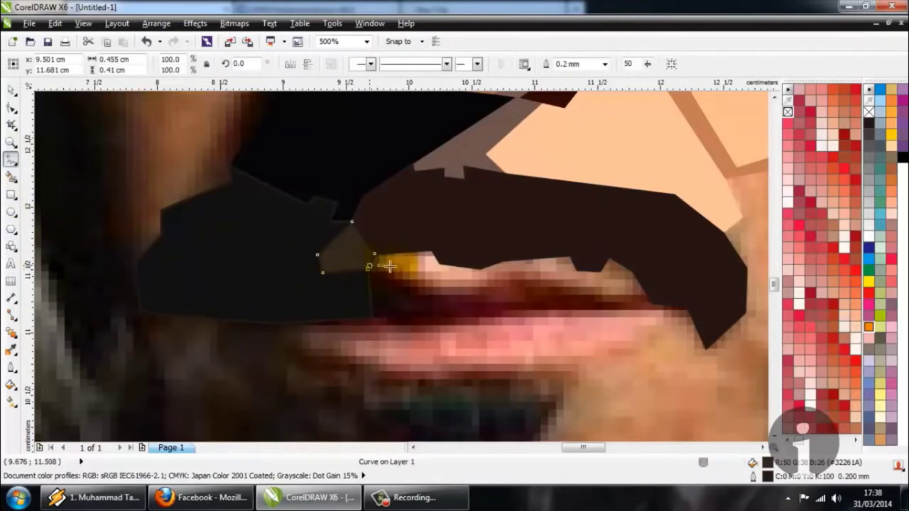
{"action": "left_click", "coordinate": [369, 265]}
{"action": "left_click", "coordinate": [434, 291]}
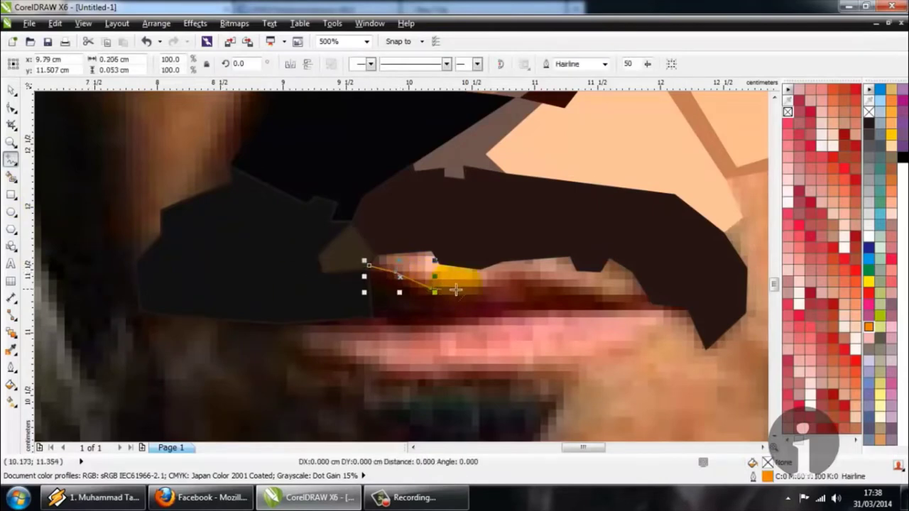
{"action": "left_click", "coordinate": [479, 293]}
{"action": "left_click", "coordinate": [501, 275]}
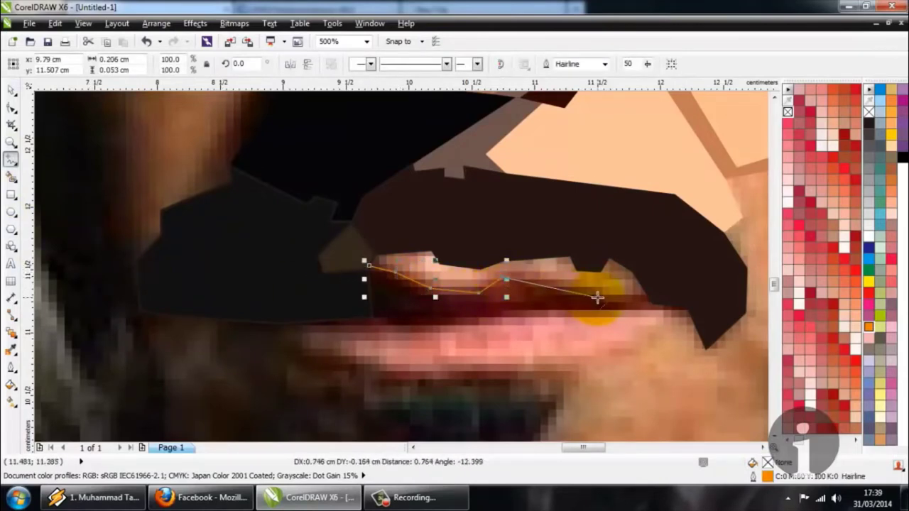
{"action": "left_click", "coordinate": [600, 298]}
{"action": "double_click", "coordinate": [652, 302]}
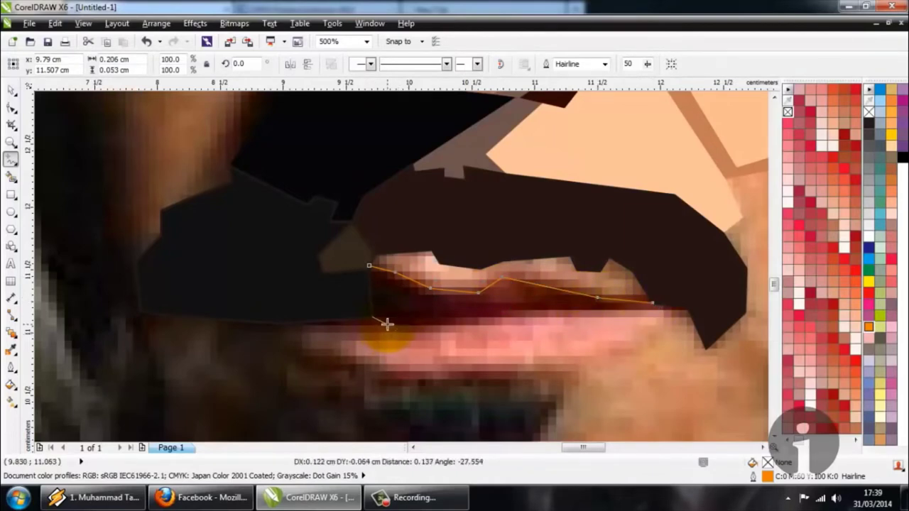
{"action": "left_click", "coordinate": [350, 324]}
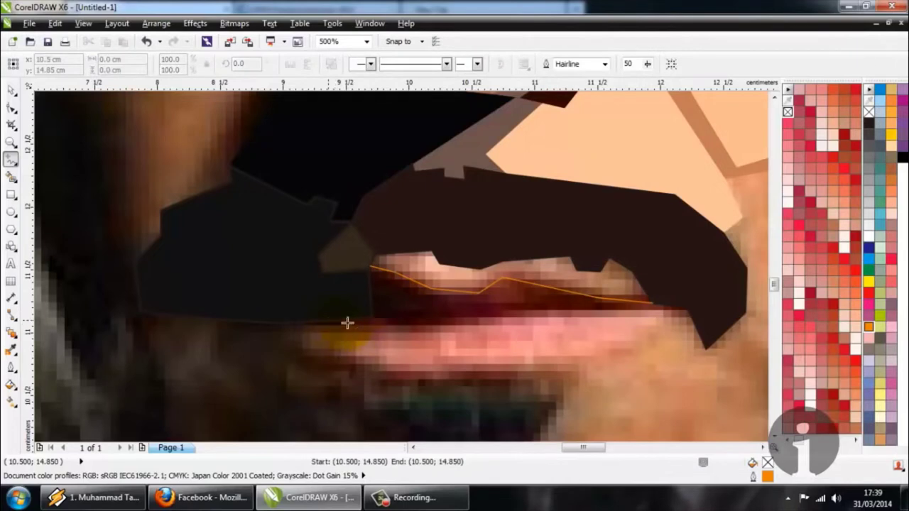
{"action": "left_click", "coordinate": [360, 325]}
{"action": "key", "text": "Delete"}
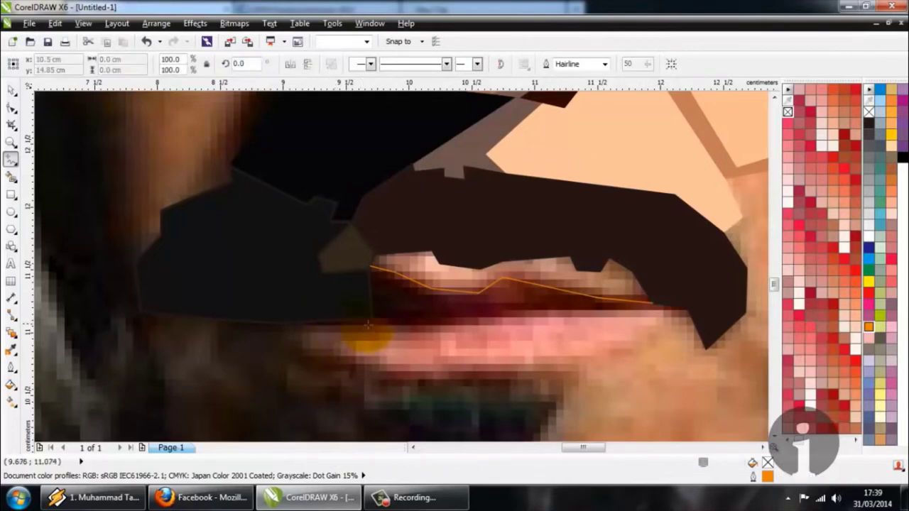
Trace the lower edge of the mouth opening along the lower lip, from the near-black shape to the moustache
{"action": "left_click", "coordinate": [371, 317]}
{"action": "left_click", "coordinate": [387, 325]}
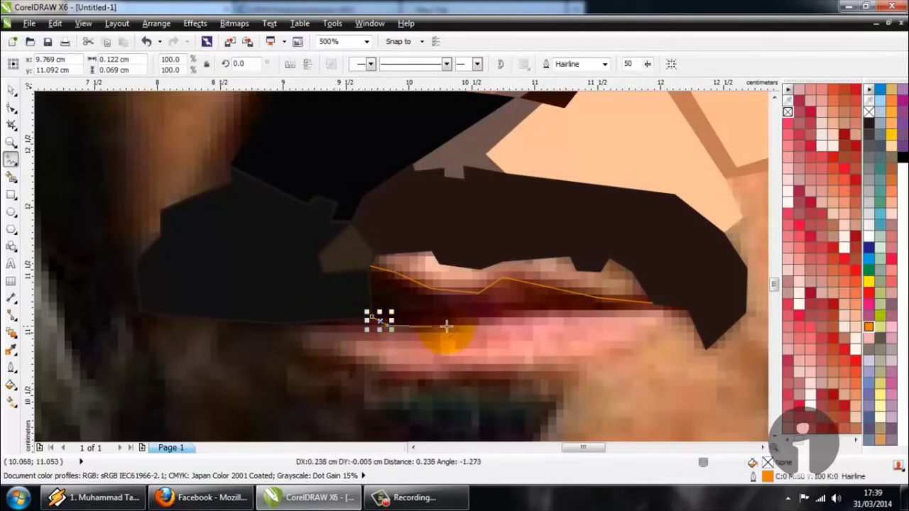
{"action": "left_click", "coordinate": [465, 327]}
{"action": "left_click", "coordinate": [519, 313]}
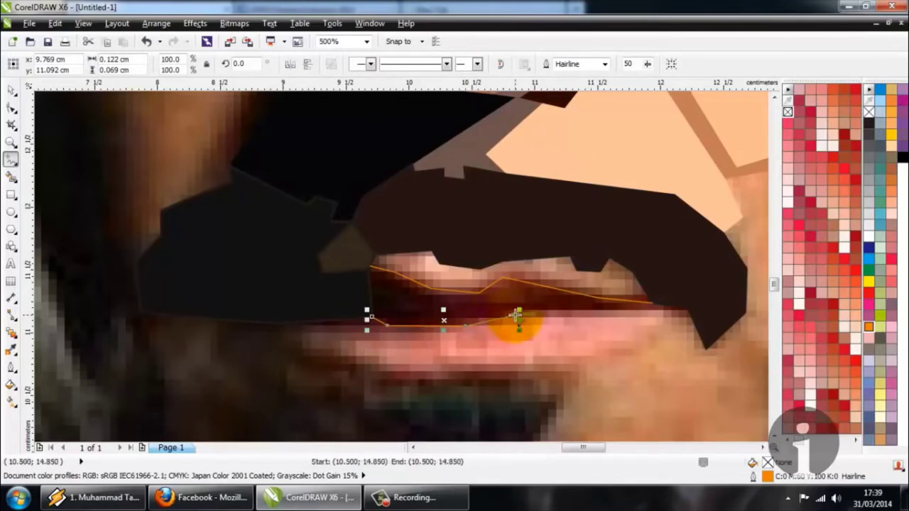
{"action": "left_click", "coordinate": [686, 309]}
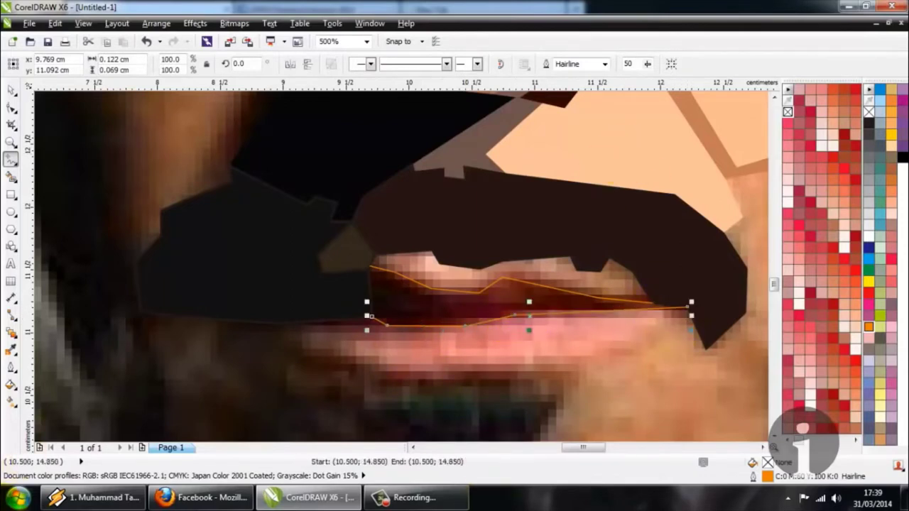
Sample dark red #48040F from between the lips and Smart Fill the enclosed mouth opening with it
{"action": "left_click", "coordinate": [10, 350]}
{"action": "left_click", "coordinate": [451, 301]}
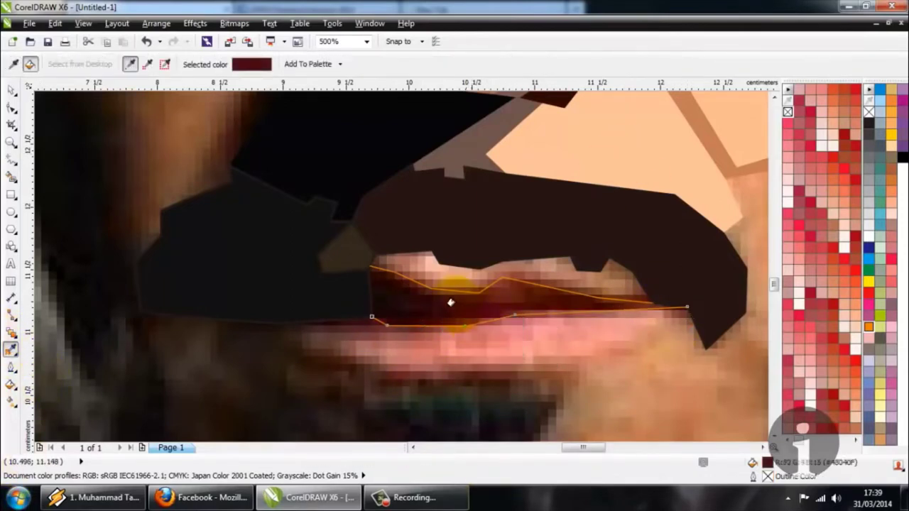
{"action": "left_click", "coordinate": [432, 304]}
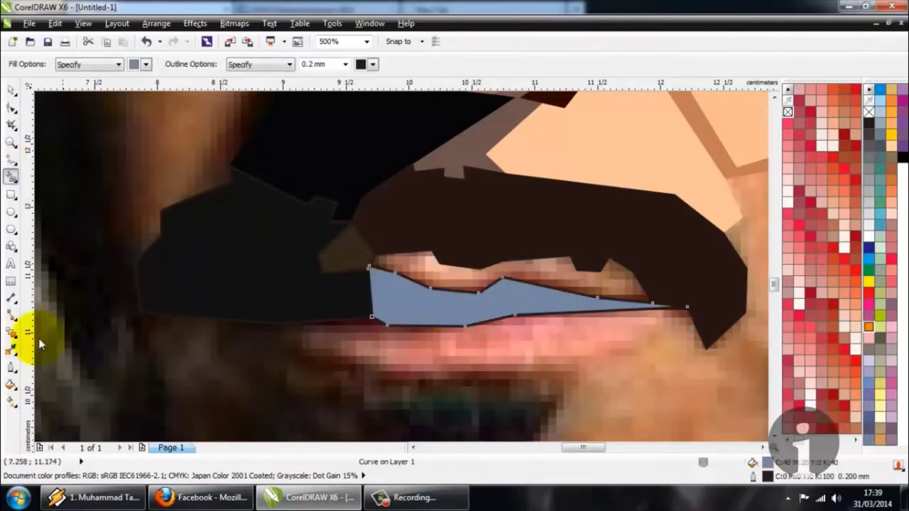
{"action": "left_click", "coordinate": [11, 349]}
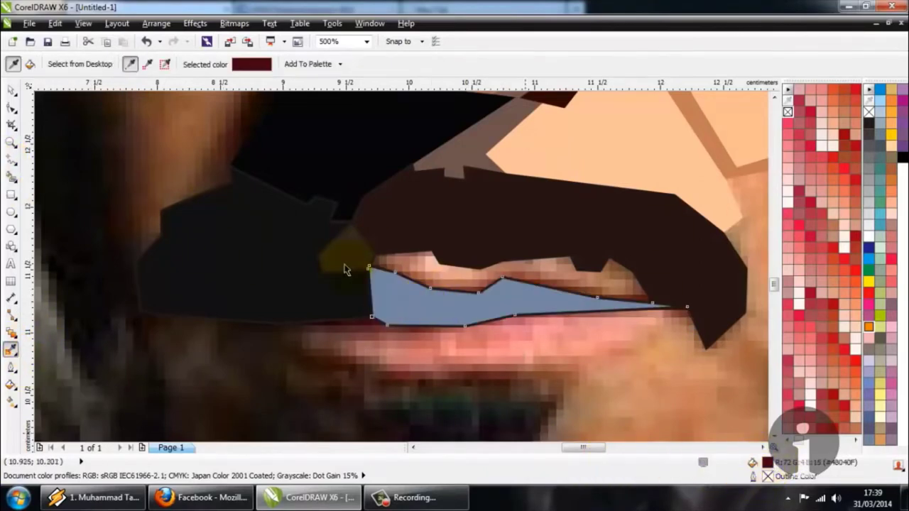
{"action": "left_click", "coordinate": [451, 284]}
Sample skin pink #E2A086 from the upper lip, Smart Fill the enclosed upper-lip area and apply that colour to it
{"action": "left_click", "coordinate": [453, 270]}
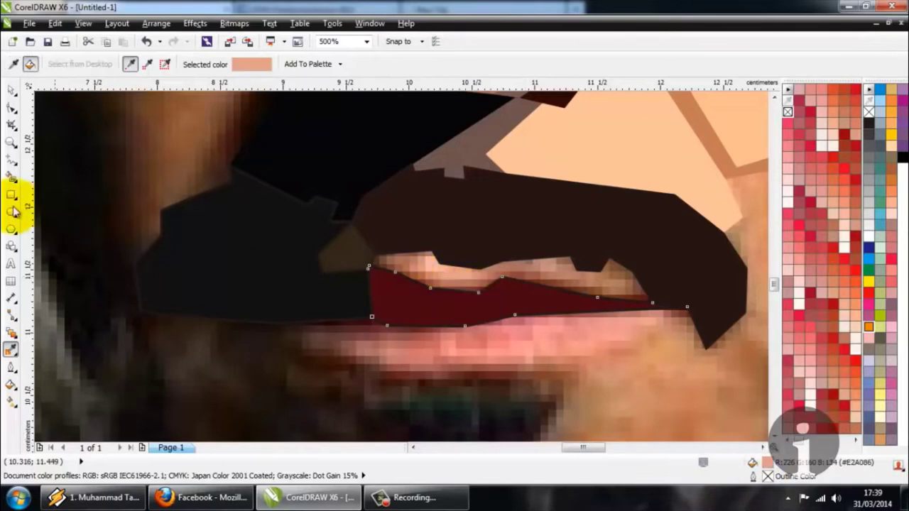
{"action": "left_click", "coordinate": [10, 179]}
{"action": "left_click", "coordinate": [407, 265]}
{"action": "left_click", "coordinate": [10, 348]}
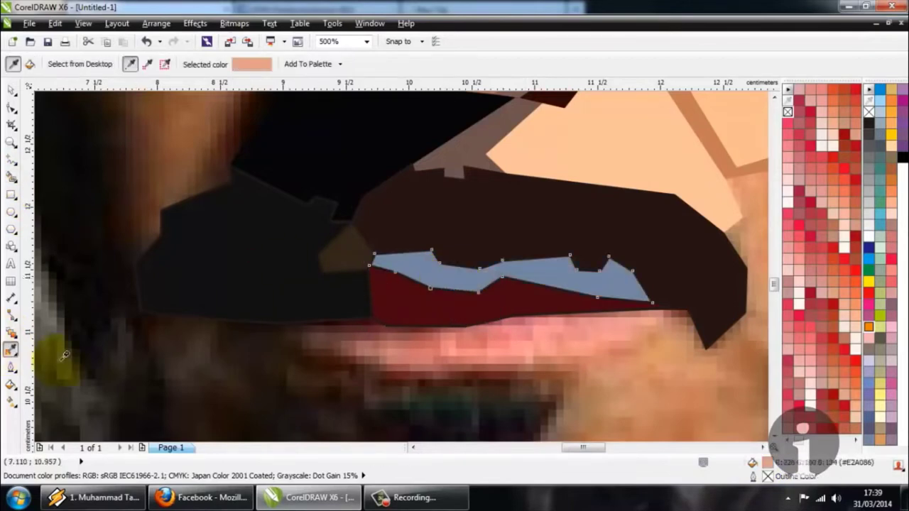
{"action": "left_click", "coordinate": [587, 287]}
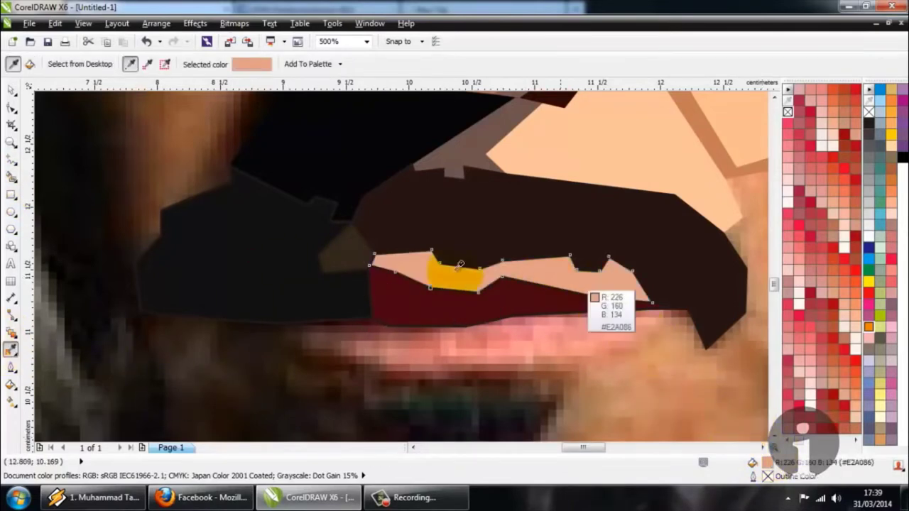
Select all the traced shapes over the portrait and remove their outlines
{"action": "scroll", "coordinate": [419, 269], "scroll_direction": "down", "scroll_amount": 3}
{"action": "scroll", "coordinate": [219, 178], "scroll_direction": "down", "scroll_amount": 2}
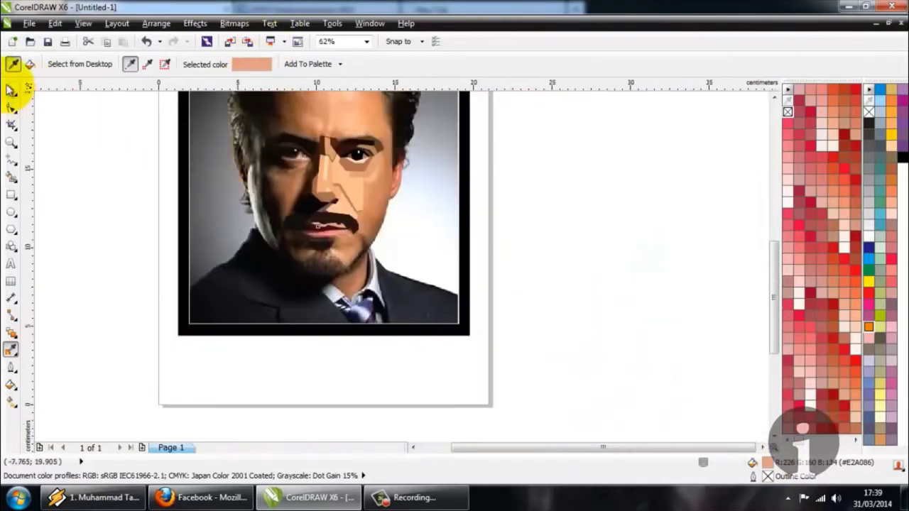
{"action": "left_click", "coordinate": [10, 88]}
{"action": "scroll", "coordinate": [176, 238], "scroll_direction": "down", "scroll_amount": 2}
{"action": "left_click_drag", "start_coordinate": [237, 144], "coordinate": [520, 389]}
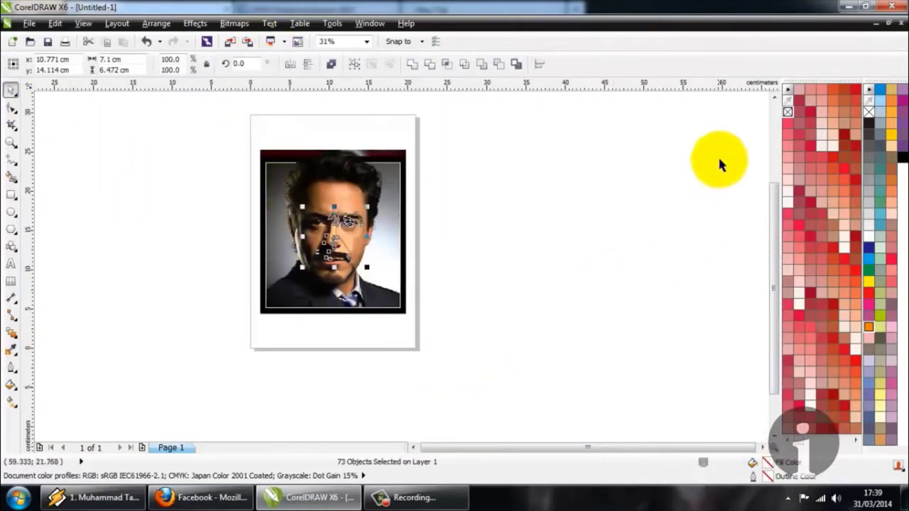
{"action": "left_click", "coordinate": [509, 225]}
Move all the traced shapes off the photo onto the empty area beside it for review, and undo the move
{"action": "scroll", "coordinate": [381, 252], "scroll_direction": "up", "scroll_amount": 2}
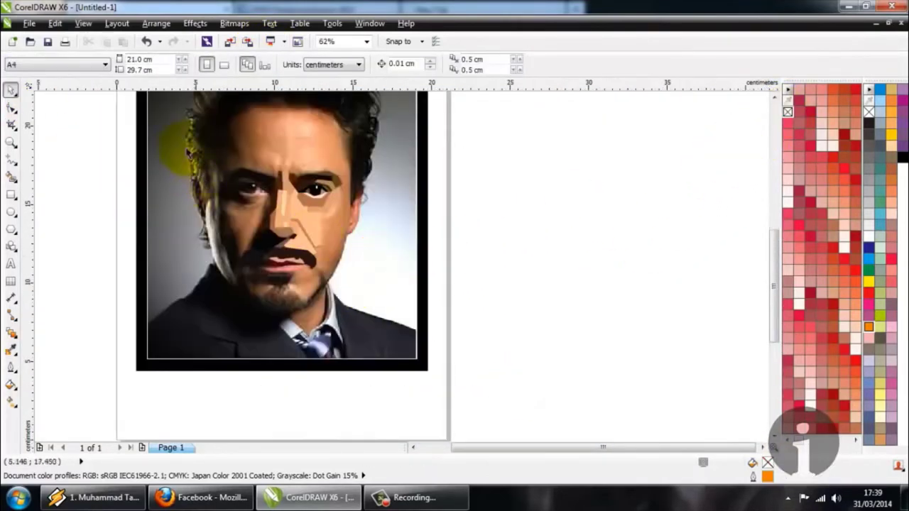
{"action": "left_click_drag", "start_coordinate": [418, 348], "coordinate": [447, 383]}
{"action": "left_click_drag", "start_coordinate": [288, 226], "coordinate": [551, 252]}
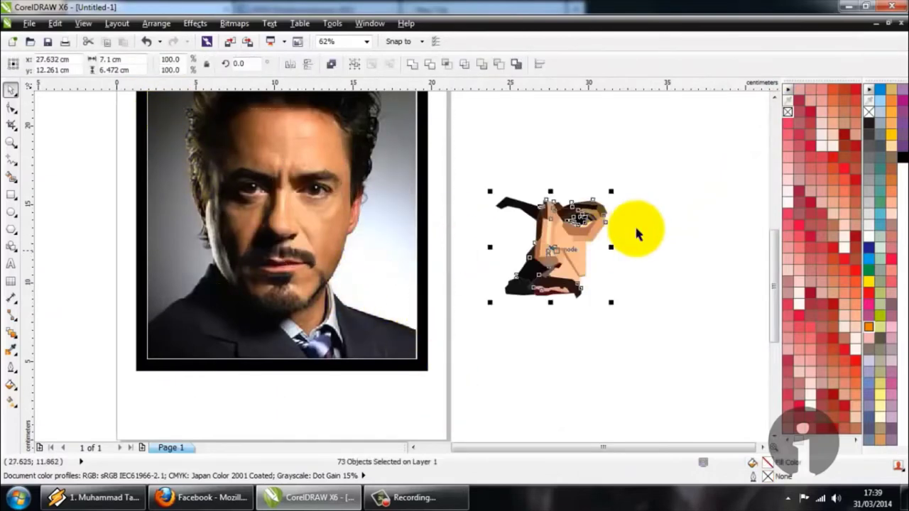
{"action": "left_click", "coordinate": [661, 215]}
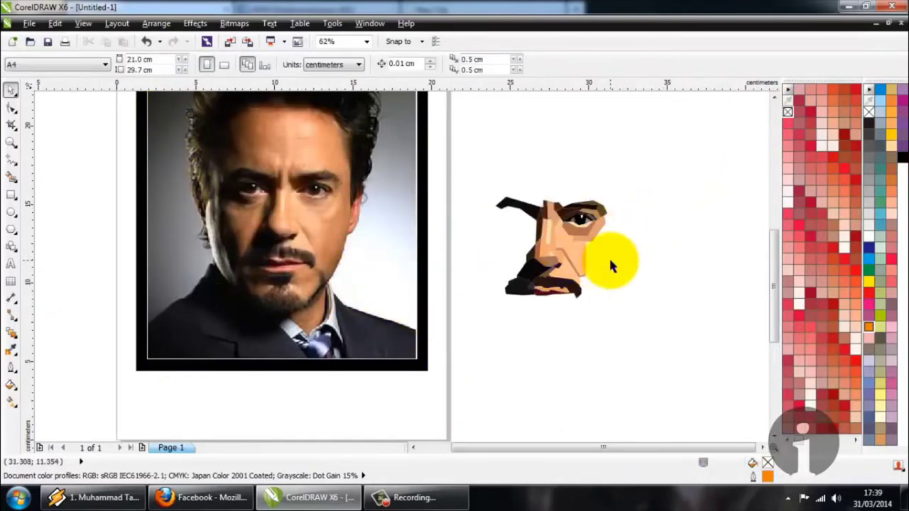
{"action": "key", "text": "ctrl+z"}
{"action": "left_click", "coordinate": [481, 248]}
Trace the lower edge of the shaded lower-lip part with a line from the near-black moustache shape to the dark red mouth opening
{"action": "scroll", "coordinate": [267, 277], "scroll_direction": "up", "scroll_amount": 4}
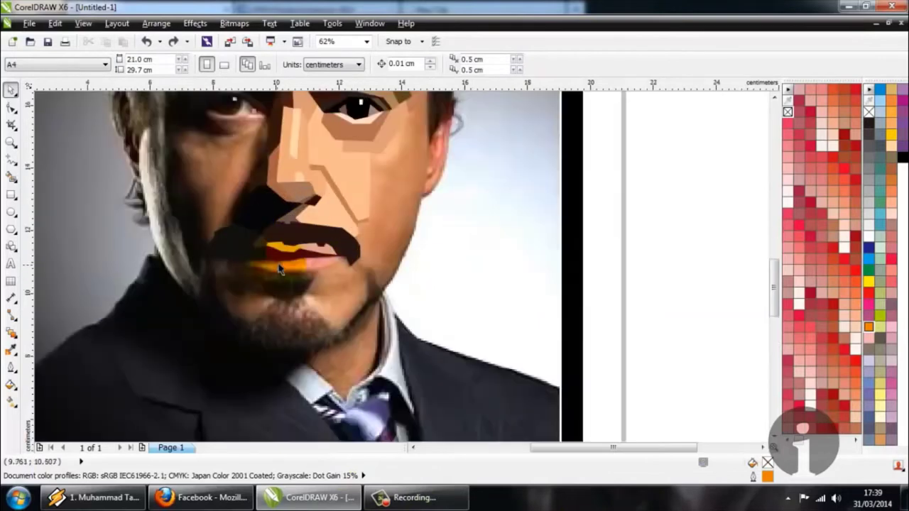
{"action": "left_click", "coordinate": [11, 159]}
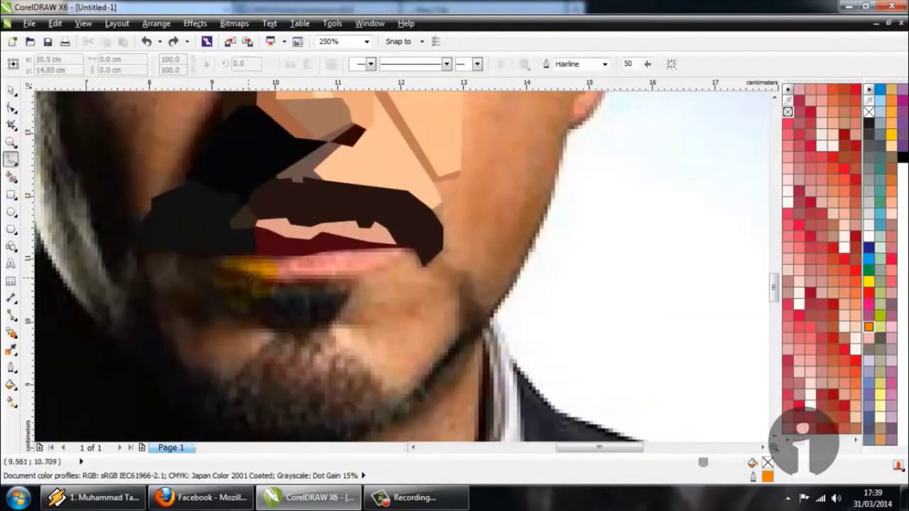
{"action": "scroll", "coordinate": [255, 268], "scroll_direction": "up", "scroll_amount": 2}
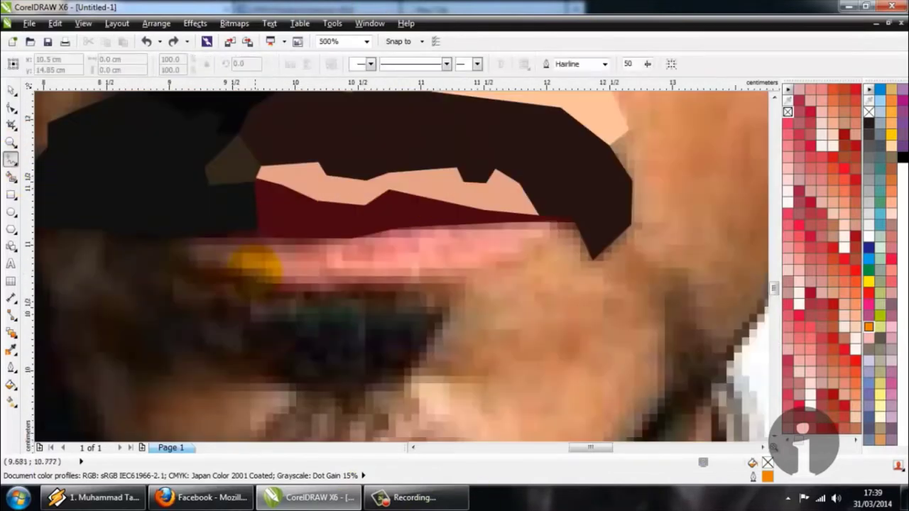
{"action": "left_click", "coordinate": [206, 265]}
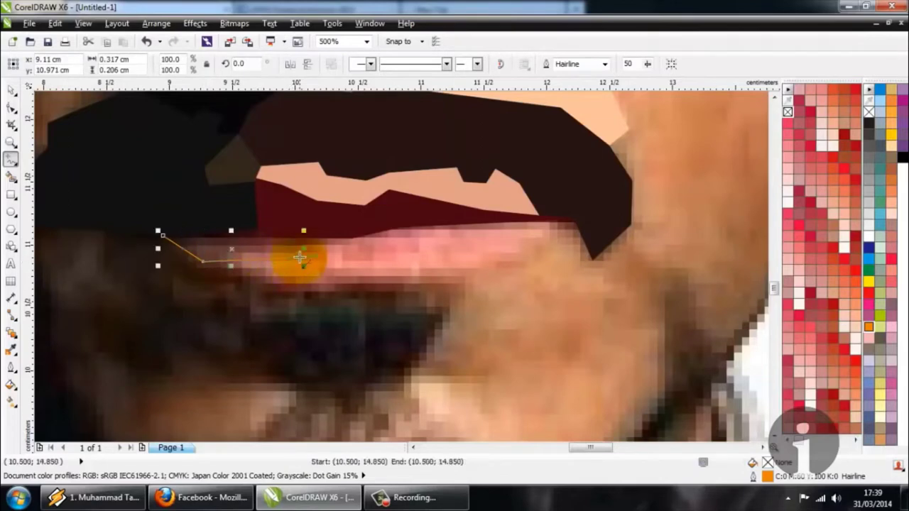
{"action": "left_click", "coordinate": [301, 257]}
{"action": "left_click", "coordinate": [351, 239]}
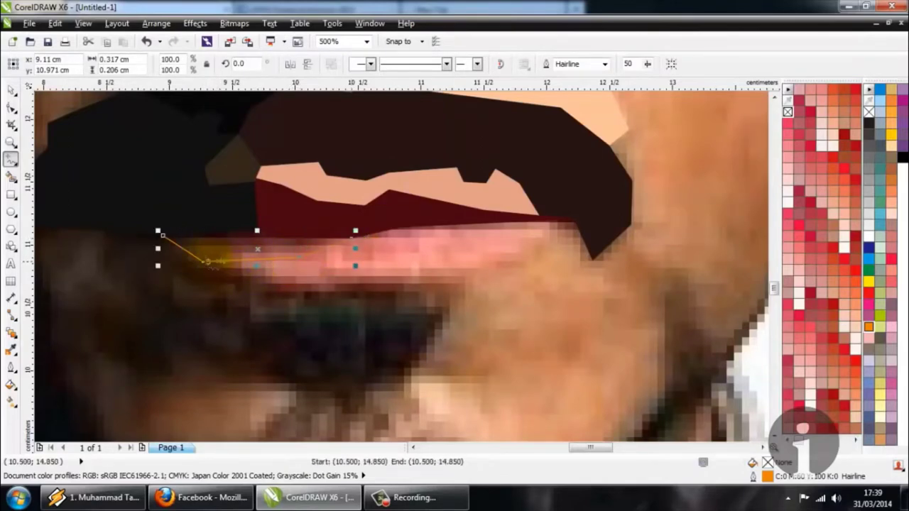
Trace the bottom edge of the lower lip from the first line's corner across to the moustache's far end
{"action": "left_click", "coordinate": [431, 278]}
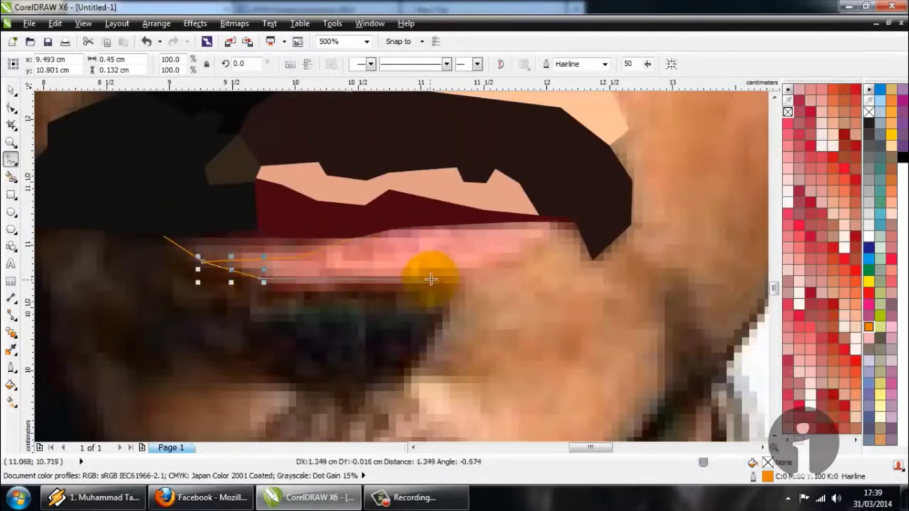
{"action": "left_click", "coordinate": [538, 242]}
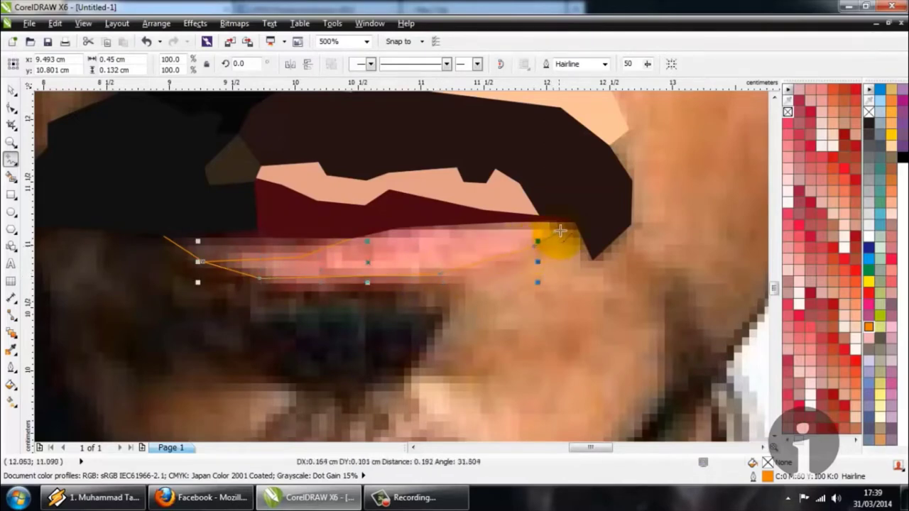
{"action": "left_click", "coordinate": [573, 222]}
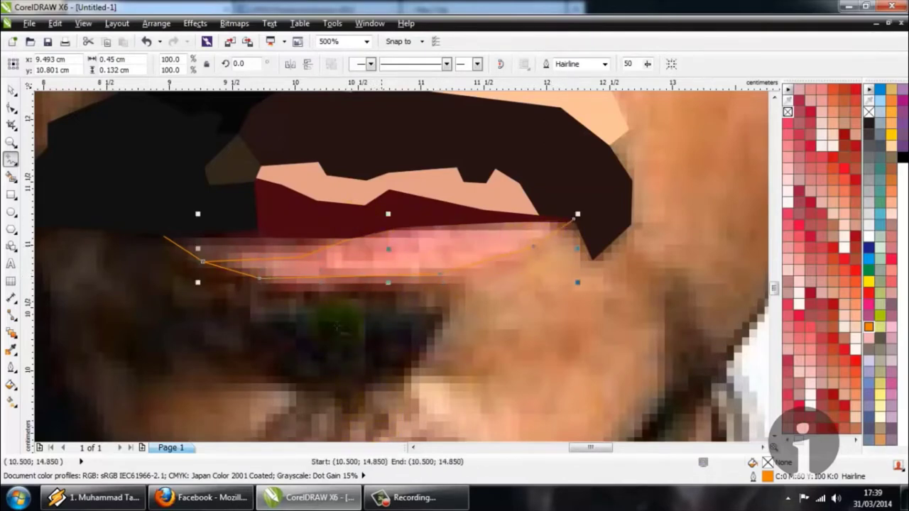
Sample brownish red #793D3C from the lower lip, Smart Fill the enclosed shaded lip part and apply that colour to it
{"action": "left_click", "coordinate": [10, 348]}
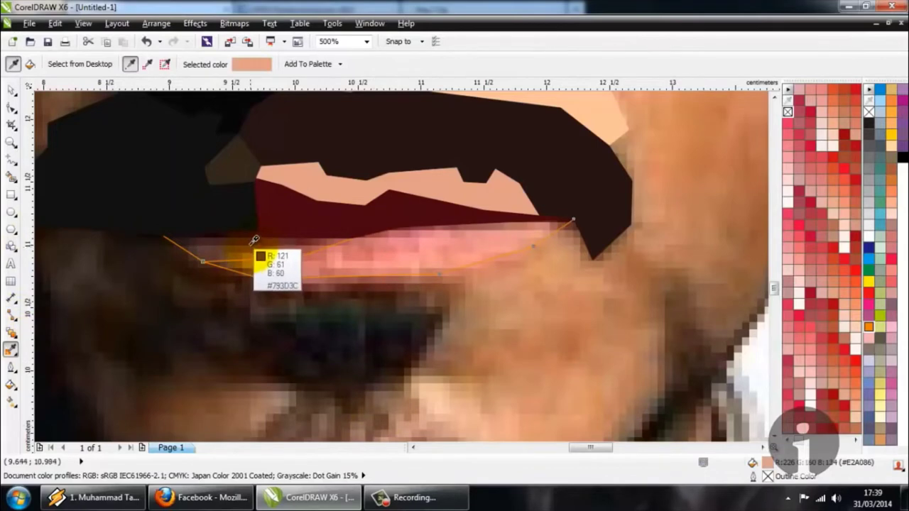
{"action": "left_click", "coordinate": [254, 239]}
{"action": "scroll", "coordinate": [220, 242], "scroll_direction": "up", "scroll_amount": 1}
{"action": "left_click", "coordinate": [11, 176]}
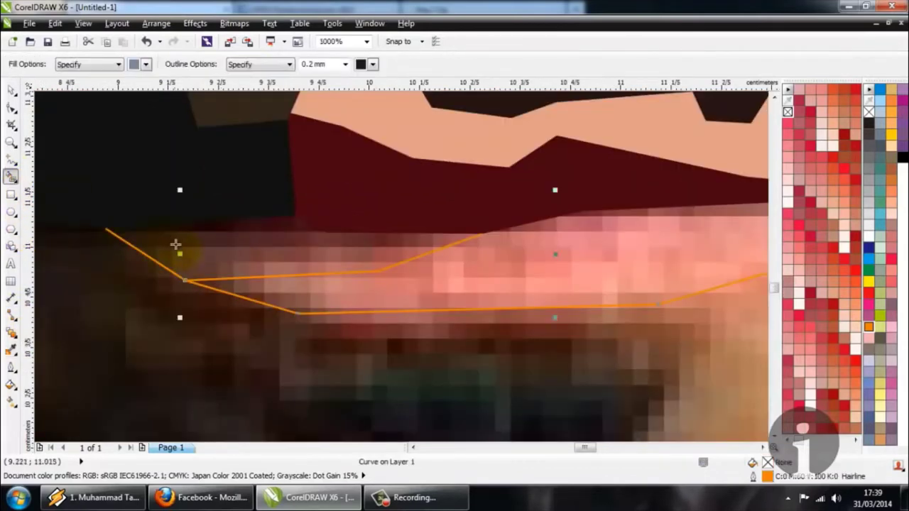
{"action": "left_click", "coordinate": [176, 244]}
{"action": "left_click", "coordinate": [10, 348]}
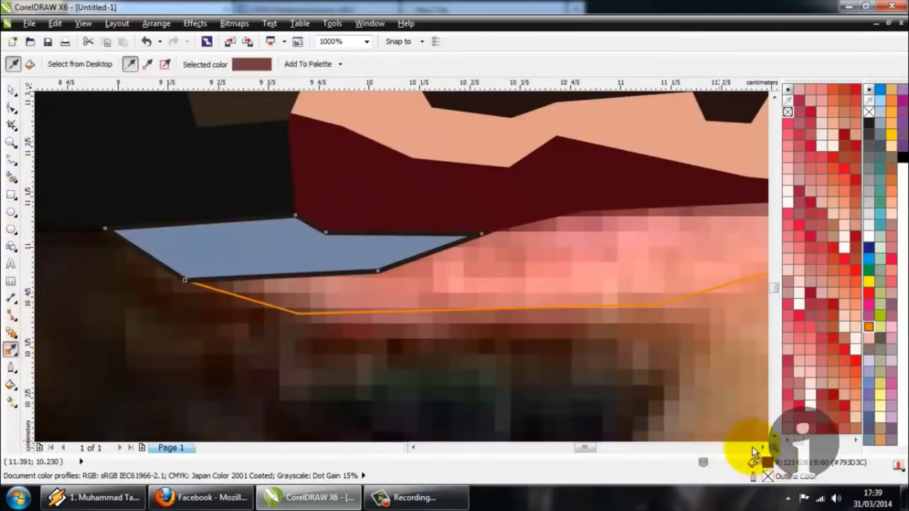
{"action": "left_click", "coordinate": [294, 248]}
Sample pink #EB867E from the lower lip, Smart Fill the remaining enclosed lip area and apply that colour to it
{"action": "left_click", "coordinate": [379, 298]}
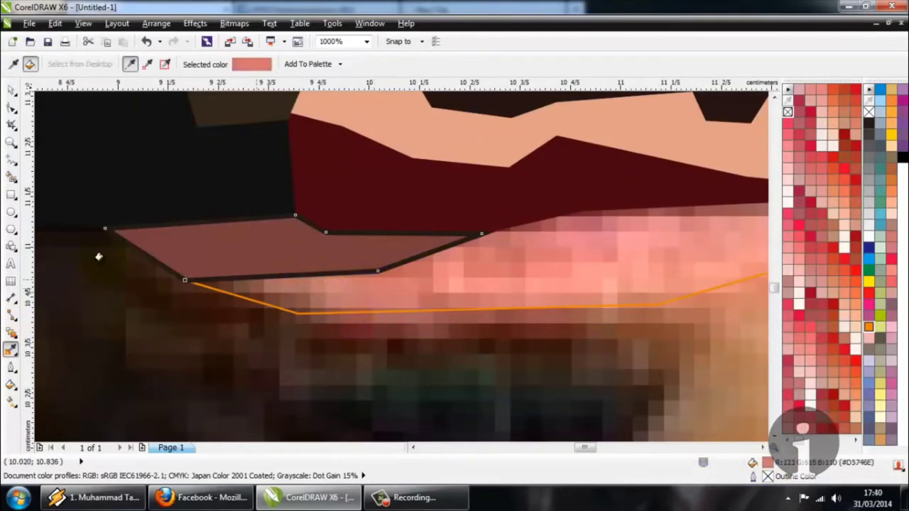
{"action": "left_click", "coordinate": [11, 349]}
{"action": "left_click", "coordinate": [11, 176]}
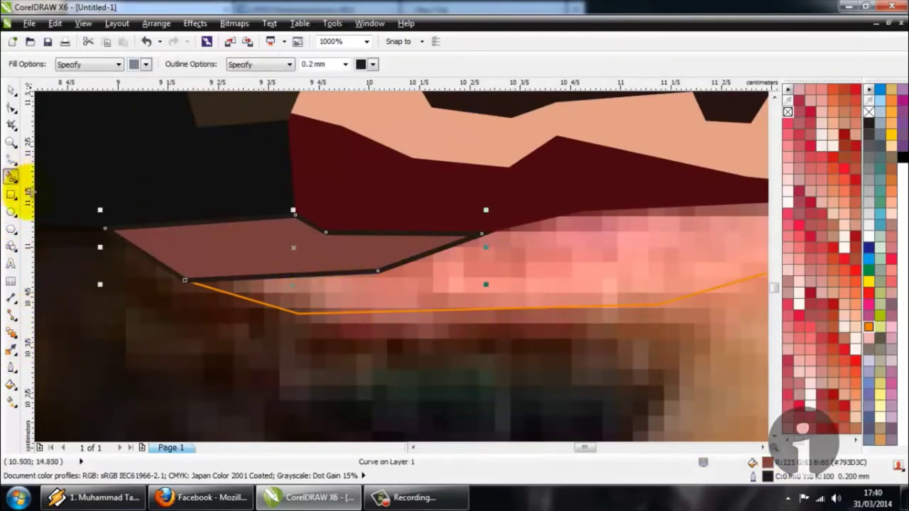
{"action": "left_click", "coordinate": [375, 298]}
{"action": "left_click", "coordinate": [12, 350]}
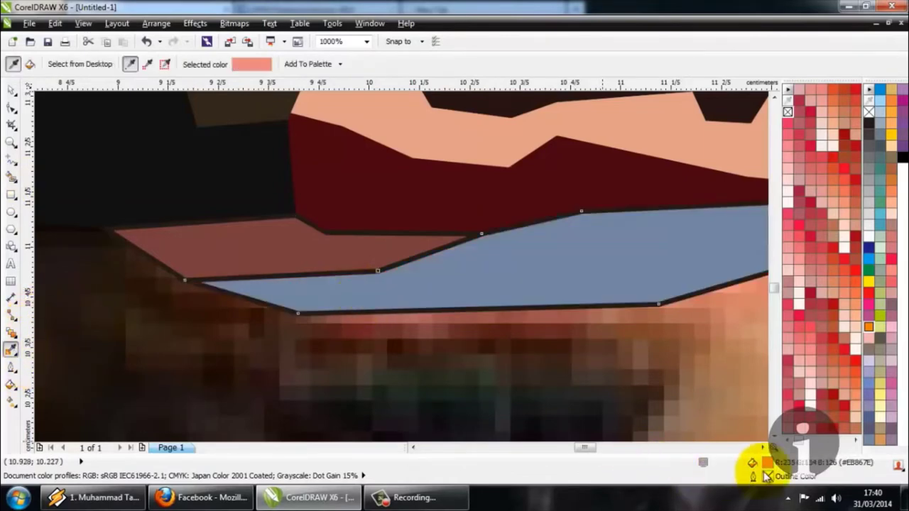
{"action": "left_click", "coordinate": [589, 294]}
Select all the traced shapes, including the new lip pieces, and remove their outlines
{"action": "scroll", "coordinate": [243, 253], "scroll_direction": "down", "scroll_amount": 5}
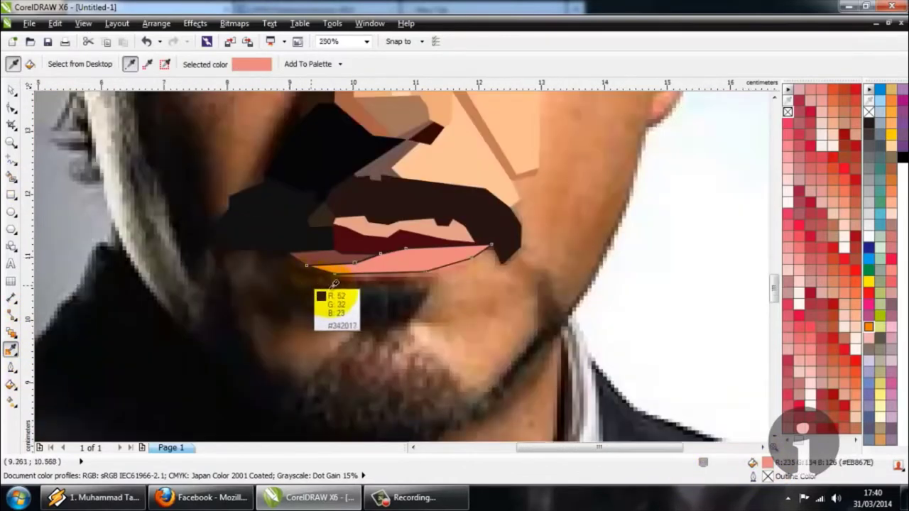
{"action": "scroll", "coordinate": [350, 293], "scroll_direction": "down", "scroll_amount": 1}
{"action": "left_click", "coordinate": [11, 90]}
{"action": "left_click_drag", "start_coordinate": [104, 110], "coordinate": [570, 369]}
{"action": "right_click", "coordinate": [787, 111]}
{"action": "left_click", "coordinate": [677, 166]}
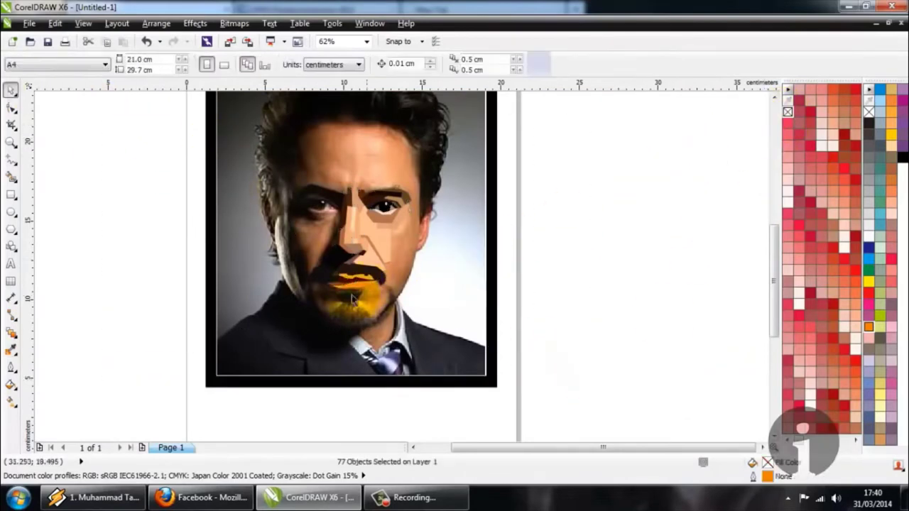
{"action": "scroll", "coordinate": [337, 286], "scroll_direction": "up", "scroll_amount": 2}
{"action": "scroll", "coordinate": [337, 287], "scroll_direction": "down", "scroll_amount": 2}
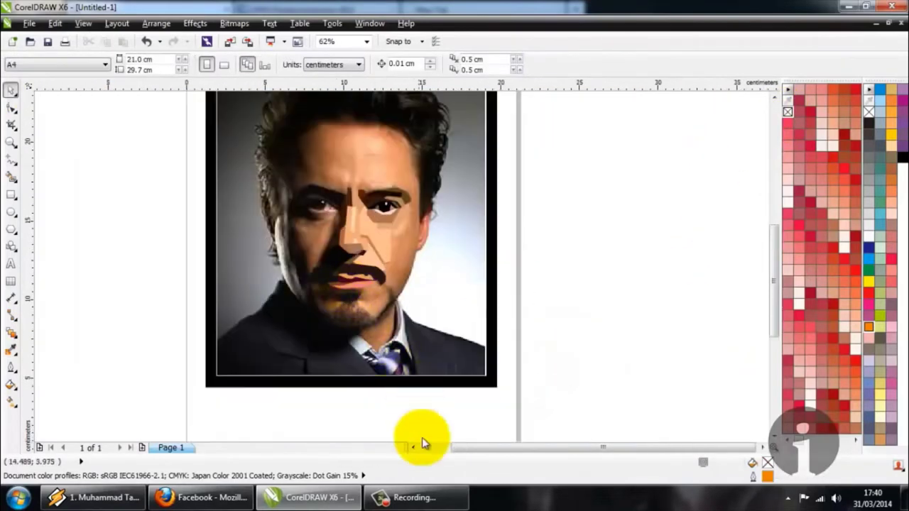
{"action": "left_click", "coordinate": [424, 495]}
{"action": "left_click", "coordinate": [844, 441]}
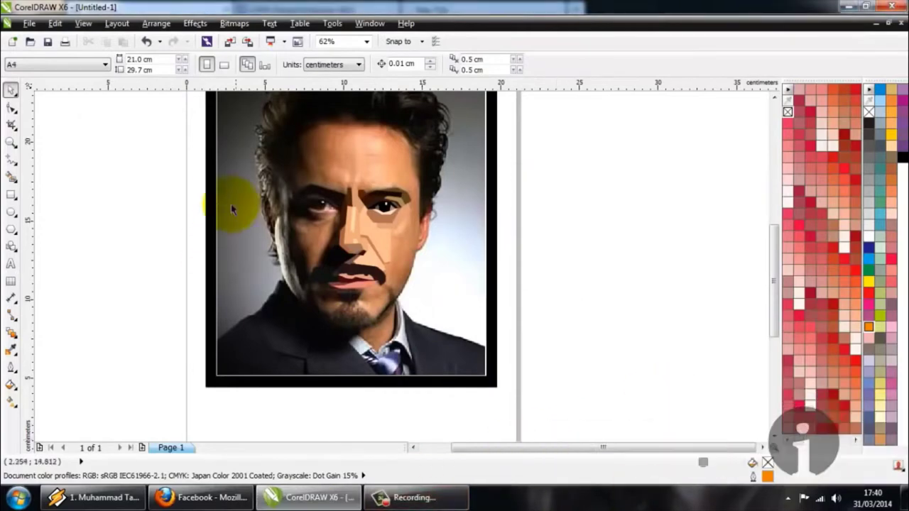
{"action": "scroll", "coordinate": [274, 206], "scroll_direction": "up", "scroll_amount": 2}
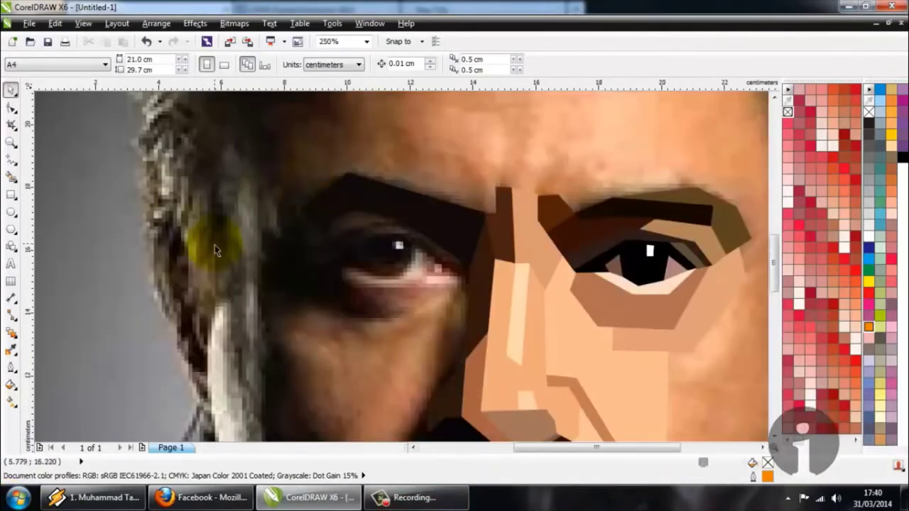
{"action": "scroll", "coordinate": [203, 244], "scroll_direction": "down", "scroll_amount": 2}
{"action": "scroll", "coordinate": [265, 328], "scroll_direction": "up", "scroll_amount": 2}
{"action": "scroll", "coordinate": [293, 311], "scroll_direction": "down", "scroll_amount": 2}
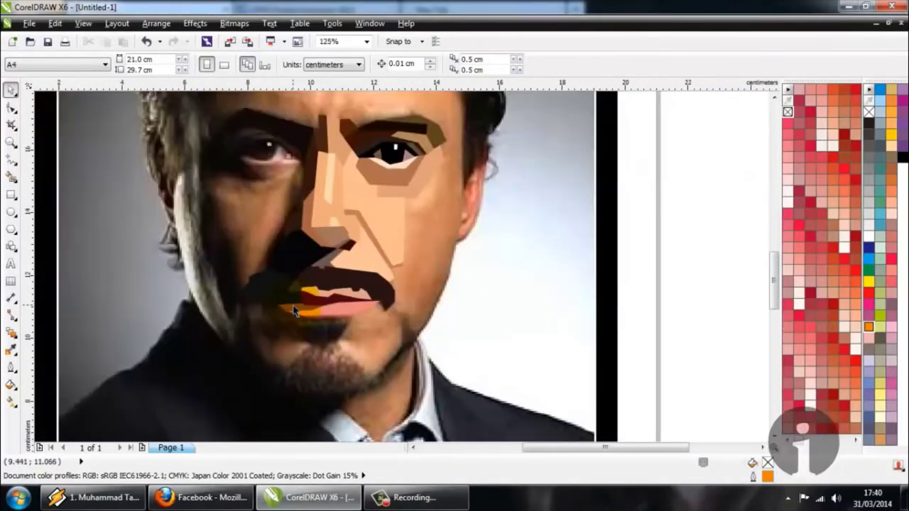
Delete the near-black #101010 moustache shape on the shadowed side of the face
{"action": "scroll", "coordinate": [294, 310], "scroll_direction": "up", "scroll_amount": 3}
{"action": "left_click", "coordinate": [274, 269]}
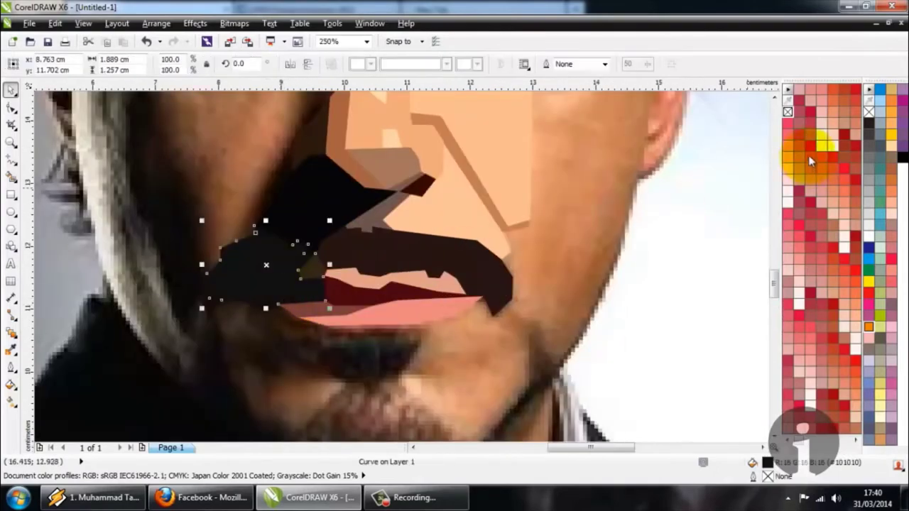
{"action": "key", "text": "Escape"}
{"action": "scroll", "coordinate": [542, 387], "scroll_direction": "down", "scroll_amount": 2}
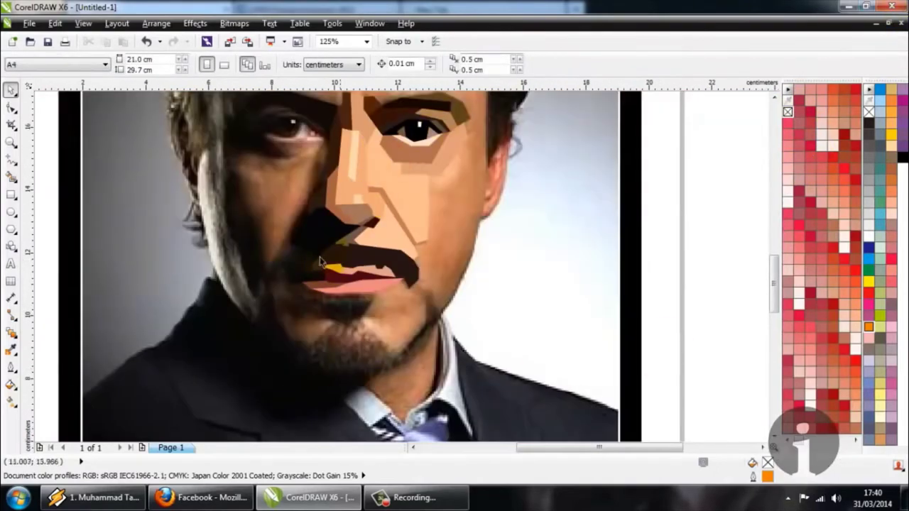
Trace an open polyline around the dark mouth corner on the shadowed side, from the moustache patch to the lower lip's corner
{"action": "scroll", "coordinate": [321, 263], "scroll_direction": "up", "scroll_amount": 1}
{"action": "scroll", "coordinate": [307, 208], "scroll_direction": "up", "scroll_amount": 1}
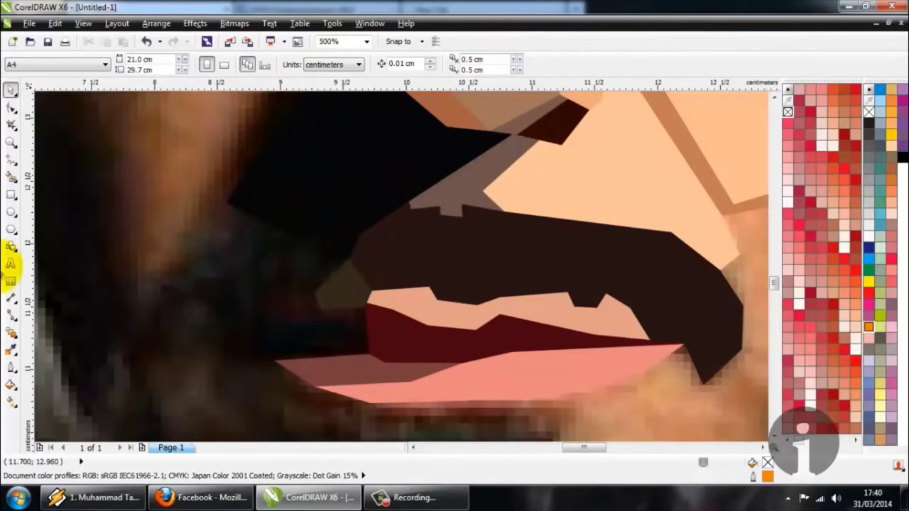
{"action": "left_click", "coordinate": [13, 161]}
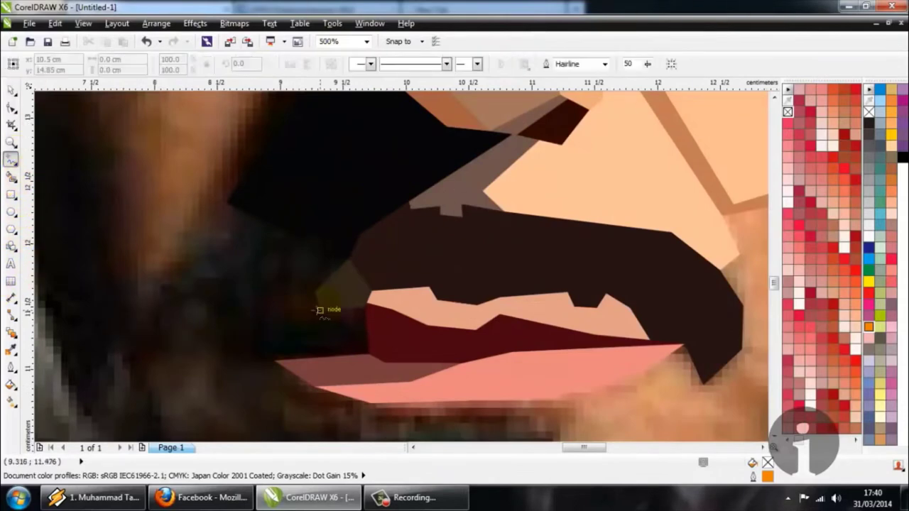
{"action": "scroll", "coordinate": [311, 307], "scroll_direction": "down", "scroll_amount": 2}
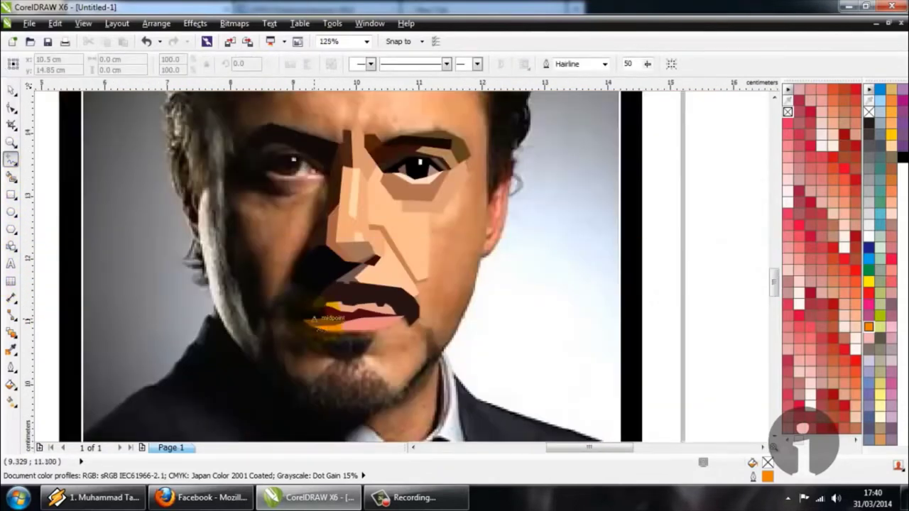
{"action": "scroll", "coordinate": [313, 284], "scroll_direction": "up", "scroll_amount": 2}
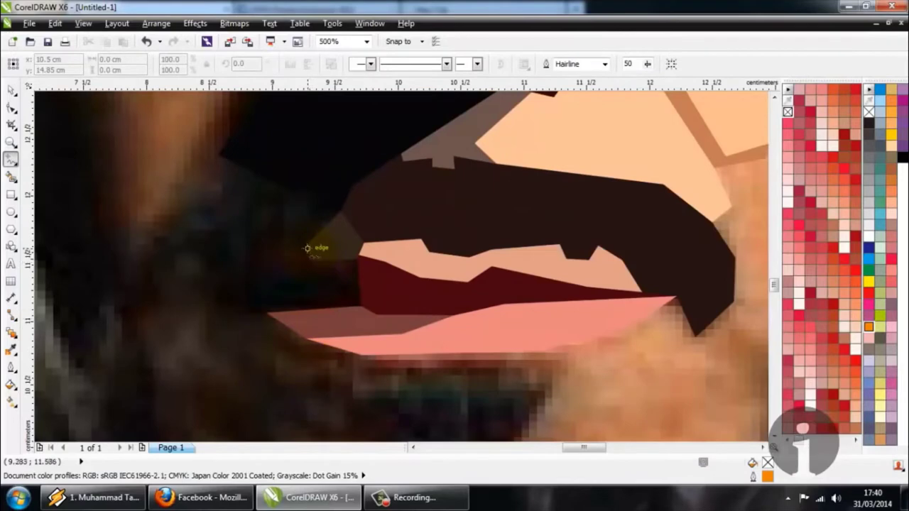
{"action": "scroll", "coordinate": [307, 247], "scroll_direction": "down", "scroll_amount": 2}
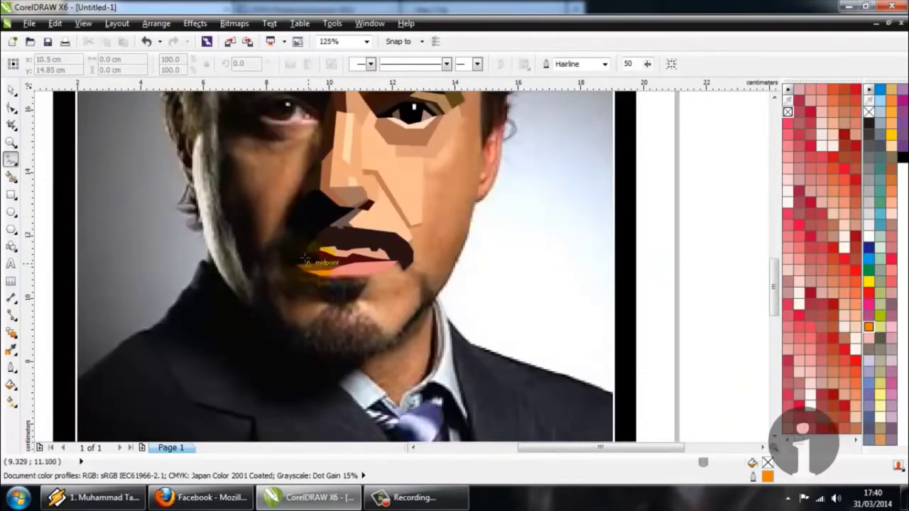
{"action": "scroll", "coordinate": [305, 259], "scroll_direction": "up", "scroll_amount": 2}
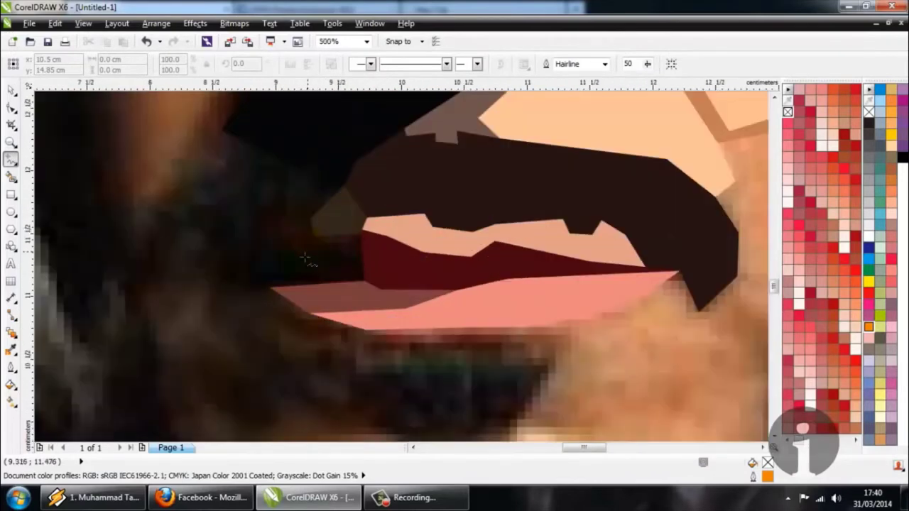
{"action": "left_click", "coordinate": [245, 242]}
{"action": "left_click", "coordinate": [221, 268]}
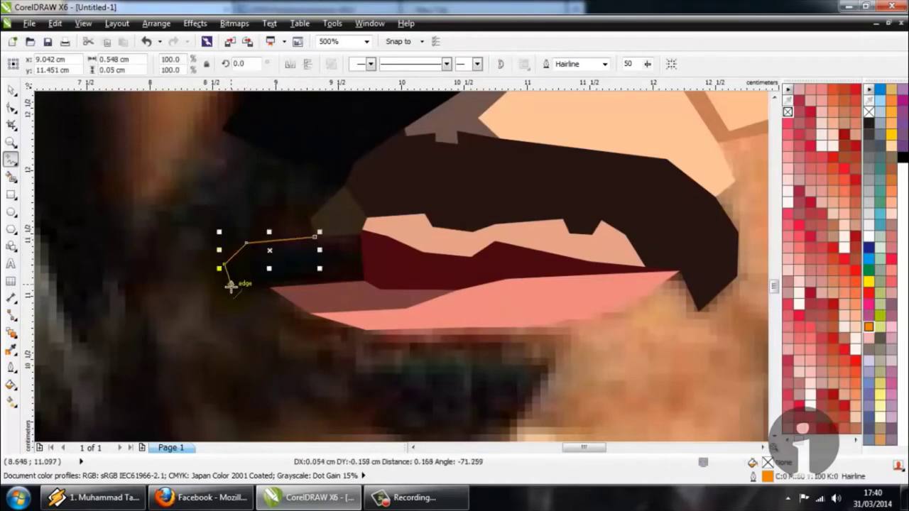
{"action": "double_click", "coordinate": [270, 287]}
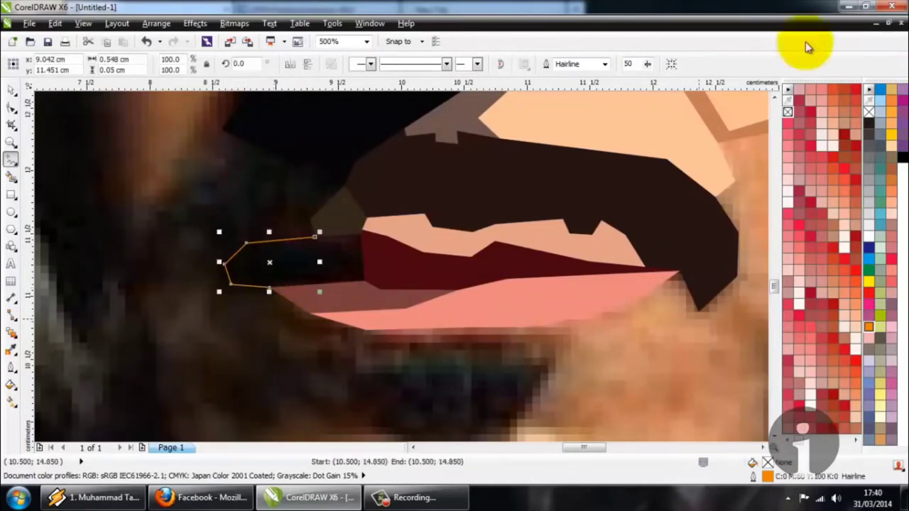
Sample near-black #0A0607 from the dark mouth corner, Smart Fill the enclosed area and apply that colour to it
{"action": "left_click", "coordinate": [11, 349]}
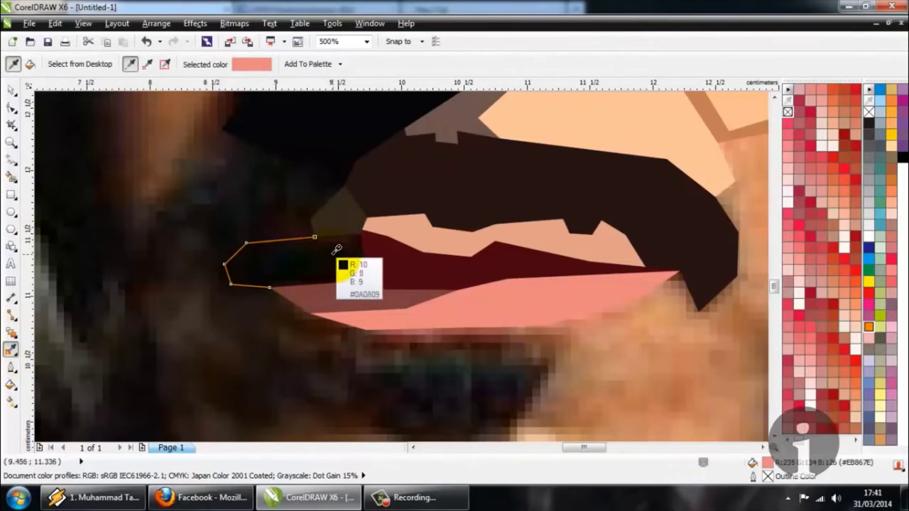
{"action": "left_click", "coordinate": [337, 249]}
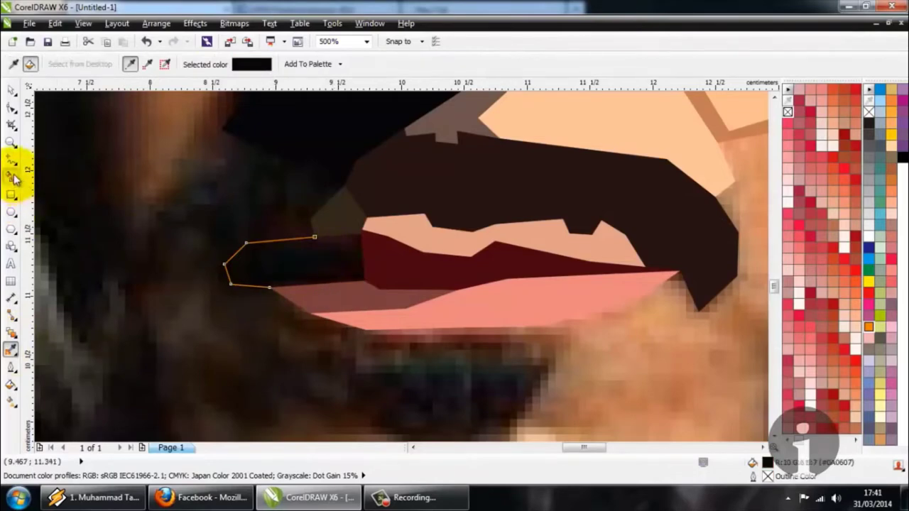
{"action": "left_click", "coordinate": [12, 177]}
{"action": "left_click", "coordinate": [353, 258]}
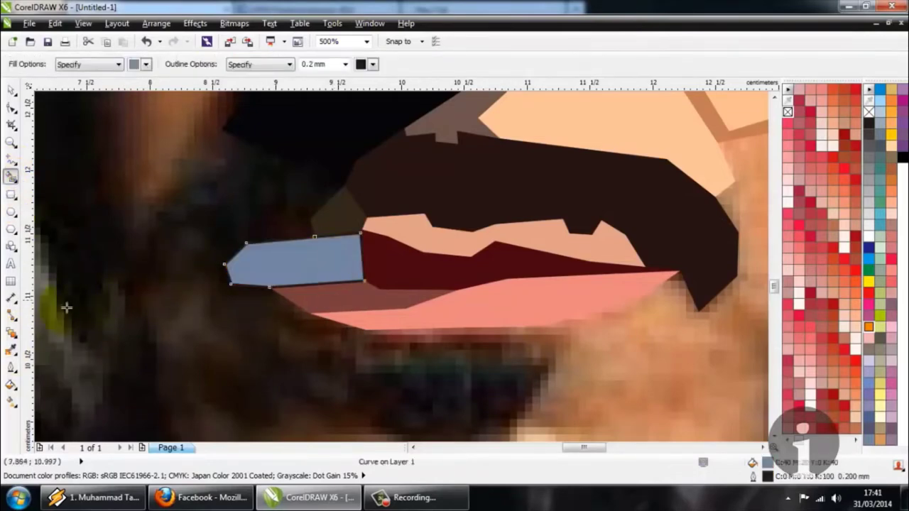
{"action": "left_click", "coordinate": [12, 349]}
{"action": "left_click", "coordinate": [293, 264]}
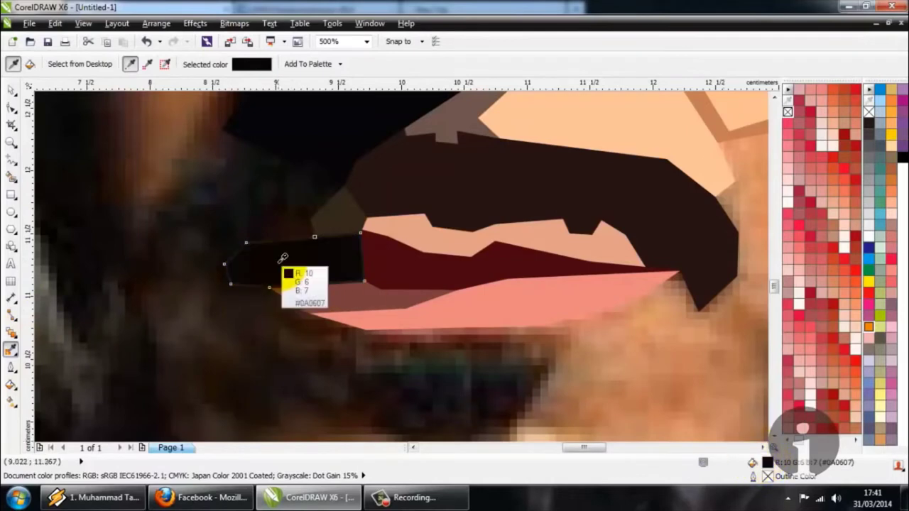
Select the unfilled moustache curve on the shadowed side of the face and give it an orange outline
{"action": "scroll", "coordinate": [301, 260], "scroll_direction": "down", "scroll_amount": 3}
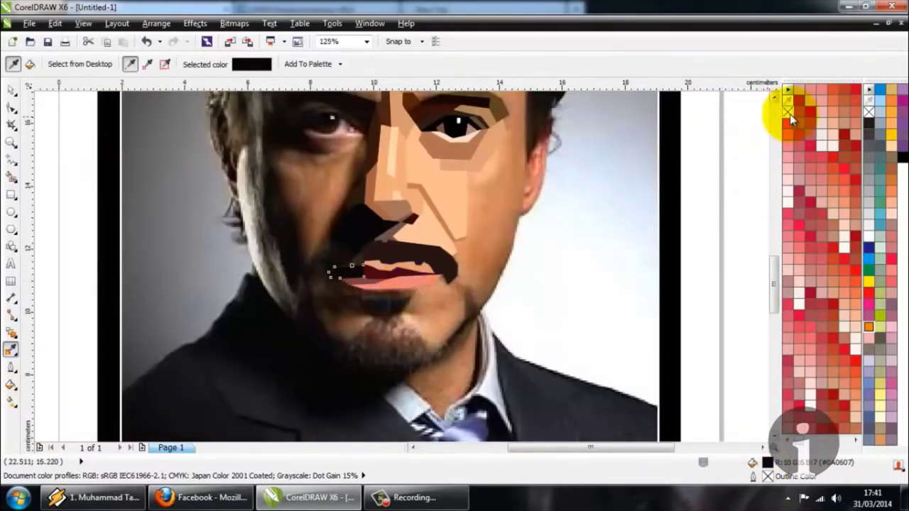
{"action": "left_click", "coordinate": [13, 91]}
{"action": "scroll", "coordinate": [334, 259], "scroll_direction": "up", "scroll_amount": 2}
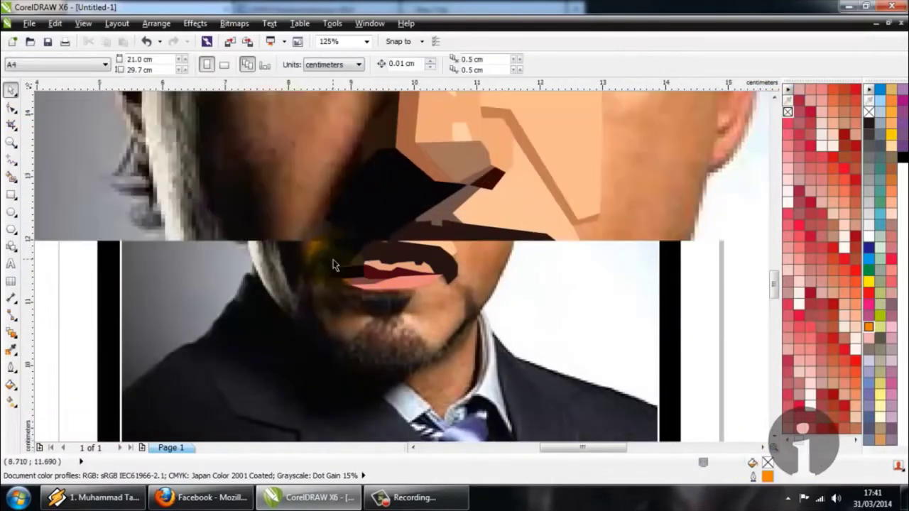
{"action": "scroll", "coordinate": [320, 249], "scroll_direction": "down", "scroll_amount": 2}
{"action": "left_click", "coordinate": [304, 236]}
{"action": "scroll", "coordinate": [304, 236], "scroll_direction": "up", "scroll_amount": 4}
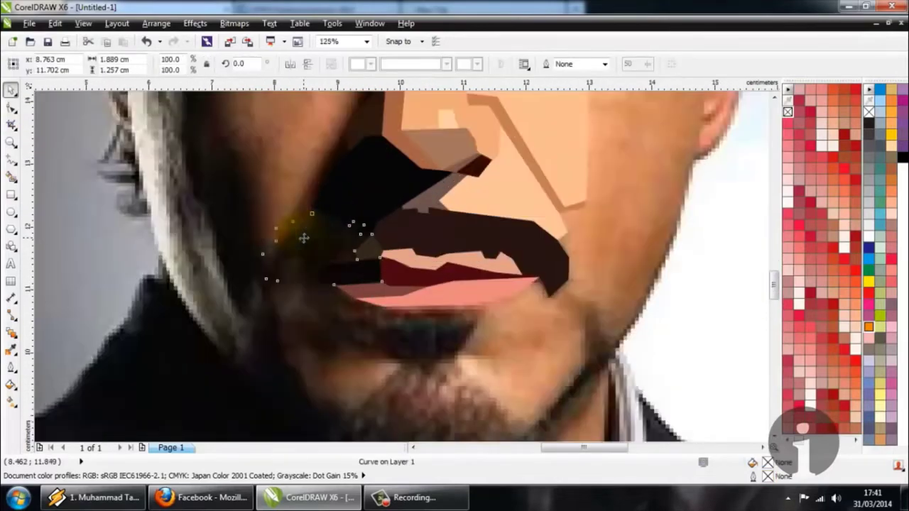
{"action": "right_click", "coordinate": [868, 326]}
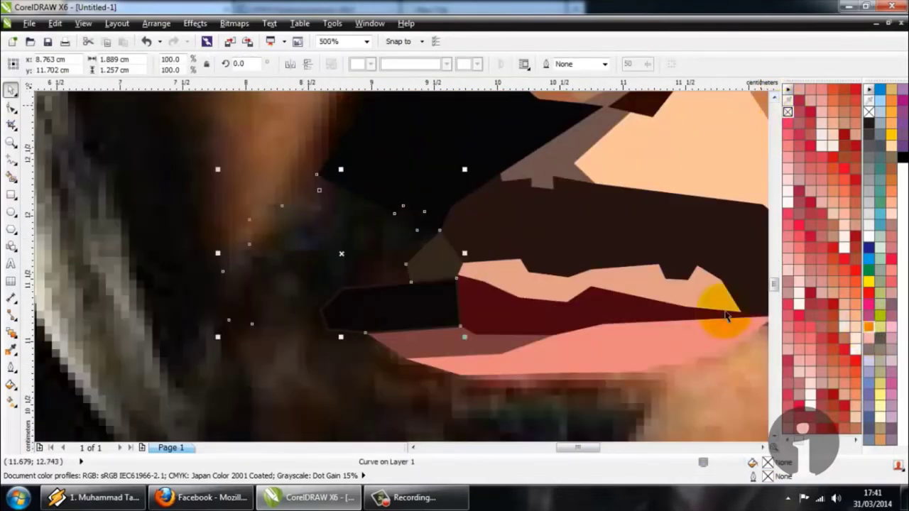
{"action": "left_click", "coordinate": [210, 210]}
{"action": "scroll", "coordinate": [219, 207], "scroll_direction": "down", "scroll_amount": 2}
{"action": "scroll", "coordinate": [219, 208], "scroll_direction": "down", "scroll_amount": 2}
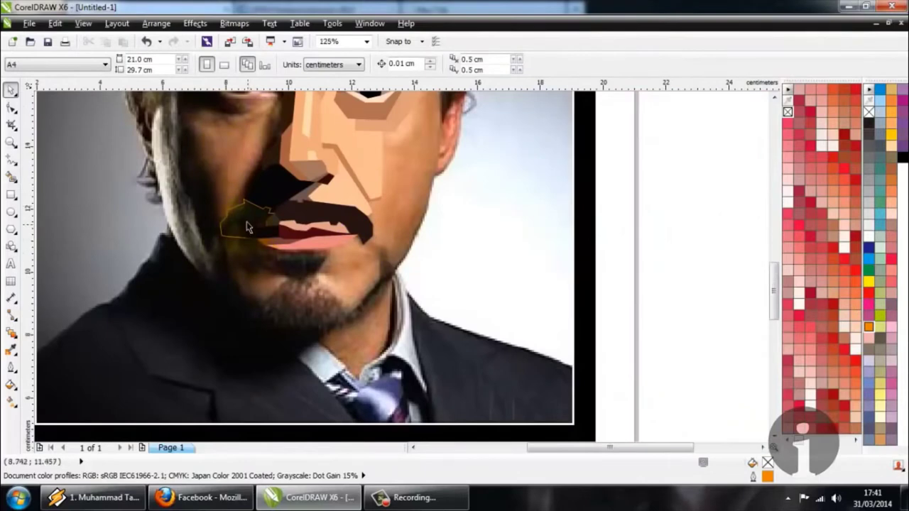
{"action": "scroll", "coordinate": [248, 224], "scroll_direction": "up", "scroll_amount": 4}
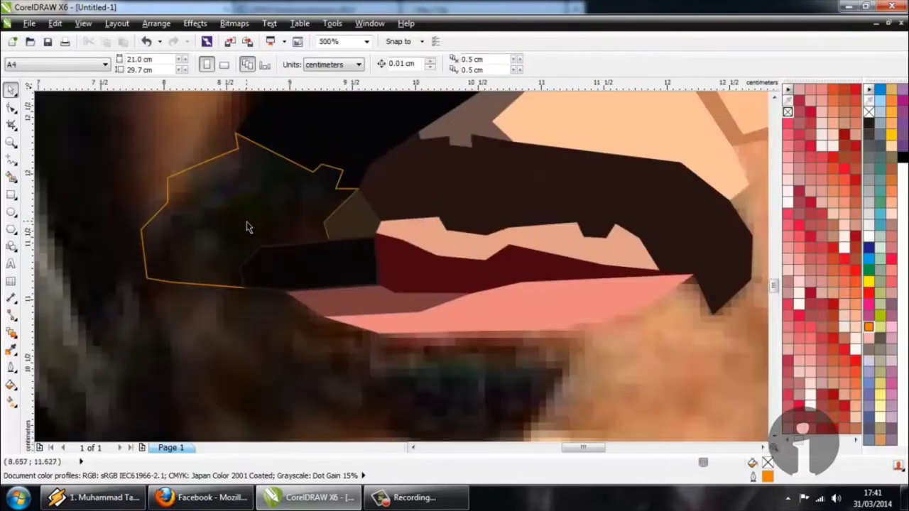
Sample near-black #070908 from the shadowed moustache, Smart Fill its enclosed outline and apply that colour to it
{"action": "left_click", "coordinate": [12, 350]}
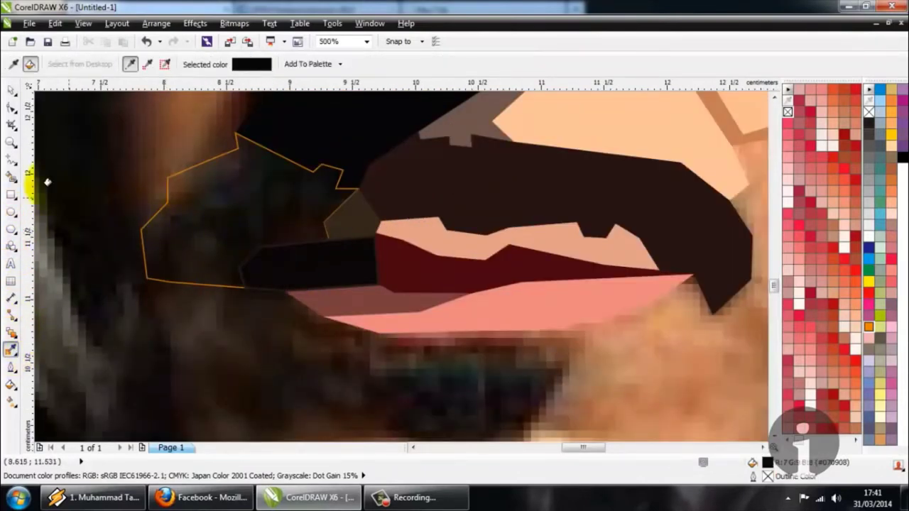
{"action": "left_click", "coordinate": [12, 177]}
{"action": "left_click", "coordinate": [180, 205]}
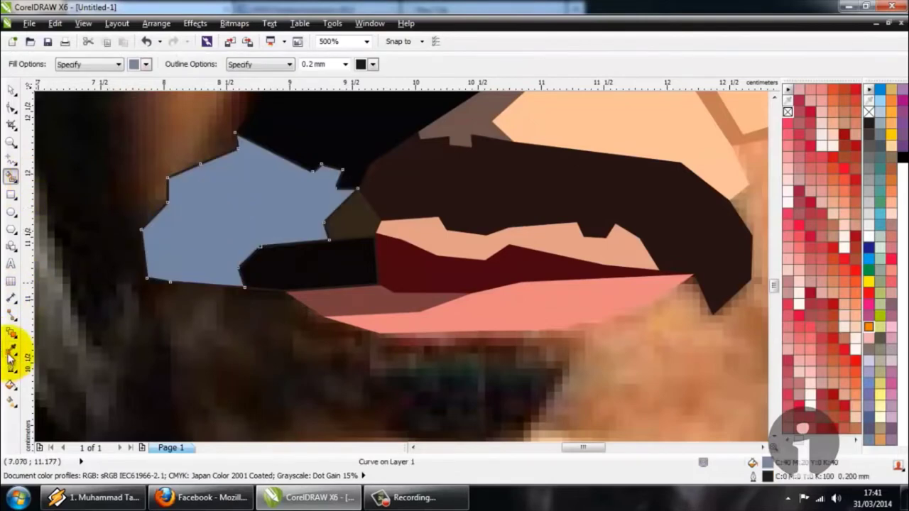
{"action": "left_click", "coordinate": [10, 352]}
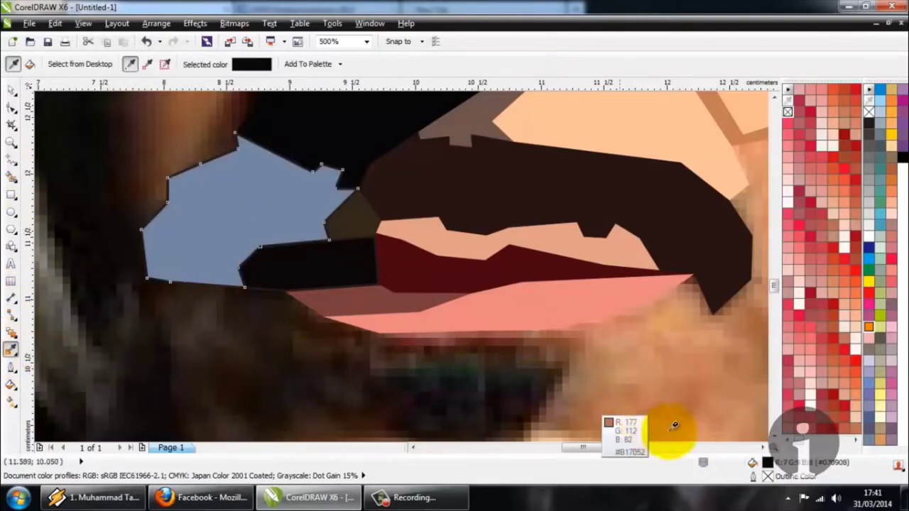
{"action": "left_click", "coordinate": [261, 218]}
{"action": "scroll", "coordinate": [261, 219], "scroll_direction": "down", "scroll_amount": 3}
Select all the traced face shapes, including the new moustache and mouth corner pieces, and remove their outlines
{"action": "left_click", "coordinate": [10, 90]}
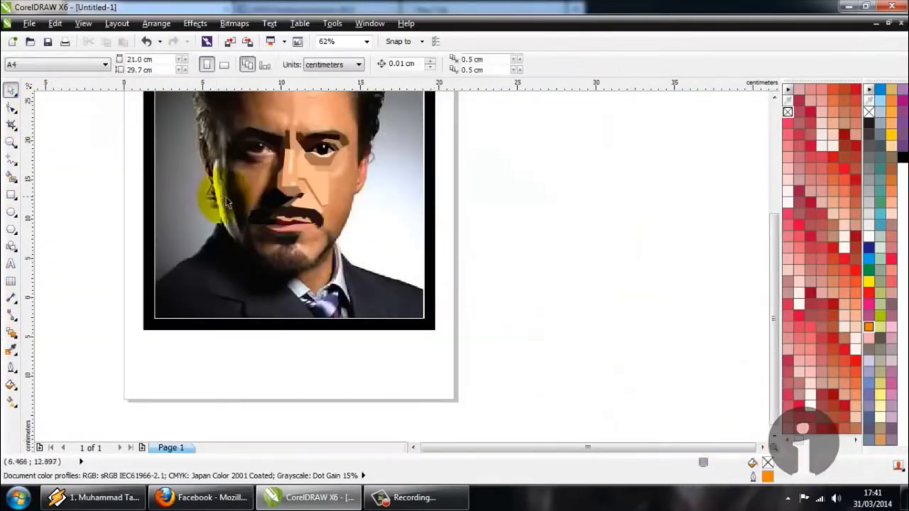
{"action": "scroll", "coordinate": [225, 199], "scroll_direction": "down", "scroll_amount": 1}
{"action": "left_click_drag", "start_coordinate": [161, 117], "coordinate": [426, 309]}
{"action": "right_click", "coordinate": [787, 111]}
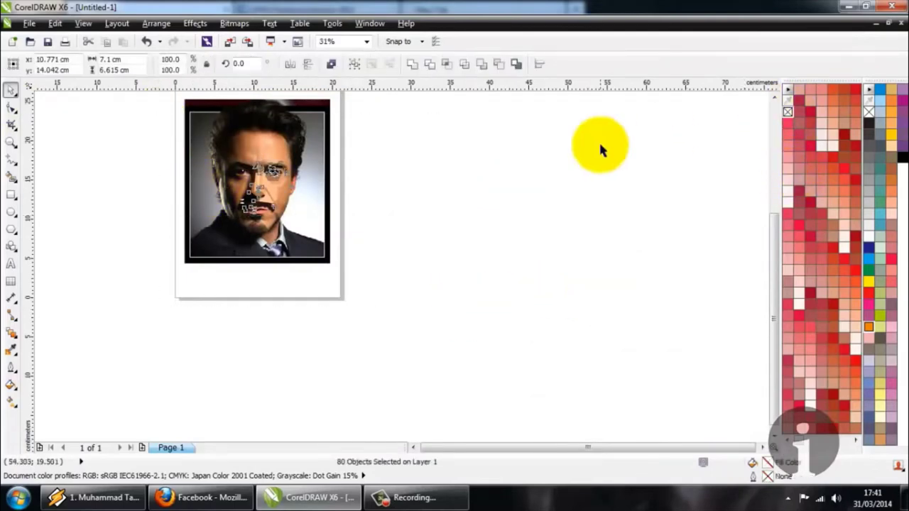
{"action": "left_click", "coordinate": [600, 149]}
{"action": "scroll", "coordinate": [237, 206], "scroll_direction": "up", "scroll_amount": 2}
{"action": "scroll", "coordinate": [245, 206], "scroll_direction": "down", "scroll_amount": 1}
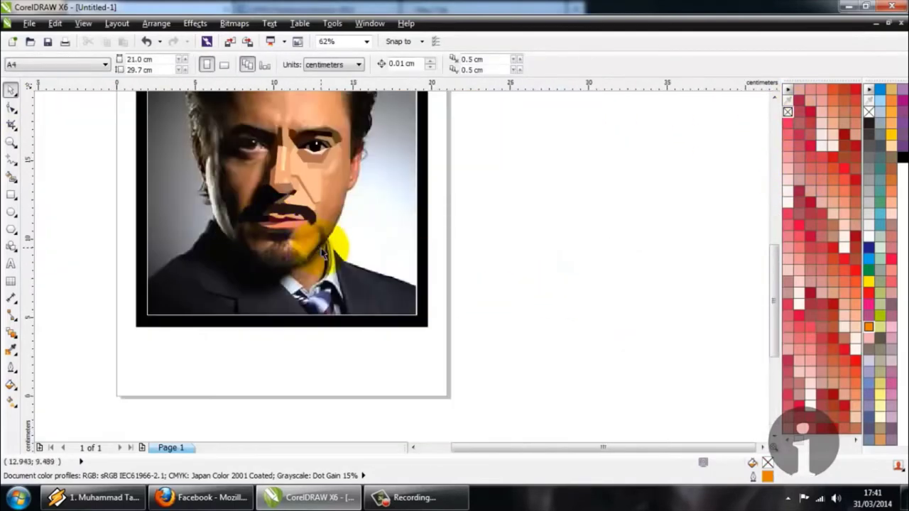
{"action": "scroll", "coordinate": [236, 206], "scroll_direction": "up", "scroll_amount": 4}
{"action": "scroll", "coordinate": [237, 209], "scroll_direction": "down", "scroll_amount": 2}
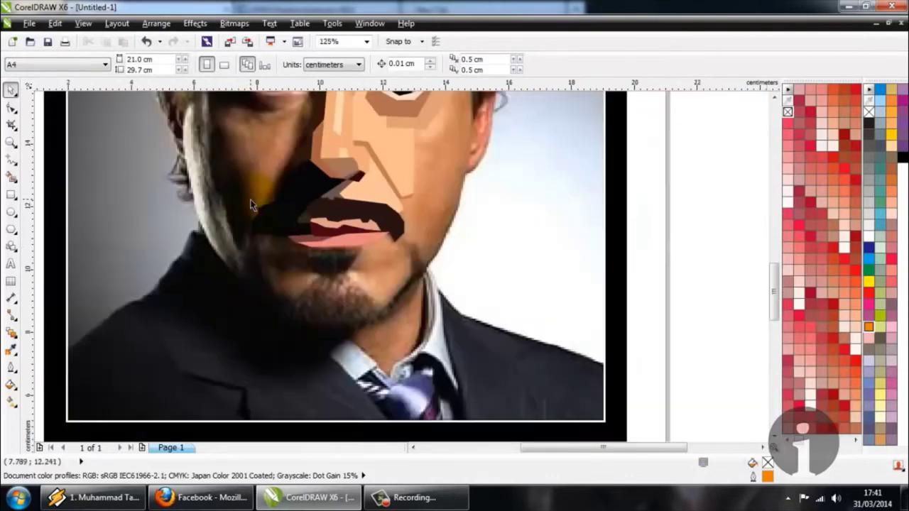
{"action": "key", "text": "ctrl+a"}
{"action": "left_click", "coordinate": [622, 234]}
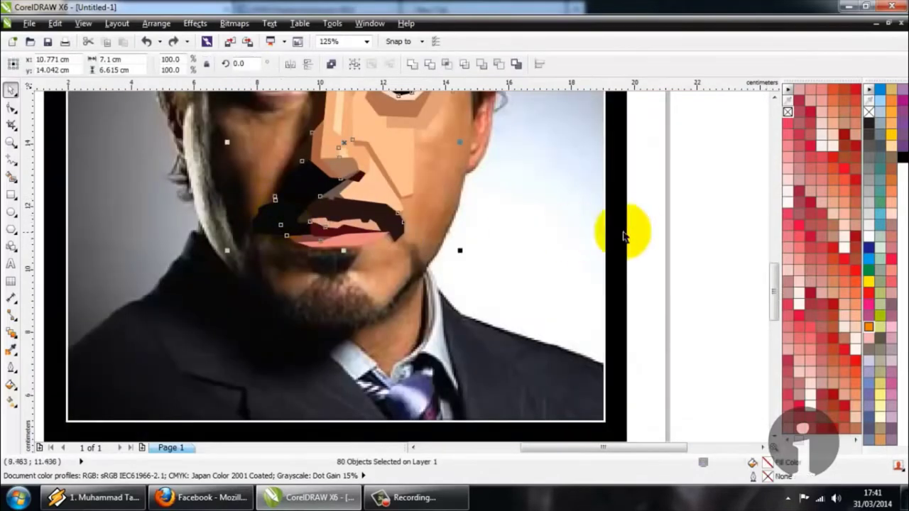
{"action": "left_click", "coordinate": [442, 239]}
{"action": "scroll", "coordinate": [358, 249], "scroll_direction": "down", "scroll_amount": 1}
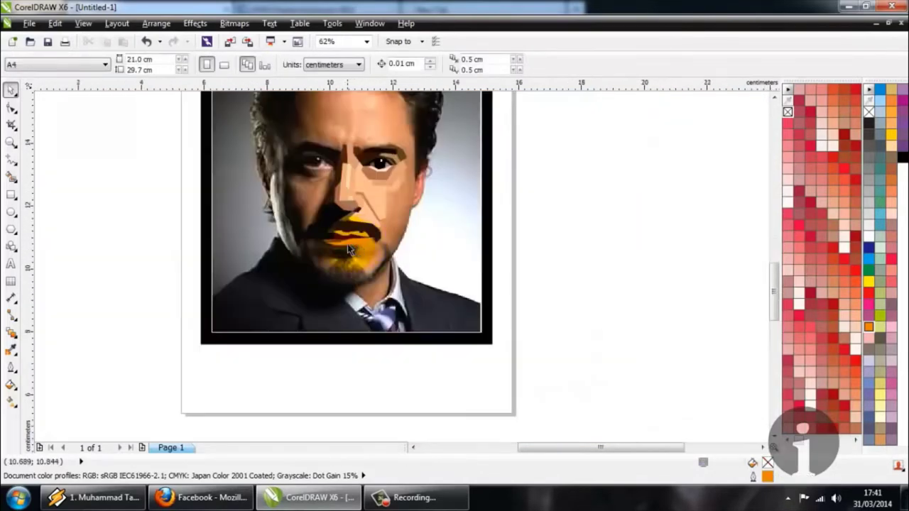
{"action": "scroll", "coordinate": [353, 248], "scroll_direction": "up", "scroll_amount": 1}
Trace a closed polygon around the dark area of the shadowed eye and a small square around its white highlight
{"action": "left_click", "coordinate": [10, 159]}
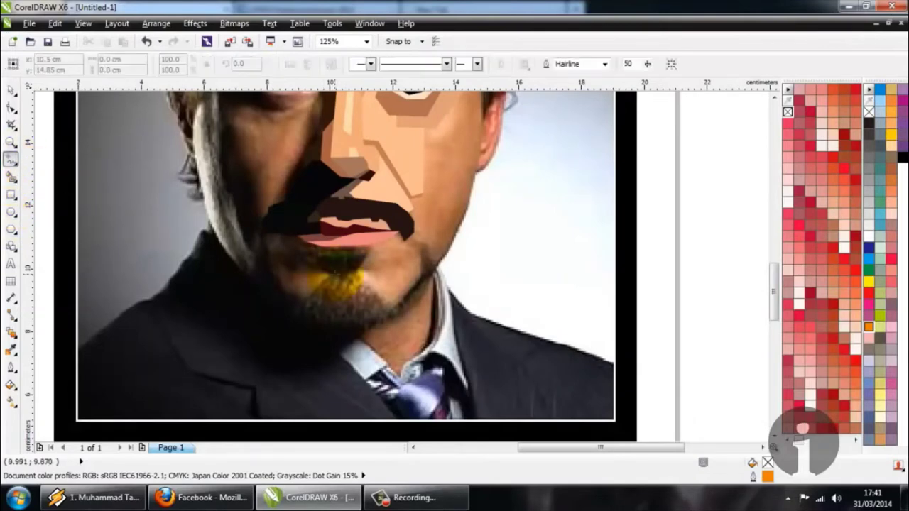
{"action": "scroll", "coordinate": [340, 362], "scroll_direction": "down", "scroll_amount": 1}
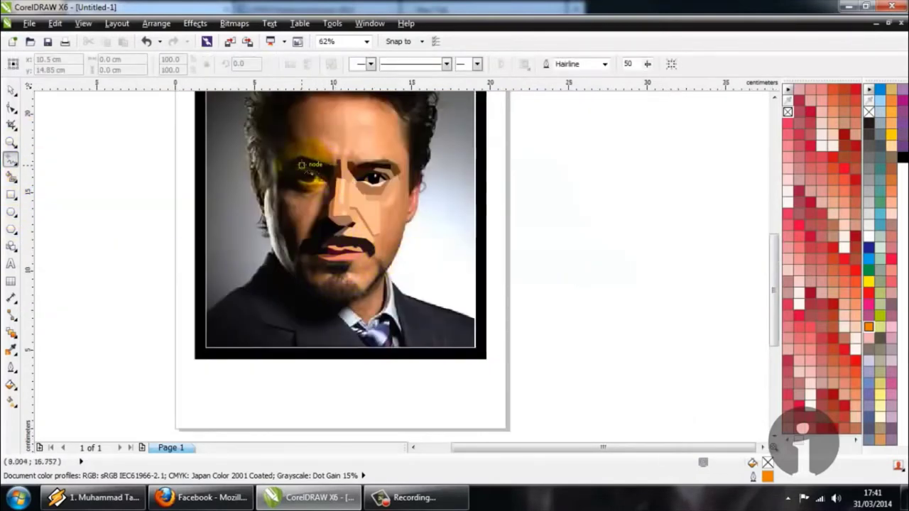
{"action": "scroll", "coordinate": [301, 165], "scroll_direction": "up", "scroll_amount": 2}
{"action": "scroll", "coordinate": [341, 206], "scroll_direction": "up", "scroll_amount": 1}
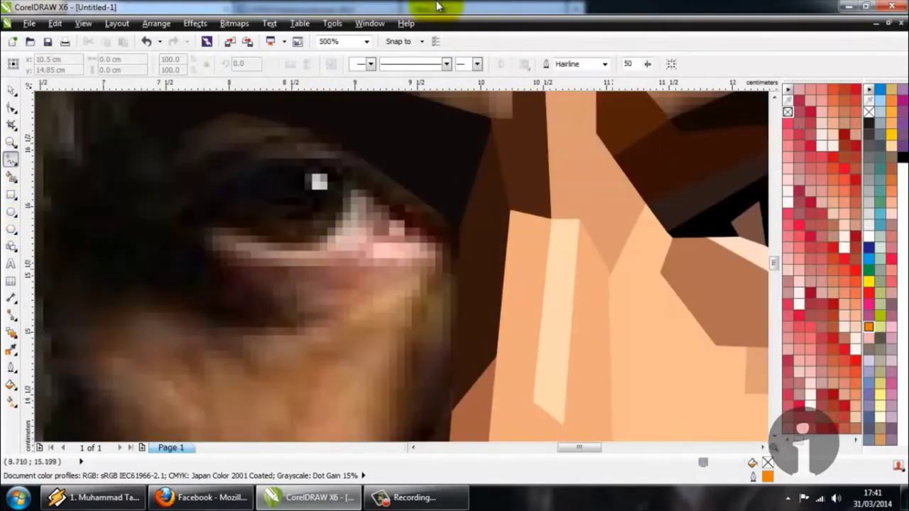
{"action": "scroll", "coordinate": [333, 206], "scroll_direction": "down", "scroll_amount": 2}
{"action": "scroll", "coordinate": [310, 204], "scroll_direction": "up", "scroll_amount": 2}
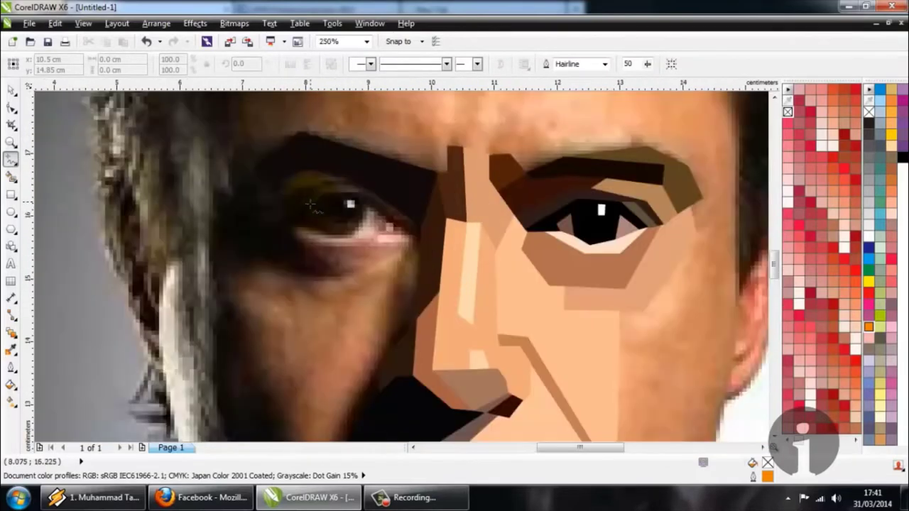
{"action": "left_click_drag", "start_coordinate": [299, 232], "coordinate": [383, 258]}
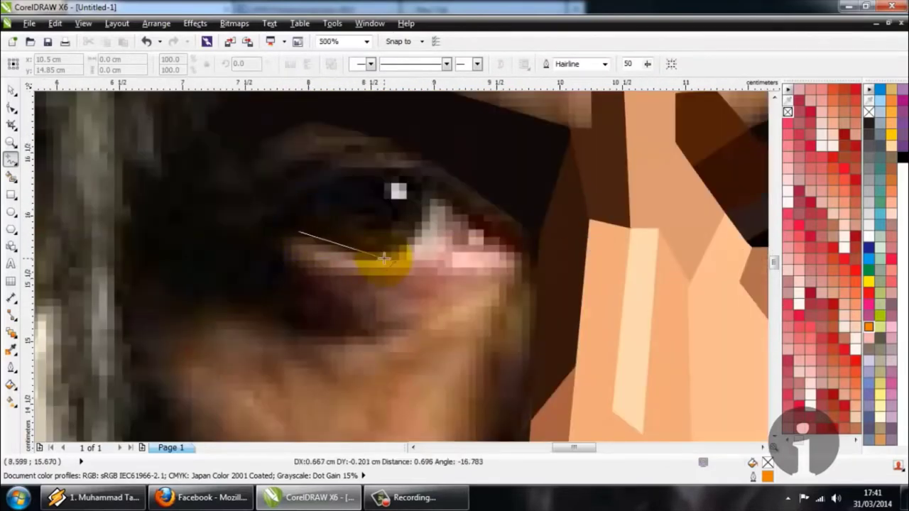
{"action": "double_click", "coordinate": [366, 259]}
{"action": "left_click", "coordinate": [400, 257]}
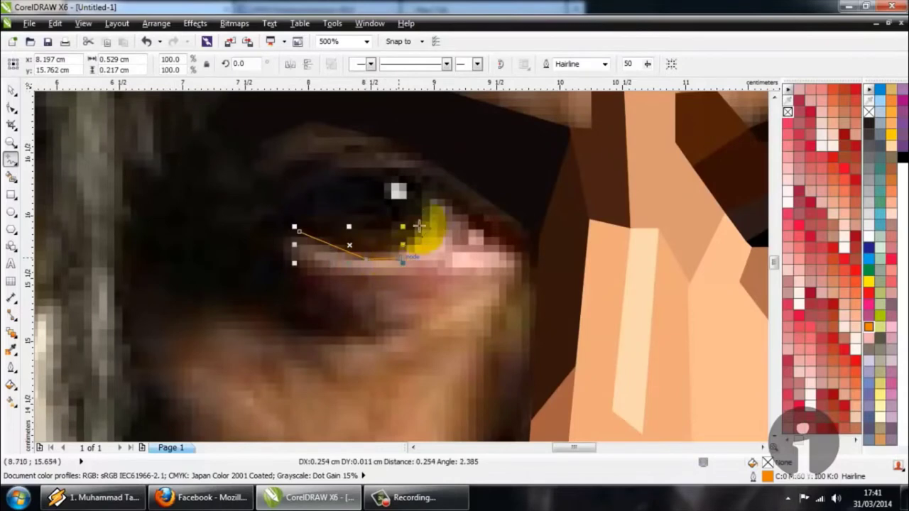
{"action": "left_click", "coordinate": [439, 194]}
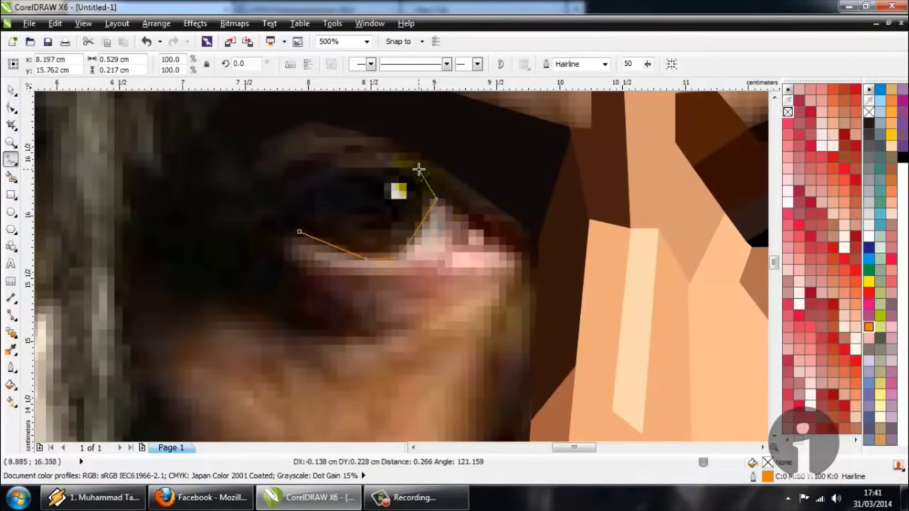
{"action": "scroll", "coordinate": [389, 205], "scroll_direction": "up", "scroll_amount": 2}
{"action": "left_click", "coordinate": [392, 201]}
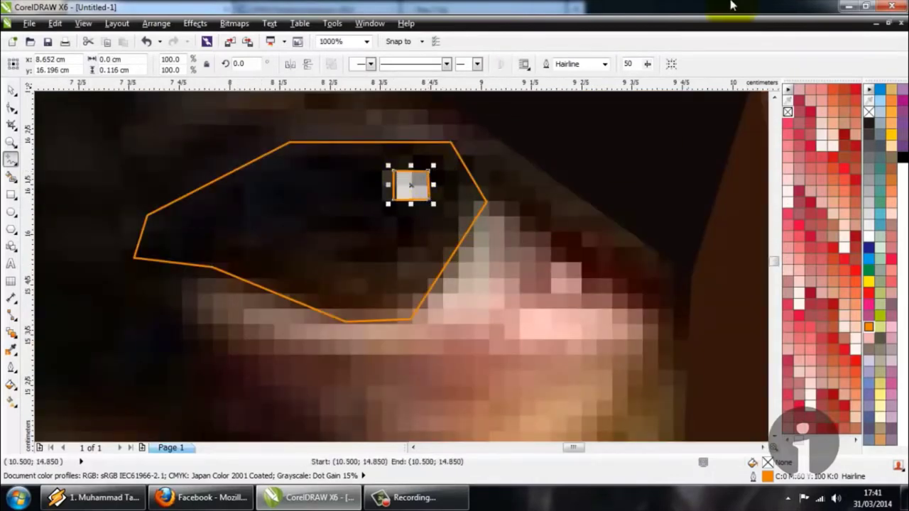
Sample near-black #0A080B from the shadowed eye, Smart Fill the dark eye polygon around the highlight and apply that colour to it
{"action": "left_click", "coordinate": [10, 349]}
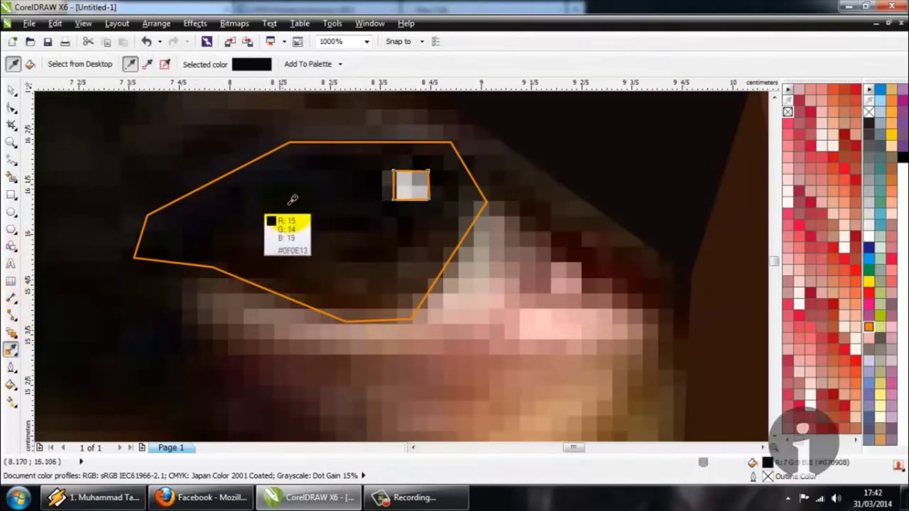
{"action": "left_click", "coordinate": [294, 200]}
{"action": "left_click", "coordinate": [20, 183]}
{"action": "left_click", "coordinate": [252, 220]}
{"action": "left_click", "coordinate": [10, 350]}
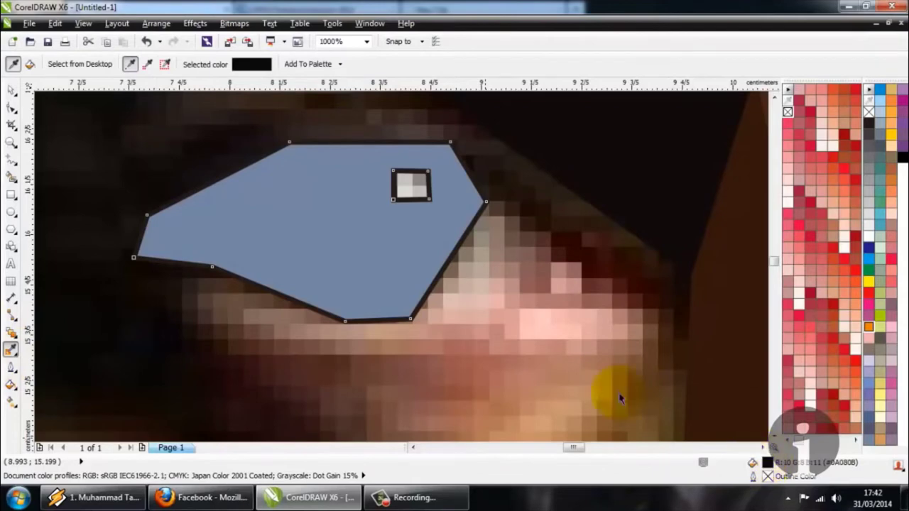
{"action": "left_click", "coordinate": [358, 290]}
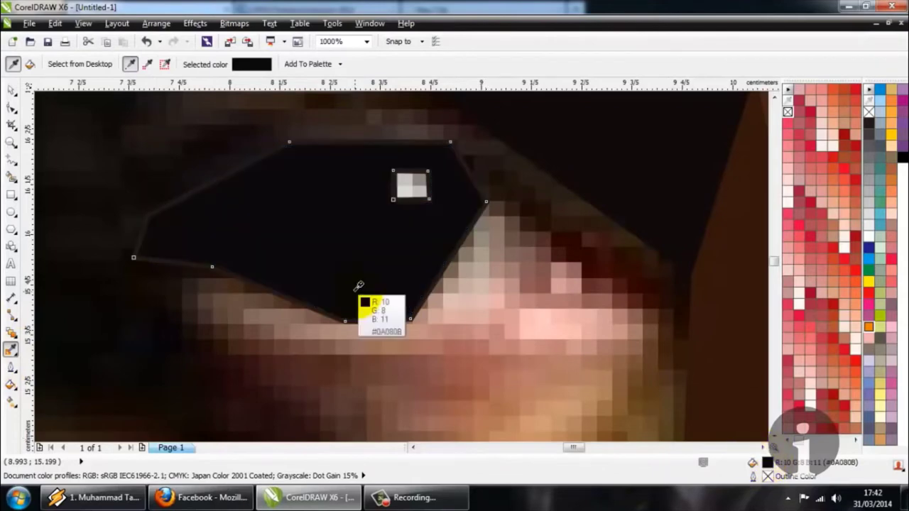
Smart Fill the small square highlight in the shadowed eye and colour it light grey #DAD9D7 sampled from the photo
{"action": "left_click", "coordinate": [11, 177]}
{"action": "left_click", "coordinate": [407, 186]}
{"action": "left_click", "coordinate": [11, 350]}
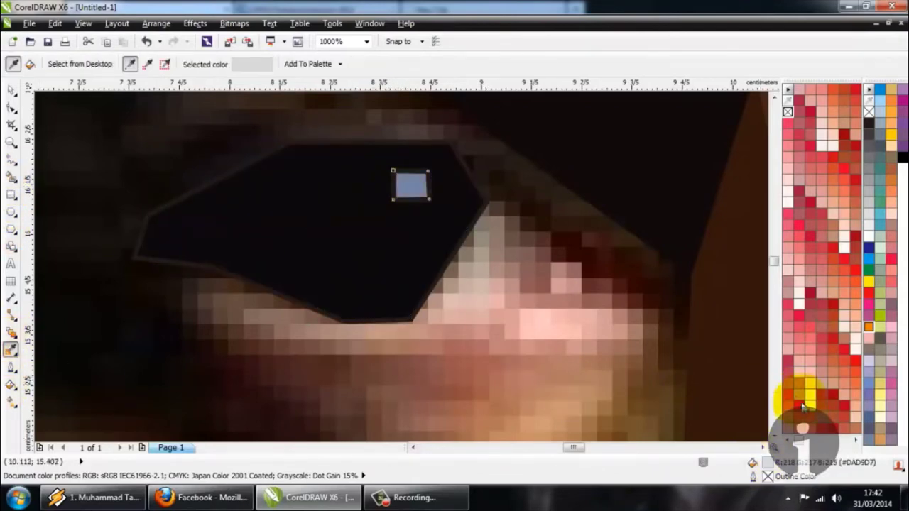
{"action": "left_click", "coordinate": [405, 199]}
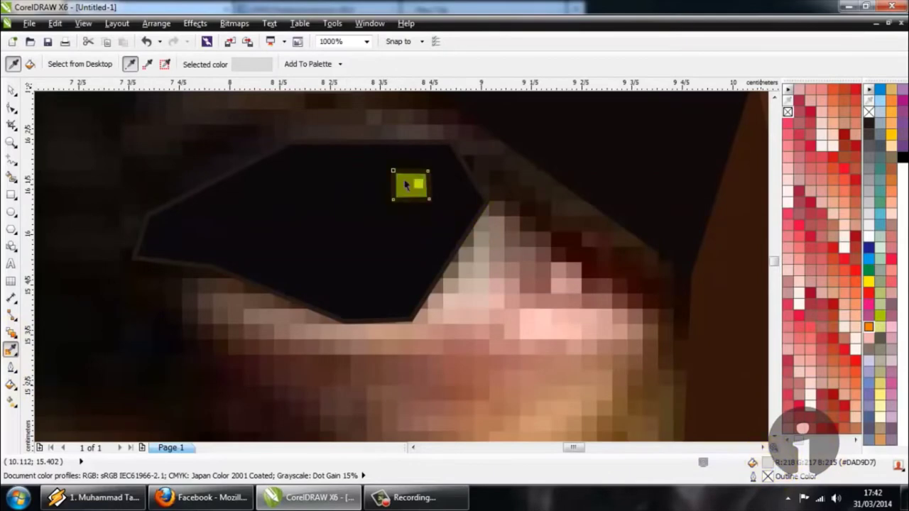
Trace the pale eye-white area between the dark eye shape and the inner corner of the shadowed eye
{"action": "scroll", "coordinate": [349, 206], "scroll_direction": "down", "scroll_amount": 4}
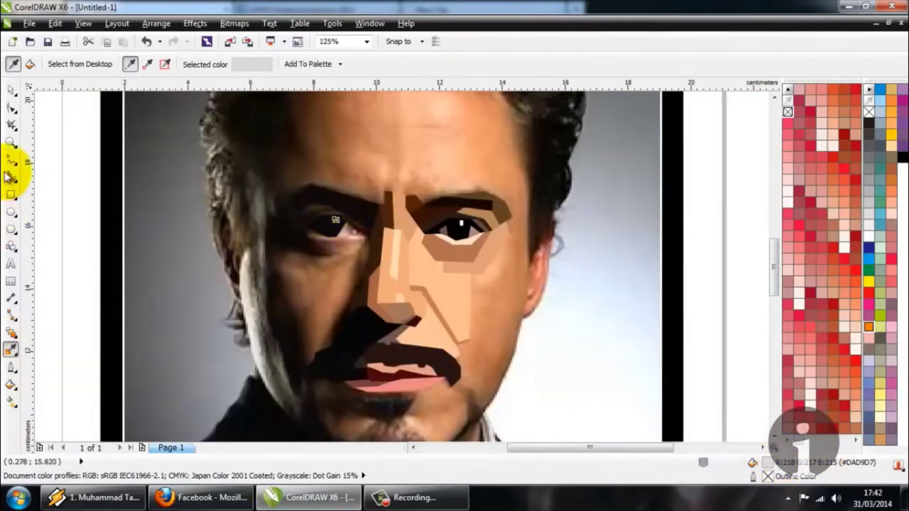
{"action": "left_click", "coordinate": [11, 161]}
{"action": "scroll", "coordinate": [335, 220], "scroll_direction": "up", "scroll_amount": 3}
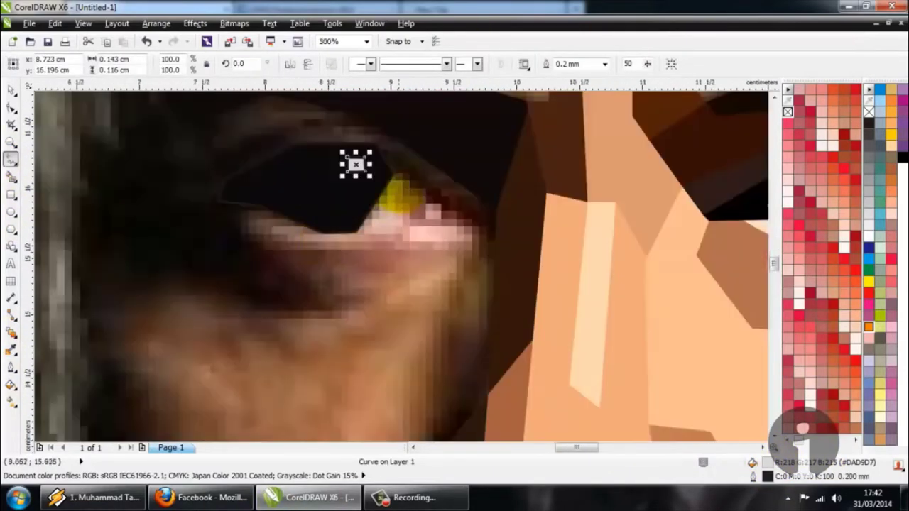
{"action": "left_click_drag", "start_coordinate": [394, 172], "coordinate": [354, 231]}
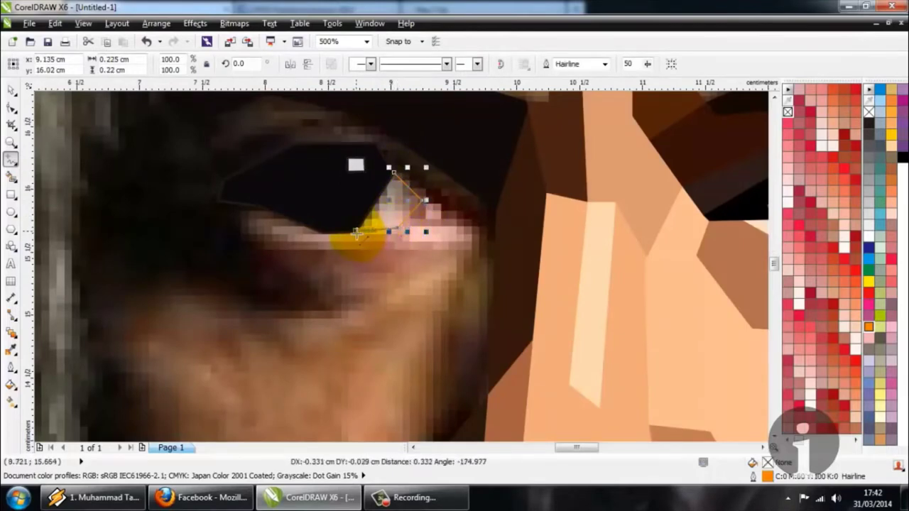
Sample pale beige #D0B6A9 from the shadowed eye's white, Smart Fill its traced outline and apply that colour
{"action": "scroll", "coordinate": [385, 209], "scroll_direction": "up", "scroll_amount": 1}
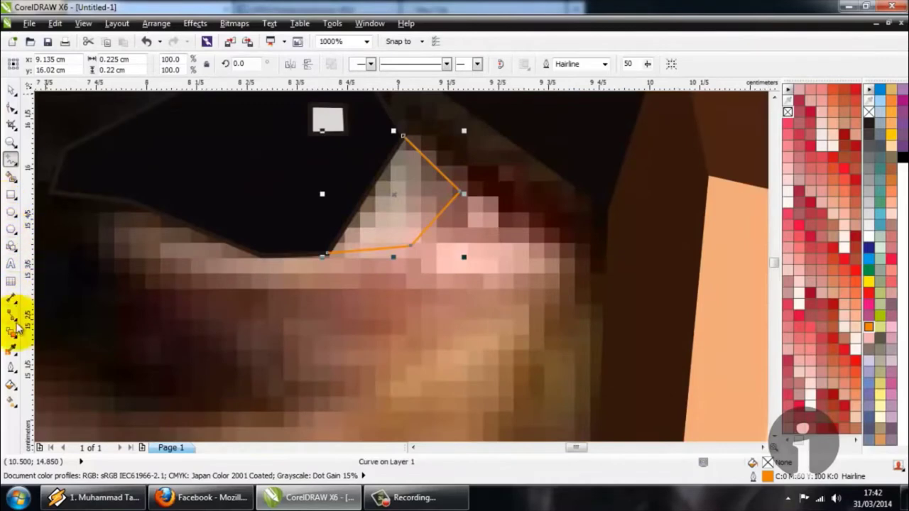
{"action": "left_click", "coordinate": [10, 349]}
{"action": "left_click", "coordinate": [401, 213]}
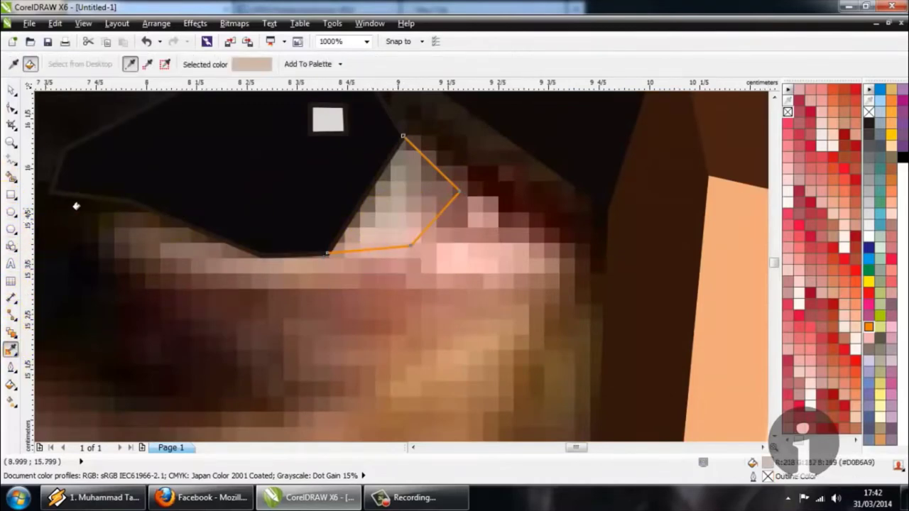
{"action": "left_click", "coordinate": [10, 178]}
{"action": "left_click", "coordinate": [391, 227]}
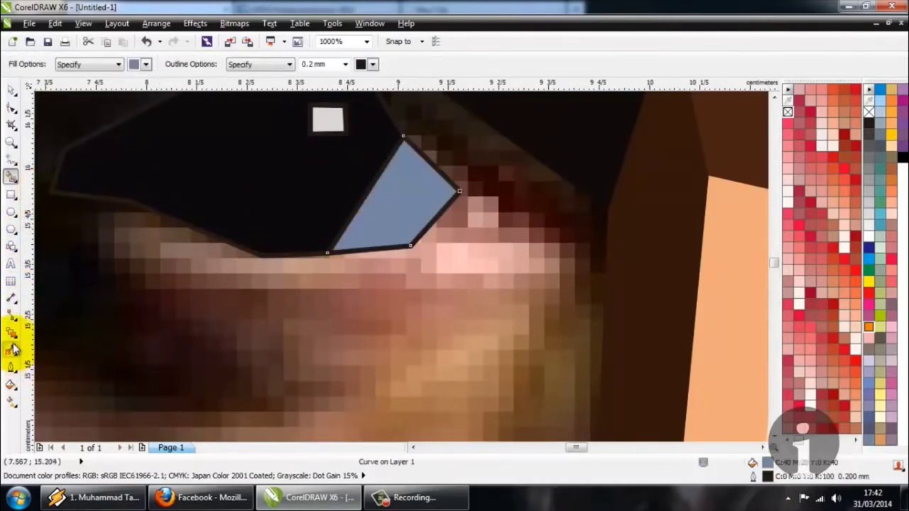
{"action": "left_click", "coordinate": [10, 348]}
{"action": "left_click", "coordinate": [405, 223]}
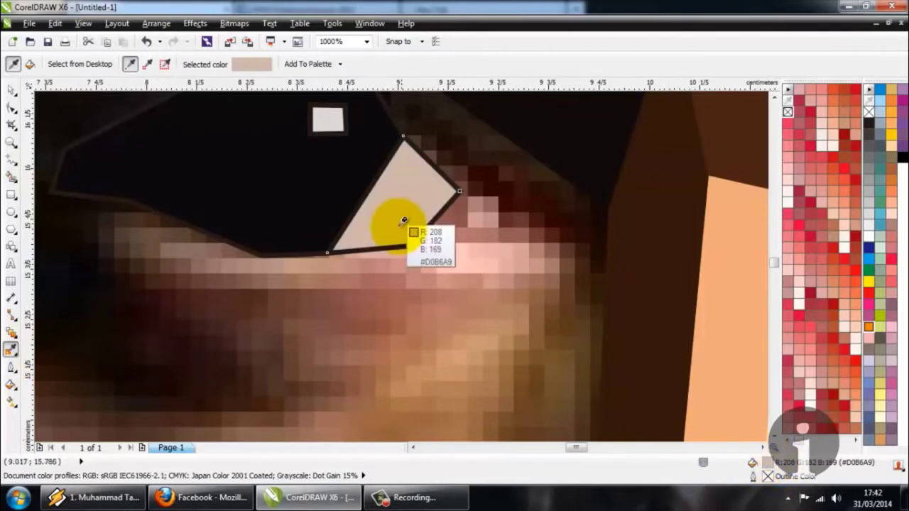
Trace the dark red wedge at the shadowed eye's inner corner, about 0.8 cm wide, from the upper lid to the eye-white's lower edge
{"action": "scroll", "coordinate": [395, 231], "scroll_direction": "down", "scroll_amount": 2}
{"action": "scroll", "coordinate": [320, 257], "scroll_direction": "down", "scroll_amount": 1}
{"action": "scroll", "coordinate": [383, 245], "scroll_direction": "up", "scroll_amount": 2}
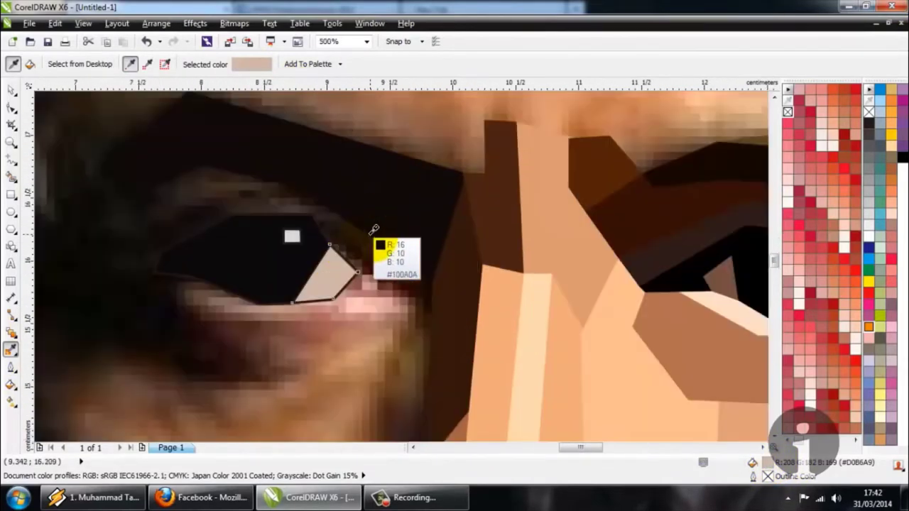
{"action": "scroll", "coordinate": [403, 205], "scroll_direction": "down", "scroll_amount": 1}
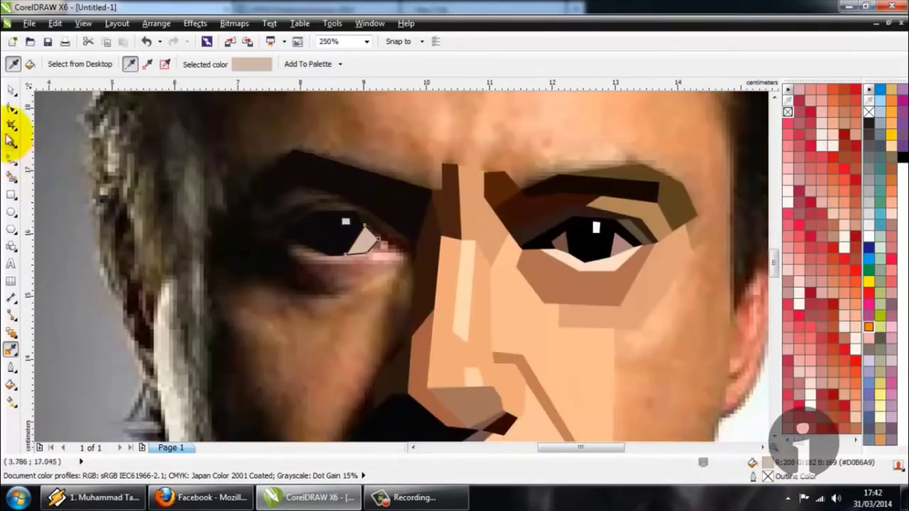
{"action": "left_click", "coordinate": [10, 89]}
{"action": "scroll", "coordinate": [363, 240], "scroll_direction": "down", "scroll_amount": 1}
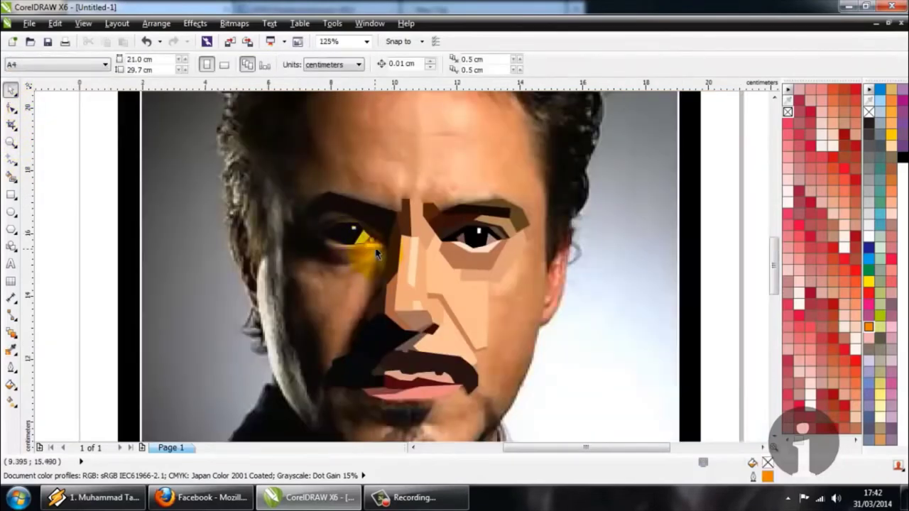
{"action": "scroll", "coordinate": [377, 253], "scroll_direction": "up", "scroll_amount": 2}
{"action": "left_click", "coordinate": [10, 164]}
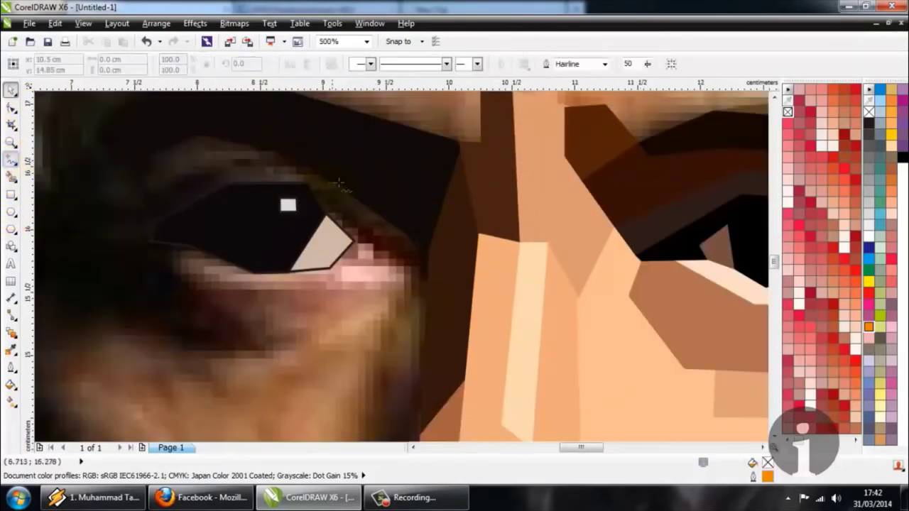
{"action": "left_click", "coordinate": [308, 183]}
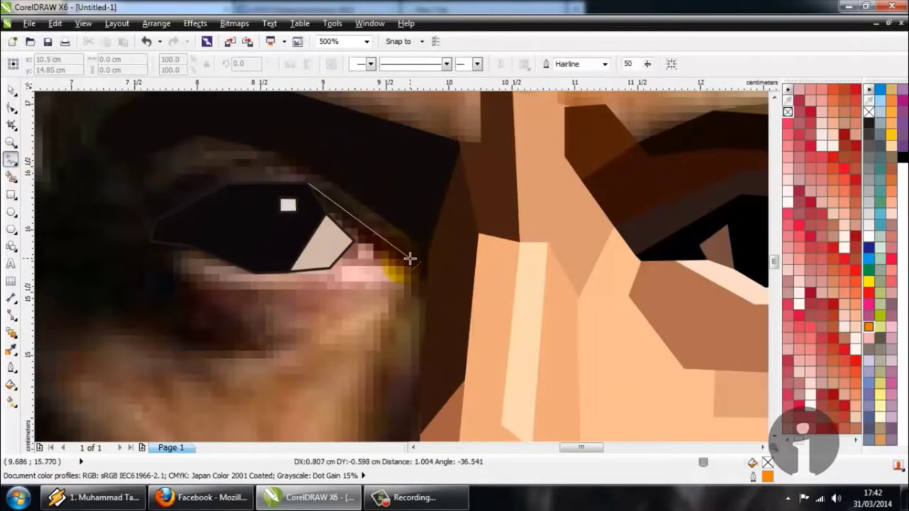
{"action": "left_click", "coordinate": [410, 258]}
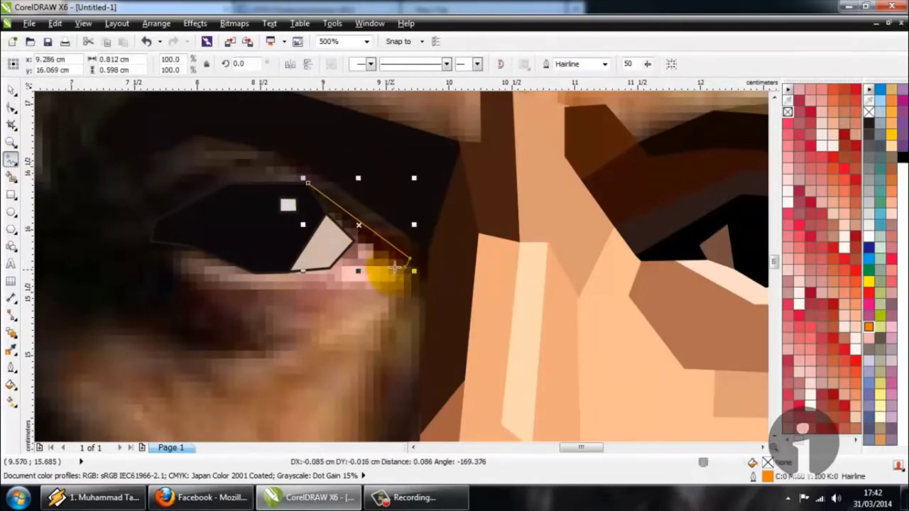
{"action": "left_click", "coordinate": [330, 268]}
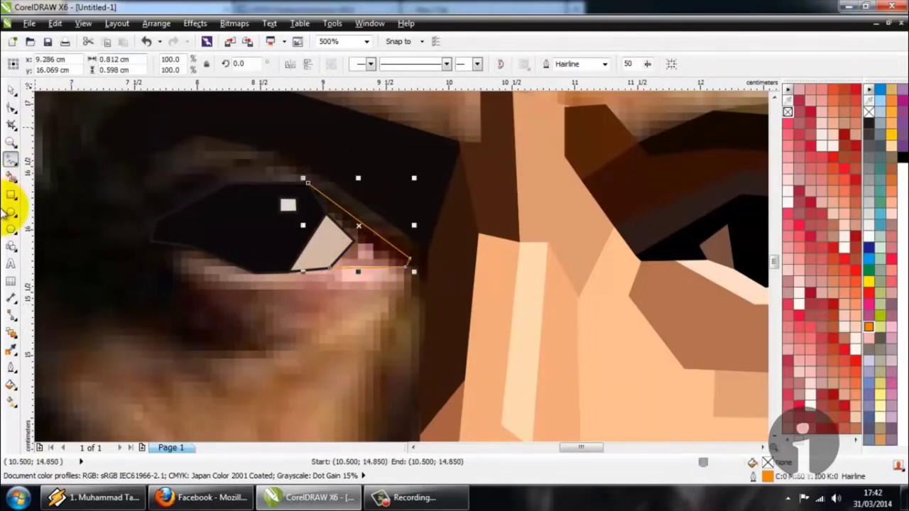
Sample dark red #2D0400 from the inner eye corner, Smart Fill the traced wedge and apply that colour
{"action": "left_click", "coordinate": [11, 349]}
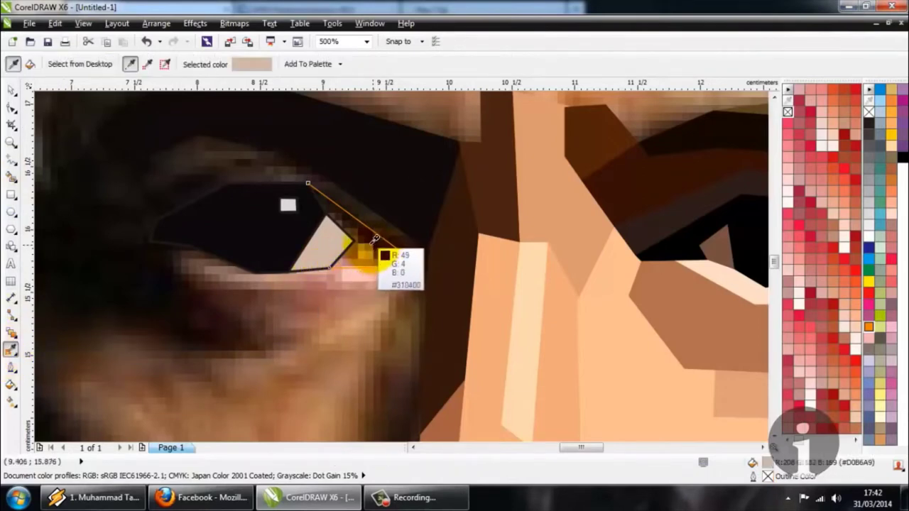
{"action": "left_click", "coordinate": [375, 252]}
{"action": "left_click", "coordinate": [11, 177]}
{"action": "left_click", "coordinate": [345, 253]}
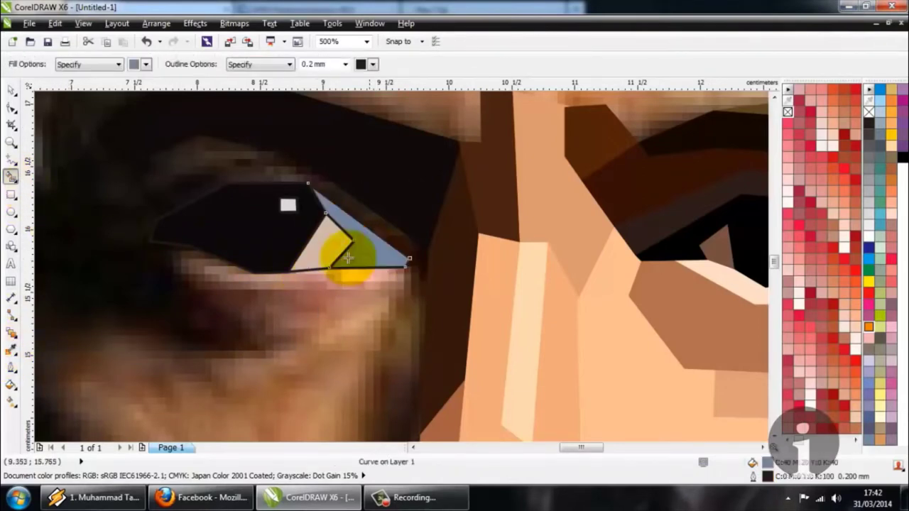
{"action": "left_click", "coordinate": [11, 349]}
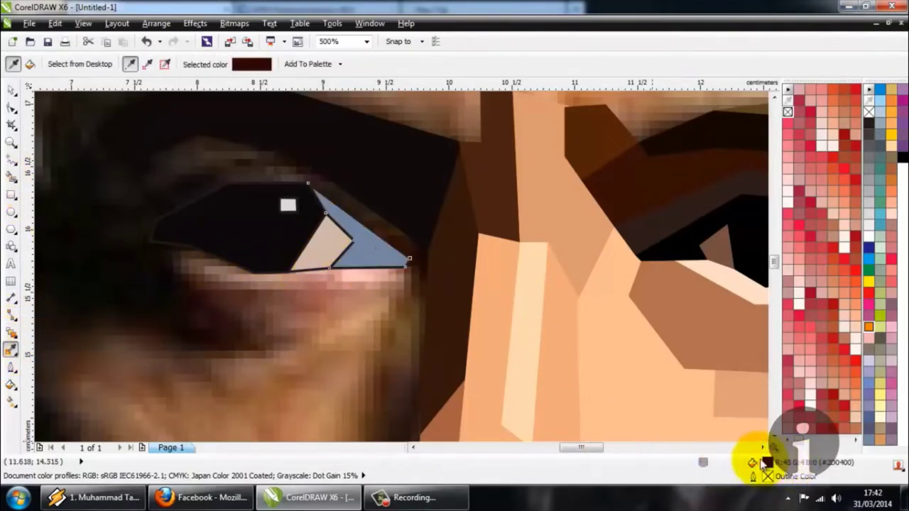
{"action": "scroll", "coordinate": [360, 263], "scroll_direction": "down", "scroll_amount": 4}
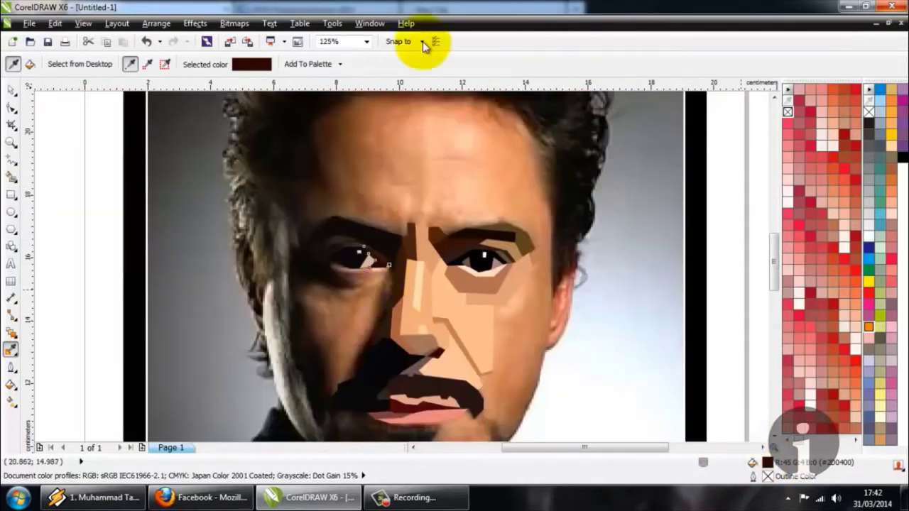
Trace the narrow light strip along the lower eyelid of the shadowed eye, from the outer corner to the inner corner
{"action": "scroll", "coordinate": [361, 263], "scroll_direction": "up", "scroll_amount": 4}
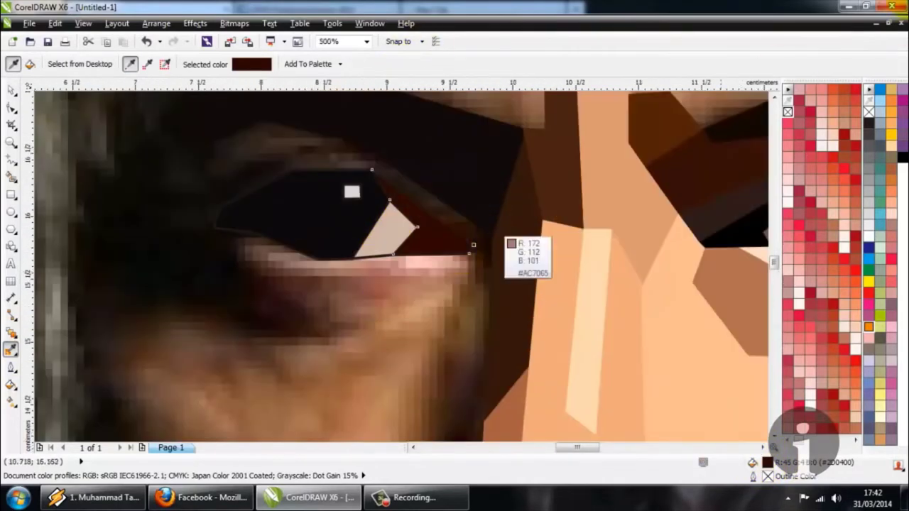
{"action": "left_click", "coordinate": [12, 165]}
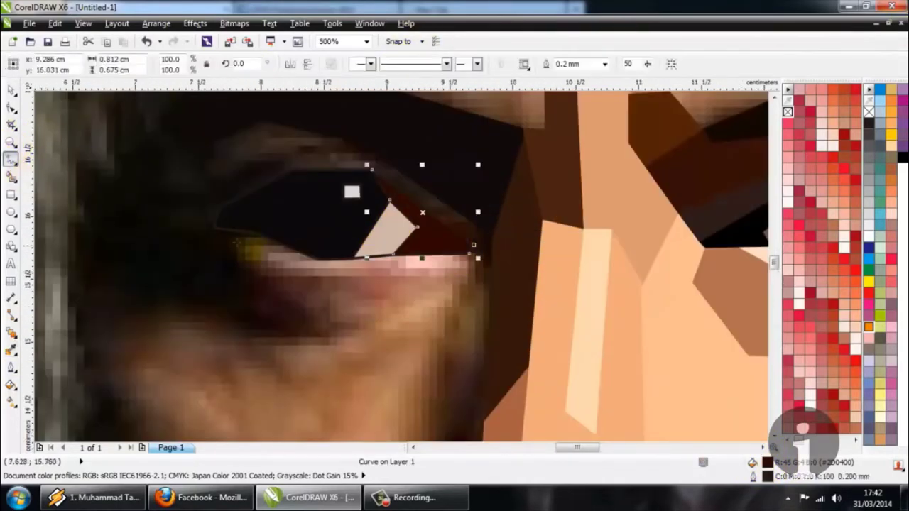
{"action": "left_click", "coordinate": [237, 252]}
{"action": "left_click", "coordinate": [260, 274]}
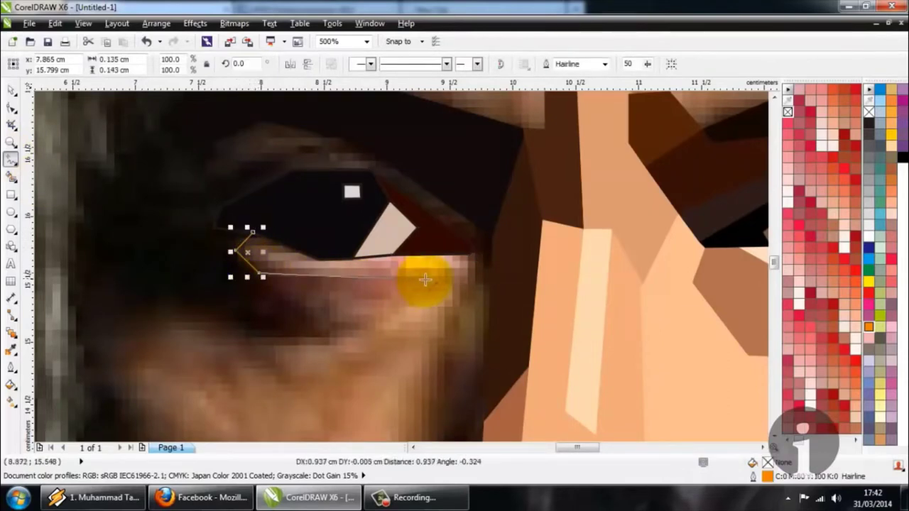
{"action": "double_click", "coordinate": [467, 272]}
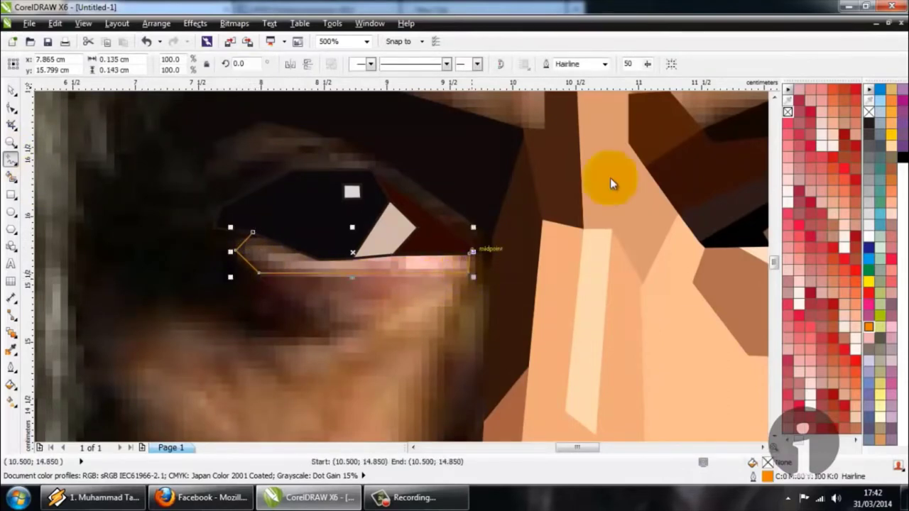
Sample pink #FFC5BC from the lower eyelid, Smart Fill the traced strip and apply that colour
{"action": "left_click", "coordinate": [10, 350]}
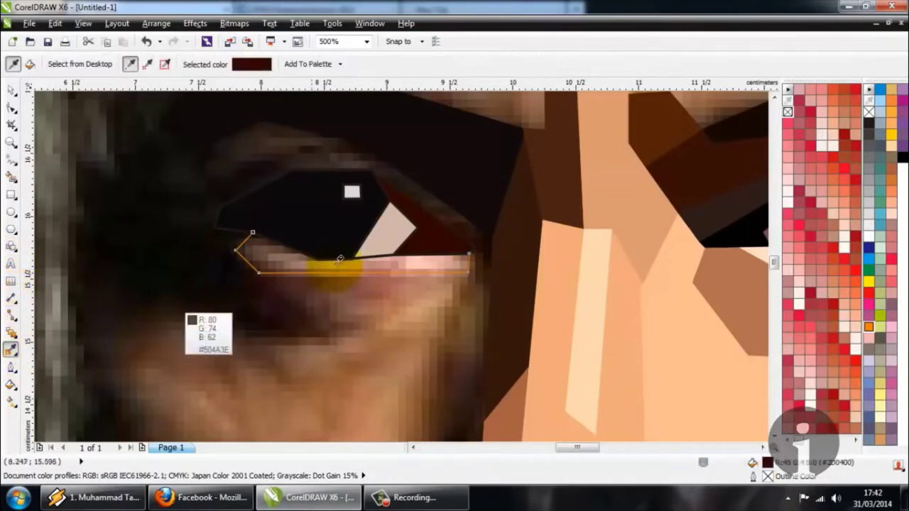
{"action": "left_click", "coordinate": [414, 268]}
{"action": "left_click", "coordinate": [11, 176]}
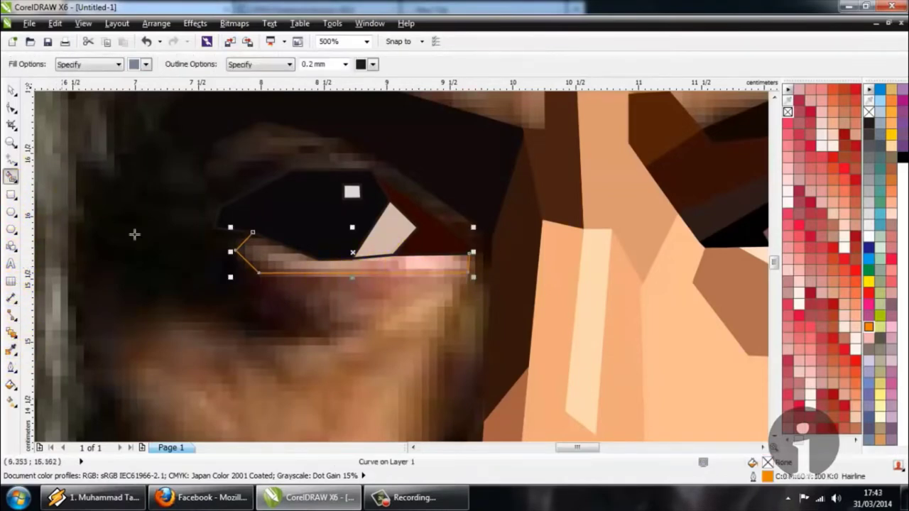
{"action": "left_click", "coordinate": [263, 258]}
{"action": "left_click", "coordinate": [11, 349]}
{"action": "scroll", "coordinate": [270, 298], "scroll_direction": "up", "scroll_amount": 2}
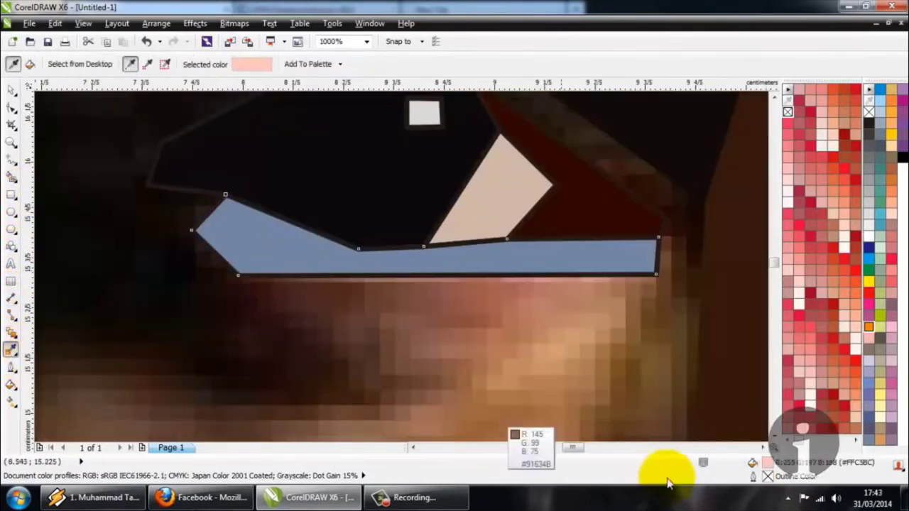
{"action": "scroll", "coordinate": [294, 247], "scroll_direction": "down", "scroll_amount": 6}
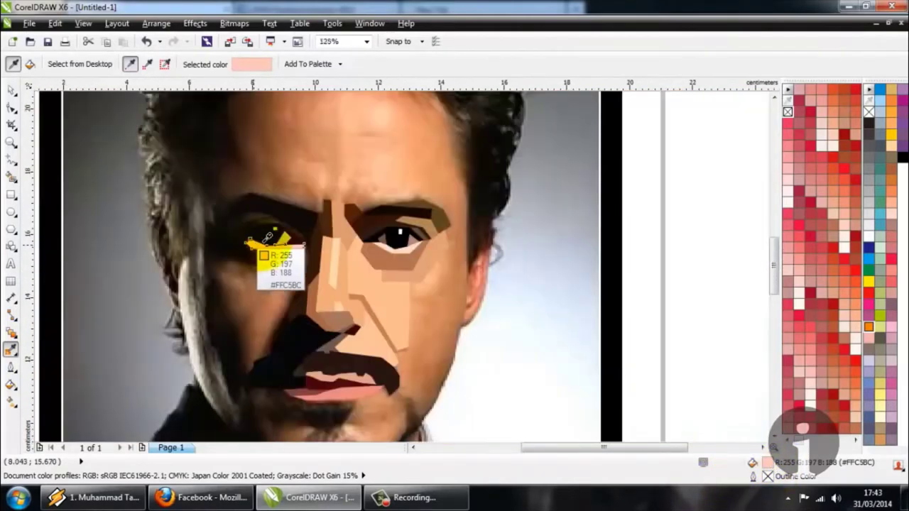
Select all the traced face shapes, including the new shadowed-eye pieces, remove their outlines and deselect them
{"action": "left_click", "coordinate": [11, 90]}
{"action": "scroll", "coordinate": [376, 173], "scroll_direction": "down", "scroll_amount": 1}
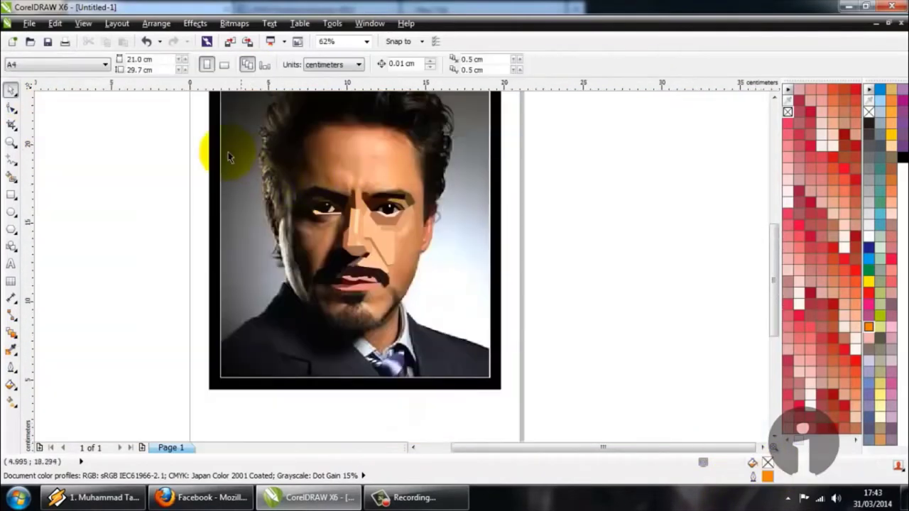
{"action": "left_click_drag", "start_coordinate": [227, 152], "coordinate": [562, 389]}
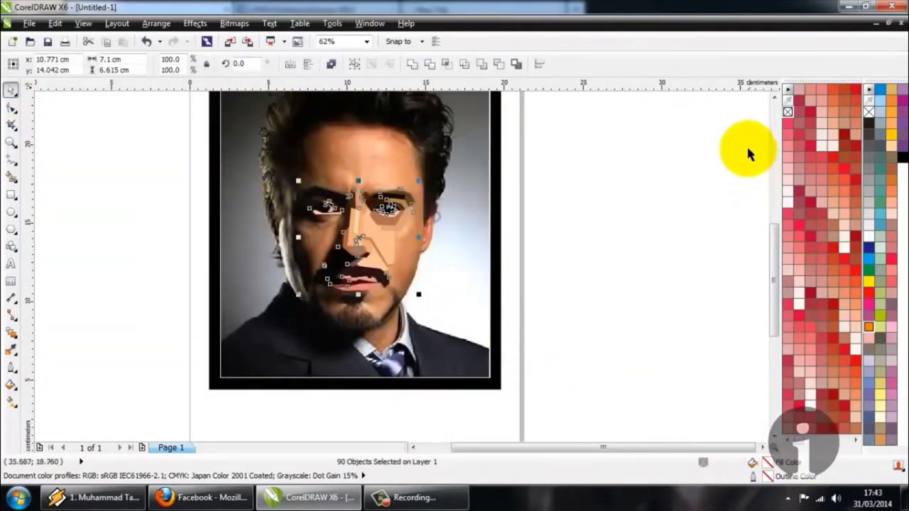
{"action": "left_click", "coordinate": [597, 191]}
Trace the outer end of the upper-lid fold above the shadowed eye, from the eyebrow shape to the dark eye shape
{"action": "scroll", "coordinate": [323, 207], "scroll_direction": "up", "scroll_amount": 3}
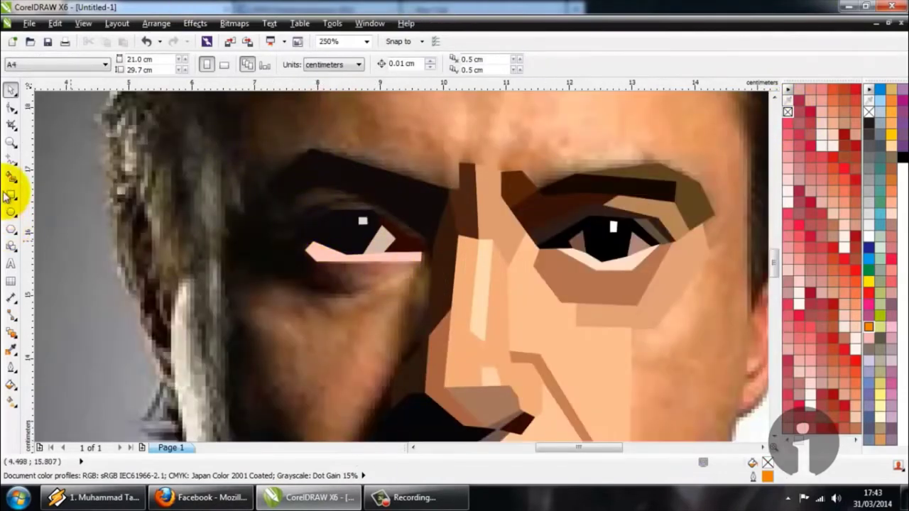
{"action": "left_click", "coordinate": [11, 160]}
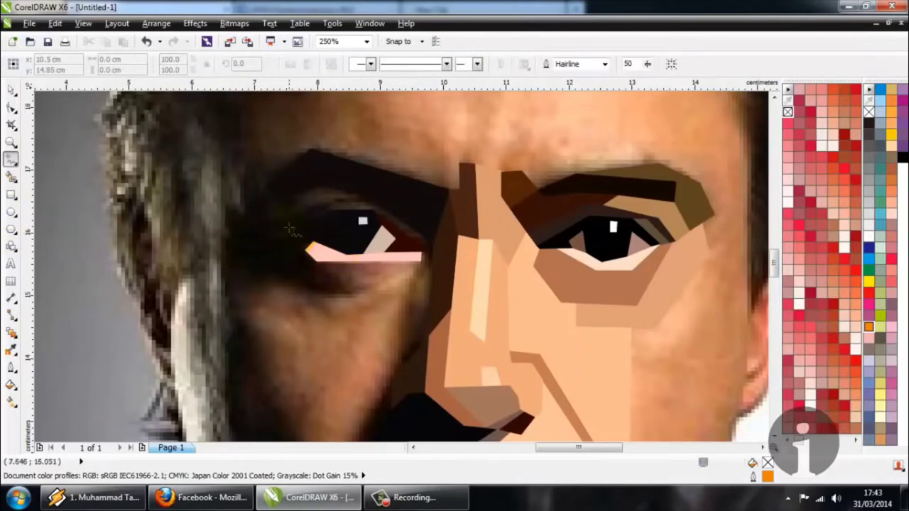
{"action": "scroll", "coordinate": [303, 236], "scroll_direction": "up", "scroll_amount": 2}
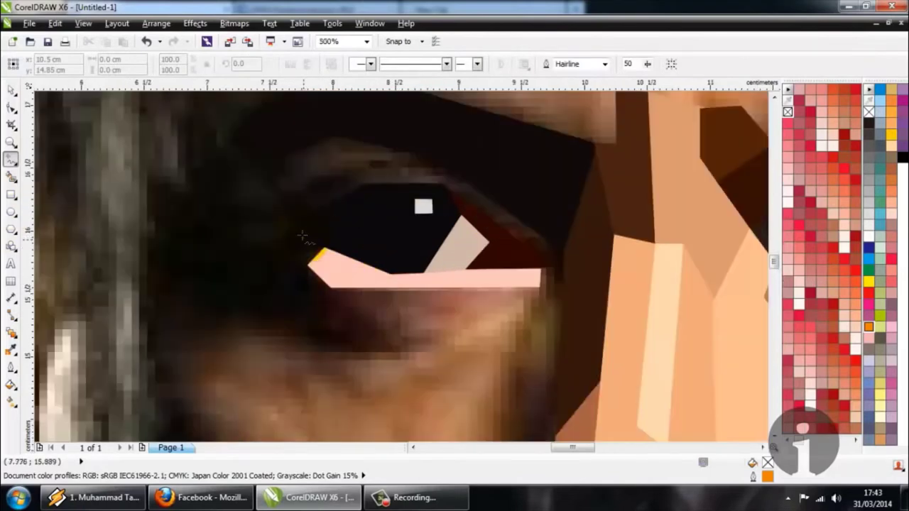
{"action": "scroll", "coordinate": [266, 223], "scroll_direction": "down", "scroll_amount": 2}
{"action": "scroll", "coordinate": [312, 205], "scroll_direction": "up", "scroll_amount": 2}
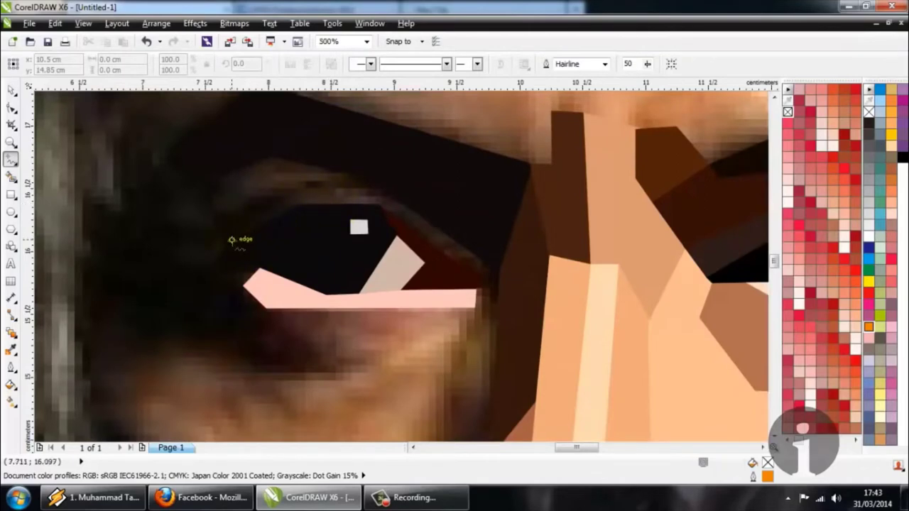
{"action": "double_click", "coordinate": [215, 203]}
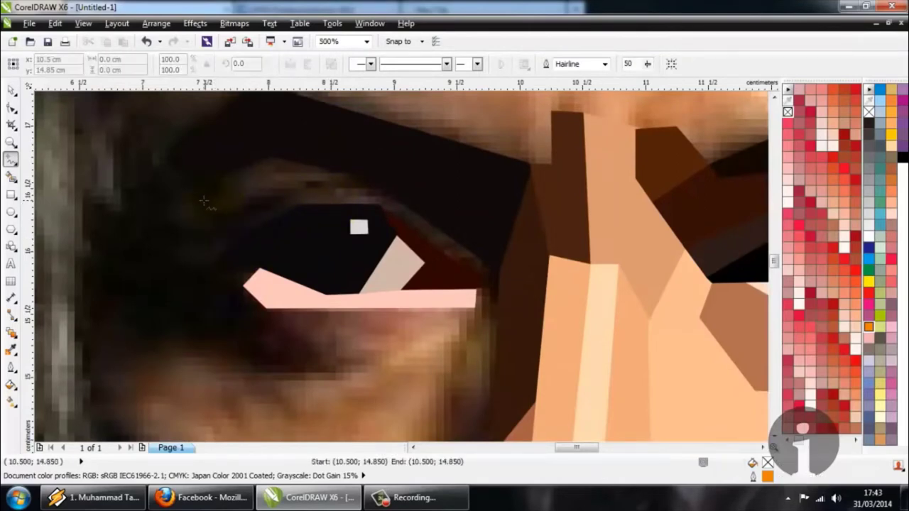
{"action": "scroll", "coordinate": [217, 206], "scroll_direction": "down", "scroll_amount": 2}
{"action": "scroll", "coordinate": [206, 200], "scroll_direction": "up", "scroll_amount": 2}
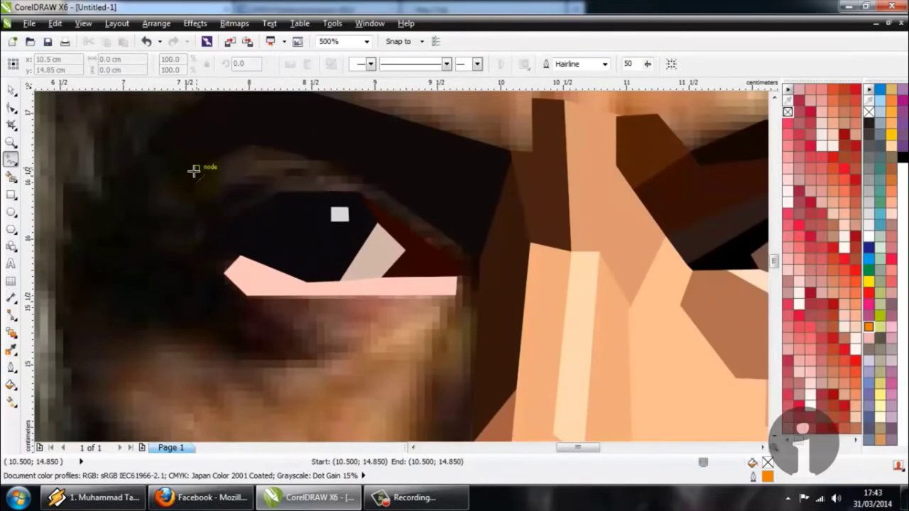
{"action": "left_click", "coordinate": [203, 204]}
{"action": "left_click", "coordinate": [262, 172]}
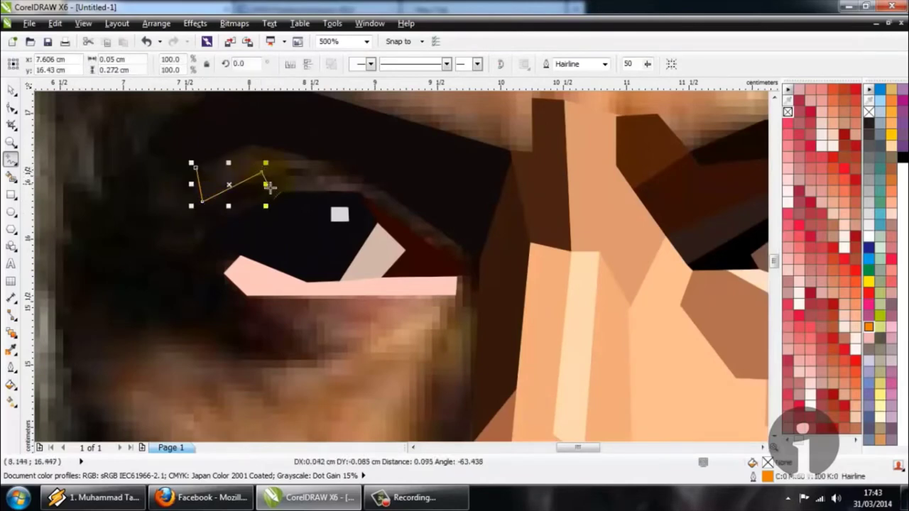
{"action": "double_click", "coordinate": [276, 190]}
Close the upper-lid fold at the inner corner with a short line from the pink lid strip to the nose shadow
{"action": "scroll", "coordinate": [276, 190], "scroll_direction": "down", "scroll_amount": 2}
{"action": "scroll", "coordinate": [328, 238], "scroll_direction": "up", "scroll_amount": 2}
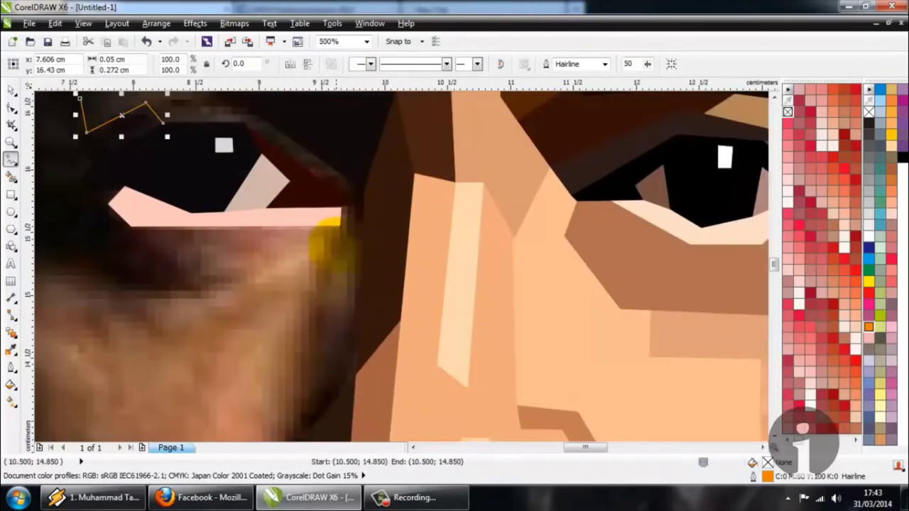
{"action": "left_click", "coordinate": [338, 224]}
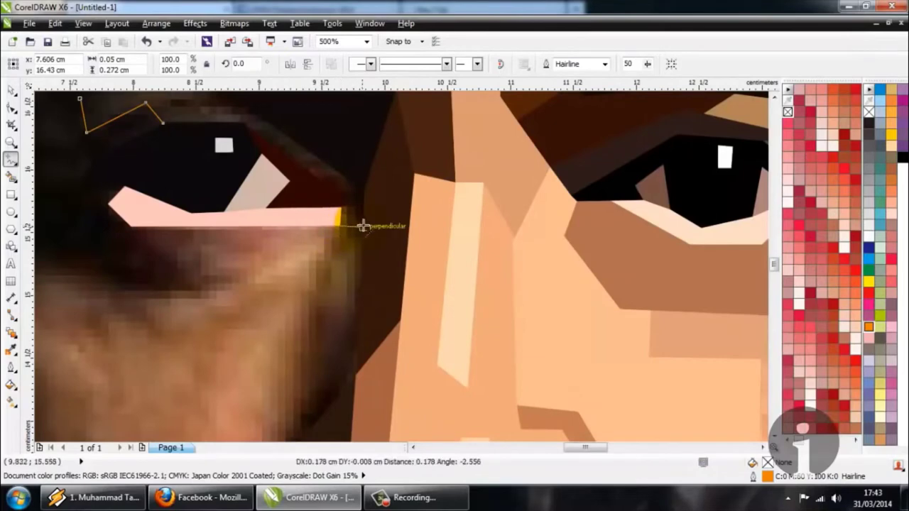
{"action": "double_click", "coordinate": [362, 226]}
Sample dark brown #2A1E1E from the upper-lid fold, Smart Fill the traced band and apply that colour
{"action": "left_click", "coordinate": [10, 349]}
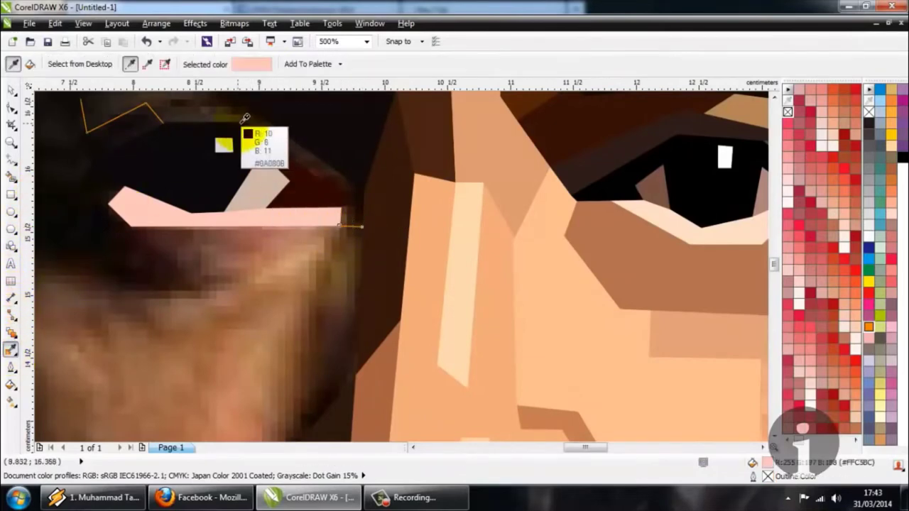
{"action": "left_click", "coordinate": [261, 129]}
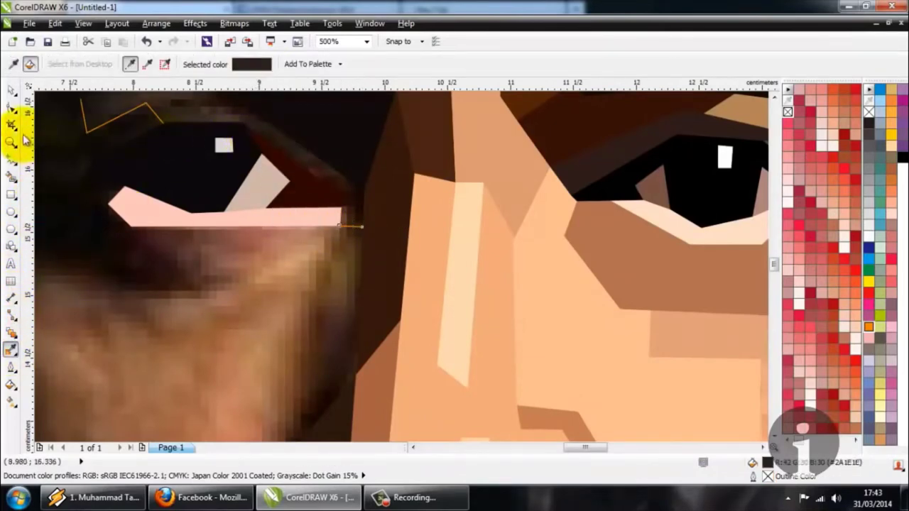
{"action": "left_click", "coordinate": [10, 175]}
{"action": "left_click", "coordinate": [223, 146]}
{"action": "scroll", "coordinate": [244, 122], "scroll_direction": "down", "scroll_amount": 2}
{"action": "scroll", "coordinate": [244, 122], "scroll_direction": "up", "scroll_amount": 2}
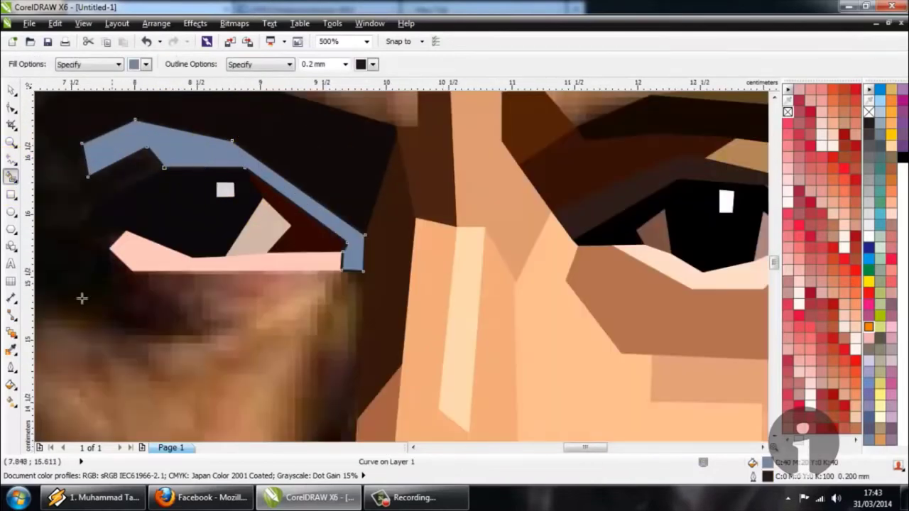
{"action": "left_click", "coordinate": [11, 349]}
{"action": "scroll", "coordinate": [284, 203], "scroll_direction": "up", "scroll_amount": 3}
{"action": "scroll", "coordinate": [313, 195], "scroll_direction": "up", "scroll_amount": 2}
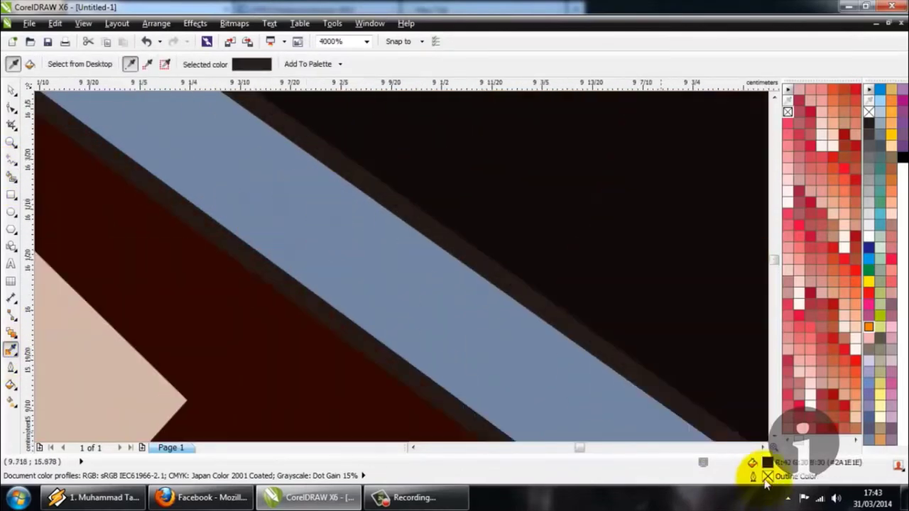
{"action": "scroll", "coordinate": [355, 257], "scroll_direction": "down", "scroll_amount": 10}
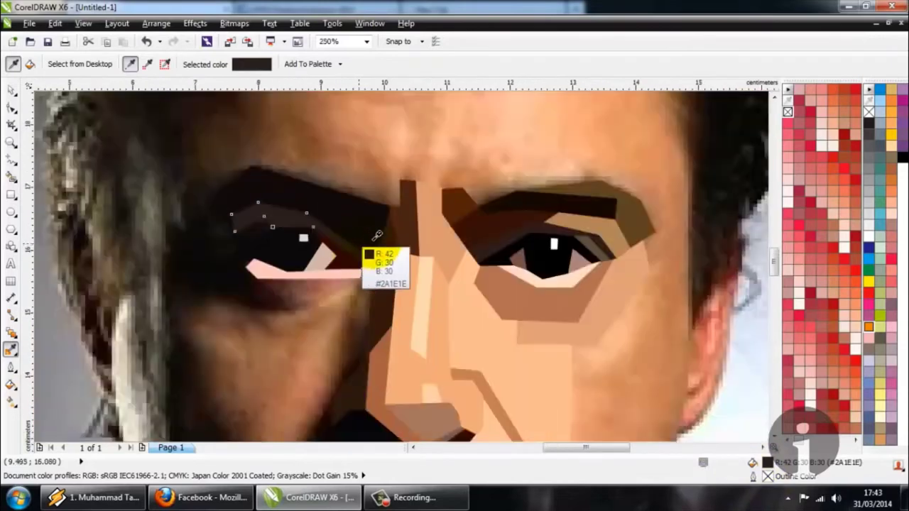
Trace the dark shadow around the shadowed eye's outer corner, from the pink lid strip under the eye and up to the eyebrow
{"action": "scroll", "coordinate": [298, 257], "scroll_direction": "up", "scroll_amount": 1}
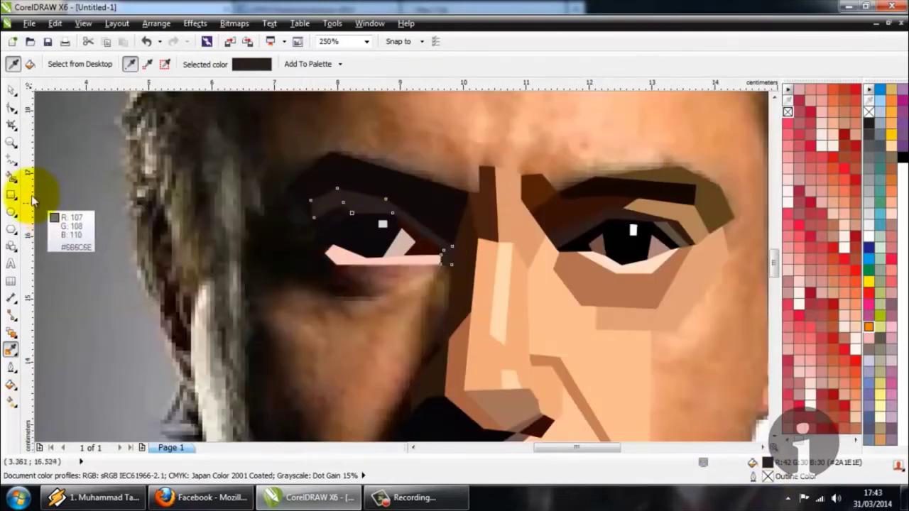
{"action": "left_click", "coordinate": [13, 162]}
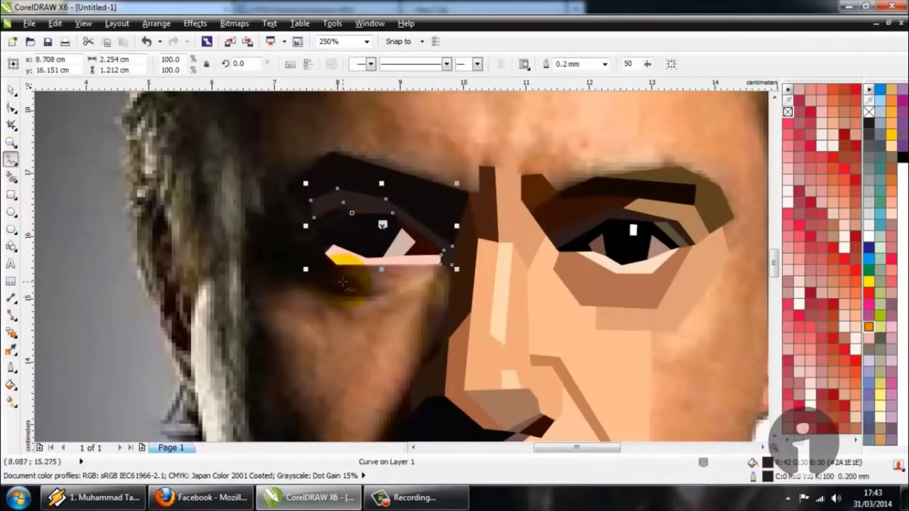
{"action": "scroll", "coordinate": [293, 221], "scroll_direction": "up", "scroll_amount": 1}
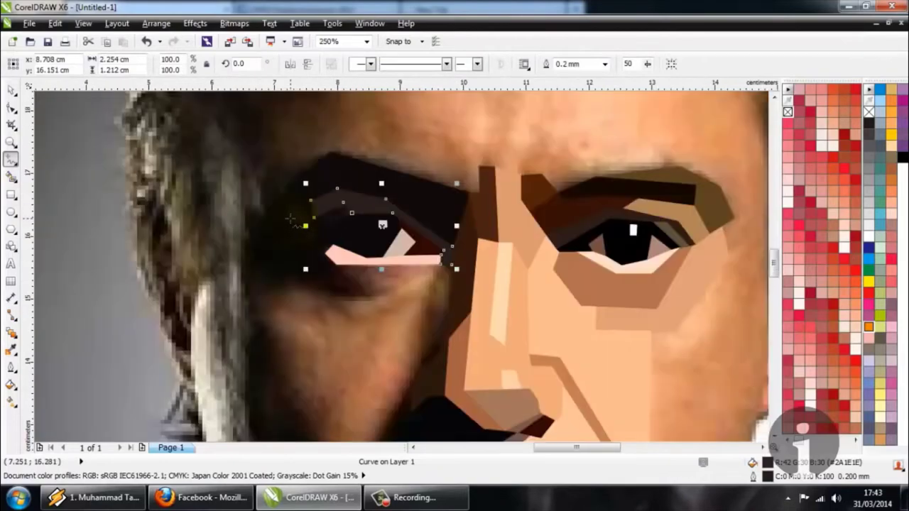
{"action": "scroll", "coordinate": [290, 217], "scroll_direction": "down", "scroll_amount": 1}
{"action": "scroll", "coordinate": [336, 222], "scroll_direction": "up", "scroll_amount": 2}
{"action": "scroll", "coordinate": [336, 139], "scroll_direction": "down", "scroll_amount": 1}
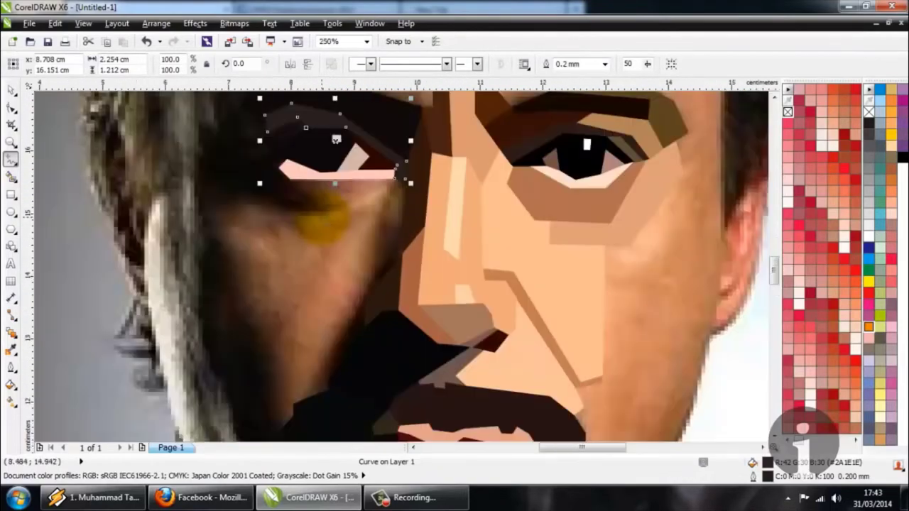
{"action": "scroll", "coordinate": [315, 202], "scroll_direction": "down", "scroll_amount": 1}
{"action": "scroll", "coordinate": [310, 200], "scroll_direction": "up", "scroll_amount": 1}
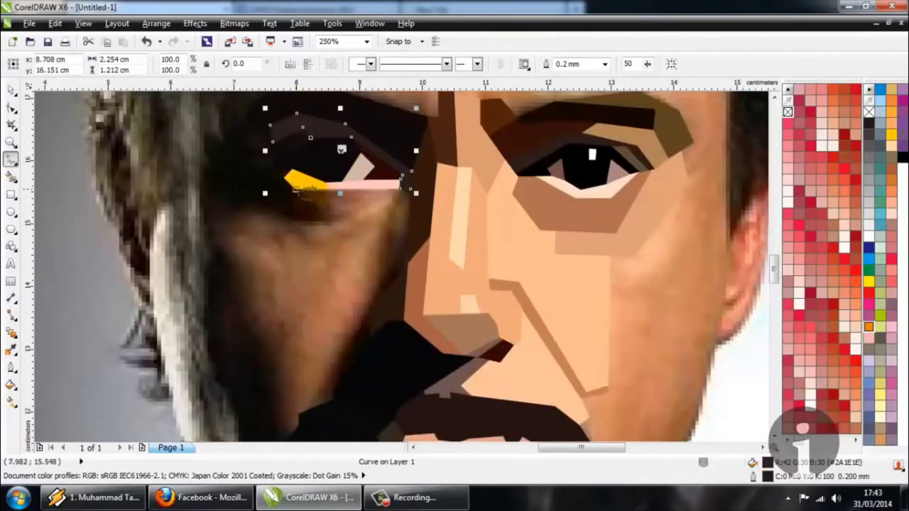
{"action": "left_click", "coordinate": [295, 189]}
{"action": "double_click", "coordinate": [332, 222]}
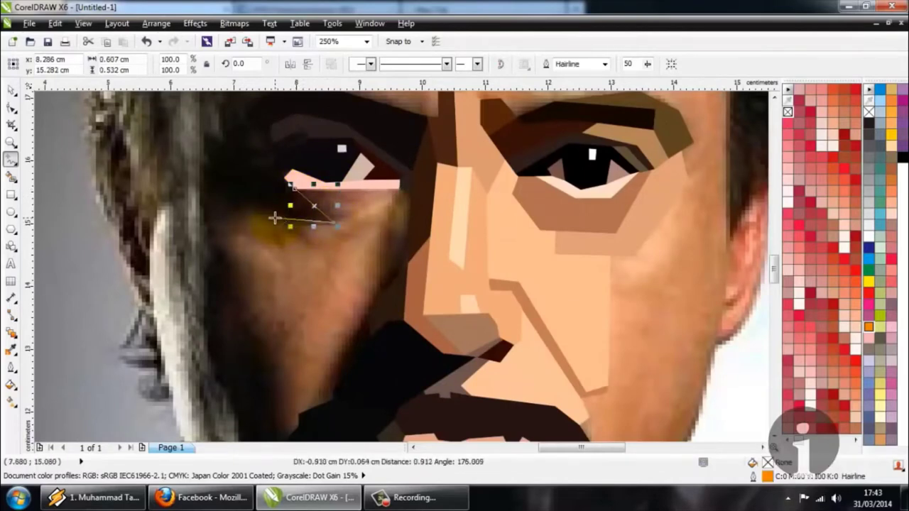
{"action": "left_click", "coordinate": [307, 224]}
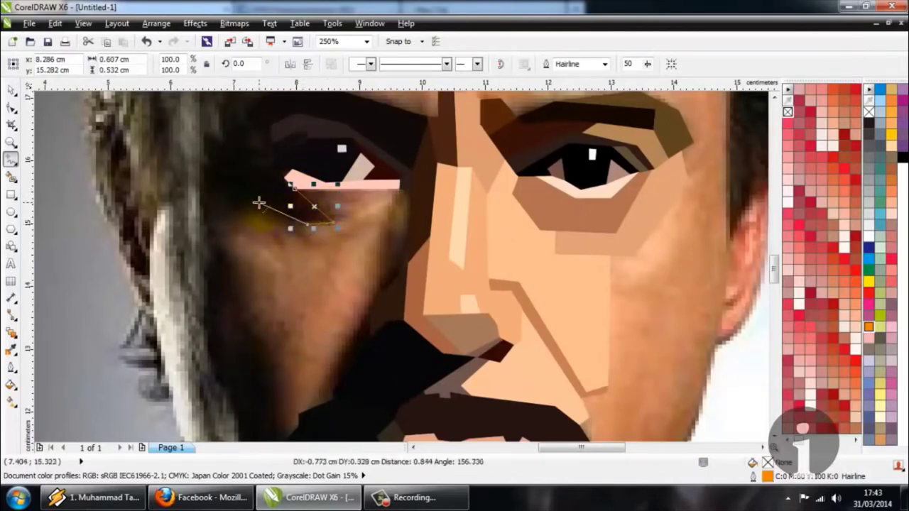
{"action": "left_click", "coordinate": [257, 204]}
{"action": "left_click", "coordinate": [234, 205]}
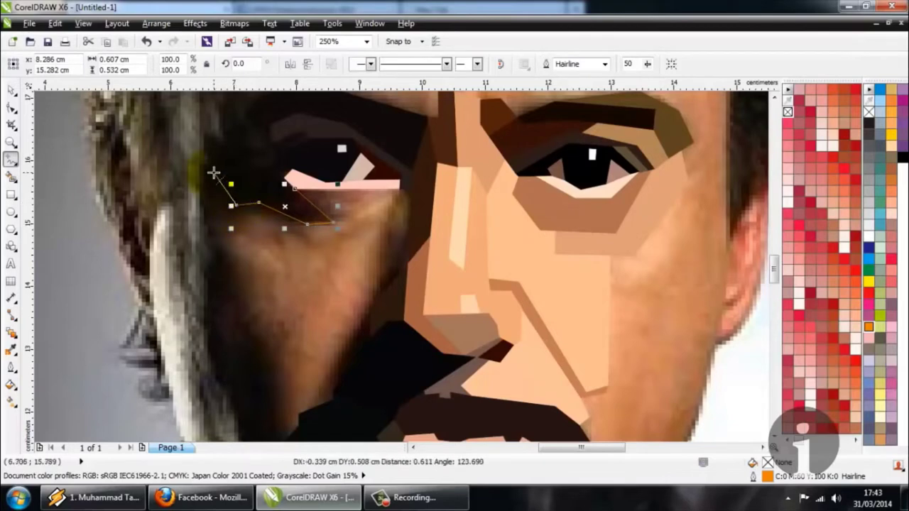
{"action": "left_click", "coordinate": [203, 165]}
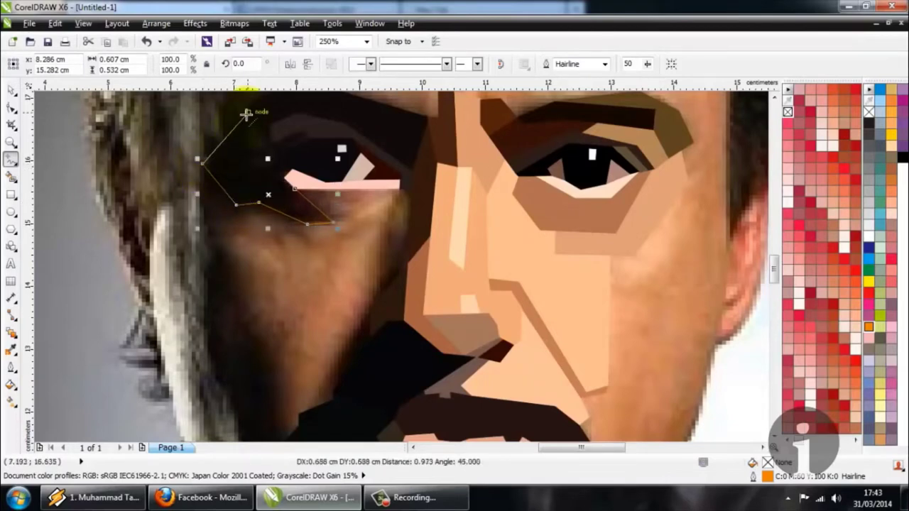
{"action": "double_click", "coordinate": [247, 112]}
Trace the under-eye area with a divider from the pink lid strip and a lower edge from the shadow's tip to the nose
{"action": "scroll", "coordinate": [314, 266], "scroll_direction": "down", "scroll_amount": 3}
{"action": "scroll", "coordinate": [321, 223], "scroll_direction": "up", "scroll_amount": 3}
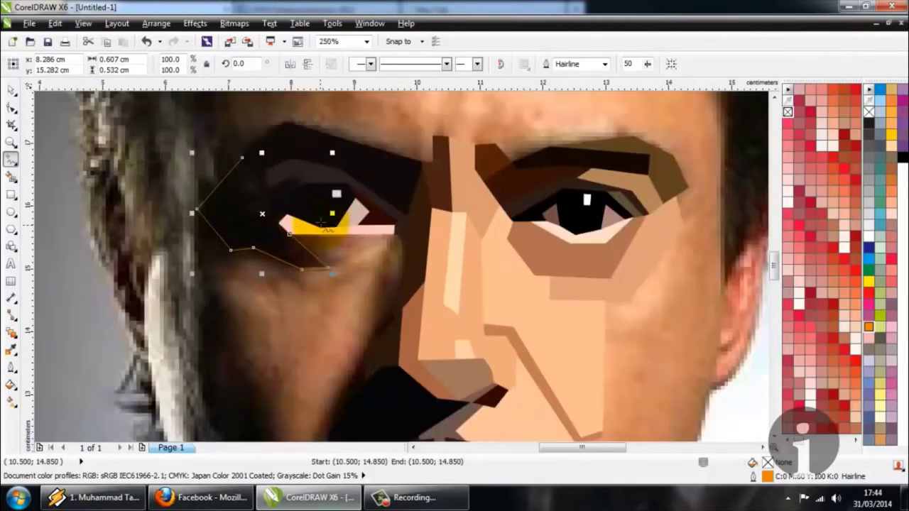
{"action": "scroll", "coordinate": [328, 279], "scroll_direction": "up", "scroll_amount": 3}
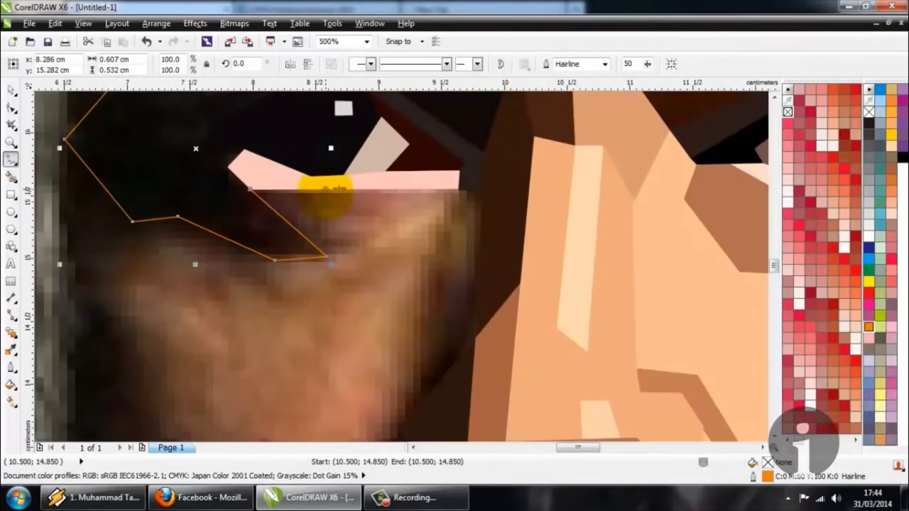
{"action": "left_click", "coordinate": [327, 191]}
{"action": "left_click", "coordinate": [367, 241]}
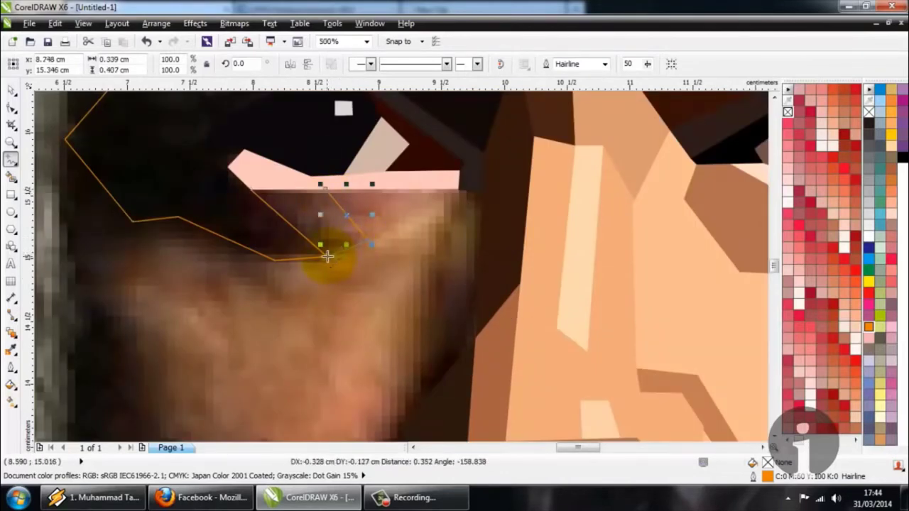
{"action": "scroll", "coordinate": [327, 256], "scroll_direction": "down", "scroll_amount": 3}
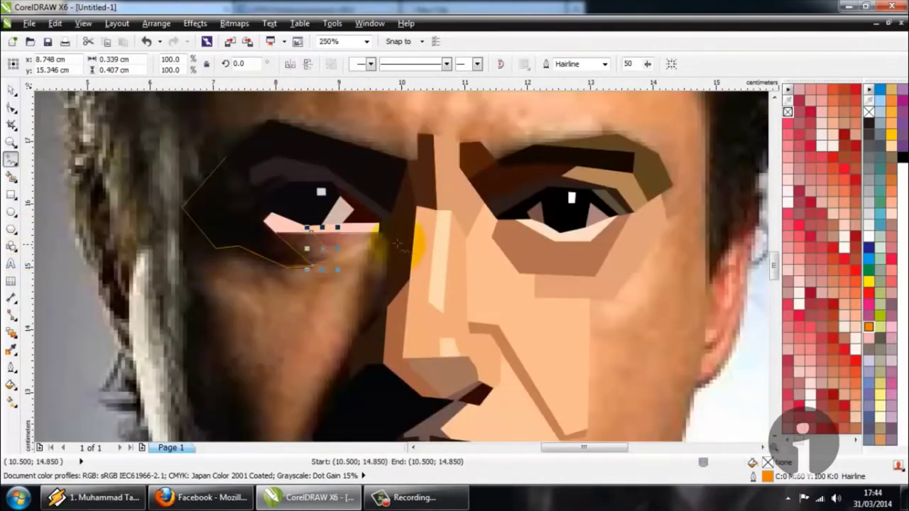
{"action": "scroll", "coordinate": [398, 245], "scroll_direction": "up", "scroll_amount": 3}
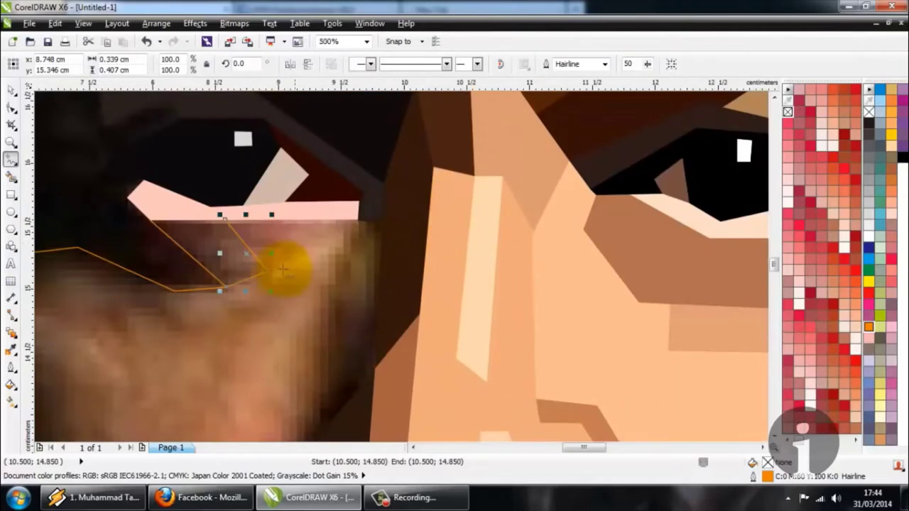
{"action": "left_click", "coordinate": [343, 234]}
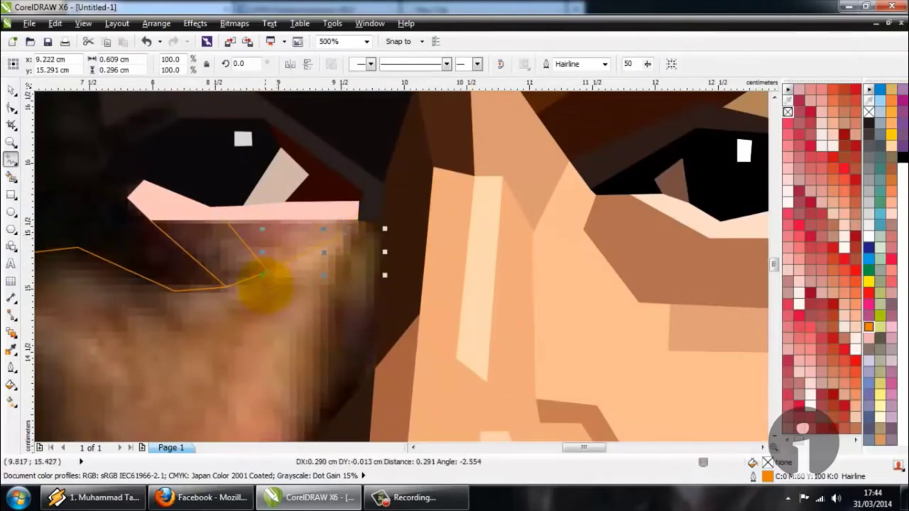
{"action": "scroll", "coordinate": [259, 276], "scroll_direction": "down", "scroll_amount": 3}
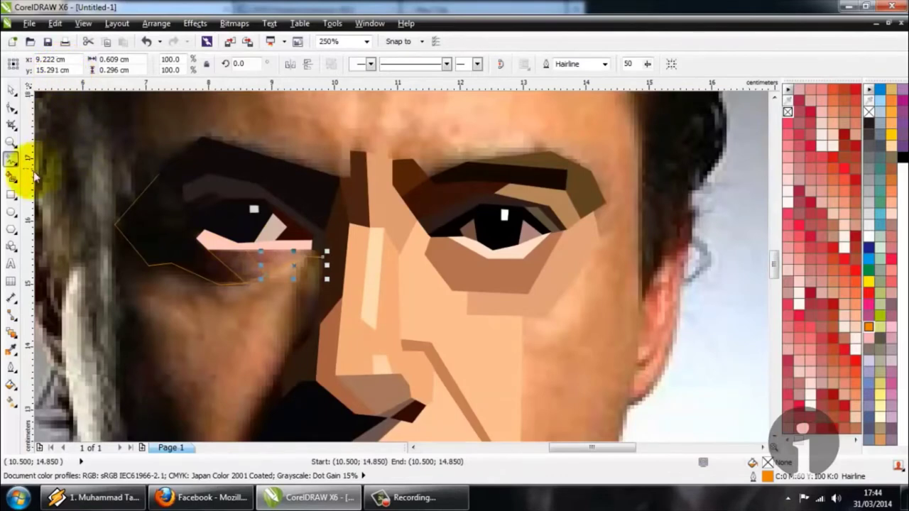
Sample near-black #0A0A08 beside the shadowed eye, Smart Fill the traced outer-corner shadow and apply that colour
{"action": "left_click", "coordinate": [11, 177]}
{"action": "scroll", "coordinate": [146, 211], "scroll_direction": "up", "scroll_amount": 2}
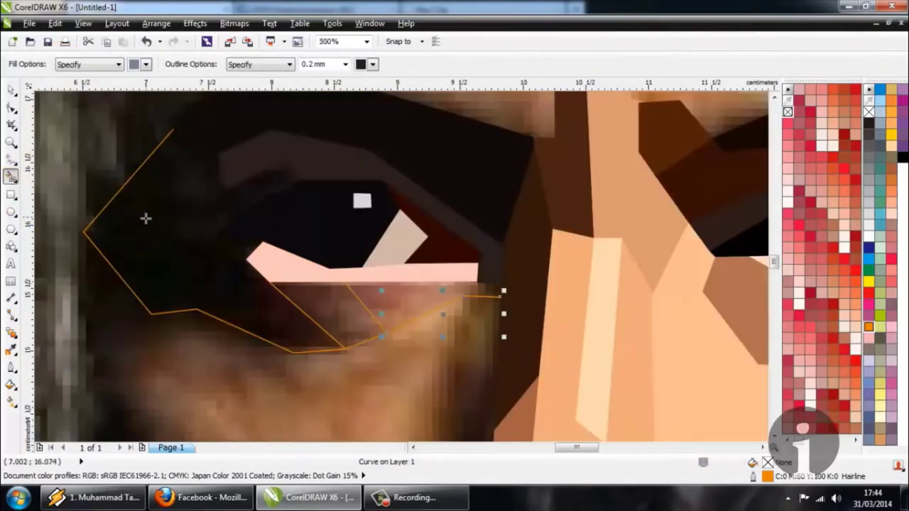
{"action": "left_click", "coordinate": [12, 348]}
{"action": "scroll", "coordinate": [184, 267], "scroll_direction": "down", "scroll_amount": 1}
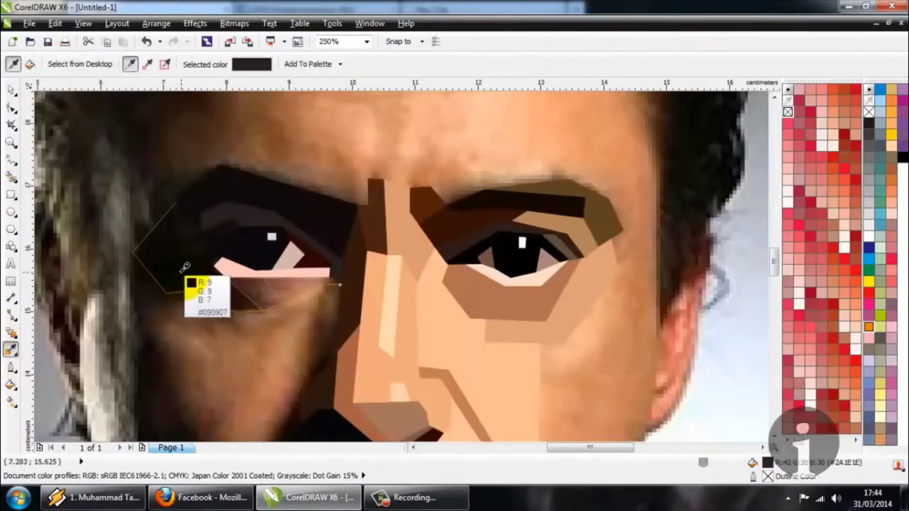
{"action": "scroll", "coordinate": [185, 267], "scroll_direction": "up", "scroll_amount": 1}
{"action": "left_click", "coordinate": [181, 266]}
{"action": "left_click", "coordinate": [11, 179]}
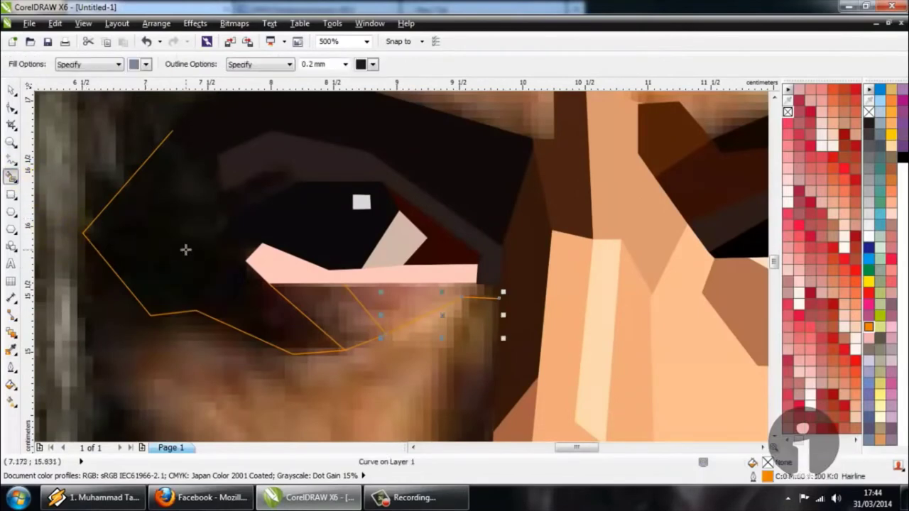
{"action": "left_click", "coordinate": [184, 249]}
{"action": "left_click", "coordinate": [11, 348]}
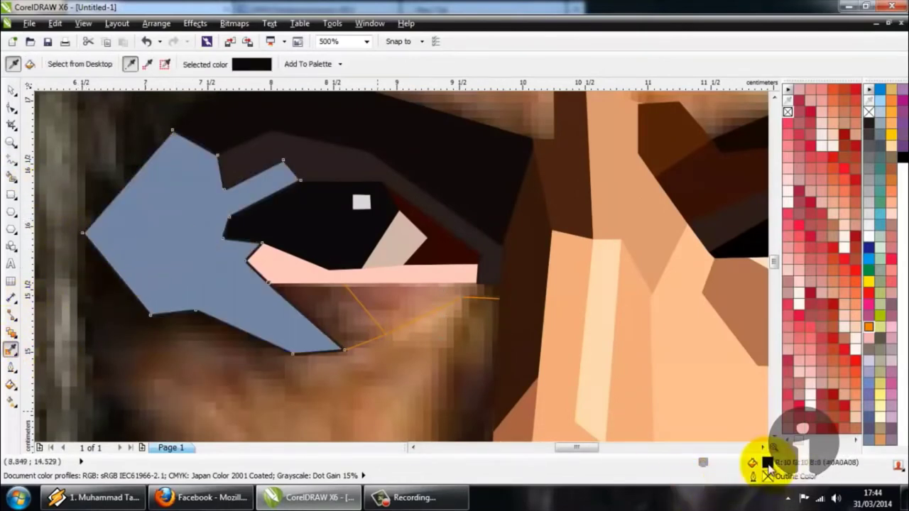
{"action": "left_click", "coordinate": [211, 270]}
{"action": "scroll", "coordinate": [252, 287], "scroll_direction": "down", "scroll_amount": 3}
{"action": "scroll", "coordinate": [252, 286], "scroll_direction": "up", "scroll_amount": 3}
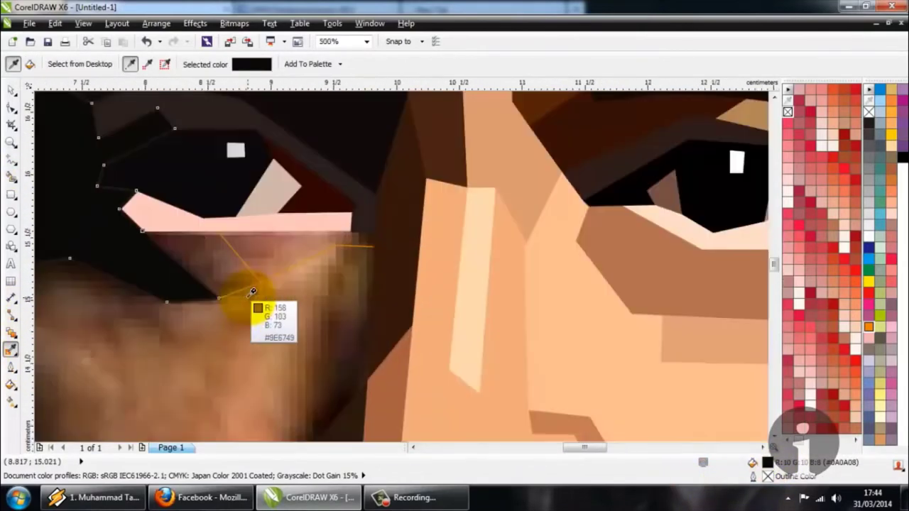
Sample dark brown #3D211E from the under-eye section beside the outer-corner shadow, Smart Fill that section and apply the colour
{"action": "scroll", "coordinate": [213, 270], "scroll_direction": "up", "scroll_amount": 2}
{"action": "left_click", "coordinate": [171, 252]}
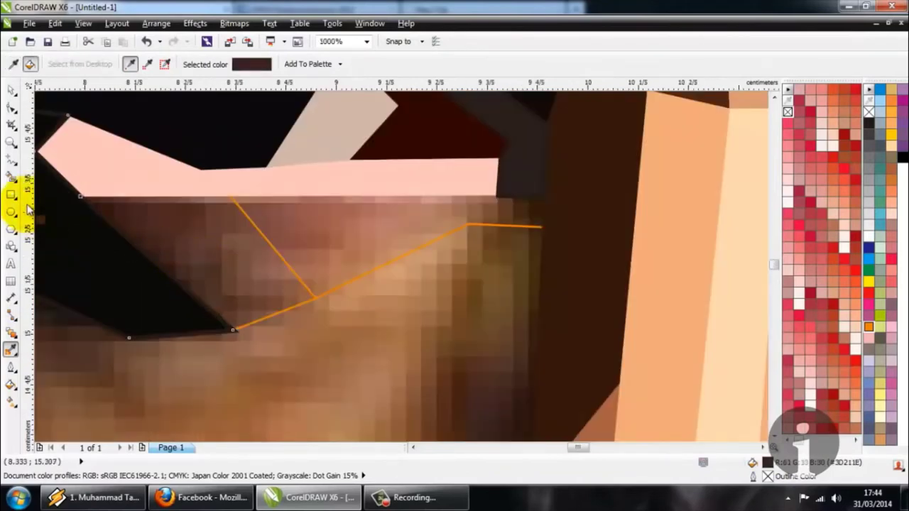
{"action": "left_click", "coordinate": [11, 178]}
{"action": "left_click", "coordinate": [177, 249]}
{"action": "left_click", "coordinate": [10, 349]}
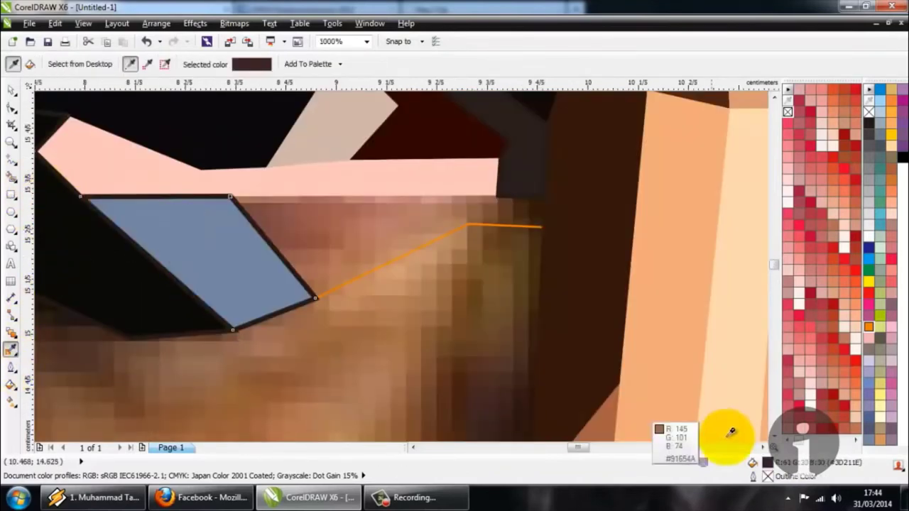
{"action": "left_click", "coordinate": [132, 243]}
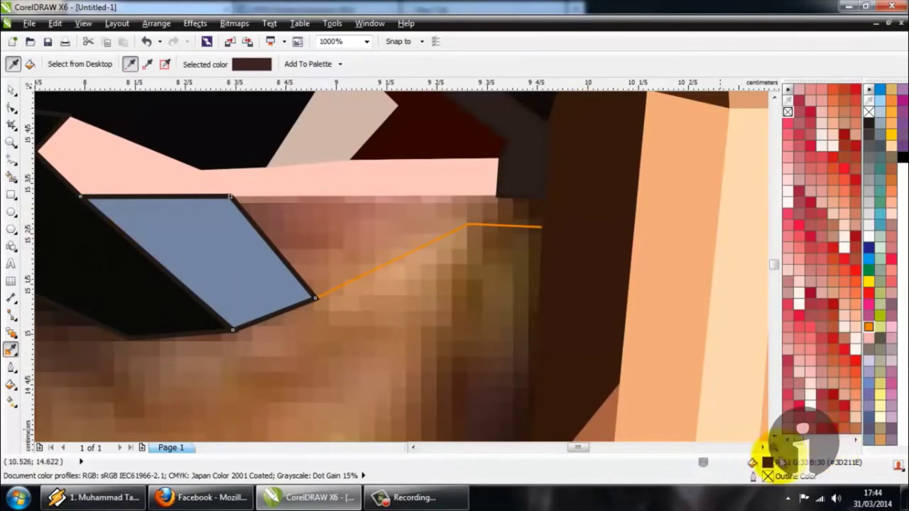
{"action": "left_click", "coordinate": [261, 261]}
{"action": "scroll", "coordinate": [304, 260], "scroll_direction": "down", "scroll_amount": 1}
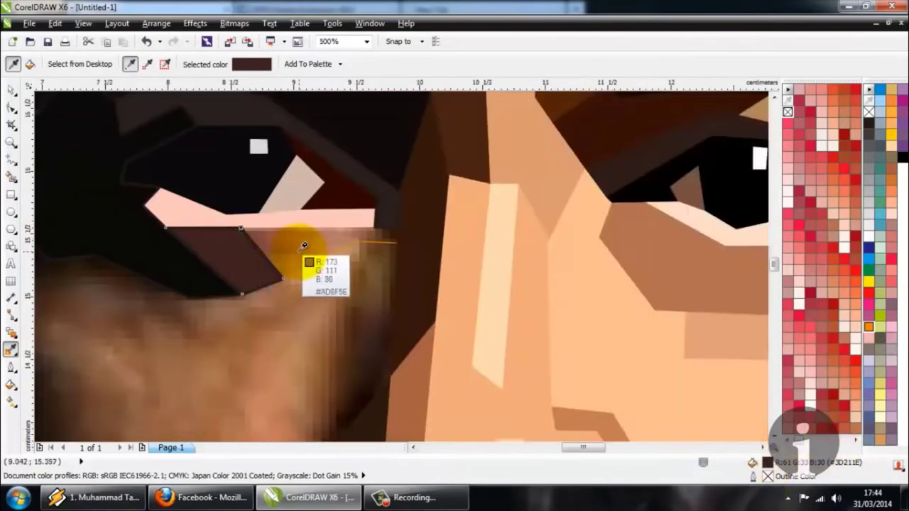
Sample reddish brown #A5614E below the pink lid strip, Smart Fill the under-eye section nearer the nose and apply that colour
{"action": "scroll", "coordinate": [301, 248], "scroll_direction": "up", "scroll_amount": 1}
{"action": "left_click", "coordinate": [294, 229]}
{"action": "left_click", "coordinate": [10, 177]}
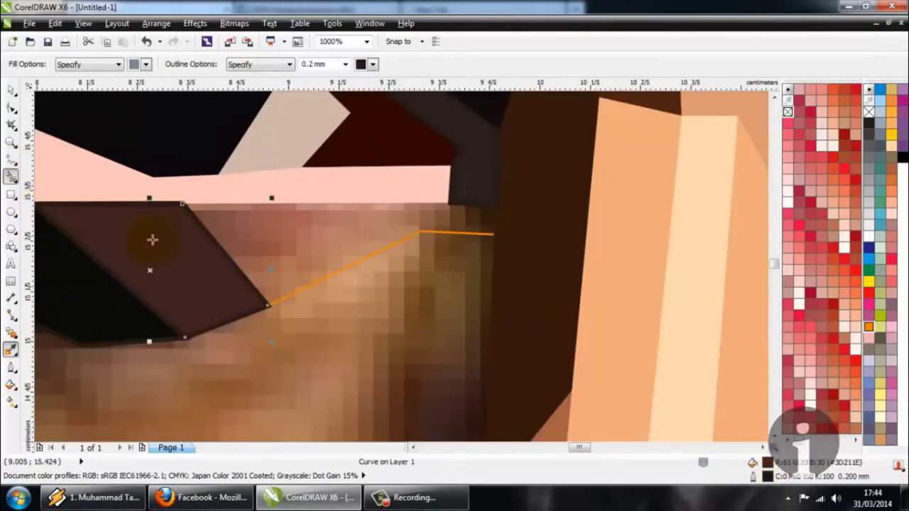
{"action": "left_click", "coordinate": [284, 245]}
{"action": "left_click", "coordinate": [10, 349]}
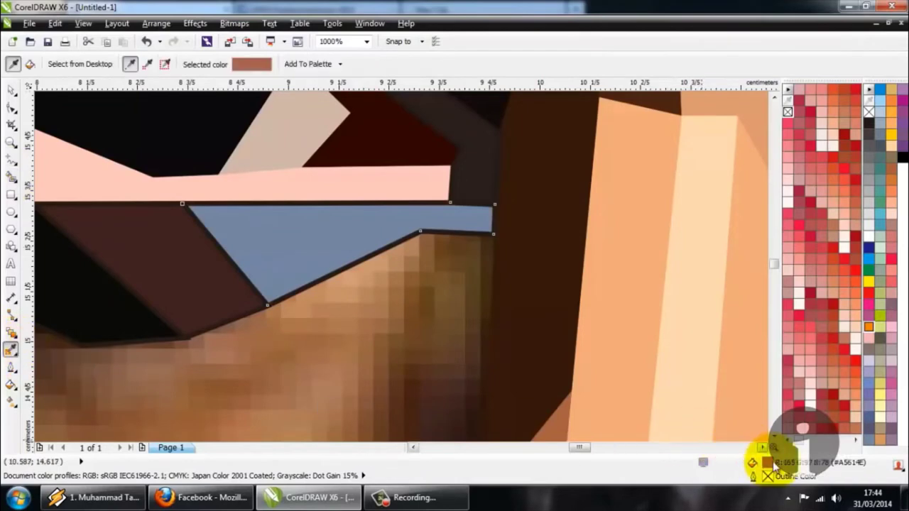
{"action": "left_click", "coordinate": [306, 235]}
Select all the traced face shapes together and remove their outlines
{"action": "scroll", "coordinate": [306, 235], "scroll_direction": "down", "scroll_amount": 4}
{"action": "left_click", "coordinate": [11, 90]}
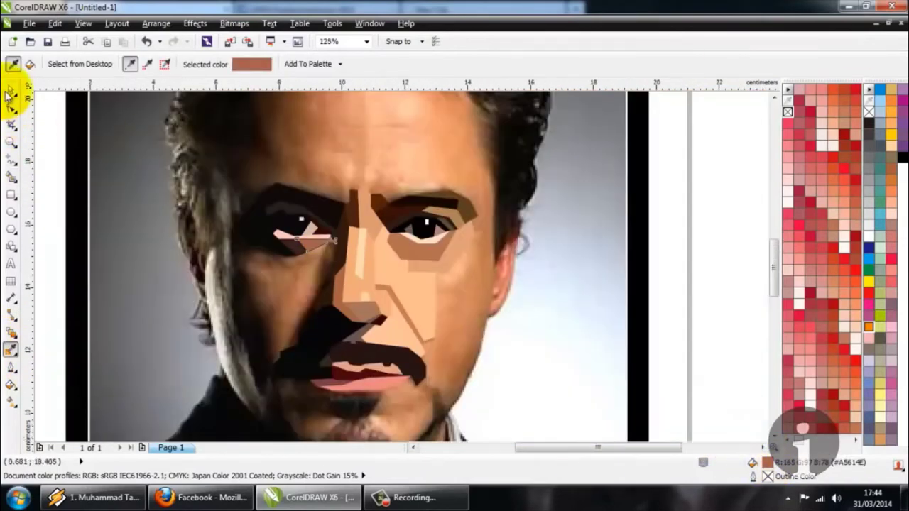
{"action": "scroll", "coordinate": [252, 203], "scroll_direction": "down", "scroll_amount": 1}
{"action": "left_click_drag", "start_coordinate": [172, 146], "coordinate": [522, 369]}
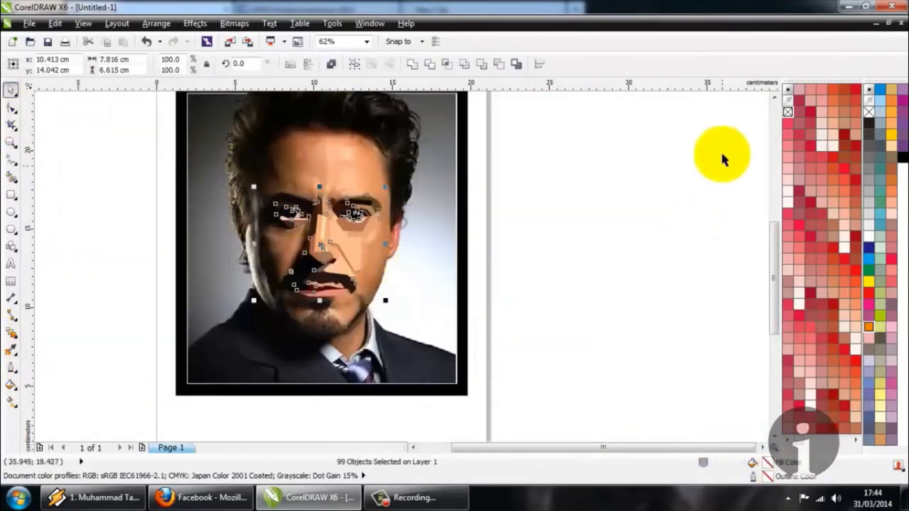
{"action": "left_click", "coordinate": [675, 146]}
Trace the shadow edge beside the nose, from the moustache's upper edge on the shadowed cheek up to the under-eye section
{"action": "scroll", "coordinate": [307, 222], "scroll_direction": "up", "scroll_amount": 1}
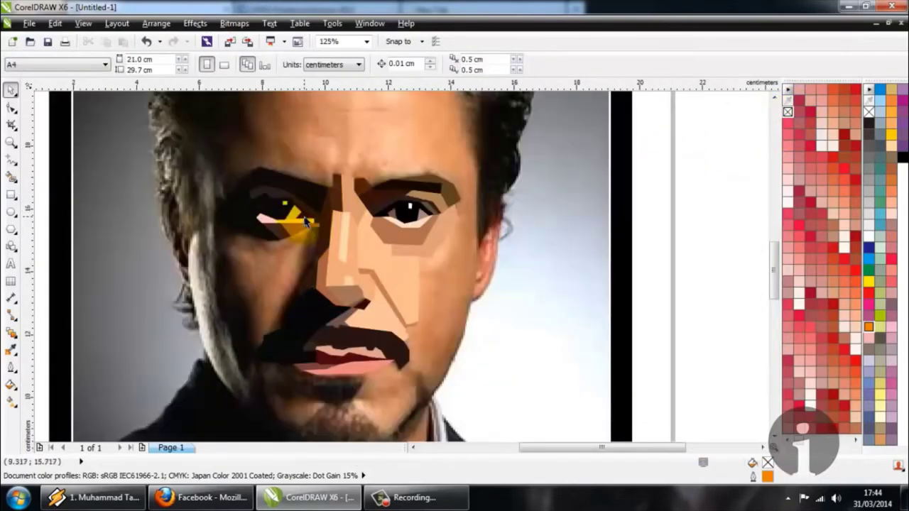
{"action": "scroll", "coordinate": [288, 252], "scroll_direction": "down", "scroll_amount": 1}
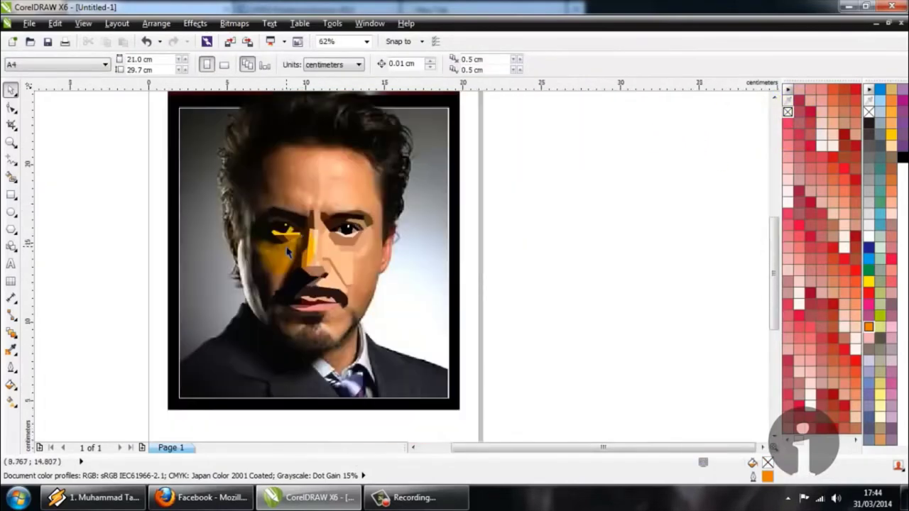
{"action": "scroll", "coordinate": [290, 254], "scroll_direction": "up", "scroll_amount": 2}
{"action": "scroll", "coordinate": [291, 263], "scroll_direction": "down", "scroll_amount": 1}
{"action": "scroll", "coordinate": [291, 266], "scroll_direction": "up", "scroll_amount": 1}
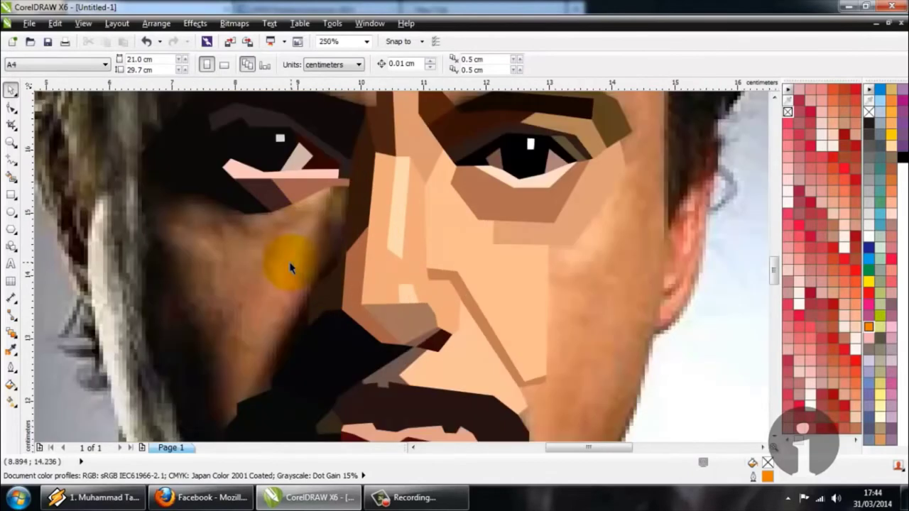
{"action": "left_click", "coordinate": [10, 159]}
{"action": "scroll", "coordinate": [227, 262], "scroll_direction": "down", "scroll_amount": 1}
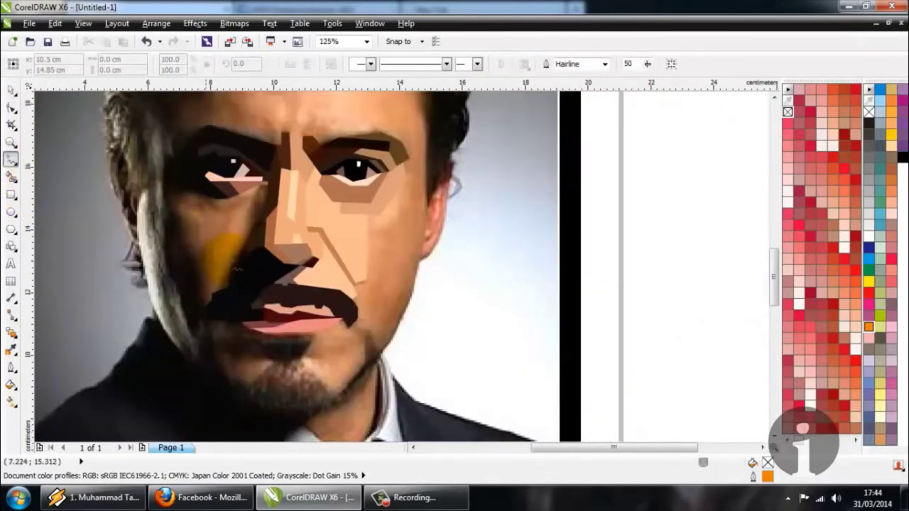
{"action": "scroll", "coordinate": [237, 268], "scroll_direction": "up", "scroll_amount": 1}
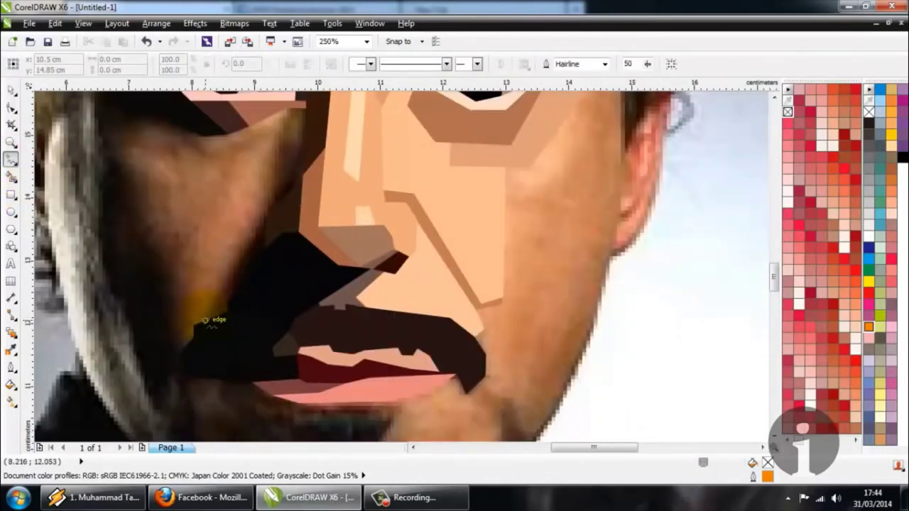
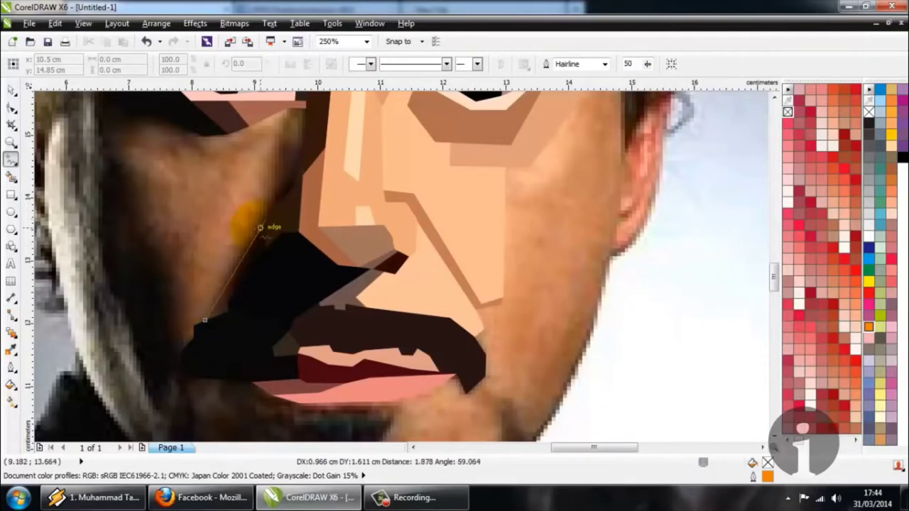
{"action": "left_click", "coordinate": [260, 227]}
{"action": "scroll", "coordinate": [260, 227], "scroll_direction": "down", "scroll_amount": 1}
{"action": "scroll", "coordinate": [261, 206], "scroll_direction": "up", "scroll_amount": 1}
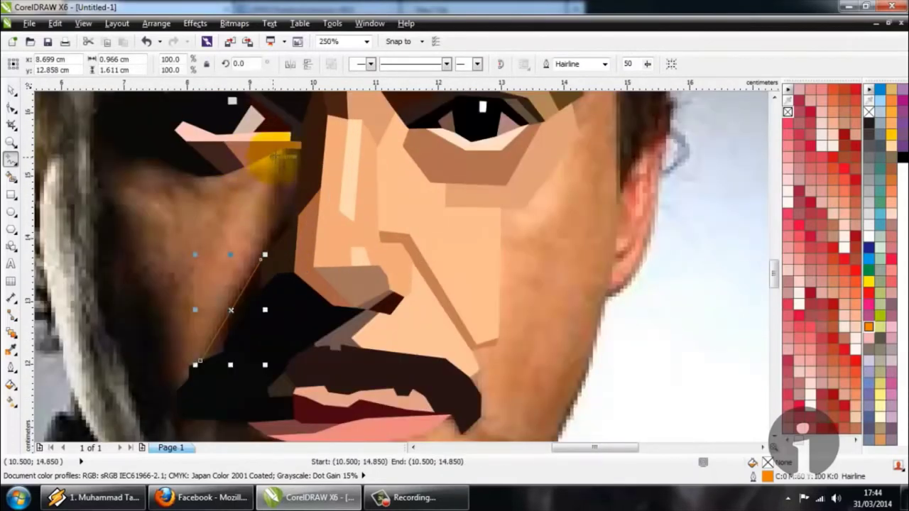
{"action": "double_click", "coordinate": [264, 258]}
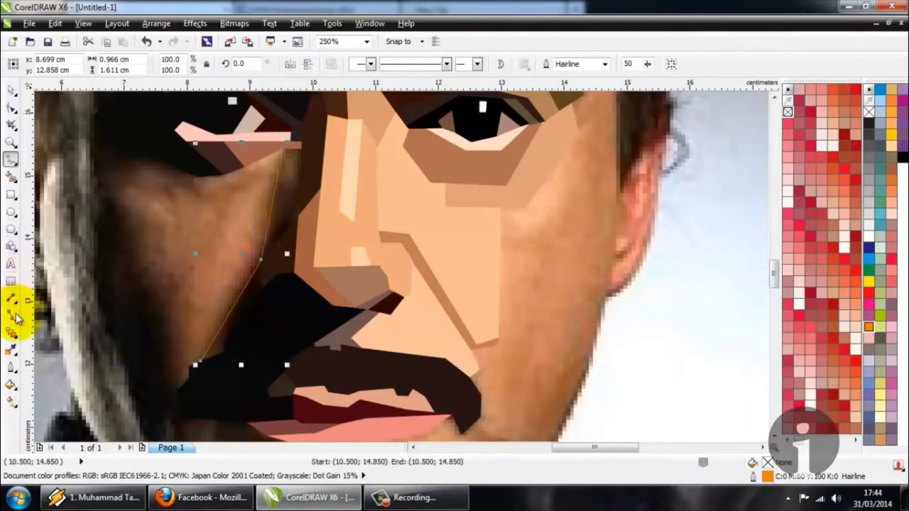
Sample dark brown #351613 beside the nose shadow, Smart Fill the narrow sliver above the moustache and apply that colour
{"action": "left_click", "coordinate": [10, 349]}
{"action": "scroll", "coordinate": [217, 344], "scroll_direction": "up", "scroll_amount": 1}
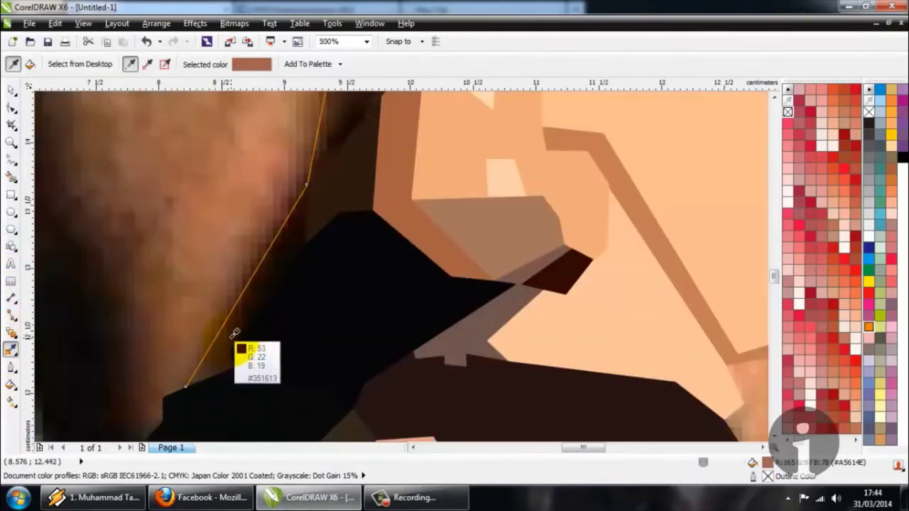
{"action": "left_click", "coordinate": [234, 332]}
{"action": "left_click", "coordinate": [11, 175]}
{"action": "left_click", "coordinate": [249, 321]}
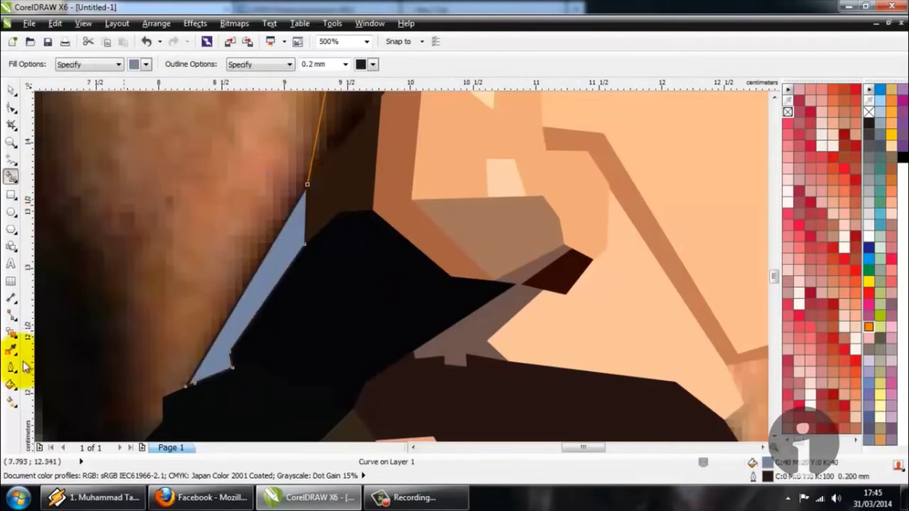
{"action": "left_click", "coordinate": [10, 350]}
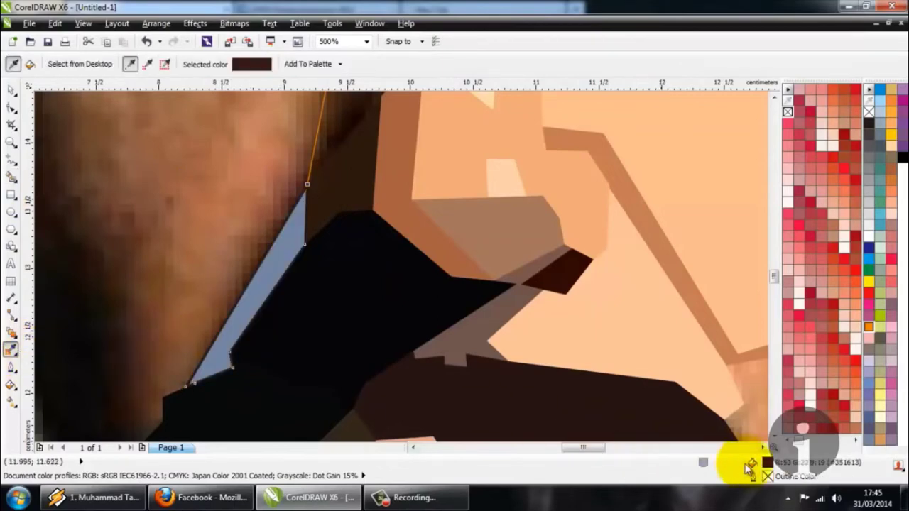
{"action": "left_click", "coordinate": [255, 302]}
Sample dark brown #3B231F, Smart Fill the shadow strip between the shadowed cheek and the nose, and apply that colour
{"action": "scroll", "coordinate": [276, 310], "scroll_direction": "down", "scroll_amount": 3}
{"action": "scroll", "coordinate": [305, 263], "scroll_direction": "up", "scroll_amount": 3}
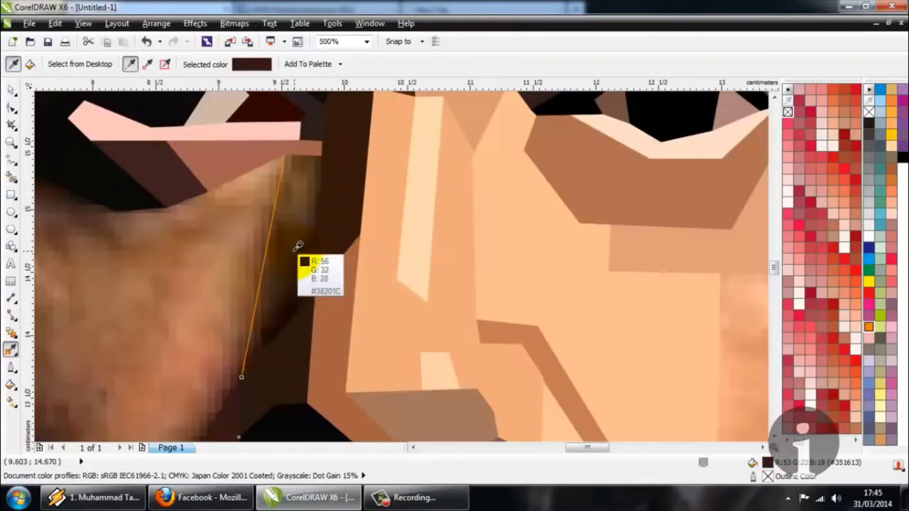
{"action": "left_click", "coordinate": [11, 175]}
{"action": "left_click", "coordinate": [293, 237]}
{"action": "left_click", "coordinate": [11, 349]}
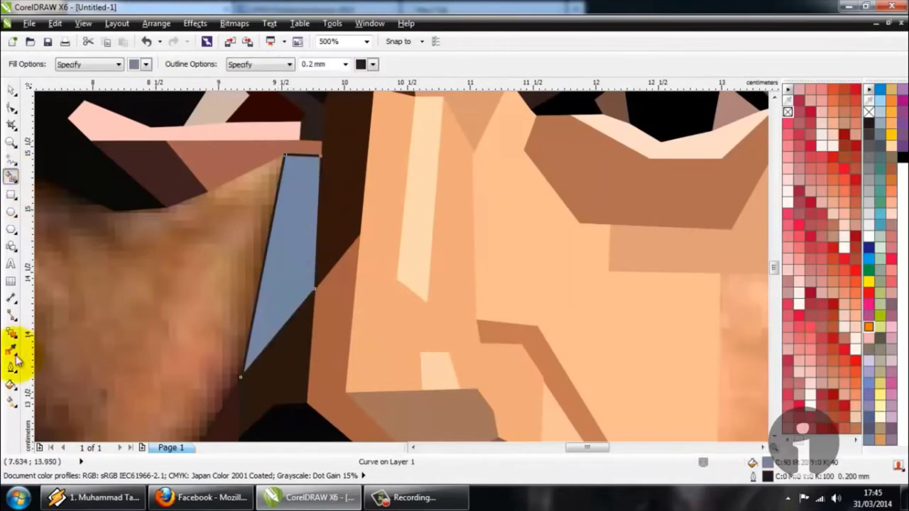
{"action": "left_click", "coordinate": [362, 408]}
{"action": "scroll", "coordinate": [263, 323], "scroll_direction": "up", "scroll_amount": 2}
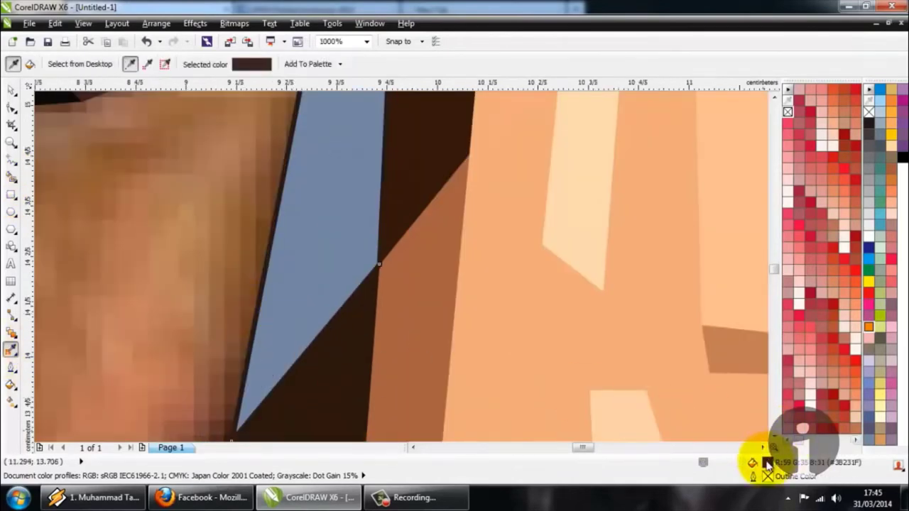
{"action": "left_click_drag", "start_coordinate": [338, 241], "coordinate": [337, 238]}
Select the whole set of face shapes, including the new nose-side shadows, and clear their outlines
{"action": "scroll", "coordinate": [337, 237], "scroll_direction": "down", "scroll_amount": 4}
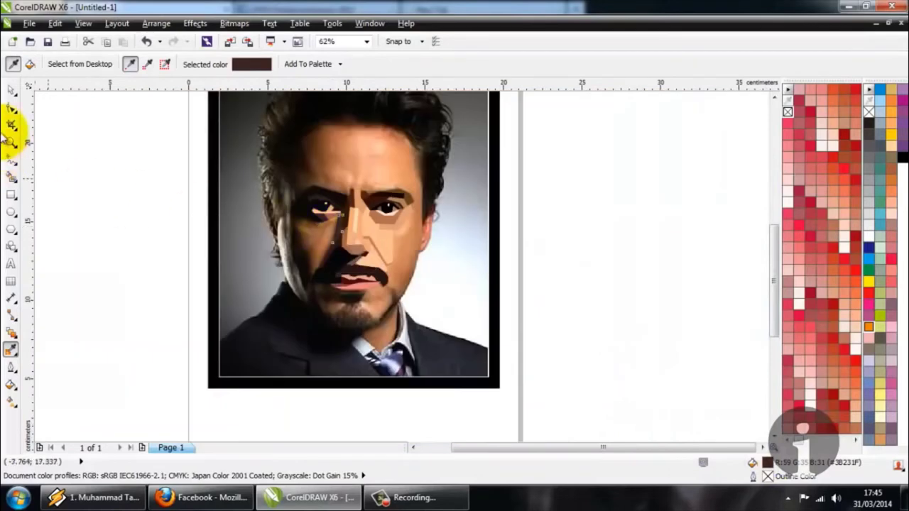
{"action": "left_click", "coordinate": [10, 89]}
{"action": "left_click_drag", "start_coordinate": [197, 137], "coordinate": [558, 344]}
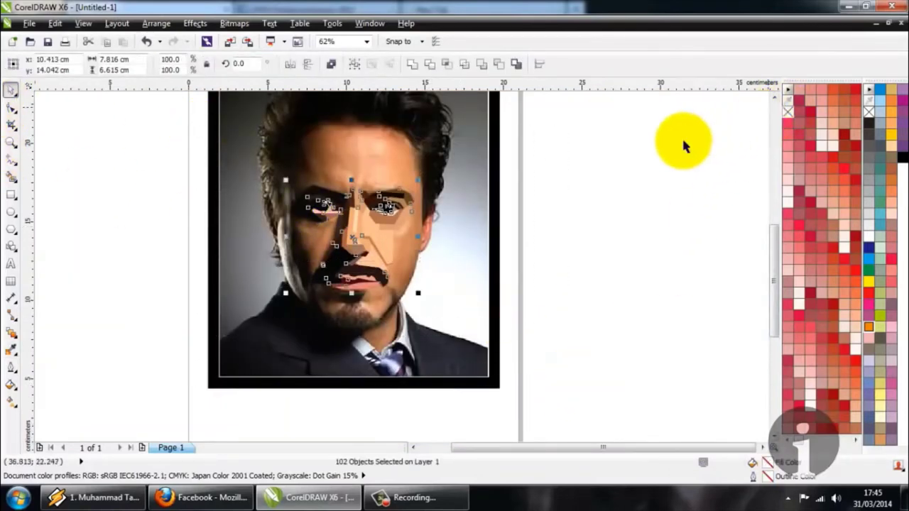
{"action": "left_click", "coordinate": [541, 200]}
{"action": "scroll", "coordinate": [327, 241], "scroll_direction": "up", "scroll_amount": 4}
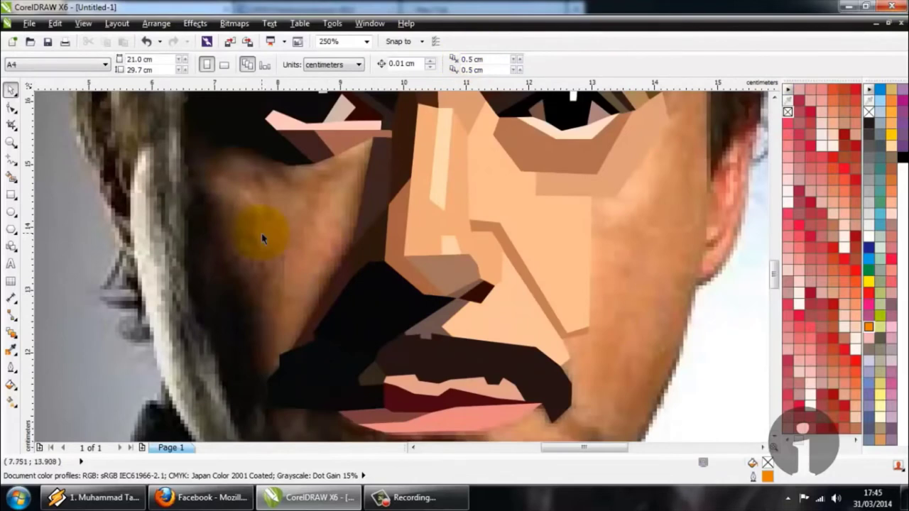
{"action": "scroll", "coordinate": [287, 234], "scroll_direction": "down", "scroll_amount": 2}
{"action": "scroll", "coordinate": [287, 234], "scroll_direction": "up", "scroll_amount": 2}
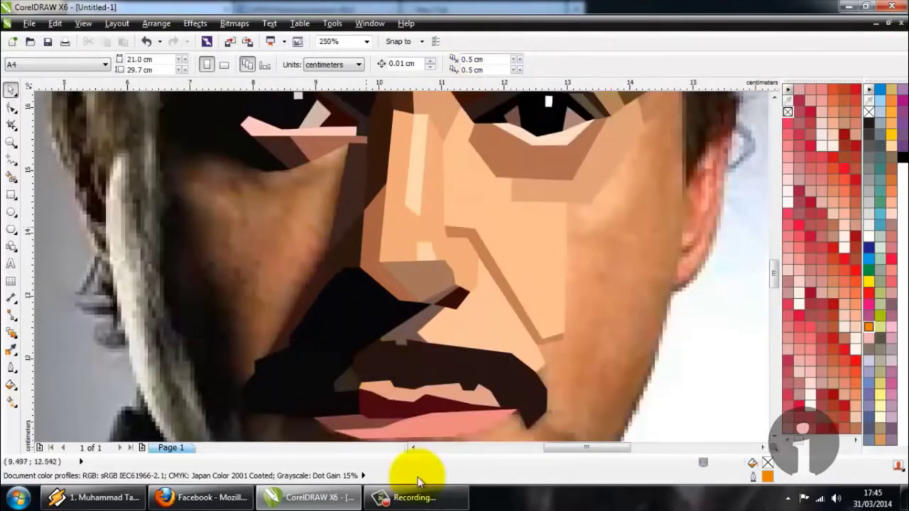
{"action": "left_click", "coordinate": [415, 496]}
{"action": "left_click", "coordinate": [844, 446]}
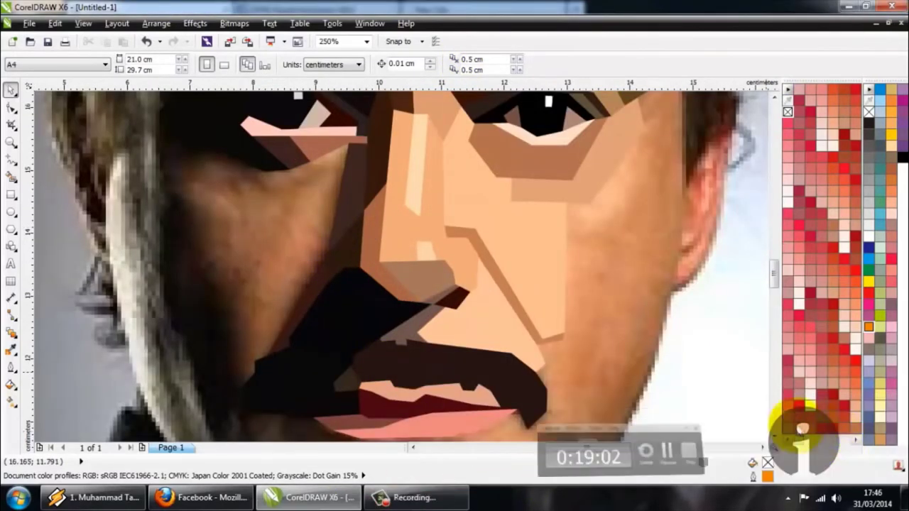
Trace the shadowed cheek's outer edge from the eye shadow out towards the hair, with a long segment about 3.4 cm down to the moustache corner
{"action": "left_click", "coordinate": [10, 159]}
{"action": "scroll", "coordinate": [323, 324], "scroll_direction": "down", "scroll_amount": 2}
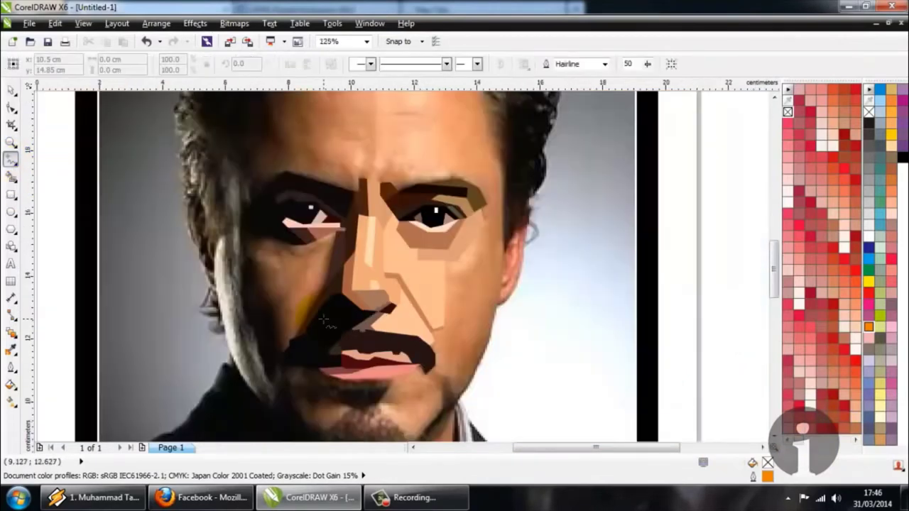
{"action": "scroll", "coordinate": [289, 258], "scroll_direction": "up", "scroll_amount": 2}
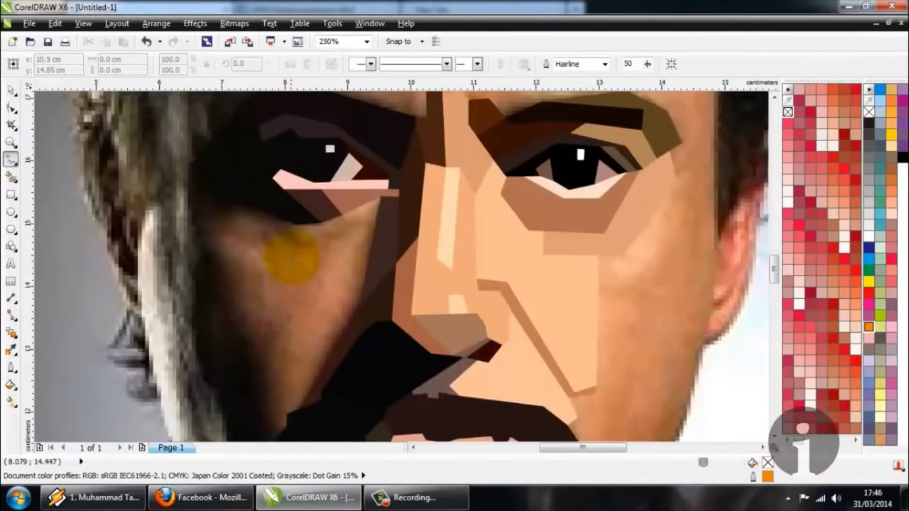
{"action": "scroll", "coordinate": [291, 259], "scroll_direction": "down", "scroll_amount": 2}
{"action": "scroll", "coordinate": [292, 257], "scroll_direction": "up", "scroll_amount": 2}
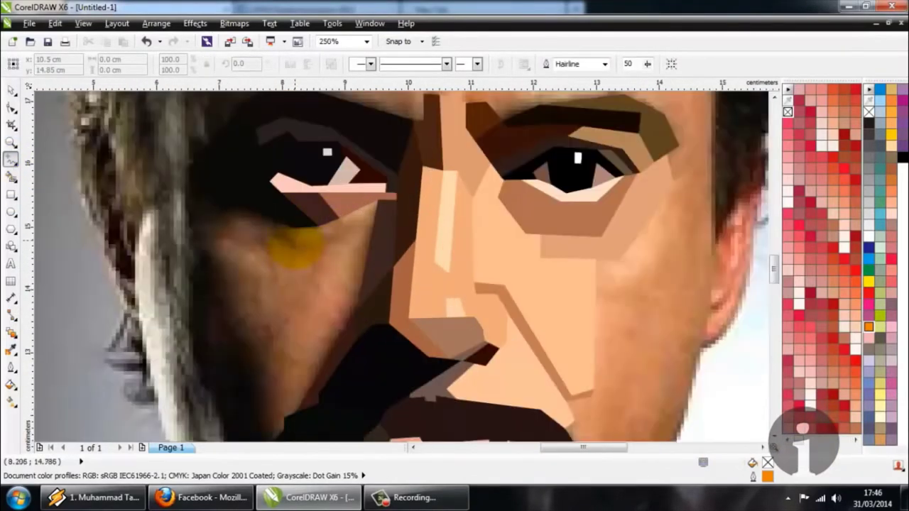
{"action": "scroll", "coordinate": [292, 247], "scroll_direction": "down", "scroll_amount": 2}
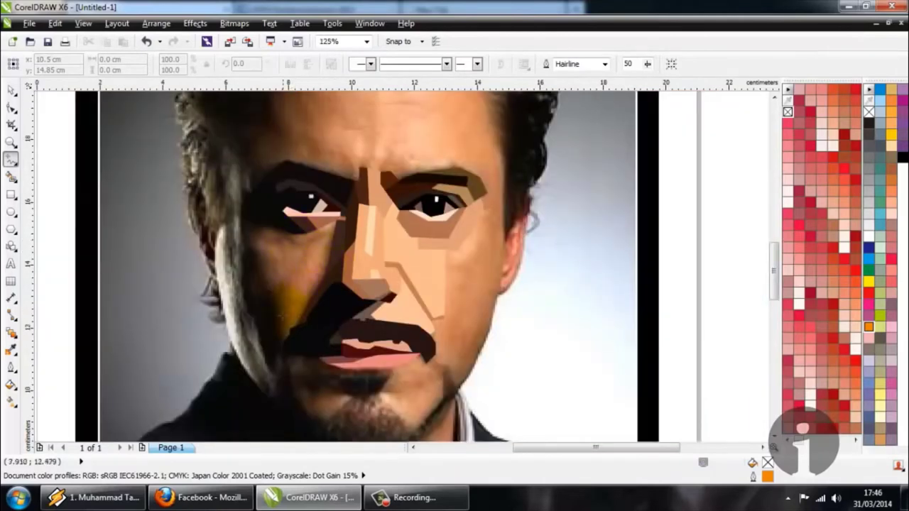
{"action": "scroll", "coordinate": [281, 313], "scroll_direction": "up", "scroll_amount": 2}
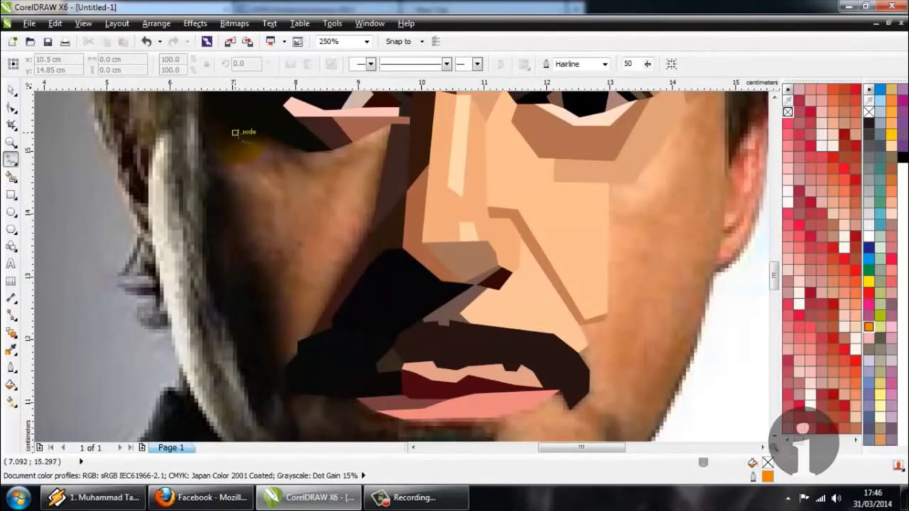
{"action": "left_click", "coordinate": [212, 163]}
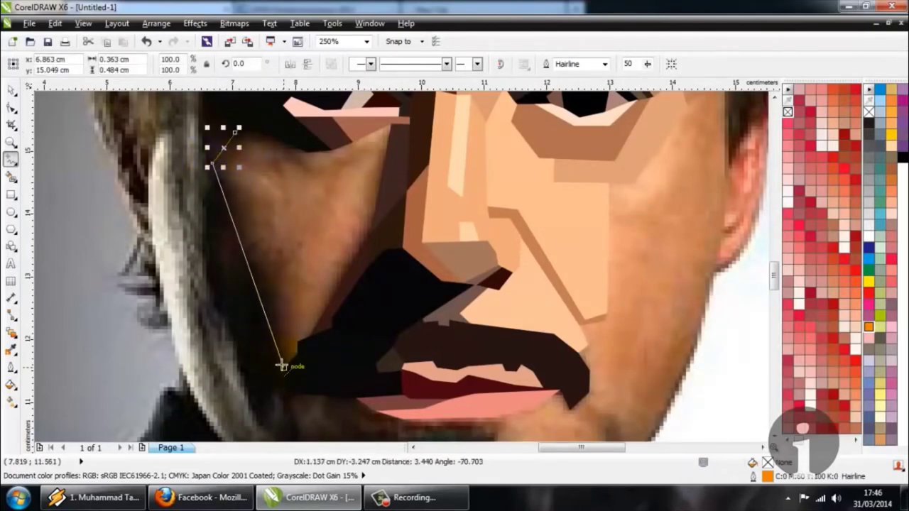
{"action": "left_click", "coordinate": [287, 369]}
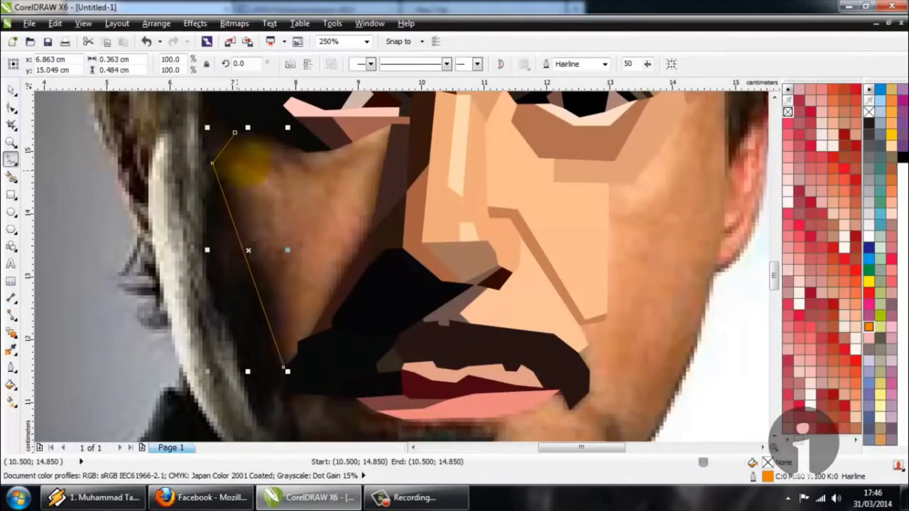
Trace a second bent line just inside the cheek's outer edge, from the eye shadow down about 2.9 cm to the moustache
{"action": "left_click", "coordinate": [265, 134]}
{"action": "left_click", "coordinate": [235, 171]}
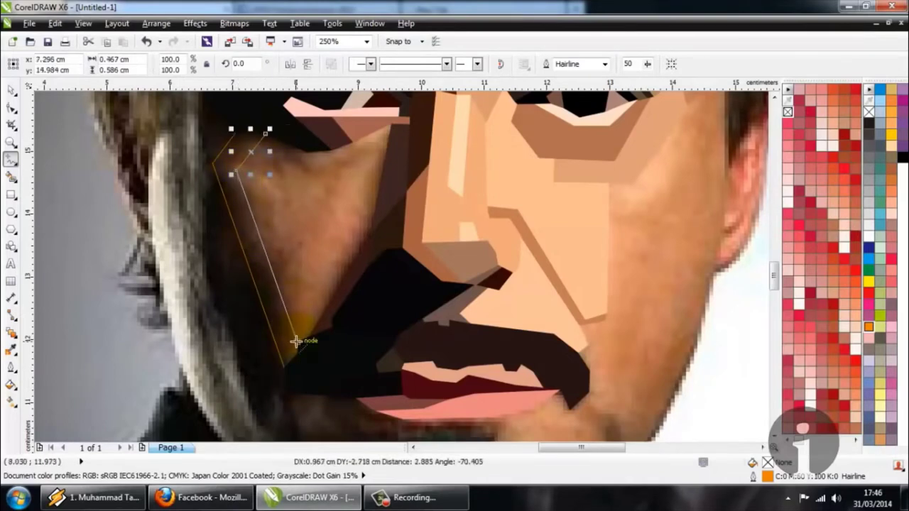
{"action": "left_click", "coordinate": [296, 341]}
Draw a diagonal line about 3 cm long across the shadowed cheek, from the inner edge line near the moustache up to the under-eye section
{"action": "scroll", "coordinate": [296, 324], "scroll_direction": "down", "scroll_amount": 1}
{"action": "scroll", "coordinate": [294, 244], "scroll_direction": "up", "scroll_amount": 1}
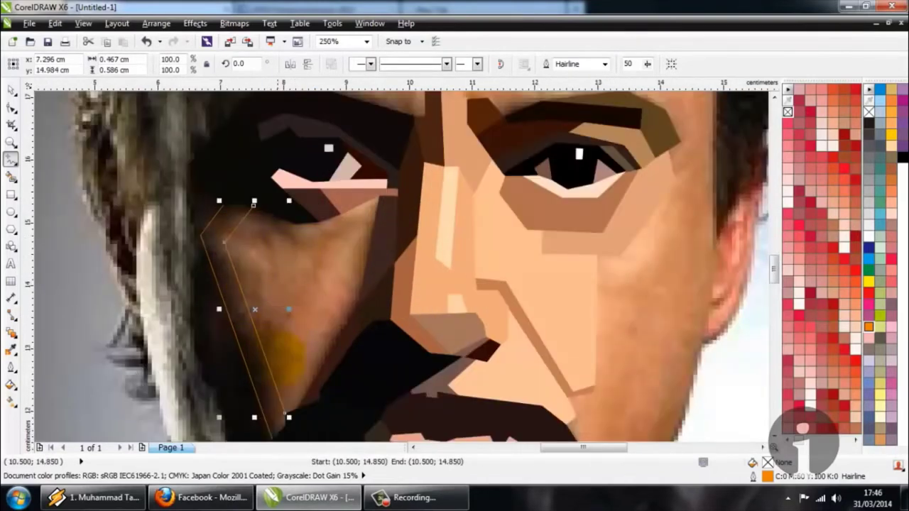
{"action": "left_click", "coordinate": [273, 380]}
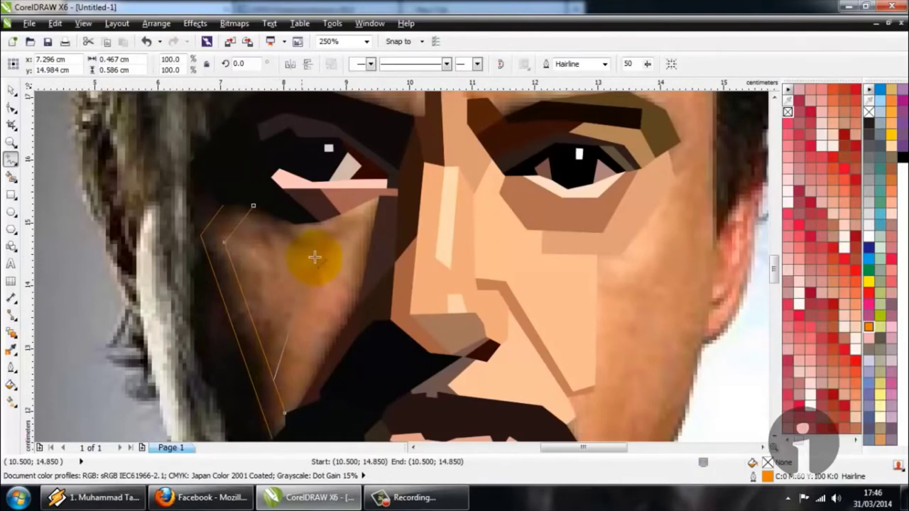
{"action": "left_click", "coordinate": [354, 209]}
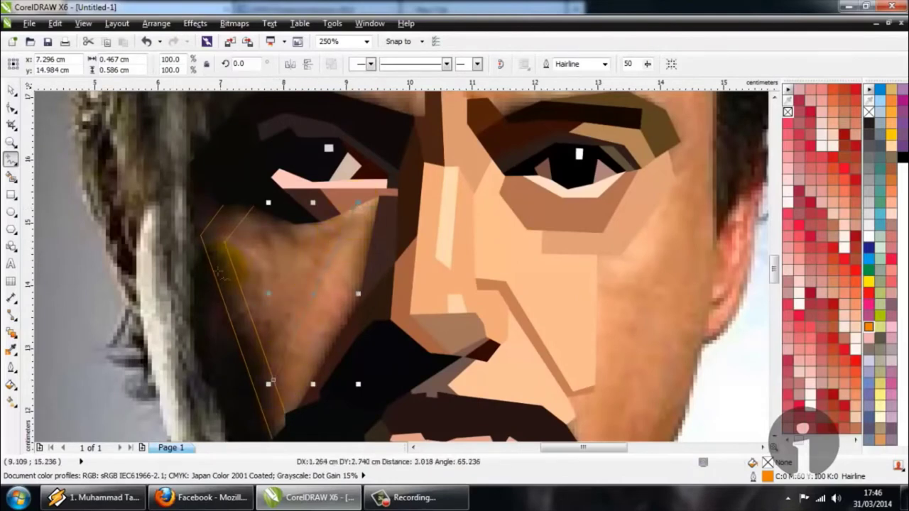
{"action": "scroll", "coordinate": [220, 262], "scroll_direction": "down", "scroll_amount": 2}
{"action": "scroll", "coordinate": [241, 333], "scroll_direction": "up", "scroll_amount": 2}
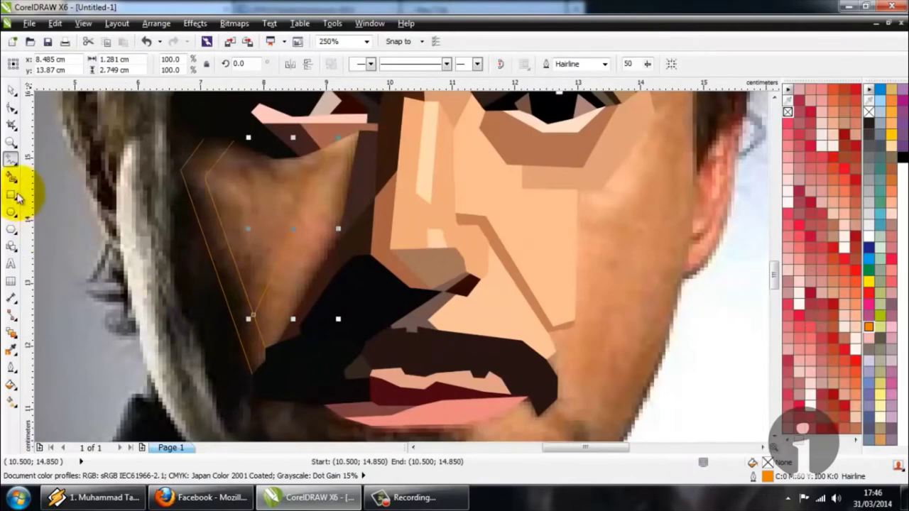
Sample skin colour #C97D5B from the shadowed cheek, Smart Fill the strip beside the nose shadow and apply that colour
{"action": "left_click", "coordinate": [11, 348]}
{"action": "scroll", "coordinate": [293, 216], "scroll_direction": "up", "scroll_amount": 2}
{"action": "left_click", "coordinate": [335, 239]}
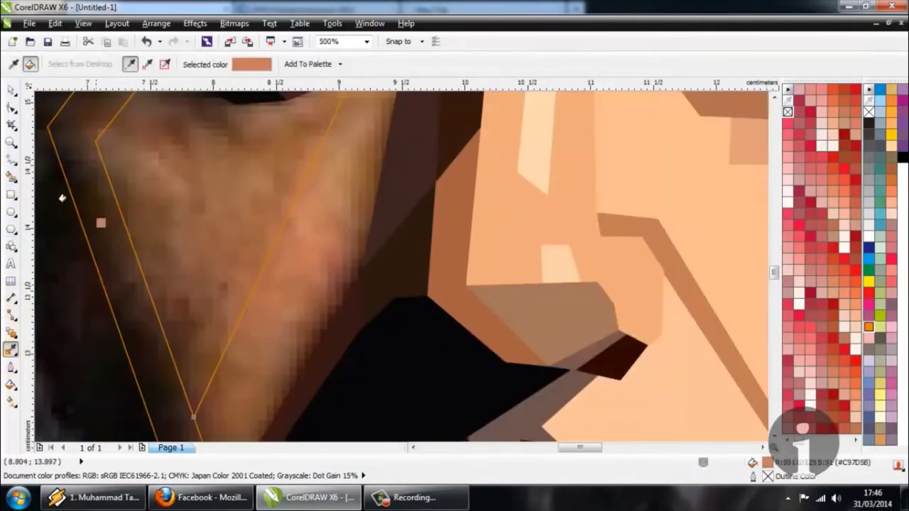
{"action": "left_click", "coordinate": [11, 176]}
{"action": "left_click", "coordinate": [287, 247]}
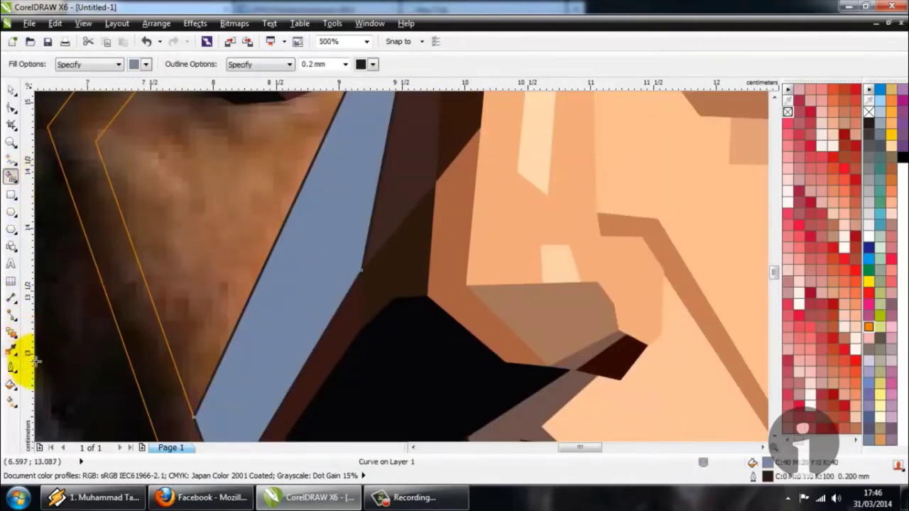
{"action": "left_click", "coordinate": [11, 348]}
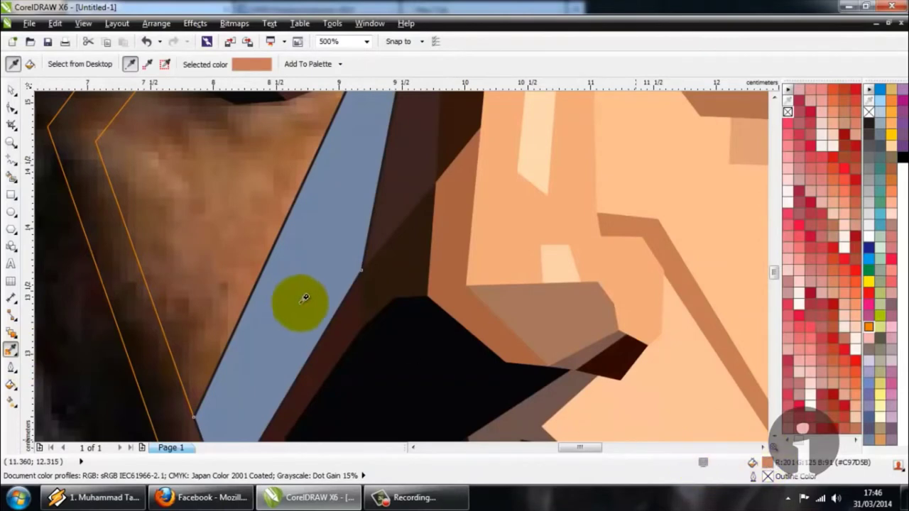
Sample brown #9A694B, Smart Fill the middle section of the shadowed cheek below the eye, and apply that colour
{"action": "scroll", "coordinate": [301, 302], "scroll_direction": "down", "scroll_amount": 1}
{"action": "scroll", "coordinate": [239, 242], "scroll_direction": "up", "scroll_amount": 1}
{"action": "left_click", "coordinate": [249, 250]}
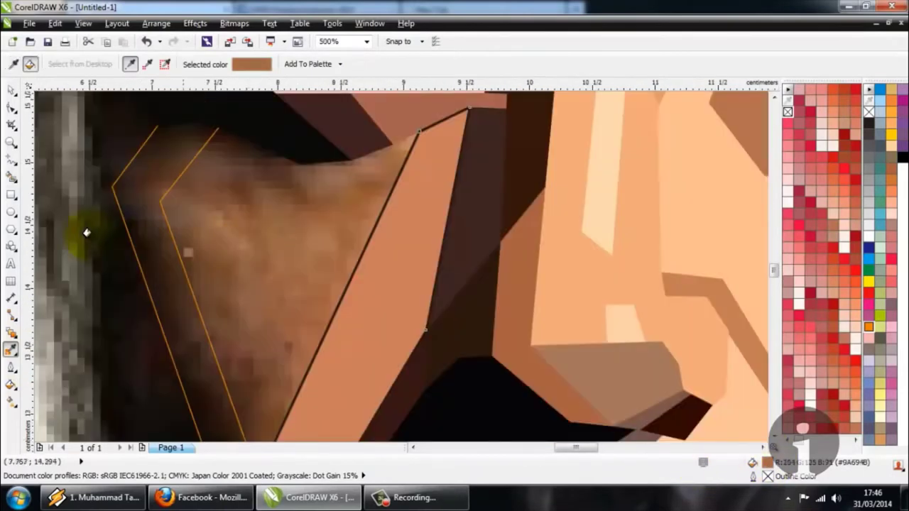
{"action": "left_click", "coordinate": [15, 183]}
{"action": "left_click", "coordinate": [11, 349]}
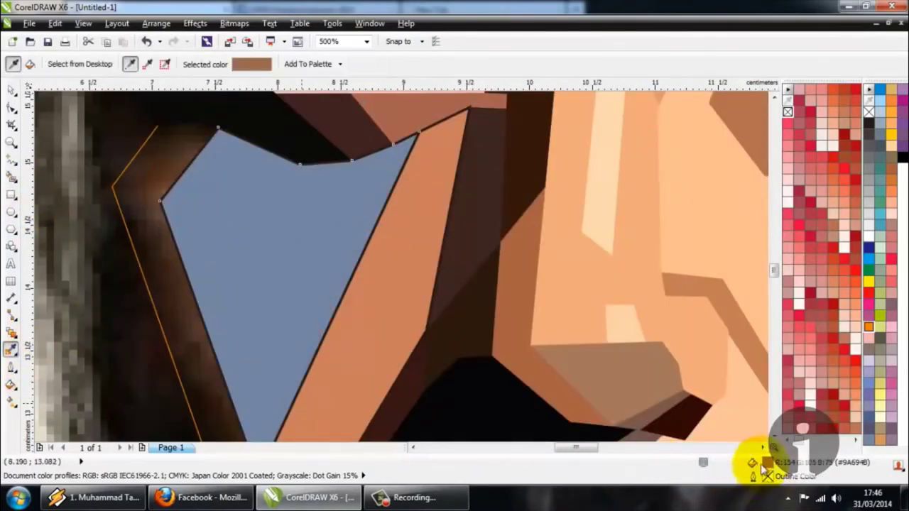
{"action": "left_click", "coordinate": [203, 248]}
Sample dark brown #41271A, Smart Fill the narrow band along the shadowed cheek's outer edge, and apply that colour
{"action": "scroll", "coordinate": [304, 257], "scroll_direction": "down", "scroll_amount": 2}
{"action": "scroll", "coordinate": [220, 234], "scroll_direction": "up", "scroll_amount": 2}
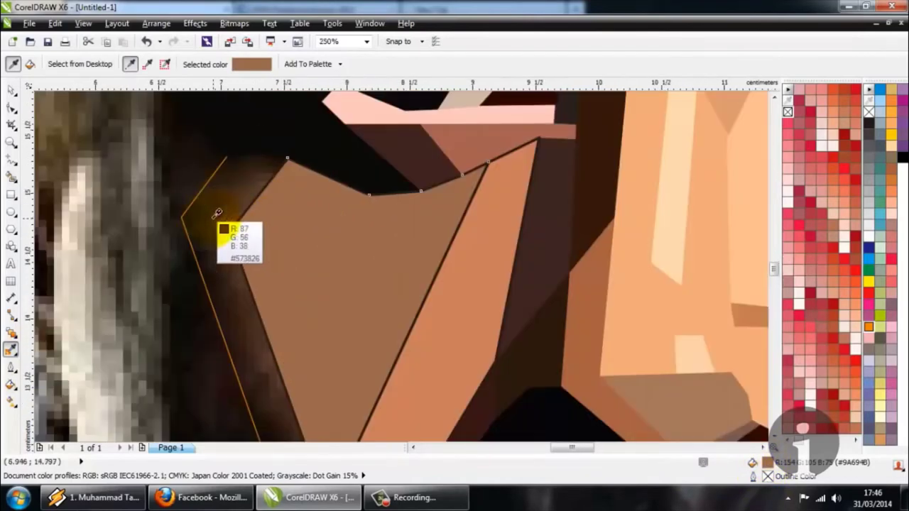
{"action": "left_click", "coordinate": [11, 176]}
{"action": "left_click", "coordinate": [221, 206]}
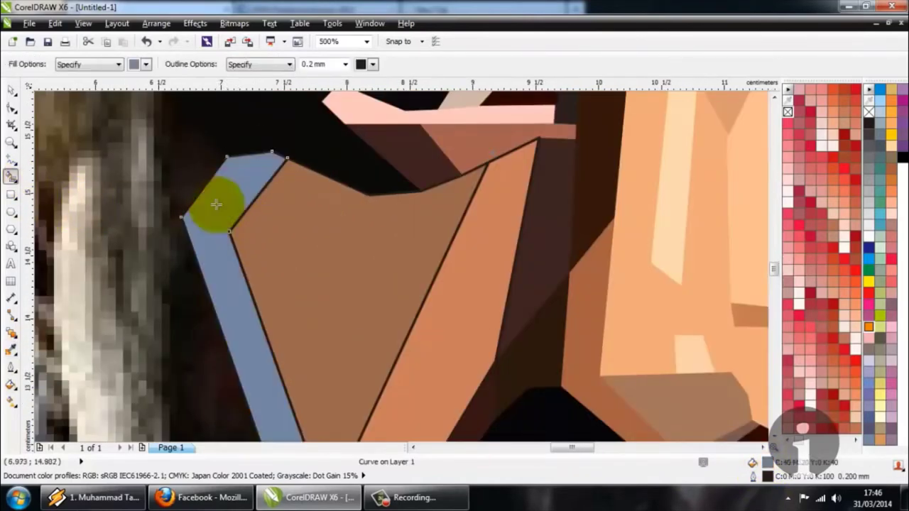
{"action": "left_click", "coordinate": [11, 348]}
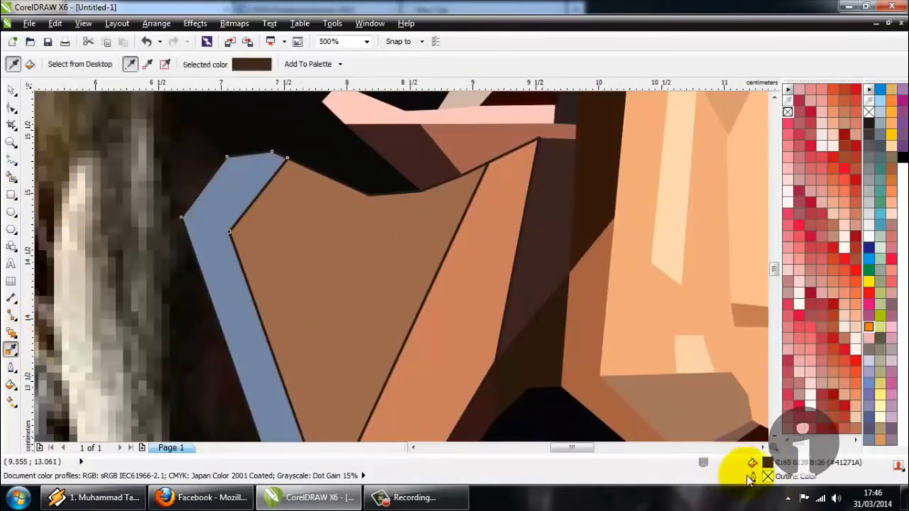
{"action": "left_click", "coordinate": [247, 349]}
Select the whole set of face shapes, including the new cheek sections, and clear their outlines
{"action": "scroll", "coordinate": [279, 277], "scroll_direction": "down", "scroll_amount": 2}
{"action": "scroll", "coordinate": [279, 277], "scroll_direction": "down", "scroll_amount": 3}
{"action": "left_click", "coordinate": [10, 90]}
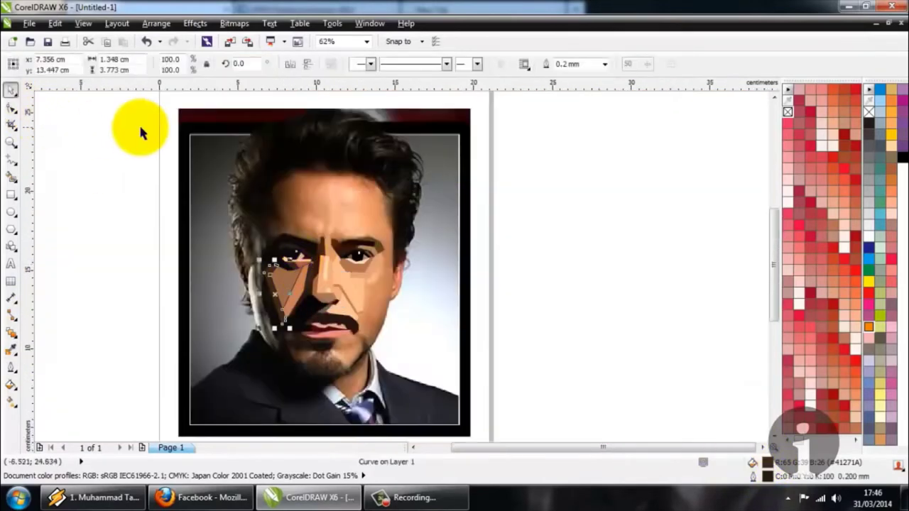
{"action": "left_click_drag", "start_coordinate": [139, 117], "coordinate": [539, 424]}
{"action": "right_click", "coordinate": [787, 111]}
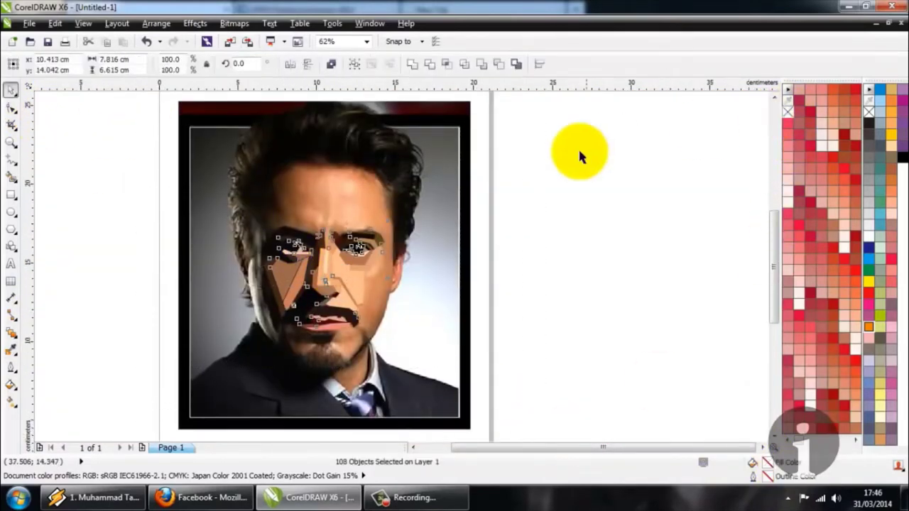
Move the traced face shapes off the photo to check them on their own, and undo the move
{"action": "left_click_drag", "start_coordinate": [301, 251], "coordinate": [616, 257]}
{"action": "left_click", "coordinate": [646, 211]}
{"action": "key", "text": "ctrl+z"}
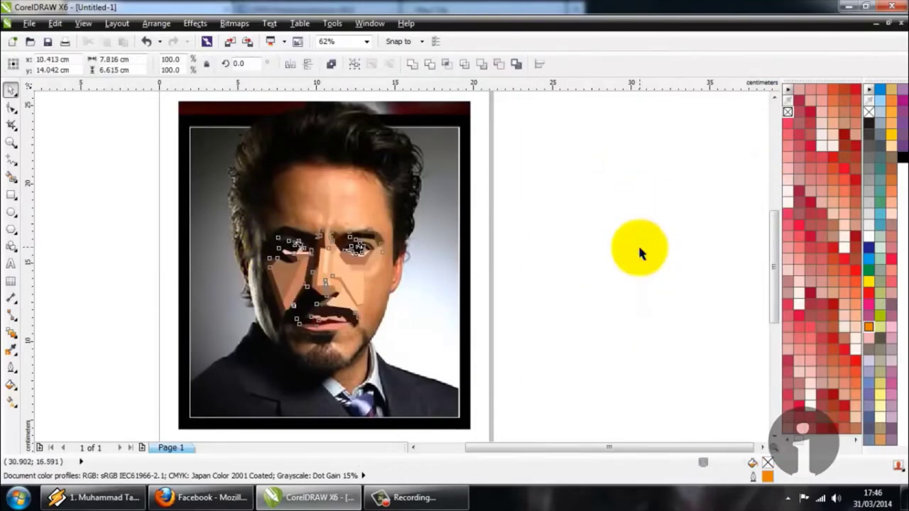
{"action": "left_click", "coordinate": [639, 251]}
{"action": "scroll", "coordinate": [291, 291], "scroll_direction": "up", "scroll_amount": 1}
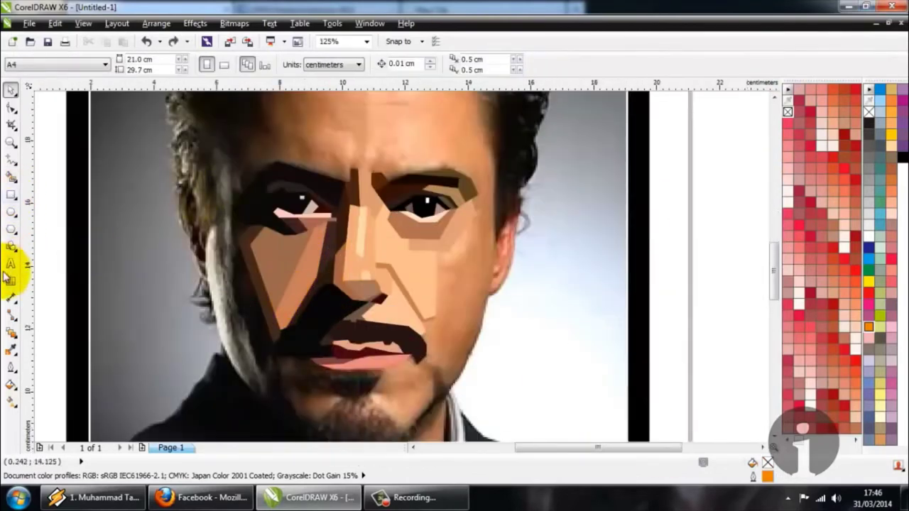
Trace the outline of the dark soul patch directly beneath the lower lip with straight segments
{"action": "left_click", "coordinate": [10, 157]}
{"action": "scroll", "coordinate": [302, 237], "scroll_direction": "down", "scroll_amount": 2}
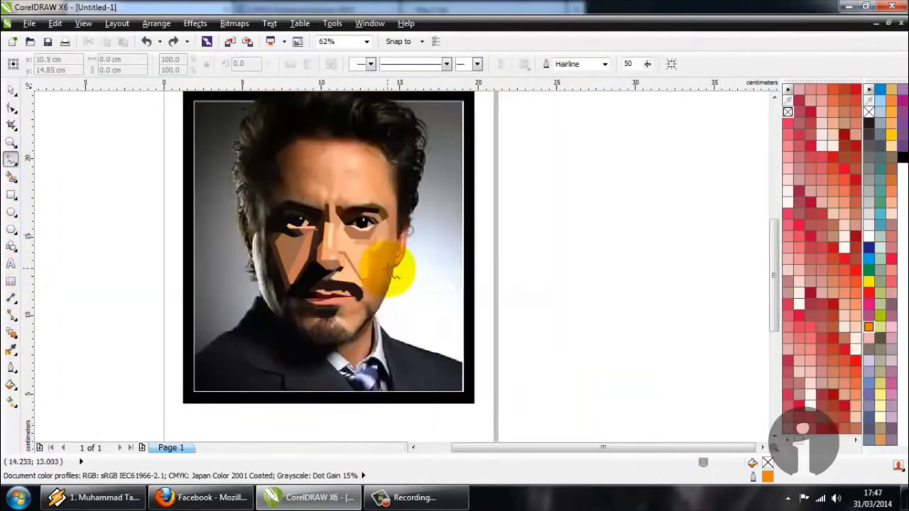
{"action": "scroll", "coordinate": [389, 263], "scroll_direction": "up", "scroll_amount": 2}
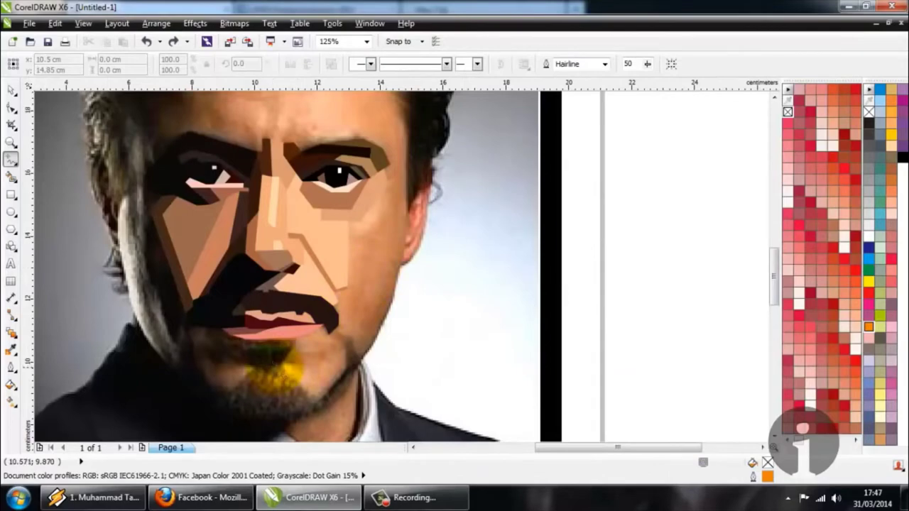
{"action": "scroll", "coordinate": [272, 366], "scroll_direction": "up", "scroll_amount": 3}
{"action": "scroll", "coordinate": [290, 310], "scroll_direction": "down", "scroll_amount": 3}
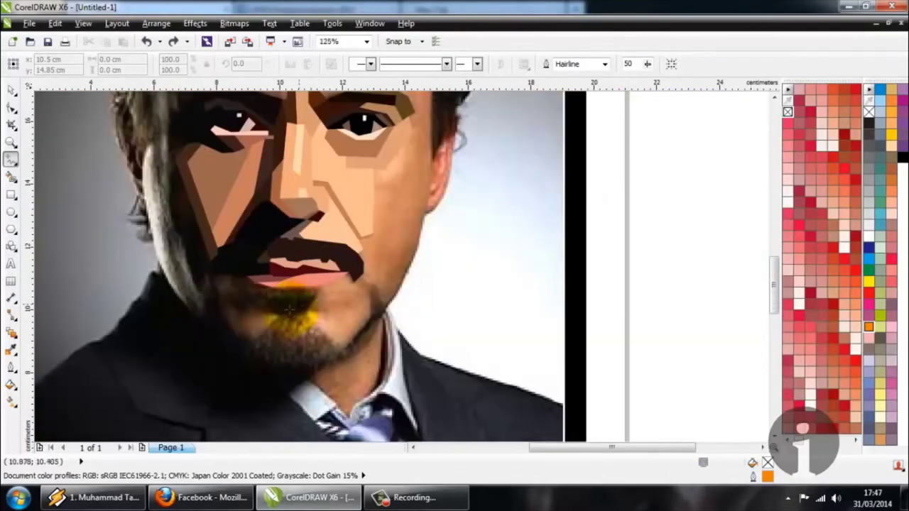
{"action": "scroll", "coordinate": [290, 309], "scroll_direction": "up", "scroll_amount": 2}
{"action": "scroll", "coordinate": [283, 307], "scroll_direction": "up", "scroll_amount": 2}
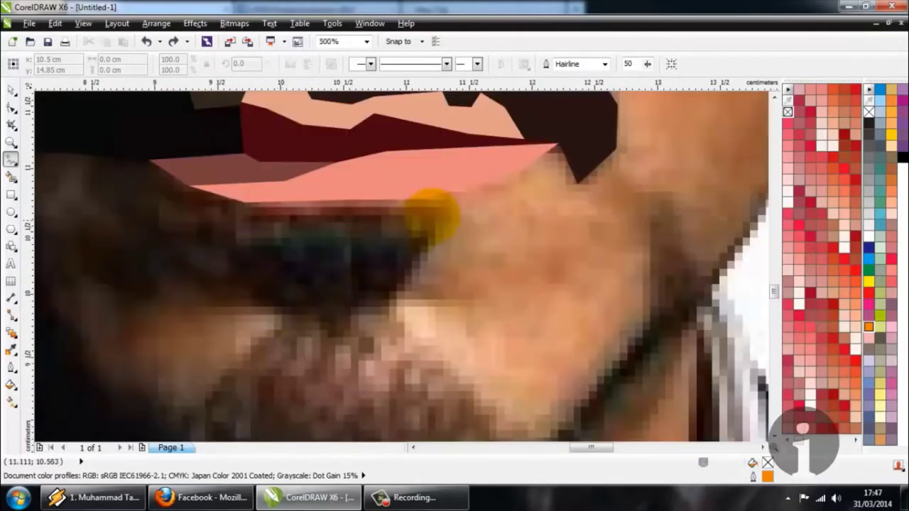
{"action": "scroll", "coordinate": [431, 213], "scroll_direction": "down", "scroll_amount": 2}
{"action": "left_click", "coordinate": [444, 204]}
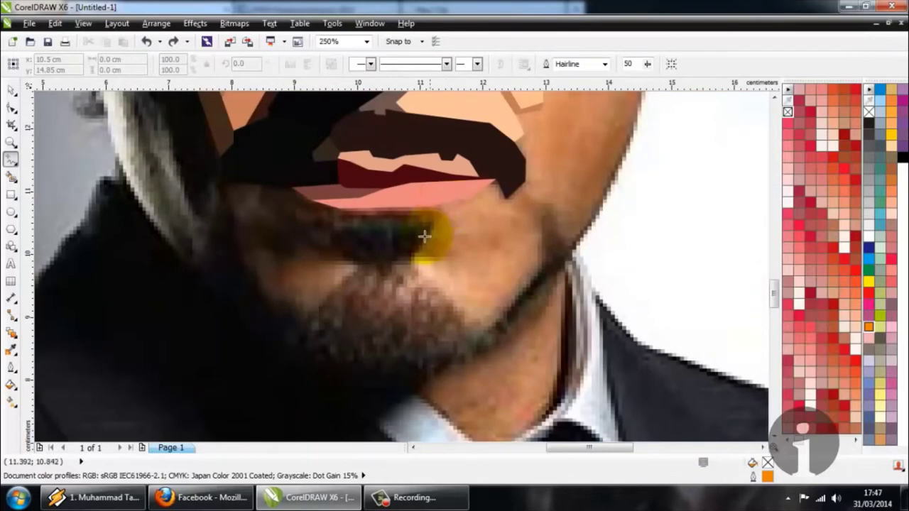
{"action": "left_click", "coordinate": [385, 274]}
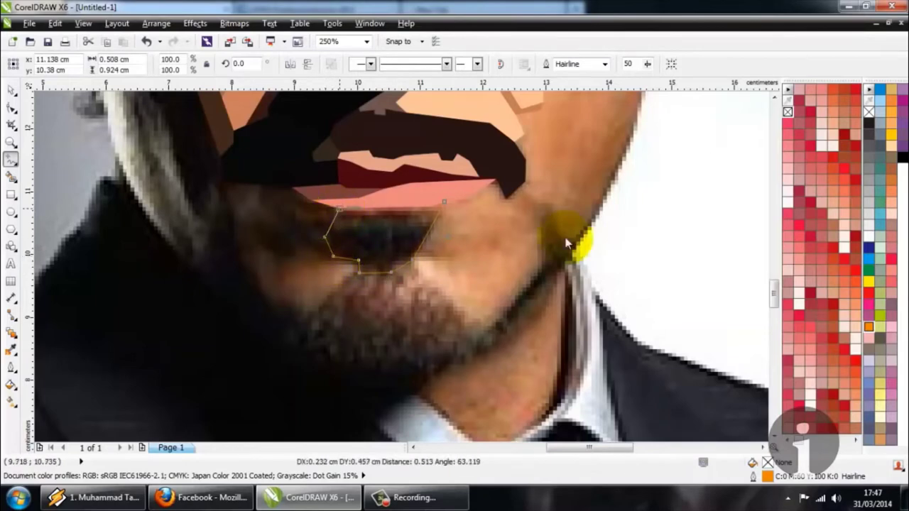
Sample near-black #18161B from the beard, Smart Fill the traced soul patch and apply that colour
{"action": "left_click", "coordinate": [11, 349]}
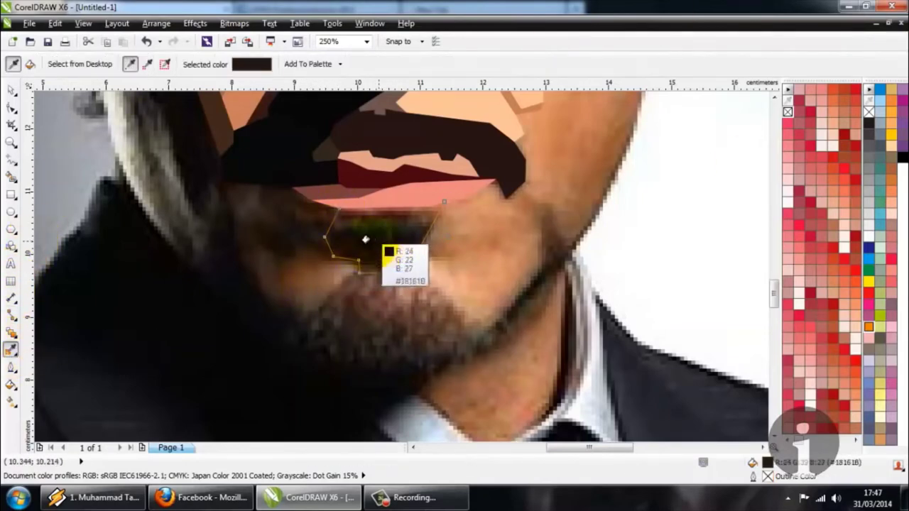
{"action": "left_click", "coordinate": [10, 176]}
{"action": "left_click", "coordinate": [386, 241]}
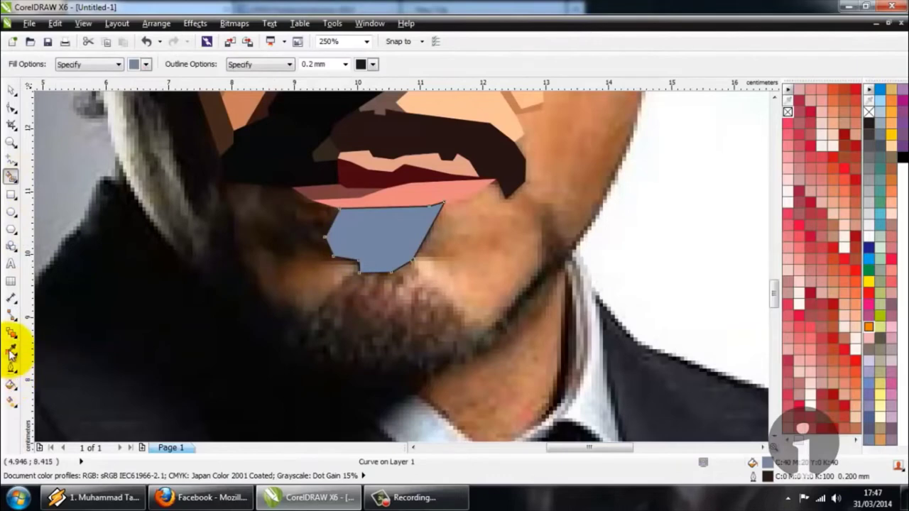
{"action": "left_click", "coordinate": [11, 350]}
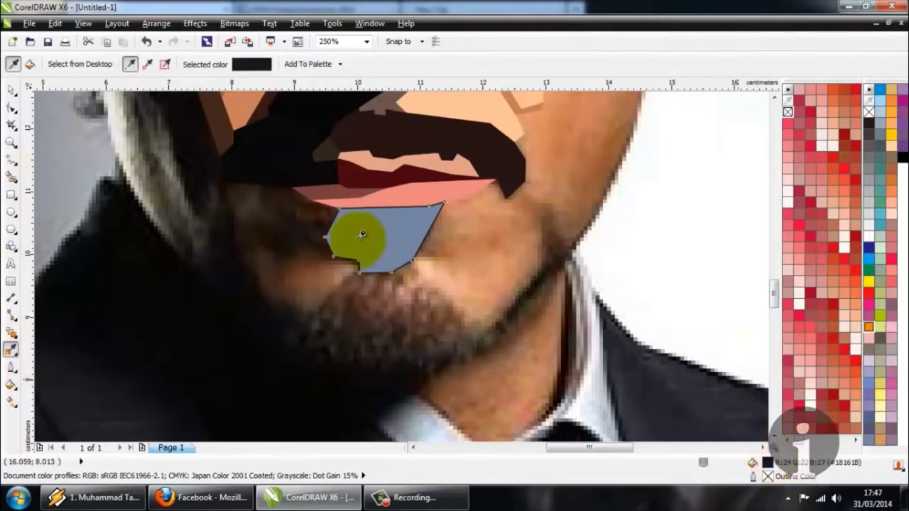
{"action": "left_click", "coordinate": [362, 234]}
{"action": "scroll", "coordinate": [383, 248], "scroll_direction": "down", "scroll_amount": 5}
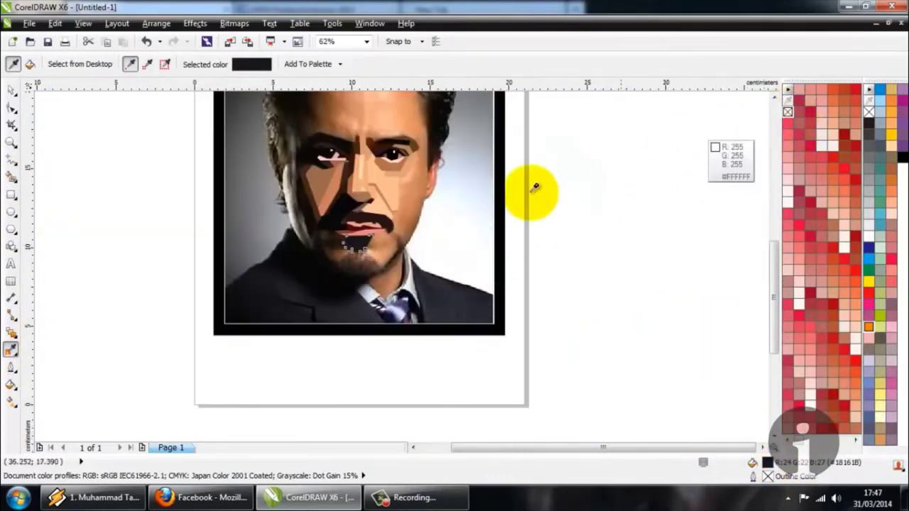
{"action": "scroll", "coordinate": [385, 238], "scroll_direction": "up", "scroll_amount": 5}
{"action": "scroll", "coordinate": [365, 244], "scroll_direction": "down", "scroll_amount": 2}
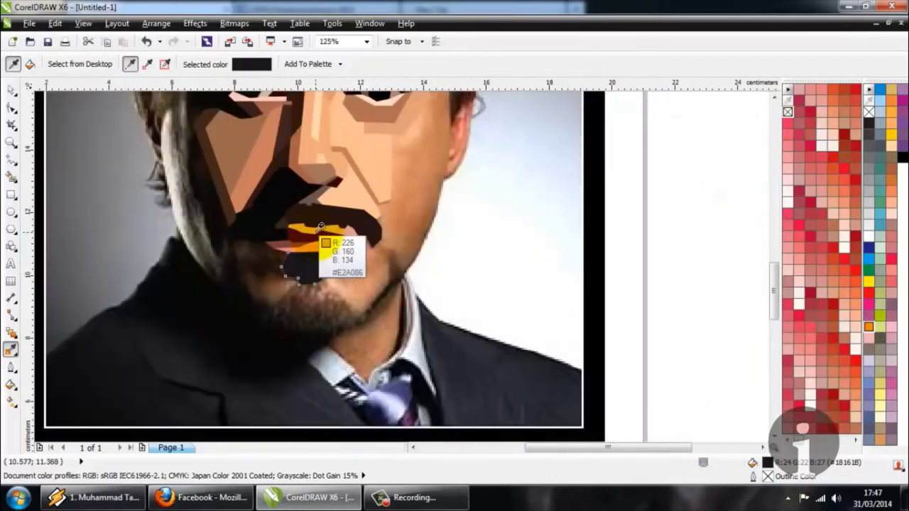
Trace the lower edge of the skin patch beside the soul patch with straight segments, ending at the moustache's tip
{"action": "left_click", "coordinate": [8, 158]}
{"action": "scroll", "coordinate": [344, 287], "scroll_direction": "up", "scroll_amount": 2}
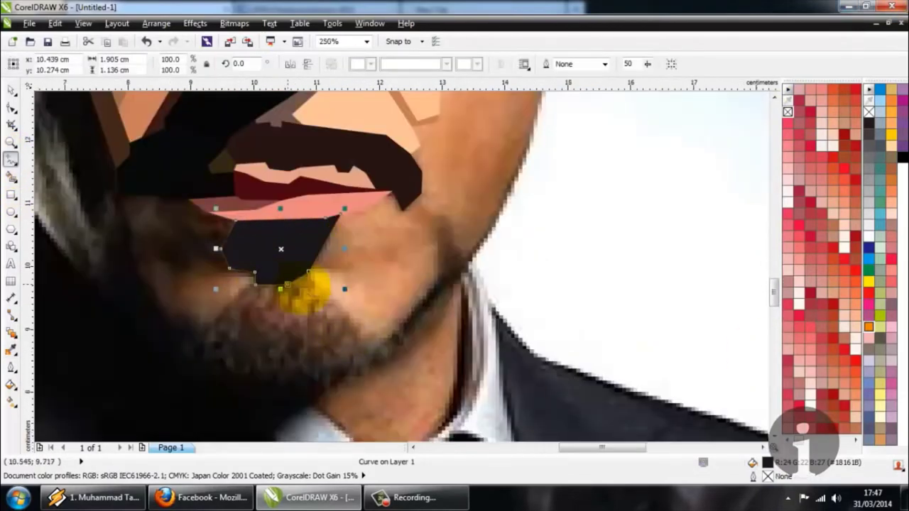
{"action": "left_click", "coordinate": [308, 271]}
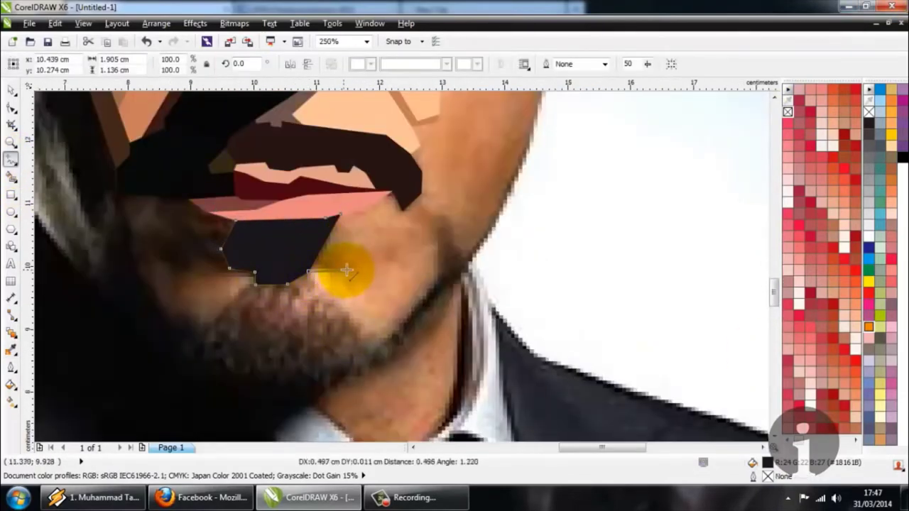
{"action": "left_click", "coordinate": [356, 270]}
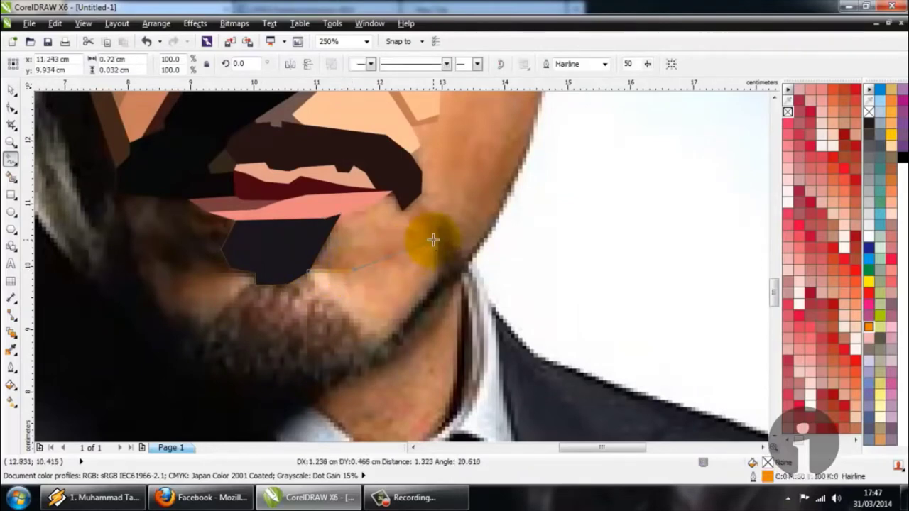
{"action": "double_click", "coordinate": [433, 240]}
{"action": "left_click", "coordinate": [404, 209]}
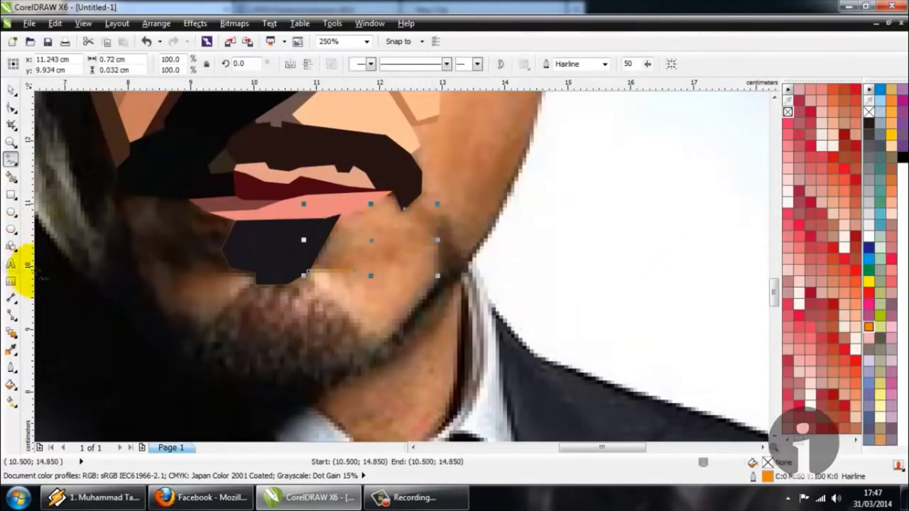
{"action": "scroll", "coordinate": [361, 192], "scroll_direction": "up", "scroll_amount": 2}
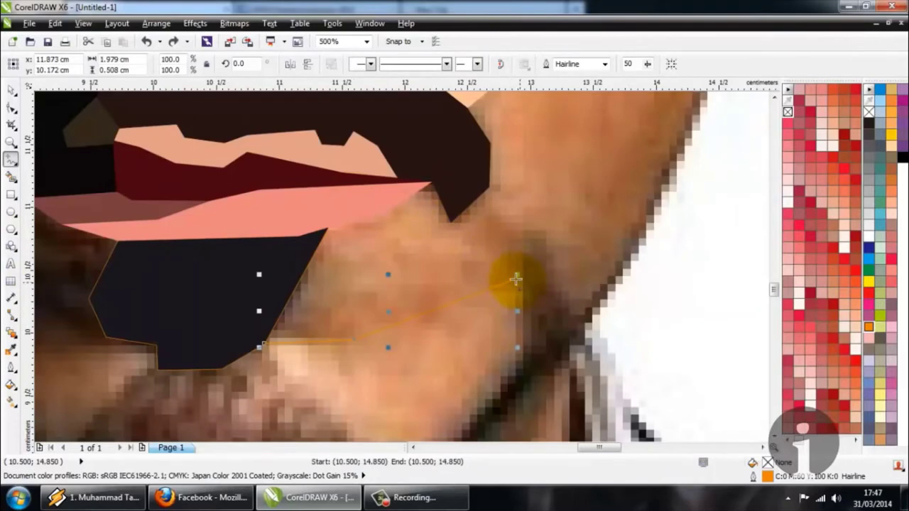
{"action": "double_click", "coordinate": [503, 267]}
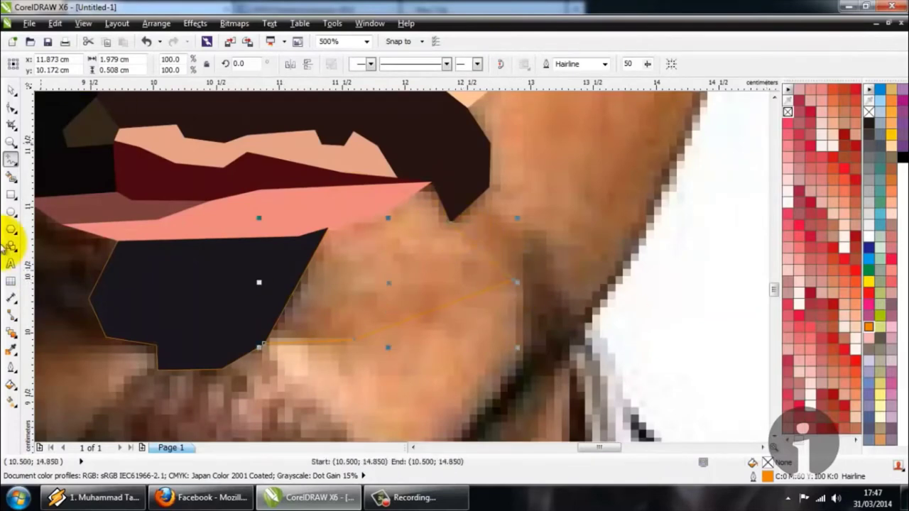
Sample tan #B4835B from the skin, Smart Fill the patch beside the soul patch with that colour and no outline
{"action": "left_click", "coordinate": [11, 350]}
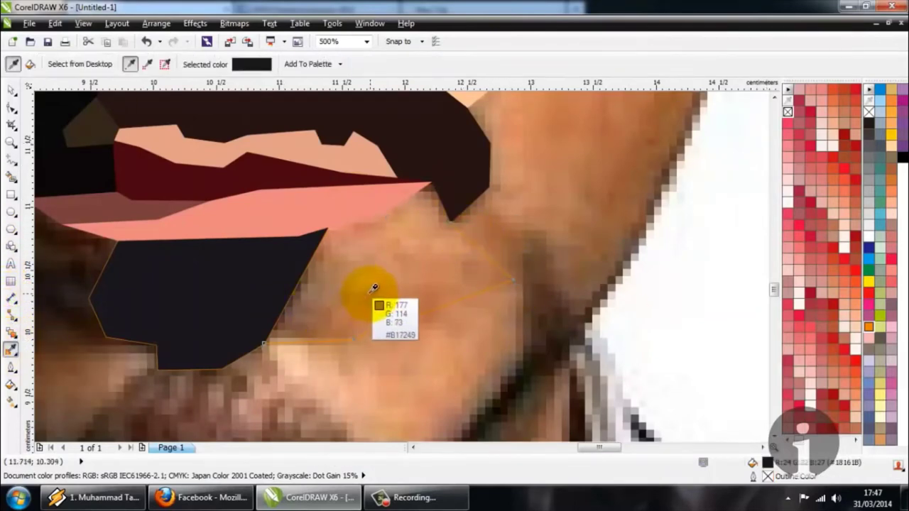
{"action": "left_click", "coordinate": [347, 278]}
{"action": "left_click", "coordinate": [12, 176]}
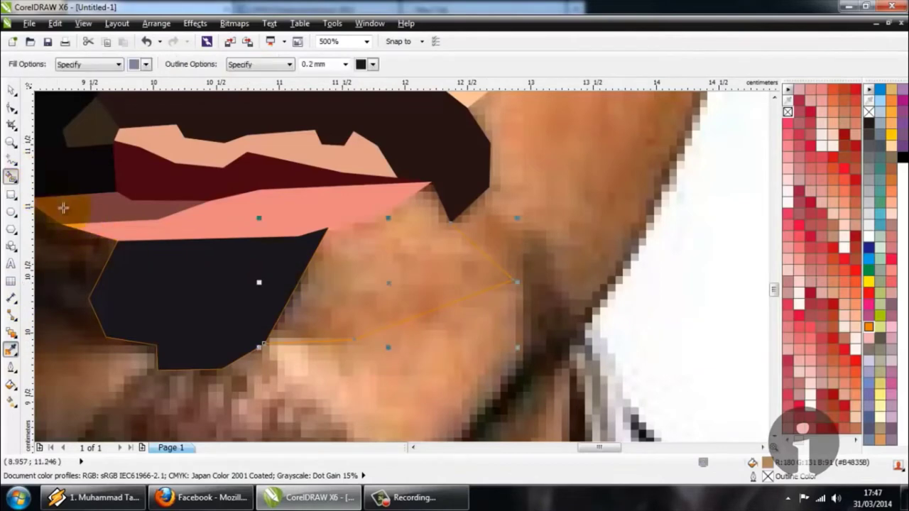
{"action": "left_click", "coordinate": [332, 313]}
{"action": "left_click", "coordinate": [11, 365]}
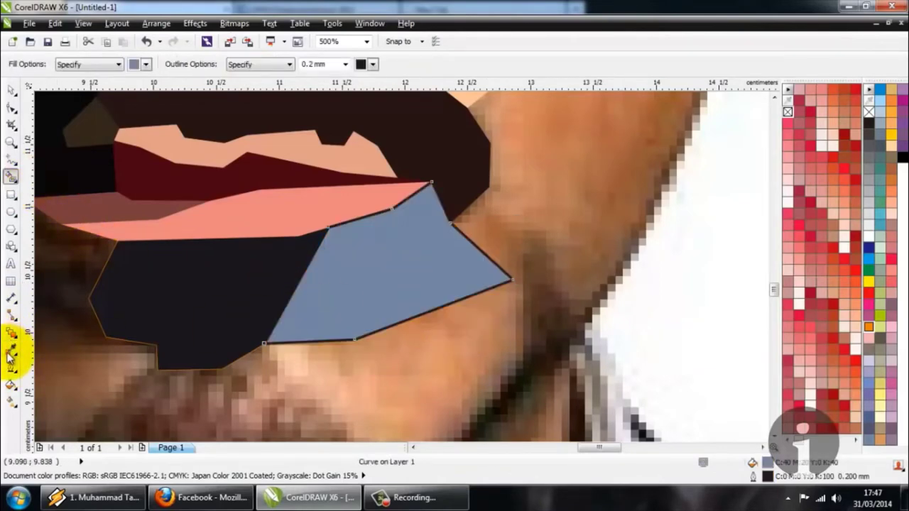
{"action": "left_click", "coordinate": [376, 279]}
{"action": "scroll", "coordinate": [376, 278], "scroll_direction": "down", "scroll_amount": 2}
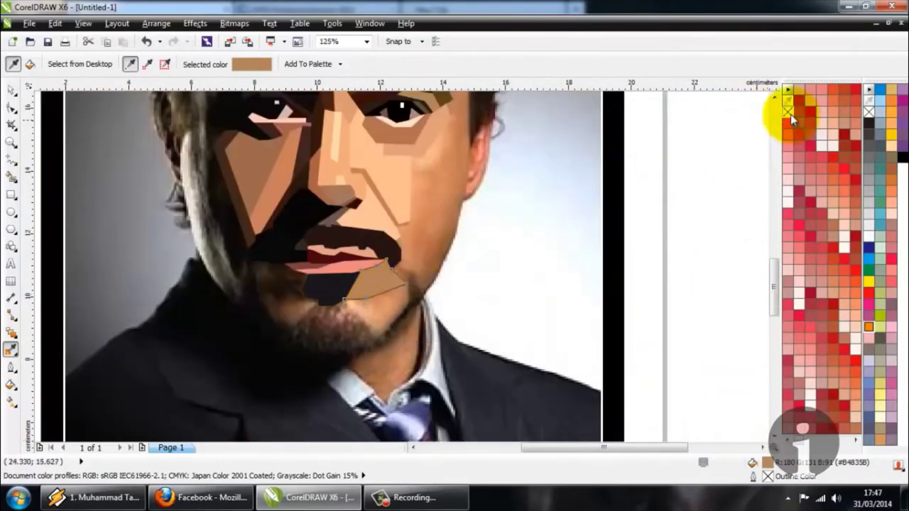
{"action": "scroll", "coordinate": [294, 278], "scroll_direction": "down", "scroll_amount": 1}
Trace the lit chin area below the tan patch, from the soul patch's corner along the beard edge and back up
{"action": "scroll", "coordinate": [320, 312], "scroll_direction": "up", "scroll_amount": 2}
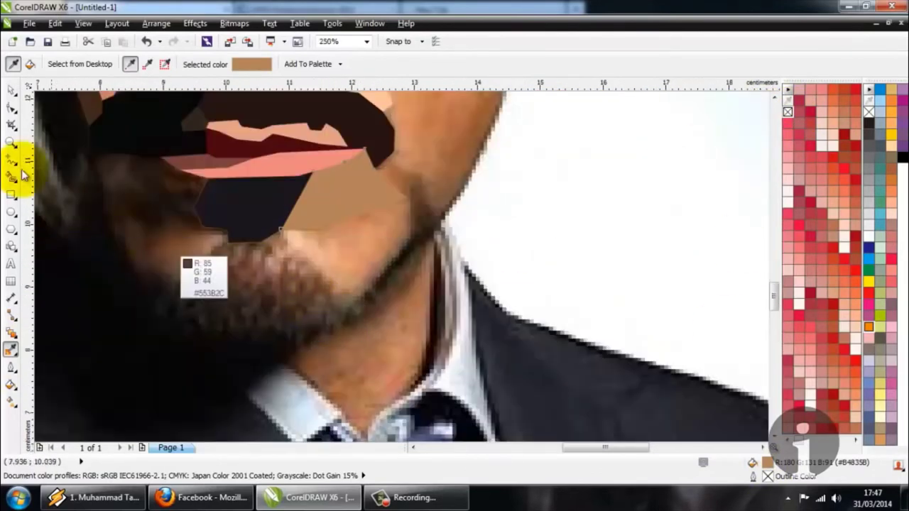
{"action": "left_click", "coordinate": [12, 159]}
{"action": "left_click", "coordinate": [392, 226]}
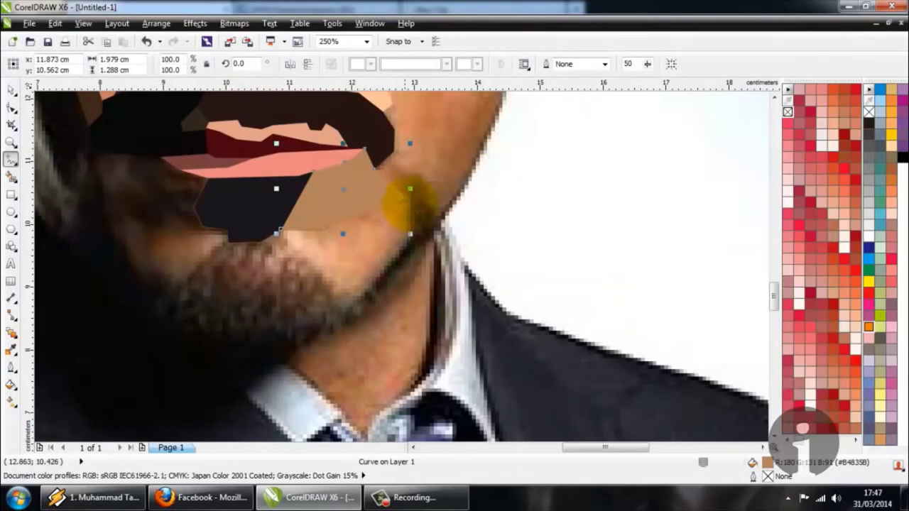
{"action": "left_click", "coordinate": [296, 242]}
{"action": "left_click", "coordinate": [281, 235]}
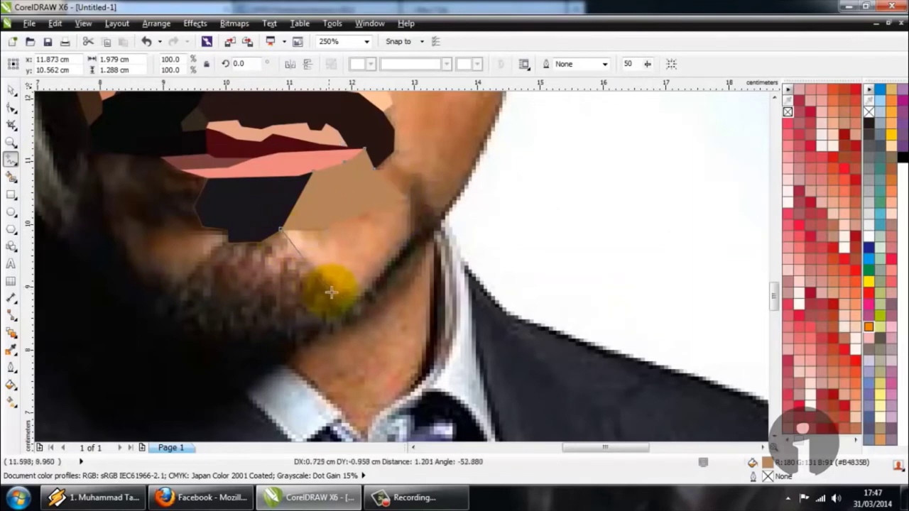
{"action": "left_click", "coordinate": [336, 295]}
{"action": "left_click", "coordinate": [364, 294]}
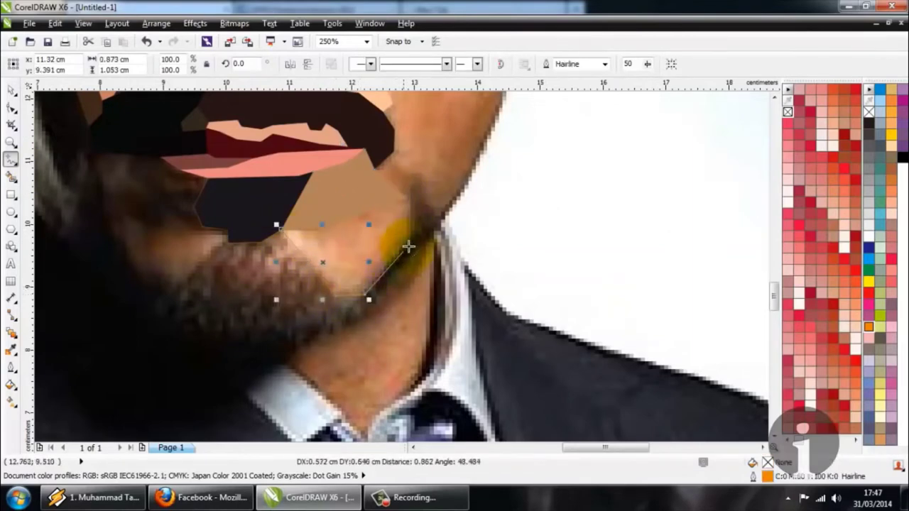
{"action": "left_click", "coordinate": [409, 243]}
{"action": "left_click", "coordinate": [408, 194]}
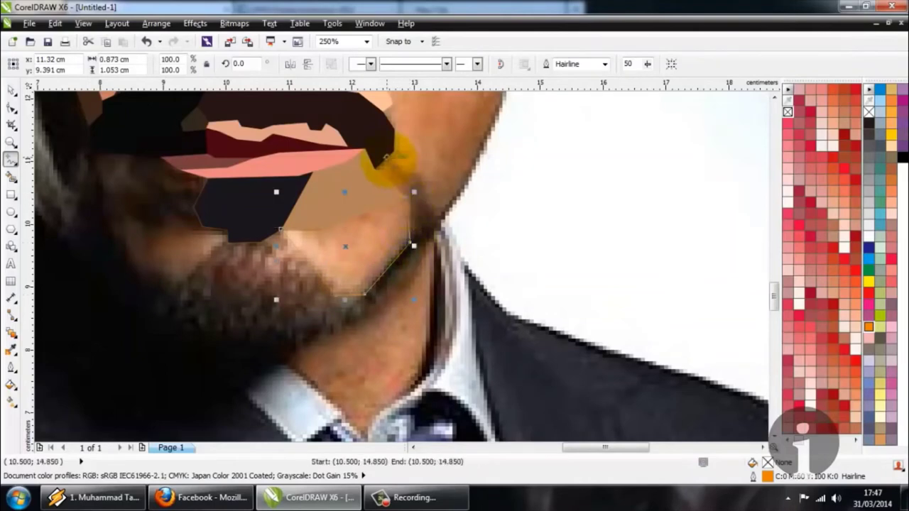
Trace the small gap beside the moustache's tip and the dark beard strip running down the jawline
{"action": "left_click", "coordinate": [392, 151]}
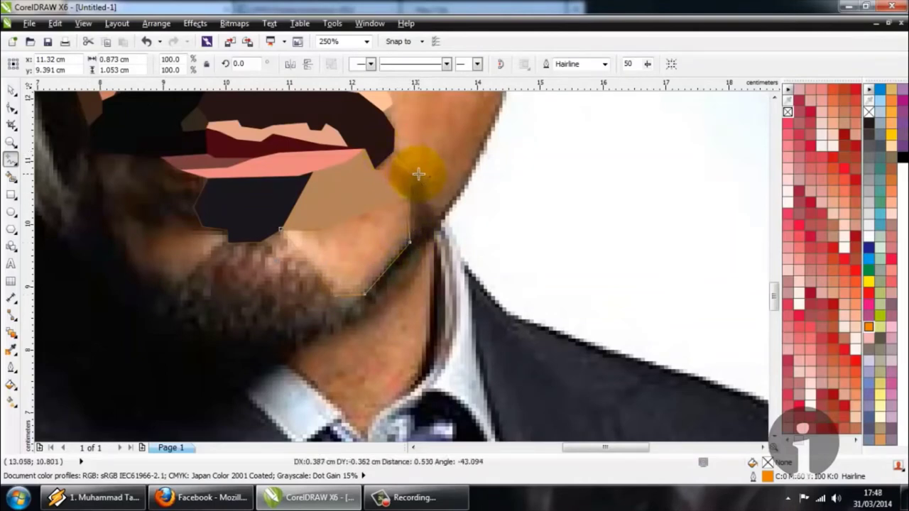
{"action": "left_click", "coordinate": [418, 174]}
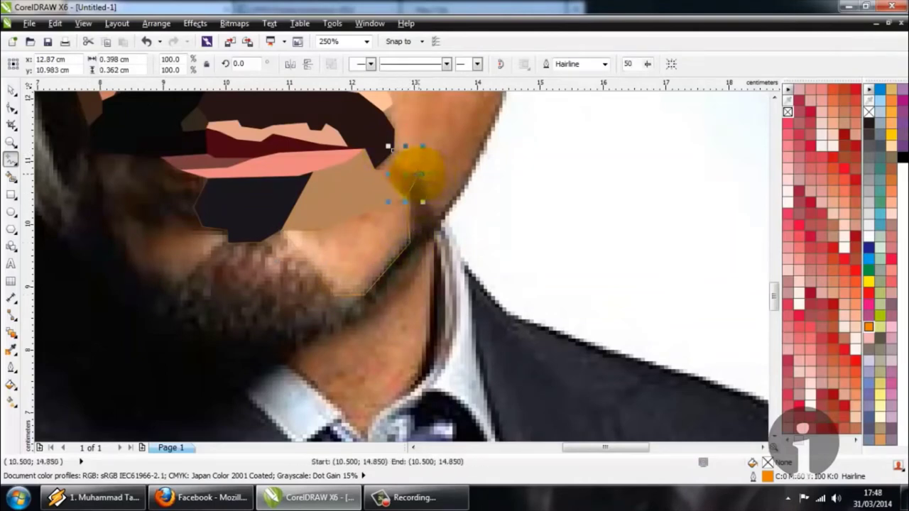
{"action": "left_click", "coordinate": [440, 225]}
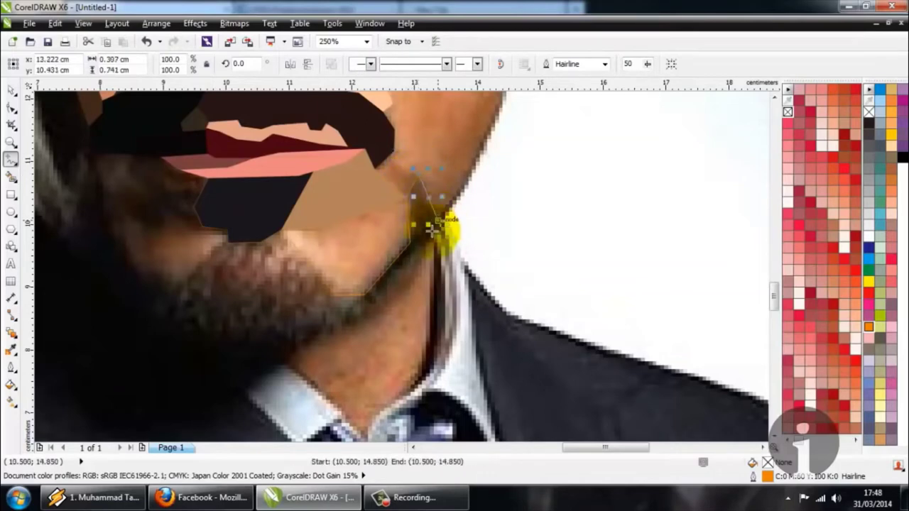
{"action": "left_click", "coordinate": [383, 300]}
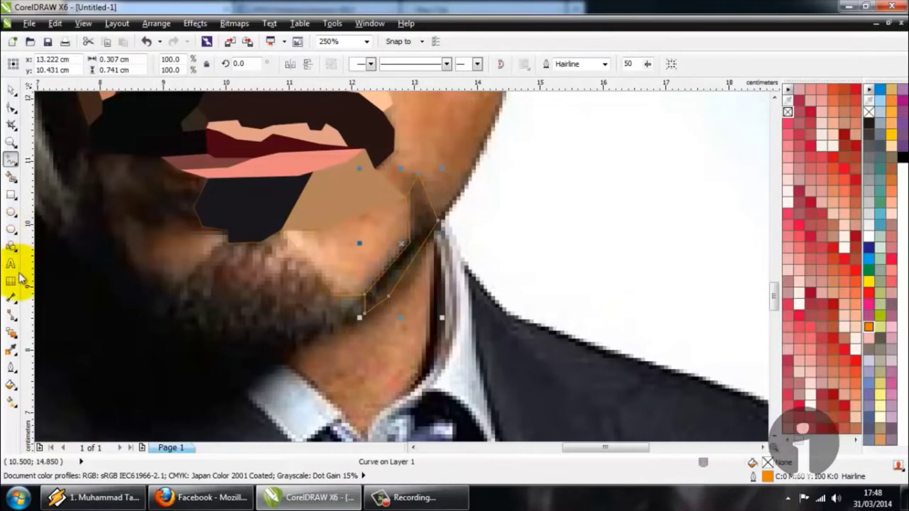
Sample light skin tone #DA9B70 from the chin, Smart Fill the lit chin area and apply that colour
{"action": "left_click", "coordinate": [11, 348]}
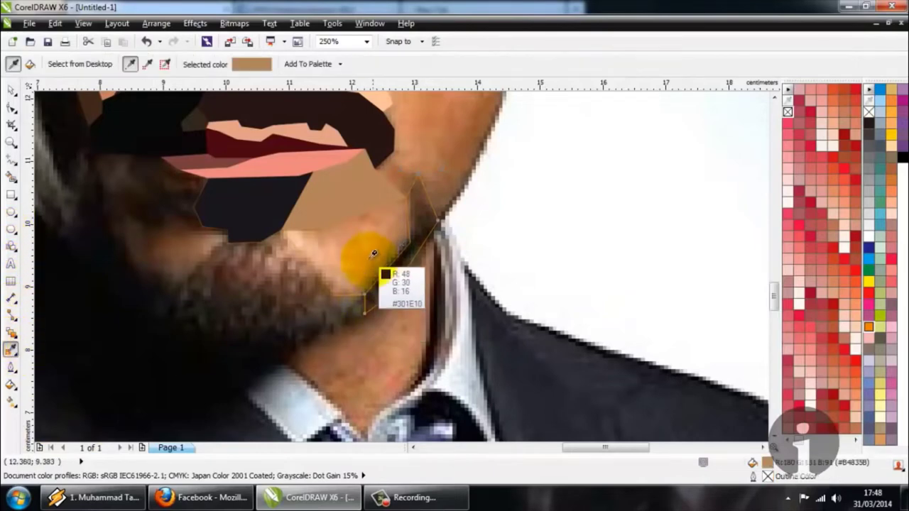
{"action": "left_click", "coordinate": [344, 242]}
{"action": "scroll", "coordinate": [344, 241], "scroll_direction": "up", "scroll_amount": 2}
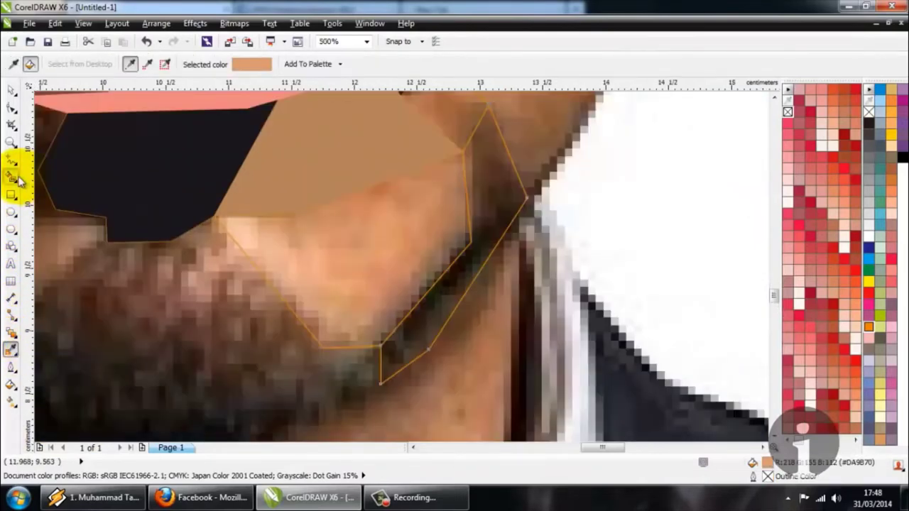
{"action": "left_click", "coordinate": [20, 181]}
{"action": "left_click", "coordinate": [317, 251]}
{"action": "left_click", "coordinate": [11, 347]}
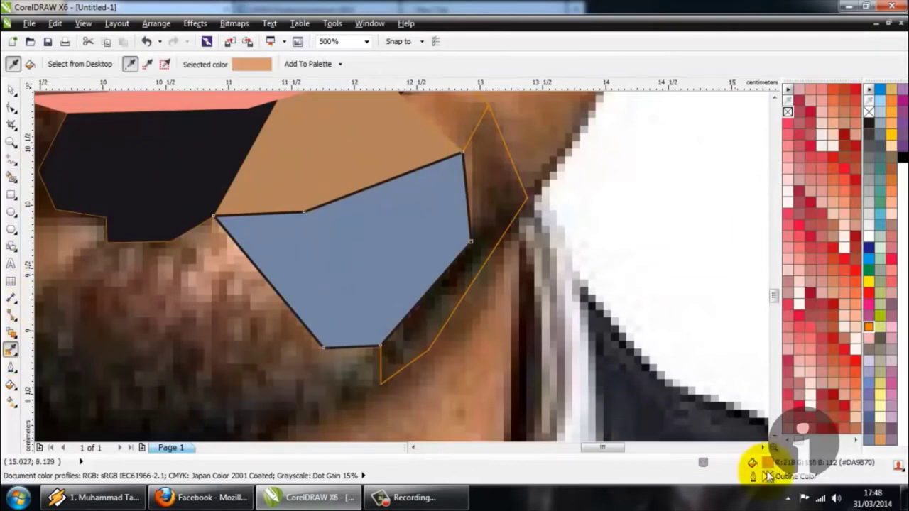
{"action": "left_click", "coordinate": [349, 266]}
{"action": "scroll", "coordinate": [383, 226], "scroll_direction": "down", "scroll_amount": 4}
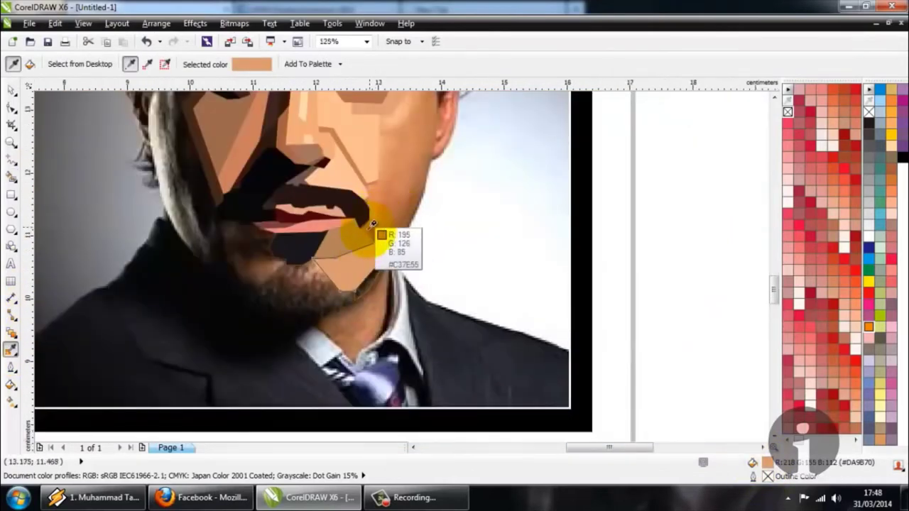
Sample brown #A2633A, Smart Fill the small patch beside the moustache's tip and apply that colour
{"action": "scroll", "coordinate": [373, 224], "scroll_direction": "up", "scroll_amount": 4}
{"action": "left_click", "coordinate": [359, 273]}
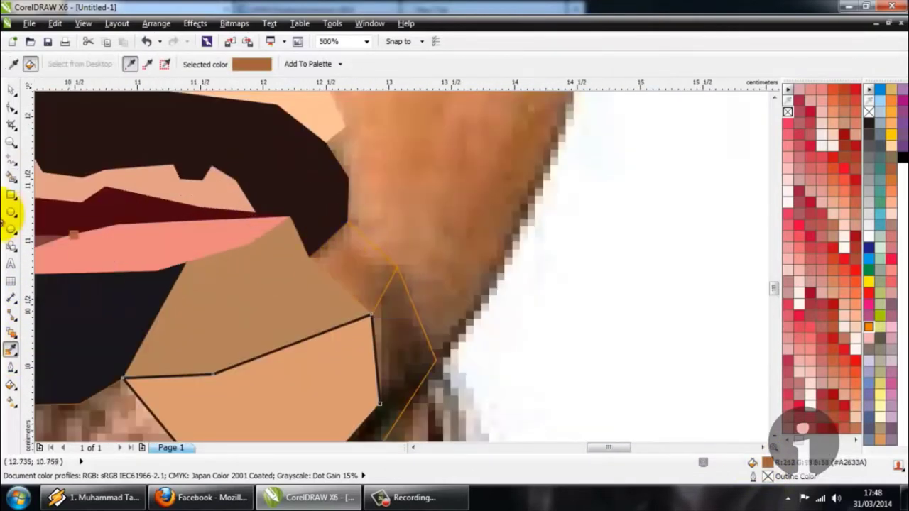
{"action": "left_click", "coordinate": [14, 182]}
{"action": "left_click", "coordinate": [376, 270]}
{"action": "left_click", "coordinate": [11, 350]}
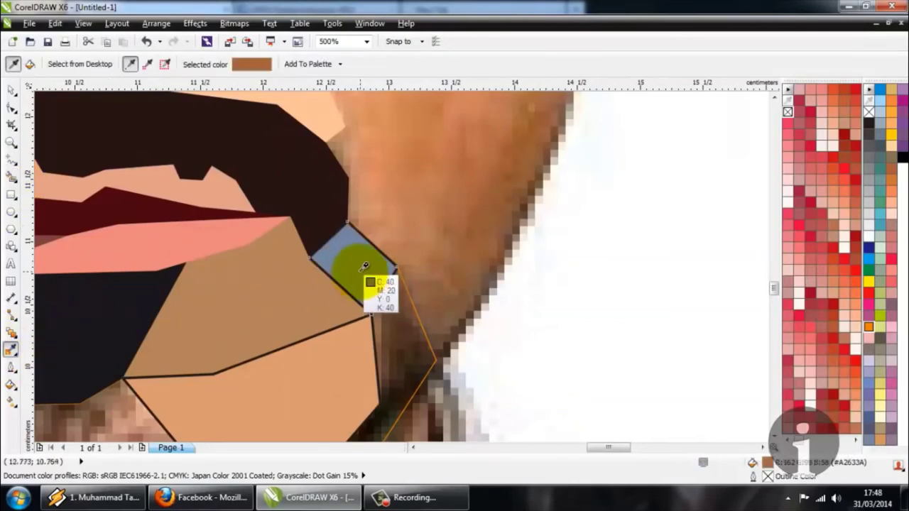
{"action": "scroll", "coordinate": [369, 277], "scroll_direction": "up", "scroll_amount": 4}
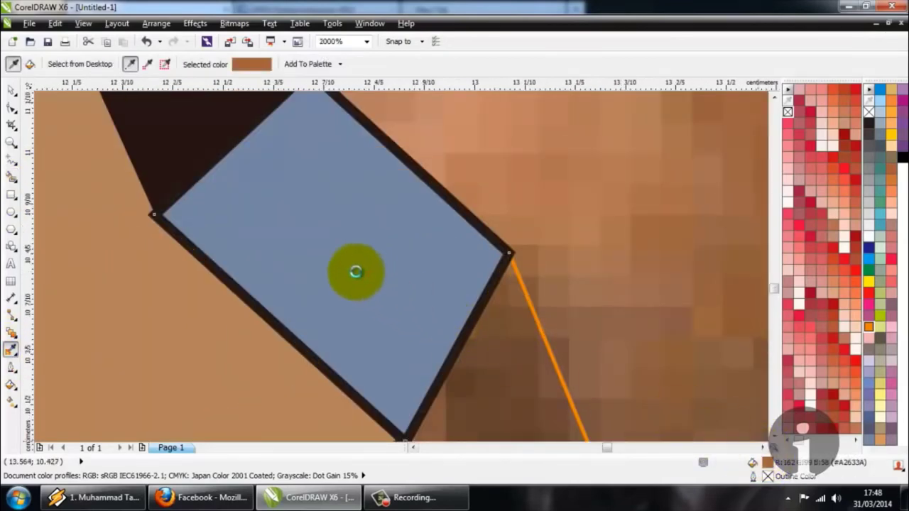
{"action": "scroll", "coordinate": [355, 270], "scroll_direction": "down", "scroll_amount": 6}
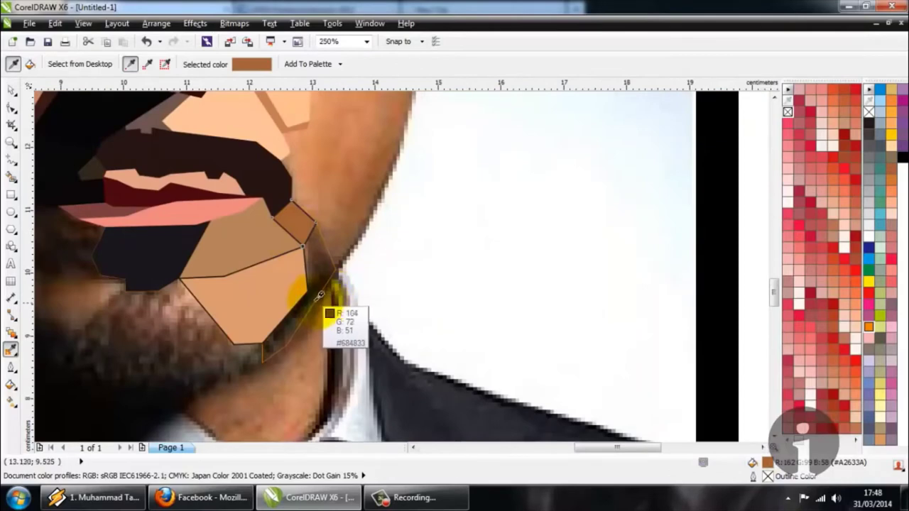
Sample near-black #131104 from the jawline beard, Smart Fill the jaw strip and apply that colour
{"action": "scroll", "coordinate": [324, 308], "scroll_direction": "up", "scroll_amount": 2}
{"action": "scroll", "coordinate": [284, 281], "scroll_direction": "down", "scroll_amount": 2}
{"action": "scroll", "coordinate": [289, 276], "scroll_direction": "down", "scroll_amount": 2}
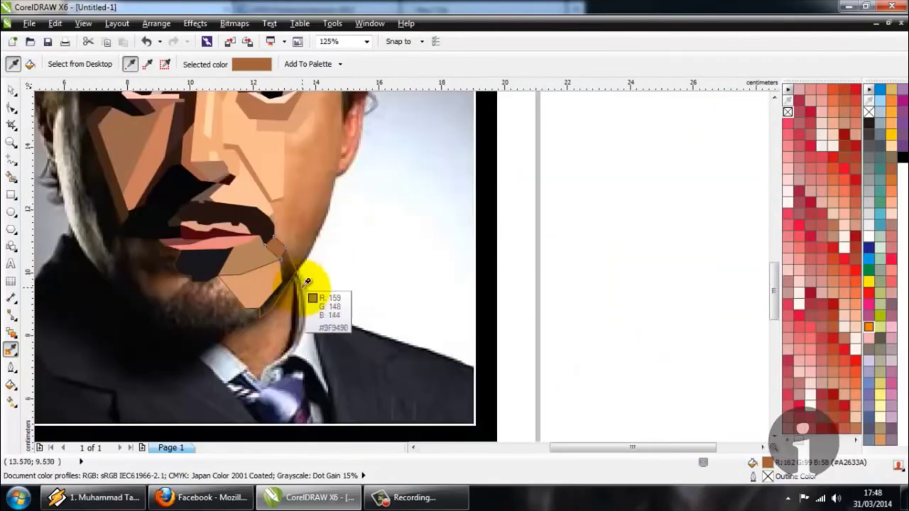
{"action": "scroll", "coordinate": [288, 276], "scroll_direction": "up", "scroll_amount": 2}
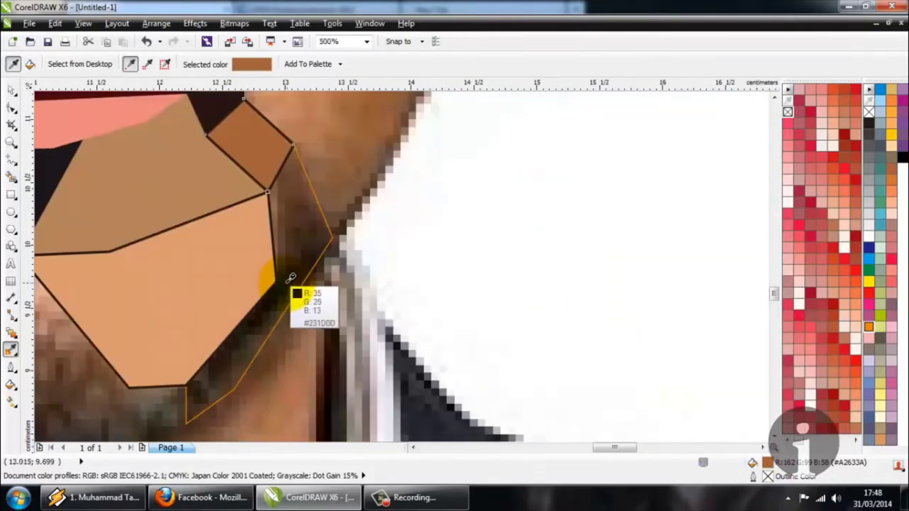
{"action": "left_click", "coordinate": [275, 300]}
{"action": "left_click", "coordinate": [10, 176]}
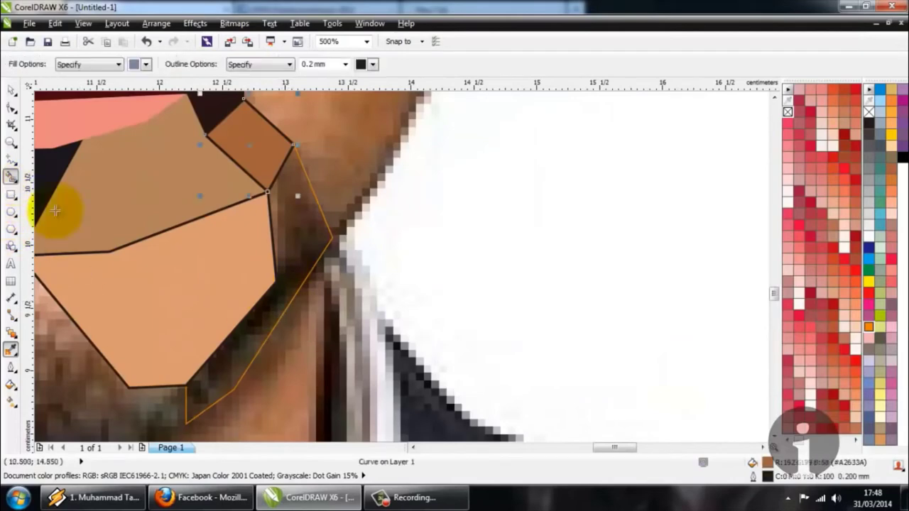
{"action": "left_click", "coordinate": [220, 332]}
{"action": "left_click", "coordinate": [250, 346]}
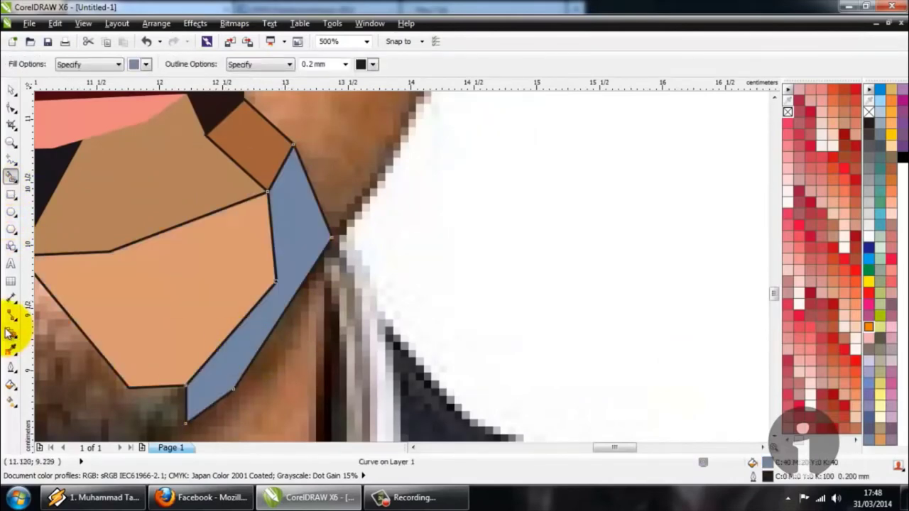
{"action": "left_click", "coordinate": [10, 350]}
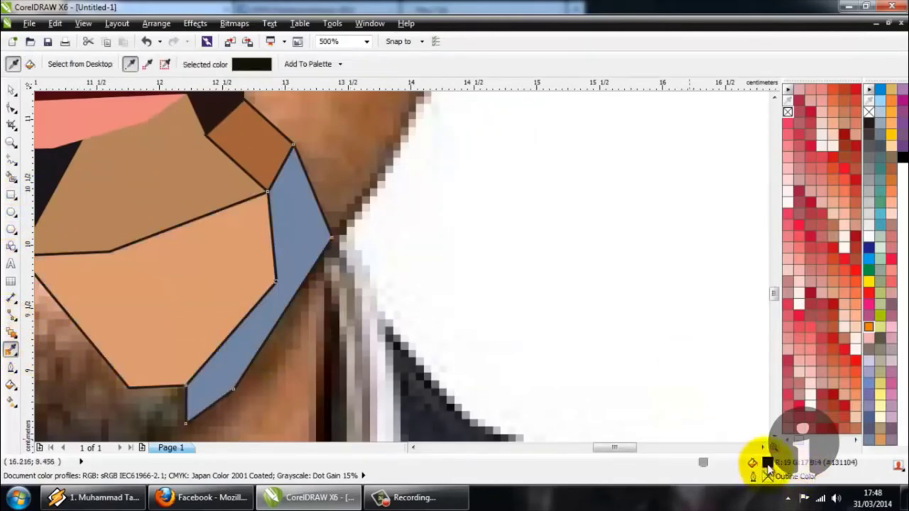
{"action": "left_click", "coordinate": [284, 230]}
{"action": "scroll", "coordinate": [331, 254], "scroll_direction": "down", "scroll_amount": 2}
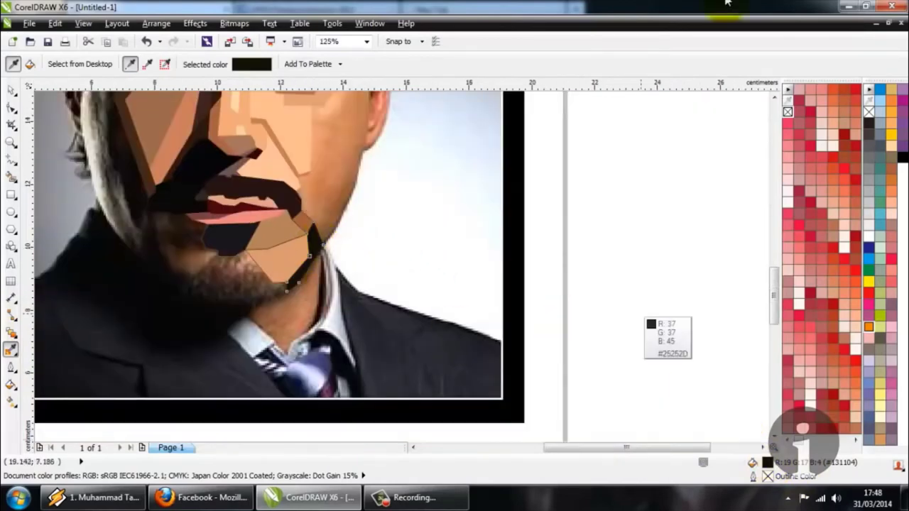
Select all the traced shapes over the portrait and remove their outlines
{"action": "scroll", "coordinate": [348, 213], "scroll_direction": "down", "scroll_amount": 3}
{"action": "left_click", "coordinate": [10, 90]}
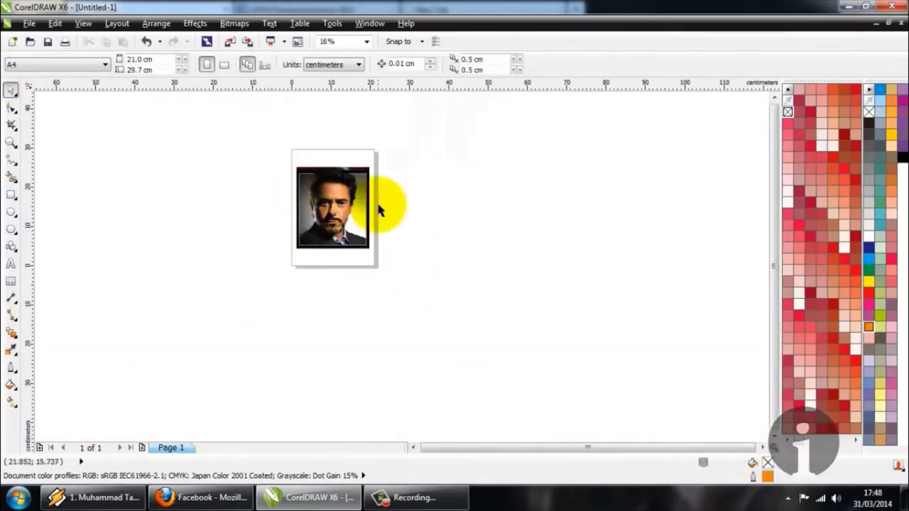
{"action": "scroll", "coordinate": [375, 209], "scroll_direction": "up", "scroll_amount": 1}
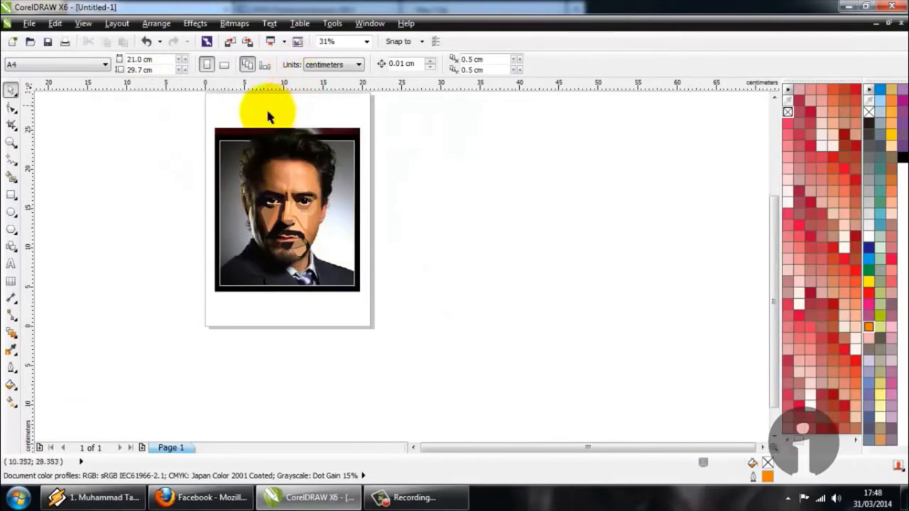
{"action": "left_click_drag", "start_coordinate": [192, 105], "coordinate": [489, 341]}
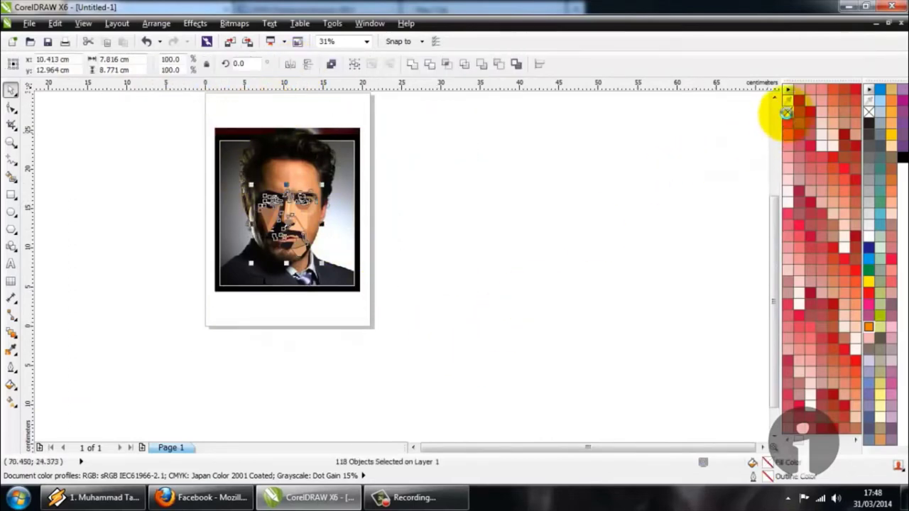
{"action": "left_click", "coordinate": [635, 166]}
Trace the outer edge of the chin beard from the soul patch's lower corner around to the bottom of the dark jaw strip
{"action": "scroll", "coordinate": [286, 254], "scroll_direction": "up", "scroll_amount": 2}
{"action": "scroll", "coordinate": [307, 248], "scroll_direction": "down", "scroll_amount": 1}
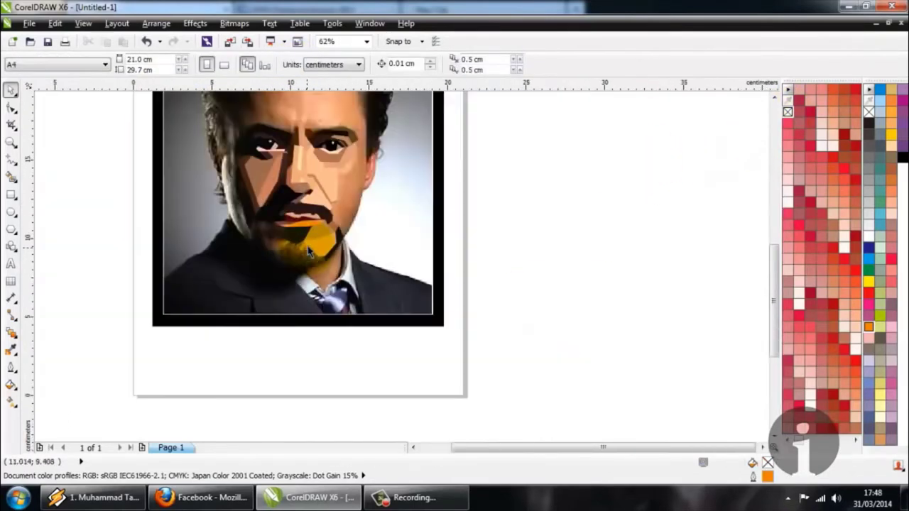
{"action": "scroll", "coordinate": [307, 248], "scroll_direction": "up", "scroll_amount": 1}
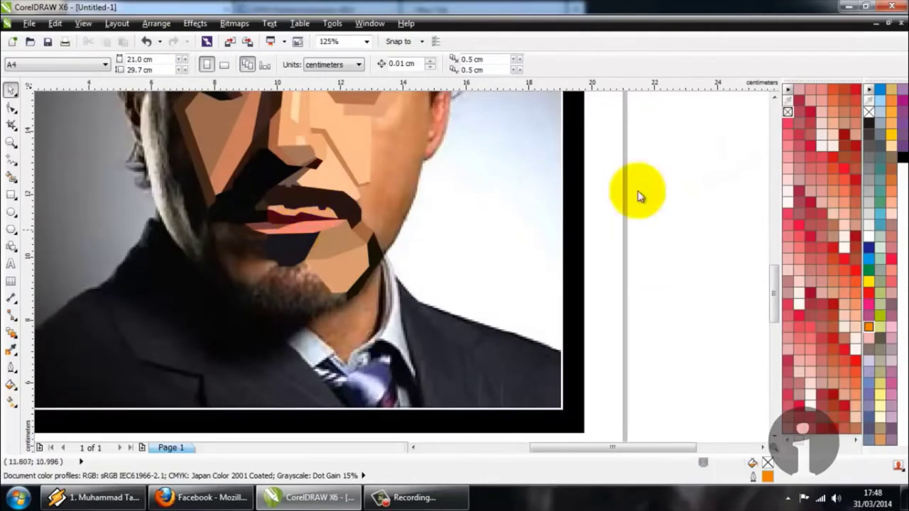
{"action": "left_click", "coordinate": [11, 162]}
{"action": "scroll", "coordinate": [365, 247], "scroll_direction": "down", "scroll_amount": 1}
{"action": "scroll", "coordinate": [350, 245], "scroll_direction": "up", "scroll_amount": 1}
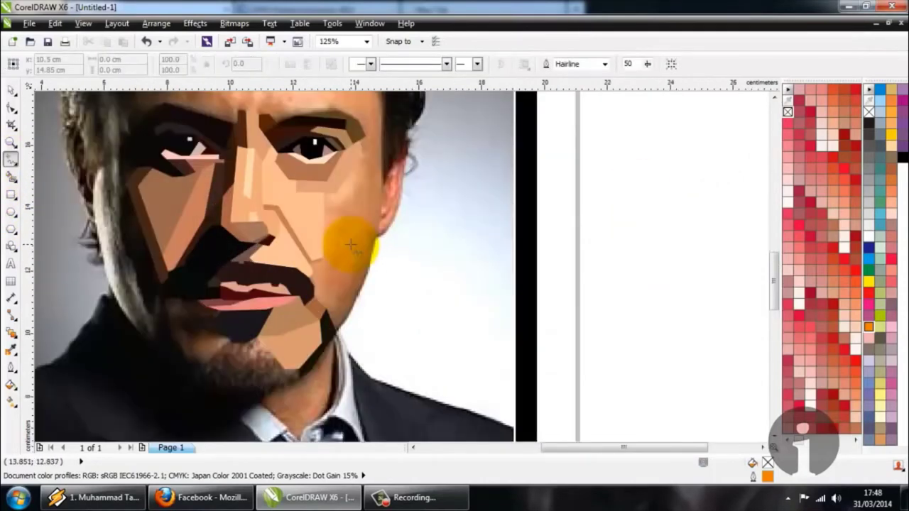
{"action": "scroll", "coordinate": [342, 242], "scroll_direction": "down", "scroll_amount": 1}
{"action": "scroll", "coordinate": [304, 254], "scroll_direction": "up", "scroll_amount": 2}
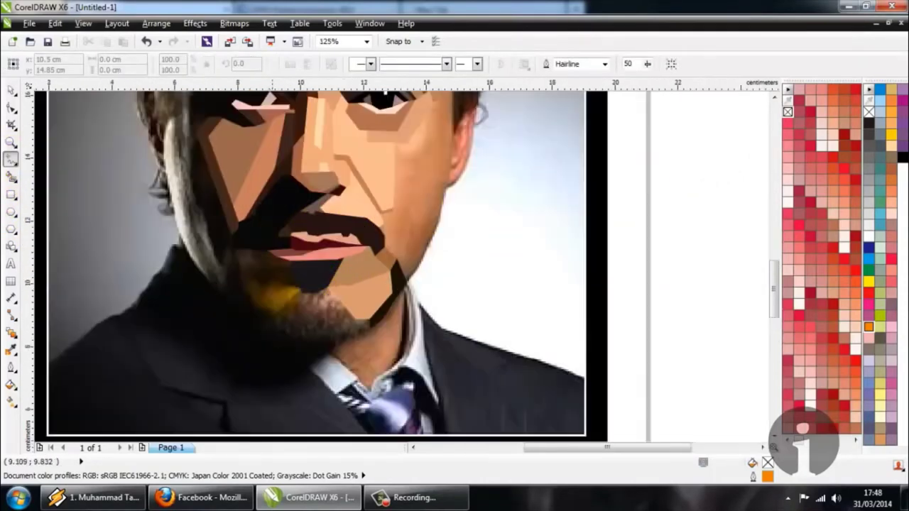
{"action": "scroll", "coordinate": [300, 284], "scroll_direction": "down", "scroll_amount": 1}
{"action": "scroll", "coordinate": [355, 346], "scroll_direction": "up", "scroll_amount": 1}
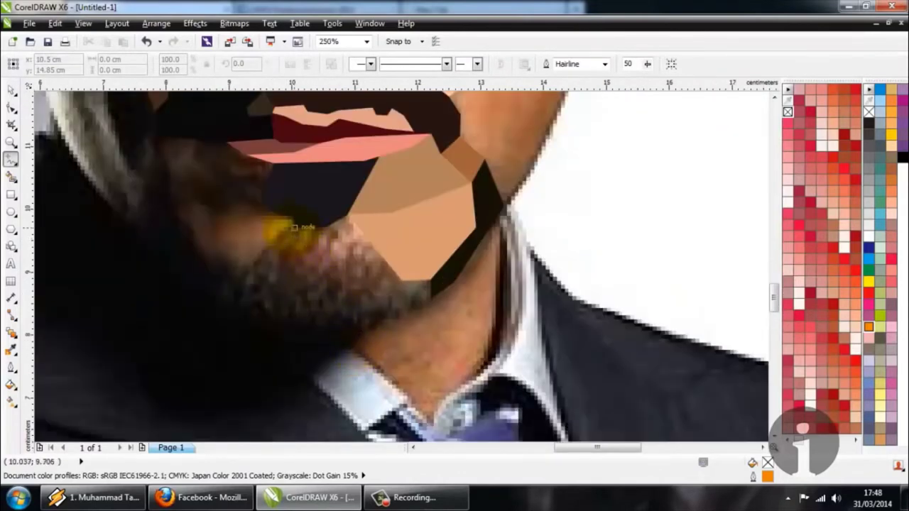
{"action": "scroll", "coordinate": [294, 227], "scroll_direction": "down", "scroll_amount": 1}
{"action": "scroll", "coordinate": [287, 234], "scroll_direction": "up", "scroll_amount": 1}
{"action": "left_click_drag", "start_coordinate": [292, 226], "coordinate": [243, 263]}
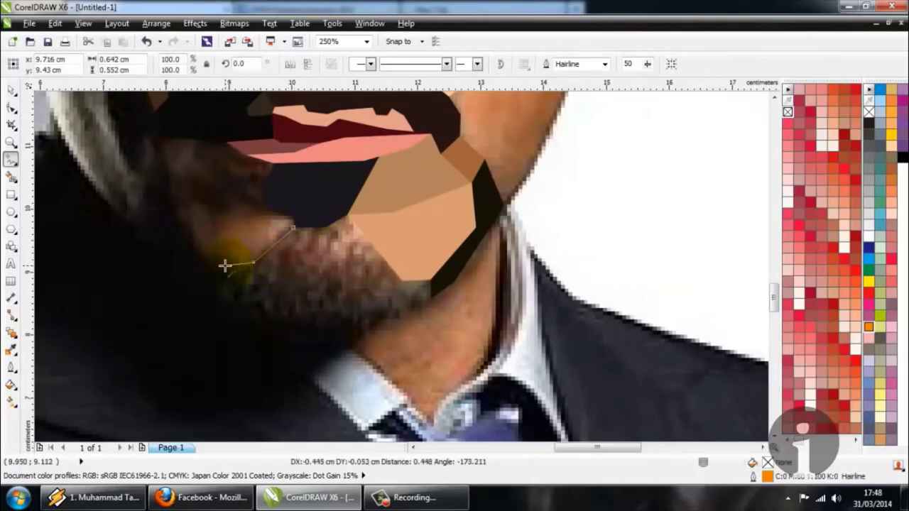
{"action": "left_click", "coordinate": [215, 289]}
{"action": "left_click", "coordinate": [231, 316]}
{"action": "left_click", "coordinate": [254, 322]}
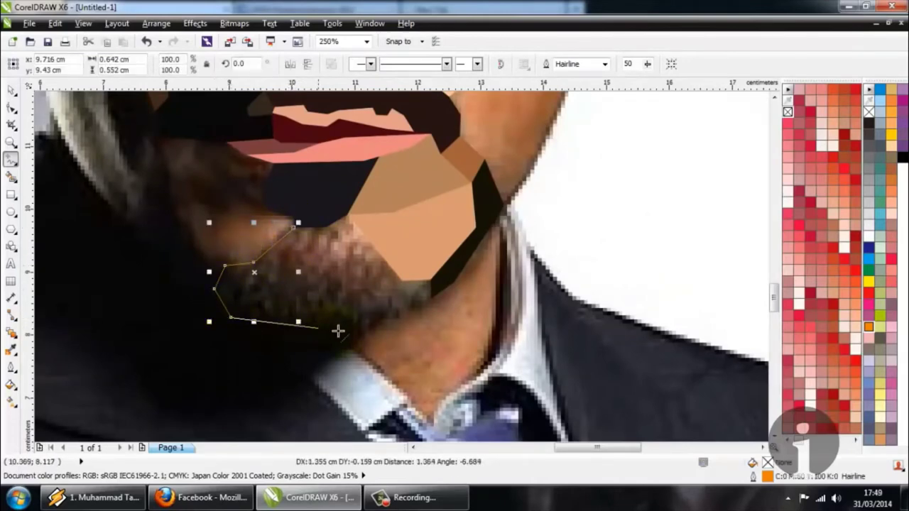
{"action": "left_click", "coordinate": [366, 331]}
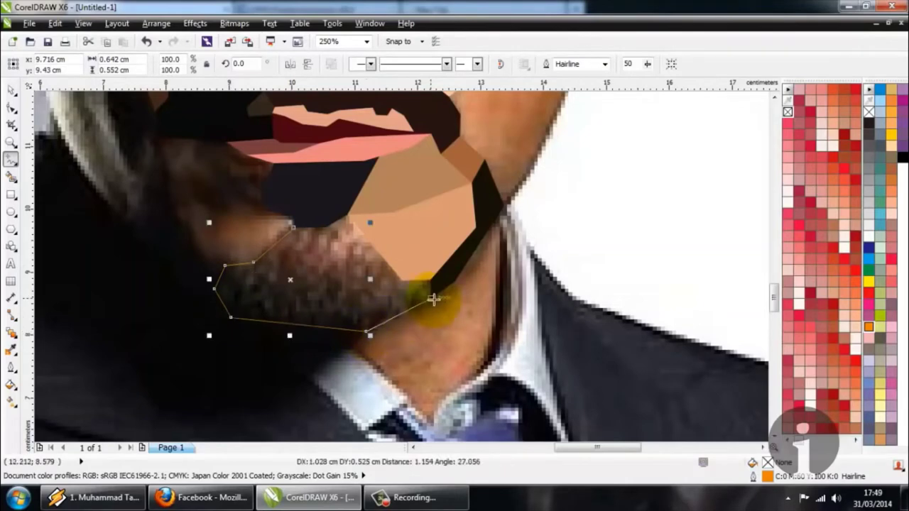
{"action": "double_click", "coordinate": [431, 298]}
{"action": "scroll", "coordinate": [107, 284], "scroll_direction": "down", "scroll_amount": 1}
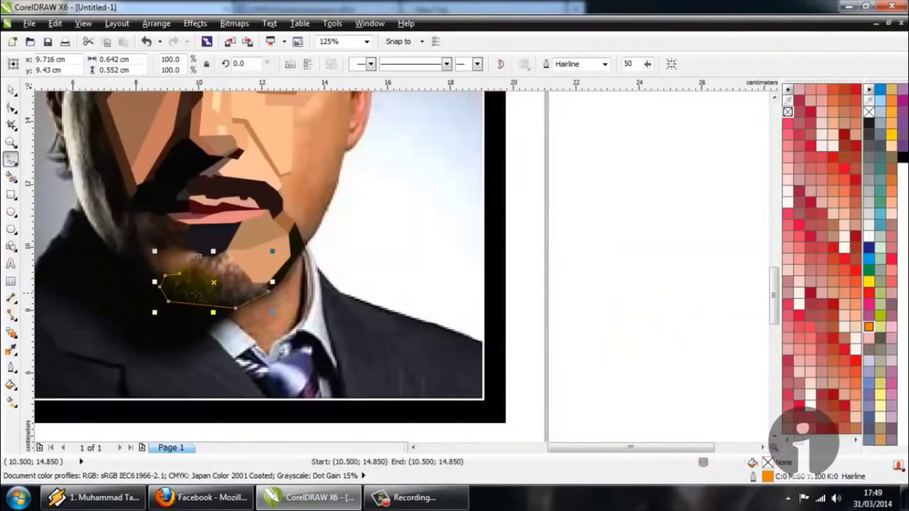
{"action": "scroll", "coordinate": [204, 281], "scroll_direction": "up", "scroll_amount": 2}
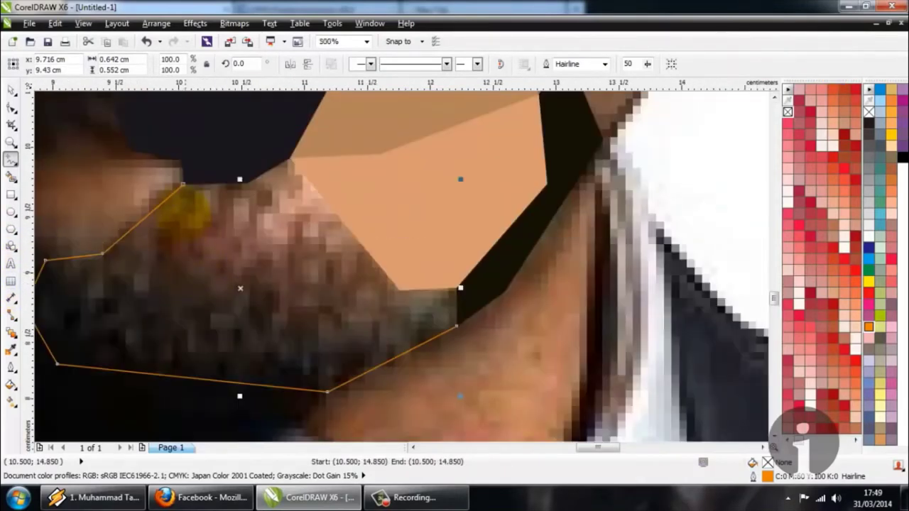
{"action": "scroll", "coordinate": [177, 271], "scroll_direction": "down", "scroll_amount": 2}
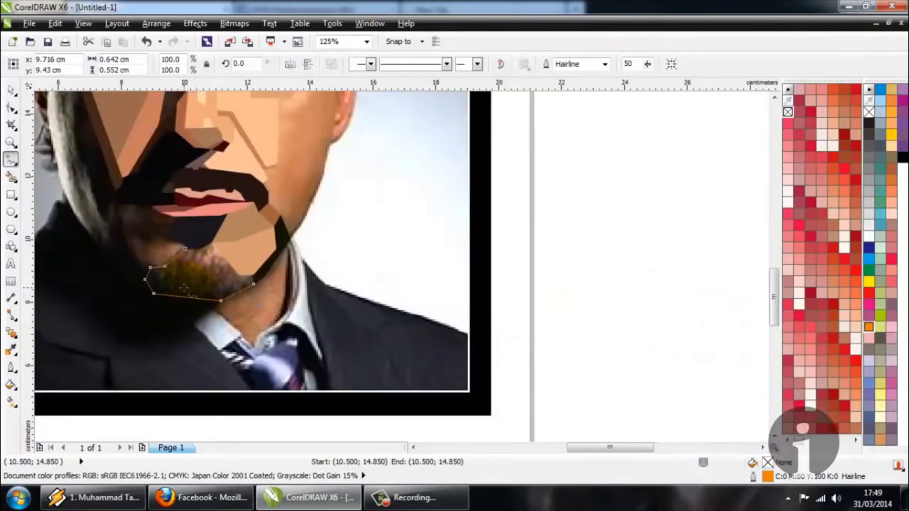
{"action": "scroll", "coordinate": [184, 288], "scroll_direction": "up", "scroll_amount": 1}
{"action": "scroll", "coordinate": [168, 235], "scroll_direction": "up", "scroll_amount": 1}
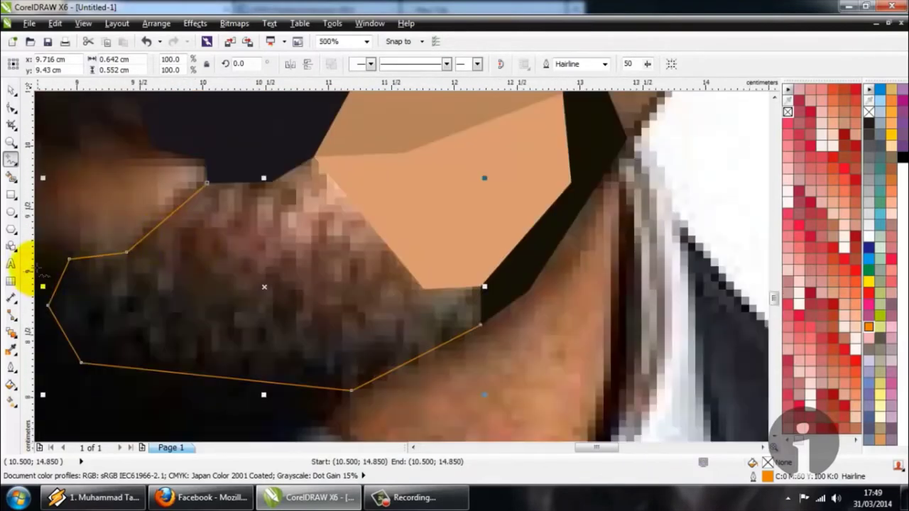
{"action": "left_click", "coordinate": [10, 349]}
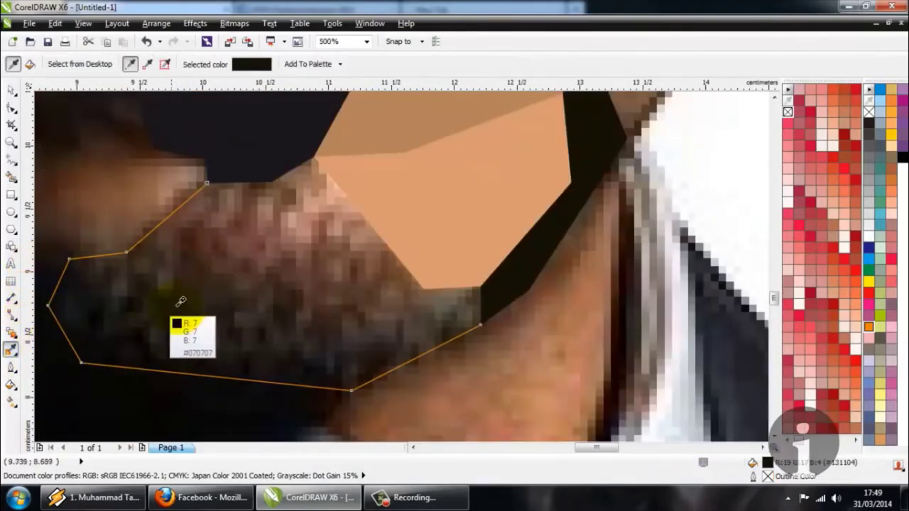
{"action": "left_click", "coordinate": [10, 176]}
{"action": "left_click", "coordinate": [100, 246]}
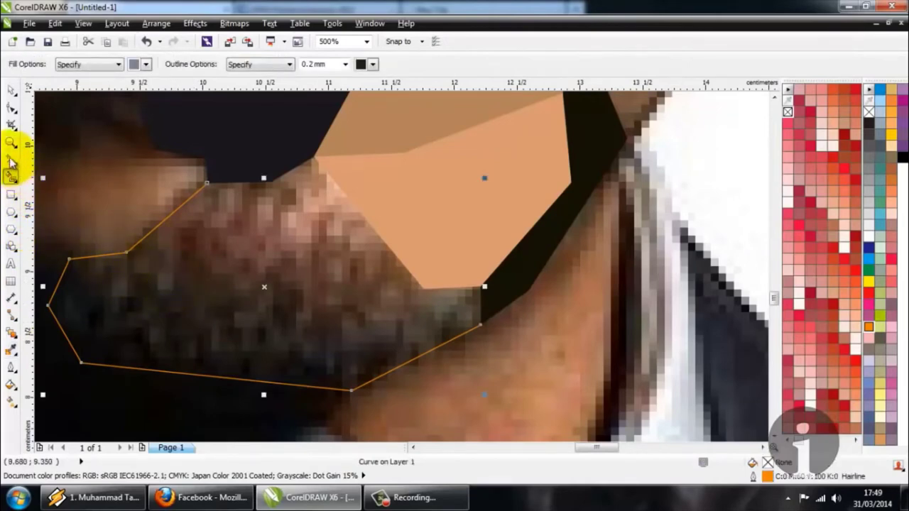
Trace a dividing line across the chin beard, separating the pinkish stubble below the soul patch from the darker hair
{"action": "left_click", "coordinate": [11, 157]}
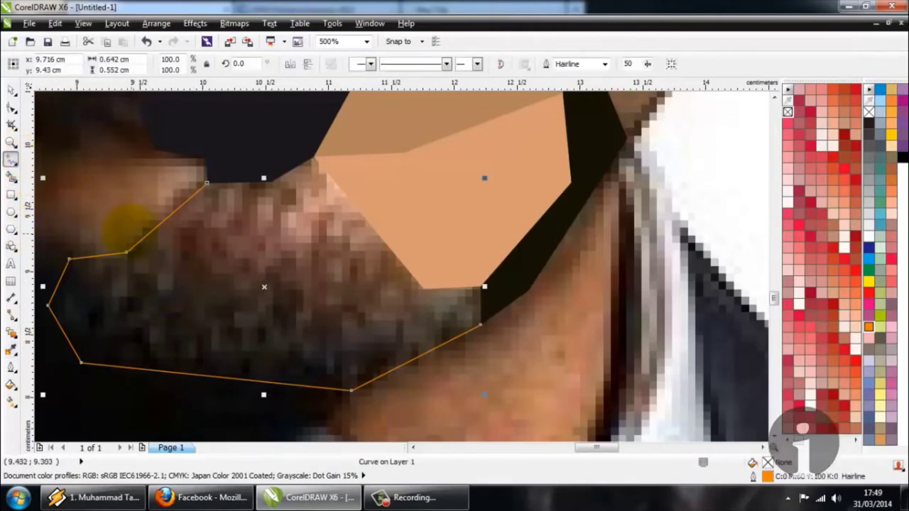
{"action": "left_click", "coordinate": [168, 249]}
{"action": "left_click", "coordinate": [219, 258]}
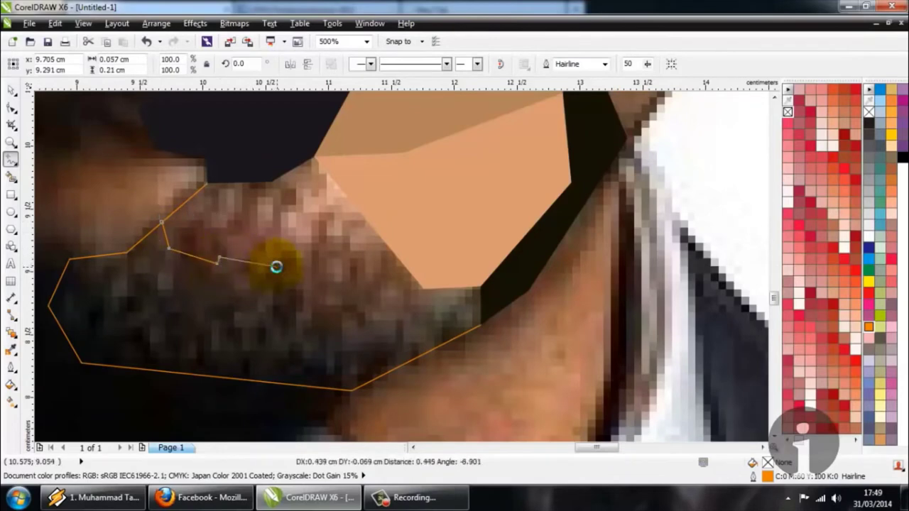
{"action": "left_click", "coordinate": [278, 268]}
{"action": "double_click", "coordinate": [380, 233]}
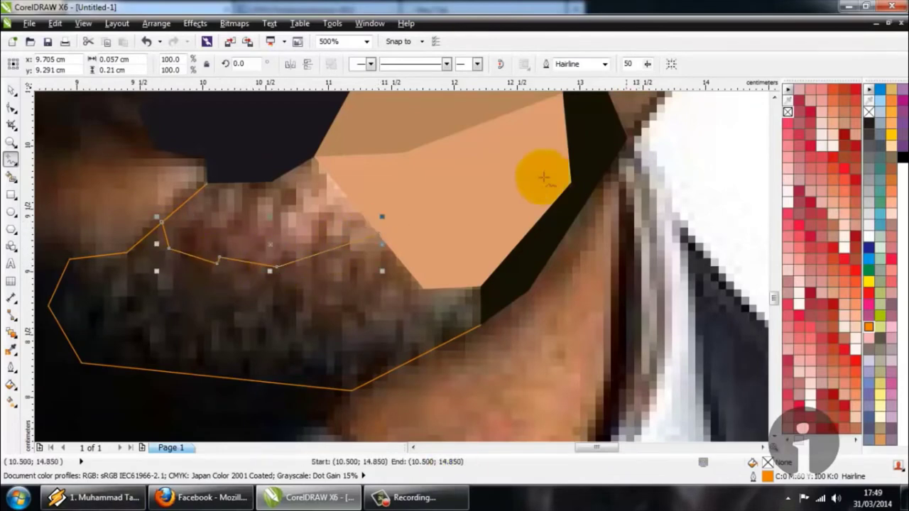
Sample dark brown #251C17 from the beard, Smart Fill the lower chin beard area and apply that colour
{"action": "left_click", "coordinate": [10, 350]}
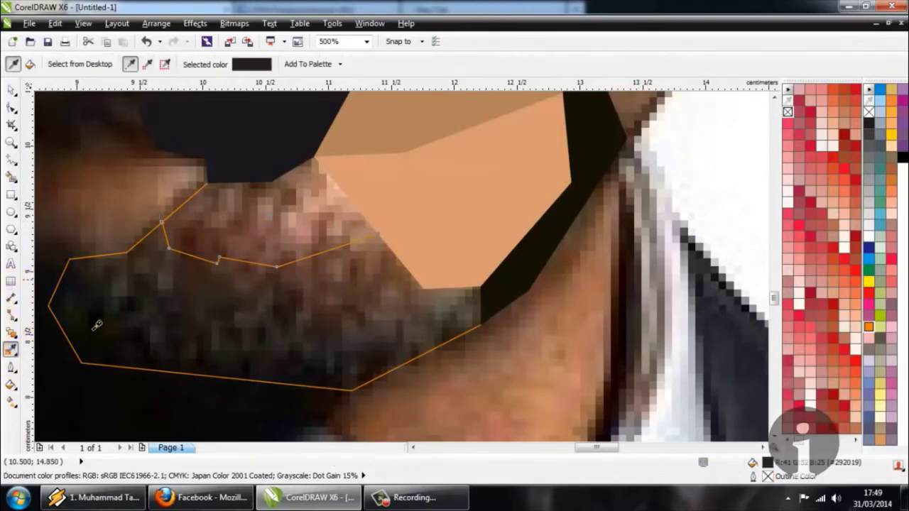
{"action": "left_click", "coordinate": [219, 314]}
{"action": "left_click", "coordinate": [10, 181]}
{"action": "left_click", "coordinate": [122, 291]}
{"action": "left_click", "coordinate": [10, 348]}
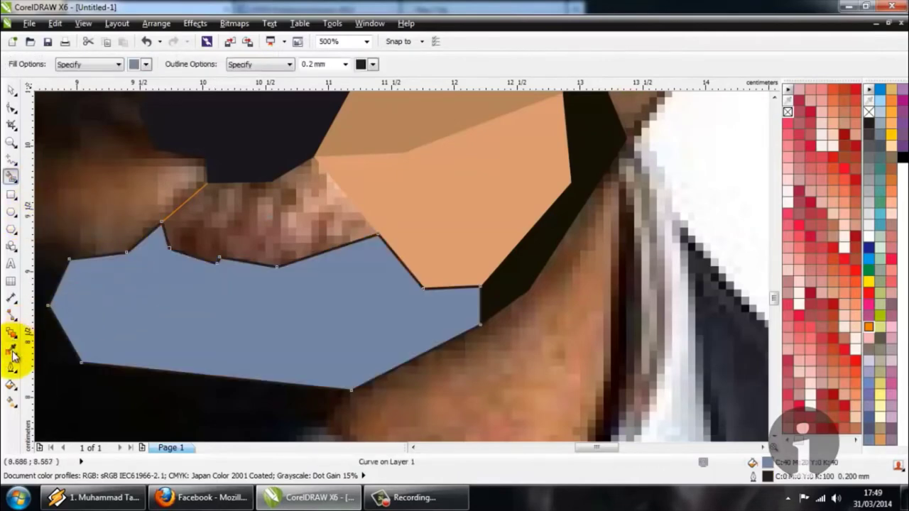
{"action": "left_click", "coordinate": [219, 328]}
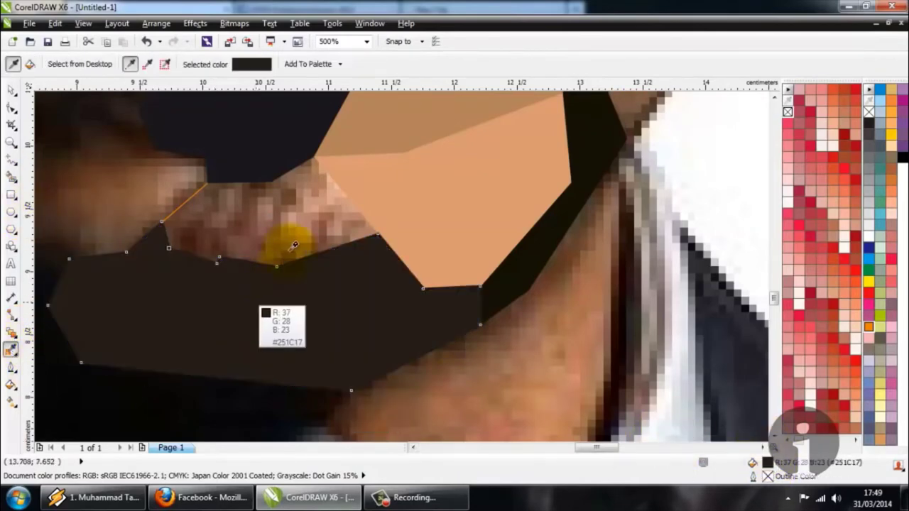
Sample pinkish brown #A7796C from the stubble, Smart Fill the patch below the soul patch and apply that colour
{"action": "left_click", "coordinate": [276, 214]}
{"action": "left_click", "coordinate": [10, 181]}
{"action": "left_click", "coordinate": [223, 213]}
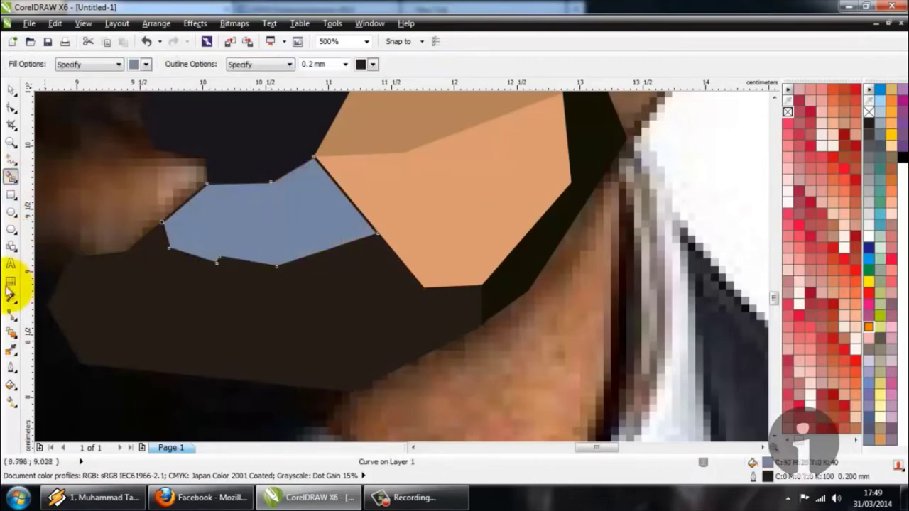
{"action": "left_click", "coordinate": [10, 348]}
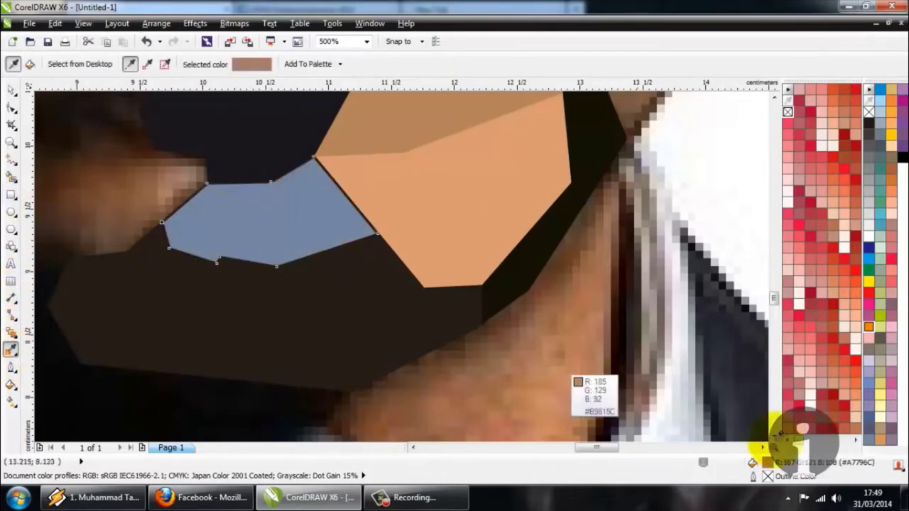
{"action": "left_click", "coordinate": [255, 247]}
Select every traced shape, including the new beard areas, and remove the outlines
{"action": "scroll", "coordinate": [294, 237], "scroll_direction": "down", "scroll_amount": 4}
{"action": "scroll", "coordinate": [313, 241], "scroll_direction": "down", "scroll_amount": 4}
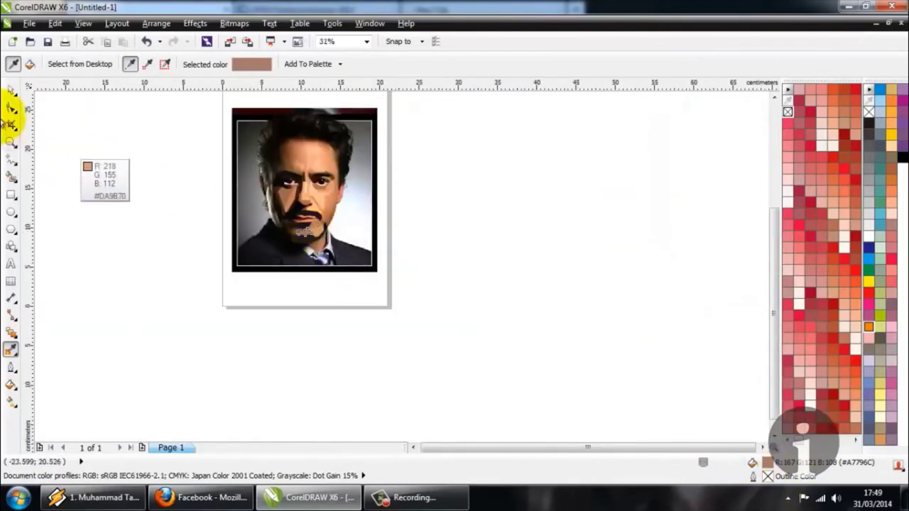
{"action": "left_click", "coordinate": [11, 90]}
{"action": "left_click_drag", "start_coordinate": [123, 119], "coordinate": [508, 355]}
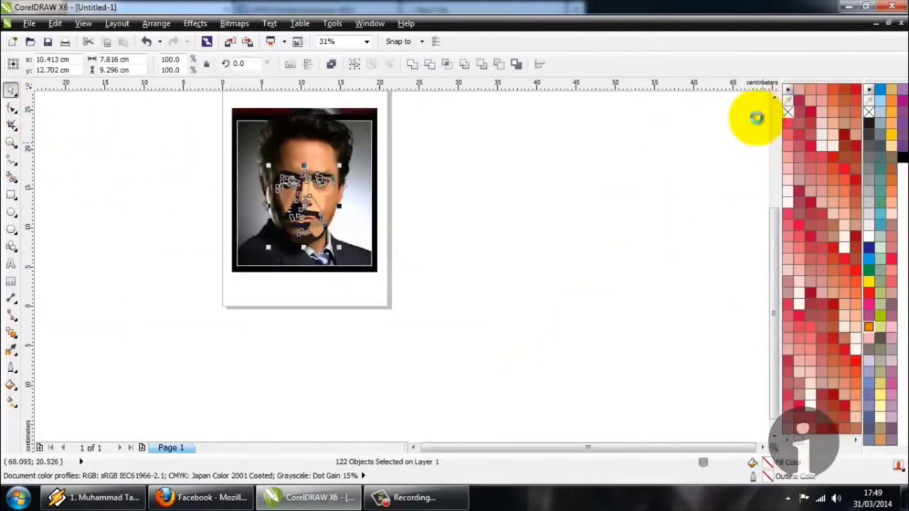
{"action": "left_click", "coordinate": [754, 118]}
{"action": "scroll", "coordinate": [287, 227], "scroll_direction": "up", "scroll_amount": 4}
{"action": "scroll", "coordinate": [287, 228], "scroll_direction": "down", "scroll_amount": 4}
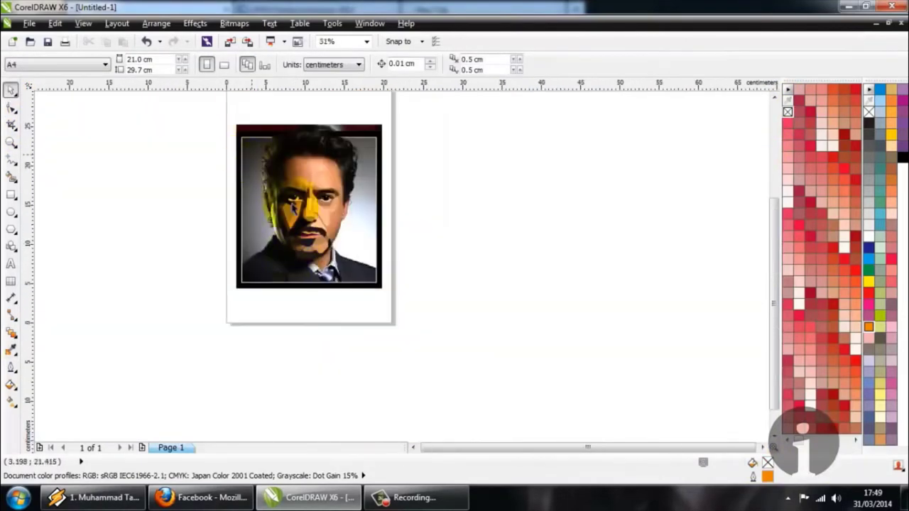
{"action": "left_click_drag", "start_coordinate": [294, 204], "coordinate": [137, 196]}
{"action": "scroll", "coordinate": [466, 258], "scroll_direction": "up", "scroll_amount": 2}
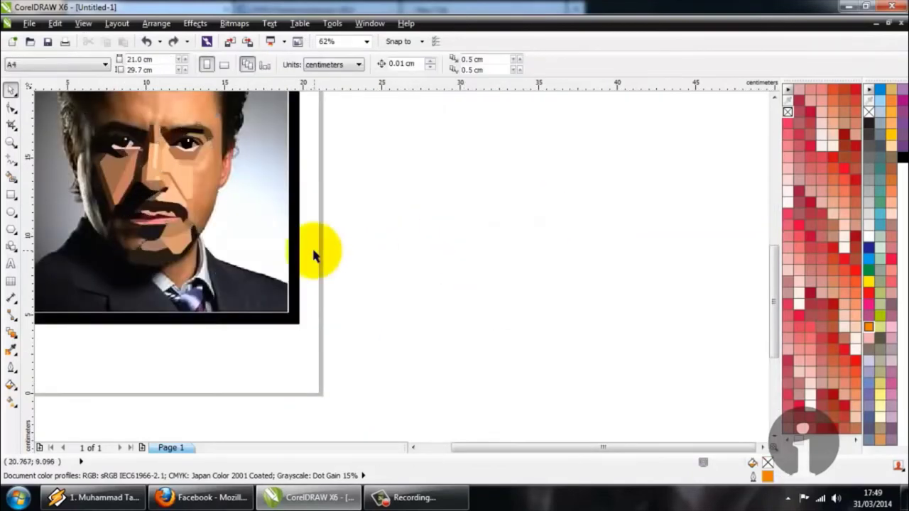
{"action": "scroll", "coordinate": [314, 254], "scroll_direction": "down", "scroll_amount": 2}
Trace the outer edge of the shadowed jaw from beside the mouth corner down to the dark chin beard
{"action": "scroll", "coordinate": [224, 244], "scroll_direction": "up", "scroll_amount": 4}
{"action": "scroll", "coordinate": [224, 244], "scroll_direction": "up", "scroll_amount": 2}
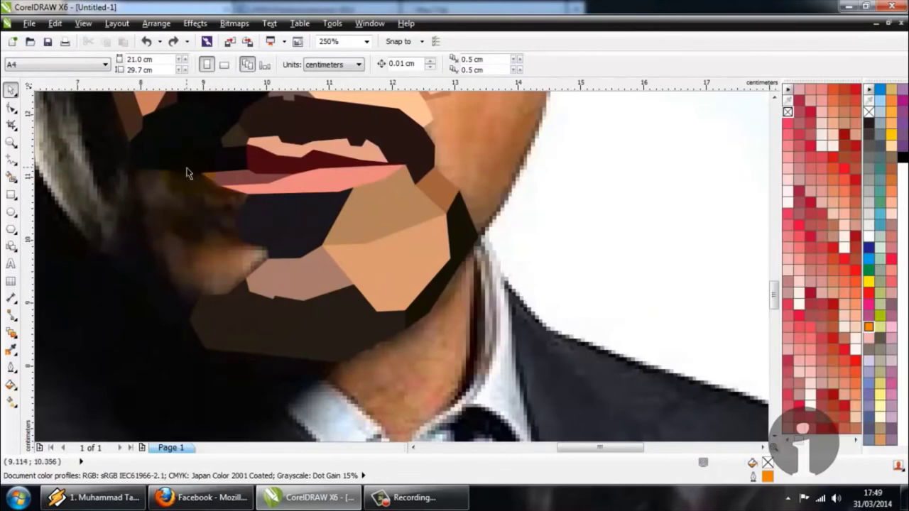
{"action": "left_click", "coordinate": [11, 162]}
{"action": "scroll", "coordinate": [142, 220], "scroll_direction": "down", "scroll_amount": 1}
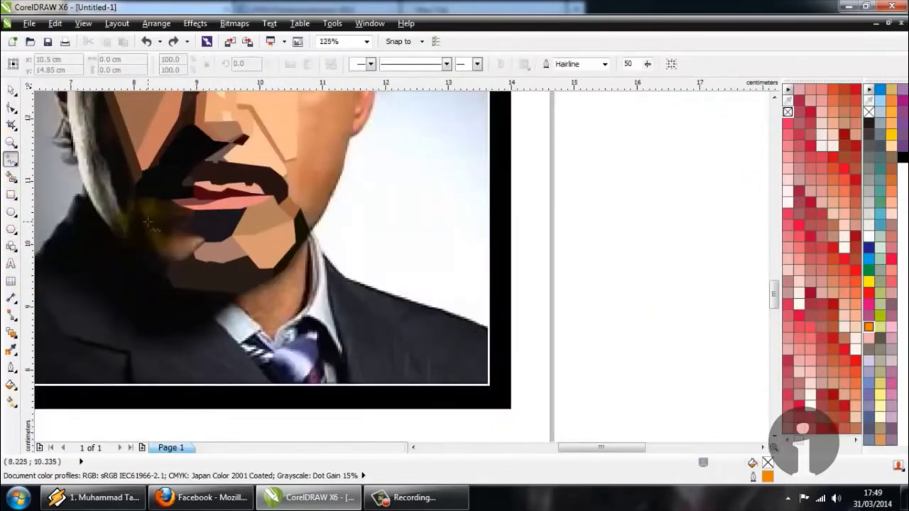
{"action": "scroll", "coordinate": [126, 178], "scroll_direction": "up", "scroll_amount": 1}
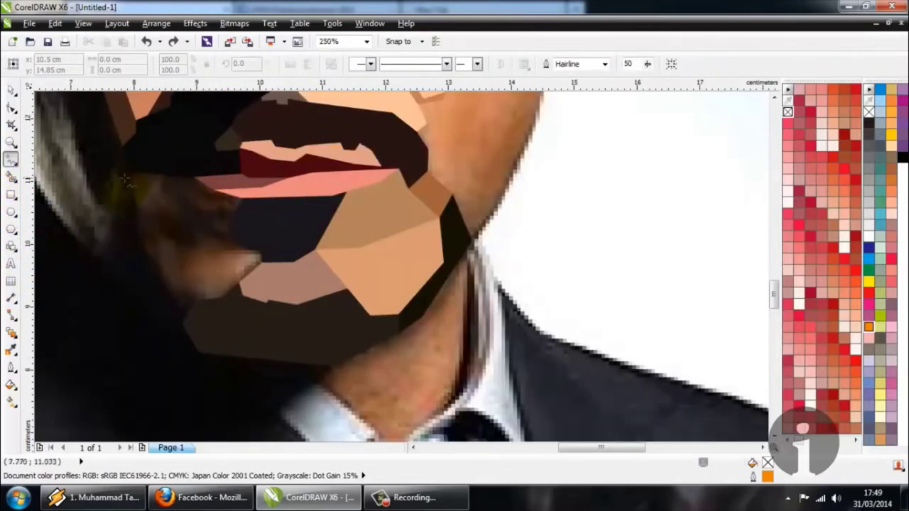
{"action": "left_click", "coordinate": [143, 254]}
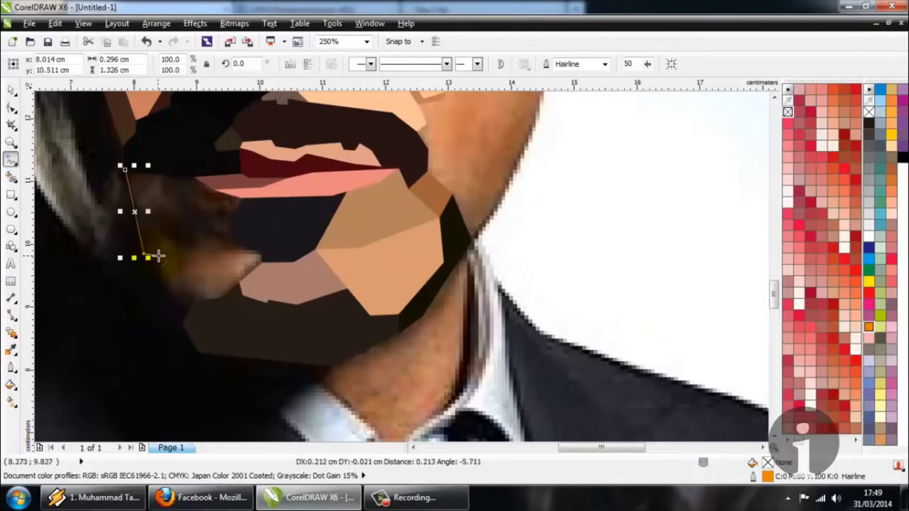
{"action": "left_click", "coordinate": [172, 300]}
{"action": "double_click", "coordinate": [194, 300]}
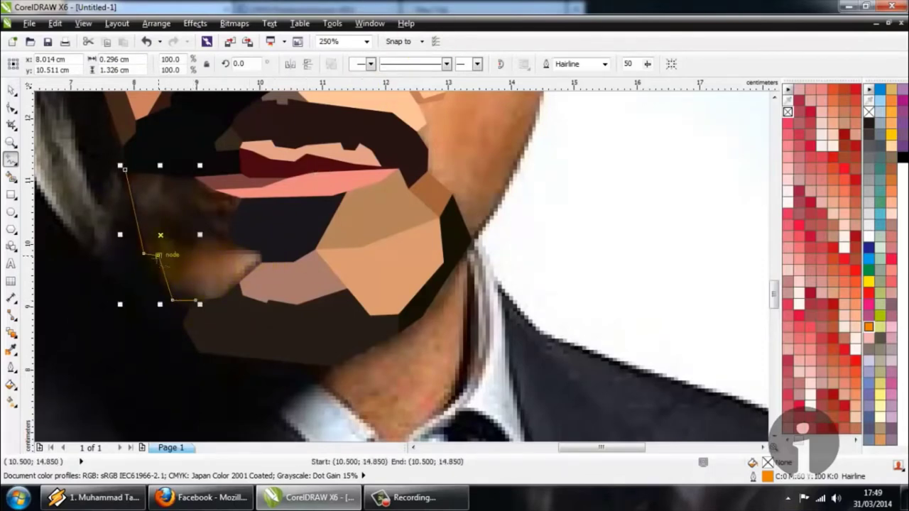
Trace a dividing line from the jaw outline to the dark soul patch, separating the lit skin from the shadow above
{"action": "left_click", "coordinate": [174, 241]}
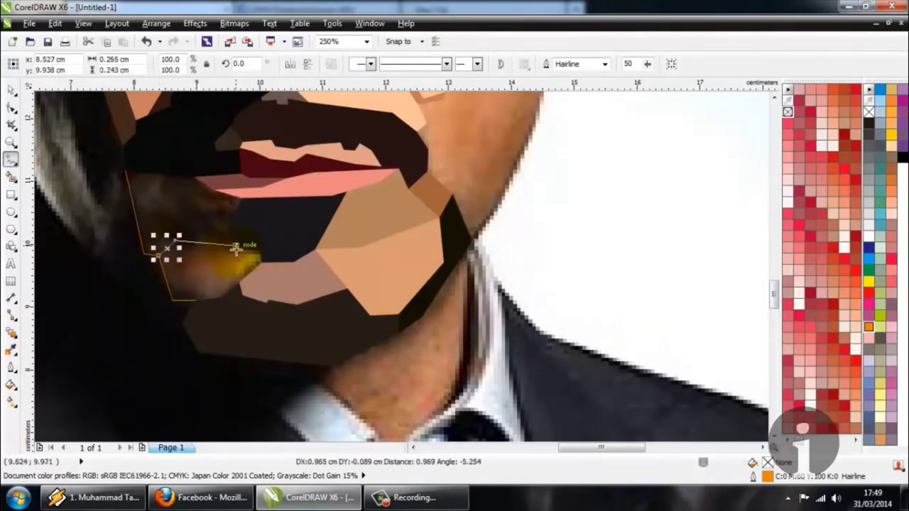
{"action": "double_click", "coordinate": [239, 247]}
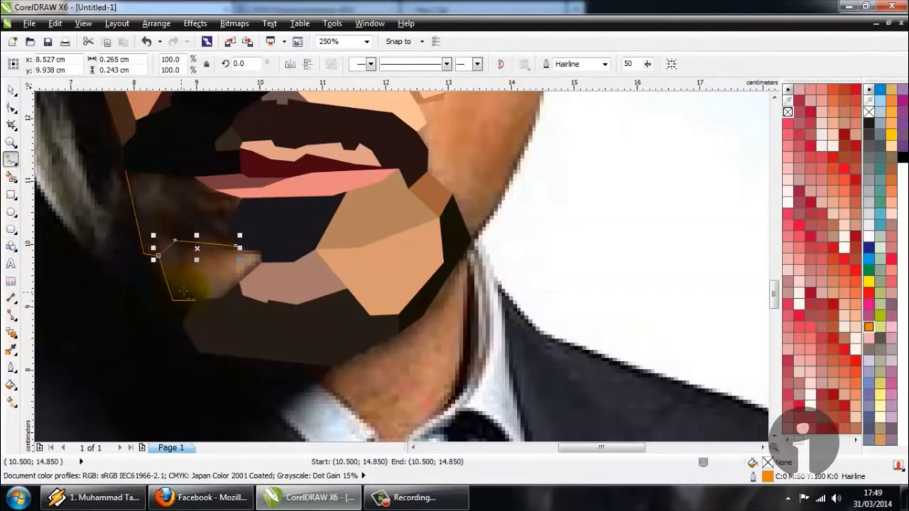
{"action": "scroll", "coordinate": [187, 283], "scroll_direction": "down", "scroll_amount": 1}
{"action": "scroll", "coordinate": [193, 284], "scroll_direction": "up", "scroll_amount": 2}
{"action": "scroll", "coordinate": [202, 248], "scroll_direction": "down", "scroll_amount": 1}
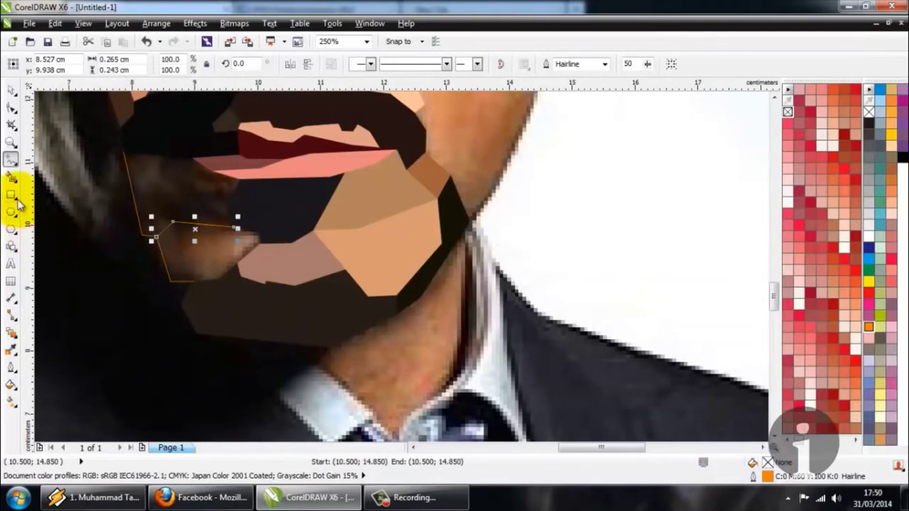
{"action": "left_click", "coordinate": [11, 91]}
{"action": "left_click", "coordinate": [146, 271]}
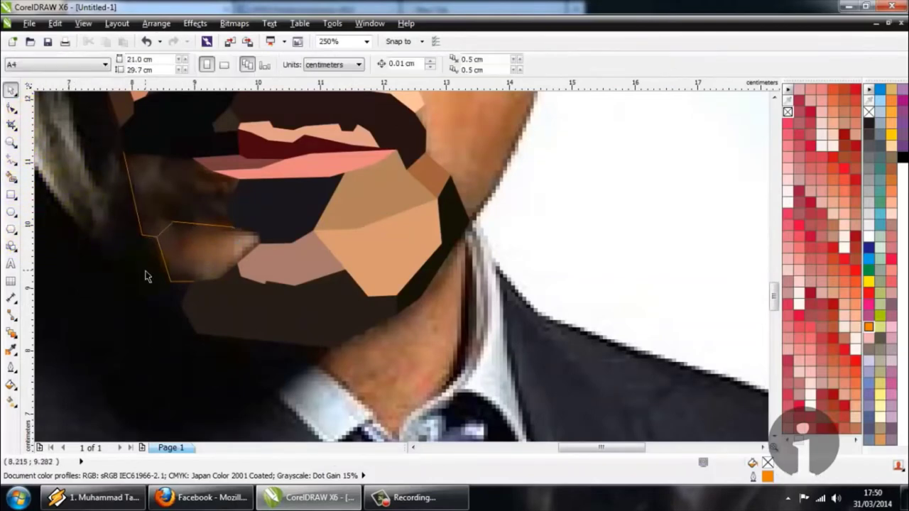
Sample brown #7A5238 from the lit skin beside the chin, Smart Fill that lower jaw patch and apply the colour
{"action": "scroll", "coordinate": [146, 275], "scroll_direction": "down", "scroll_amount": 2}
{"action": "scroll", "coordinate": [172, 248], "scroll_direction": "up", "scroll_amount": 4}
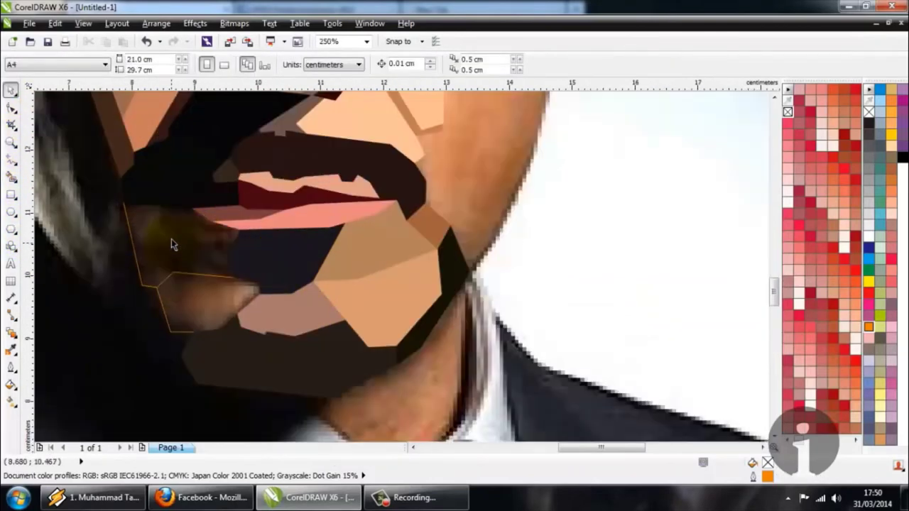
{"action": "left_click", "coordinate": [30, 231]}
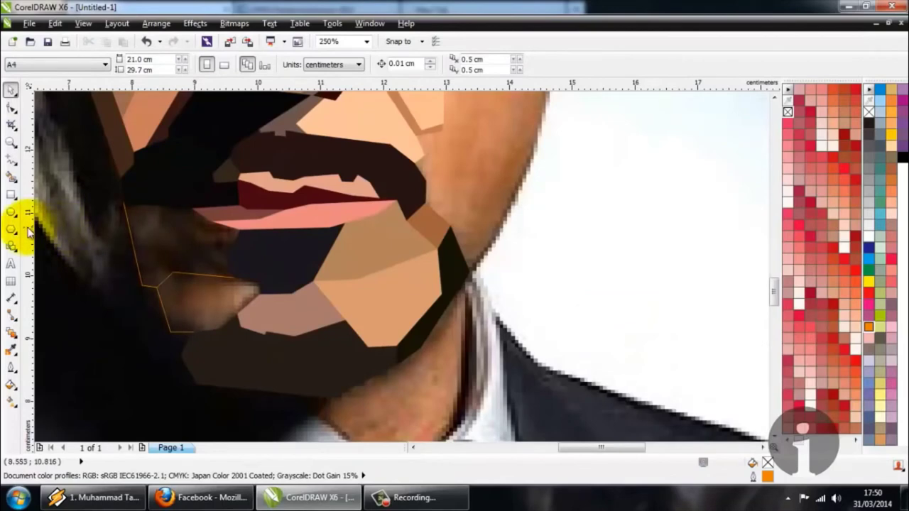
{"action": "left_click", "coordinate": [10, 349]}
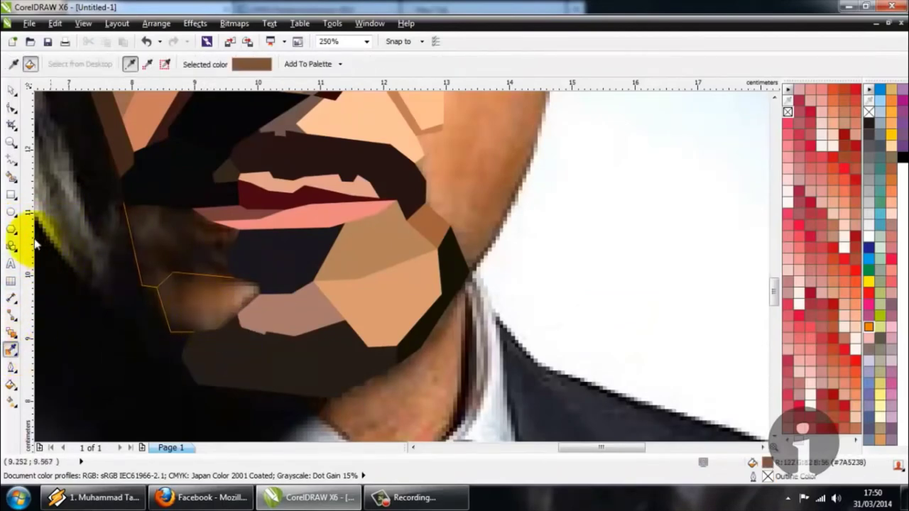
{"action": "left_click", "coordinate": [10, 176]}
{"action": "left_click", "coordinate": [173, 293]}
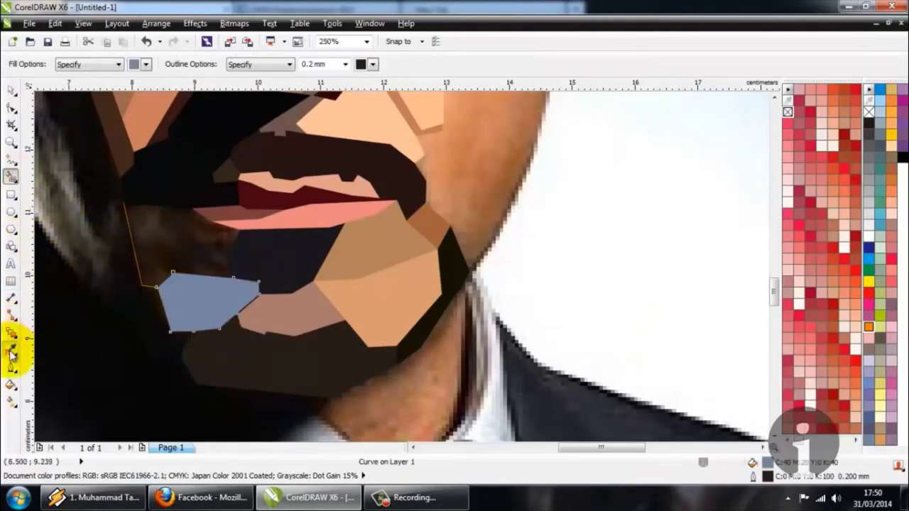
{"action": "left_click", "coordinate": [11, 351]}
{"action": "left_click", "coordinate": [182, 291]}
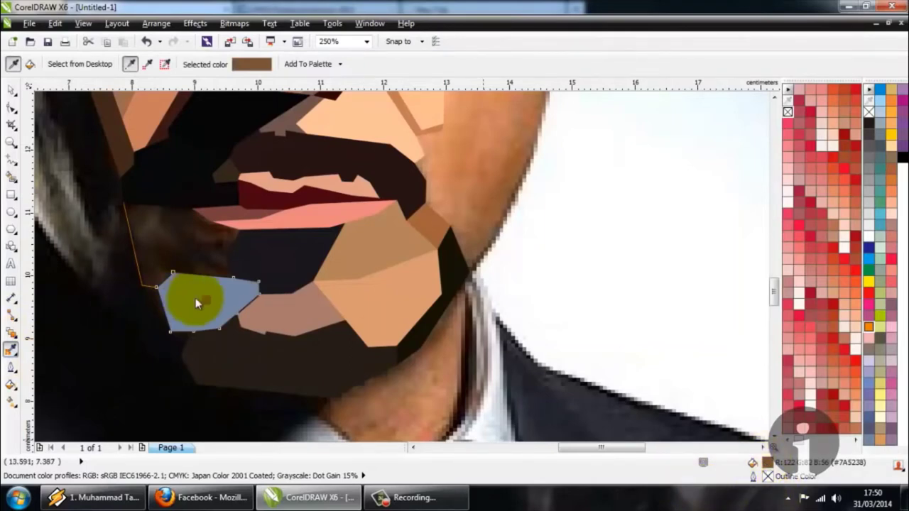
Sample dark brown #1E1510 from the shadow beside the mouth, Smart Fill the upper jaw area and apply the colour
{"action": "scroll", "coordinate": [189, 277], "scroll_direction": "down", "scroll_amount": 2}
{"action": "scroll", "coordinate": [202, 252], "scroll_direction": "up", "scroll_amount": 4}
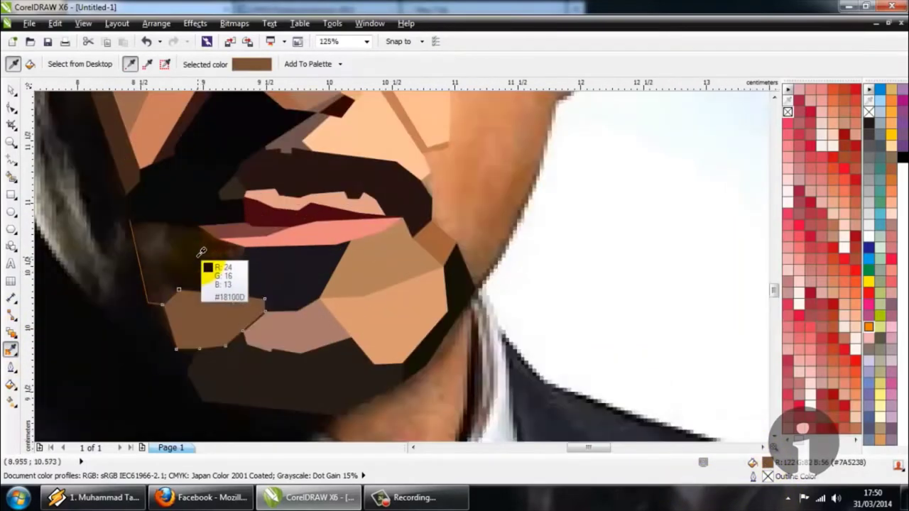
{"action": "scroll", "coordinate": [202, 252], "scroll_direction": "up", "scroll_amount": 3}
{"action": "scroll", "coordinate": [197, 283], "scroll_direction": "down", "scroll_amount": 3}
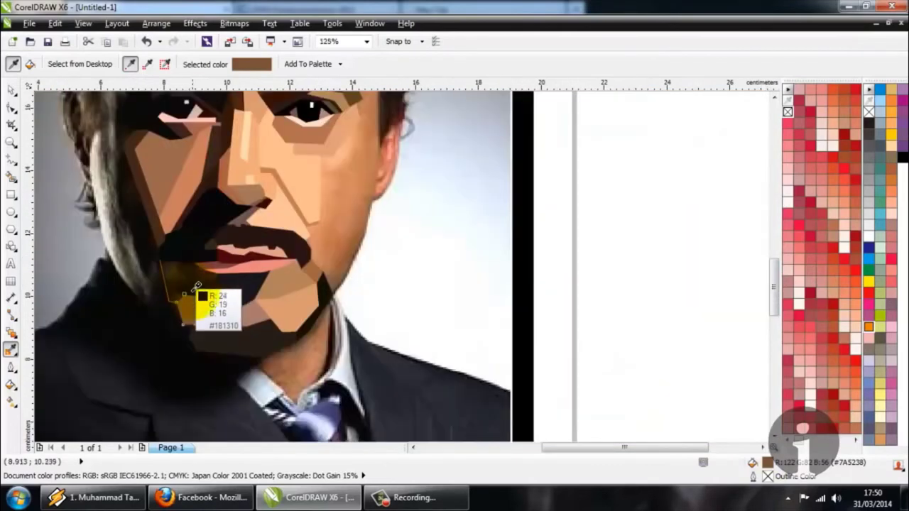
{"action": "scroll", "coordinate": [188, 284], "scroll_direction": "up", "scroll_amount": 3}
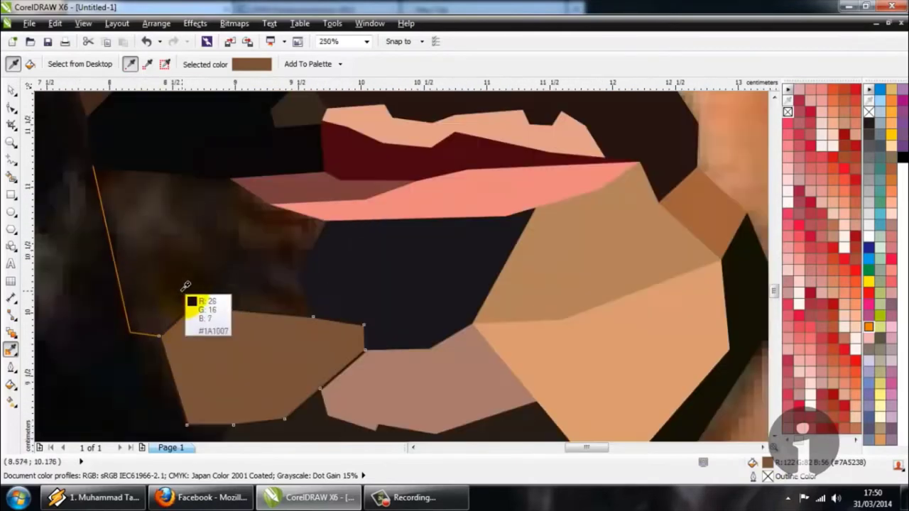
{"action": "left_click", "coordinate": [223, 244]}
{"action": "left_click", "coordinate": [11, 177]}
{"action": "left_click", "coordinate": [183, 234]}
{"action": "left_click", "coordinate": [11, 349]}
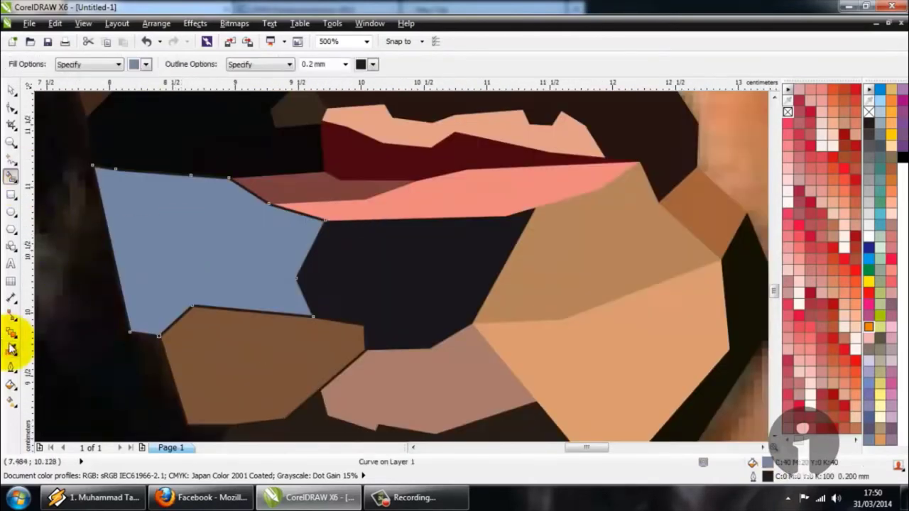
{"action": "left_click", "coordinate": [213, 264]}
Select all traced shapes, including the two new jaw areas, and remove their outlines
{"action": "scroll", "coordinate": [213, 284], "scroll_direction": "down", "scroll_amount": 5}
{"action": "left_click", "coordinate": [15, 91]}
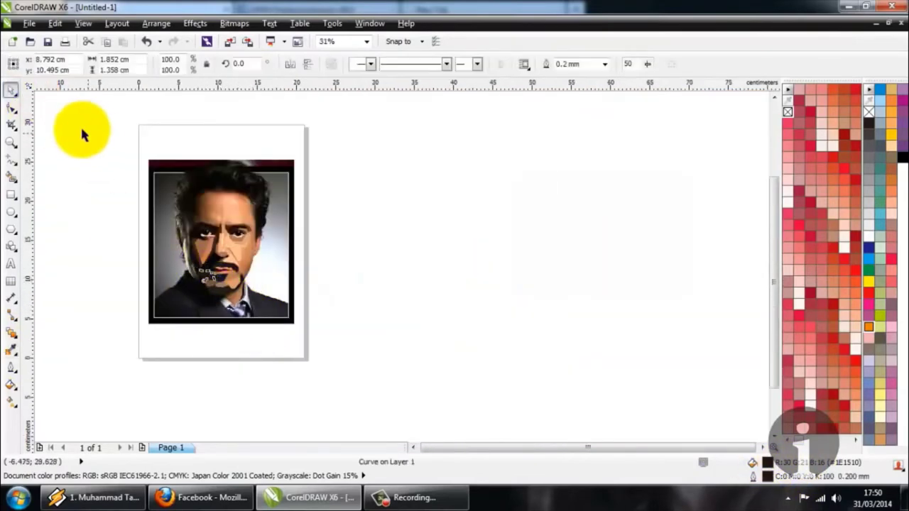
{"action": "left_click_drag", "start_coordinate": [81, 129], "coordinate": [413, 365]}
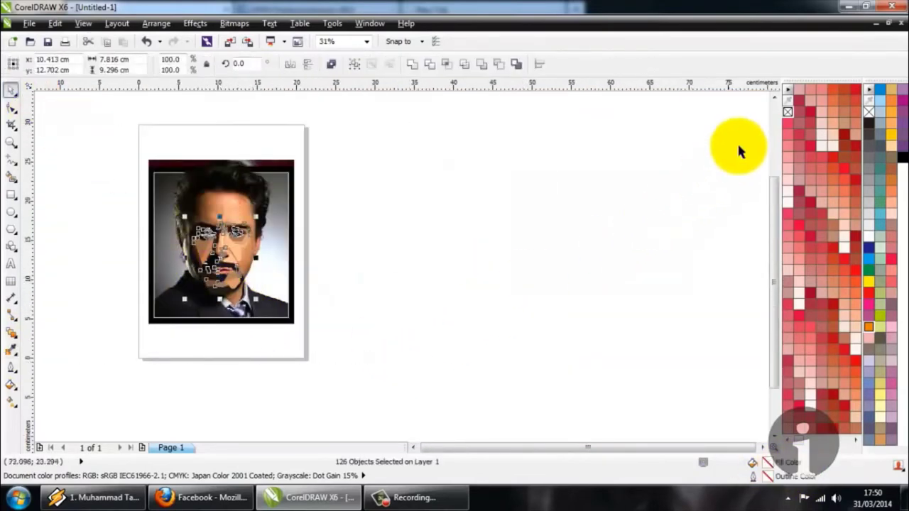
{"action": "left_click", "coordinate": [274, 289]}
Trace the lower edge of the dark shadow under the chin, starting beneath the beard and running along the shirt collar
{"action": "scroll", "coordinate": [195, 290], "scroll_direction": "up", "scroll_amount": 2}
{"action": "scroll", "coordinate": [195, 290], "scroll_direction": "down", "scroll_amount": 1}
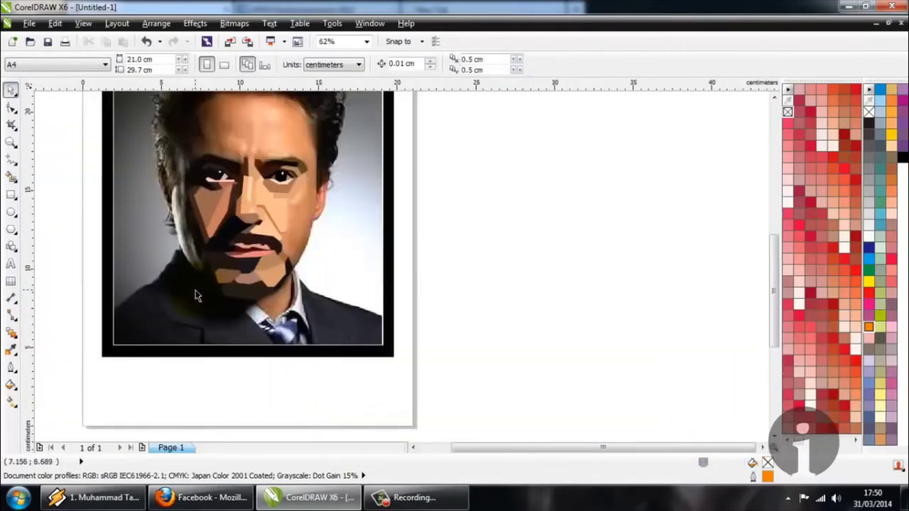
{"action": "scroll", "coordinate": [198, 296], "scroll_direction": "down", "scroll_amount": 1}
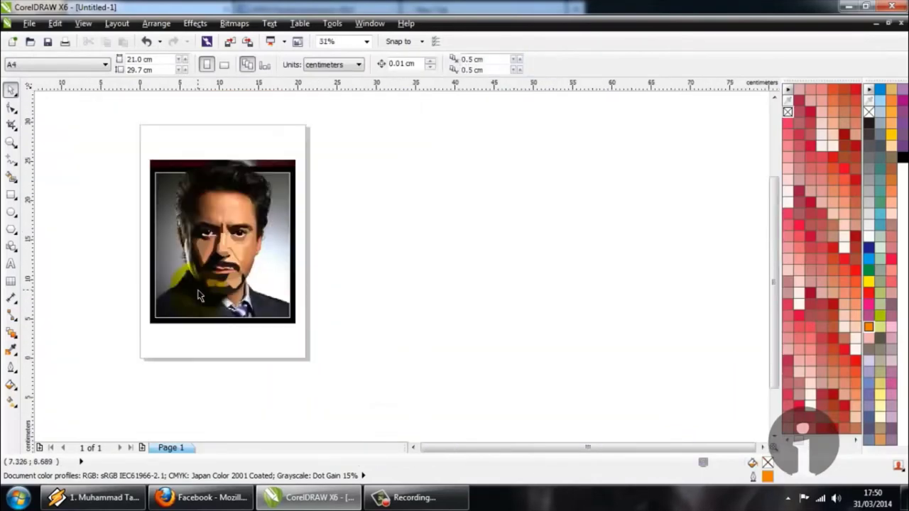
{"action": "scroll", "coordinate": [210, 293], "scroll_direction": "up", "scroll_amount": 2}
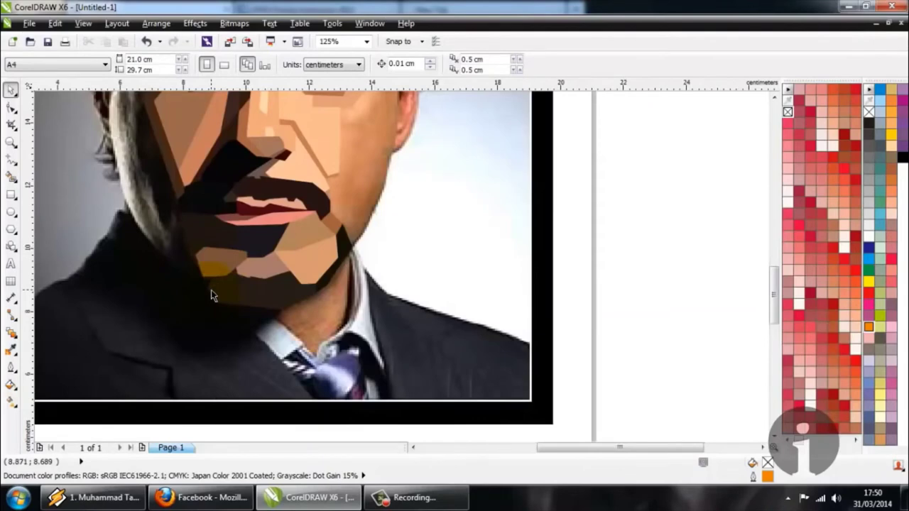
{"action": "scroll", "coordinate": [211, 290], "scroll_direction": "down", "scroll_amount": 1}
{"action": "scroll", "coordinate": [205, 226], "scroll_direction": "up", "scroll_amount": 1}
{"action": "left_click", "coordinate": [11, 171]}
{"action": "left_click", "coordinate": [10, 167]}
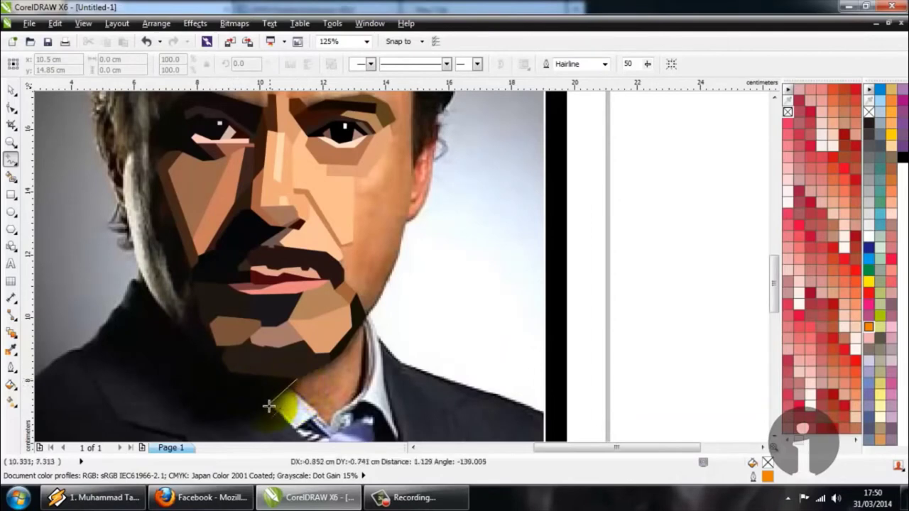
{"action": "left_click", "coordinate": [260, 413]}
{"action": "left_click", "coordinate": [194, 420]}
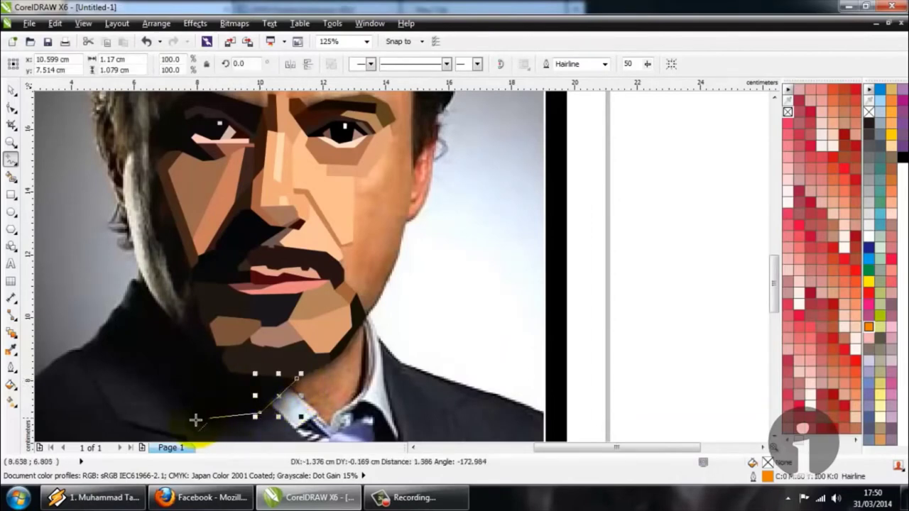
Outline the dark neck and collar shadow below the chin with straight segments, ending at the beard's edge on the shaded side
{"action": "left_click", "coordinate": [172, 384]}
{"action": "left_click", "coordinate": [85, 346]}
{"action": "left_click", "coordinate": [125, 286]}
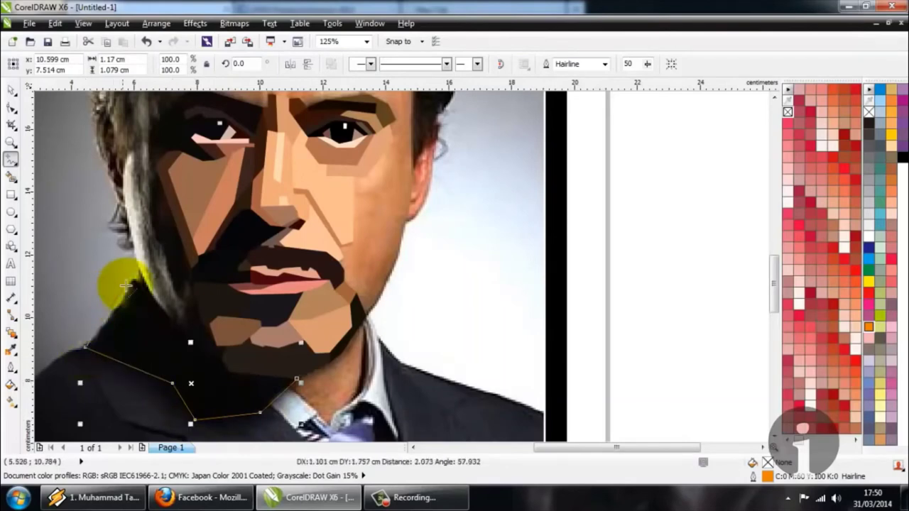
{"action": "double_click", "coordinate": [133, 281]}
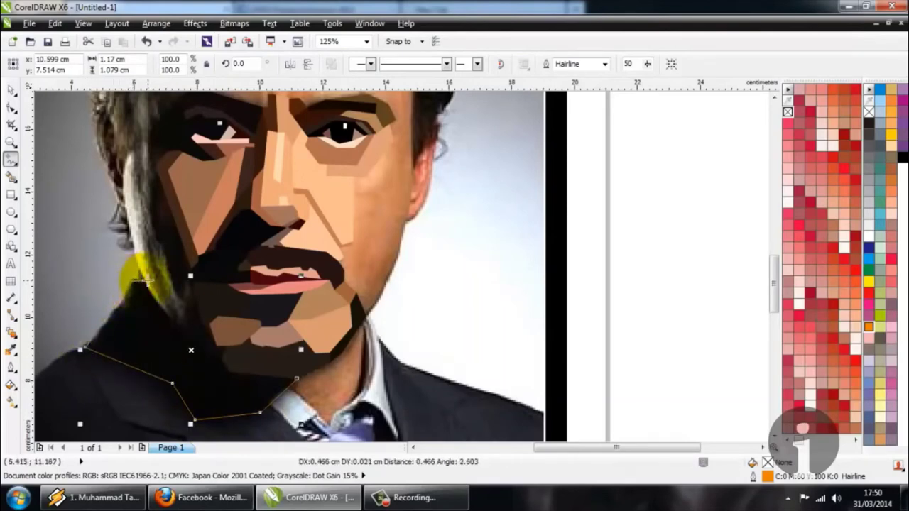
{"action": "left_click_drag", "start_coordinate": [144, 281], "coordinate": [146, 282]}
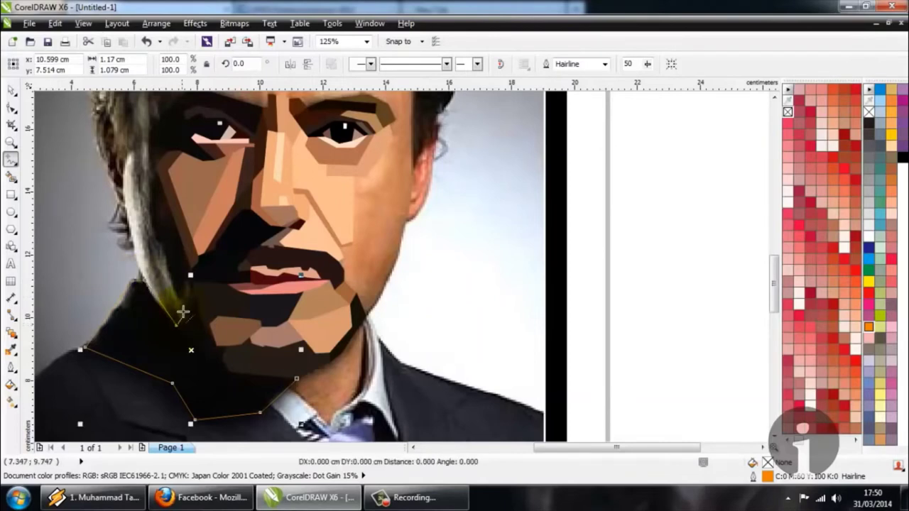
{"action": "left_click", "coordinate": [191, 284]}
Smart Fill the outlined neck and collar shadow and recolor it with the near-black #060606 sampled from the photo
{"action": "left_click", "coordinate": [15, 335]}
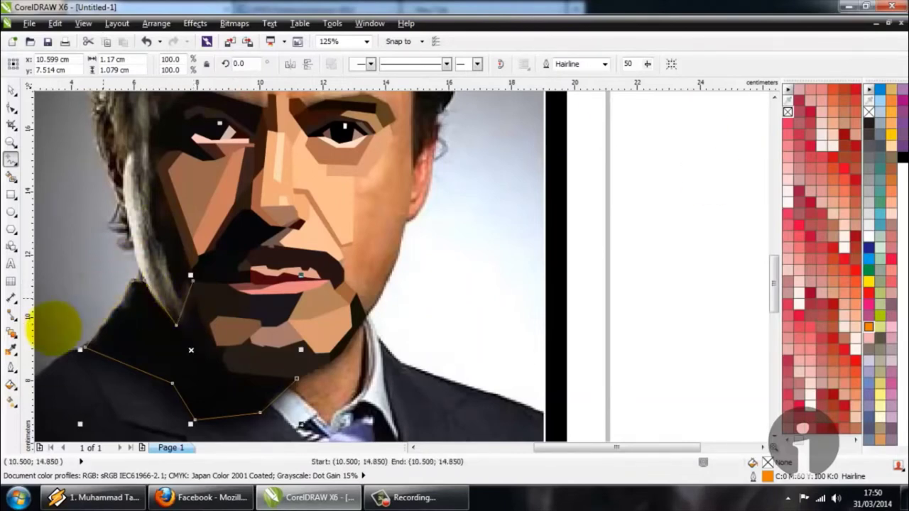
{"action": "left_click", "coordinate": [14, 351]}
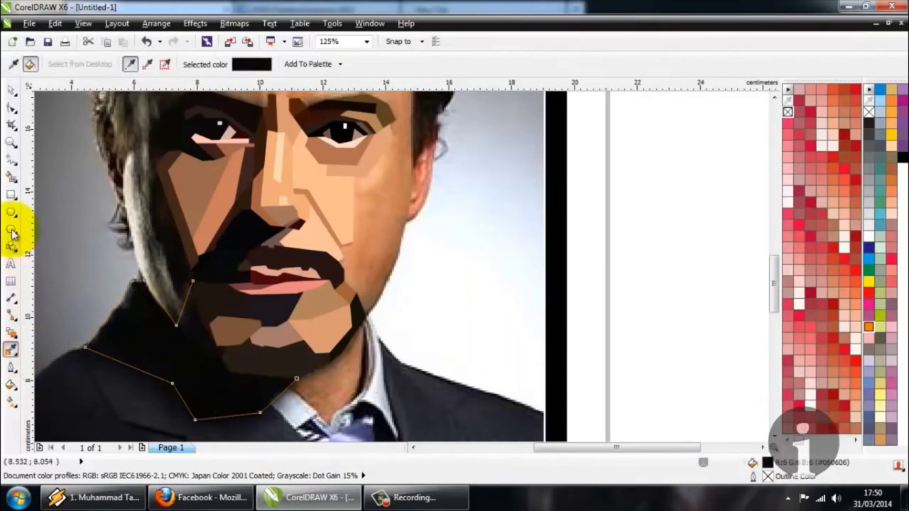
{"action": "left_click", "coordinate": [12, 175]}
{"action": "left_click", "coordinate": [127, 330]}
{"action": "left_click", "coordinate": [11, 349]}
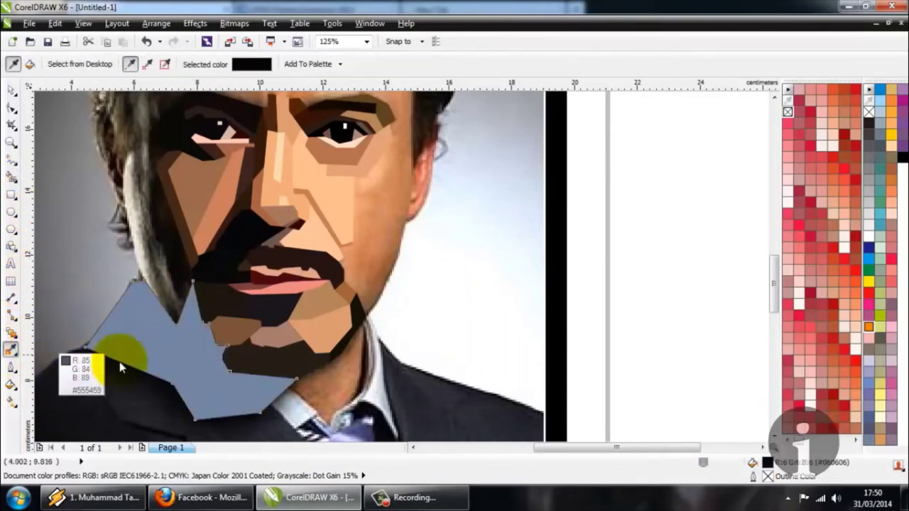
{"action": "left_click", "coordinate": [196, 354]}
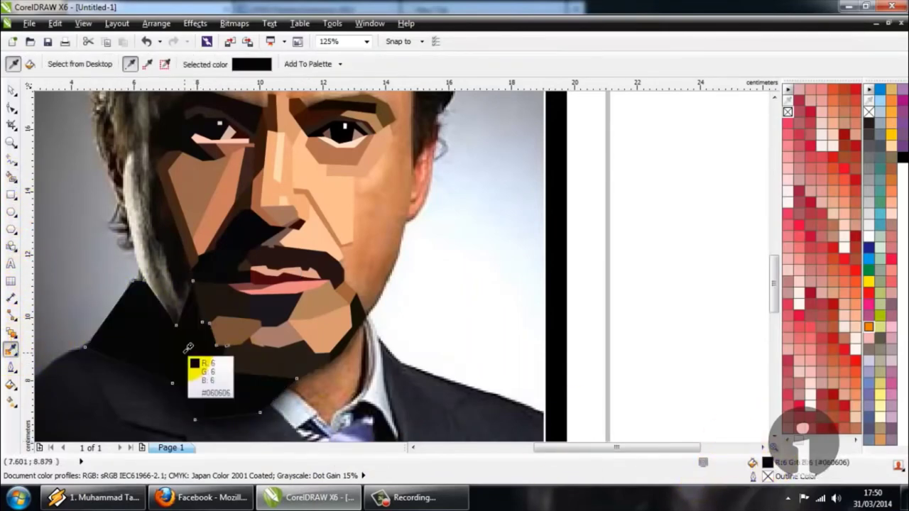
Select all the traced shapes on the portrait and remove their outlines
{"action": "scroll", "coordinate": [319, 242], "scroll_direction": "down", "scroll_amount": 5}
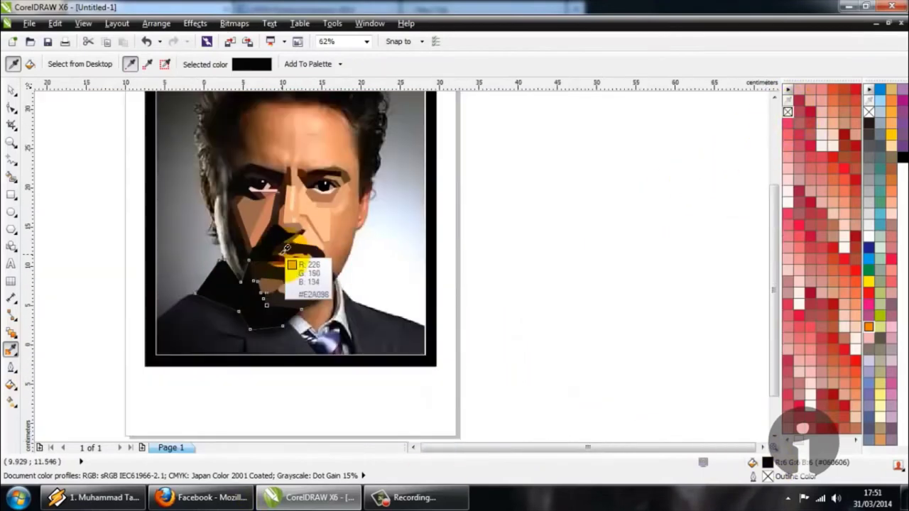
{"action": "left_click", "coordinate": [11, 90]}
{"action": "left_click_drag", "start_coordinate": [126, 112], "coordinate": [463, 373]}
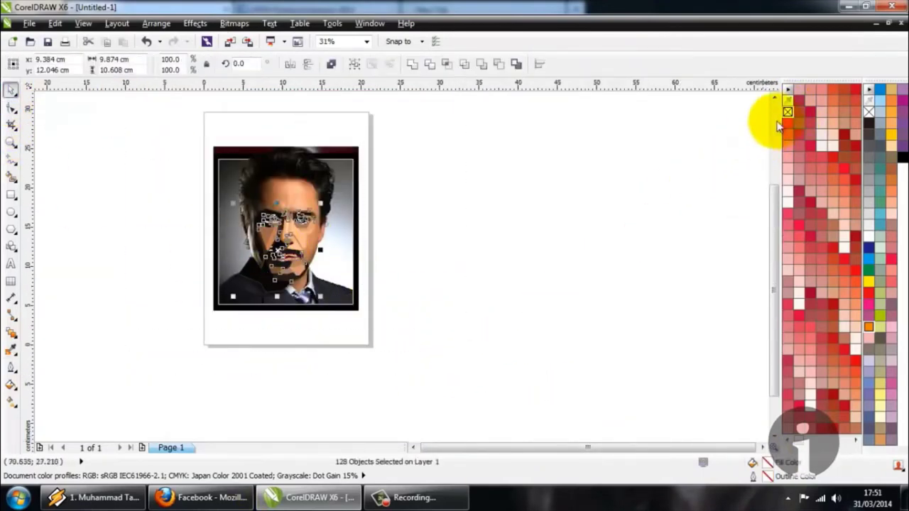
{"action": "right_click", "coordinate": [791, 110]}
Move the traced shapes off the photo to check them on their own, and undo the move
{"action": "left_click_drag", "start_coordinate": [341, 254], "coordinate": [477, 261]}
{"action": "left_click", "coordinate": [572, 257]}
{"action": "scroll", "coordinate": [497, 293], "scroll_direction": "up", "scroll_amount": 2}
{"action": "key", "text": "ctrl+z"}
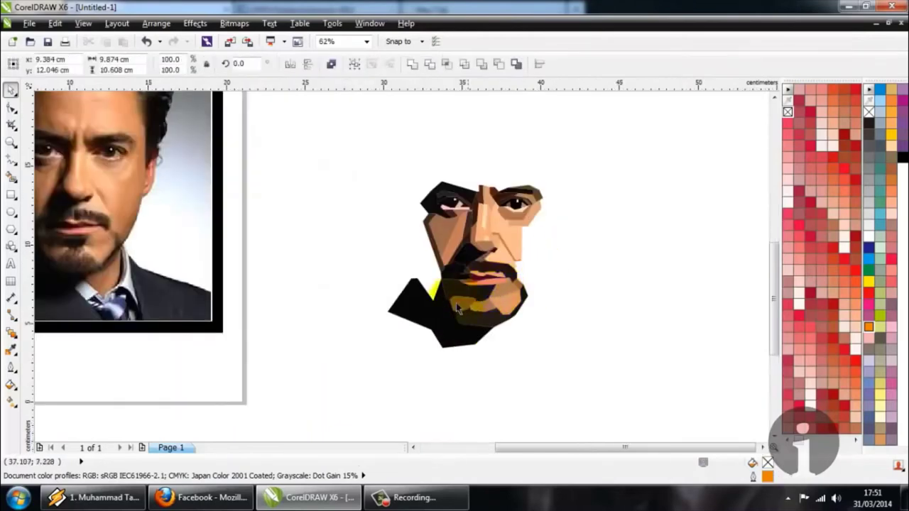
{"action": "scroll", "coordinate": [460, 300], "scroll_direction": "down", "scroll_amount": 1}
{"action": "left_click", "coordinate": [334, 276]}
Draw a boundary along the dark side of the shaded cheek from the jaw up to eye level, plus a short dividing line
{"action": "scroll", "coordinate": [248, 255], "scroll_direction": "up", "scroll_amount": 2}
{"action": "left_click", "coordinate": [11, 159]}
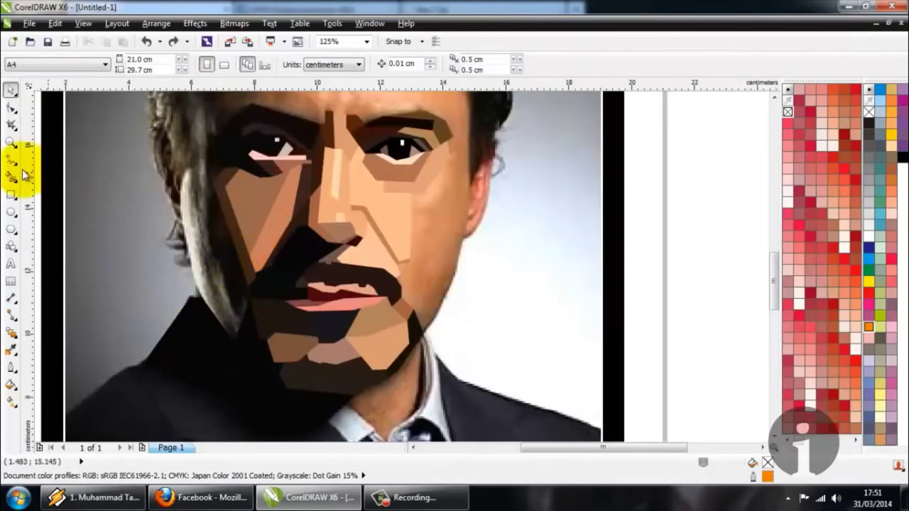
{"action": "scroll", "coordinate": [106, 245], "scroll_direction": "down", "scroll_amount": 2}
{"action": "scroll", "coordinate": [146, 236], "scroll_direction": "up", "scroll_amount": 2}
{"action": "left_click_drag", "start_coordinate": [145, 235], "coordinate": [207, 346]}
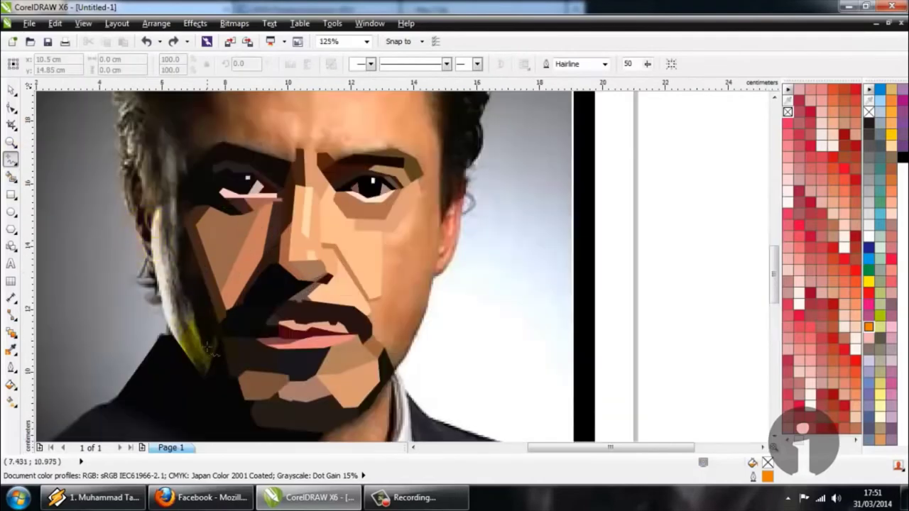
{"action": "left_click_drag", "start_coordinate": [187, 306], "coordinate": [172, 198]}
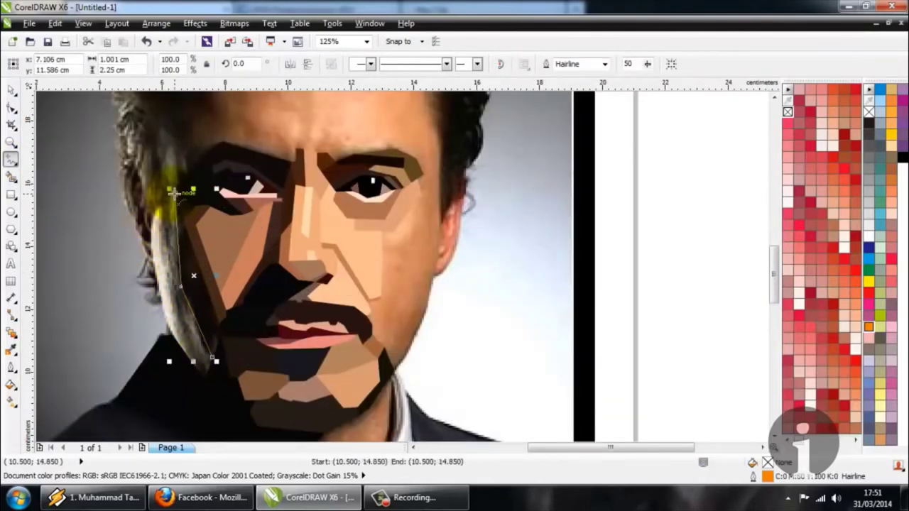
{"action": "left_click", "coordinate": [177, 186]}
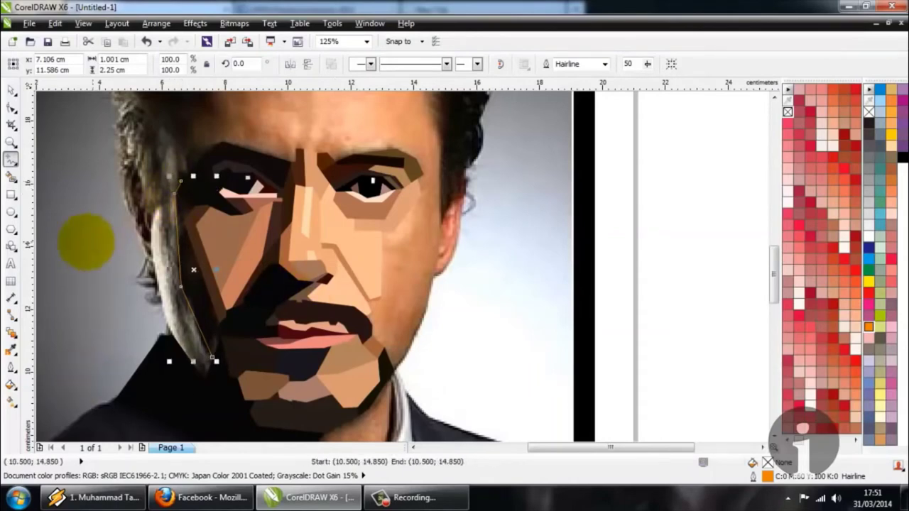
{"action": "scroll", "coordinate": [213, 268], "scroll_direction": "up", "scroll_amount": 1}
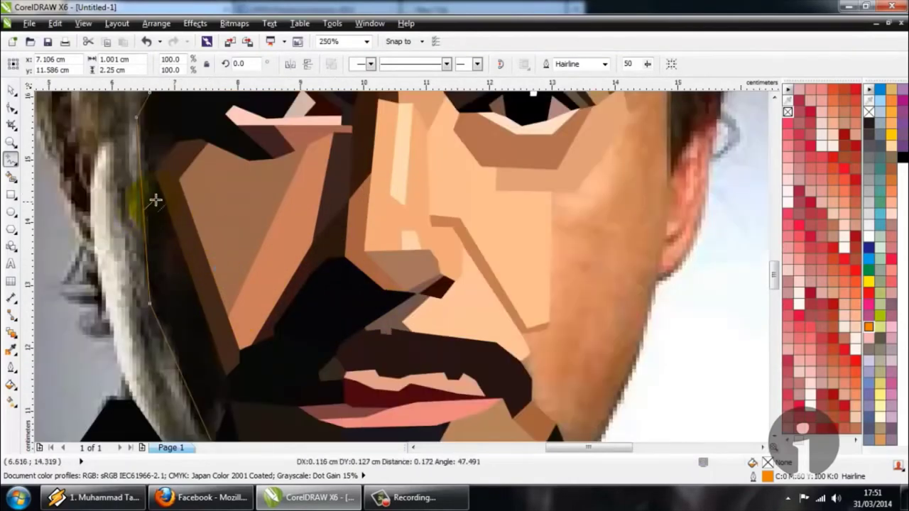
Smart Fill the lower part of the dark cheek strip and recolor it with the sampled dark brown #1D1814
{"action": "left_click", "coordinate": [11, 349]}
{"action": "left_click", "coordinate": [169, 276]}
{"action": "left_click", "coordinate": [10, 176]}
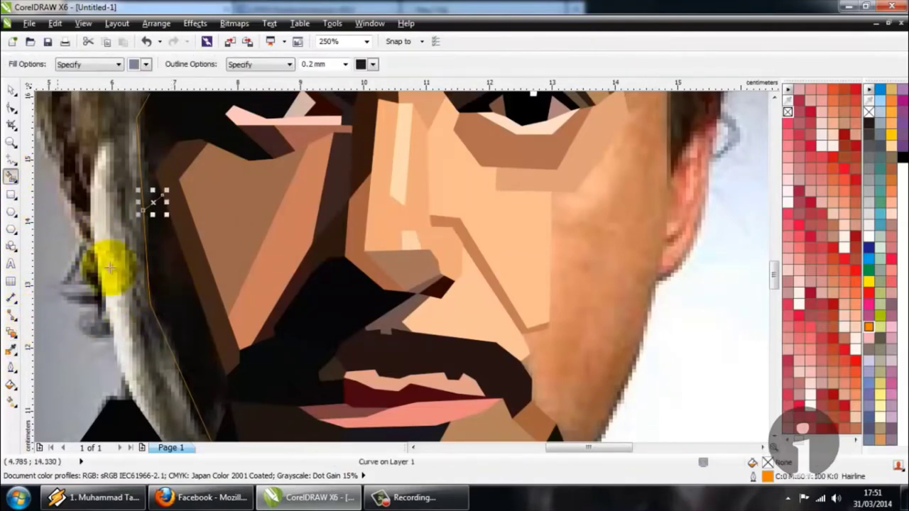
{"action": "left_click", "coordinate": [163, 280]}
{"action": "left_click", "coordinate": [11, 349]}
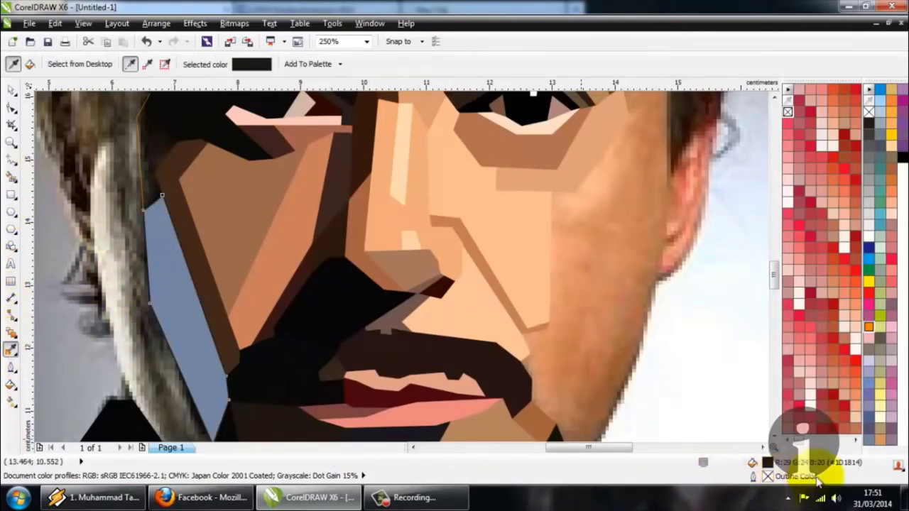
{"action": "scroll", "coordinate": [179, 325], "scroll_direction": "down", "scroll_amount": 2}
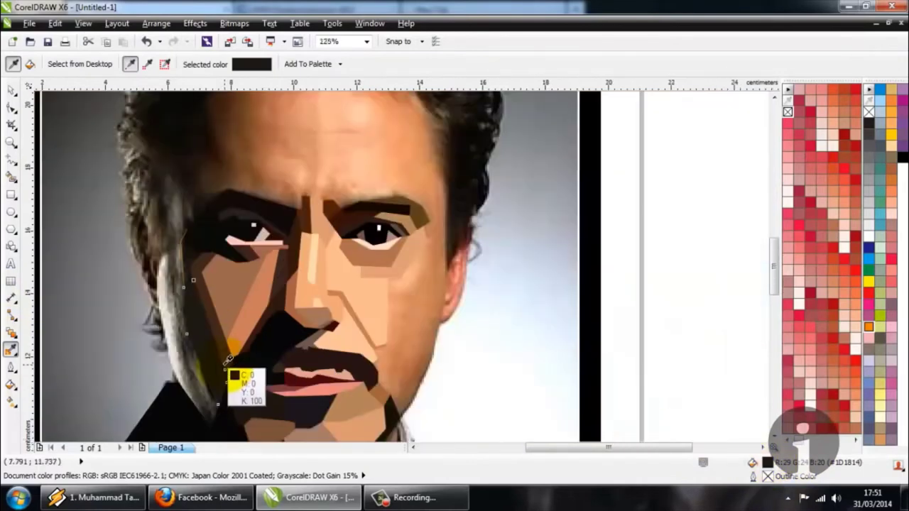
Smart Fill the small area beside the shaded eye and recolor it with the sampled dark brown #1A1210
{"action": "scroll", "coordinate": [186, 246], "scroll_direction": "up", "scroll_amount": 2}
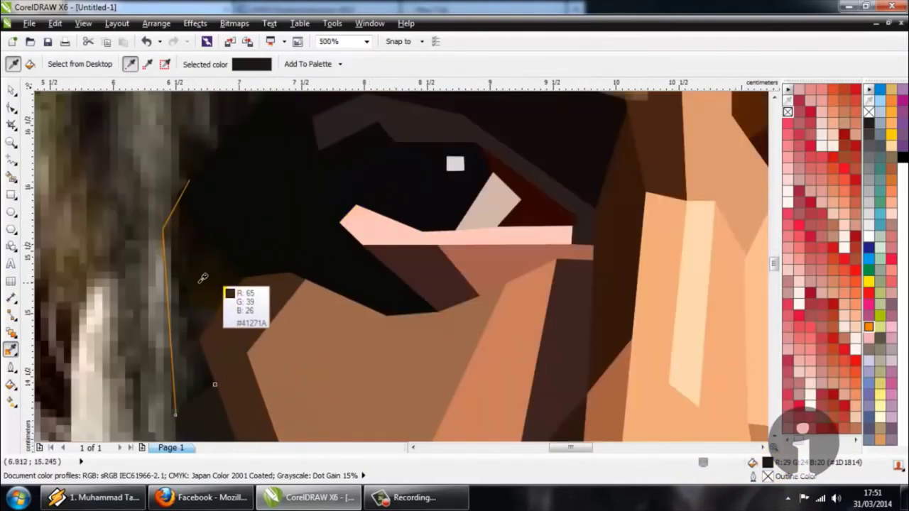
{"action": "left_click", "coordinate": [199, 283]}
{"action": "left_click", "coordinate": [11, 176]}
{"action": "left_click", "coordinate": [213, 263]}
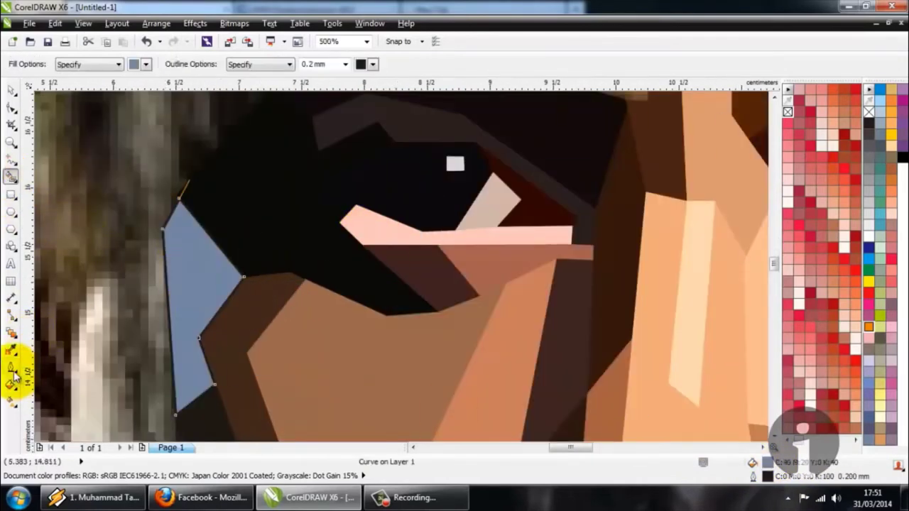
{"action": "left_click", "coordinate": [11, 350]}
{"action": "left_click", "coordinate": [188, 270]}
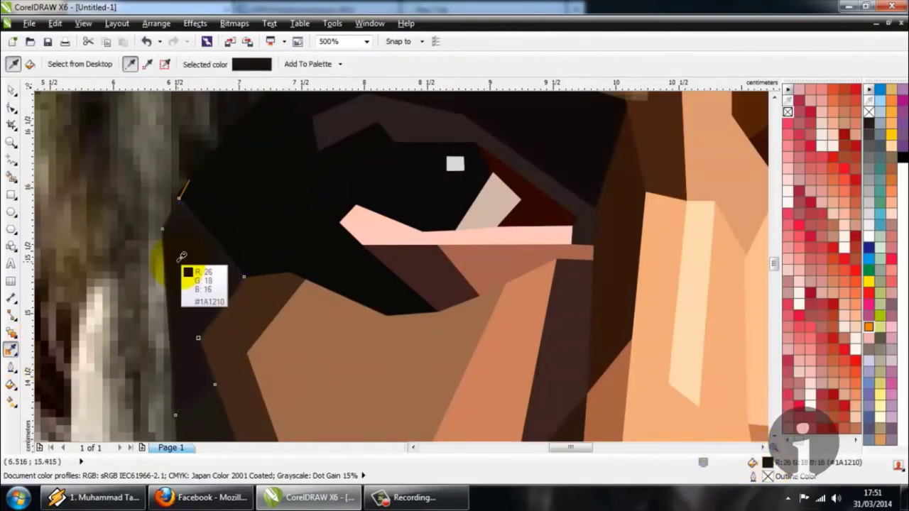
Remove the outlines from all traced shapes, including the new cheek and eye-side pieces, and deselect them
{"action": "scroll", "coordinate": [183, 264], "scroll_direction": "down", "scroll_amount": 2}
{"action": "scroll", "coordinate": [118, 240], "scroll_direction": "down", "scroll_amount": 2}
{"action": "left_click", "coordinate": [12, 89]}
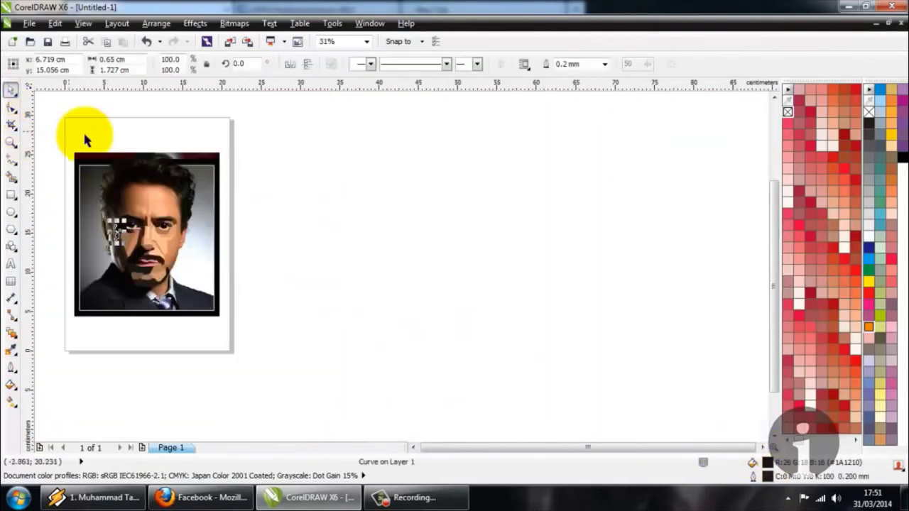
{"action": "left_click_drag", "start_coordinate": [35, 115], "coordinate": [357, 370]}
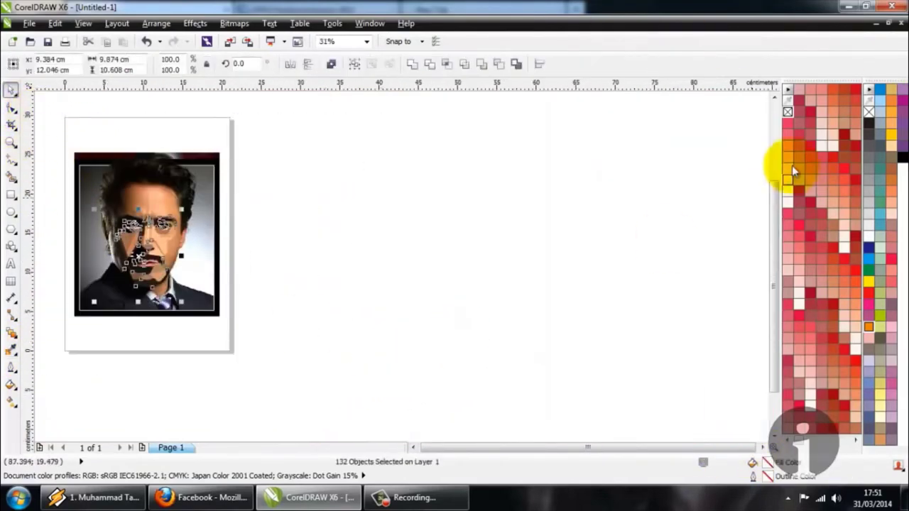
{"action": "right_click", "coordinate": [787, 112]}
{"action": "left_click", "coordinate": [477, 246]}
Examine the traced face at different magnifications for parts of the photo that are still uncovered
{"action": "scroll", "coordinate": [104, 241], "scroll_direction": "up", "scroll_amount": 1}
{"action": "scroll", "coordinate": [108, 242], "scroll_direction": "up", "scroll_amount": 2}
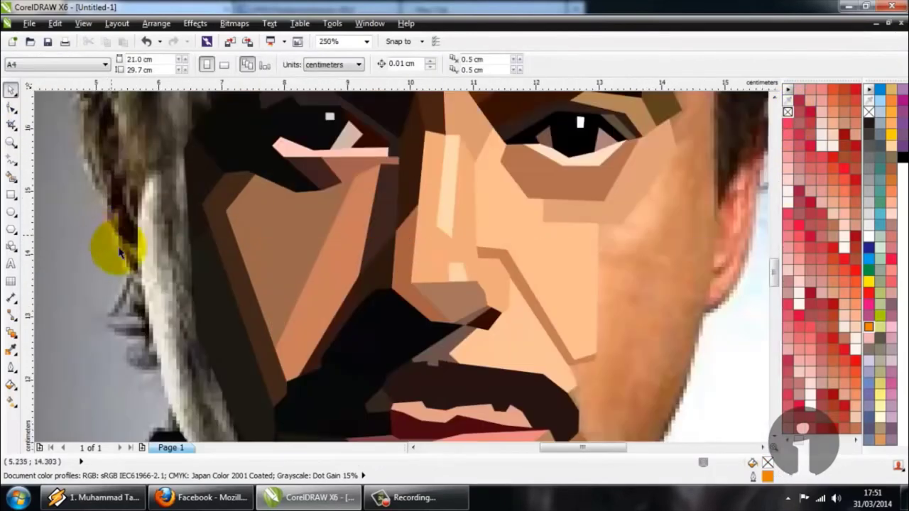
{"action": "scroll", "coordinate": [178, 195], "scroll_direction": "down", "scroll_amount": 2}
{"action": "scroll", "coordinate": [230, 173], "scroll_direction": "up", "scroll_amount": 2}
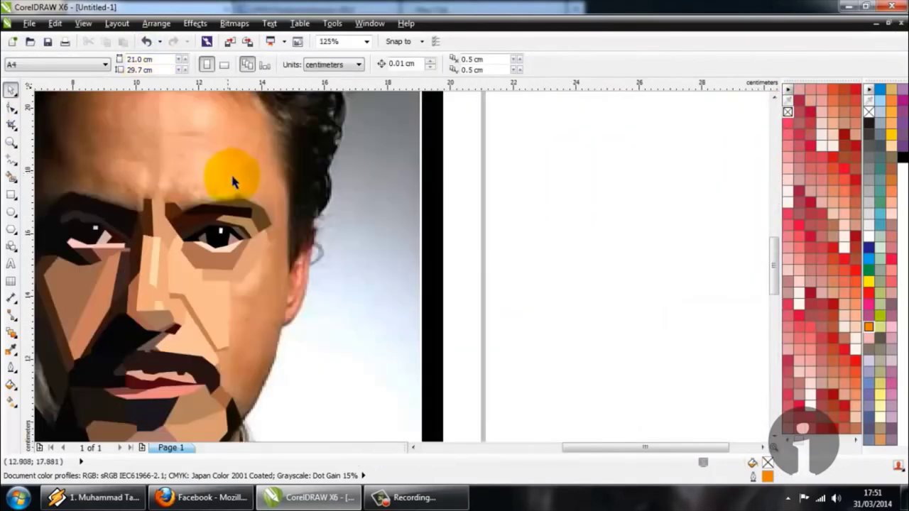
{"action": "scroll", "coordinate": [232, 174], "scroll_direction": "down", "scroll_amount": 1}
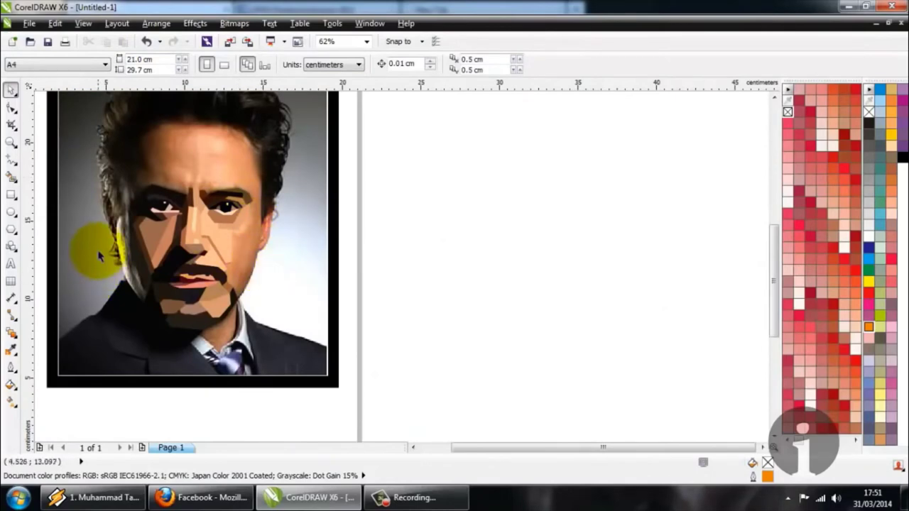
{"action": "scroll", "coordinate": [99, 256], "scroll_direction": "up", "scroll_amount": 1}
{"action": "scroll", "coordinate": [234, 247], "scroll_direction": "up", "scroll_amount": 1}
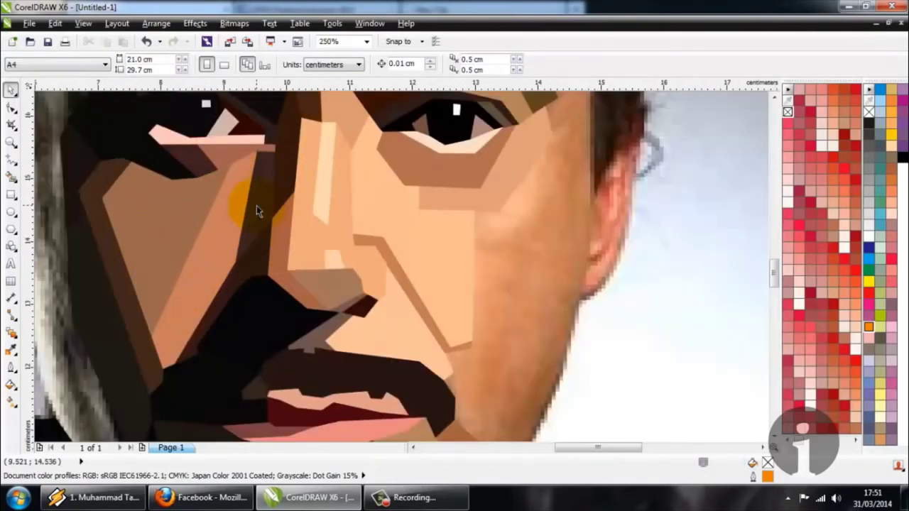
{"action": "scroll", "coordinate": [256, 205], "scroll_direction": "down", "scroll_amount": 2}
{"action": "scroll", "coordinate": [217, 247], "scroll_direction": "up", "scroll_amount": 1}
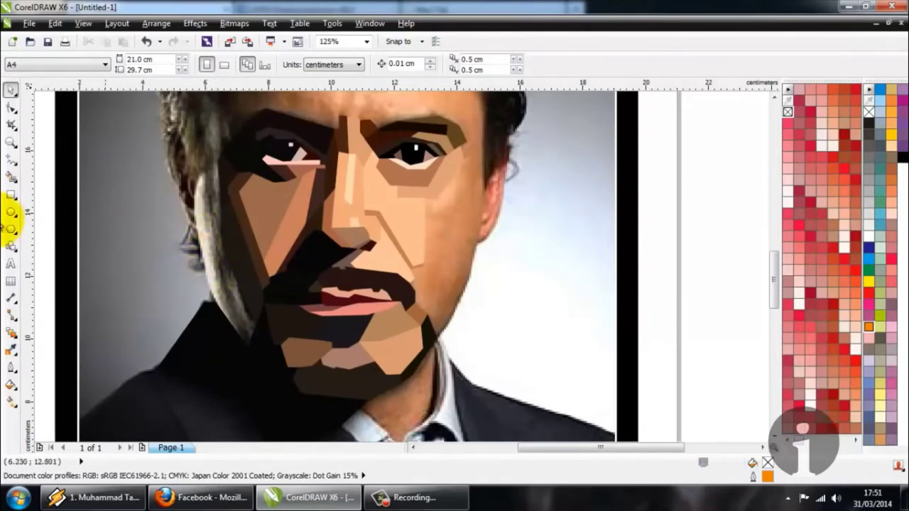
Trace the outer edge of the light strip beside the shaded cheek from the collar up to the dark area beside the eye
{"action": "left_click", "coordinate": [10, 157]}
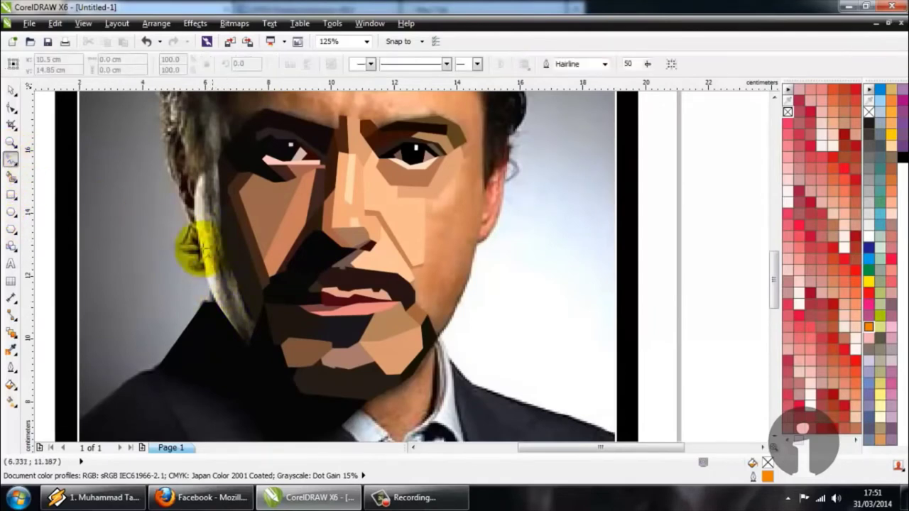
{"action": "scroll", "coordinate": [203, 186], "scroll_direction": "up", "scroll_amount": 1}
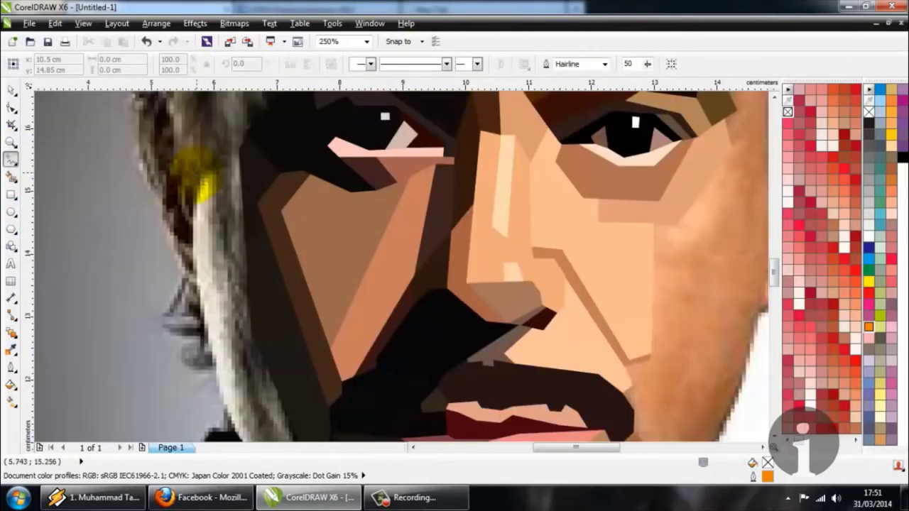
{"action": "left_click", "coordinate": [232, 430]}
{"action": "double_click", "coordinate": [207, 346]}
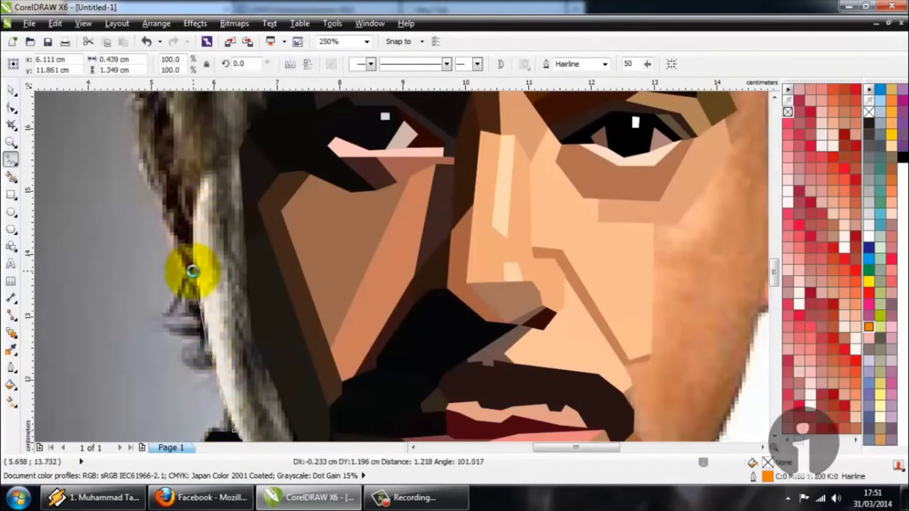
{"action": "left_click", "coordinate": [191, 271]}
{"action": "left_click_drag", "start_coordinate": [212, 169], "coordinate": [235, 156]}
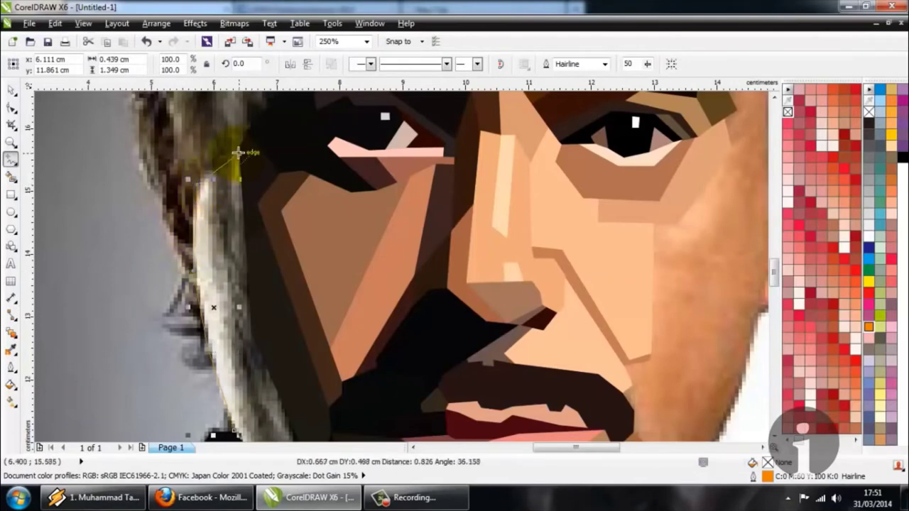
Trace a line down the middle of the light strip beside the shaded cheek, from the hair to the collar
{"action": "scroll", "coordinate": [142, 145], "scroll_direction": "down", "scroll_amount": 3}
{"action": "scroll", "coordinate": [178, 304], "scroll_direction": "up", "scroll_amount": 3}
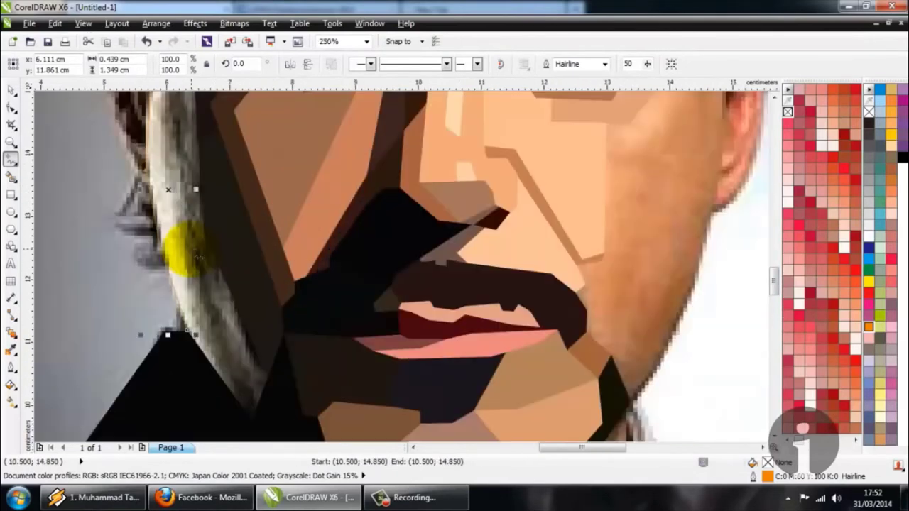
{"action": "scroll", "coordinate": [181, 243], "scroll_direction": "down", "scroll_amount": 3}
{"action": "scroll", "coordinate": [178, 203], "scroll_direction": "up", "scroll_amount": 3}
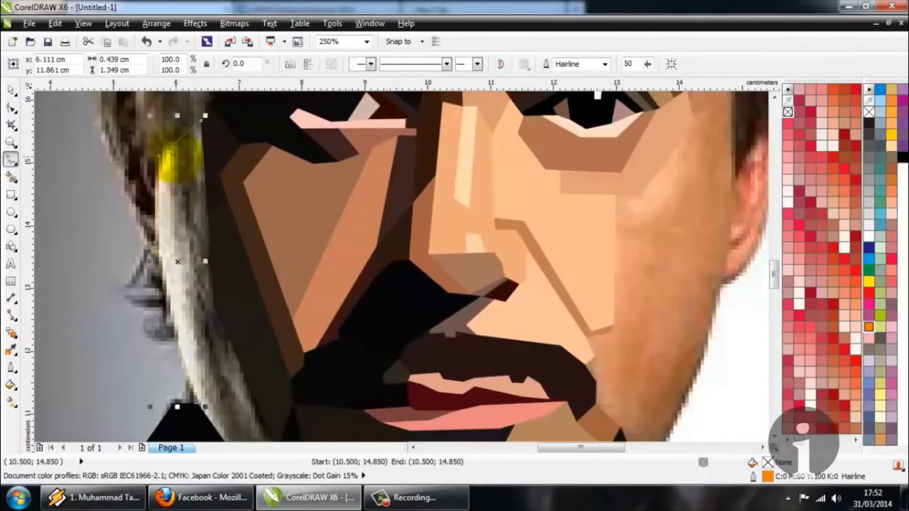
{"action": "left_click", "coordinate": [173, 143]}
{"action": "double_click", "coordinate": [185, 302]}
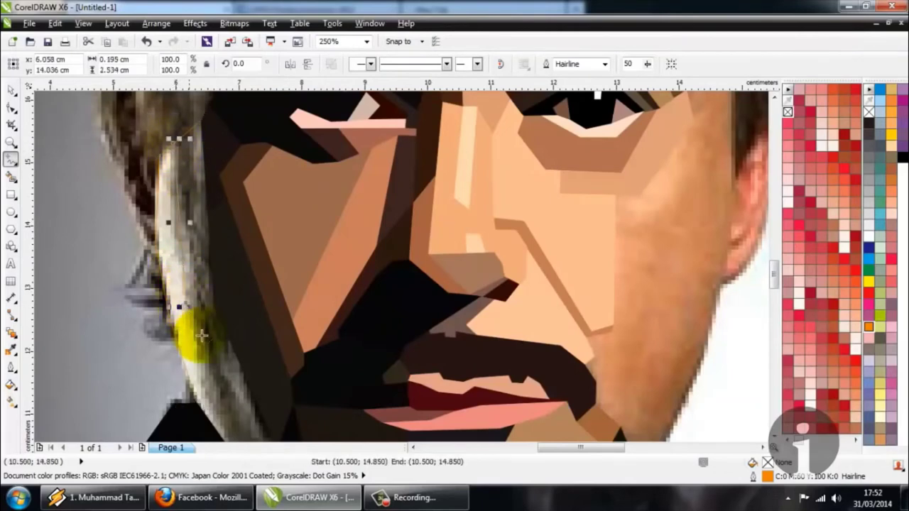
{"action": "left_click_drag", "start_coordinate": [269, 497], "coordinate": [223, 388]}
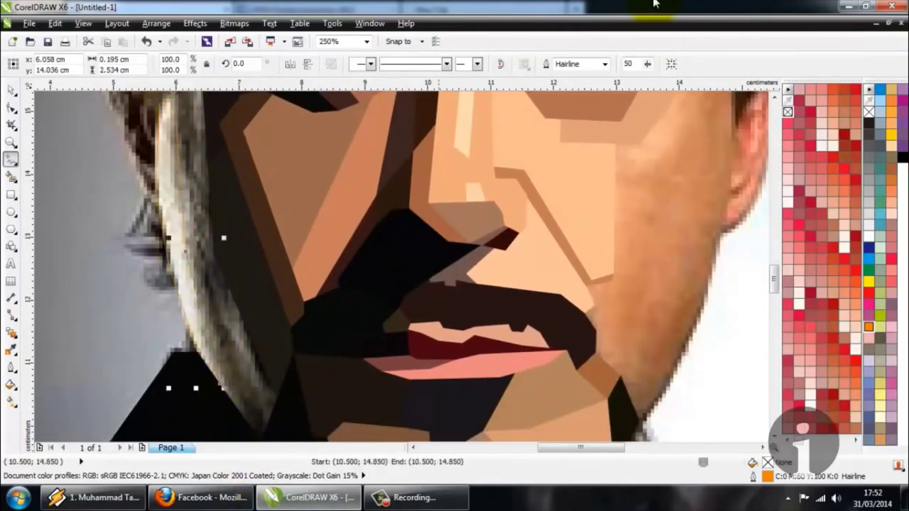
Smart Fill the inner half of the strip beside the shaded cheek and recolor it with the sampled dark olive #39372A
{"action": "left_click", "coordinate": [13, 348]}
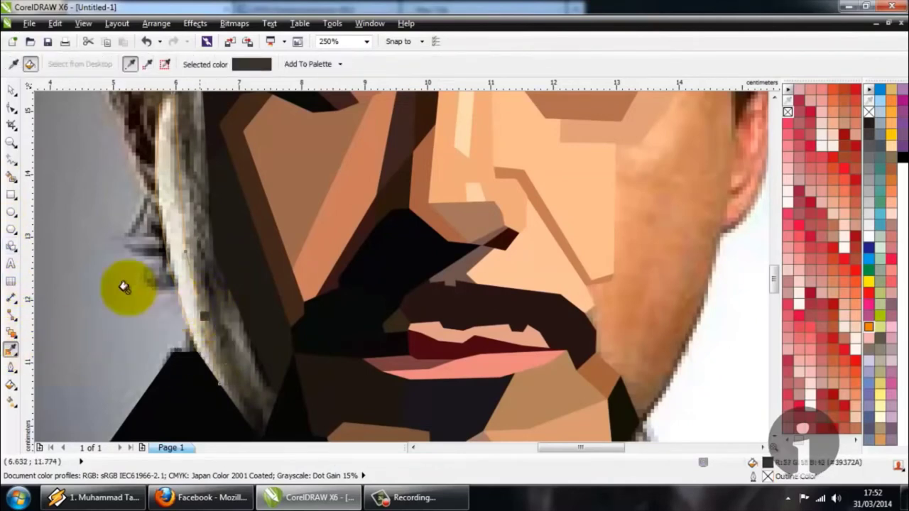
{"action": "left_click", "coordinate": [11, 176]}
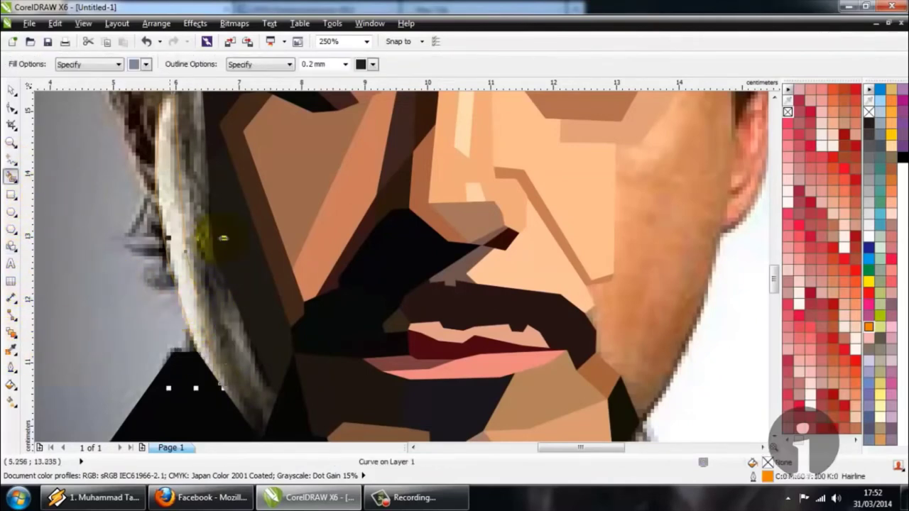
{"action": "left_click", "coordinate": [192, 211]}
{"action": "left_click", "coordinate": [10, 348]}
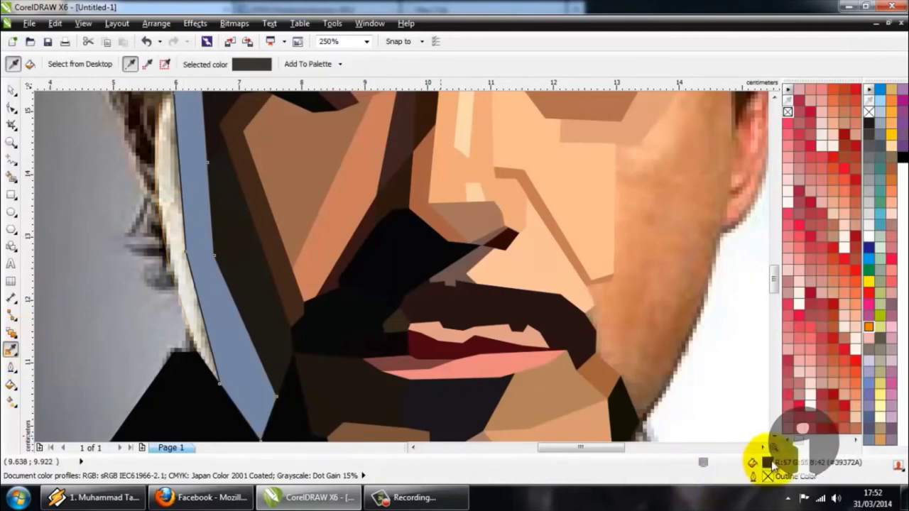
{"action": "left_click", "coordinate": [279, 382]}
{"action": "left_click", "coordinate": [217, 363]}
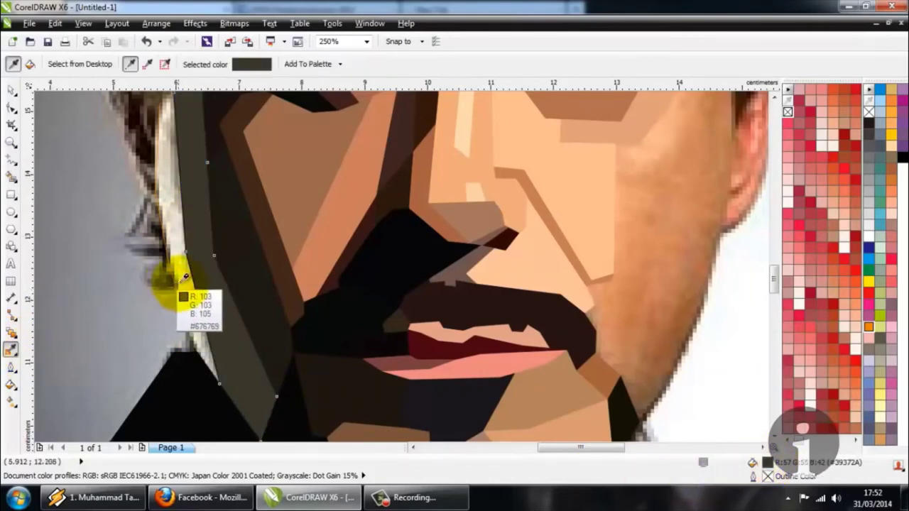
Smart Fill the outer half of the strip beside the shaded cheek and recolor it with the sampled off-white #EEEFEA
{"action": "left_click", "coordinate": [170, 279]}
{"action": "left_click", "coordinate": [19, 182]}
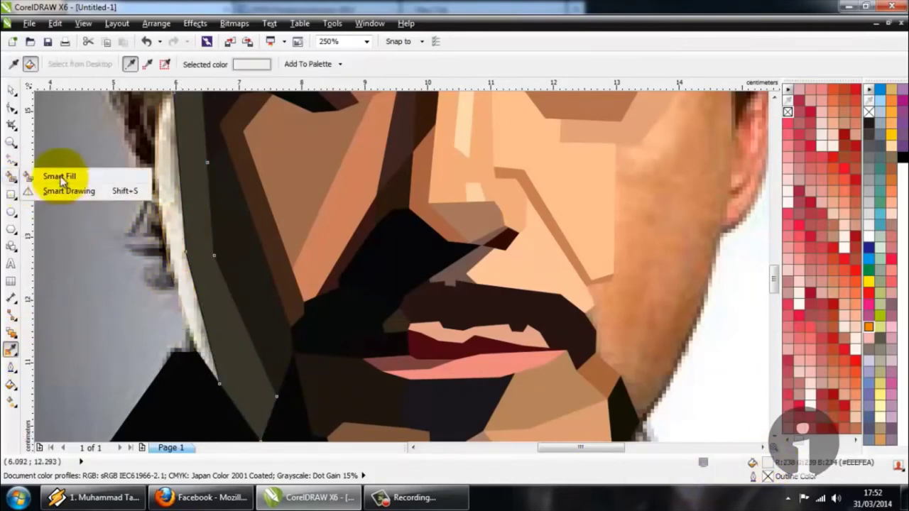
{"action": "left_click", "coordinate": [61, 177]}
{"action": "left_click", "coordinate": [168, 219]}
{"action": "scroll", "coordinate": [167, 219], "scroll_direction": "up", "scroll_amount": 2}
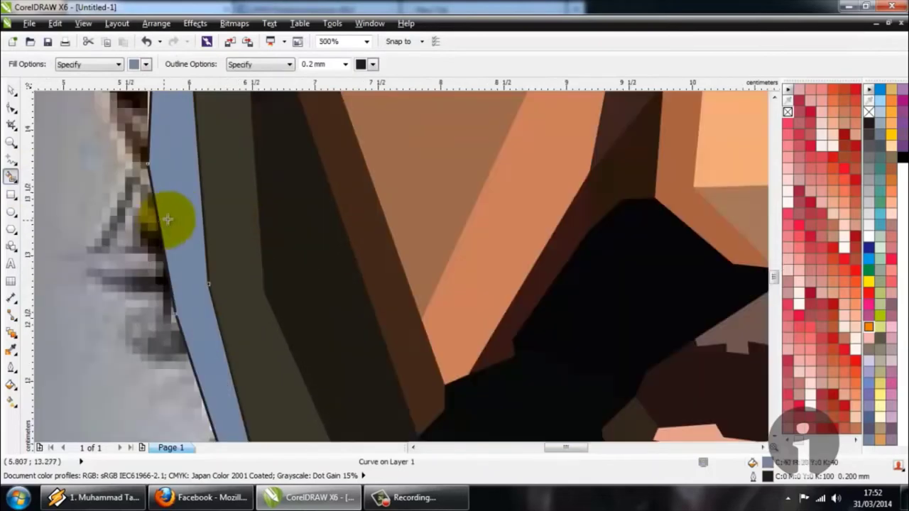
{"action": "left_click", "coordinate": [11, 349]}
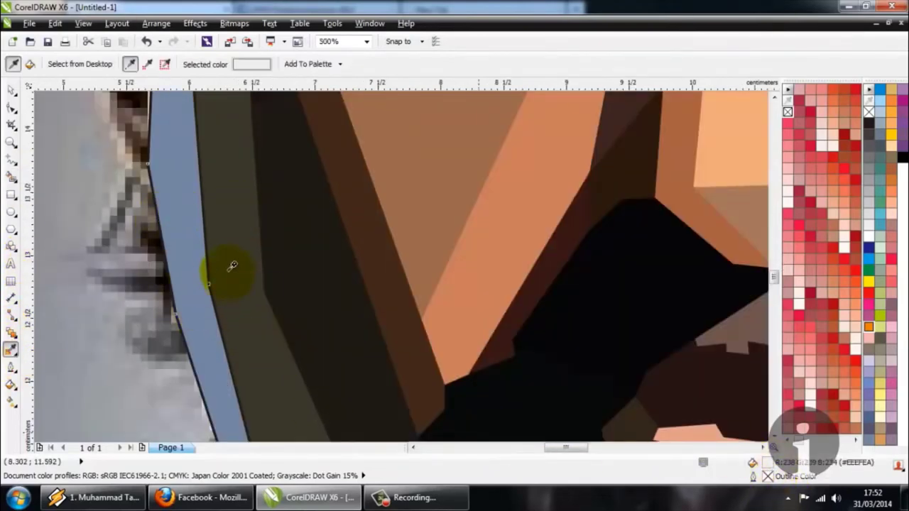
{"action": "scroll", "coordinate": [230, 270], "scroll_direction": "down", "scroll_amount": 6}
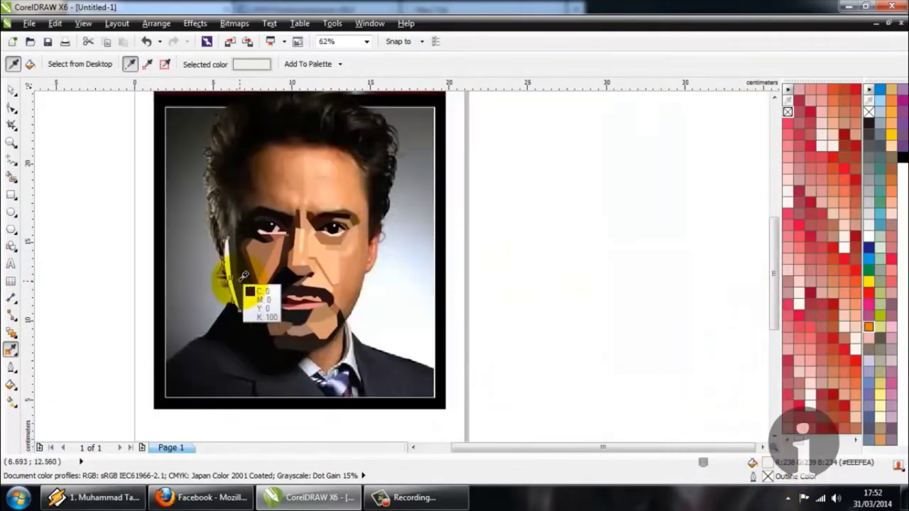
Remove the outlines from all traced shapes, including the two new strip pieces, and deselect them
{"action": "left_click", "coordinate": [10, 90]}
{"action": "left_click_drag", "start_coordinate": [115, 112], "coordinate": [559, 428]}
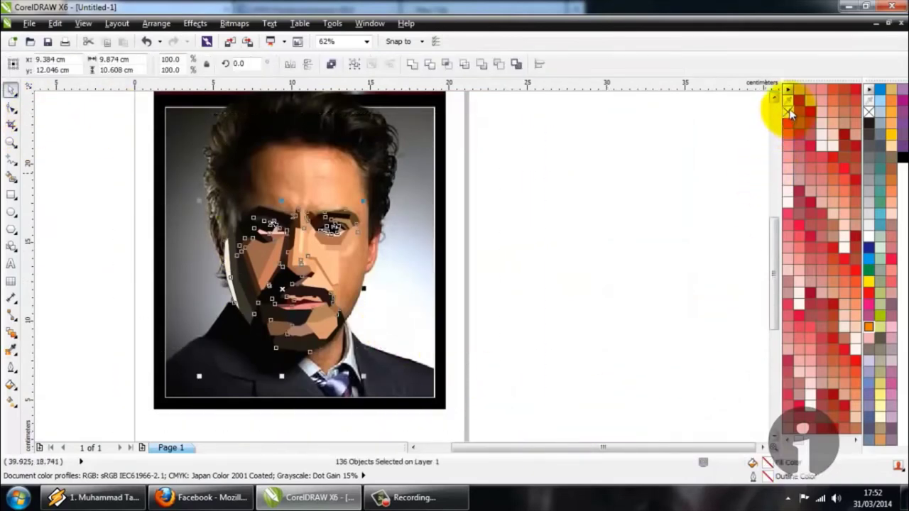
{"action": "left_click", "coordinate": [586, 169]}
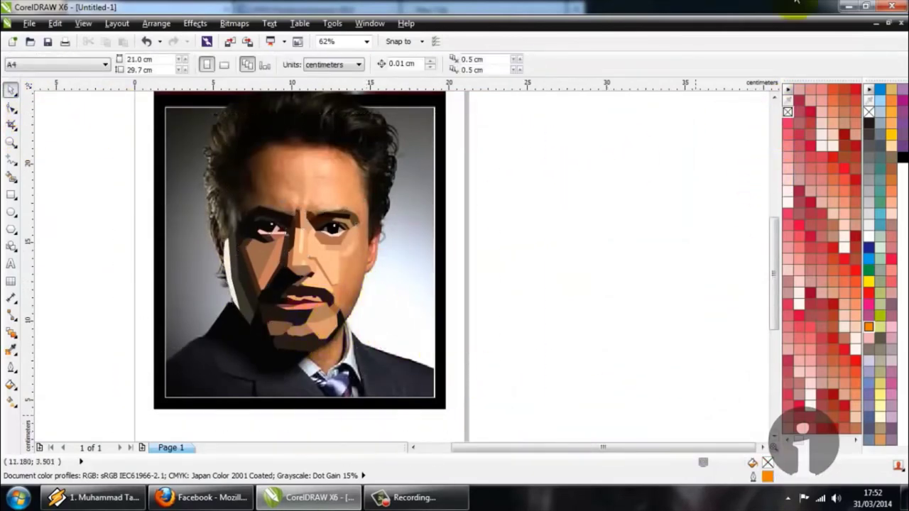
Trace a dividing line about 4.9 cm tall on the lit cheek, from the beard's jaw corner up to beside the eye
{"action": "left_click", "coordinate": [316, 267]}
{"action": "scroll", "coordinate": [305, 238], "scroll_direction": "up", "scroll_amount": 2}
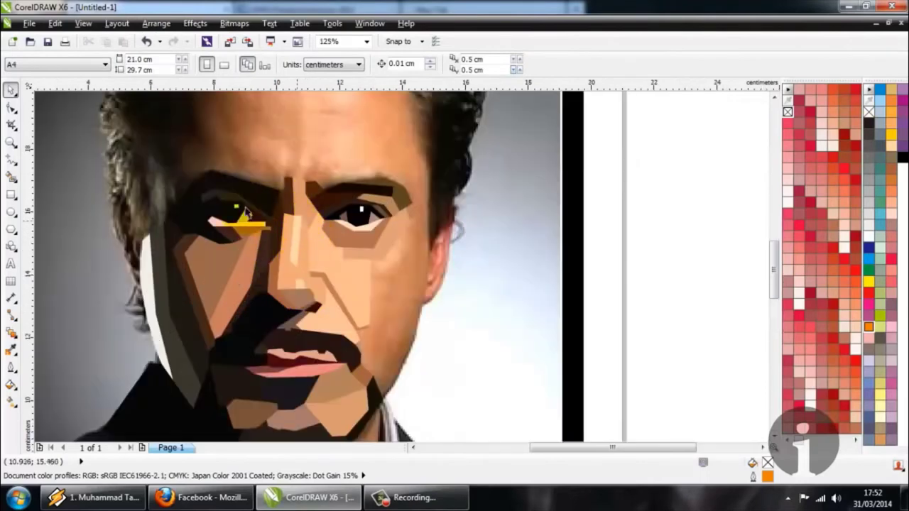
{"action": "scroll", "coordinate": [205, 208], "scroll_direction": "down", "scroll_amount": 2}
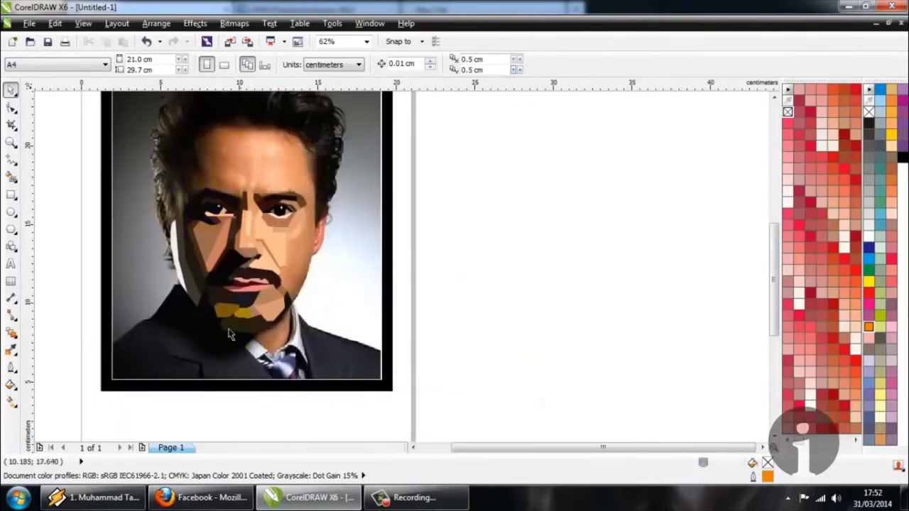
{"action": "scroll", "coordinate": [299, 226], "scroll_direction": "up", "scroll_amount": 2}
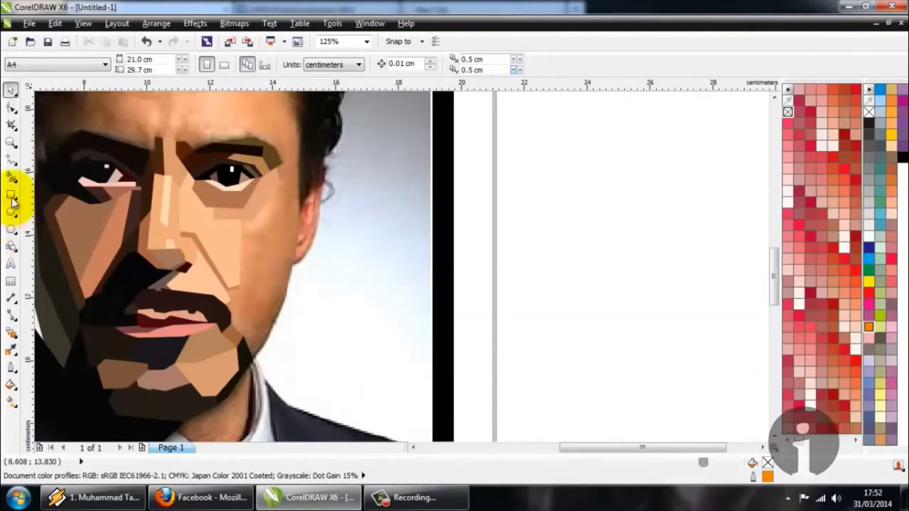
{"action": "left_click", "coordinate": [11, 158]}
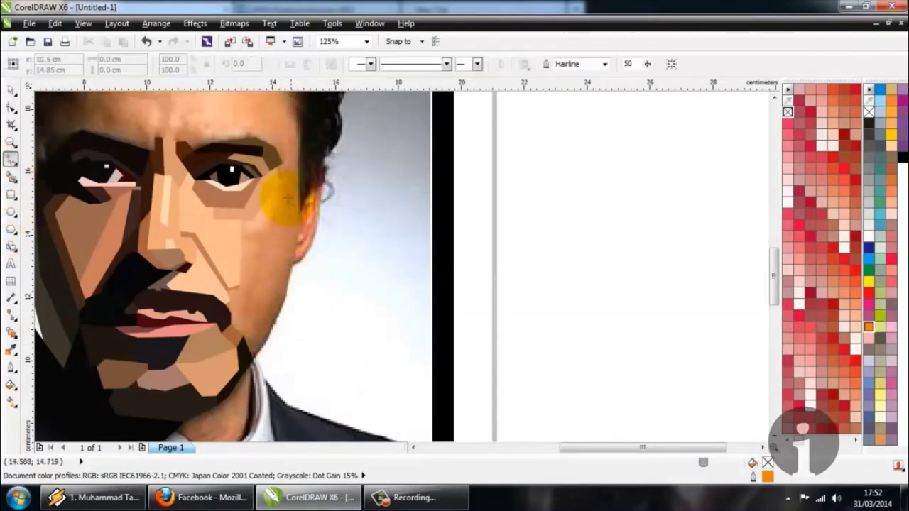
{"action": "scroll", "coordinate": [287, 176], "scroll_direction": "up", "scroll_amount": 2}
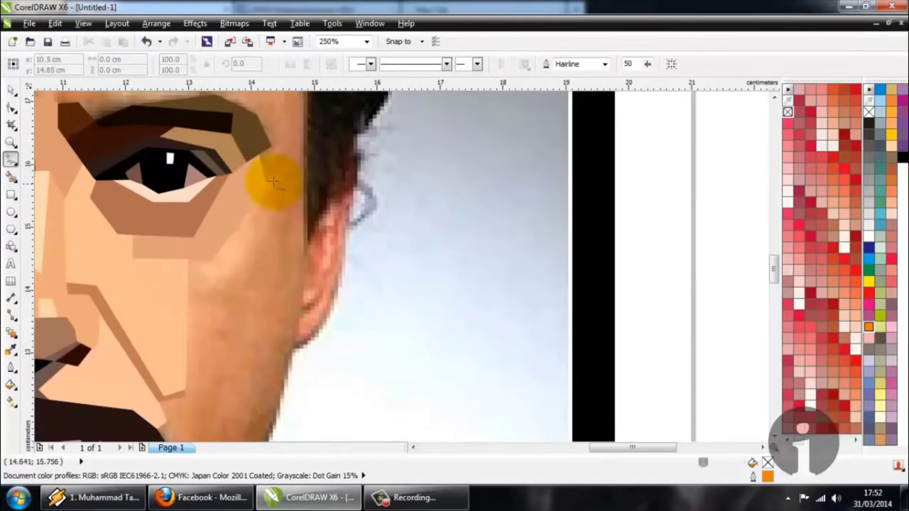
{"action": "scroll", "coordinate": [272, 182], "scroll_direction": "down", "scroll_amount": 2}
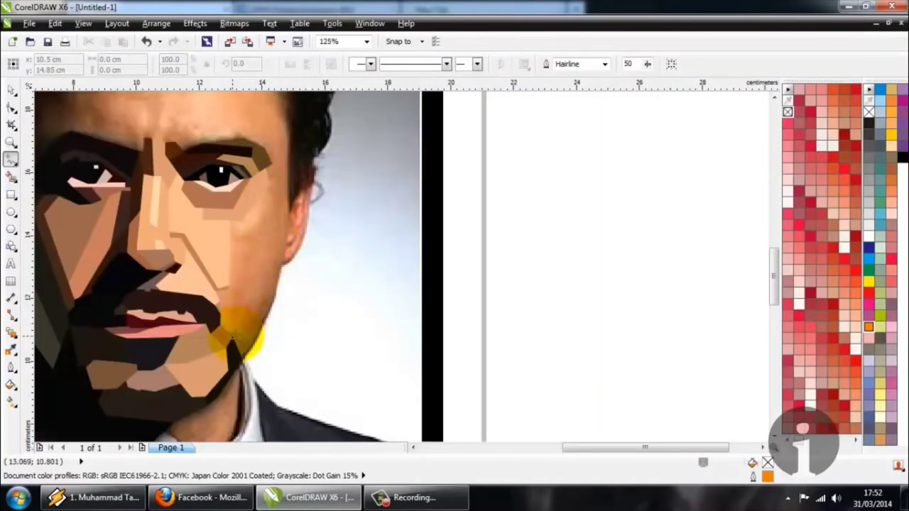
{"action": "left_click", "coordinate": [232, 339]}
{"action": "left_click", "coordinate": [268, 185]}
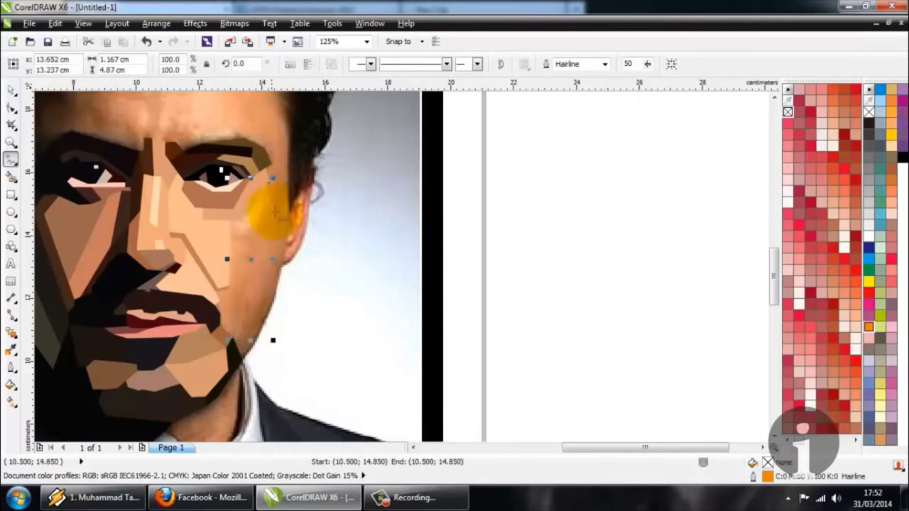
Trace the lit side's outer edge from the brow across to the hairline, past the ear and down the jaw to the beard
{"action": "scroll", "coordinate": [273, 190], "scroll_direction": "up", "scroll_amount": 2}
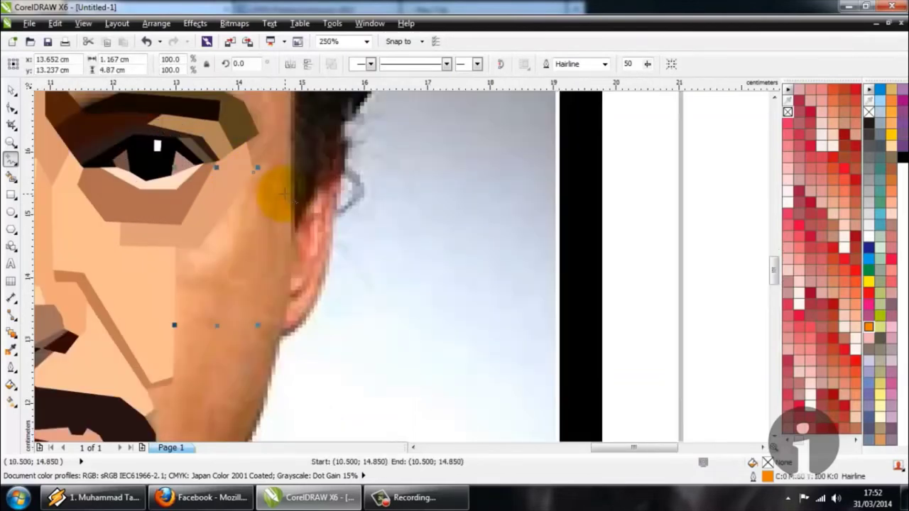
{"action": "left_click", "coordinate": [264, 132]}
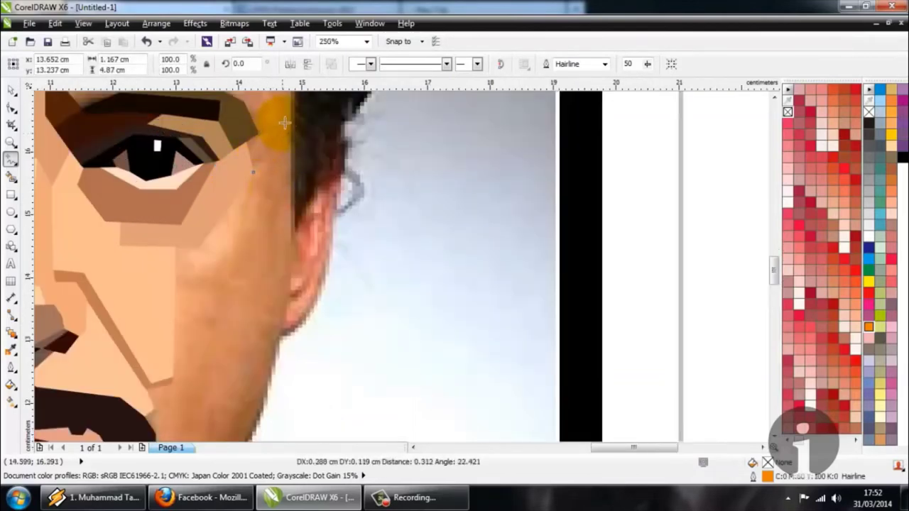
{"action": "left_click", "coordinate": [291, 264]}
{"action": "left_click", "coordinate": [272, 394]}
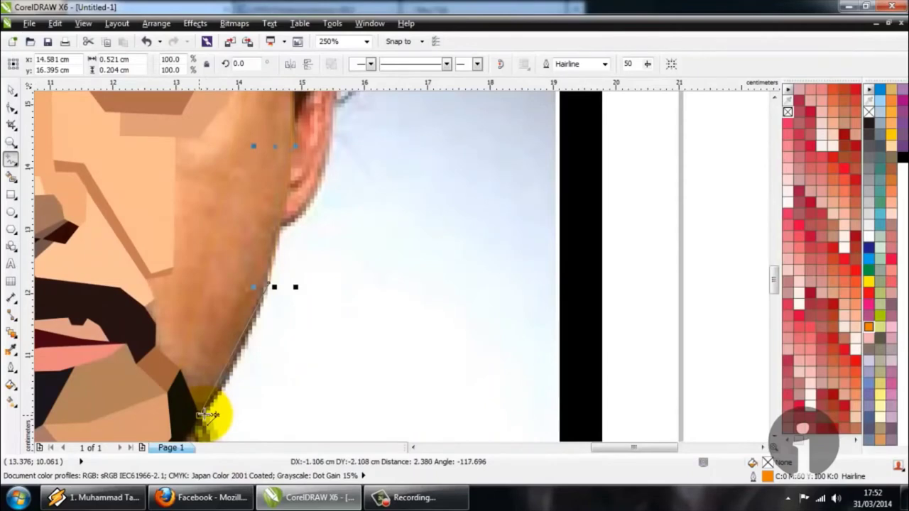
{"action": "scroll", "coordinate": [284, 325], "scroll_direction": "down", "scroll_amount": 2}
{"action": "scroll", "coordinate": [290, 315], "scroll_direction": "up", "scroll_amount": 2}
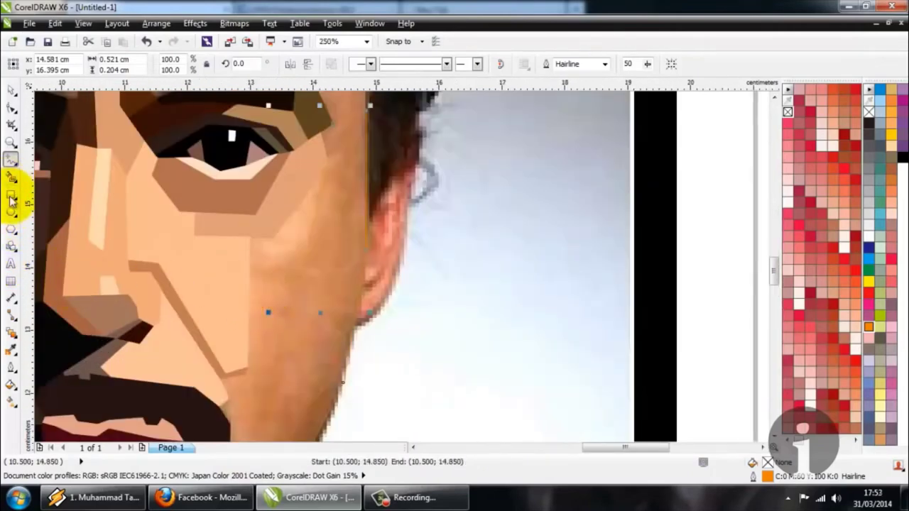
Smart Fill the lit cheek area next to the nose and mouth shapes and recolor it with the sampled orange #E39A65
{"action": "left_click", "coordinate": [10, 349]}
{"action": "scroll", "coordinate": [189, 260], "scroll_direction": "down", "scroll_amount": 2}
{"action": "scroll", "coordinate": [284, 251], "scroll_direction": "up", "scroll_amount": 2}
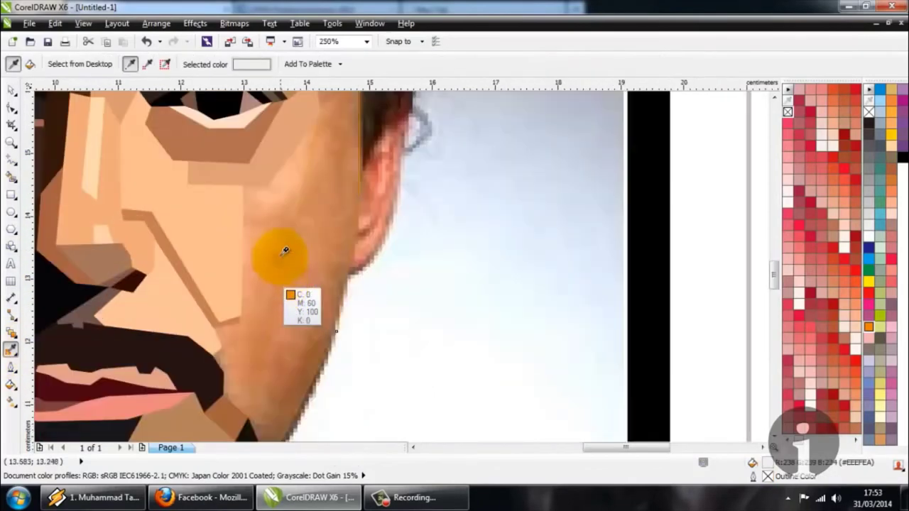
{"action": "left_click", "coordinate": [149, 222]}
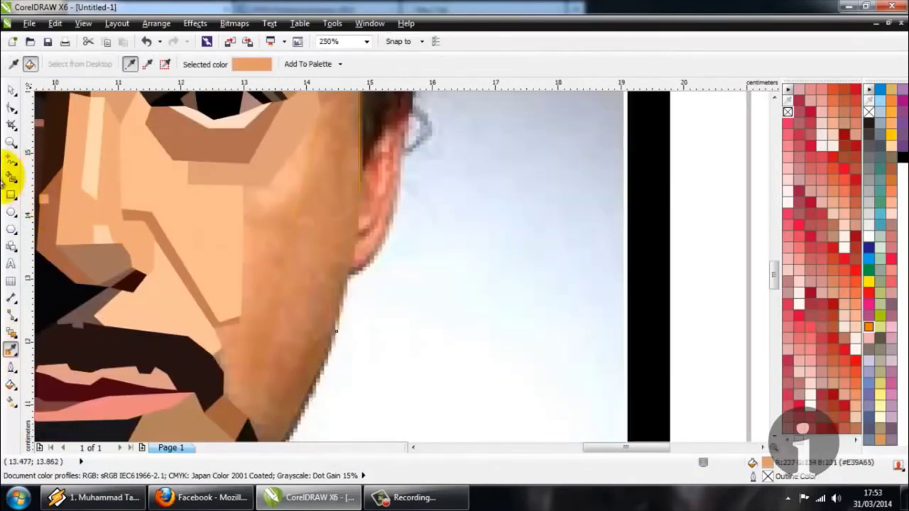
{"action": "left_click", "coordinate": [11, 177]}
{"action": "left_click", "coordinate": [272, 235]}
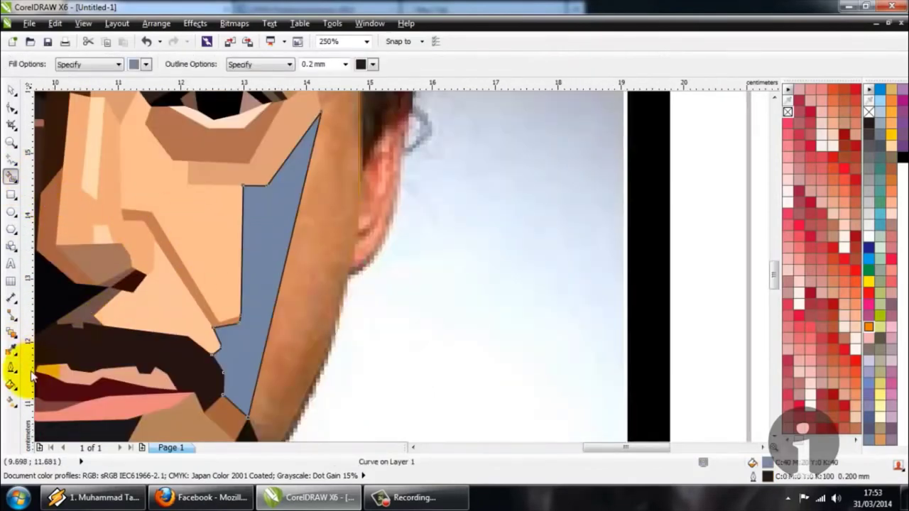
{"action": "left_click", "coordinate": [11, 349]}
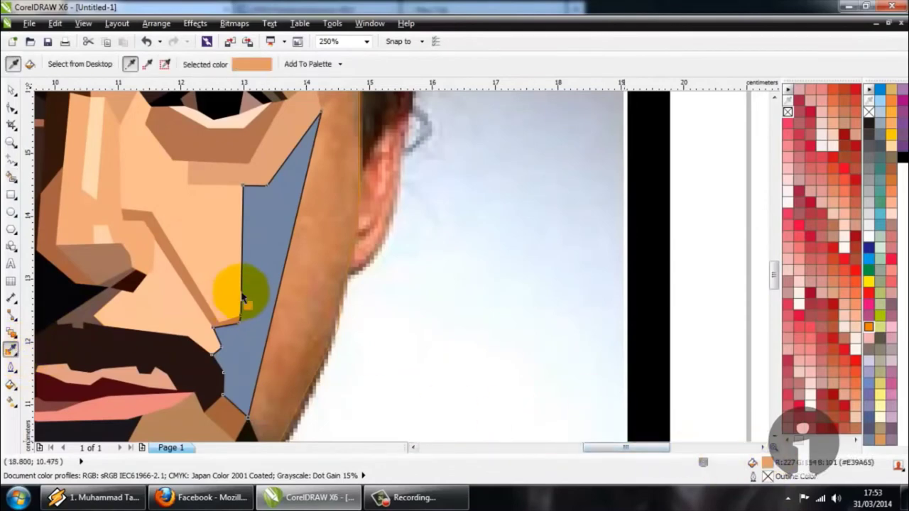
{"action": "left_click", "coordinate": [258, 269], "text": "shift"}
Smart Fill the outer lit cheek area along the ear and jaw and recolor it with the sampled brown-orange #CF8665
{"action": "left_click", "coordinate": [328, 271]}
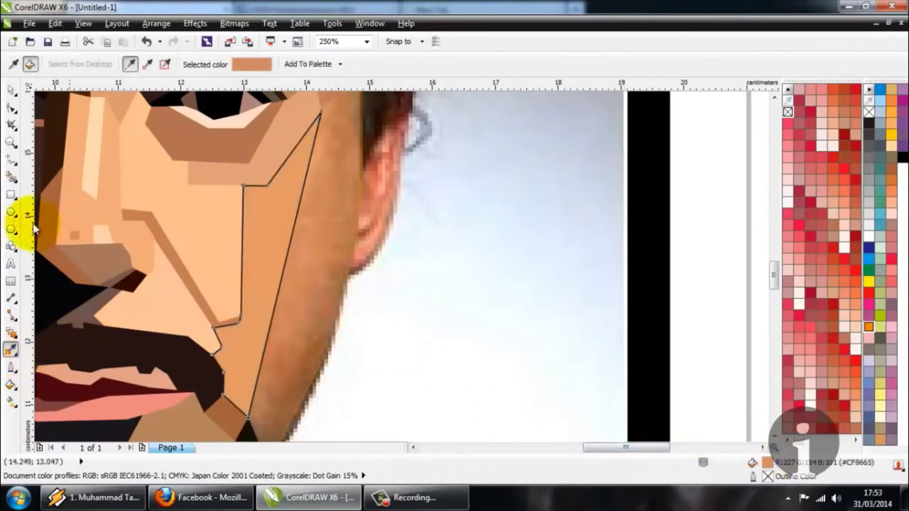
{"action": "left_click", "coordinate": [11, 177]}
{"action": "left_click", "coordinate": [304, 253]}
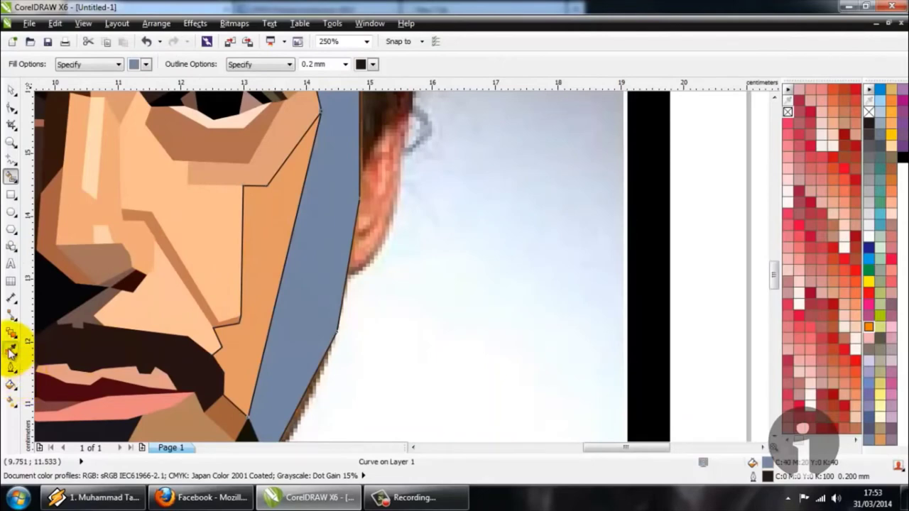
{"action": "left_click", "coordinate": [10, 350]}
{"action": "left_click", "coordinate": [308, 305]}
Move all traced shapes off the photo to the empty area beside the page, remove their outlines and deselect them
{"action": "scroll", "coordinate": [318, 319], "scroll_direction": "down", "scroll_amount": 4}
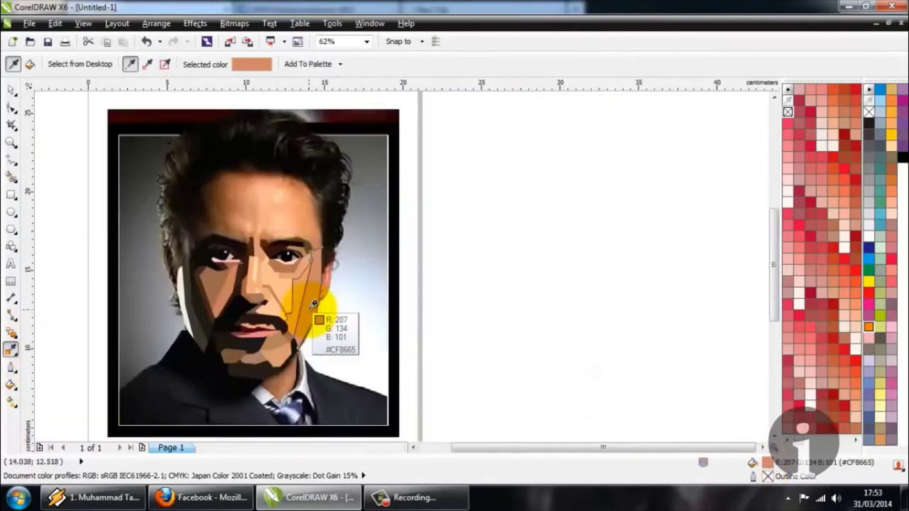
{"action": "left_click", "coordinate": [10, 89]}
{"action": "left_click_drag", "start_coordinate": [89, 105], "coordinate": [438, 391]}
{"action": "left_click_drag", "start_coordinate": [268, 264], "coordinate": [554, 257]}
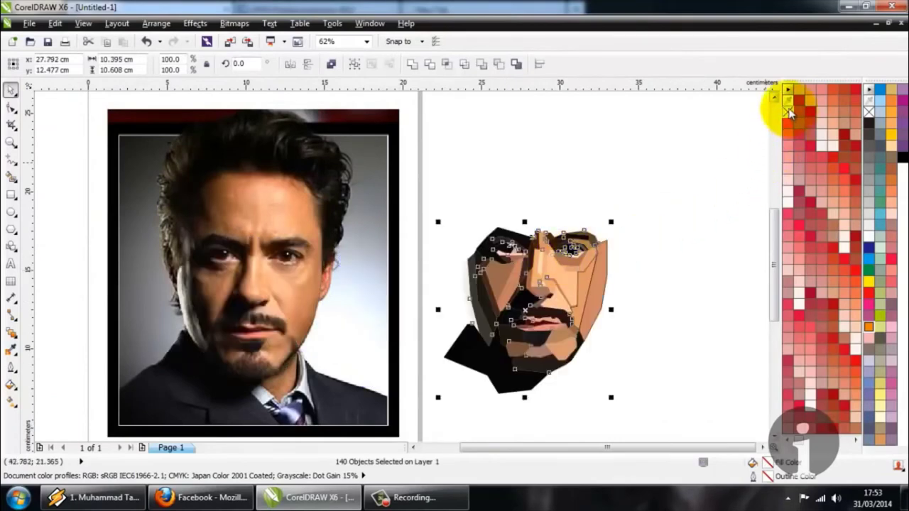
{"action": "left_click", "coordinate": [694, 180]}
{"action": "scroll", "coordinate": [570, 312], "scroll_direction": "up", "scroll_amount": 1}
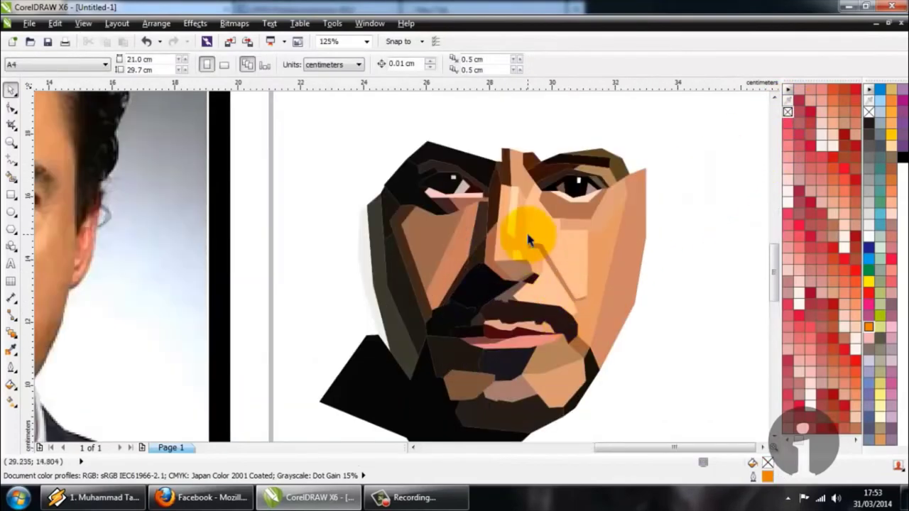
{"action": "scroll", "coordinate": [529, 236], "scroll_direction": "down", "scroll_amount": 1}
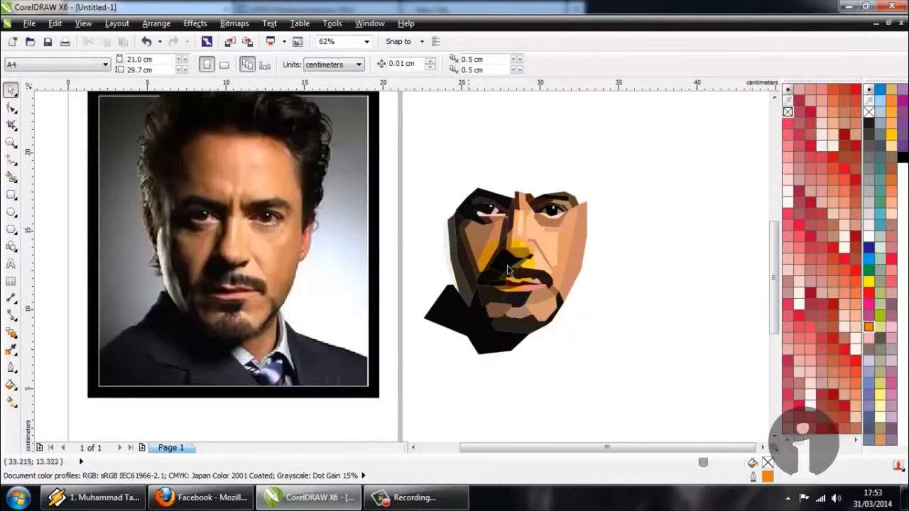
Undo moving the traced shapes off the photo and removing their outlines
{"action": "left_click", "coordinate": [548, 266]}
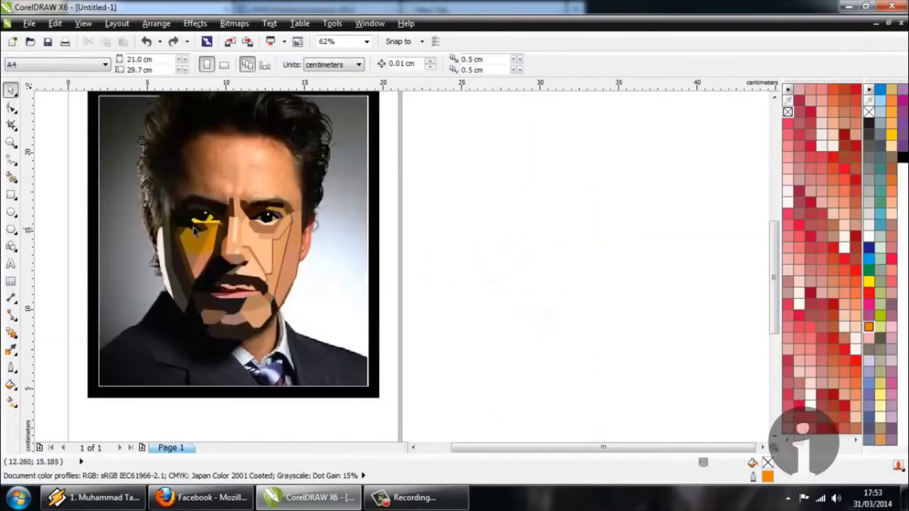
{"action": "scroll", "coordinate": [168, 204], "scroll_direction": "up", "scroll_amount": 2}
{"action": "scroll", "coordinate": [169, 199], "scroll_direction": "down", "scroll_amount": 2}
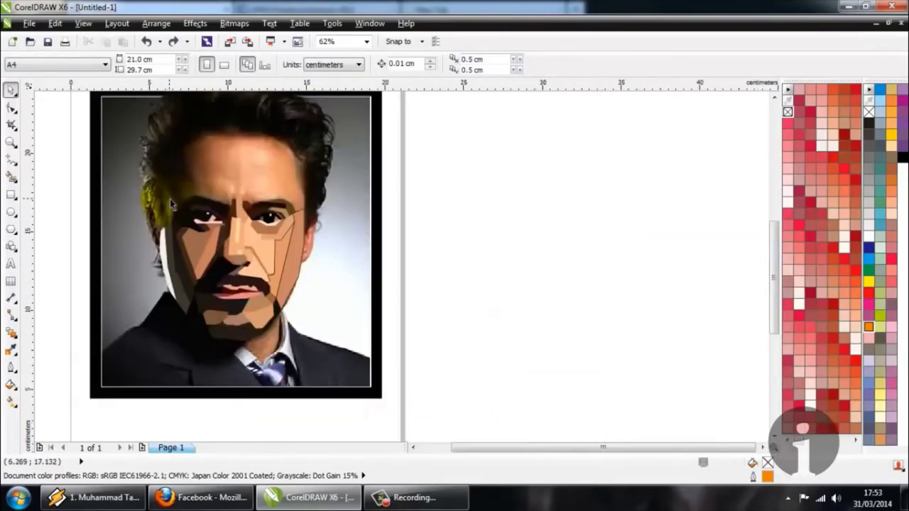
Trace a band above the shaded-side eyebrow, from the brow's peak out to the temple, up, and down to the nose bridge
{"action": "scroll", "coordinate": [170, 199], "scroll_direction": "up", "scroll_amount": 2}
{"action": "left_click", "coordinate": [11, 159]}
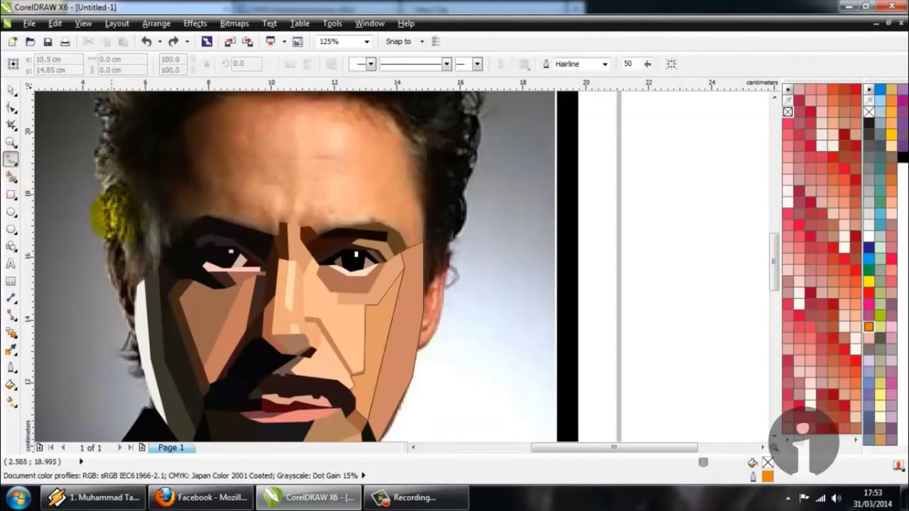
{"action": "scroll", "coordinate": [196, 224], "scroll_direction": "up", "scroll_amount": 2}
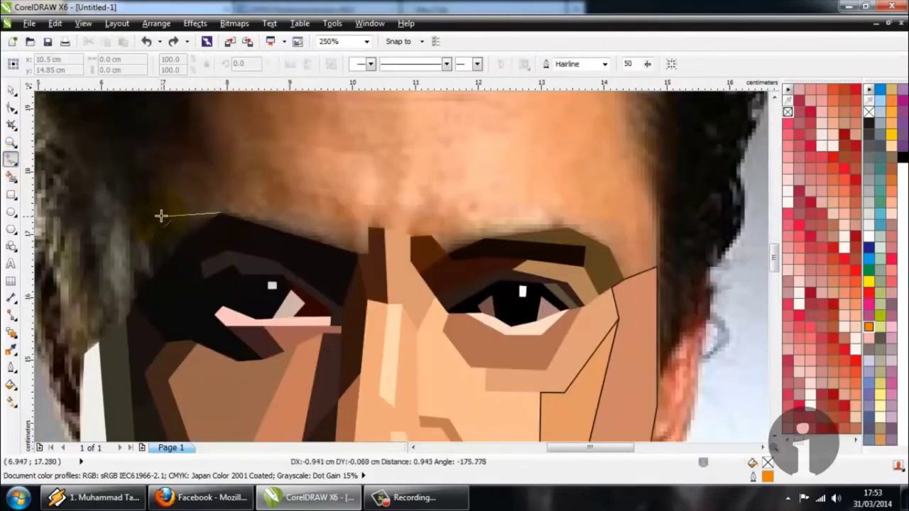
{"action": "left_click_drag", "start_coordinate": [153, 213], "coordinate": [151, 150]}
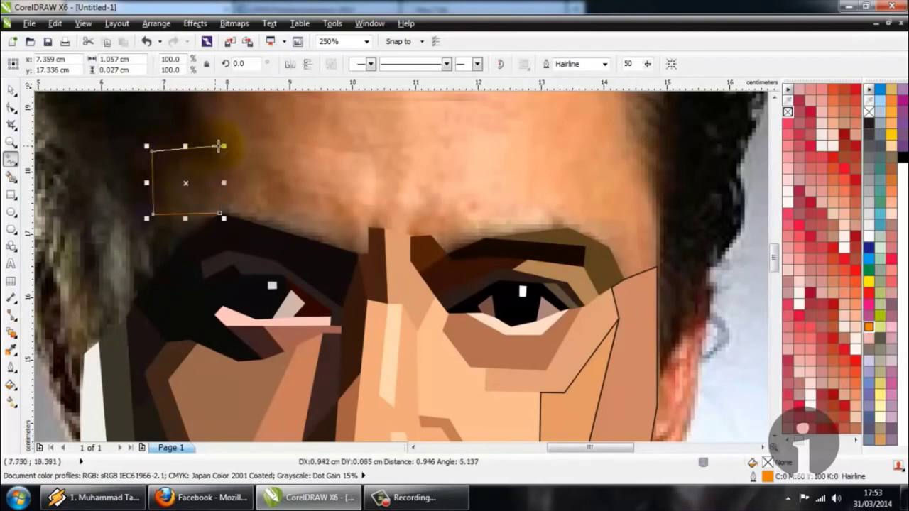
{"action": "left_click_drag", "start_coordinate": [223, 142], "coordinate": [369, 226]}
{"action": "scroll", "coordinate": [369, 226], "scroll_direction": "down", "scroll_amount": 2}
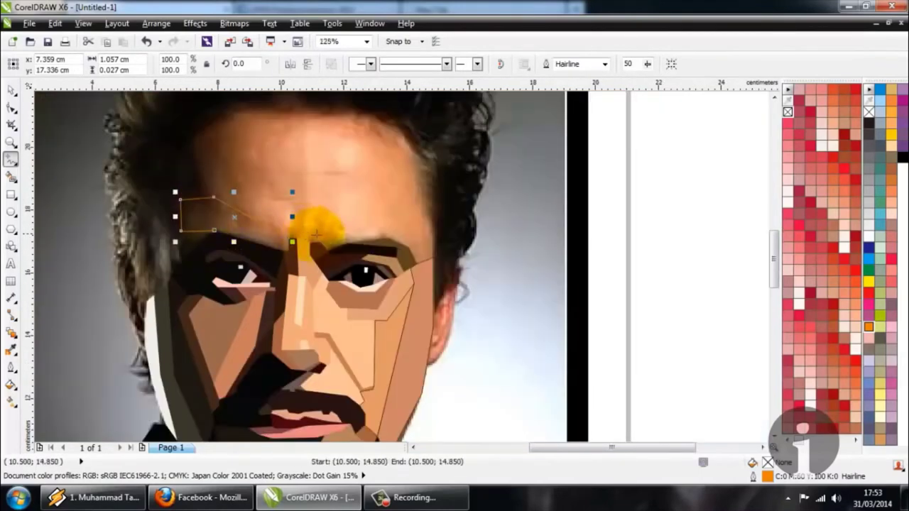
Trace the area between the eyebrows from the shaded-side brow band across the lower forehead to the lit-side eyebrow
{"action": "scroll", "coordinate": [320, 241], "scroll_direction": "up", "scroll_amount": 2}
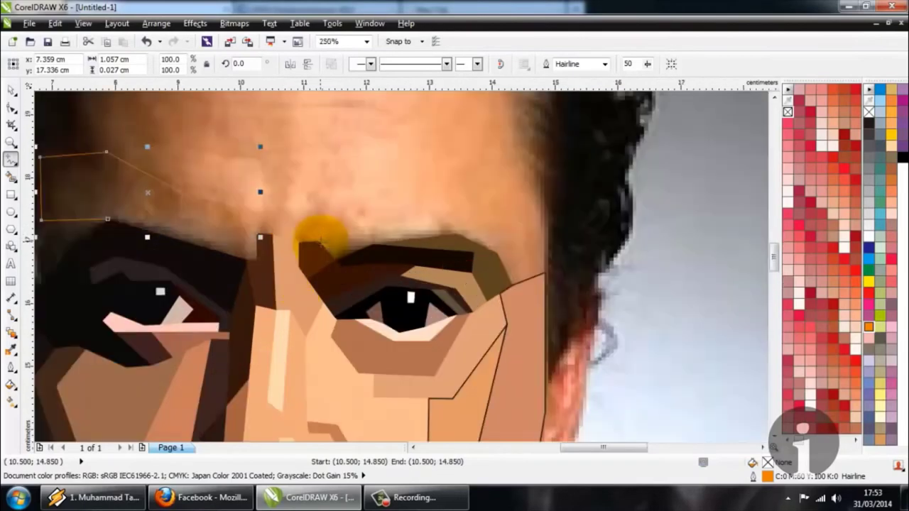
{"action": "left_click", "coordinate": [193, 200]}
{"action": "double_click", "coordinate": [337, 207]}
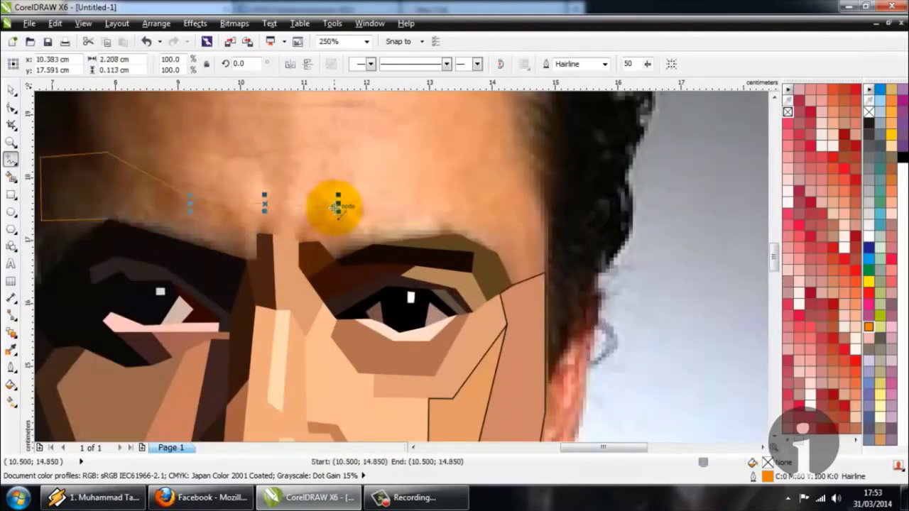
{"action": "left_click_drag", "start_coordinate": [373, 245], "coordinate": [376, 248]}
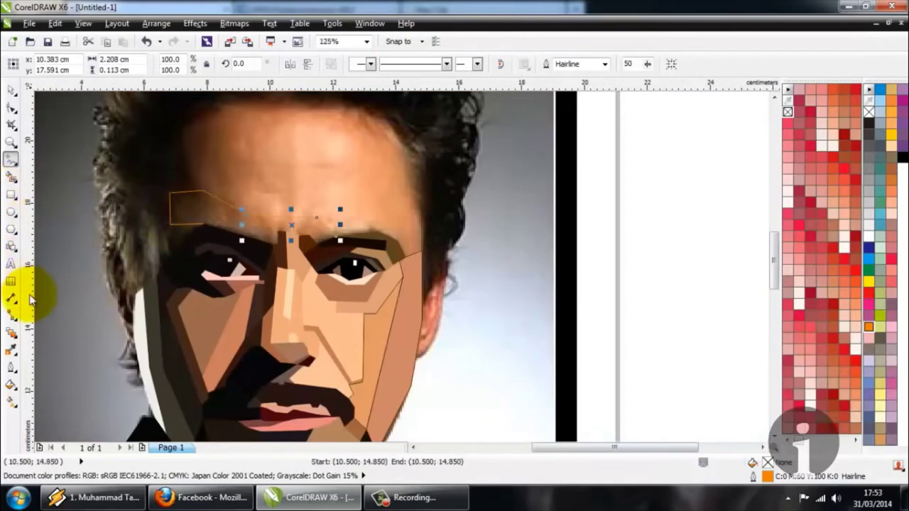
Smart Fill the band above the shaded-side eyebrow and recolor it with the sampled brown #623E28
{"action": "left_click", "coordinate": [11, 348]}
{"action": "scroll", "coordinate": [212, 192], "scroll_direction": "up", "scroll_amount": 2}
{"action": "left_click", "coordinate": [212, 192]}
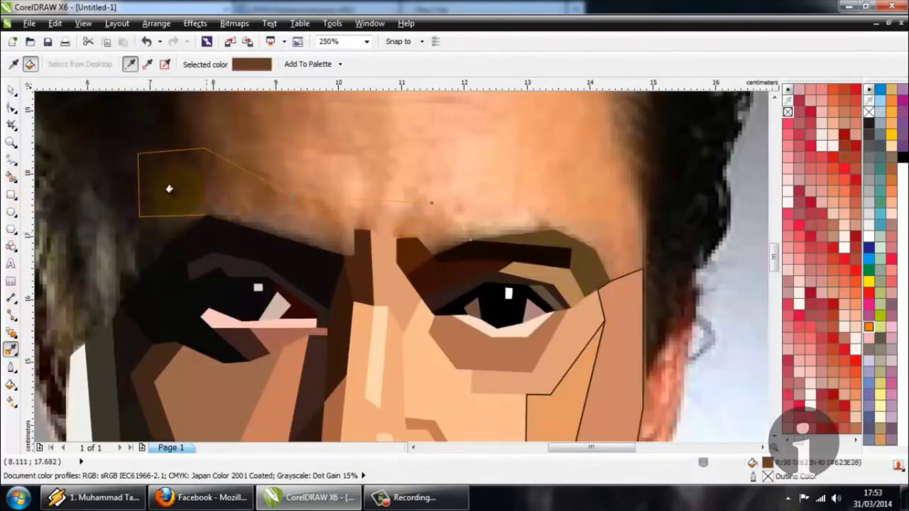
{"action": "left_click", "coordinate": [10, 176]}
{"action": "left_click", "coordinate": [187, 186]}
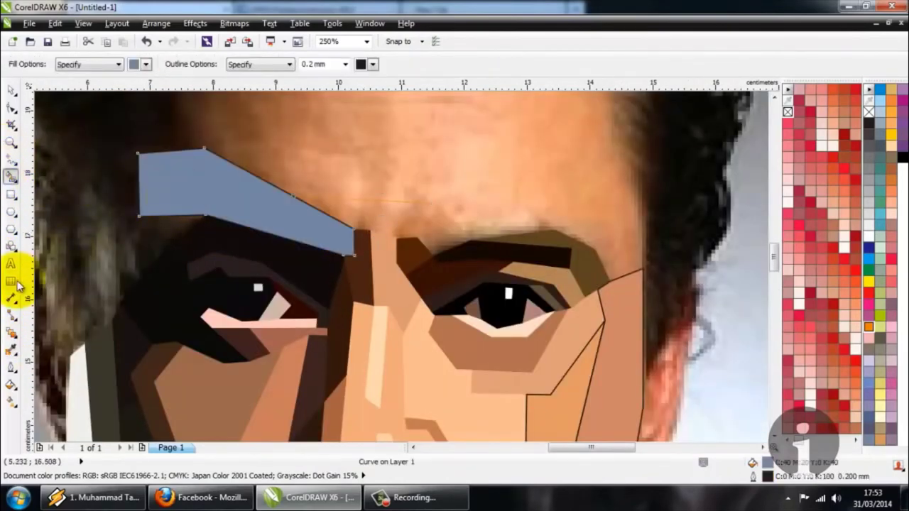
{"action": "left_click", "coordinate": [11, 348]}
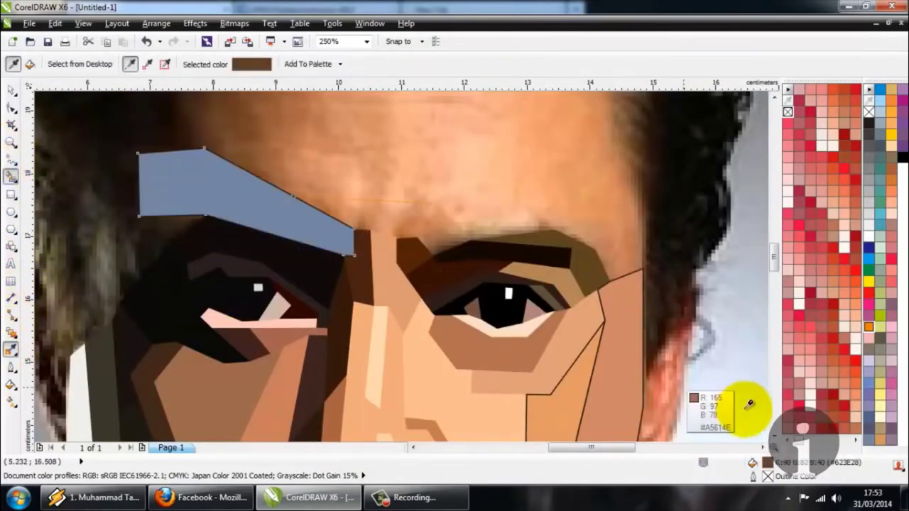
{"action": "left_click", "coordinate": [239, 205]}
Smart Fill the area between the eyebrows and recolor it with the sampled orange-brown #C07443
{"action": "left_click", "coordinate": [404, 220]}
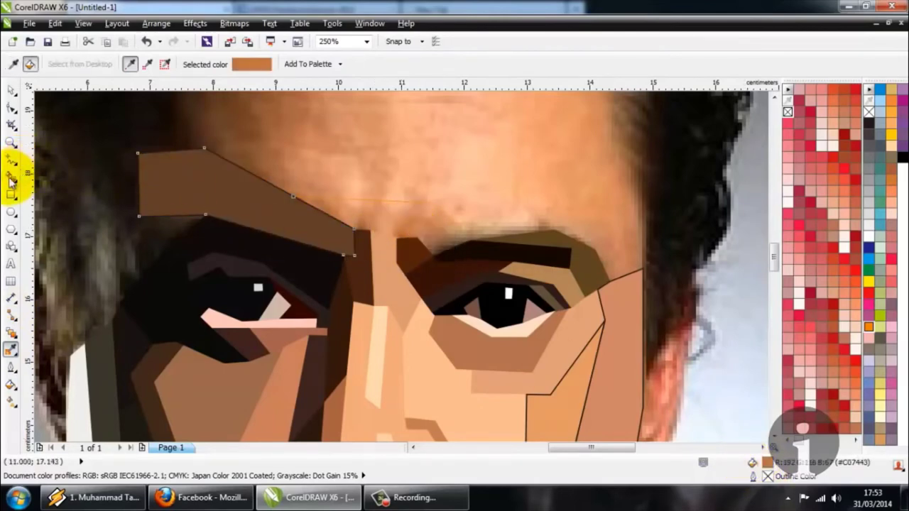
{"action": "left_click", "coordinate": [11, 177]}
{"action": "left_click", "coordinate": [426, 217]}
{"action": "left_click", "coordinate": [11, 348]}
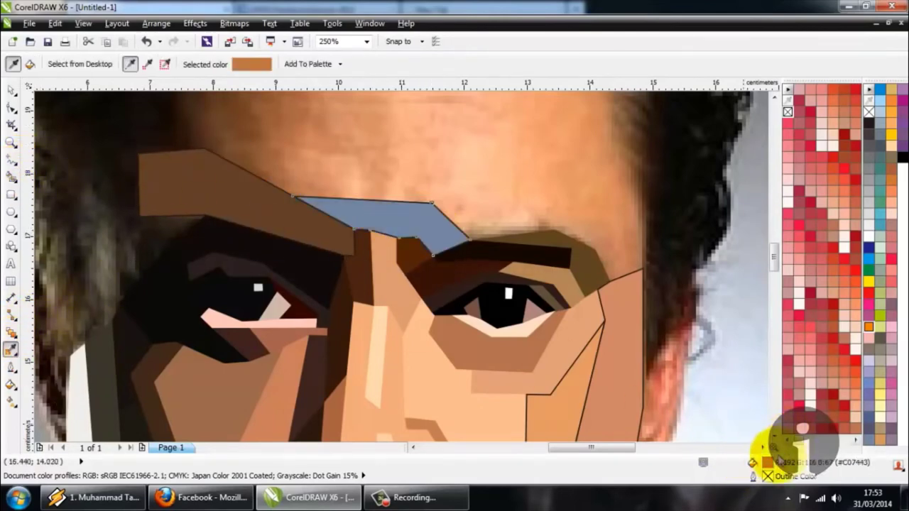
{"action": "left_click", "coordinate": [366, 213]}
Trace the shaded side of the forehead from the brow band up to the hairline and down an angled inner edge to the between-brows shape
{"action": "scroll", "coordinate": [372, 217], "scroll_direction": "down", "scroll_amount": 2}
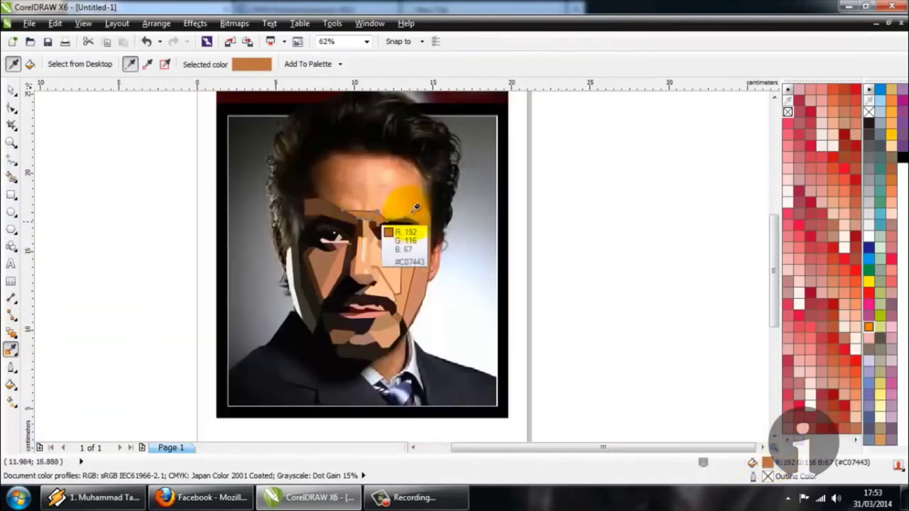
{"action": "scroll", "coordinate": [408, 220], "scroll_direction": "up", "scroll_amount": 1}
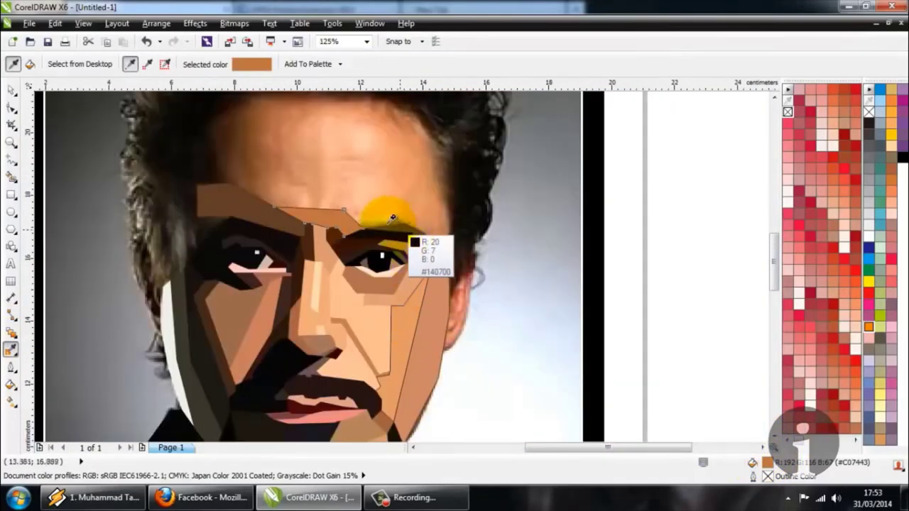
{"action": "scroll", "coordinate": [181, 257], "scroll_direction": "down", "scroll_amount": 1}
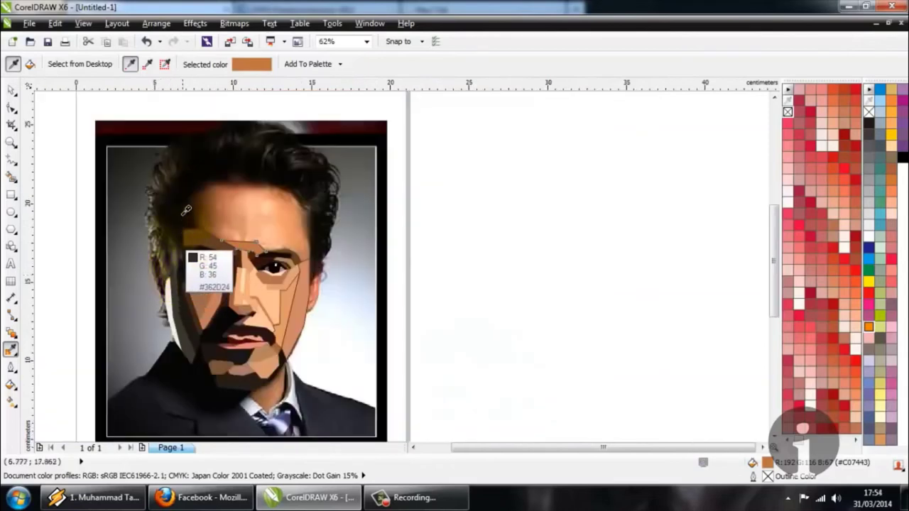
{"action": "scroll", "coordinate": [186, 234], "scroll_direction": "up", "scroll_amount": 1}
{"action": "left_click", "coordinate": [11, 159]}
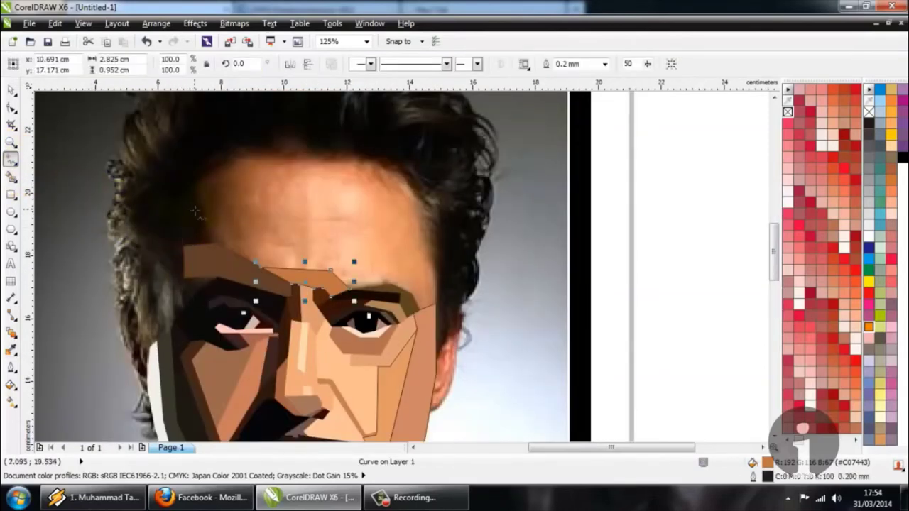
{"action": "scroll", "coordinate": [204, 215], "scroll_direction": "up", "scroll_amount": 1}
{"action": "scroll", "coordinate": [204, 215], "scroll_direction": "down", "scroll_amount": 2}
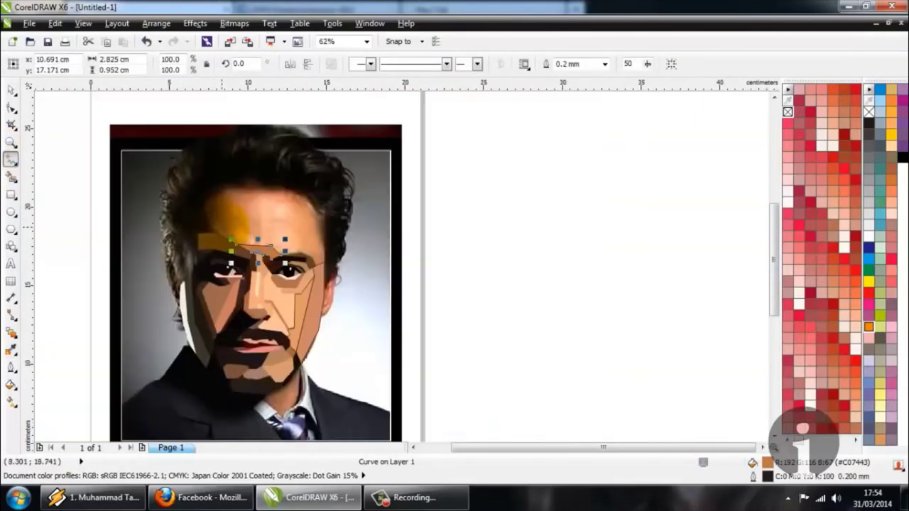
{"action": "scroll", "coordinate": [221, 190], "scroll_direction": "up", "scroll_amount": 1}
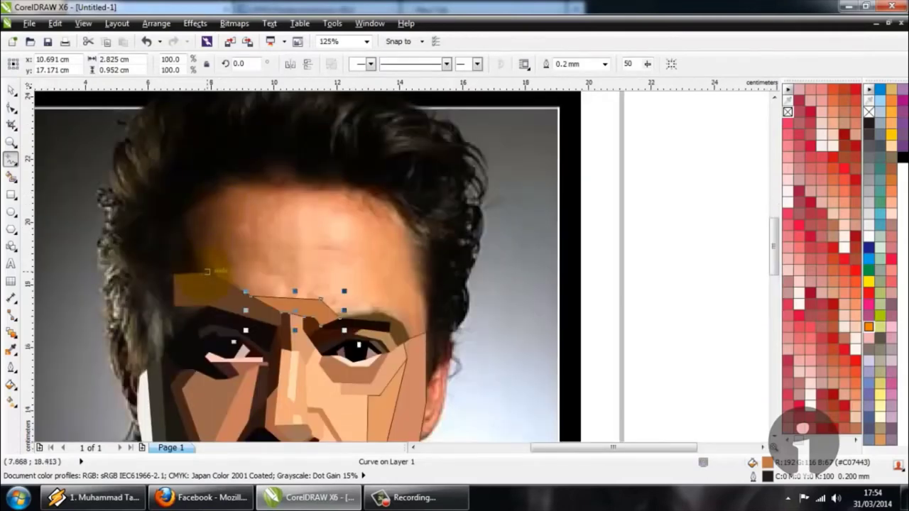
{"action": "left_click", "coordinate": [179, 220]}
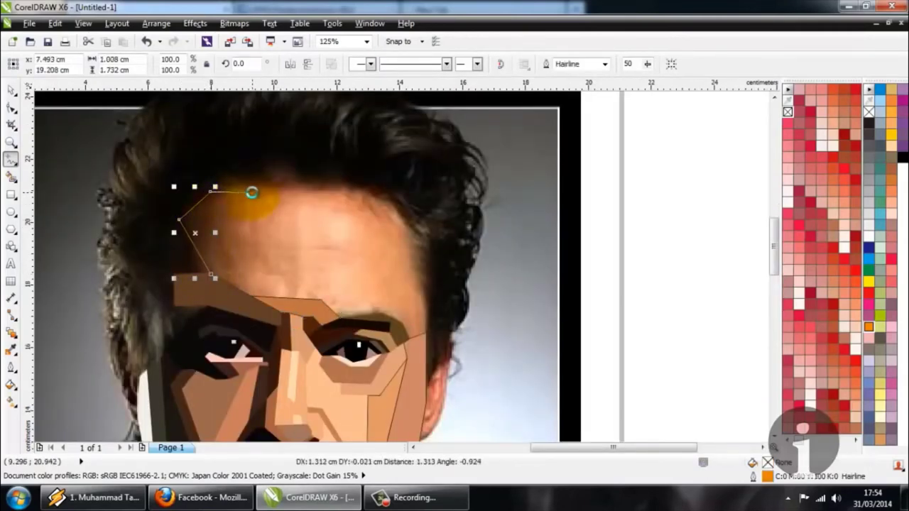
{"action": "left_click", "coordinate": [247, 263]}
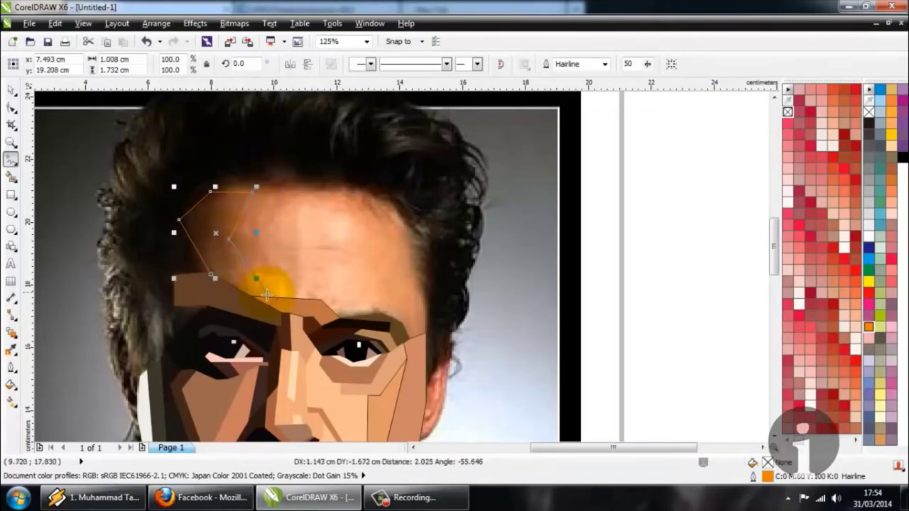
{"action": "scroll", "coordinate": [218, 235], "scroll_direction": "up", "scroll_amount": 1}
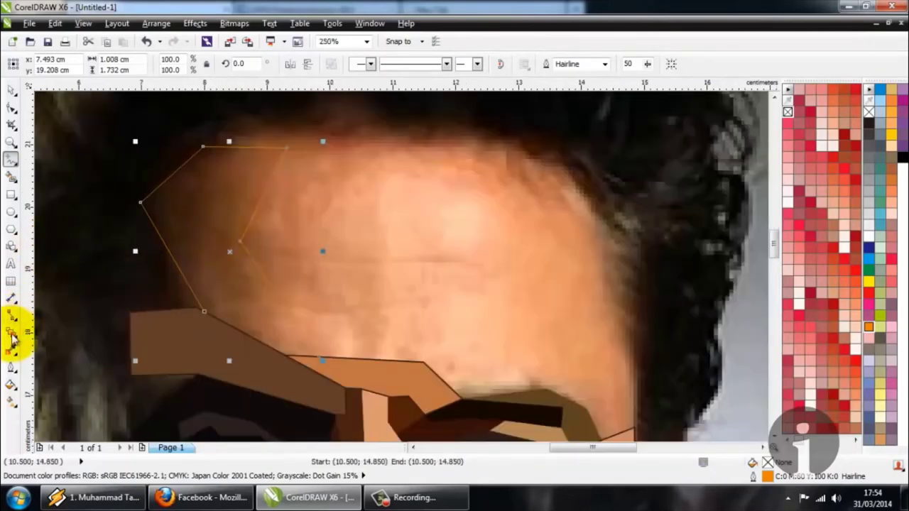
Smart Fill the shaded forehead area and recolor it with the sampled dark brown #633B21
{"action": "left_click", "coordinate": [14, 176]}
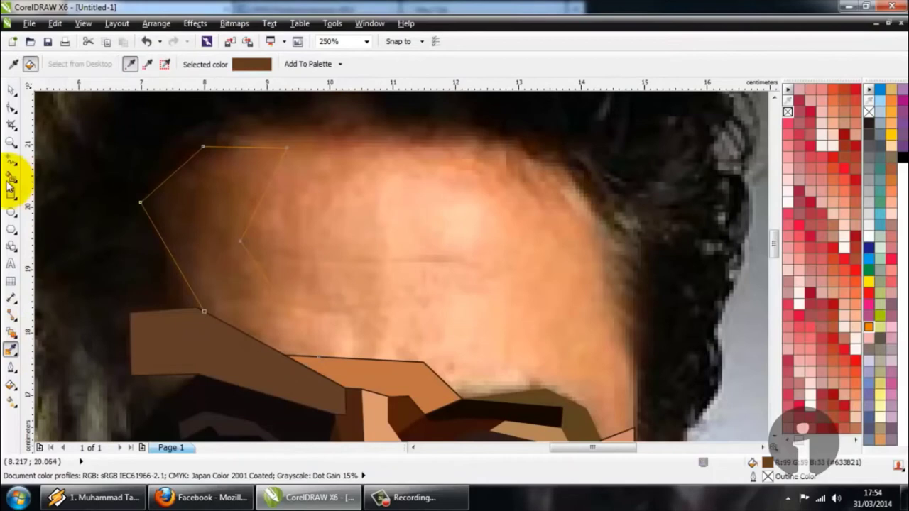
{"action": "left_click", "coordinate": [194, 203]}
{"action": "left_click", "coordinate": [11, 349]}
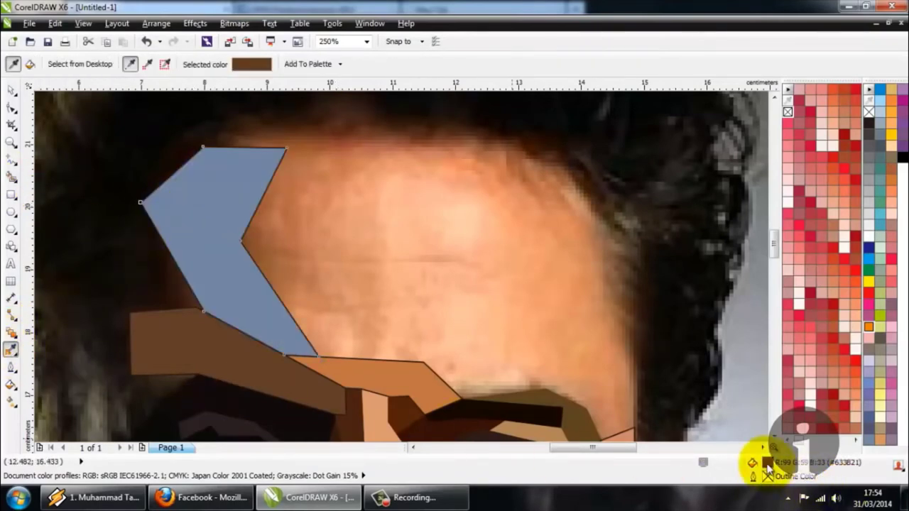
{"action": "left_click", "coordinate": [220, 248]}
Select all traced shapes over the photo, remove their outlines and deselect them
{"action": "scroll", "coordinate": [220, 248], "scroll_direction": "down", "scroll_amount": 2}
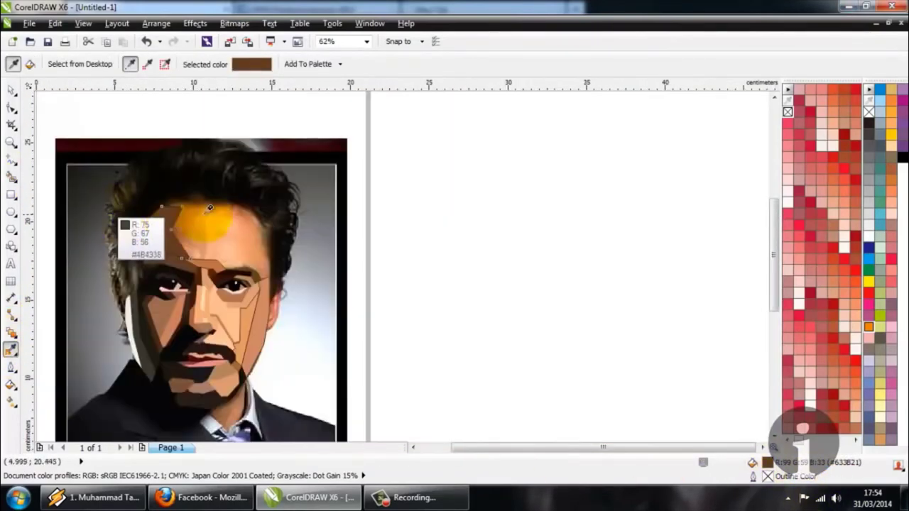
{"action": "left_click", "coordinate": [11, 90]}
{"action": "left_click_drag", "start_coordinate": [77, 116], "coordinate": [365, 432]}
{"action": "left_click", "coordinate": [405, 297]}
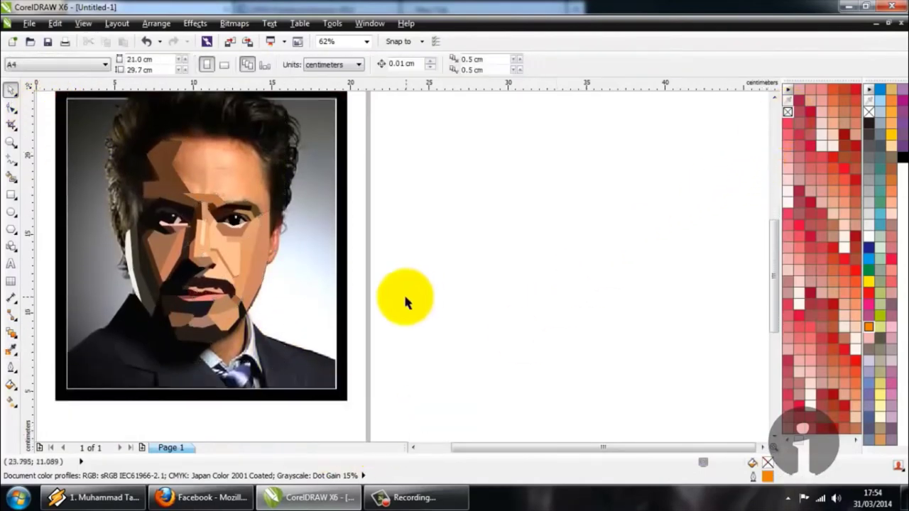
Trace a forehead strip beside the dark brown shape, along the hairline and down an angled edge to the between-brows shape
{"action": "scroll", "coordinate": [404, 297], "scroll_direction": "down", "scroll_amount": 1}
{"action": "scroll", "coordinate": [302, 235], "scroll_direction": "up", "scroll_amount": 2}
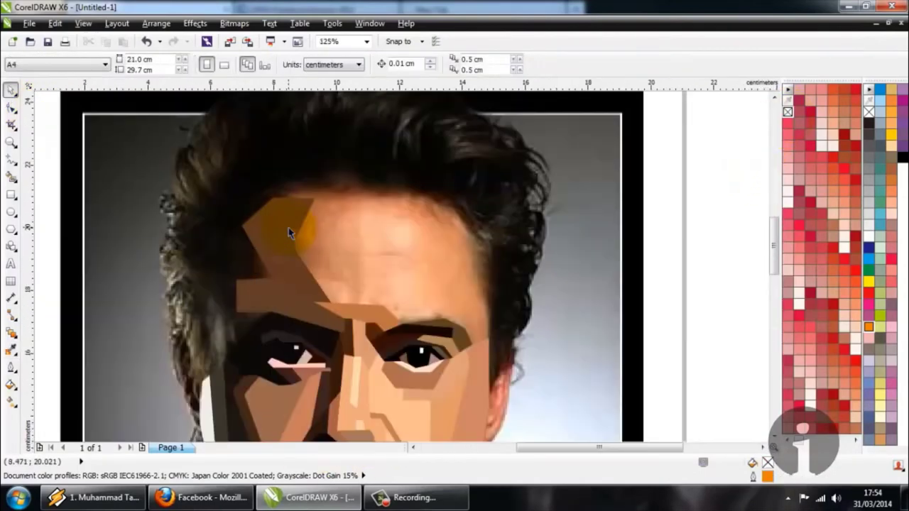
{"action": "left_click", "coordinate": [12, 159]}
{"action": "scroll", "coordinate": [205, 173], "scroll_direction": "down", "scroll_amount": 1}
{"action": "scroll", "coordinate": [211, 208], "scroll_direction": "up", "scroll_amount": 1}
{"action": "left_click", "coordinate": [154, 193]}
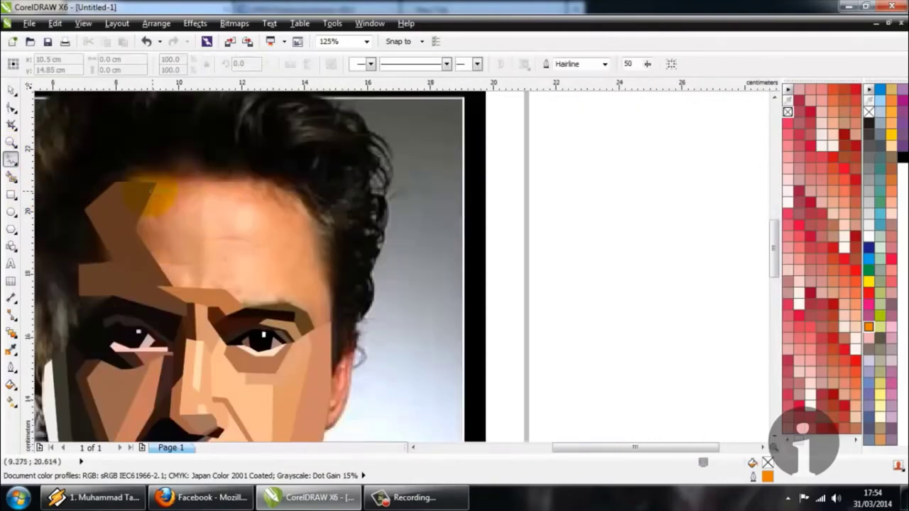
{"action": "scroll", "coordinate": [156, 188], "scroll_direction": "up", "scroll_amount": 1}
{"action": "scroll", "coordinate": [156, 188], "scroll_direction": "down", "scroll_amount": 1}
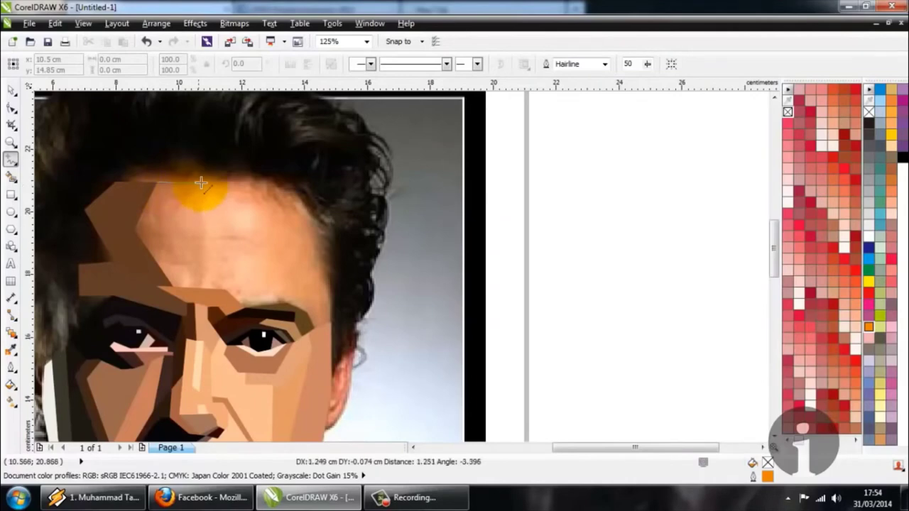
{"action": "left_click", "coordinate": [186, 213]}
{"action": "double_click", "coordinate": [184, 216]}
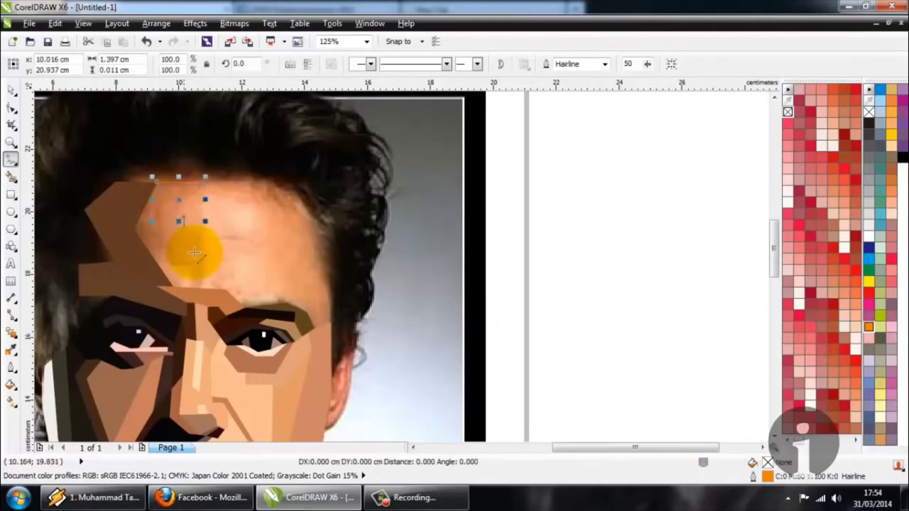
{"action": "left_click", "coordinate": [205, 288]}
{"action": "scroll", "coordinate": [215, 204], "scroll_direction": "up", "scroll_amount": 1}
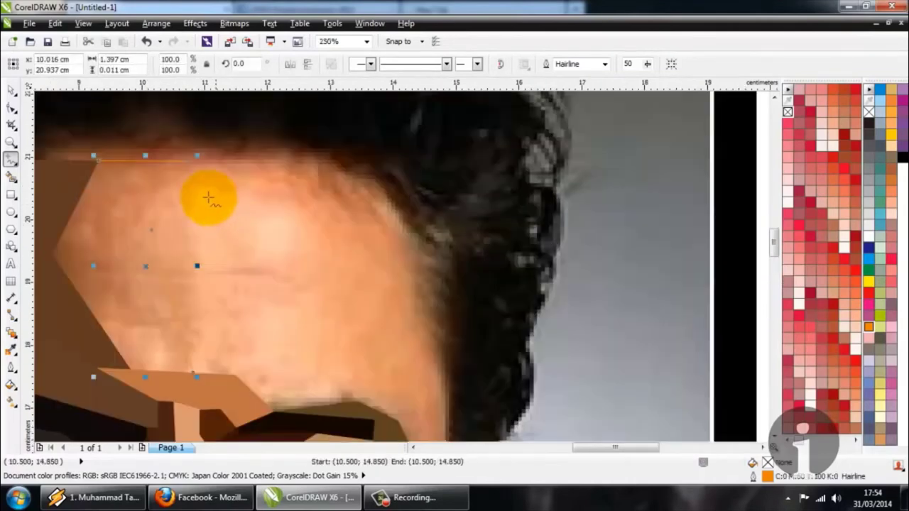
{"action": "scroll", "coordinate": [196, 197], "scroll_direction": "down", "scroll_amount": 1}
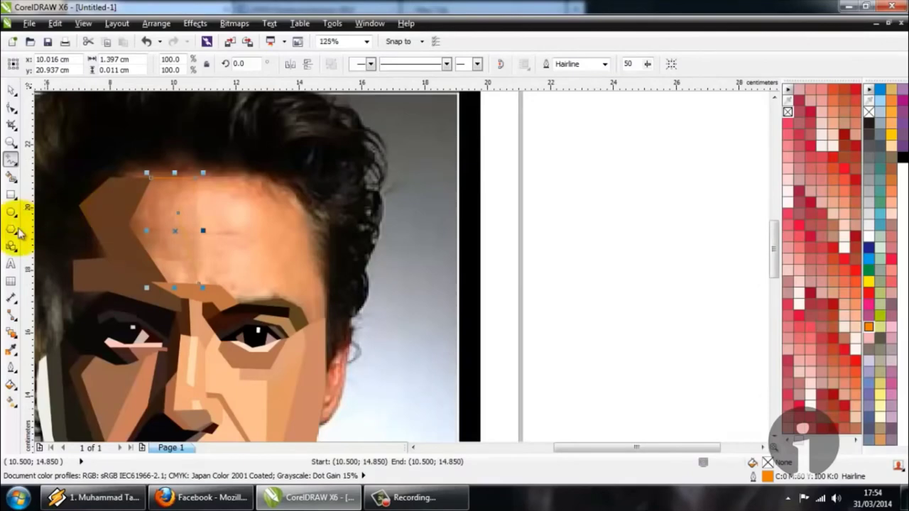
Smart Fill the forehead strip beside the dark brown shape and recolor it with the sampled skin tone #D6916A
{"action": "left_click", "coordinate": [12, 331]}
{"action": "scroll", "coordinate": [153, 234], "scroll_direction": "up", "scroll_amount": 1}
{"action": "left_click", "coordinate": [189, 215]}
{"action": "left_click", "coordinate": [12, 176]}
{"action": "left_click", "coordinate": [151, 183]}
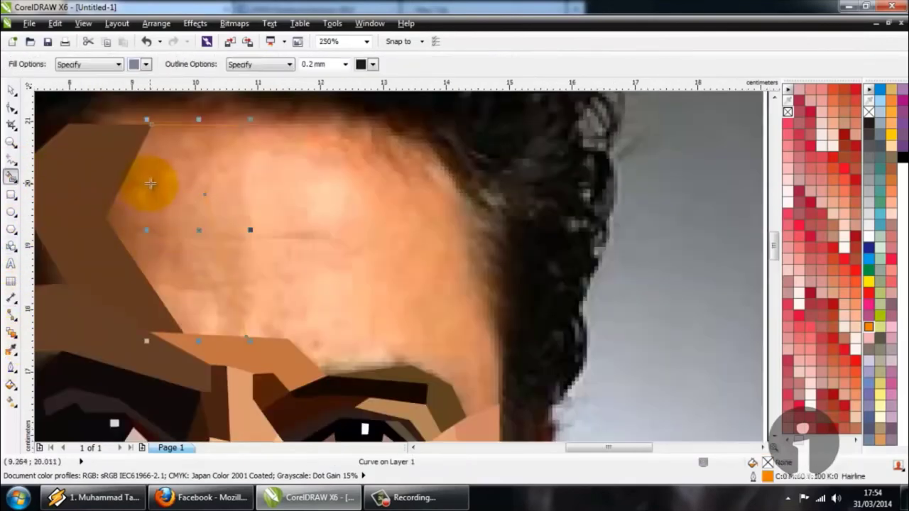
{"action": "left_click", "coordinate": [10, 318]}
{"action": "left_click", "coordinate": [12, 351]}
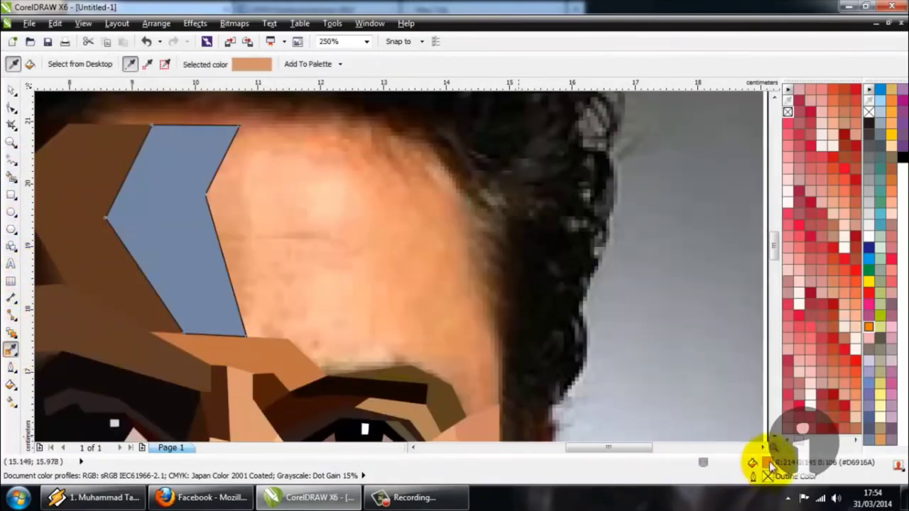
{"action": "left_click", "coordinate": [147, 243]}
Trace a thin horizontal forehead crease about 1.9 cm long, starting from the inner edge of the newly filled strip
{"action": "scroll", "coordinate": [83, 210], "scroll_direction": "down", "scroll_amount": 1}
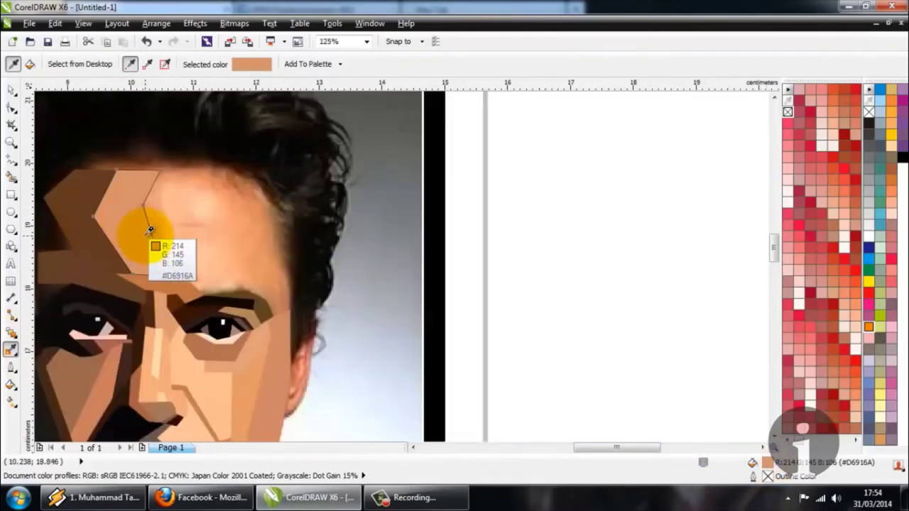
{"action": "scroll", "coordinate": [146, 235], "scroll_direction": "up", "scroll_amount": 1}
{"action": "left_click", "coordinate": [11, 161]}
{"action": "scroll", "coordinate": [126, 187], "scroll_direction": "down", "scroll_amount": 1}
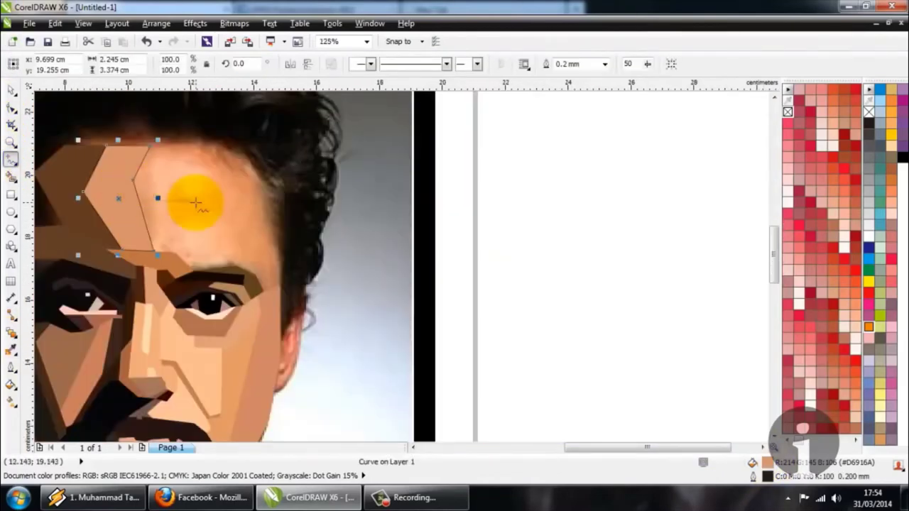
{"action": "scroll", "coordinate": [196, 203], "scroll_direction": "up", "scroll_amount": 1}
{"action": "left_click_drag", "start_coordinate": [140, 190], "coordinate": [257, 193]}
{"action": "left_click", "coordinate": [142, 199]}
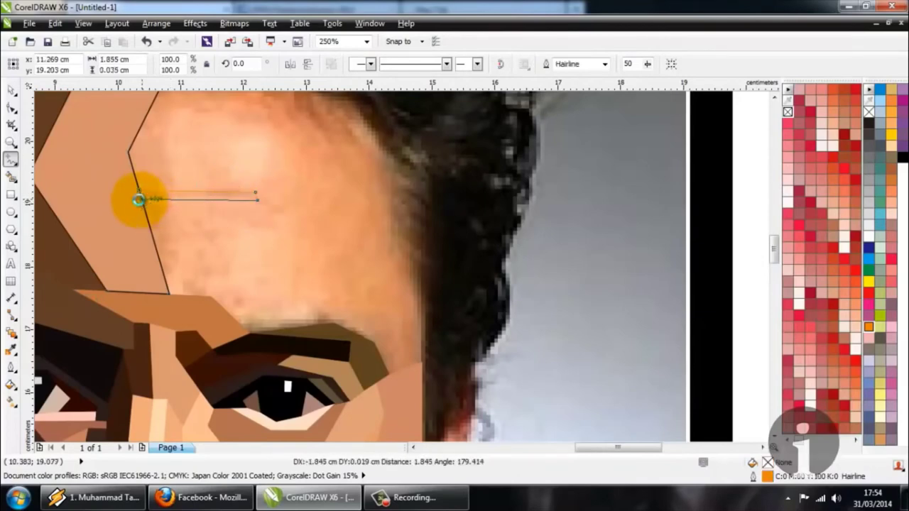
{"action": "left_click", "coordinate": [139, 199]}
Smart Fill the thin forehead crease and recolor it with the sampled skin tone #D48D63
{"action": "scroll", "coordinate": [198, 203], "scroll_direction": "up", "scroll_amount": 2}
{"action": "left_click", "coordinate": [11, 349]}
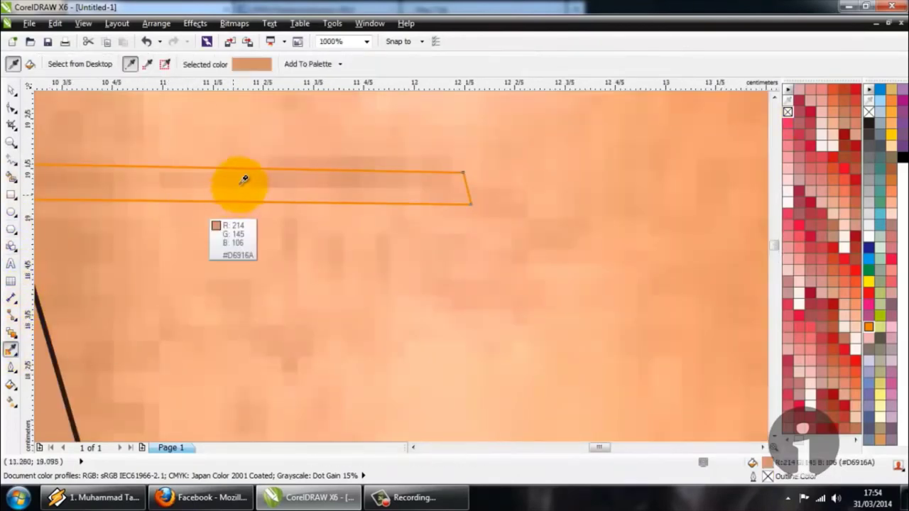
{"action": "left_click", "coordinate": [243, 179]}
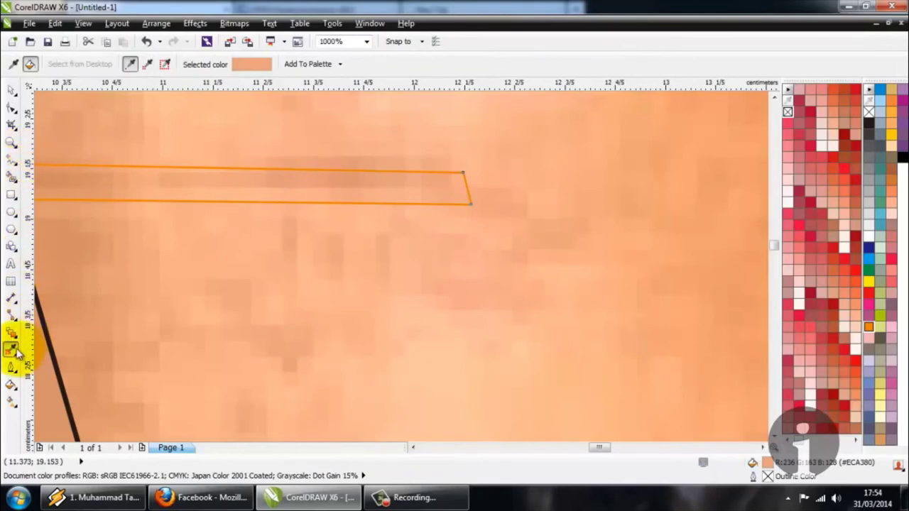
{"action": "left_click", "coordinate": [14, 349]}
{"action": "scroll", "coordinate": [256, 248], "scroll_direction": "down", "scroll_amount": 1}
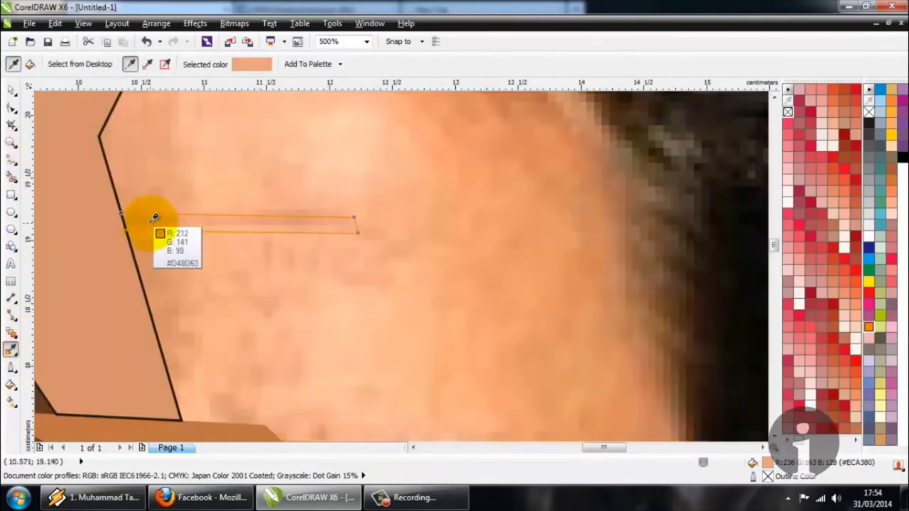
{"action": "left_click", "coordinate": [12, 176]}
{"action": "left_click", "coordinate": [163, 220]}
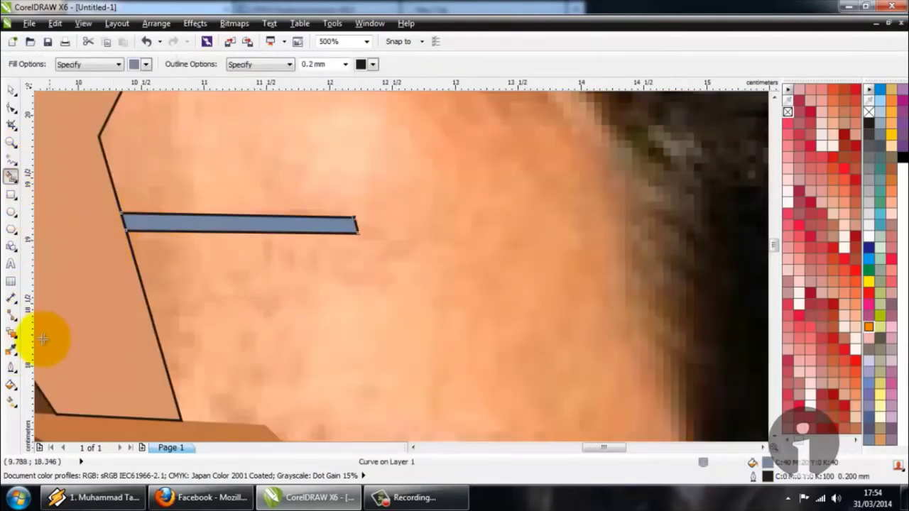
{"action": "left_click", "coordinate": [12, 350]}
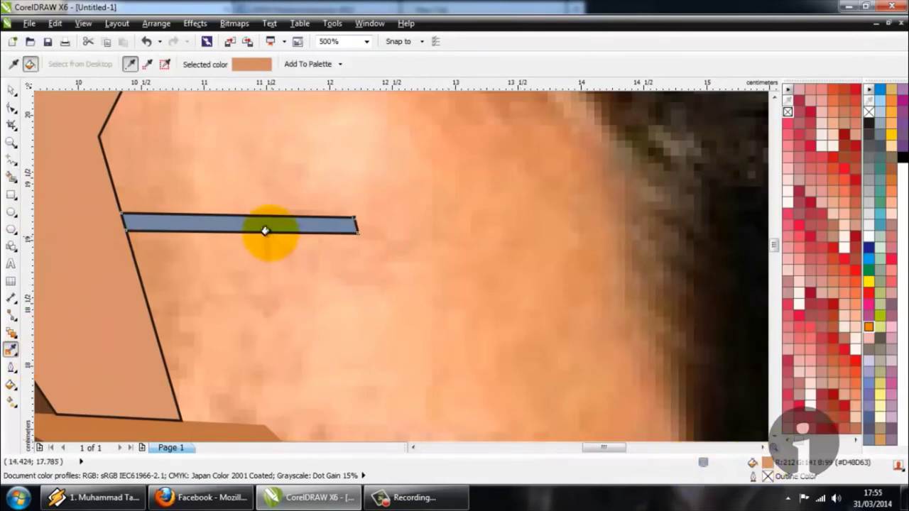
{"action": "left_click", "coordinate": [268, 220]}
Trace the lower forehead area from the crease's free end down to the brow, and along the brow's upper edge to the between-brows shape
{"action": "scroll", "coordinate": [268, 220], "scroll_direction": "down", "scroll_amount": 2}
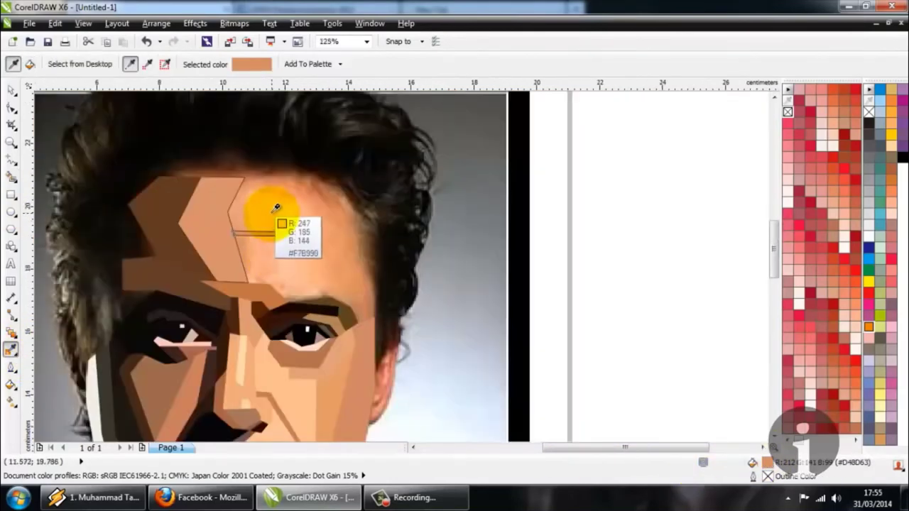
{"action": "scroll", "coordinate": [270, 204], "scroll_direction": "up", "scroll_amount": 1}
{"action": "scroll", "coordinate": [269, 209], "scroll_direction": "down", "scroll_amount": 1}
{"action": "left_click", "coordinate": [11, 159]}
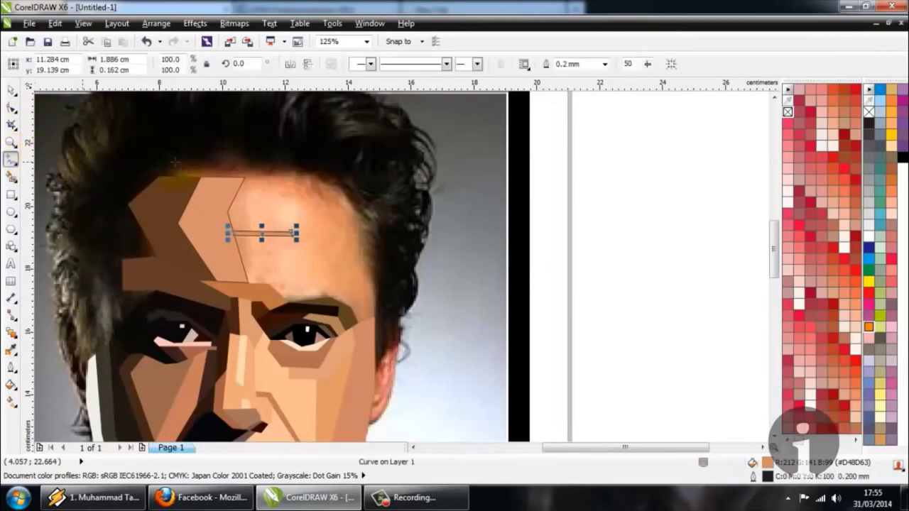
{"action": "scroll", "coordinate": [331, 294], "scroll_direction": "up", "scroll_amount": 1}
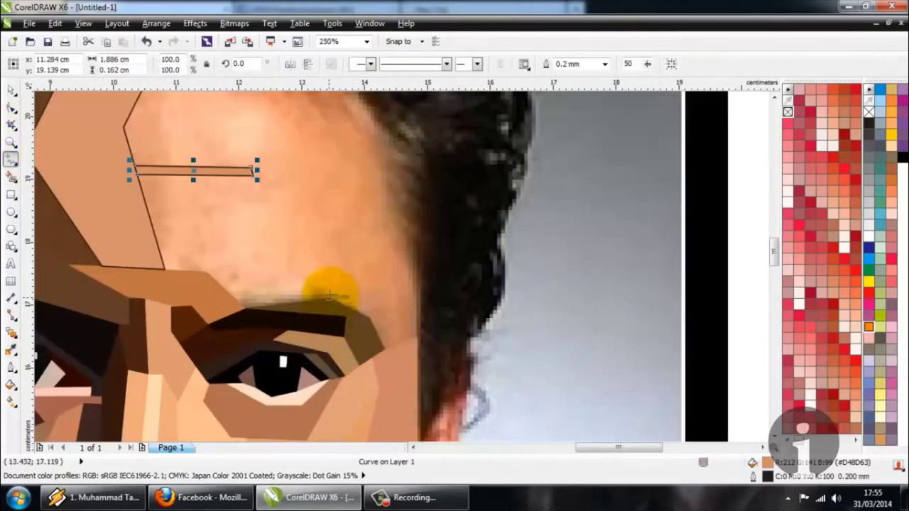
{"action": "scroll", "coordinate": [321, 288], "scroll_direction": "down", "scroll_amount": 1}
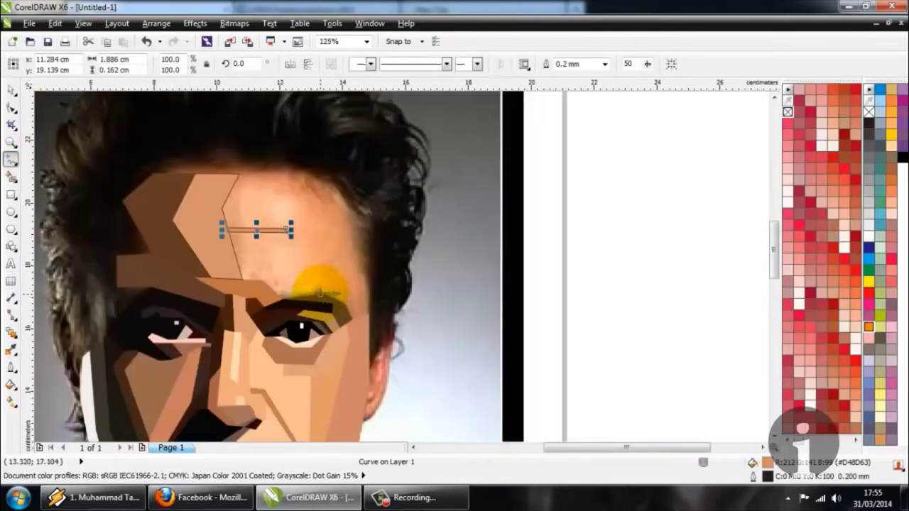
{"action": "scroll", "coordinate": [320, 291], "scroll_direction": "up", "scroll_amount": 1}
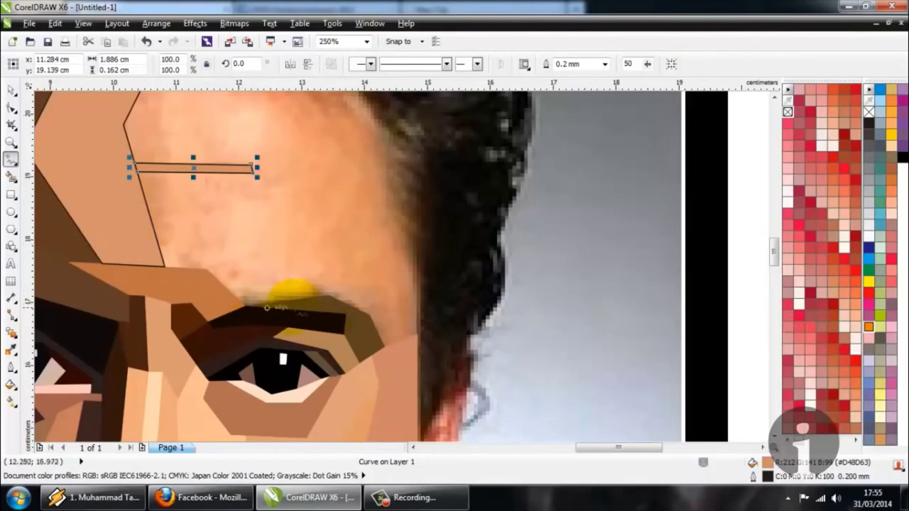
{"action": "scroll", "coordinate": [291, 293], "scroll_direction": "down", "scroll_amount": 1}
{"action": "scroll", "coordinate": [254, 264], "scroll_direction": "up", "scroll_amount": 1}
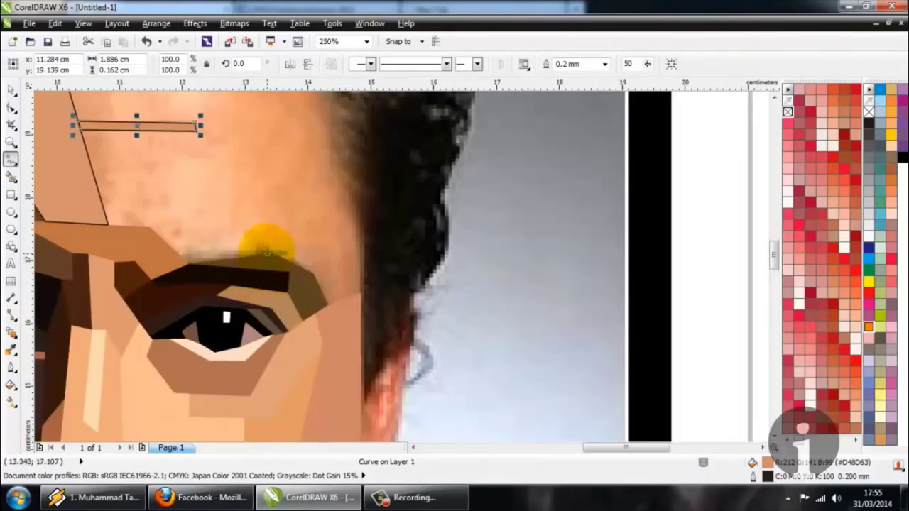
{"action": "left_click", "coordinate": [271, 252]}
{"action": "left_click", "coordinate": [203, 182]}
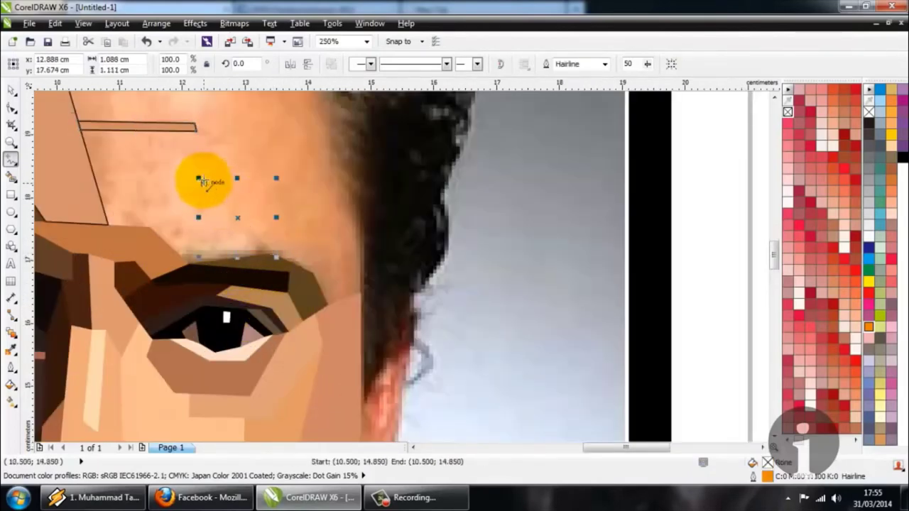
{"action": "left_click", "coordinate": [196, 130]}
{"action": "scroll", "coordinate": [236, 291], "scroll_direction": "up", "scroll_amount": 1}
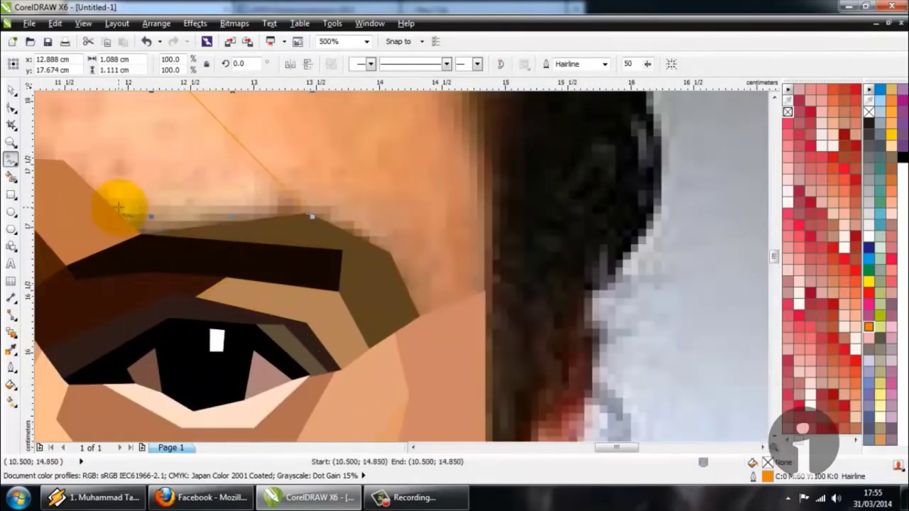
{"action": "left_click_drag", "start_coordinate": [115, 207], "coordinate": [294, 194]}
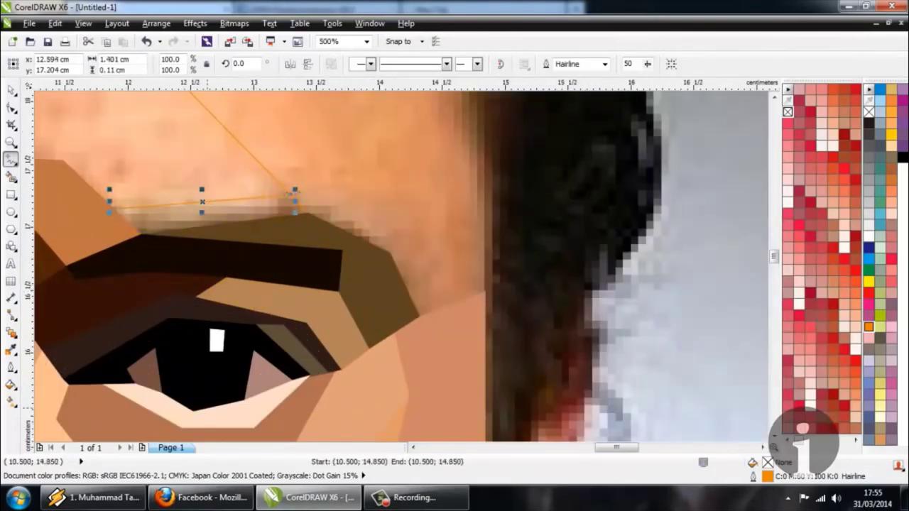
{"action": "scroll", "coordinate": [312, 242], "scroll_direction": "down", "scroll_amount": 1}
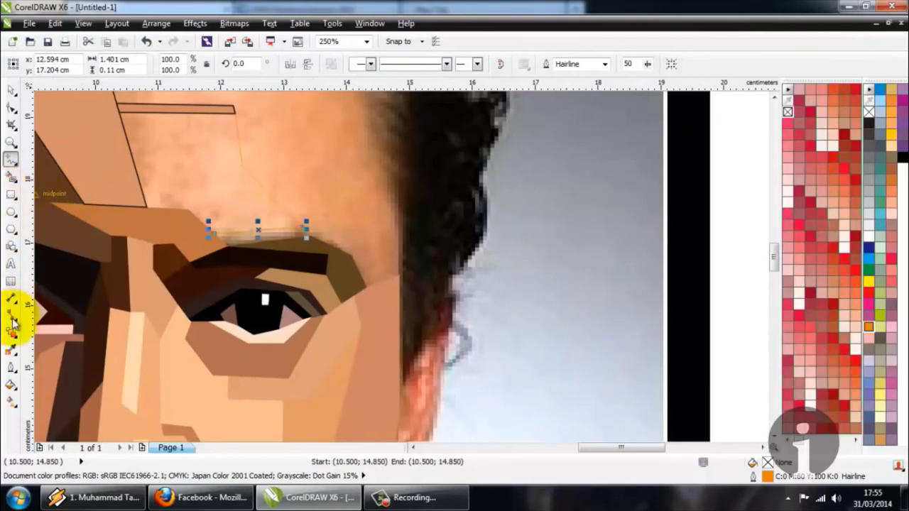
Smart Fill the lower forehead area beneath the crease and recolor it with the sampled light skin tone #FFC39D
{"action": "left_click", "coordinate": [13, 348]}
{"action": "left_click", "coordinate": [220, 162]}
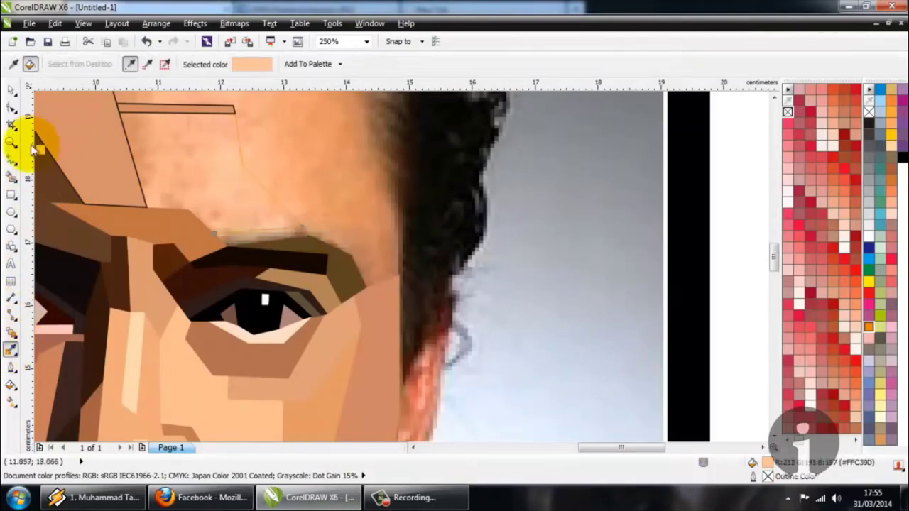
{"action": "left_click", "coordinate": [11, 176]}
{"action": "left_click", "coordinate": [176, 169]}
{"action": "left_click", "coordinate": [11, 348]}
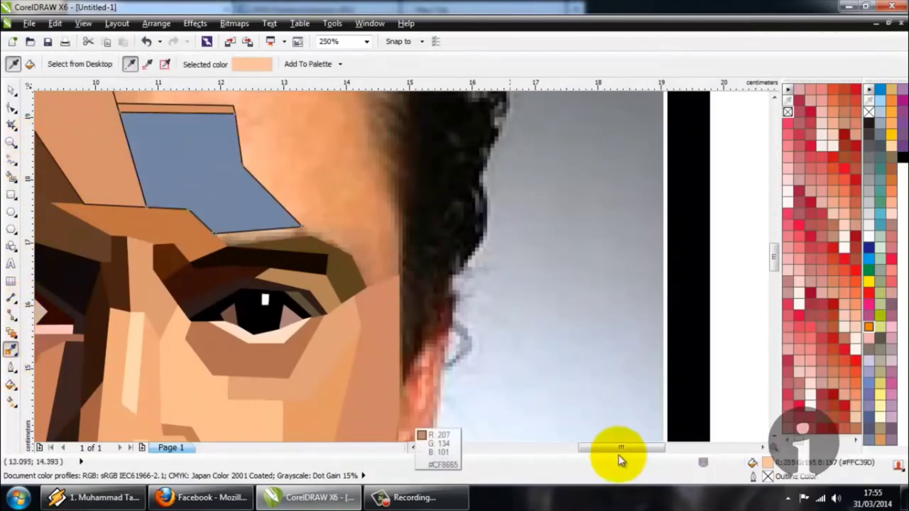
{"action": "left_click", "coordinate": [199, 187]}
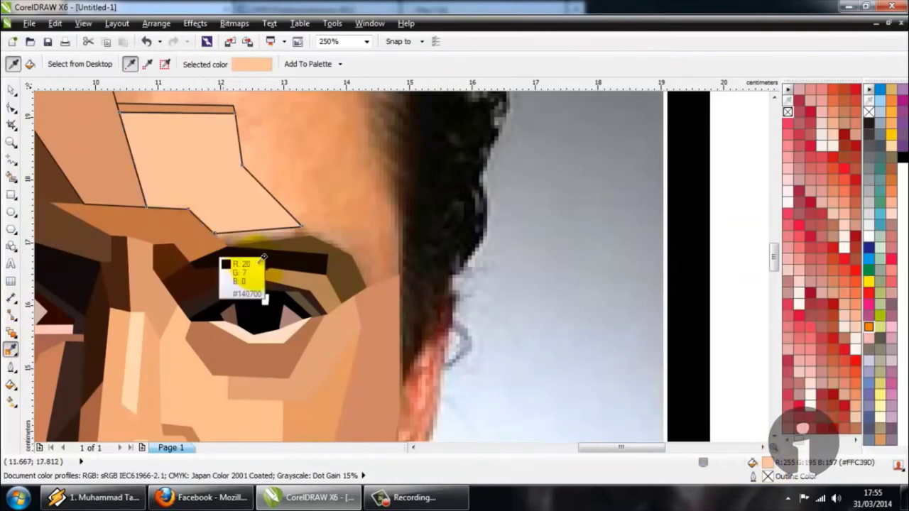
Smart Fill the narrow gap between the light forehead shape and the brow, and recolor it with the sampled brown #A98666
{"action": "scroll", "coordinate": [256, 235], "scroll_direction": "up", "scroll_amount": 5}
{"action": "scroll", "coordinate": [254, 238], "scroll_direction": "up", "scroll_amount": 1}
{"action": "scroll", "coordinate": [251, 199], "scroll_direction": "down", "scroll_amount": 2}
{"action": "scroll", "coordinate": [253, 165], "scroll_direction": "up", "scroll_amount": 1}
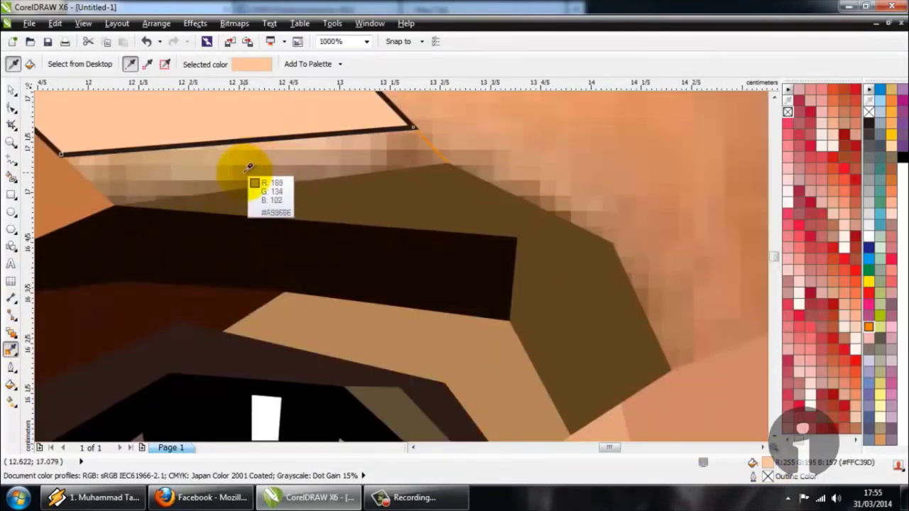
{"action": "left_click", "coordinate": [251, 166]}
{"action": "left_click", "coordinate": [10, 175]}
{"action": "left_click", "coordinate": [156, 174]}
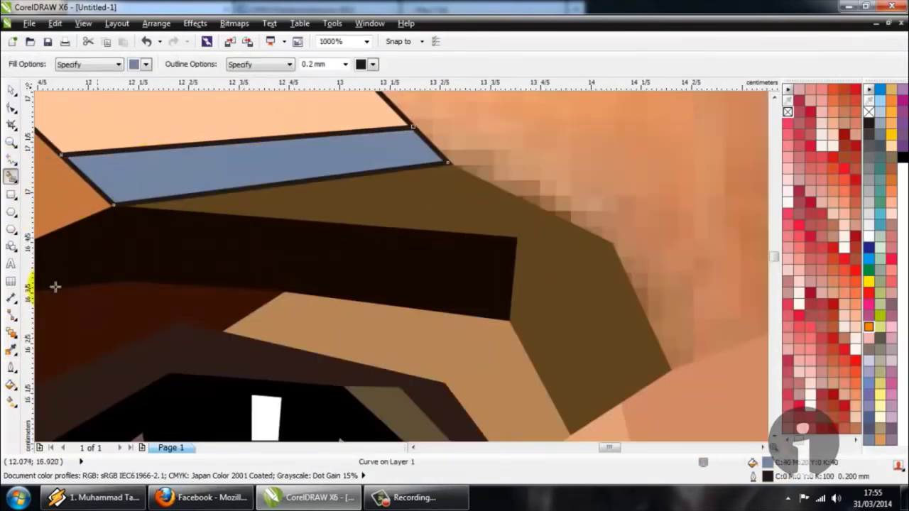
{"action": "left_click", "coordinate": [13, 351]}
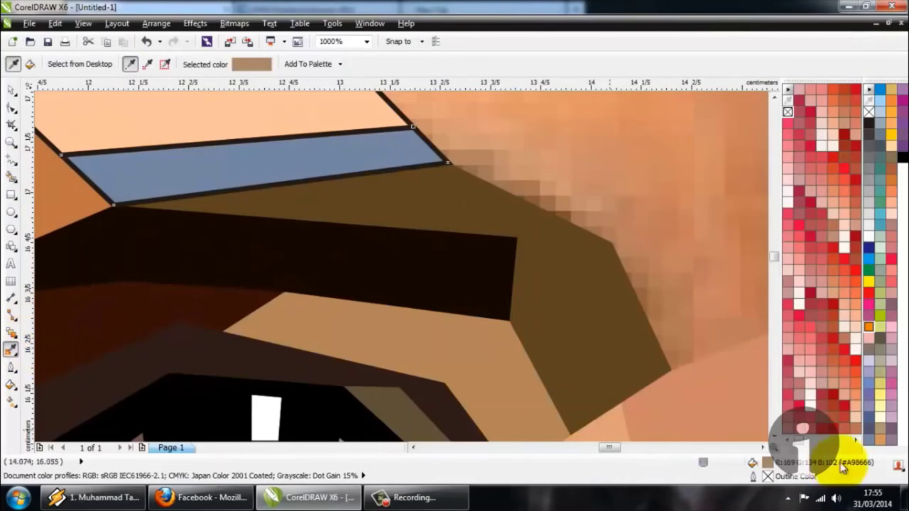
{"action": "left_click", "coordinate": [259, 166]}
Trace the forehead's outer edge from the light shape's upper corner along the hairline and temple down to the cheek shape
{"action": "scroll", "coordinate": [208, 235], "scroll_direction": "down", "scroll_amount": 5}
{"action": "scroll", "coordinate": [142, 203], "scroll_direction": "up", "scroll_amount": 2}
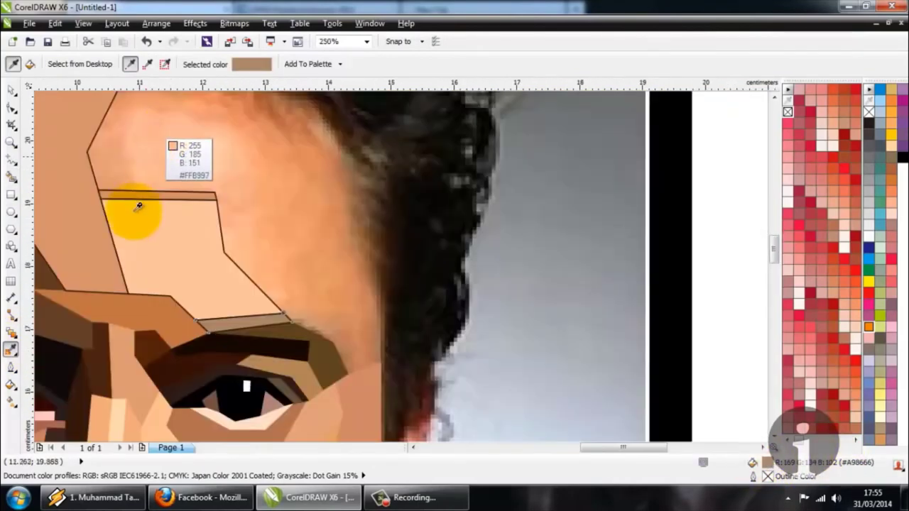
{"action": "scroll", "coordinate": [138, 206], "scroll_direction": "down", "scroll_amount": 2}
{"action": "scroll", "coordinate": [167, 137], "scroll_direction": "up", "scroll_amount": 2}
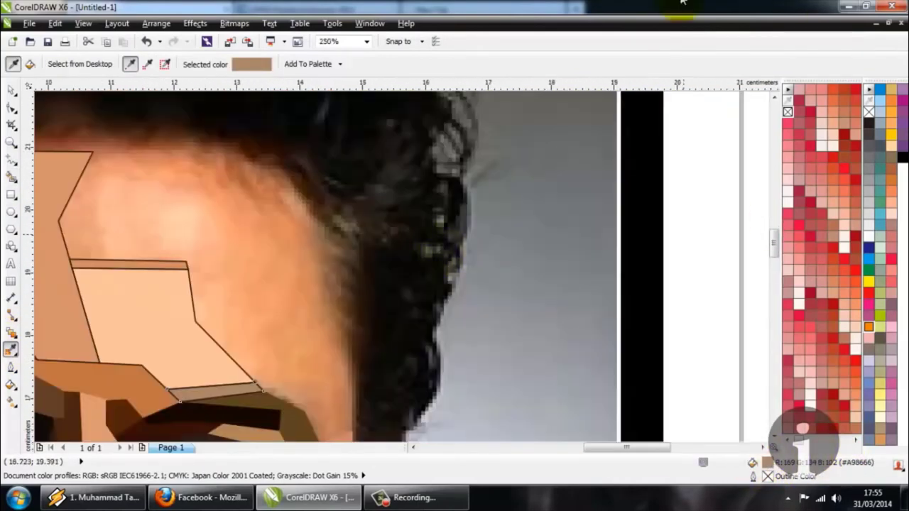
{"action": "left_click", "coordinate": [17, 170]}
{"action": "scroll", "coordinate": [174, 152], "scroll_direction": "down", "scroll_amount": 2}
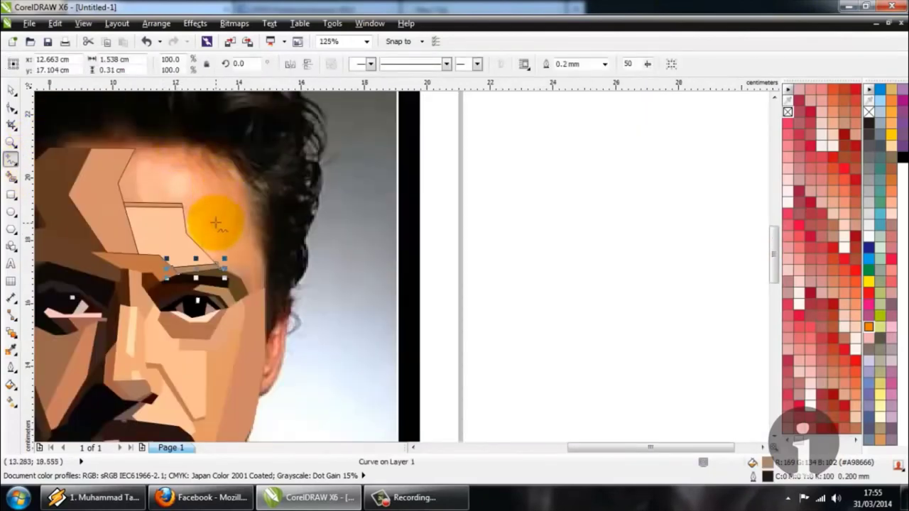
{"action": "scroll", "coordinate": [181, 186], "scroll_direction": "up", "scroll_amount": 2}
{"action": "scroll", "coordinate": [159, 160], "scroll_direction": "down", "scroll_amount": 2}
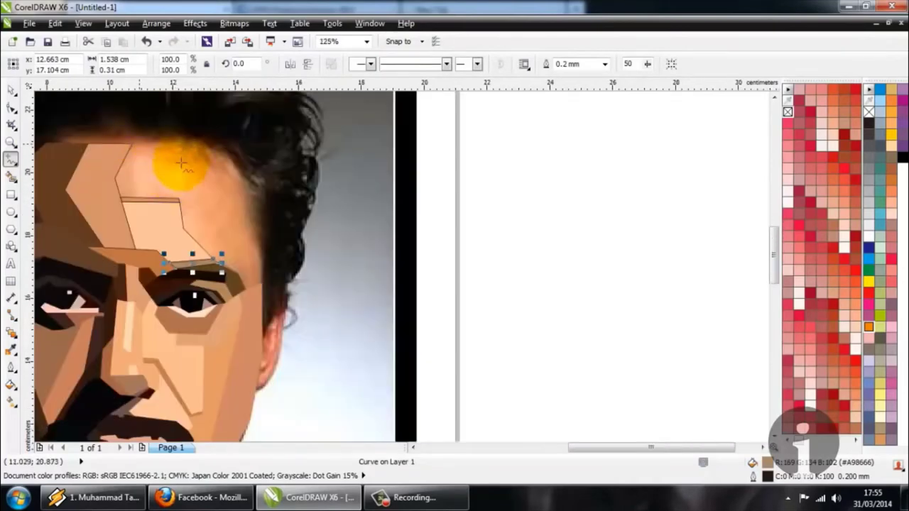
{"action": "left_click", "coordinate": [131, 145]}
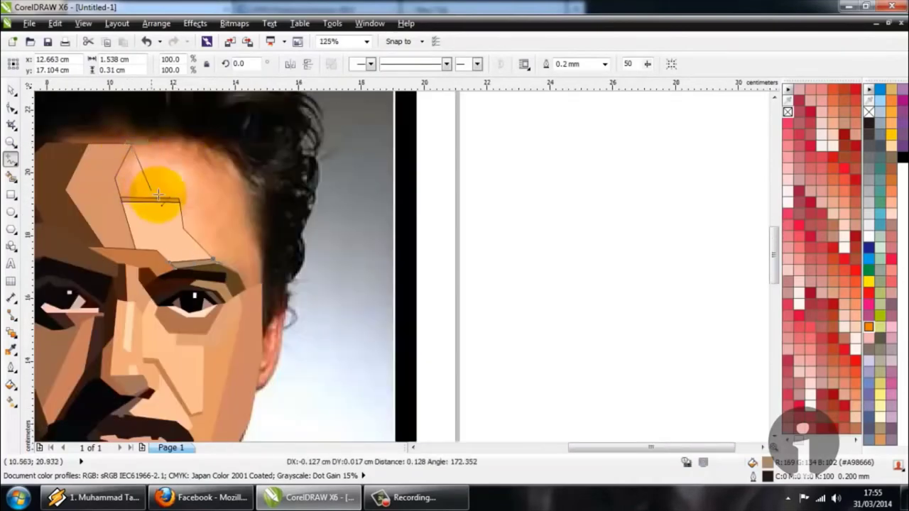
{"action": "left_click", "coordinate": [187, 146]}
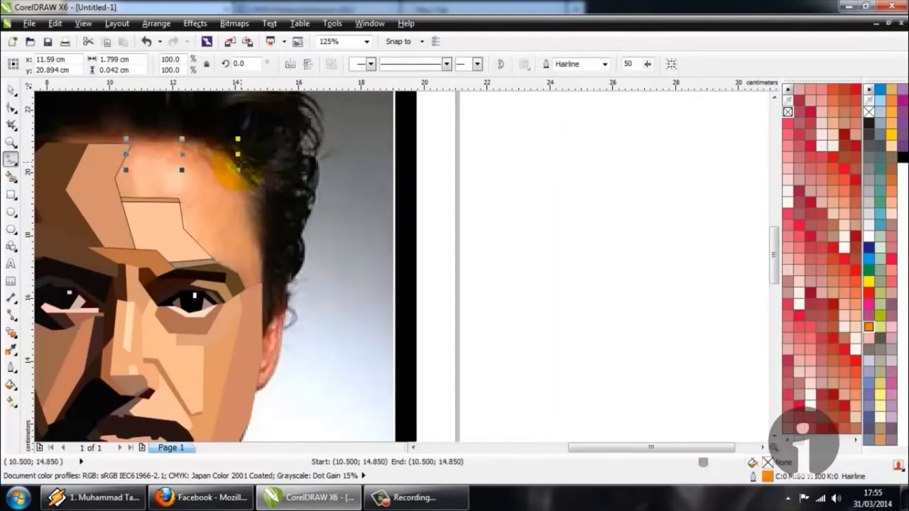
{"action": "scroll", "coordinate": [122, 149], "scroll_direction": "up", "scroll_amount": 1}
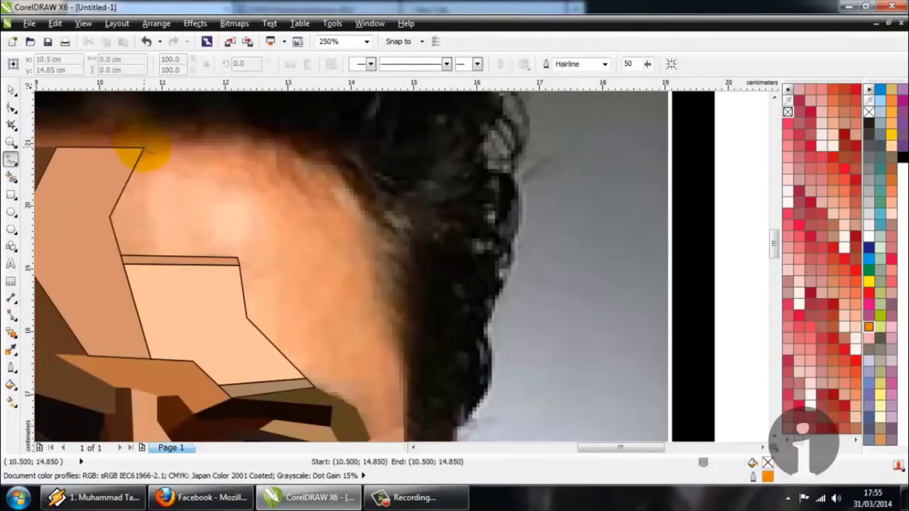
{"action": "left_click", "coordinate": [250, 144]}
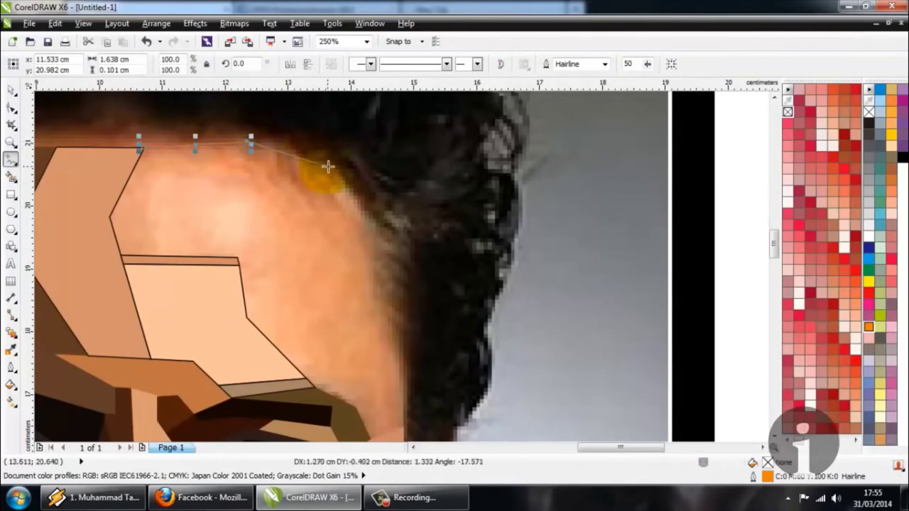
{"action": "left_click", "coordinate": [375, 228]}
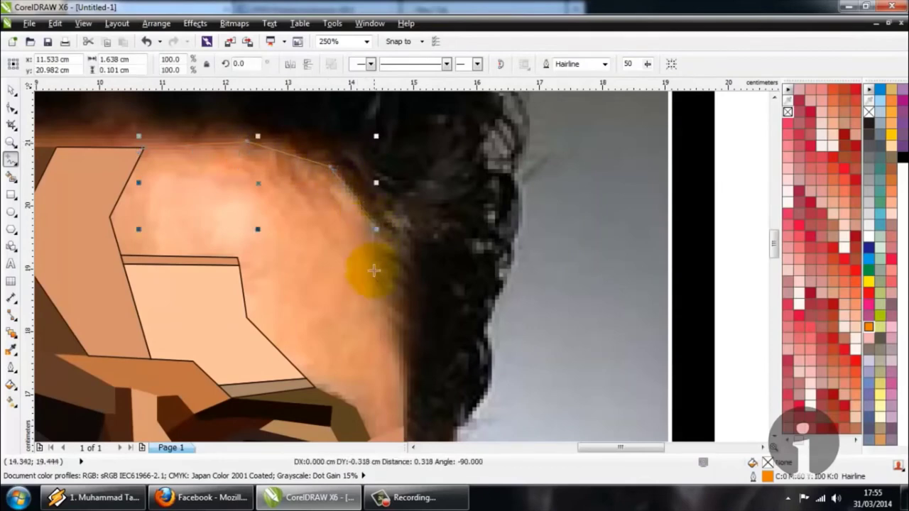
{"action": "left_click", "coordinate": [376, 312]}
{"action": "left_click", "coordinate": [407, 381]}
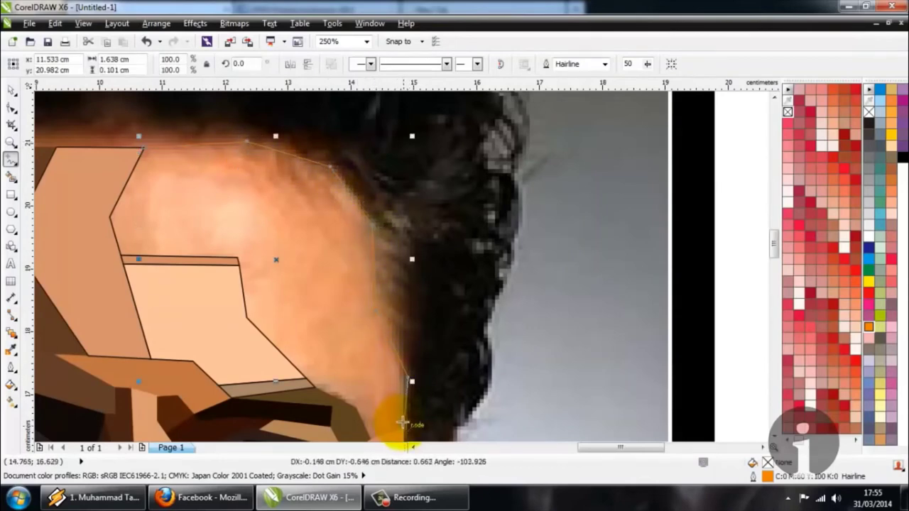
{"action": "scroll", "coordinate": [205, 210], "scroll_direction": "down", "scroll_amount": 1}
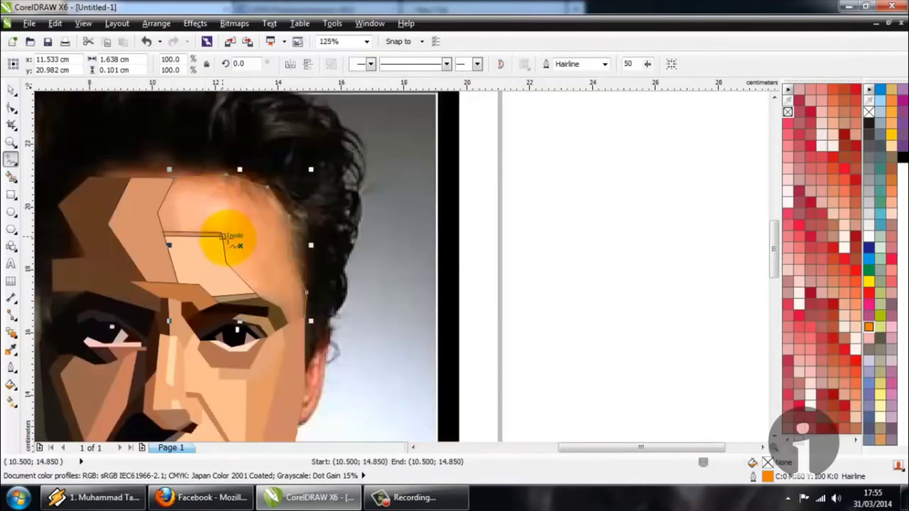
Trace a four-sided highlight patch about 1.6 × 1.3 cm on the upper forehead, directly above the thin crease
{"action": "scroll", "coordinate": [224, 236], "scroll_direction": "up", "scroll_amount": 1}
{"action": "left_click", "coordinate": [215, 229]}
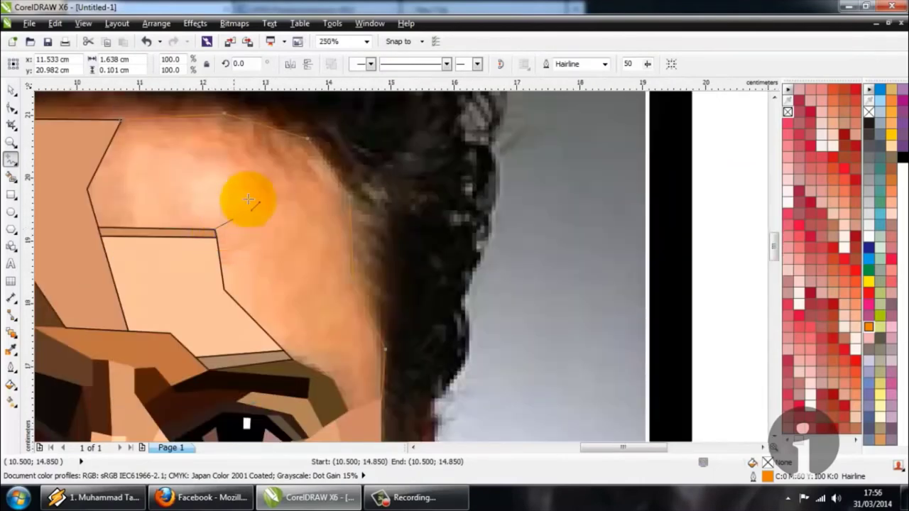
{"action": "left_click", "coordinate": [225, 152]}
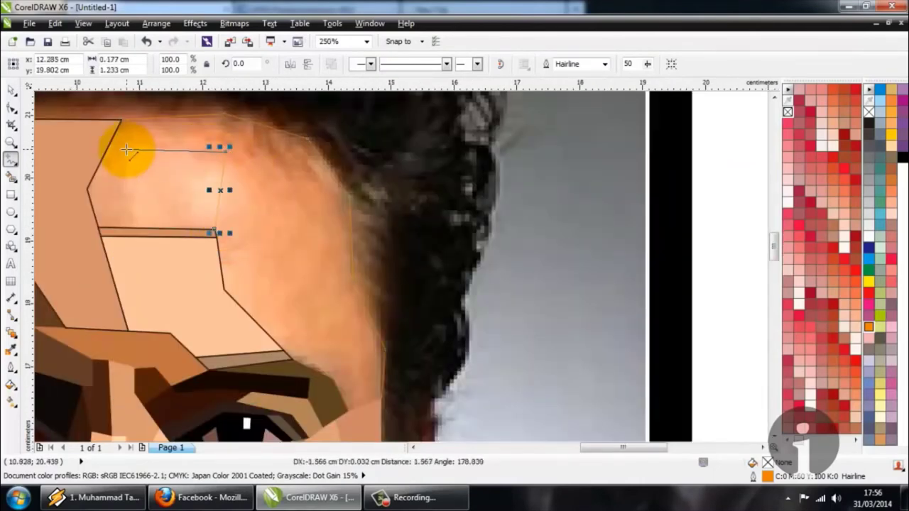
{"action": "left_click", "coordinate": [125, 146]}
{"action": "double_click", "coordinate": [126, 228]}
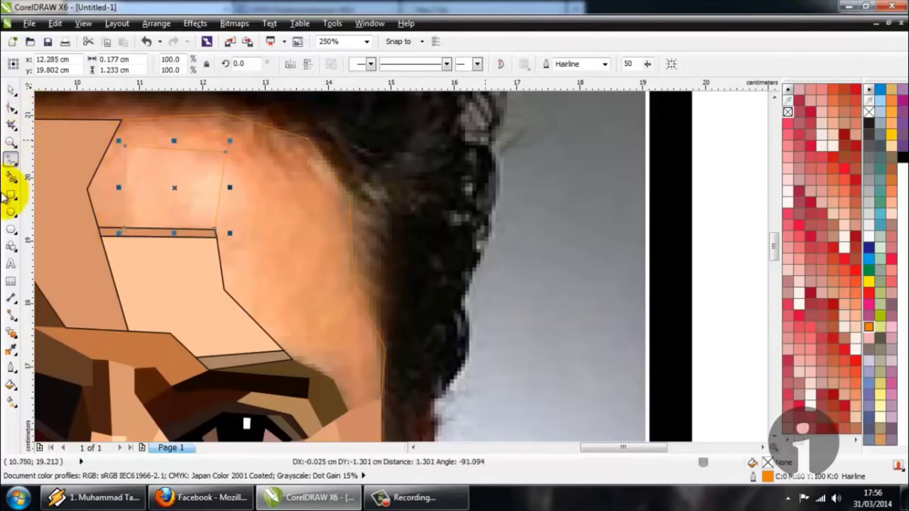
Smart Fill the large outer forehead area around the highlight patch and recolor it with the sampled skin tone #E79565
{"action": "left_click", "coordinate": [13, 335]}
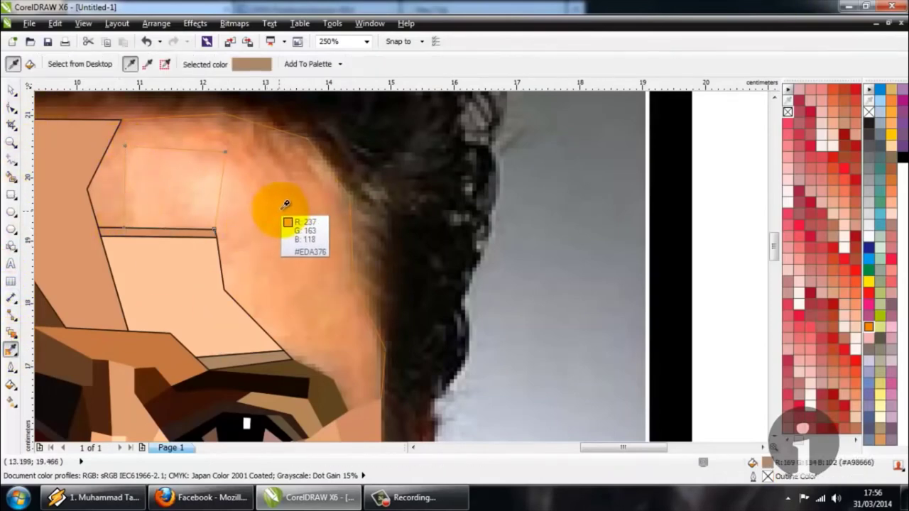
{"action": "left_click", "coordinate": [11, 175]}
{"action": "left_click", "coordinate": [343, 210]}
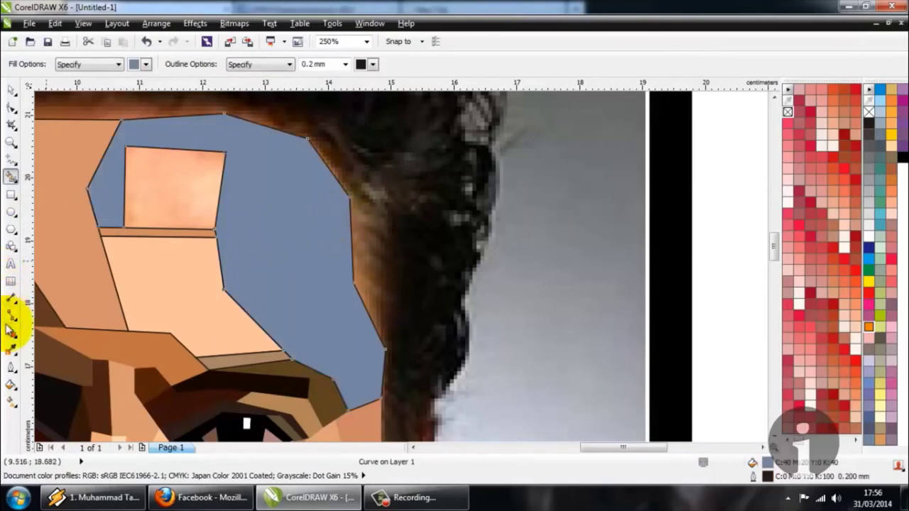
{"action": "left_click", "coordinate": [12, 348]}
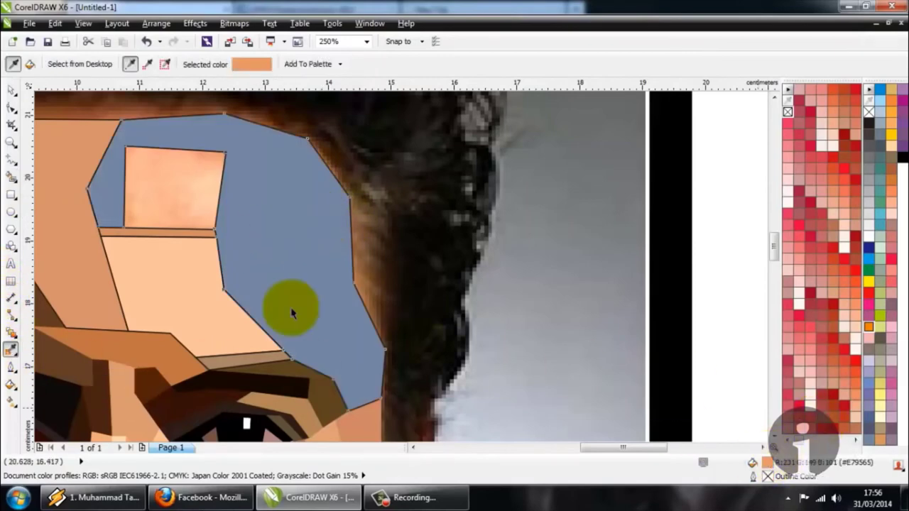
Sample the light skin tone #FFCCAA, Smart Fill the four-sided patch above the crease, and recolor it with that tone
{"action": "left_click", "coordinate": [204, 200]}
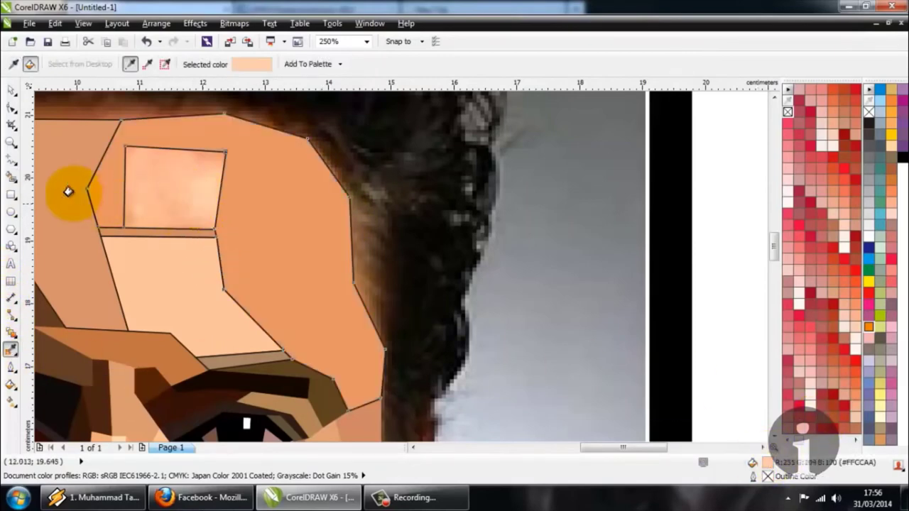
{"action": "left_click", "coordinate": [12, 176]}
{"action": "left_click", "coordinate": [148, 199]}
{"action": "left_click", "coordinate": [11, 348]}
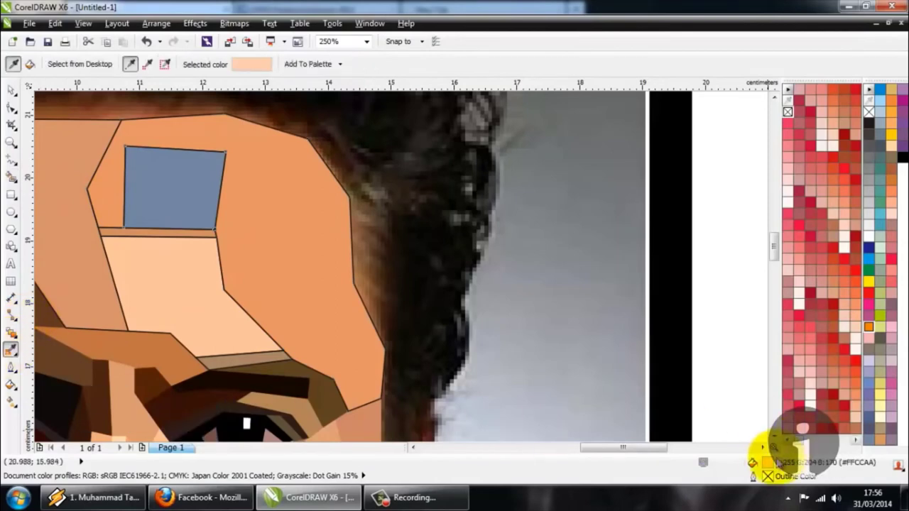
{"action": "left_click", "coordinate": [209, 173]}
Remove the outlines from all traced shapes and move the vector face off the page beside the photo for comparison
{"action": "scroll", "coordinate": [209, 173], "scroll_direction": "down", "scroll_amount": 4}
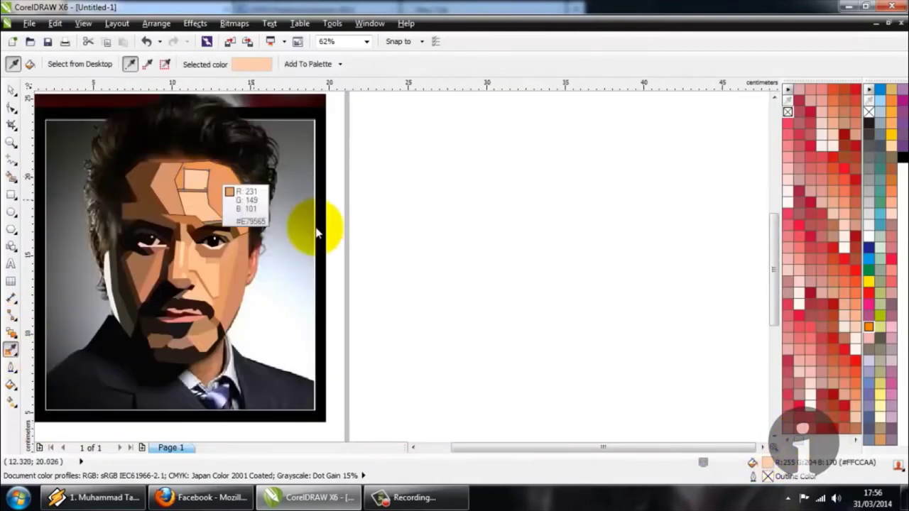
{"action": "left_click", "coordinate": [12, 91]}
{"action": "left_click", "coordinate": [350, 196]}
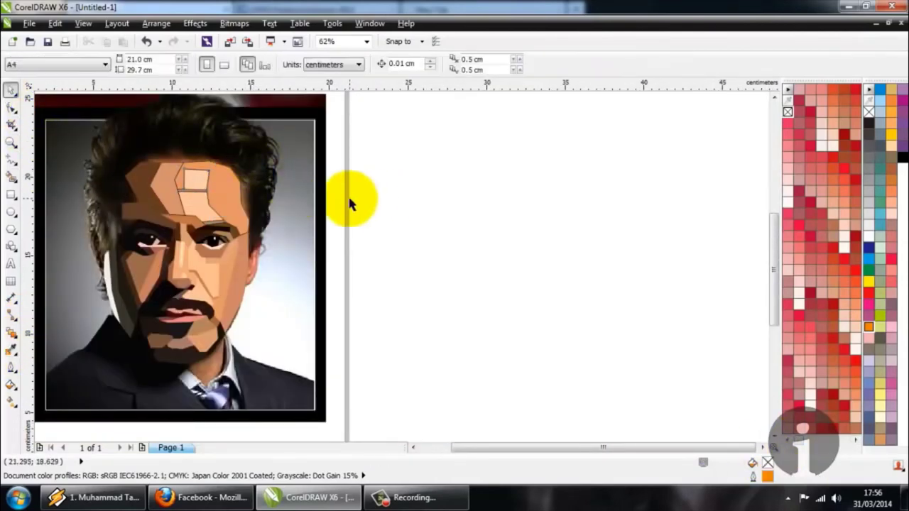
{"action": "scroll", "coordinate": [351, 197], "scroll_direction": "down", "scroll_amount": 1}
{"action": "left_click_drag", "start_coordinate": [179, 125], "coordinate": [392, 357]}
{"action": "mouse_move", "coordinate": [279, 219]}
{"action": "left_mouse_down"}
{"action": "mouse_move", "coordinate": [450, 229]}
{"action": "mouse_move", "coordinate": [458, 242]}
{"action": "left_mouse_up"}
{"action": "left_click", "coordinate": [514, 261]}
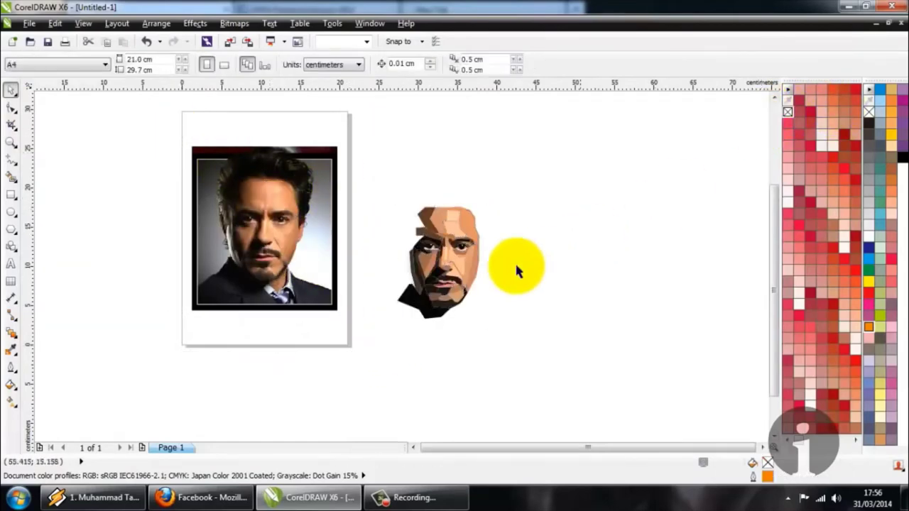
{"action": "scroll", "coordinate": [444, 266], "scroll_direction": "up", "scroll_amount": 1}
{"action": "scroll", "coordinate": [415, 224], "scroll_direction": "down", "scroll_amount": 1}
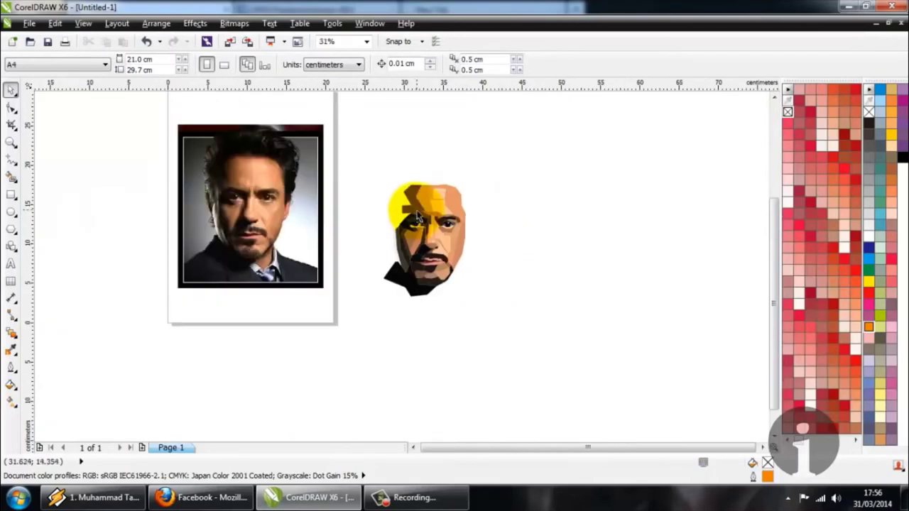
Undo the vector face's move and the outline removal
{"action": "key", "text": "ctrl+z"}
{"action": "key", "text": "ctrl+z"}
{"action": "left_click", "coordinate": [351, 199]}
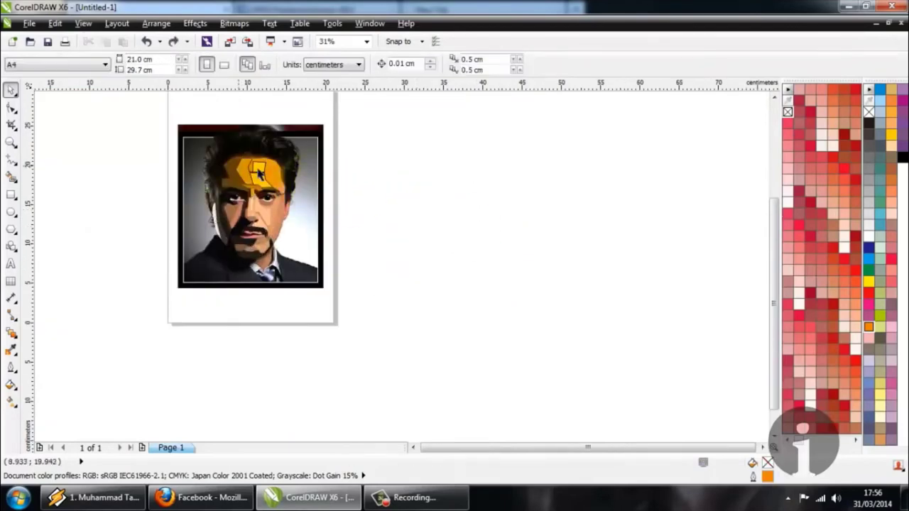
Recolor the four-sided patch above the crease with #E79565, sampled from the surrounding forehead shape
{"action": "scroll", "coordinate": [263, 174], "scroll_direction": "up", "scroll_amount": 2}
{"action": "scroll", "coordinate": [249, 178], "scroll_direction": "down", "scroll_amount": 1}
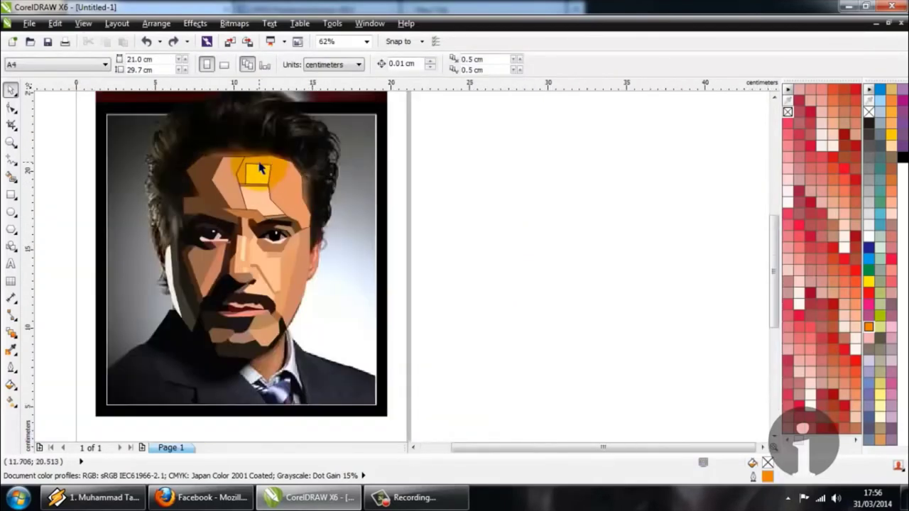
{"action": "scroll", "coordinate": [259, 181], "scroll_direction": "up", "scroll_amount": 1}
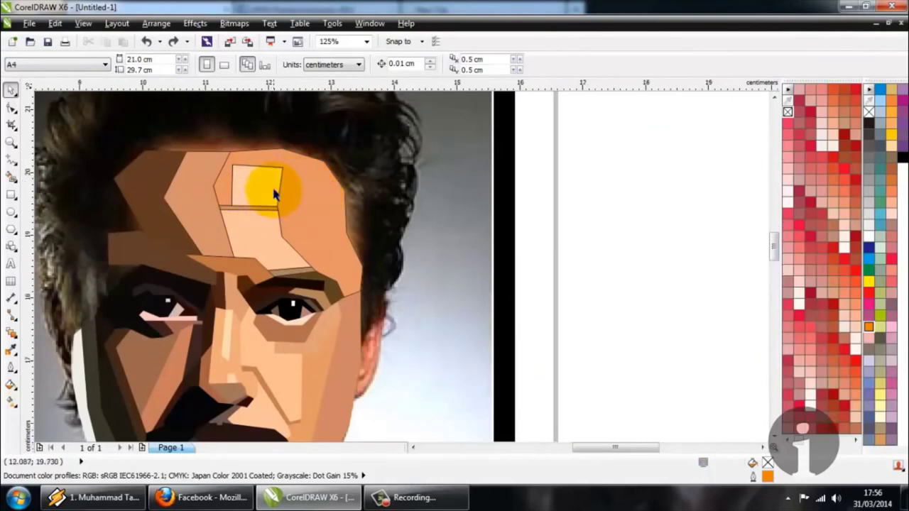
{"action": "scroll", "coordinate": [272, 185], "scroll_direction": "up", "scroll_amount": 1}
{"action": "left_click", "coordinate": [242, 178]}
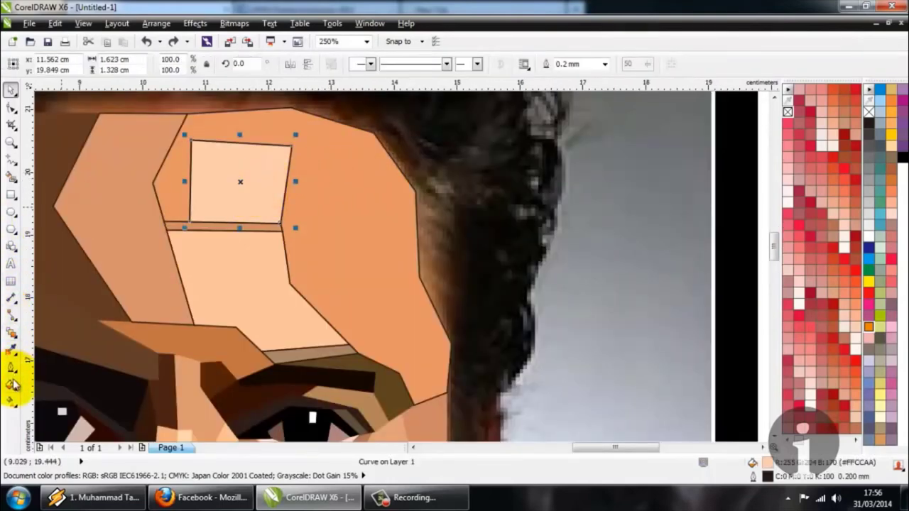
{"action": "left_click", "coordinate": [9, 352]}
{"action": "scroll", "coordinate": [196, 180], "scroll_direction": "up", "scroll_amount": 1}
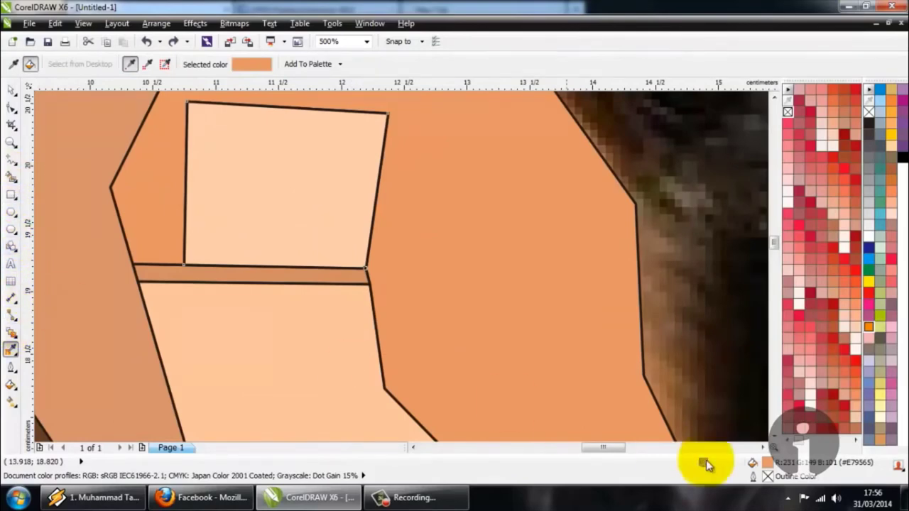
{"action": "left_click", "coordinate": [305, 172]}
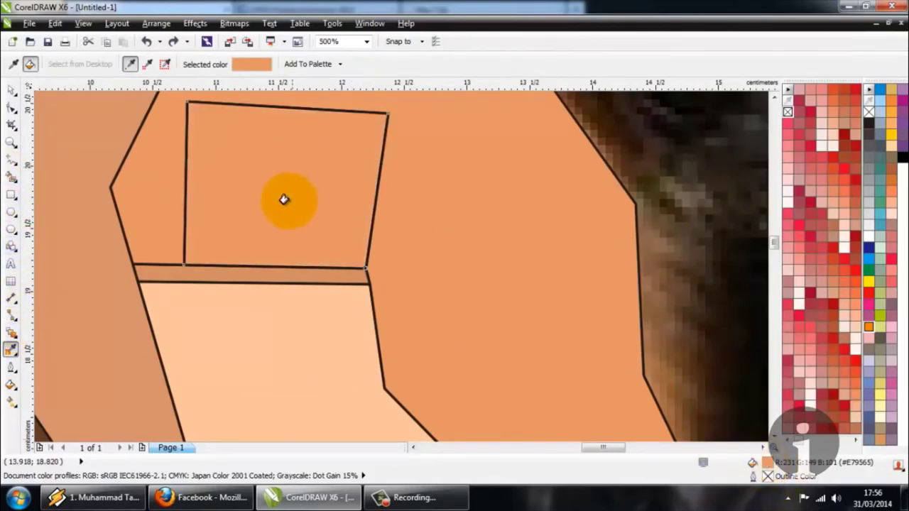
Select all traced face shapes over the photo, remove their outlines, and deselect them
{"action": "scroll", "coordinate": [284, 206], "scroll_direction": "down", "scroll_amount": 5}
{"action": "left_click", "coordinate": [11, 91]}
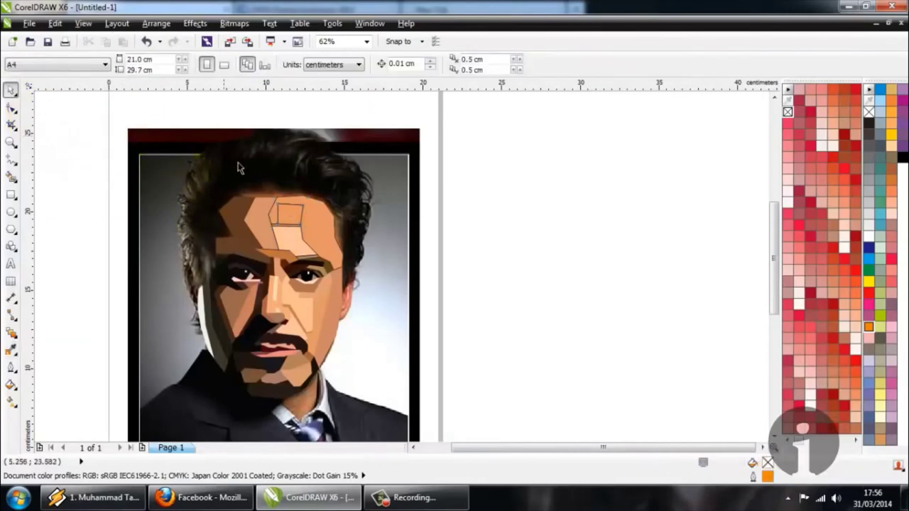
{"action": "scroll", "coordinate": [238, 164], "scroll_direction": "down", "scroll_amount": 1}
{"action": "left_click_drag", "start_coordinate": [161, 131], "coordinate": [431, 363]}
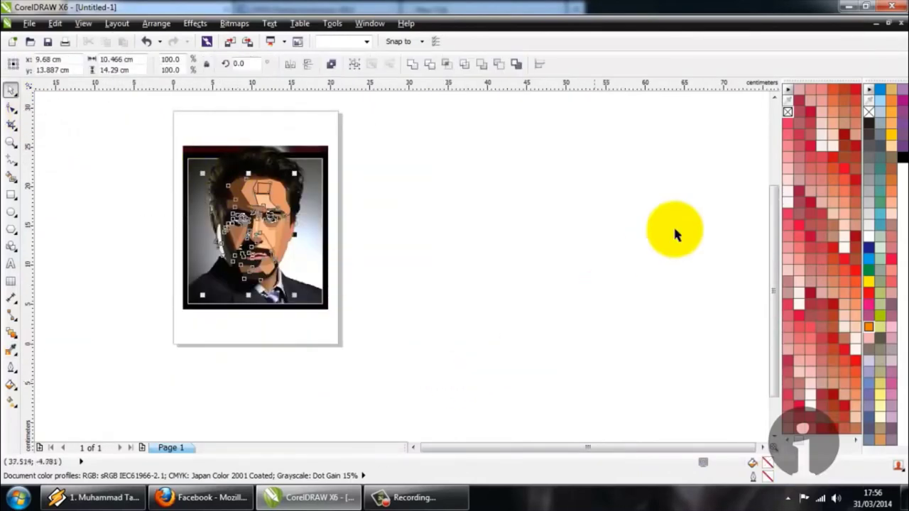
{"action": "left_click", "coordinate": [643, 163]}
{"action": "scroll", "coordinate": [248, 195], "scroll_direction": "up", "scroll_amount": 1}
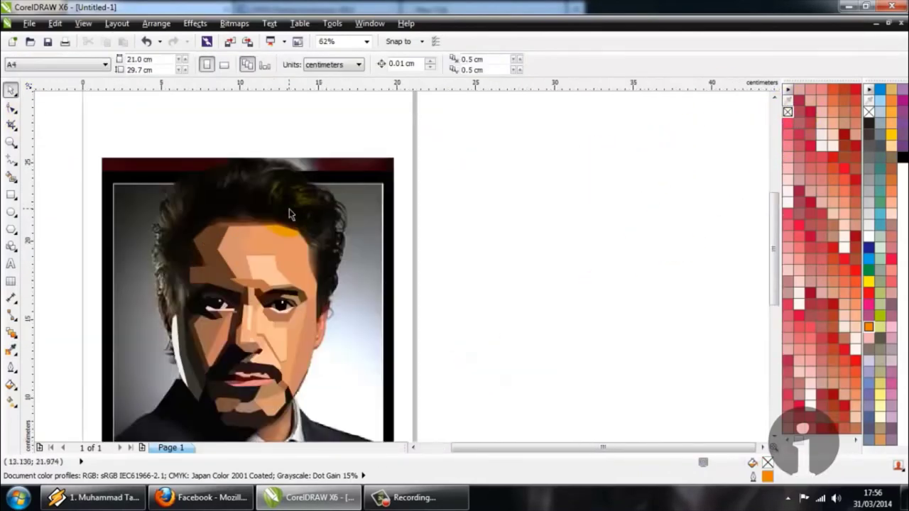
Trace a polyline along the hairline above the forehead, about 7.6 cm wide, from the shadowed temple to the lit temple
{"action": "scroll", "coordinate": [289, 209], "scroll_direction": "up", "scroll_amount": 1}
{"action": "scroll", "coordinate": [312, 213], "scroll_direction": "down", "scroll_amount": 1}
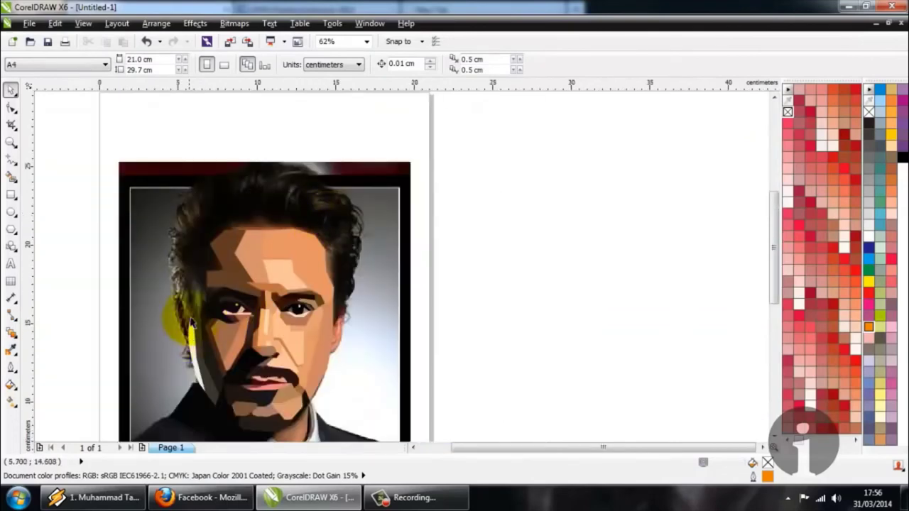
{"action": "scroll", "coordinate": [191, 323], "scroll_direction": "up", "scroll_amount": 1}
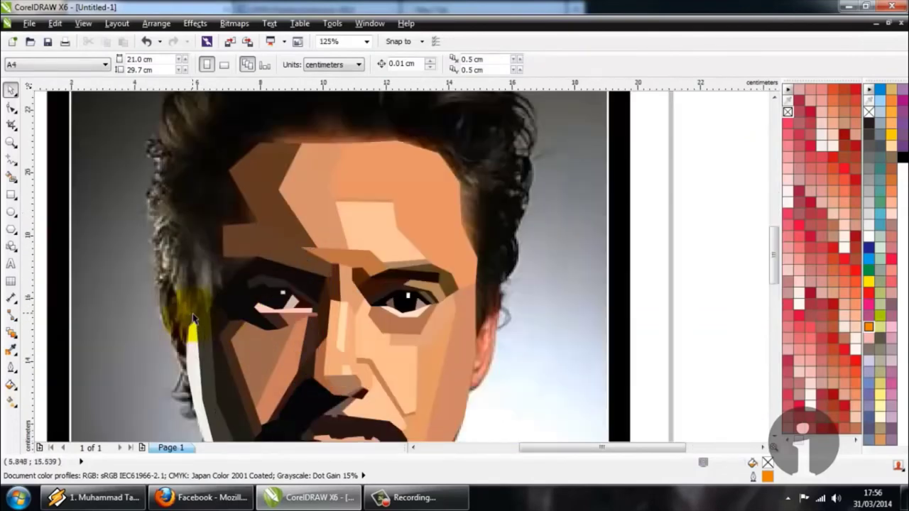
{"action": "left_click", "coordinate": [11, 158]}
{"action": "scroll", "coordinate": [244, 324], "scroll_direction": "down", "scroll_amount": 1}
{"action": "scroll", "coordinate": [287, 226], "scroll_direction": "up", "scroll_amount": 1}
{"action": "scroll", "coordinate": [286, 224], "scroll_direction": "up", "scroll_amount": 1}
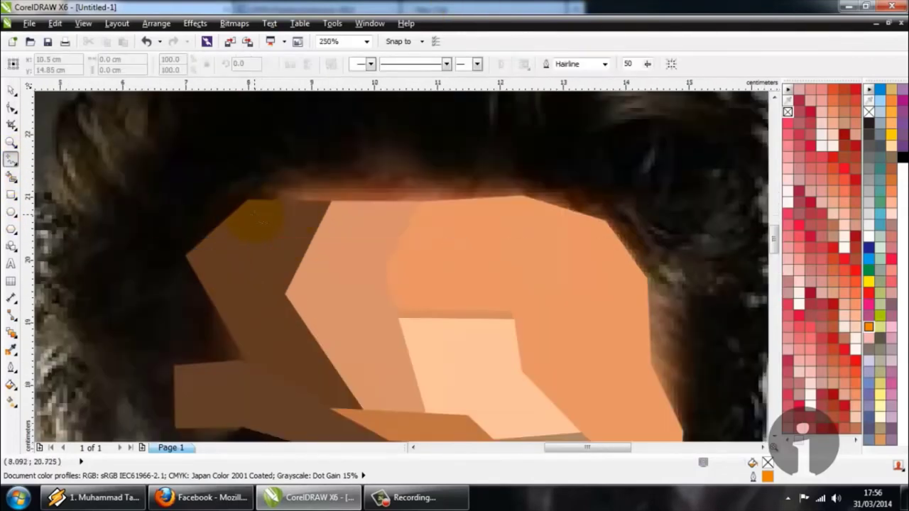
{"action": "left_click", "coordinate": [208, 194]}
{"action": "left_click", "coordinate": [369, 183]}
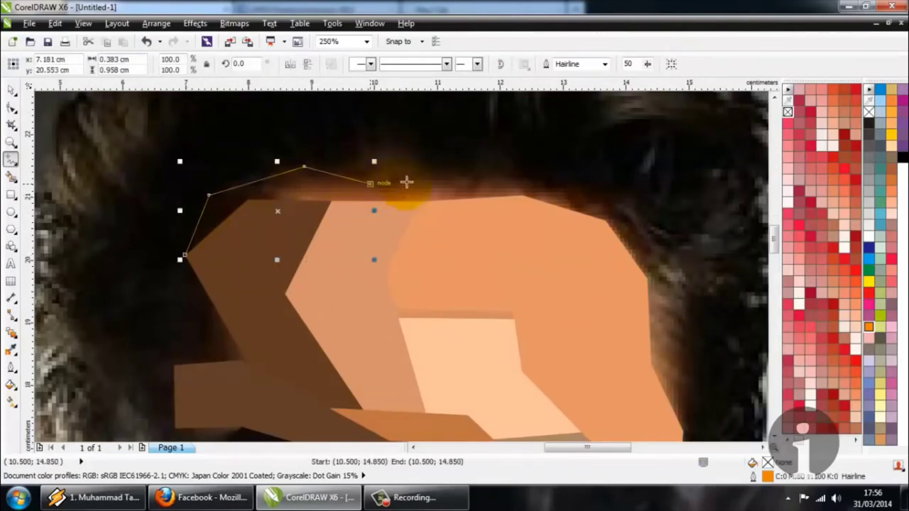
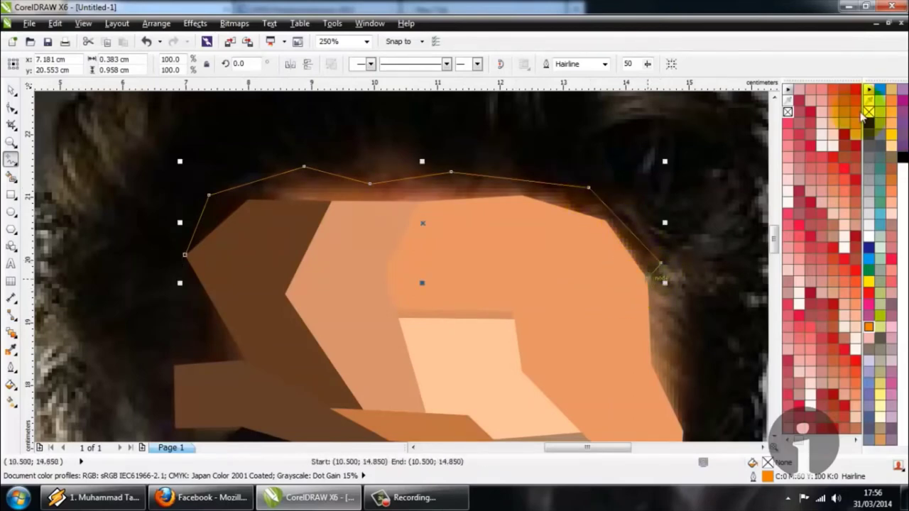
Turn the hairline outline into a closed strip above the forehead and fill it with the sampled dark brown #472613
{"action": "left_click", "coordinate": [11, 349]}
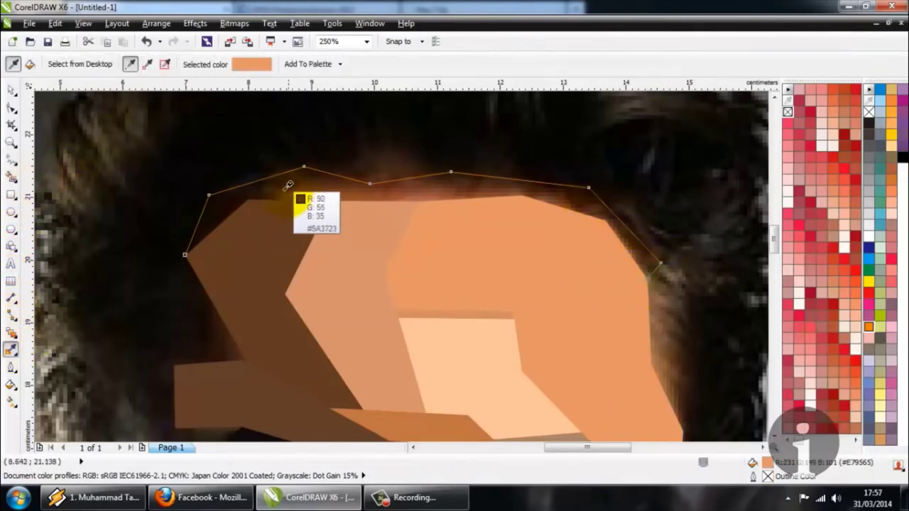
{"action": "left_click", "coordinate": [281, 187]}
{"action": "left_click", "coordinate": [11, 176]}
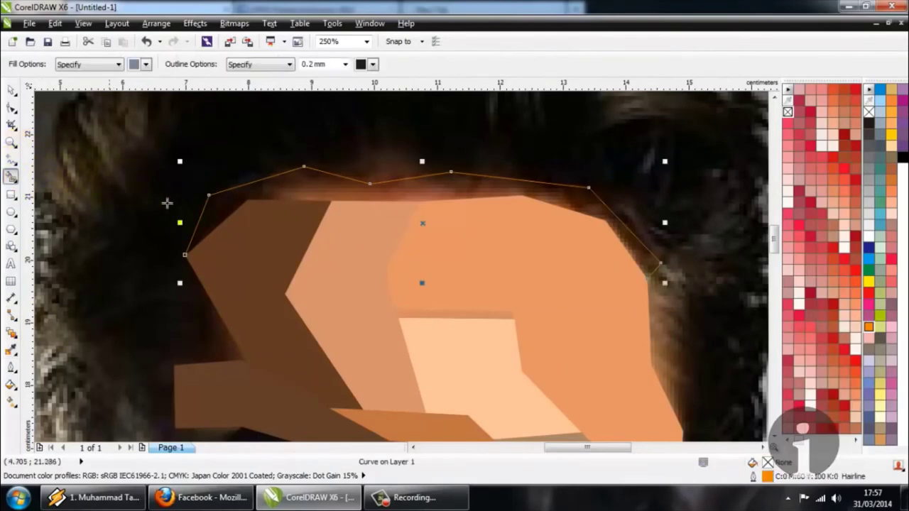
{"action": "left_click", "coordinate": [215, 211]}
{"action": "left_click", "coordinate": [11, 349]}
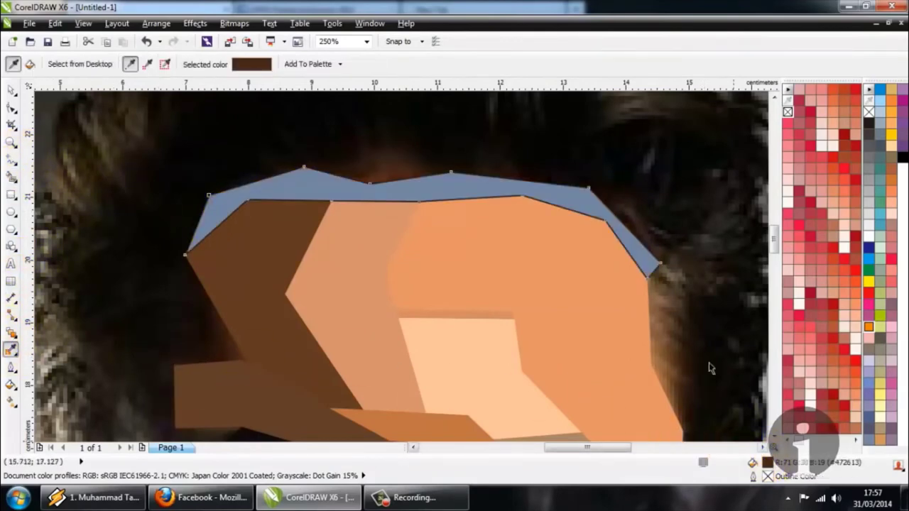
{"action": "left_click", "coordinate": [333, 181]}
{"action": "scroll", "coordinate": [330, 177], "scroll_direction": "down", "scroll_amount": 5}
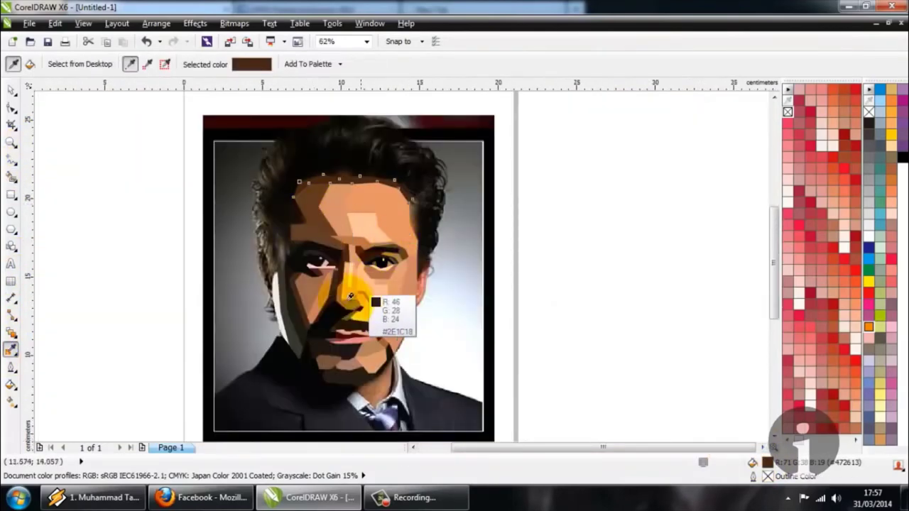
{"action": "scroll", "coordinate": [291, 242], "scroll_direction": "up", "scroll_amount": 2}
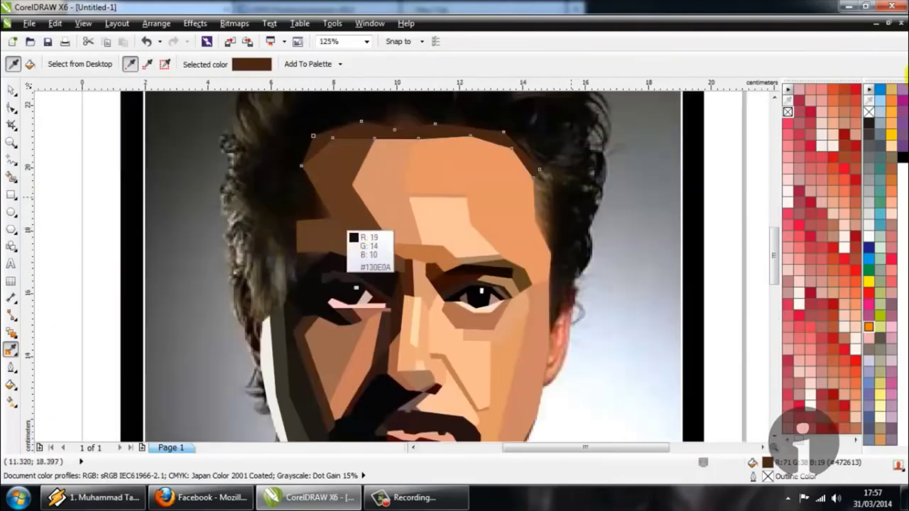
Trace a jagged hair edge about 2.7 cm high beside the lit temple, from the hairline strip down to the forehead's outer corner
{"action": "left_click", "coordinate": [10, 157]}
{"action": "scroll", "coordinate": [295, 235], "scroll_direction": "up", "scroll_amount": 2}
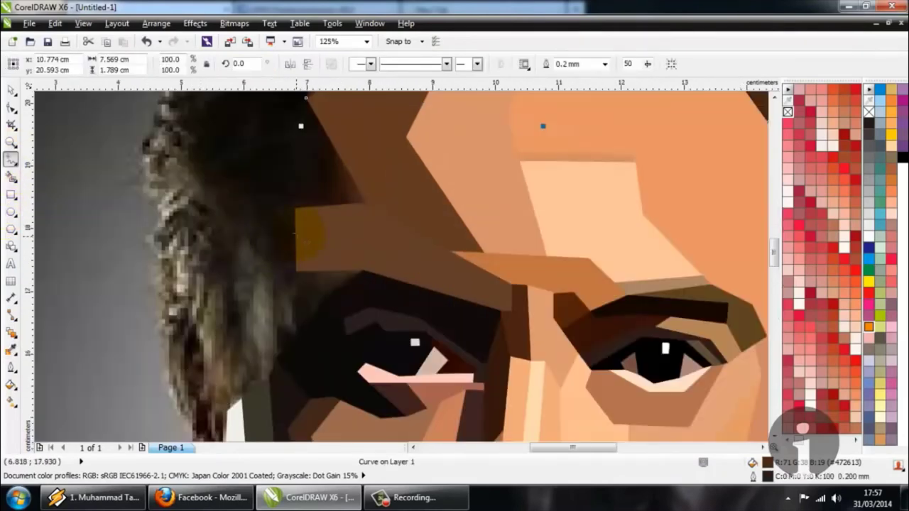
{"action": "scroll", "coordinate": [232, 244], "scroll_direction": "down", "scroll_amount": 4}
{"action": "scroll", "coordinate": [258, 221], "scroll_direction": "up", "scroll_amount": 2}
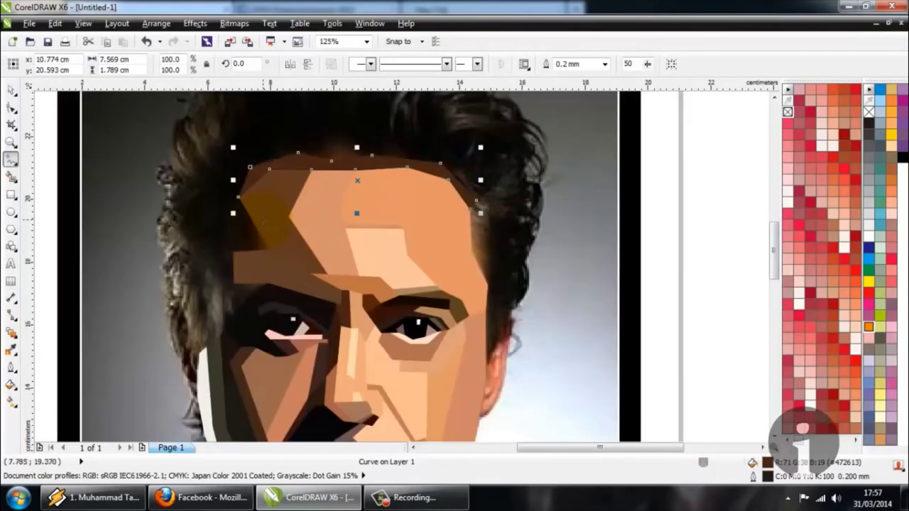
{"action": "left_click", "coordinate": [306, 226]}
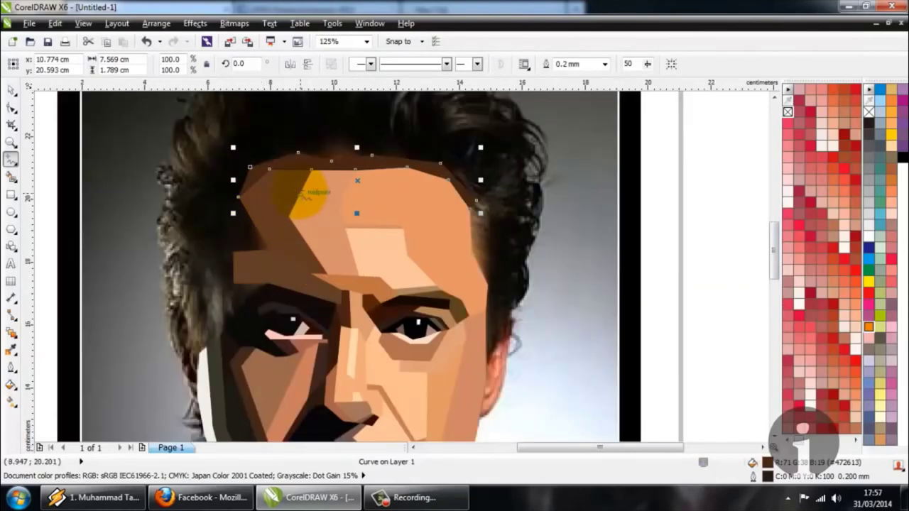
{"action": "scroll", "coordinate": [477, 210], "scroll_direction": "up", "scroll_amount": 2}
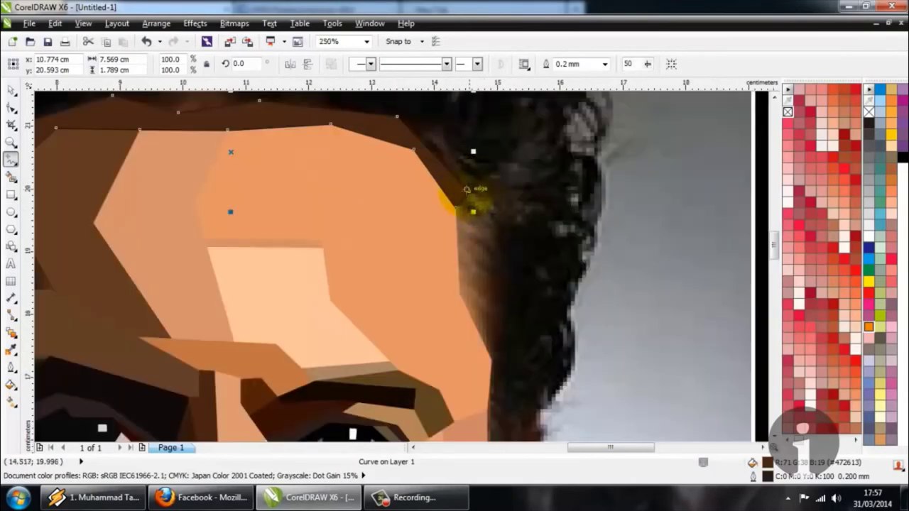
{"action": "left_click", "coordinate": [504, 237]}
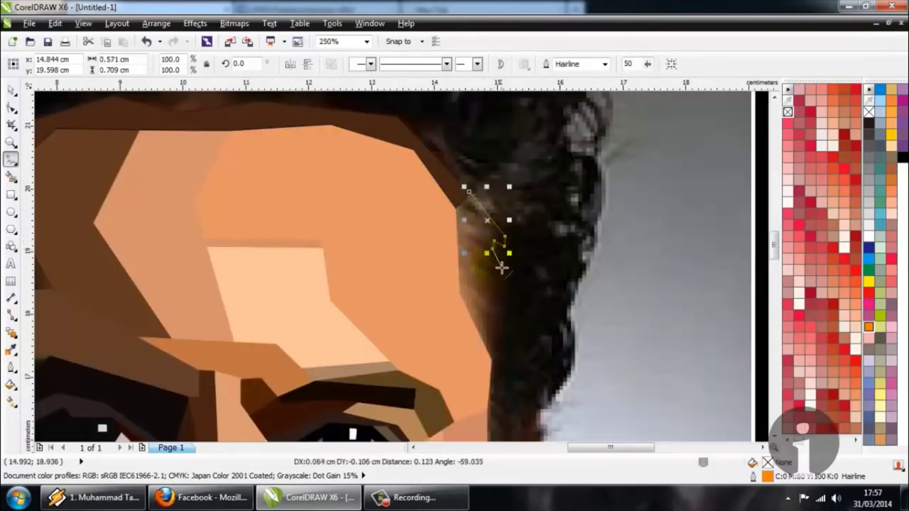
{"action": "left_click", "coordinate": [504, 270]}
{"action": "left_click", "coordinate": [503, 283]}
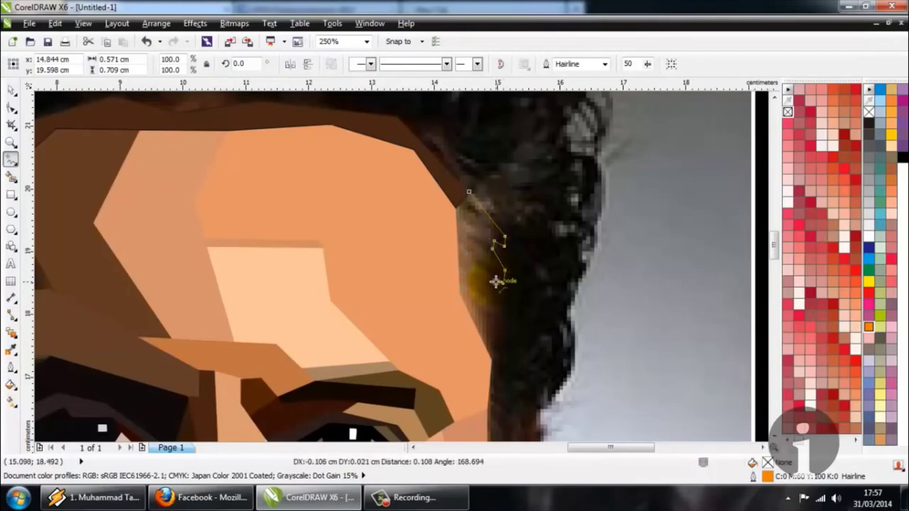
{"action": "left_click", "coordinate": [493, 359]}
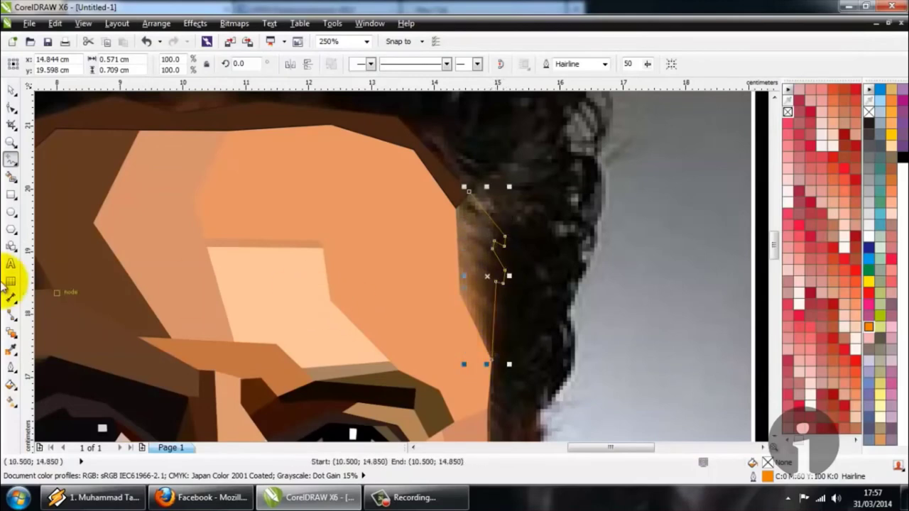
Turn the lit temple outline into a closed patch and fill it with the sampled brown #45301D
{"action": "left_click", "coordinate": [11, 349]}
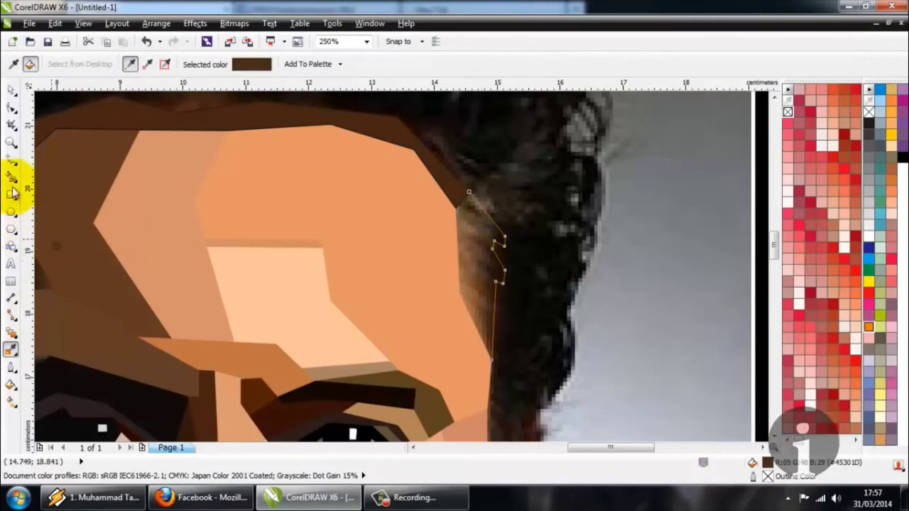
{"action": "left_click", "coordinate": [11, 176]}
{"action": "left_click", "coordinate": [472, 213]}
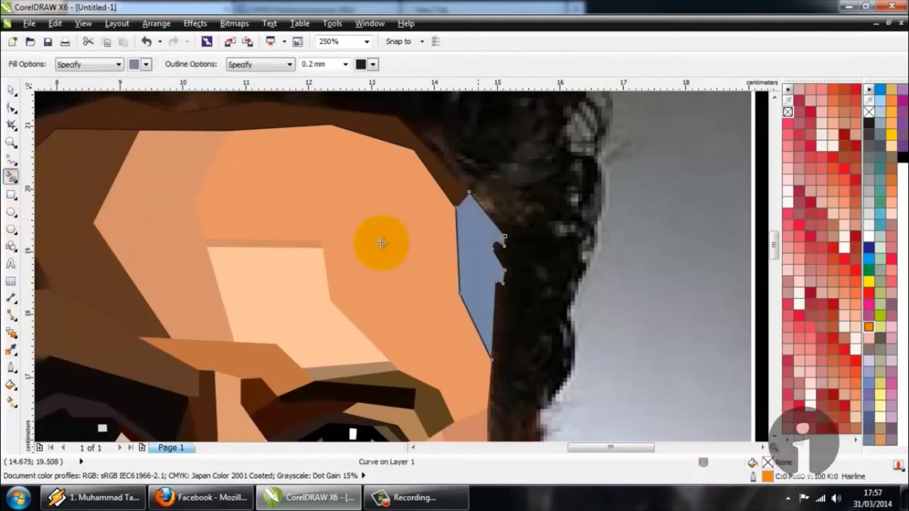
{"action": "left_click", "coordinate": [11, 349]}
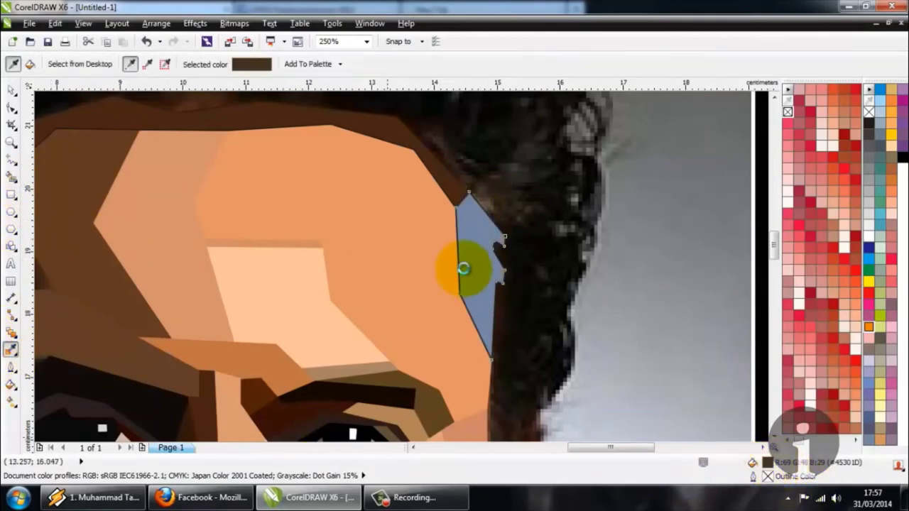
{"action": "left_click", "coordinate": [462, 263]}
{"action": "scroll", "coordinate": [462, 264], "scroll_direction": "down", "scroll_amount": 2}
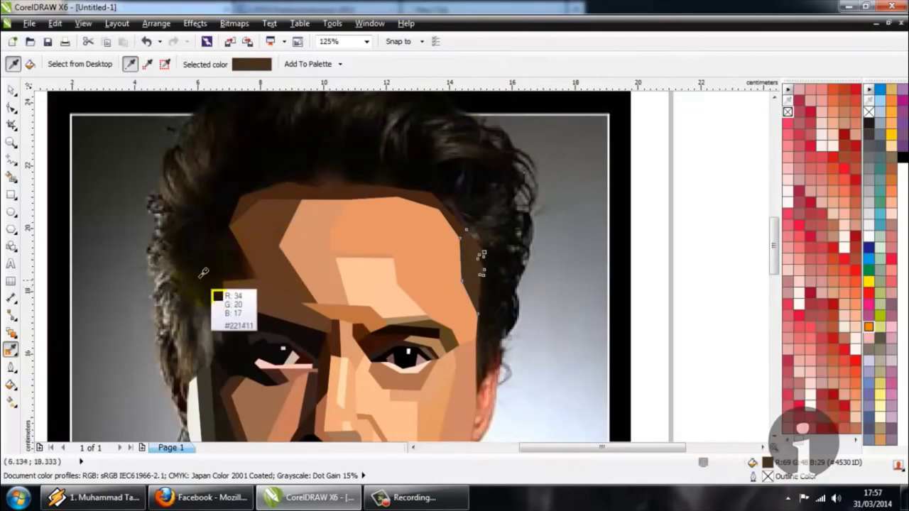
Select all traced face shapes, move them off the page beside the photo, and remove their outlines for comparison
{"action": "left_click", "coordinate": [11, 159]}
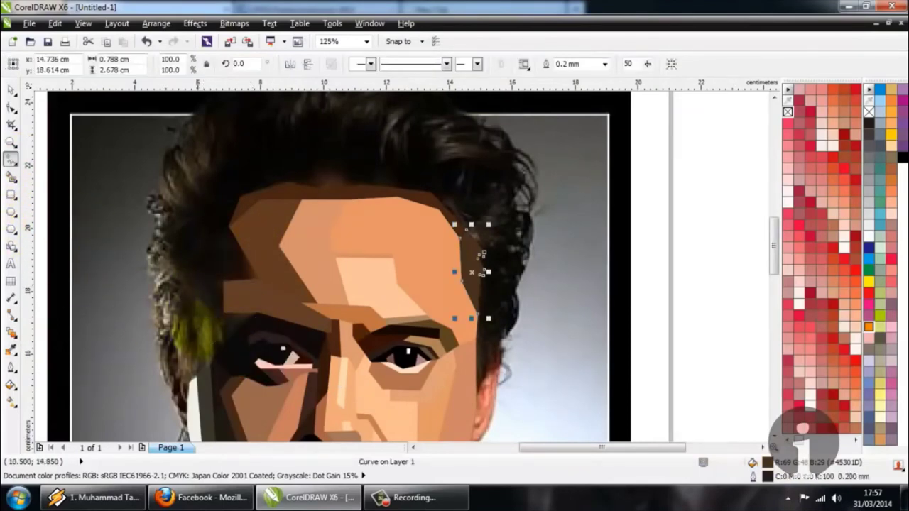
{"action": "scroll", "coordinate": [198, 302], "scroll_direction": "down", "scroll_amount": 2}
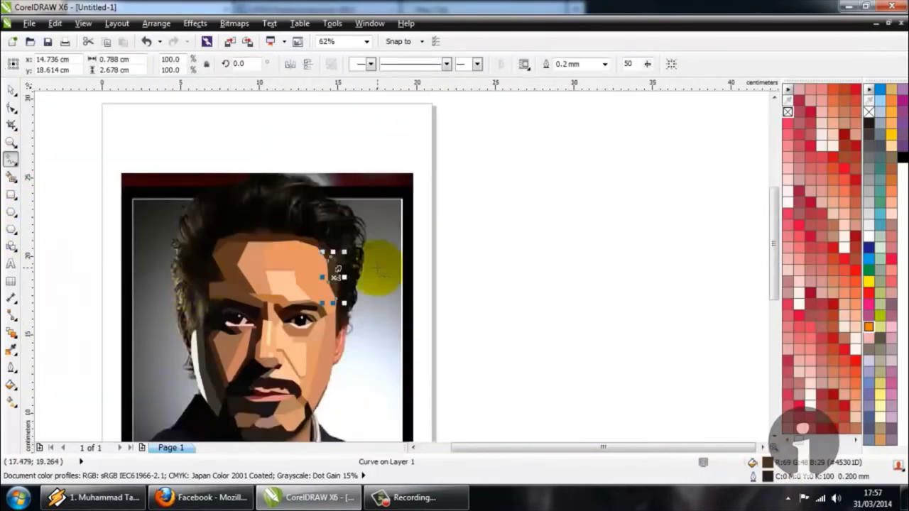
{"action": "left_click", "coordinate": [10, 91]}
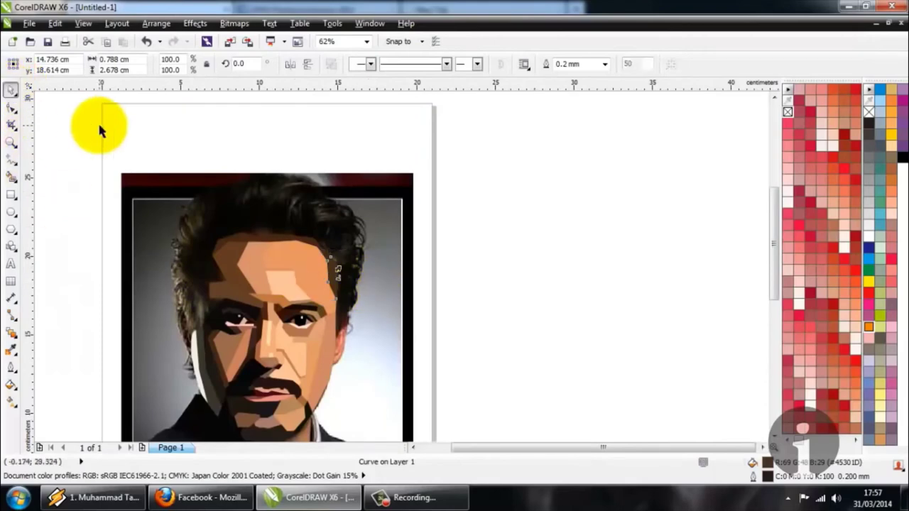
{"action": "left_click", "coordinate": [97, 122]}
{"action": "scroll", "coordinate": [195, 183], "scroll_direction": "down", "scroll_amount": 1}
{"action": "left_click_drag", "start_coordinate": [109, 159], "coordinate": [385, 389]}
{"action": "left_click_drag", "start_coordinate": [220, 229], "coordinate": [413, 247]}
{"action": "right_click", "coordinate": [788, 113]}
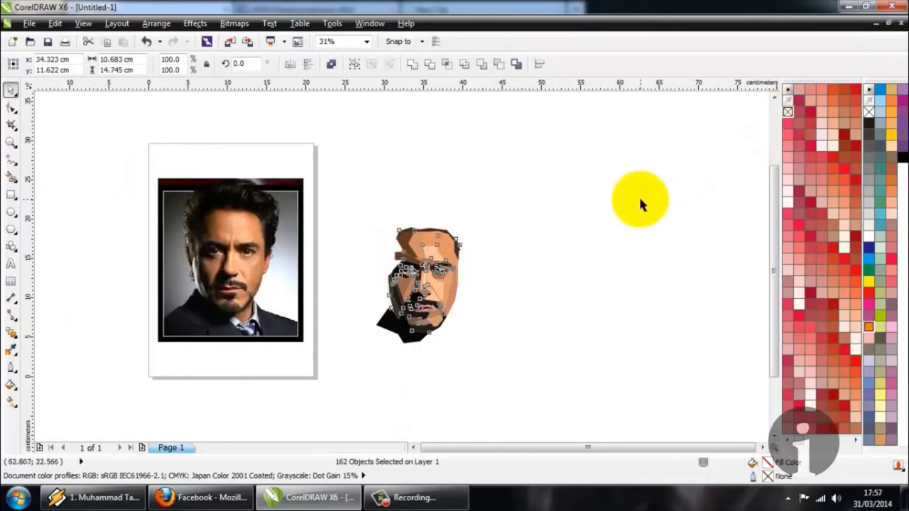
{"action": "left_click", "coordinate": [639, 196]}
{"action": "scroll", "coordinate": [408, 309], "scroll_direction": "up", "scroll_amount": 1}
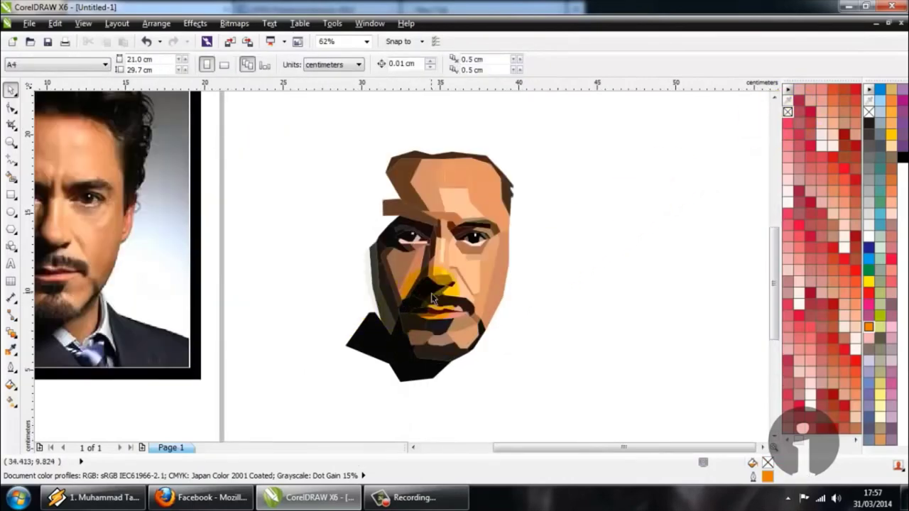
Undo the latest outline removal and move of the vector face, placing it back over the photo
{"action": "scroll", "coordinate": [433, 298], "scroll_direction": "down", "scroll_amount": 1}
{"action": "key", "text": "ctrl+a"}
{"action": "key", "text": "ctrl+z"}
{"action": "left_click", "coordinate": [336, 264]}
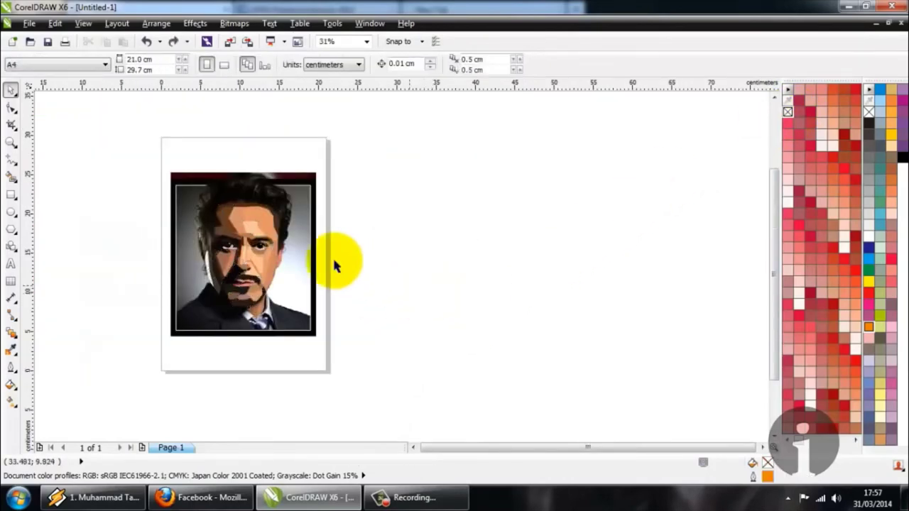
Examine the traced face over the photo, checking the shadowed hair side, the ear, and the neck and collar for untraced areas
{"action": "scroll", "coordinate": [238, 235], "scroll_direction": "up", "scroll_amount": 2}
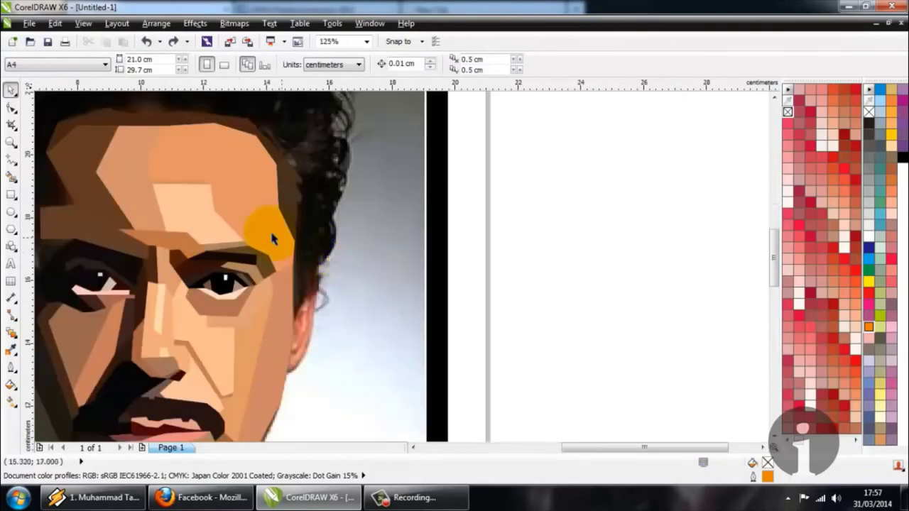
{"action": "scroll", "coordinate": [269, 233], "scroll_direction": "down", "scroll_amount": 1}
{"action": "scroll", "coordinate": [127, 272], "scroll_direction": "up", "scroll_amount": 1}
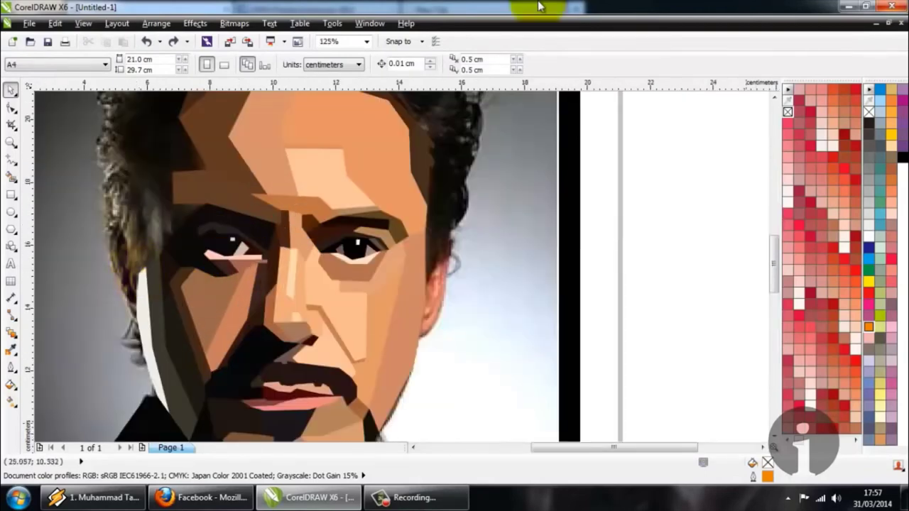
{"action": "left_click", "coordinate": [12, 161]}
{"action": "scroll", "coordinate": [245, 234], "scroll_direction": "down", "scroll_amount": 1}
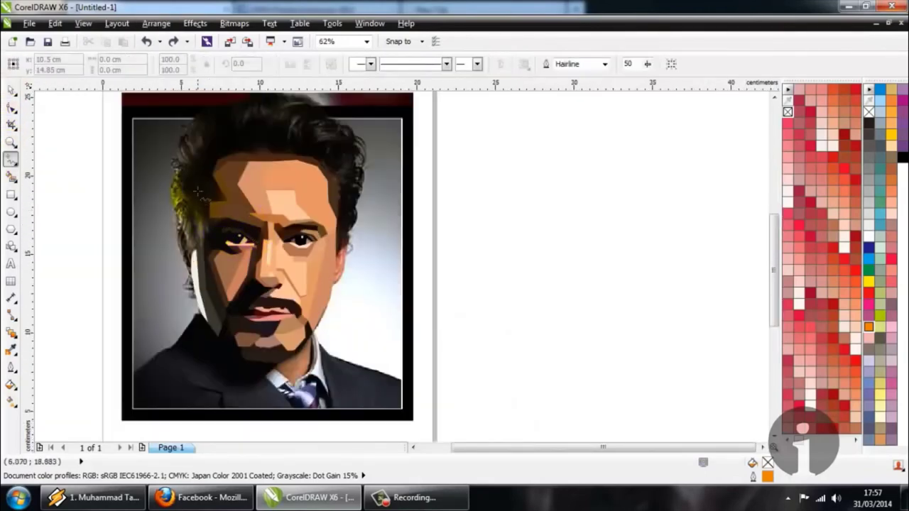
{"action": "scroll", "coordinate": [198, 190], "scroll_direction": "up", "scroll_amount": 1}
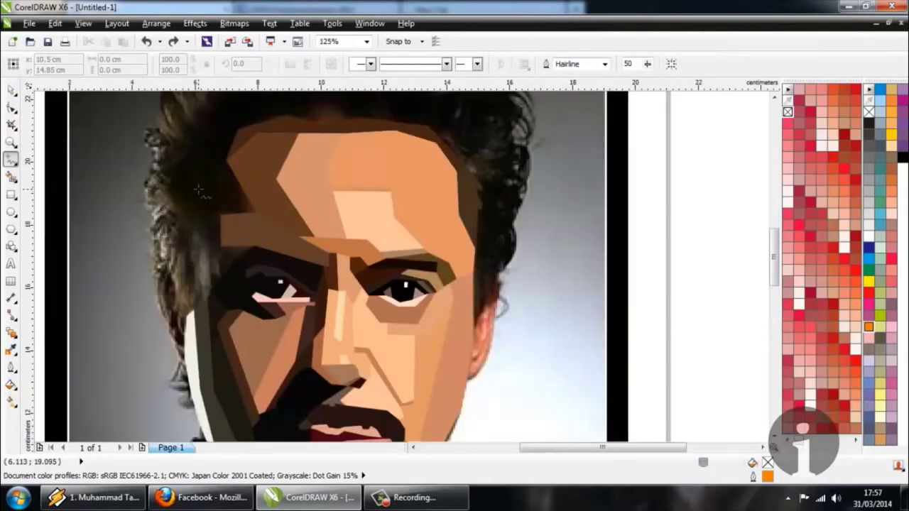
{"action": "scroll", "coordinate": [200, 189], "scroll_direction": "down", "scroll_amount": 1}
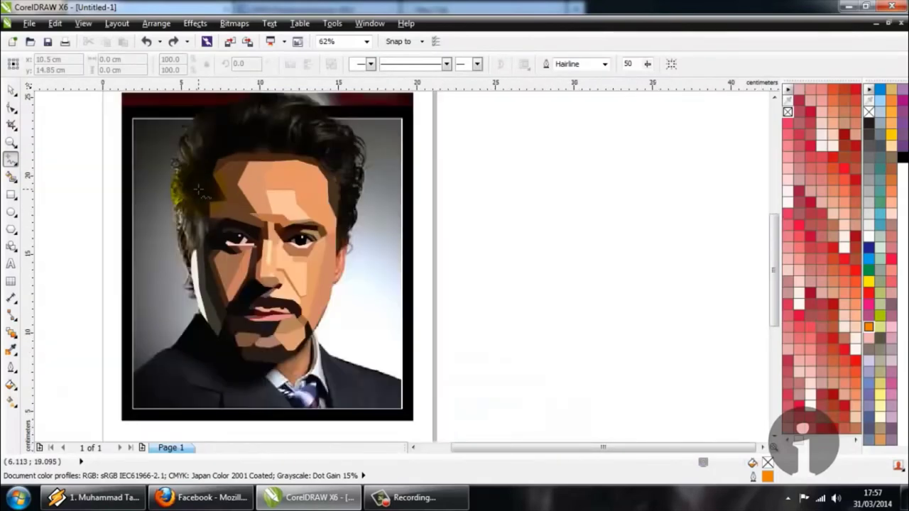
{"action": "scroll", "coordinate": [291, 330], "scroll_direction": "up", "scroll_amount": 1}
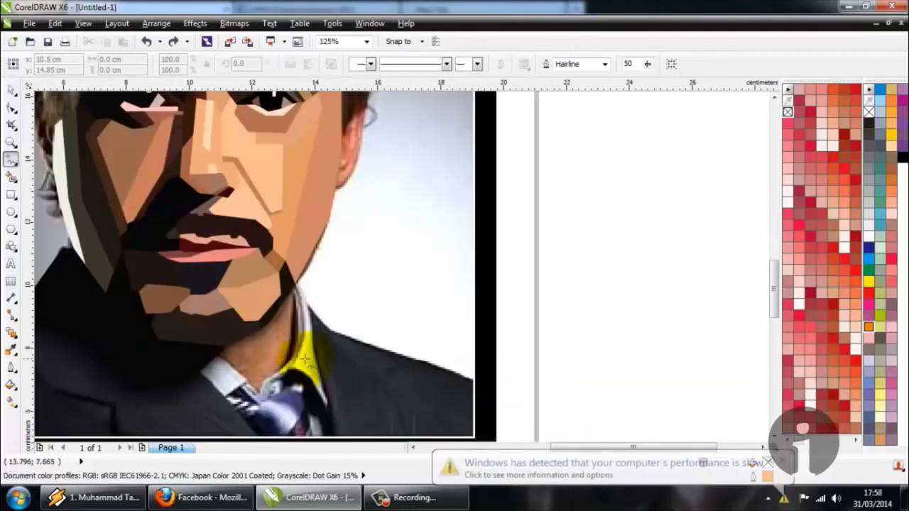
{"action": "scroll", "coordinate": [248, 277], "scroll_direction": "down", "scroll_amount": 1}
{"action": "scroll", "coordinate": [288, 171], "scroll_direction": "down", "scroll_amount": 1}
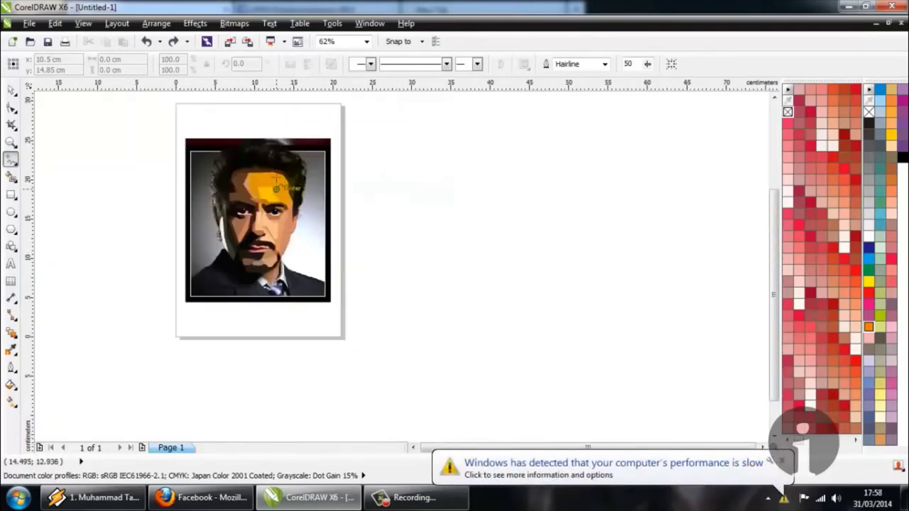
{"action": "scroll", "coordinate": [285, 155], "scroll_direction": "up", "scroll_amount": 1}
{"action": "scroll", "coordinate": [283, 156], "scroll_direction": "up", "scroll_amount": 1}
{"action": "scroll", "coordinate": [309, 209], "scroll_direction": "down", "scroll_amount": 1}
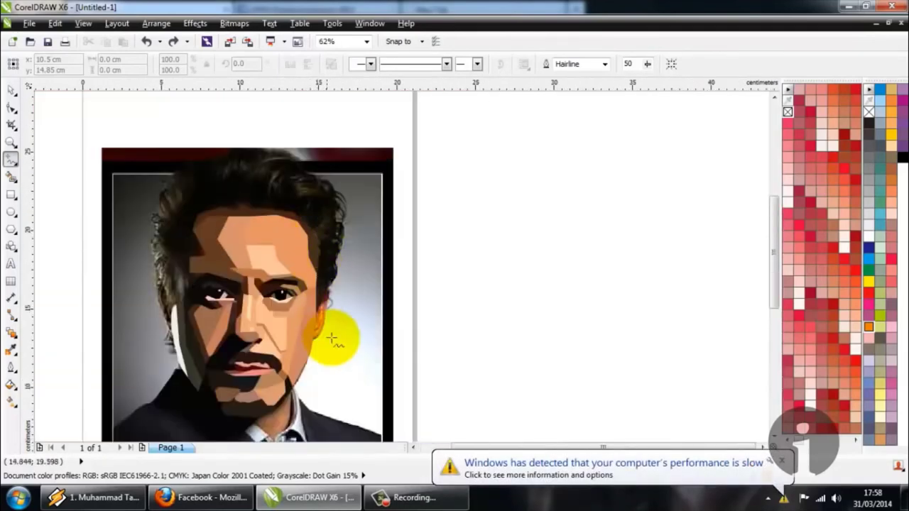
Trace a closed polygon outline around the ear on the lit side, from the lobe to the hairline
{"action": "scroll", "coordinate": [324, 341], "scroll_direction": "up", "scroll_amount": 1}
{"action": "scroll", "coordinate": [293, 341], "scroll_direction": "up", "scroll_amount": 1}
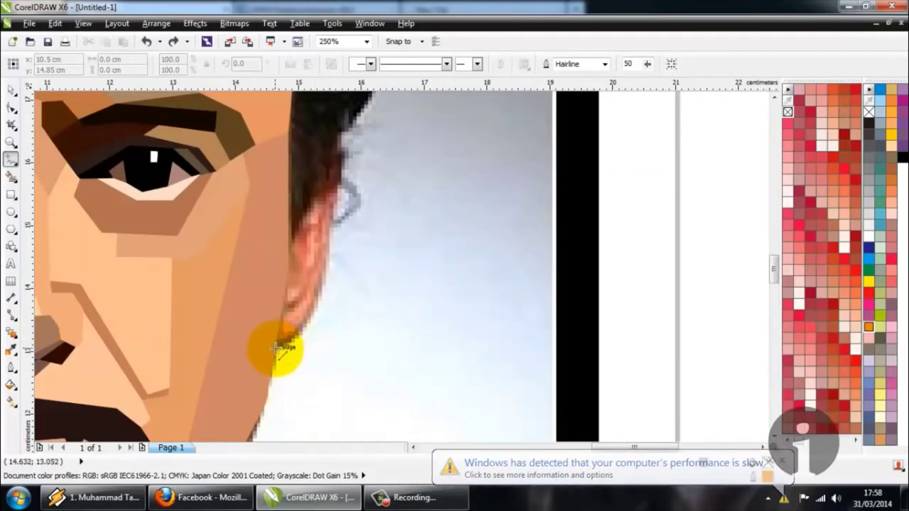
{"action": "left_click", "coordinate": [277, 349]}
{"action": "left_click", "coordinate": [328, 274]}
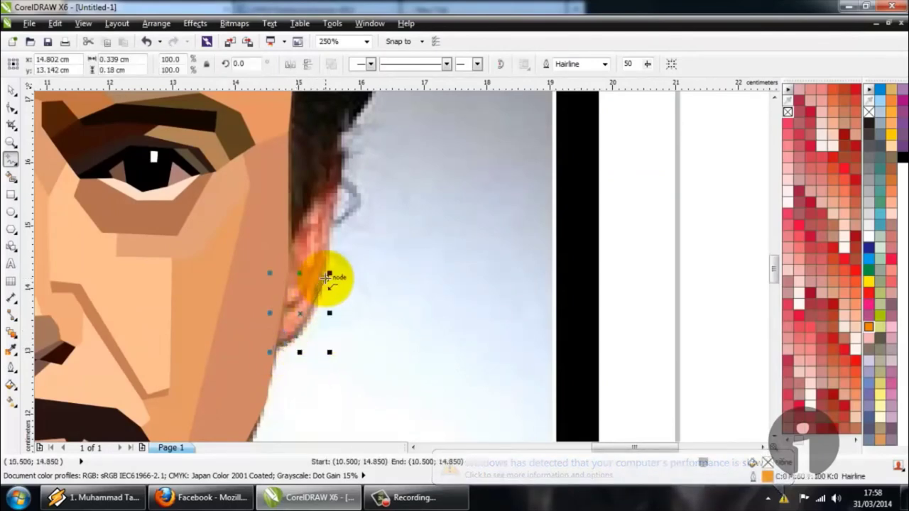
{"action": "left_click", "coordinate": [338, 178]}
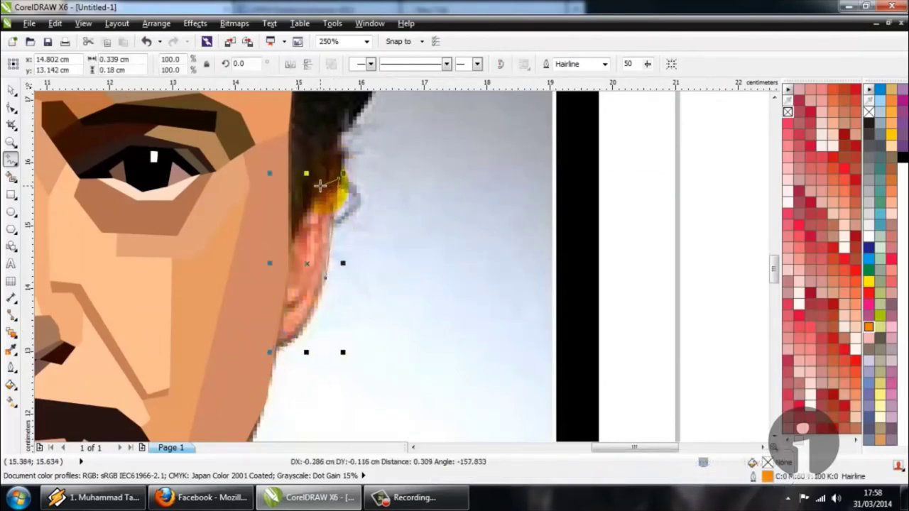
{"action": "left_click", "coordinate": [319, 186]}
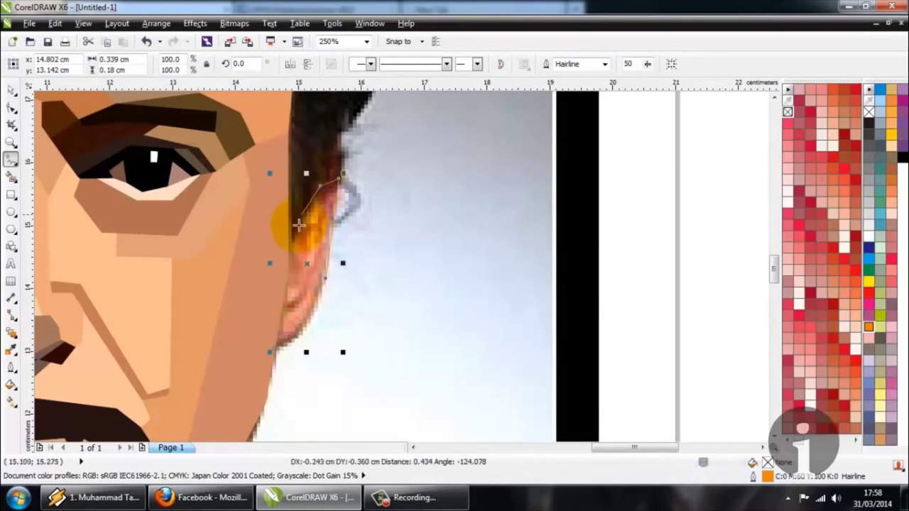
{"action": "left_click", "coordinate": [298, 307]}
{"action": "scroll", "coordinate": [292, 271], "scroll_direction": "down", "scroll_amount": 2}
{"action": "scroll", "coordinate": [295, 272], "scroll_direction": "up", "scroll_amount": 4}
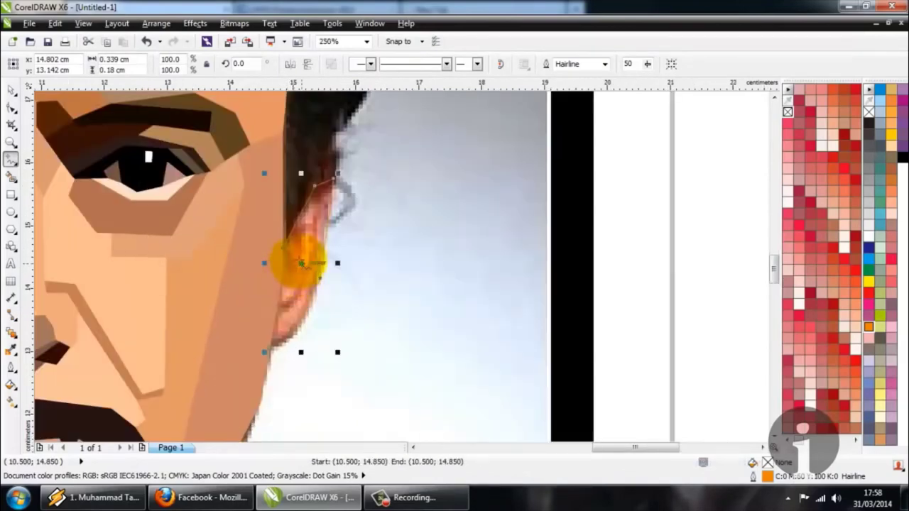
Draw an inner dividing line down the ear to separate the darker strip along the cheek
{"action": "left_click", "coordinate": [295, 173]}
{"action": "left_click", "coordinate": [294, 233]}
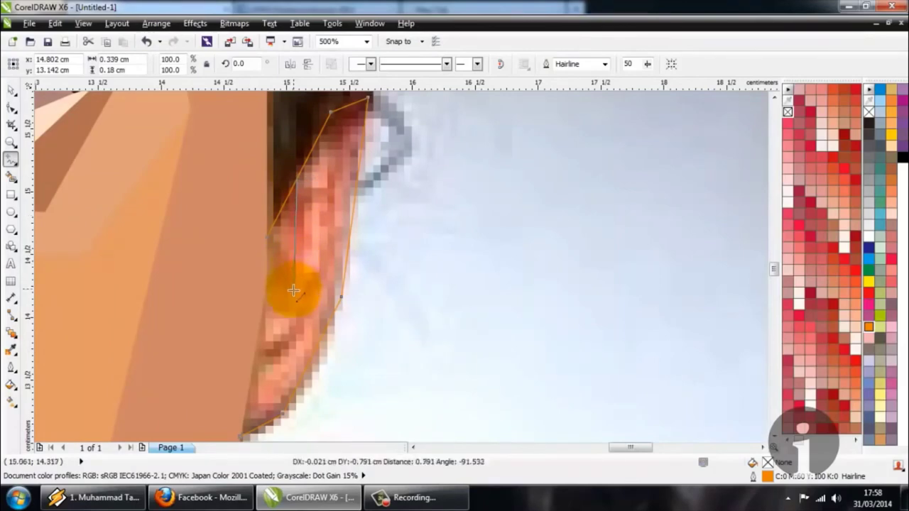
{"action": "left_click", "coordinate": [295, 293]}
{"action": "double_click", "coordinate": [253, 347]}
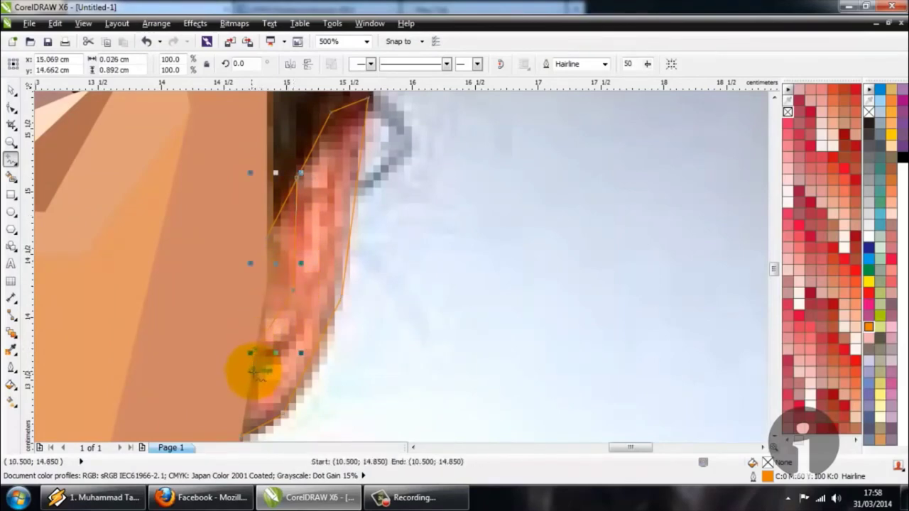
Outline the dark fold inside the ear just above the lobe as a small hooked polygon
{"action": "left_click", "coordinate": [252, 370]}
{"action": "double_click", "coordinate": [302, 337]}
{"action": "double_click", "coordinate": [310, 297]}
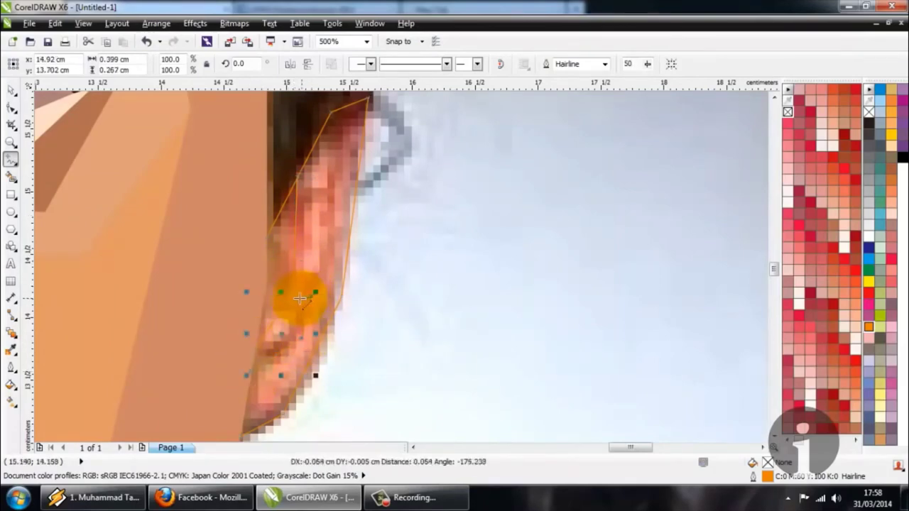
{"action": "left_click", "coordinate": [299, 298]}
{"action": "left_click", "coordinate": [291, 326]}
{"action": "double_click", "coordinate": [267, 333]}
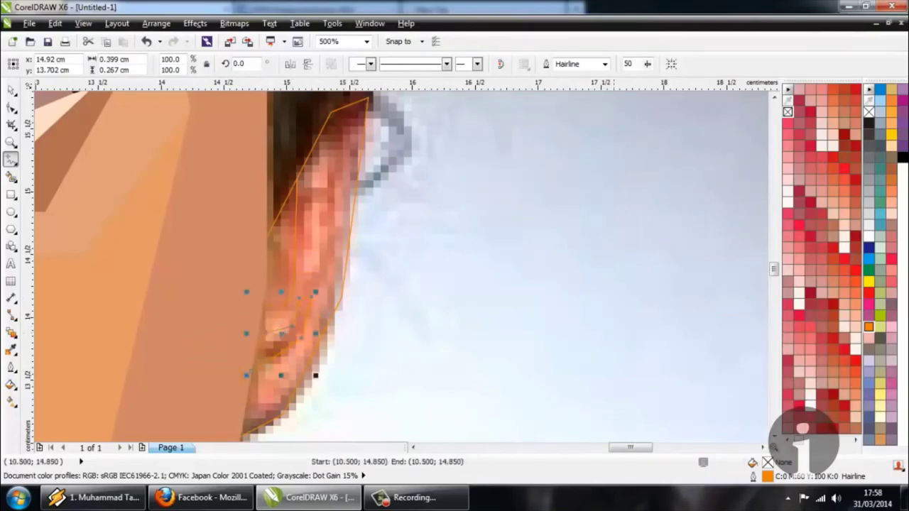
Turn the ear strip beside the cheek into a closed patch and fill it with the sampled #DA6F5B
{"action": "left_click", "coordinate": [11, 349]}
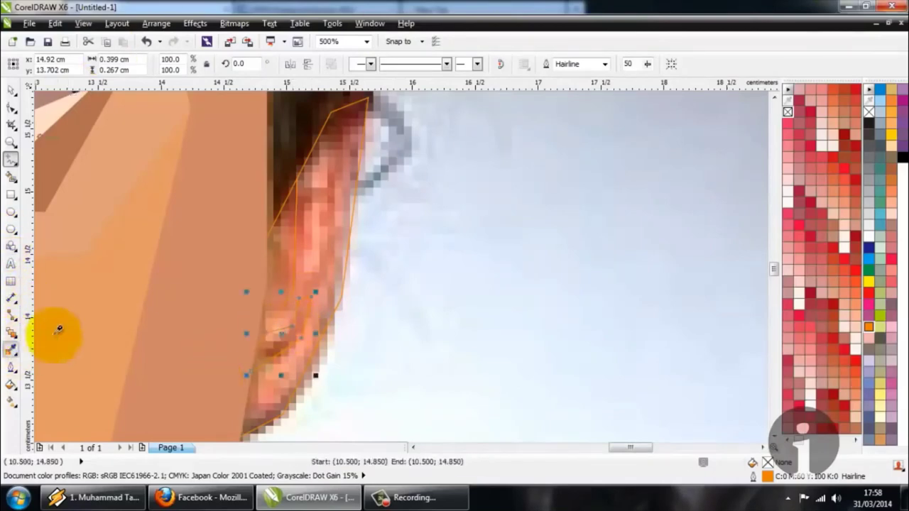
{"action": "left_click", "coordinate": [296, 257]}
{"action": "left_click", "coordinate": [10, 176]}
{"action": "left_click", "coordinate": [273, 261]}
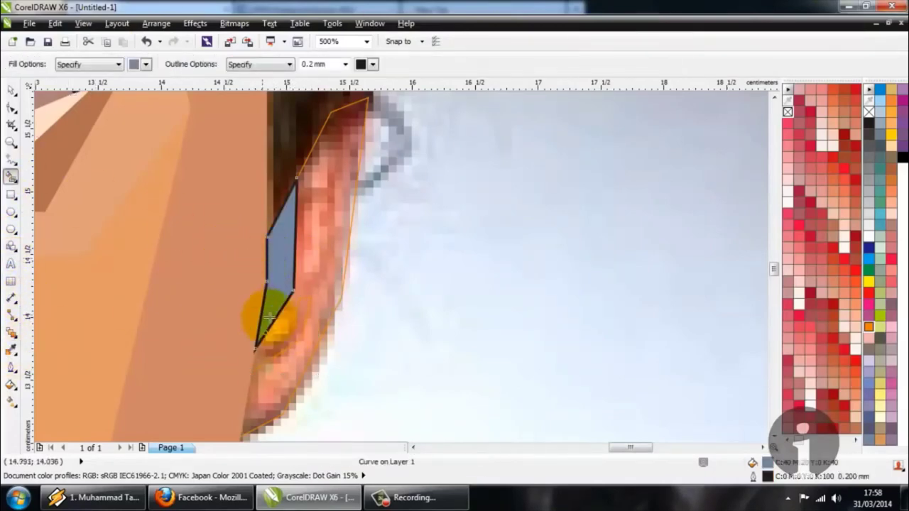
{"action": "scroll", "coordinate": [270, 318], "scroll_direction": "up", "scroll_amount": 1}
{"action": "left_click", "coordinate": [12, 347]}
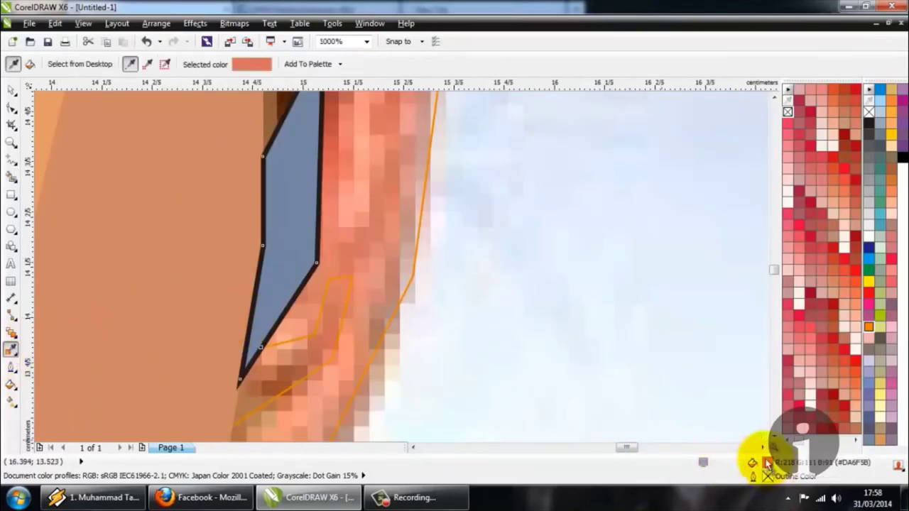
{"action": "left_click", "coordinate": [284, 223]}
Turn the main outer area of the ear into a closed patch and fill it with the sampled #FCA18F
{"action": "left_click", "coordinate": [308, 196]}
{"action": "left_click", "coordinate": [11, 175]}
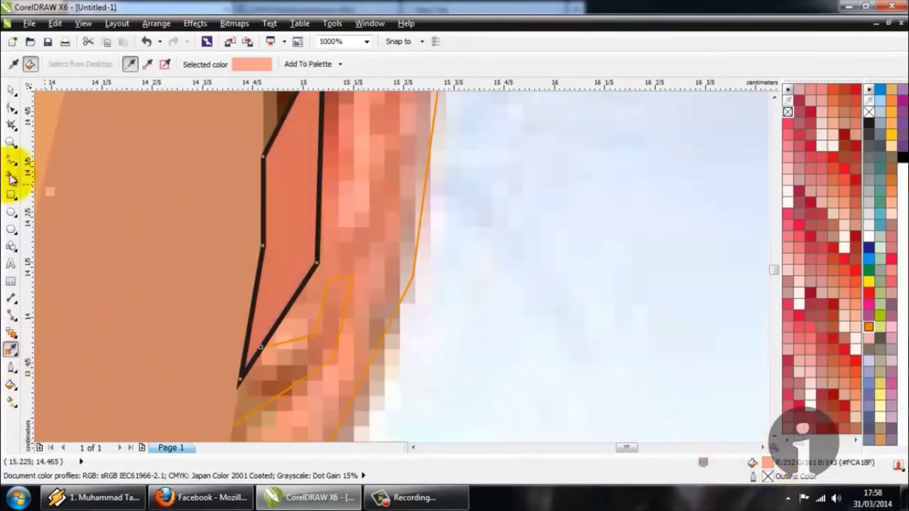
{"action": "left_click", "coordinate": [405, 237]}
{"action": "left_click", "coordinate": [10, 348]}
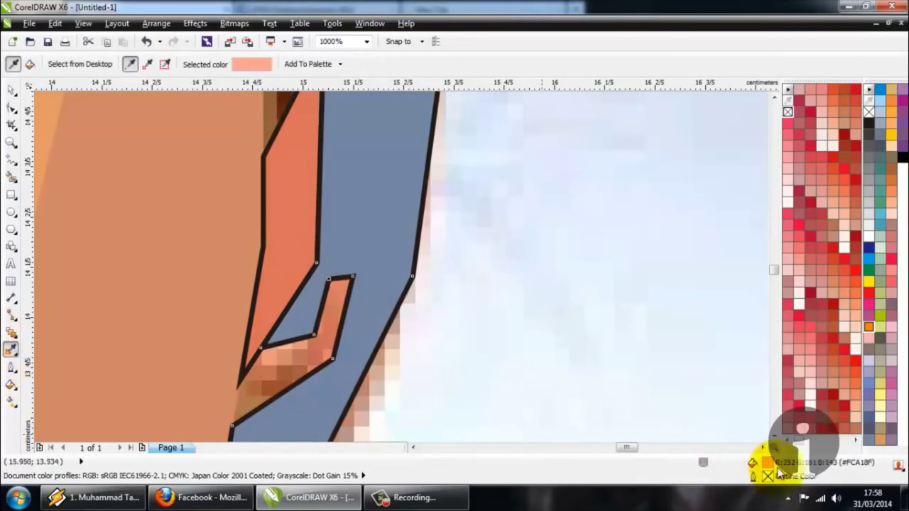
{"action": "left_click", "coordinate": [349, 307]}
Turn the hooked fold above the earlobe into a closed patch and fill it with the sampled brown #A05736
{"action": "left_click", "coordinate": [279, 373]}
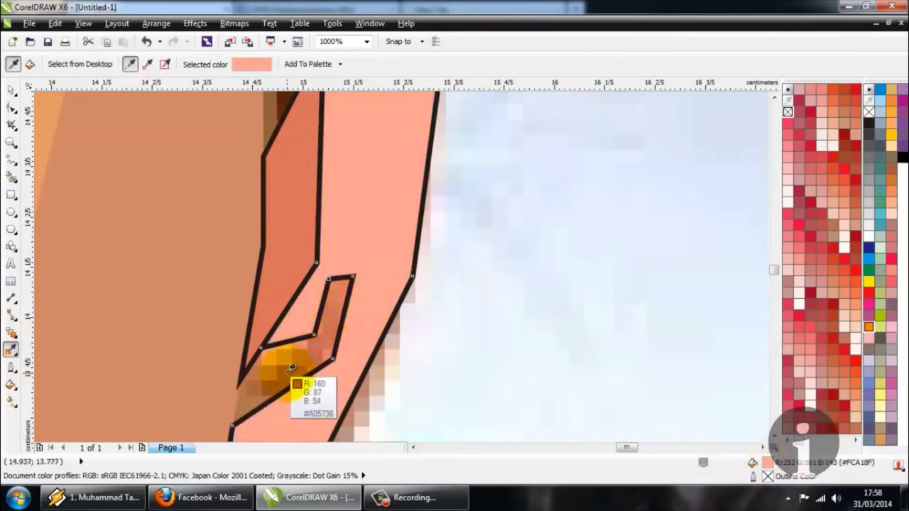
{"action": "left_click", "coordinate": [11, 175]}
{"action": "left_click", "coordinate": [270, 336]}
{"action": "scroll", "coordinate": [242, 369], "scroll_direction": "up", "scroll_amount": 1}
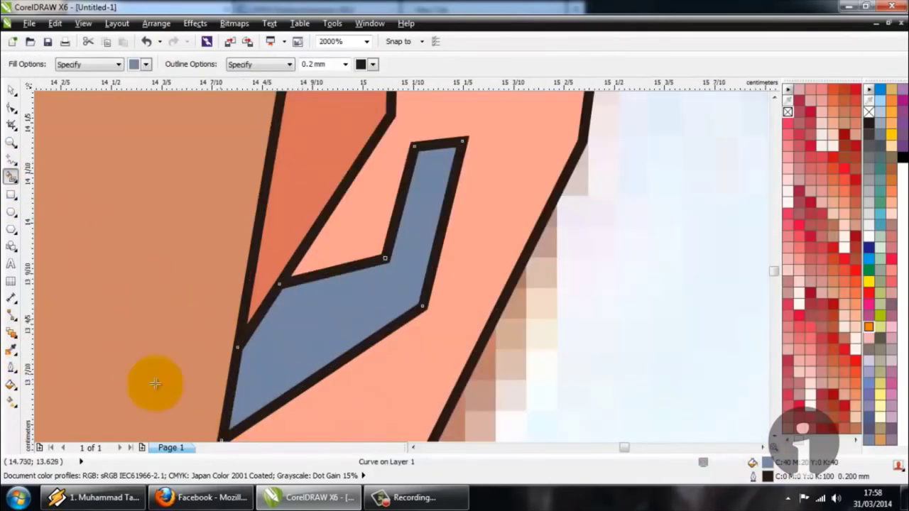
{"action": "left_click", "coordinate": [11, 347]}
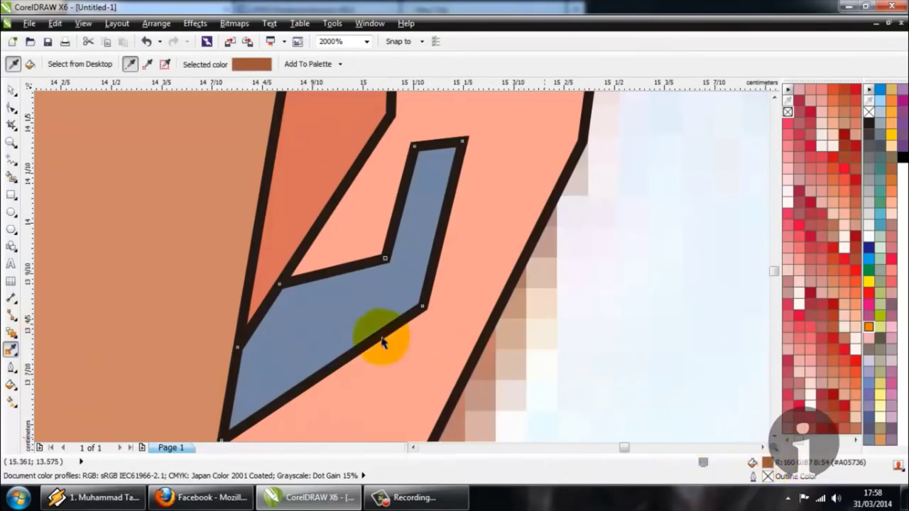
{"action": "left_click", "coordinate": [341, 309]}
Select all traced face shapes, move them off the page beside the photo, and remove their outlines to compare
{"action": "scroll", "coordinate": [345, 307], "scroll_direction": "down", "scroll_amount": 3}
{"action": "scroll", "coordinate": [343, 306], "scroll_direction": "down", "scroll_amount": 2}
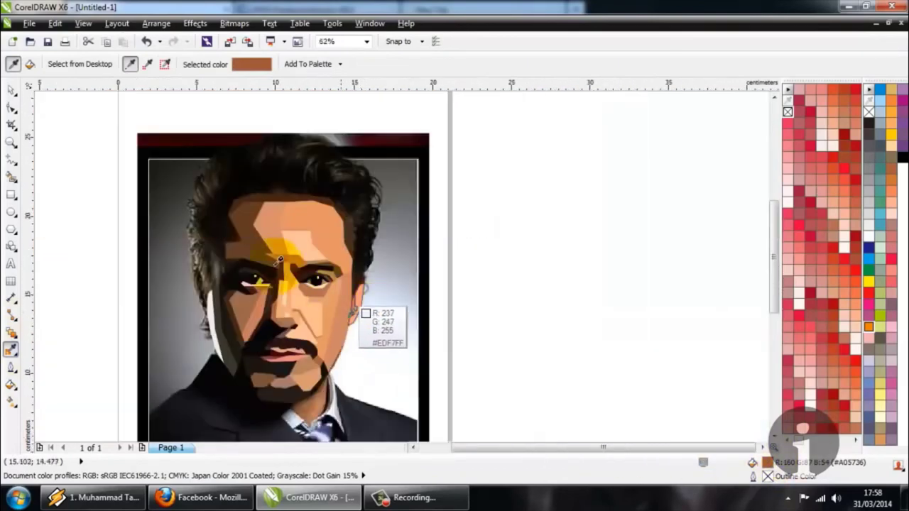
{"action": "left_click", "coordinate": [11, 89]}
{"action": "scroll", "coordinate": [110, 101], "scroll_direction": "down", "scroll_amount": 1}
{"action": "left_click_drag", "start_coordinate": [98, 112], "coordinate": [462, 353]}
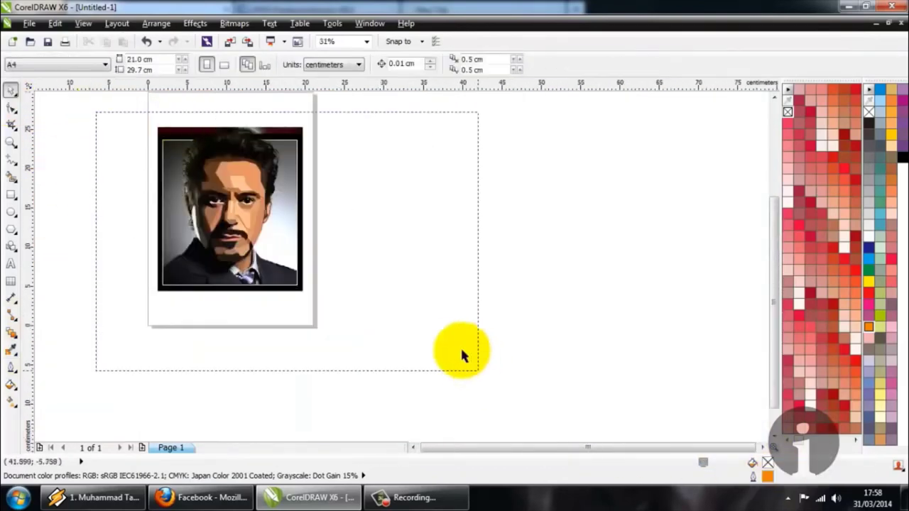
{"action": "left_click_drag", "start_coordinate": [224, 195], "coordinate": [501, 257]}
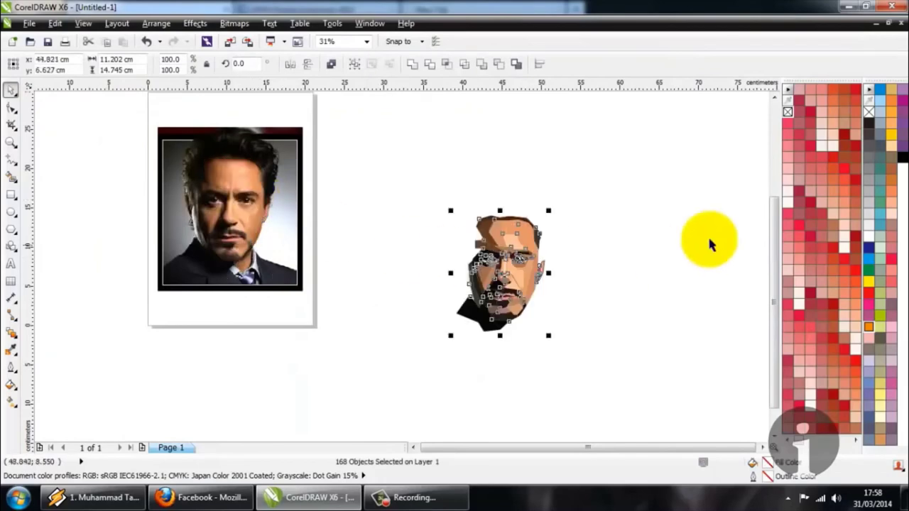
{"action": "right_click", "coordinate": [784, 112]}
{"action": "left_click", "coordinate": [663, 179]}
Undo the outline removal and the move so the traced face sits over the photo again
{"action": "key", "text": "ctrl+z"}
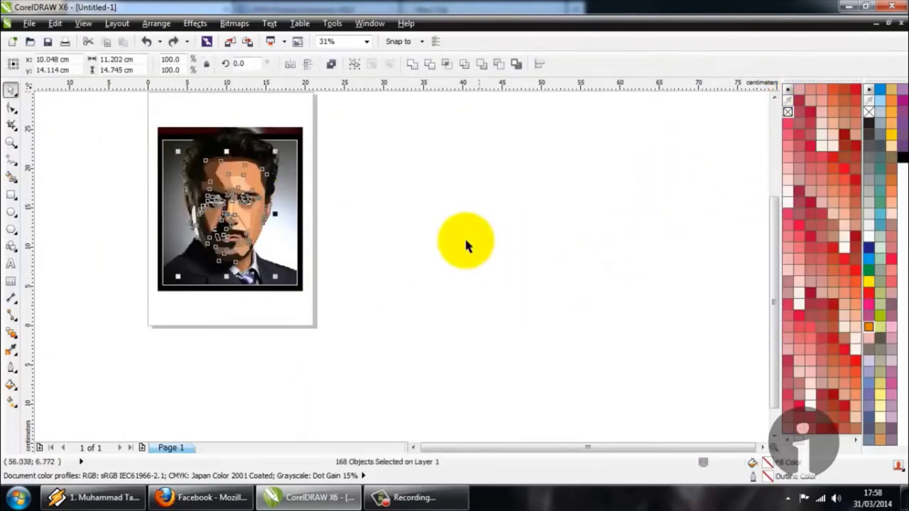
{"action": "left_click", "coordinate": [464, 244]}
{"action": "scroll", "coordinate": [242, 164], "scroll_direction": "up", "scroll_amount": 1}
{"action": "scroll", "coordinate": [160, 168], "scroll_direction": "up", "scroll_amount": 1}
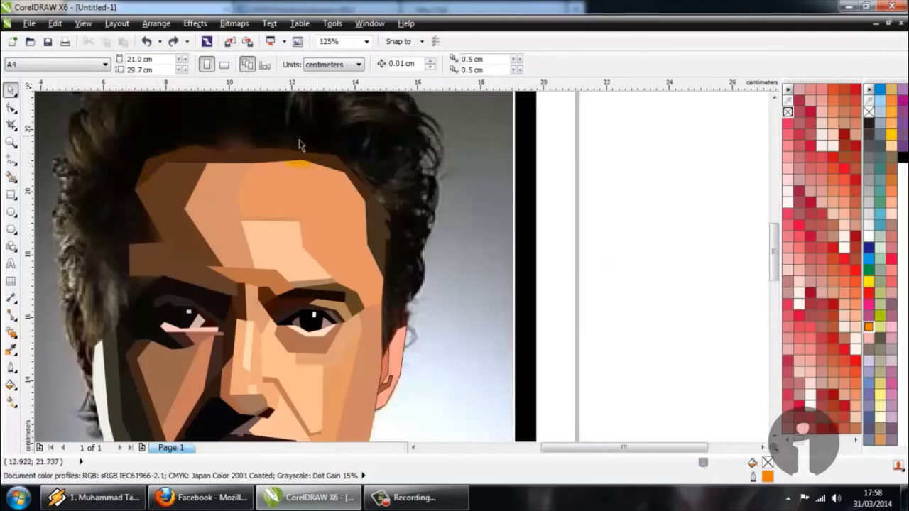
{"action": "scroll", "coordinate": [197, 222], "scroll_direction": "down", "scroll_amount": 1}
{"action": "scroll", "coordinate": [192, 238], "scroll_direction": "up", "scroll_amount": 1}
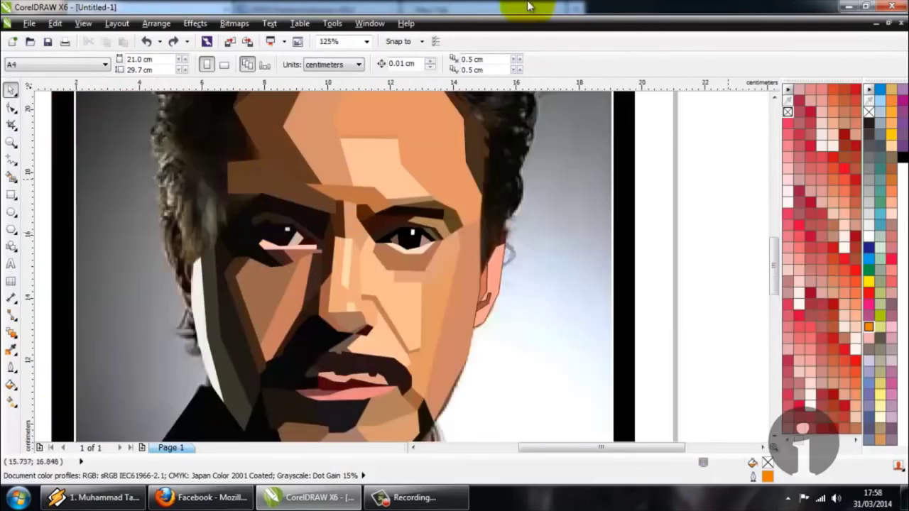
Outline the shadowed temple from the cheek edge to the brow patch, and add an inner dividing line beside the eye
{"action": "left_click", "coordinate": [9, 165]}
{"action": "scroll", "coordinate": [173, 213], "scroll_direction": "down", "scroll_amount": 1}
{"action": "scroll", "coordinate": [209, 165], "scroll_direction": "up", "scroll_amount": 1}
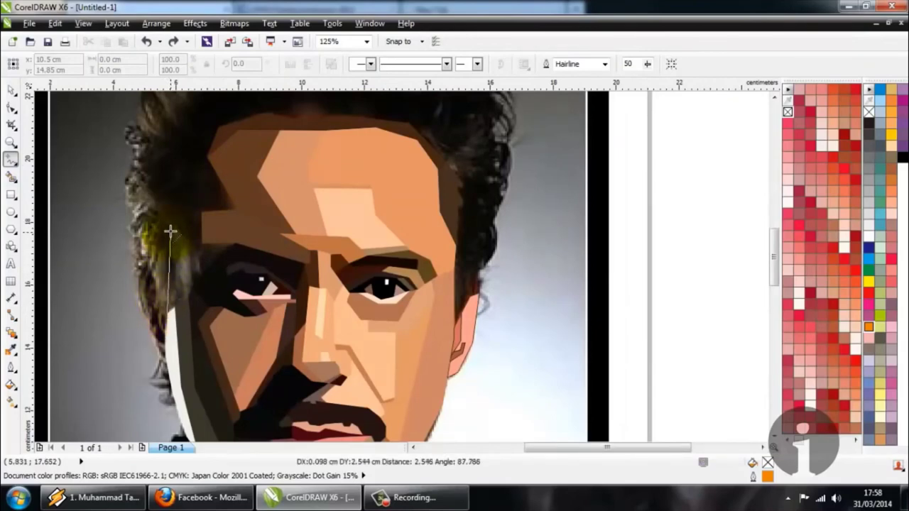
{"action": "left_click", "coordinate": [170, 229]}
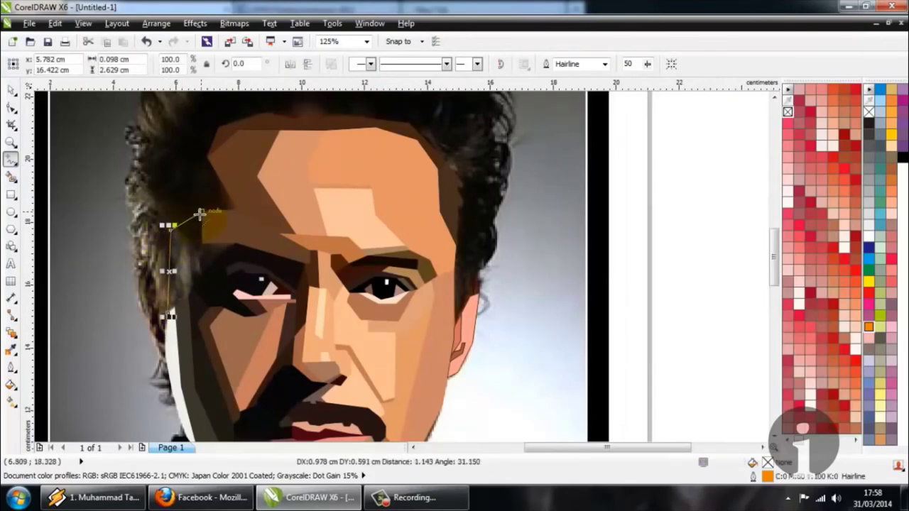
{"action": "scroll", "coordinate": [204, 263], "scroll_direction": "up", "scroll_amount": 1}
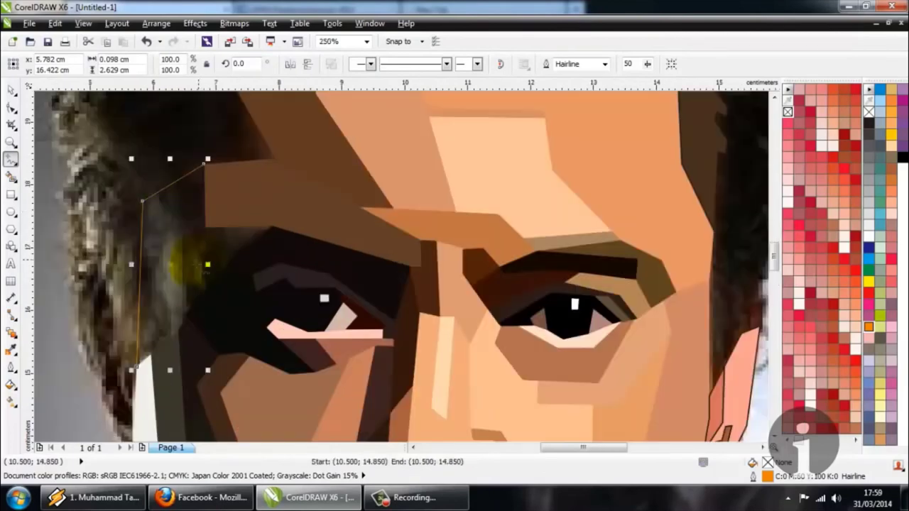
{"action": "left_click", "coordinate": [172, 334]}
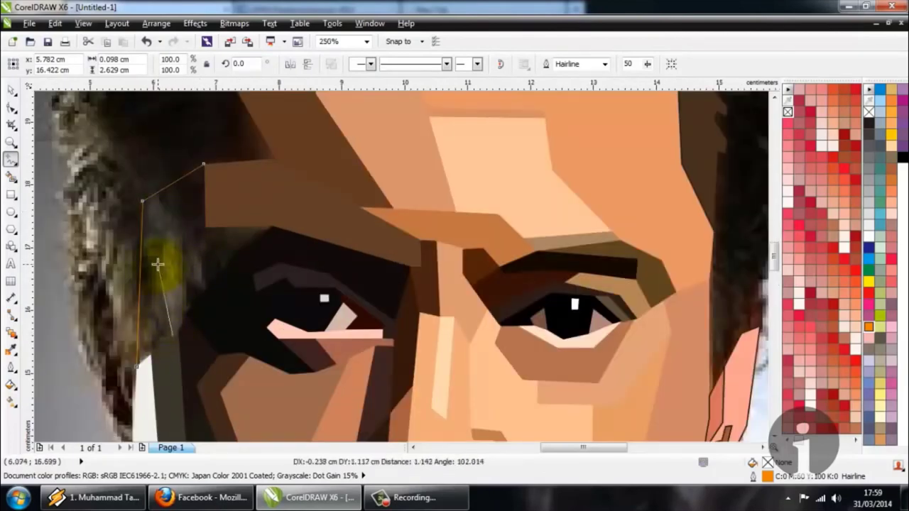
{"action": "left_click", "coordinate": [158, 264]}
{"action": "double_click", "coordinate": [206, 224]}
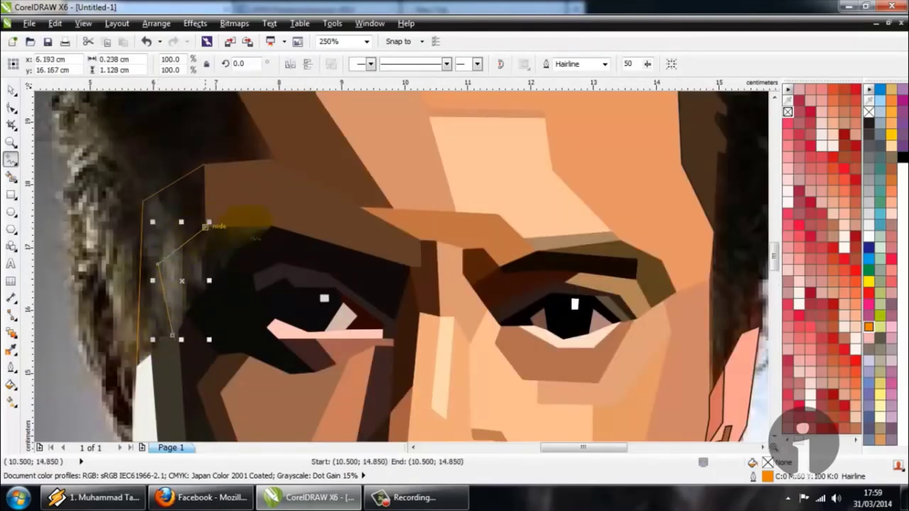
Turn the inner temple area beside the shadowed eye into a closed patch and fill it with the sampled #524C40
{"action": "left_click", "coordinate": [12, 349]}
{"action": "left_click", "coordinate": [183, 283]}
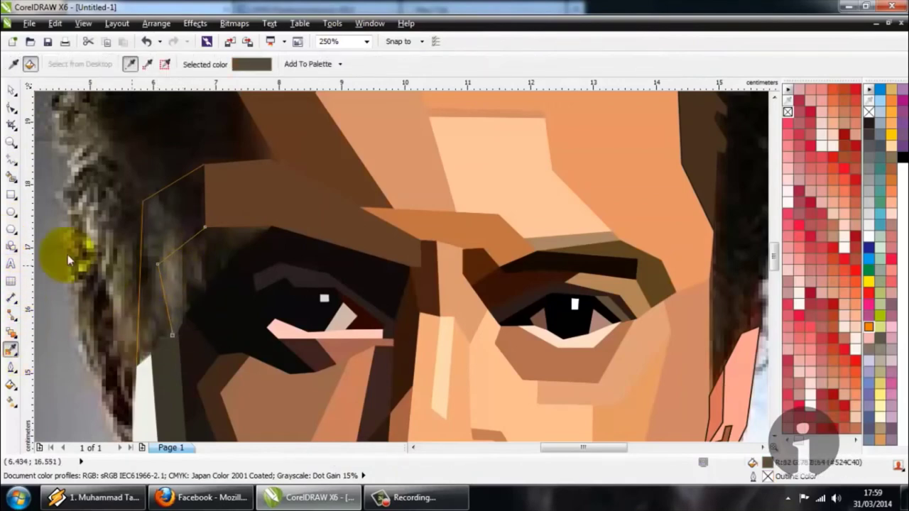
{"action": "left_click", "coordinate": [11, 182]}
{"action": "left_click", "coordinate": [204, 260]}
{"action": "left_click", "coordinate": [12, 349]}
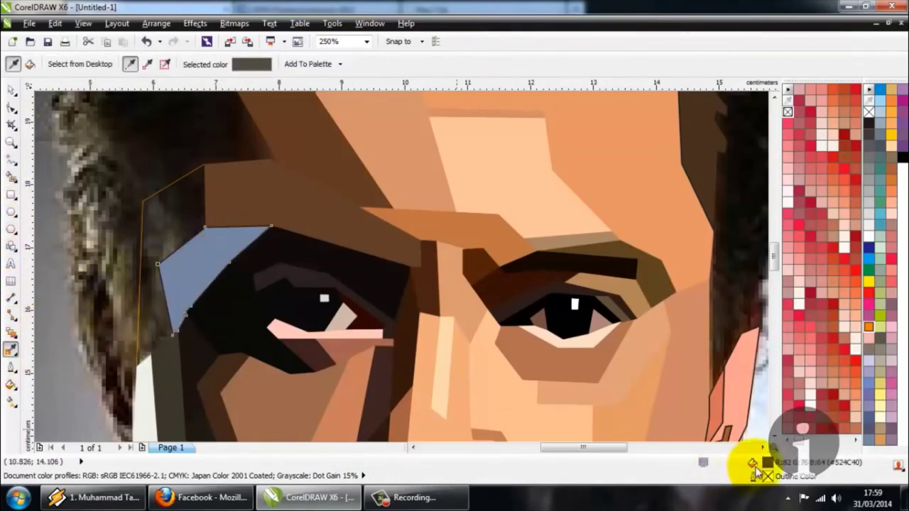
{"action": "left_click", "coordinate": [185, 272], "text": "shift"}
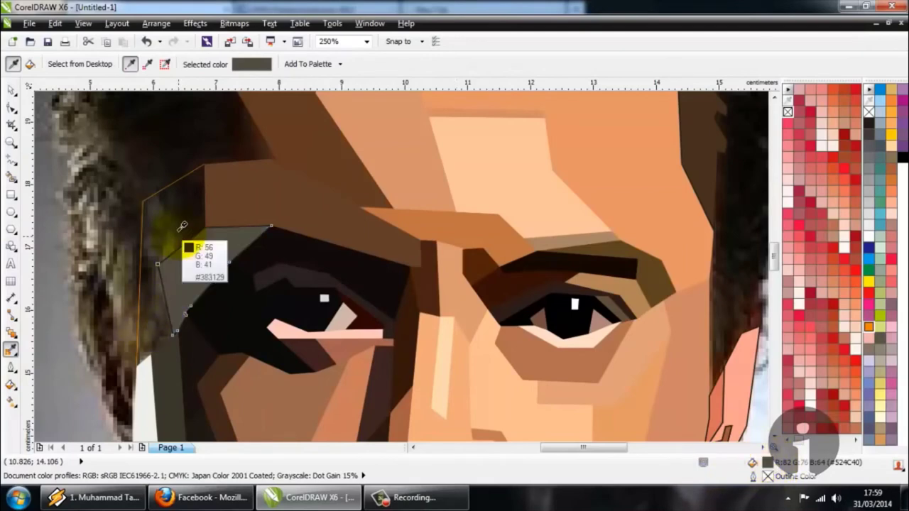
Turn the outer strip of the shadowed temple into a closed patch and fill it with the sampled dark brown #342D23
{"action": "left_click", "coordinate": [184, 225]}
{"action": "left_click", "coordinate": [13, 177]}
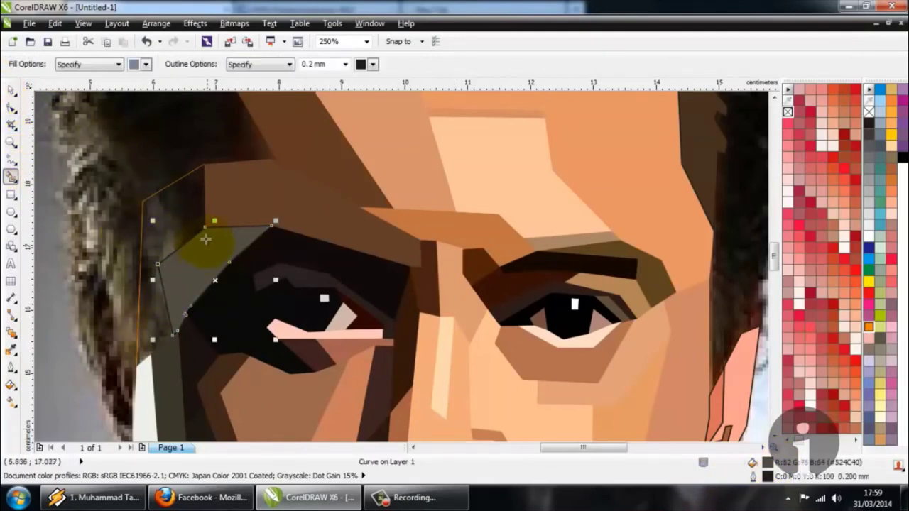
{"action": "left_click", "coordinate": [179, 226]}
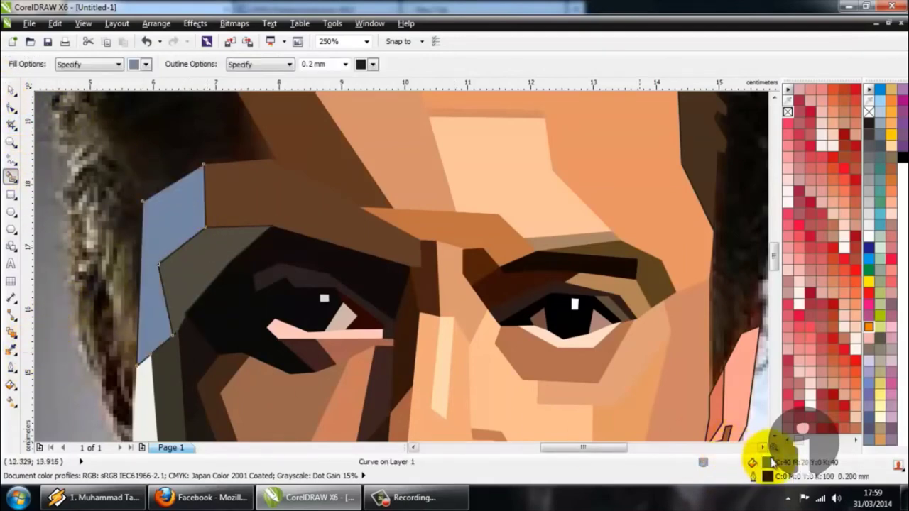
{"action": "left_click", "coordinate": [11, 349]}
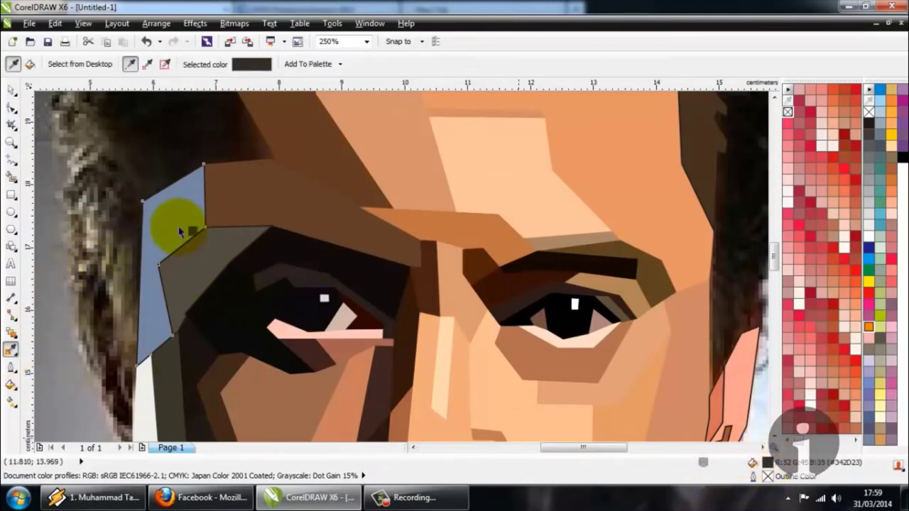
{"action": "scroll", "coordinate": [184, 231], "scroll_direction": "down", "scroll_amount": 5}
{"action": "scroll", "coordinate": [197, 212], "scroll_direction": "up", "scroll_amount": 2}
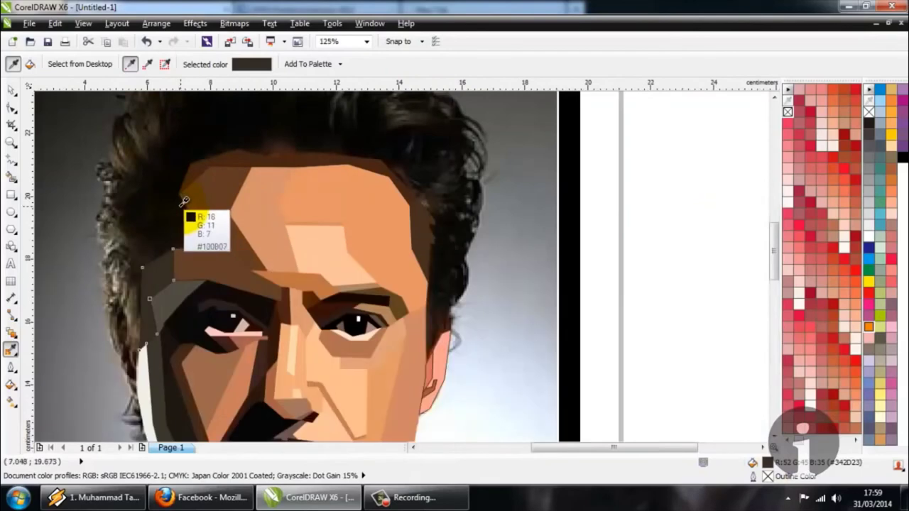
Trace the outer hair edge as a segmented line from the top of the lit-side ear up to the crown
{"action": "scroll", "coordinate": [196, 213], "scroll_direction": "down", "scroll_amount": 1}
{"action": "left_click", "coordinate": [11, 159]}
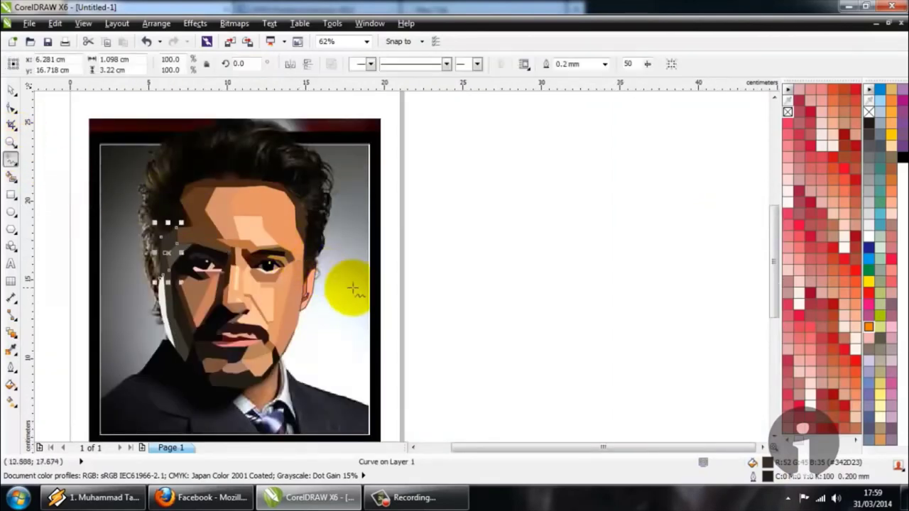
{"action": "scroll", "coordinate": [330, 266], "scroll_direction": "up", "scroll_amount": 2}
{"action": "left_click", "coordinate": [313, 264]}
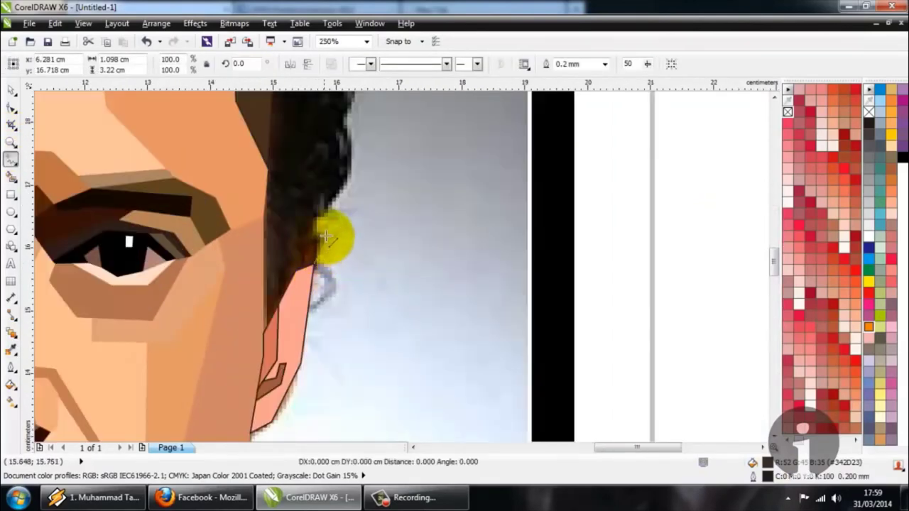
{"action": "double_click", "coordinate": [315, 216]}
{"action": "double_click", "coordinate": [332, 212]}
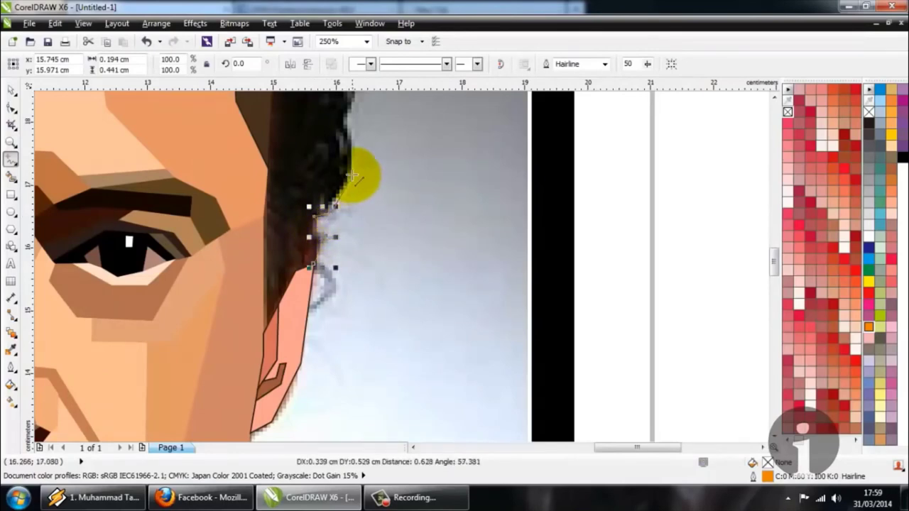
{"action": "double_click", "coordinate": [352, 176]}
{"action": "left_click", "coordinate": [345, 120]}
{"action": "scroll", "coordinate": [348, 228], "scroll_direction": "down", "scroll_amount": 1}
{"action": "scroll", "coordinate": [349, 227], "scroll_direction": "down", "scroll_amount": 2}
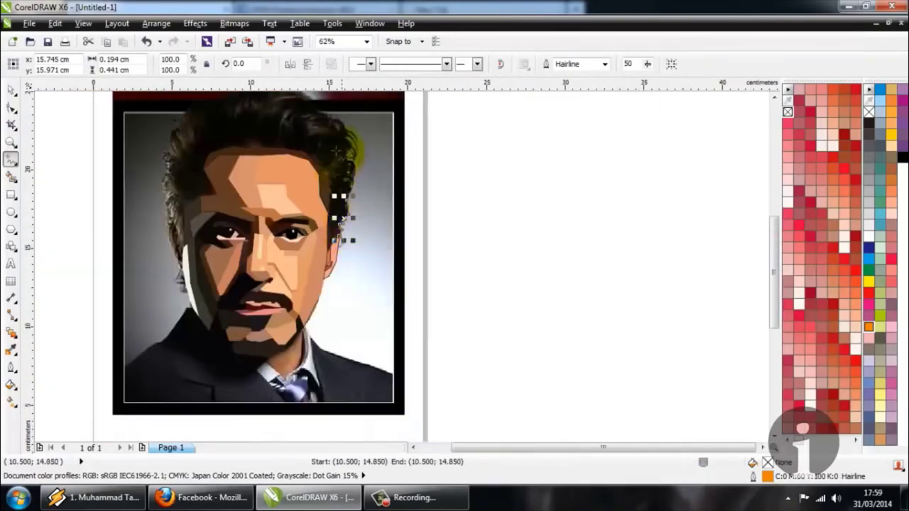
{"action": "scroll", "coordinate": [354, 245], "scroll_direction": "up", "scroll_amount": 1}
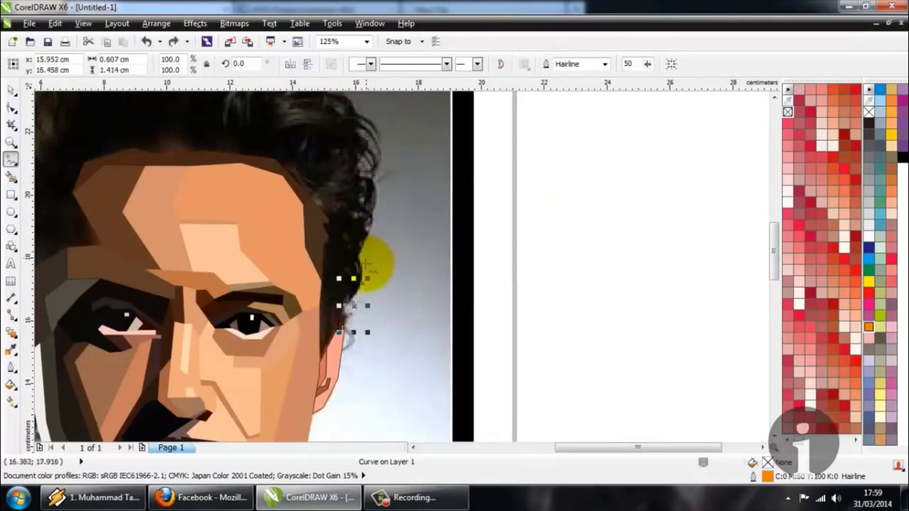
{"action": "left_click_drag", "start_coordinate": [362, 257], "coordinate": [374, 222]}
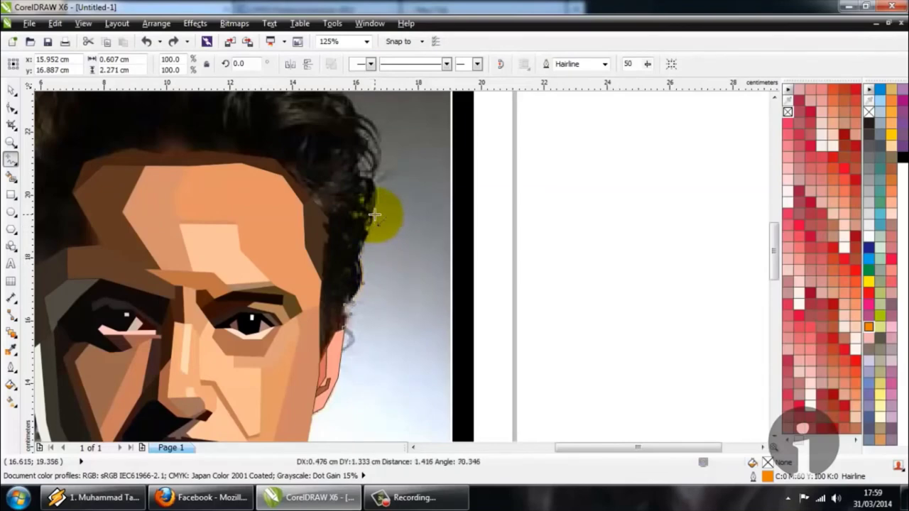
{"action": "double_click", "coordinate": [374, 214]}
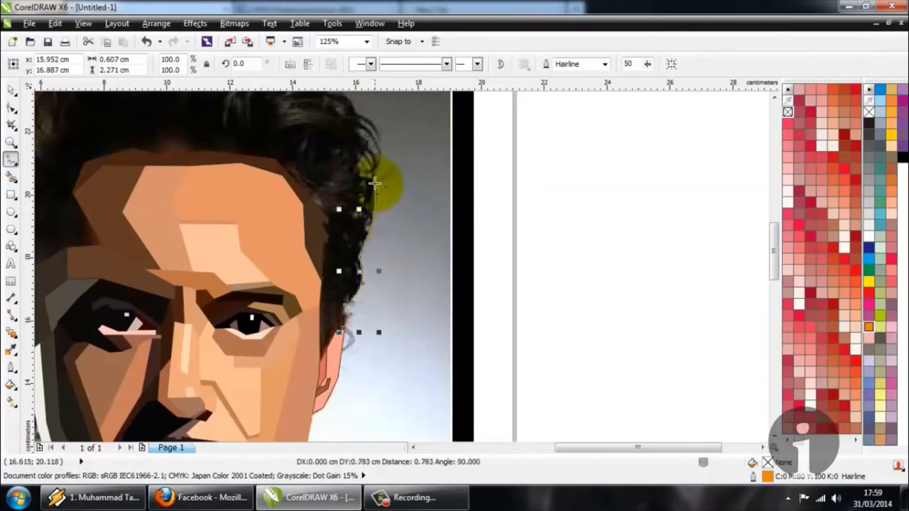
{"action": "double_click", "coordinate": [352, 118]}
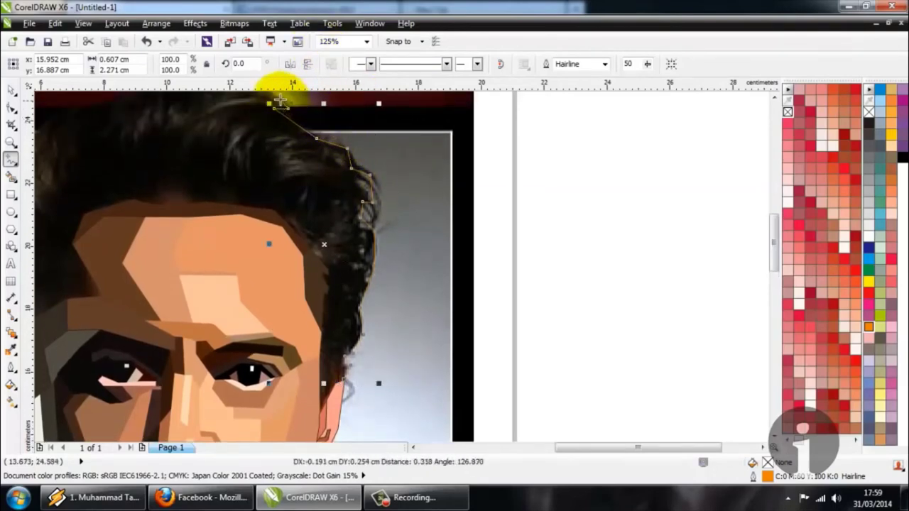
Continue the hair outline across the top of the head and down the shadowed side to the pale cheek edge
{"action": "scroll", "coordinate": [229, 142], "scroll_direction": "up", "scroll_amount": 1}
{"action": "left_click", "coordinate": [218, 126]}
{"action": "left_click", "coordinate": [139, 124]}
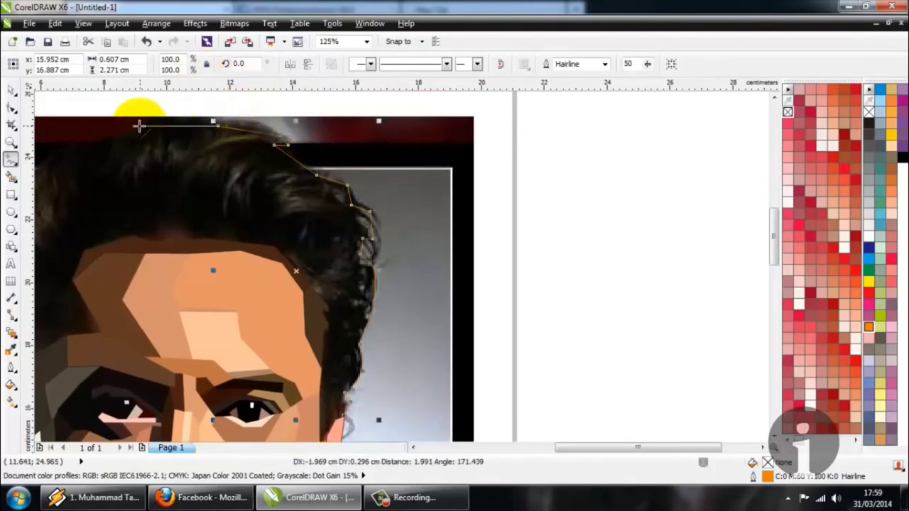
{"action": "scroll", "coordinate": [90, 147], "scroll_direction": "left", "scroll_amount": 2}
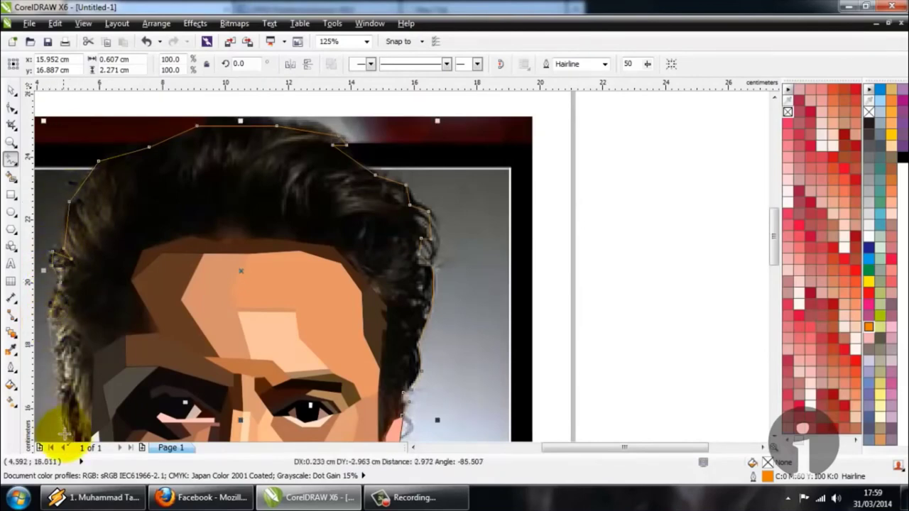
{"action": "scroll", "coordinate": [57, 398], "scroll_direction": "down", "scroll_amount": 2}
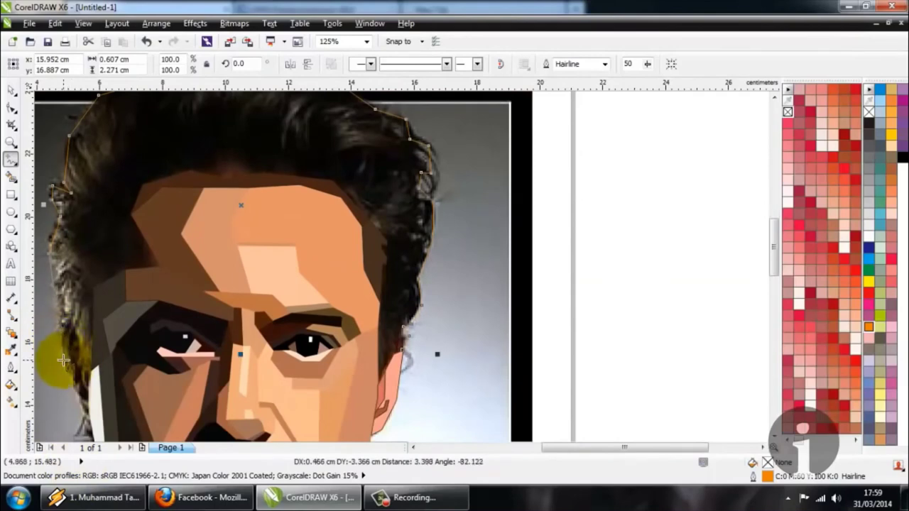
{"action": "scroll", "coordinate": [63, 360], "scroll_direction": "down", "scroll_amount": 2}
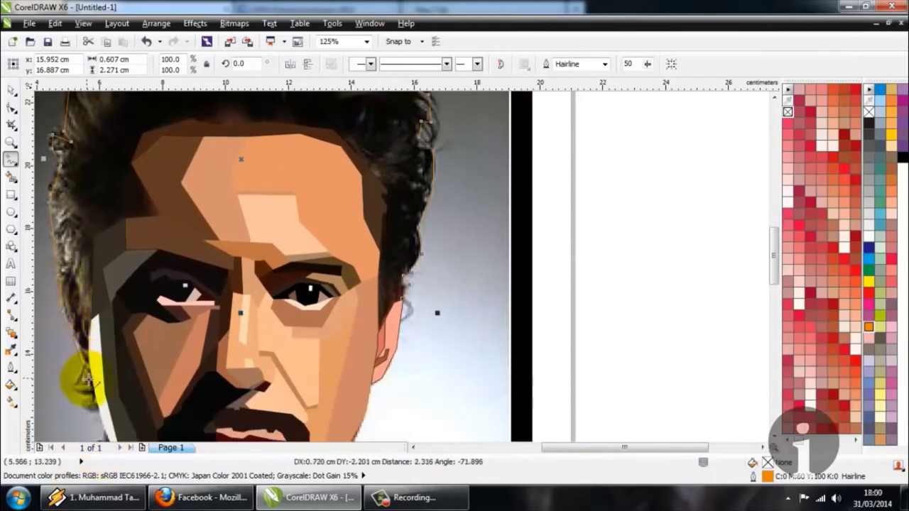
{"action": "scroll", "coordinate": [100, 333], "scroll_direction": "down", "scroll_amount": 1}
{"action": "scroll", "coordinate": [95, 369], "scroll_direction": "up", "scroll_amount": 2}
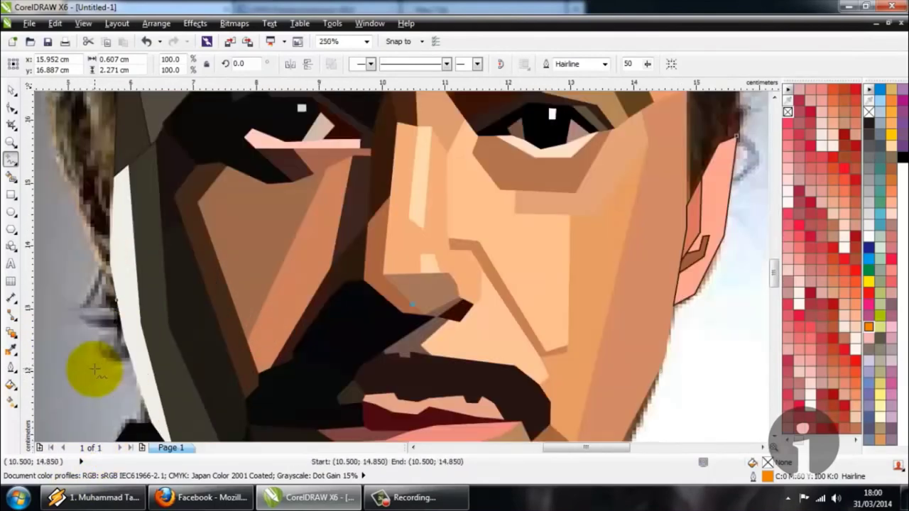
{"action": "scroll", "coordinate": [95, 372], "scroll_direction": "down", "scroll_amount": 2}
{"action": "scroll", "coordinate": [186, 203], "scroll_direction": "up", "scroll_amount": 2}
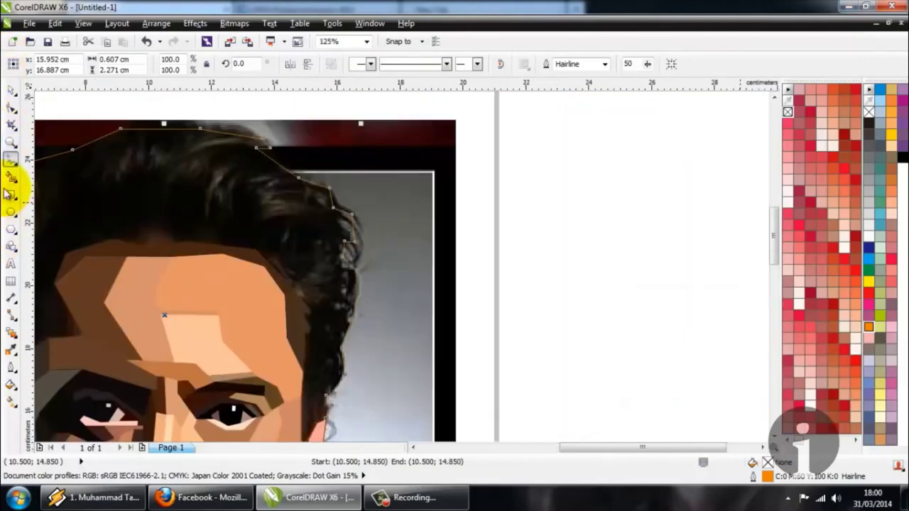
Turn the outlined hair area into a closed patch and fill it with the sampled near-black #040404
{"action": "left_click", "coordinate": [17, 349]}
{"action": "left_click", "coordinate": [249, 241]}
{"action": "left_click", "coordinate": [11, 176]}
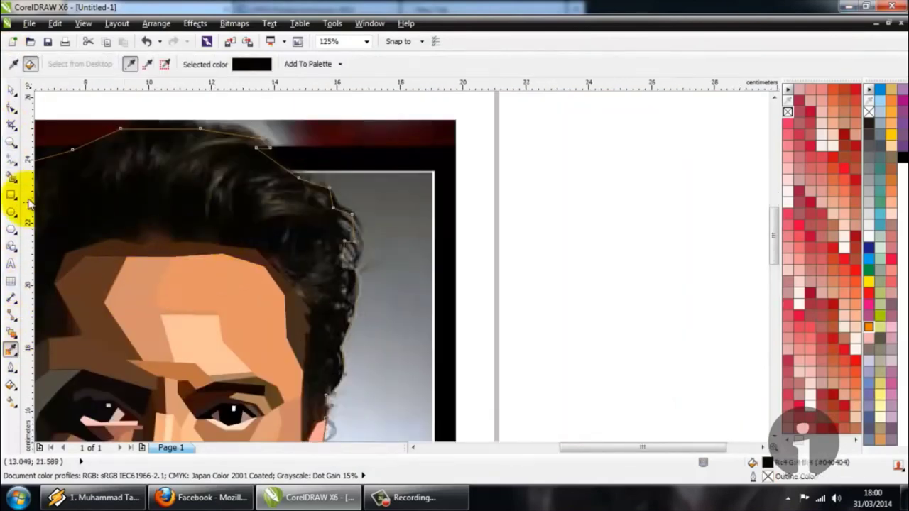
{"action": "left_click", "coordinate": [209, 197]}
{"action": "scroll", "coordinate": [208, 197], "scroll_direction": "down", "scroll_amount": 2}
{"action": "left_click", "coordinate": [12, 349]}
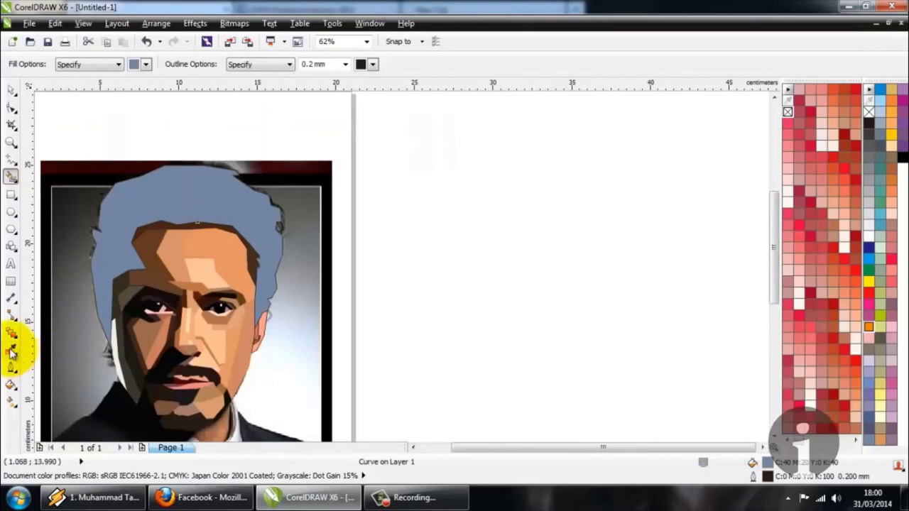
{"action": "scroll", "coordinate": [108, 265], "scroll_direction": "up", "scroll_amount": 2}
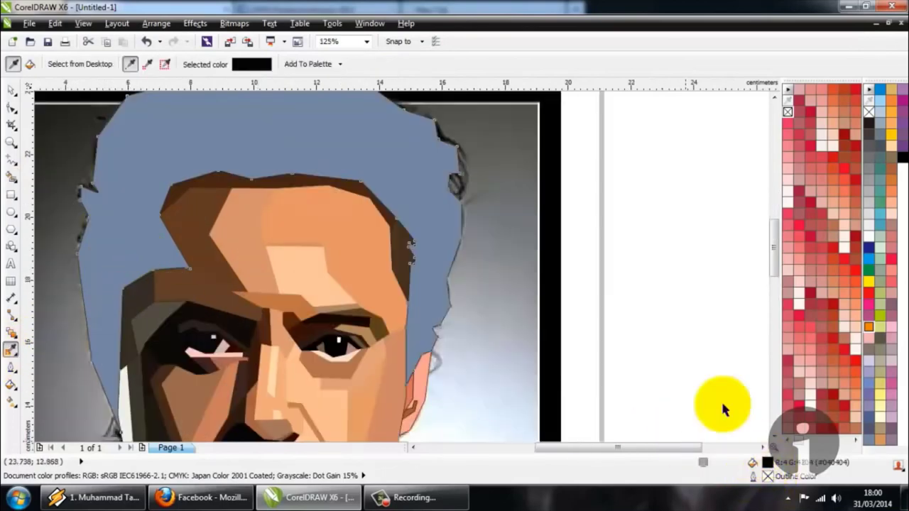
{"action": "left_click", "coordinate": [300, 142]}
Outline the jagged hair tuft sticking out beside the pale cheek edge, below the shadowed-side hair
{"action": "scroll", "coordinate": [324, 173], "scroll_direction": "down", "scroll_amount": 2}
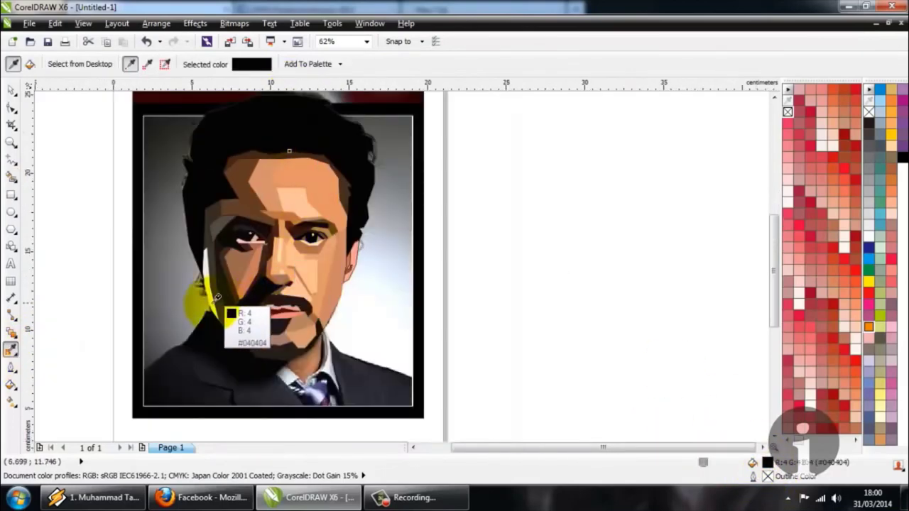
{"action": "scroll", "coordinate": [213, 305], "scroll_direction": "up", "scroll_amount": 2}
{"action": "scroll", "coordinate": [182, 254], "scroll_direction": "up", "scroll_amount": 2}
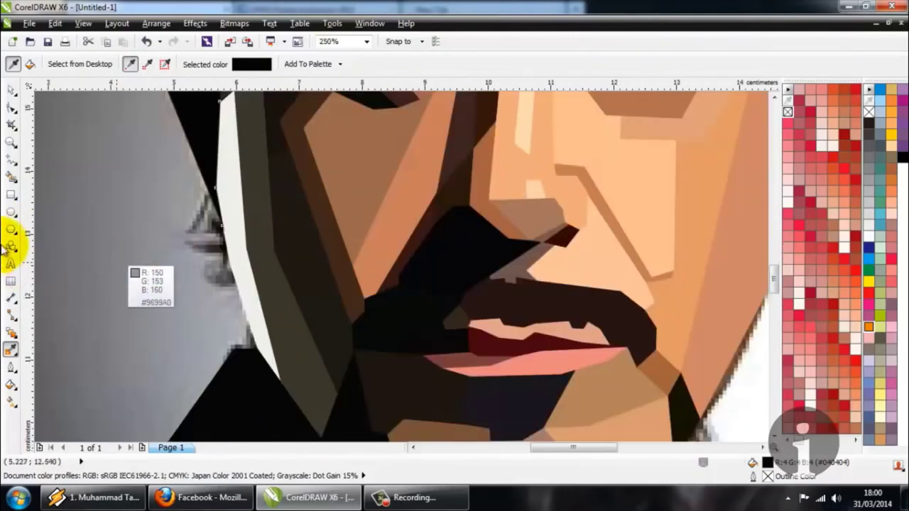
{"action": "left_click", "coordinate": [13, 161]}
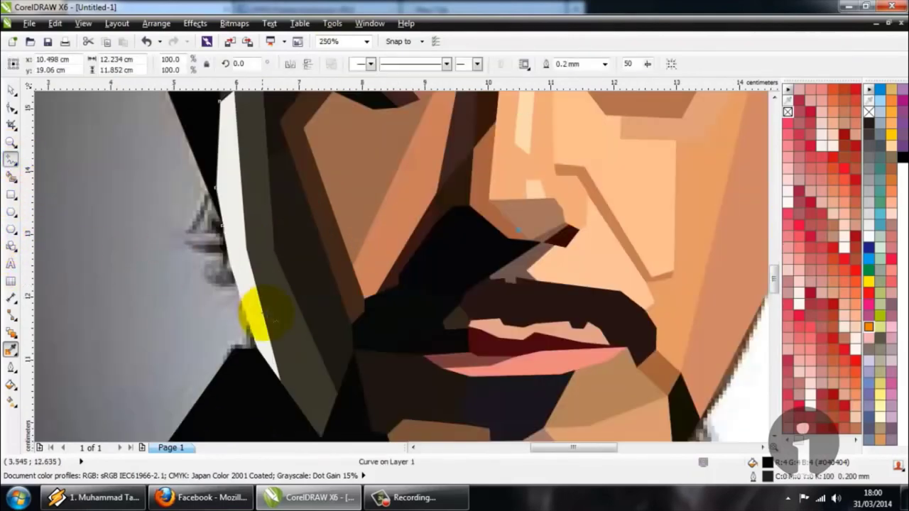
{"action": "left_click", "coordinate": [237, 286]}
{"action": "left_click", "coordinate": [211, 286]}
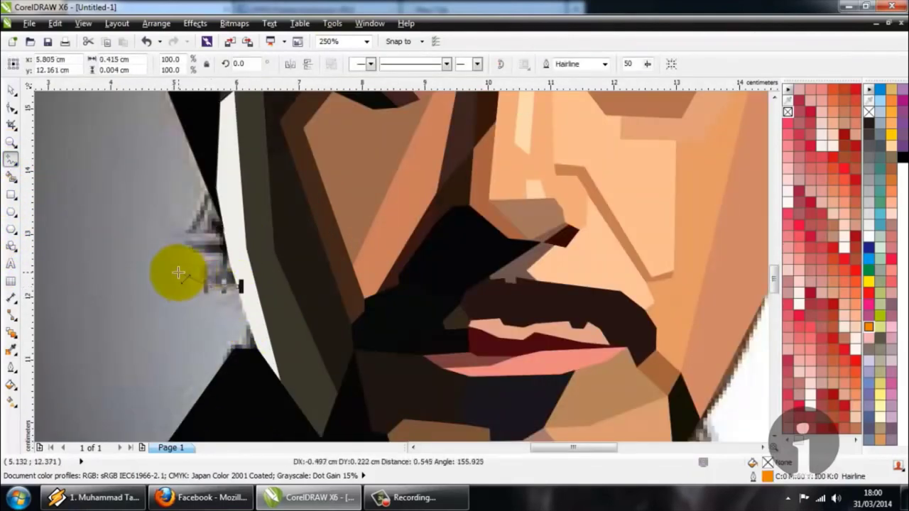
{"action": "key", "text": "F10"}
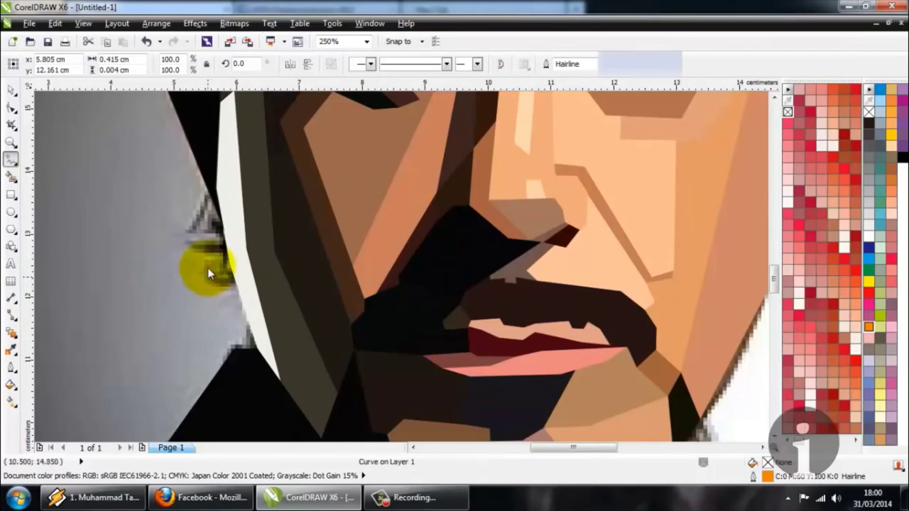
{"action": "left_click", "coordinate": [13, 163]}
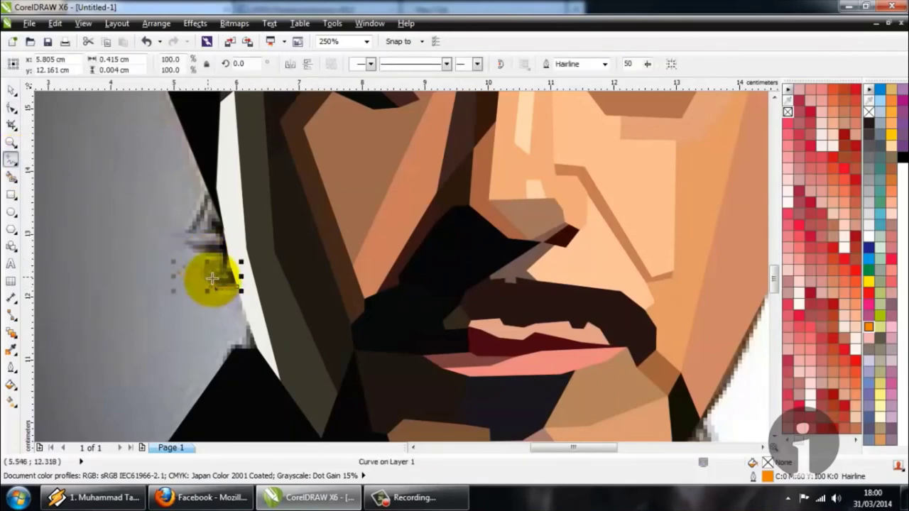
{"action": "left_click_drag", "start_coordinate": [211, 279], "coordinate": [208, 263]}
{"action": "left_click", "coordinate": [195, 258]}
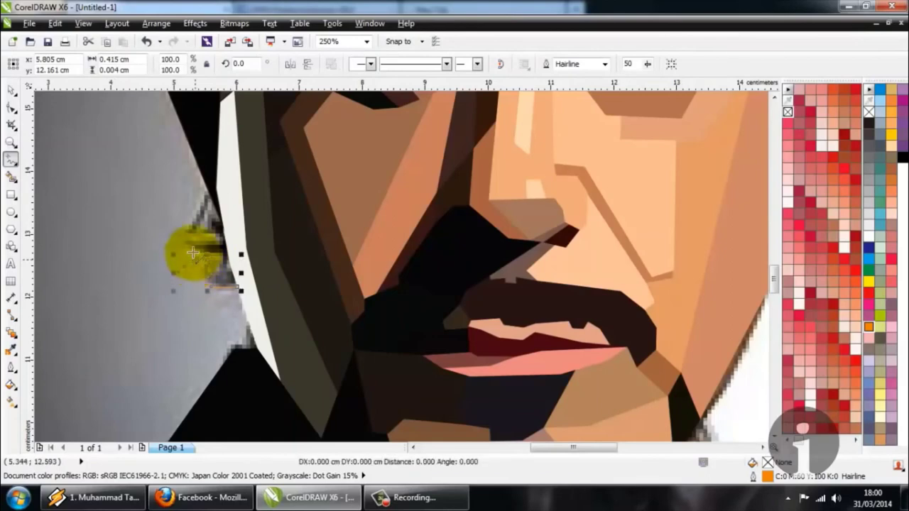
{"action": "mouse_move", "coordinate": [192, 247]}
{"action": "left_mouse_down"}
{"action": "mouse_move", "coordinate": [170, 254]}
{"action": "mouse_move", "coordinate": [162, 246]}
{"action": "mouse_move", "coordinate": [186, 234]}
{"action": "mouse_move", "coordinate": [213, 196]}
{"action": "mouse_move", "coordinate": [206, 194]}
{"action": "left_mouse_up"}
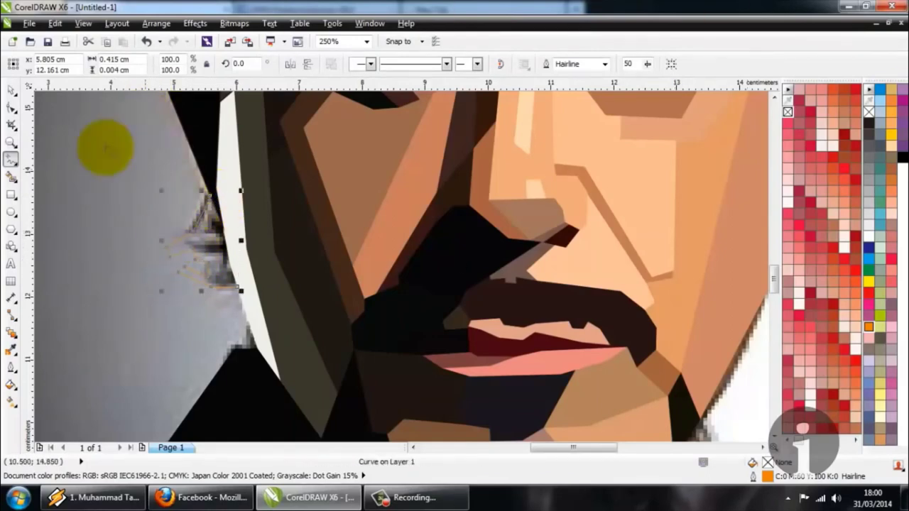
Turn the outlined hair tuft into a closed patch and fill it with the near-black #040404
{"action": "left_click", "coordinate": [10, 177]}
{"action": "left_click", "coordinate": [195, 279]}
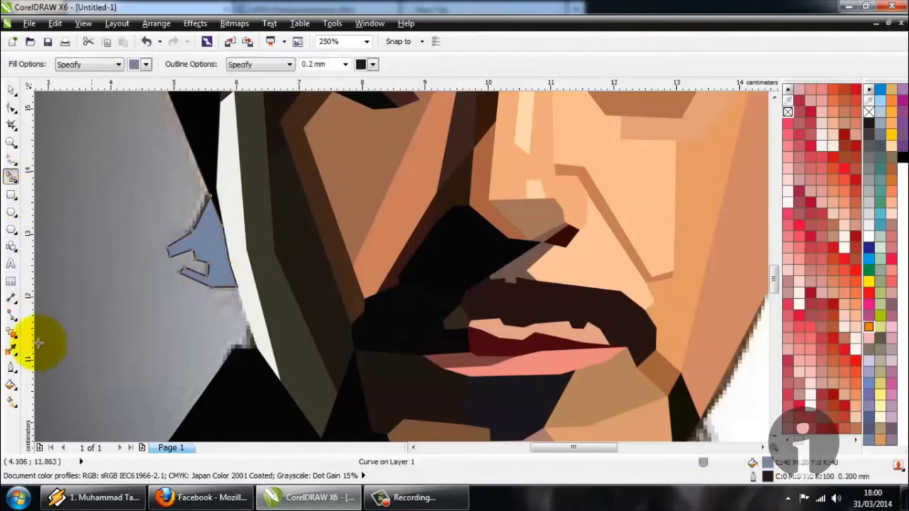
{"action": "left_click", "coordinate": [11, 350]}
{"action": "scroll", "coordinate": [158, 243], "scroll_direction": "up", "scroll_amount": 3}
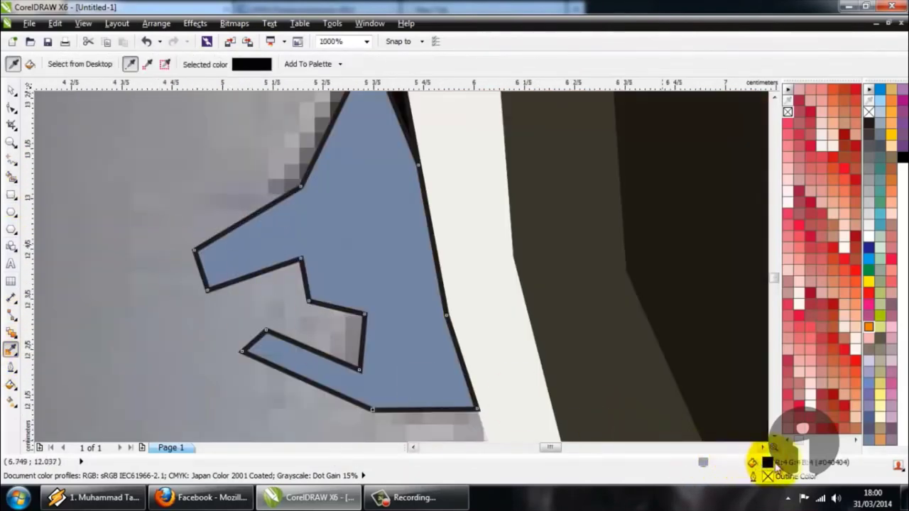
{"action": "left_click", "coordinate": [405, 294]}
{"action": "scroll", "coordinate": [213, 294], "scroll_direction": "down", "scroll_amount": 6}
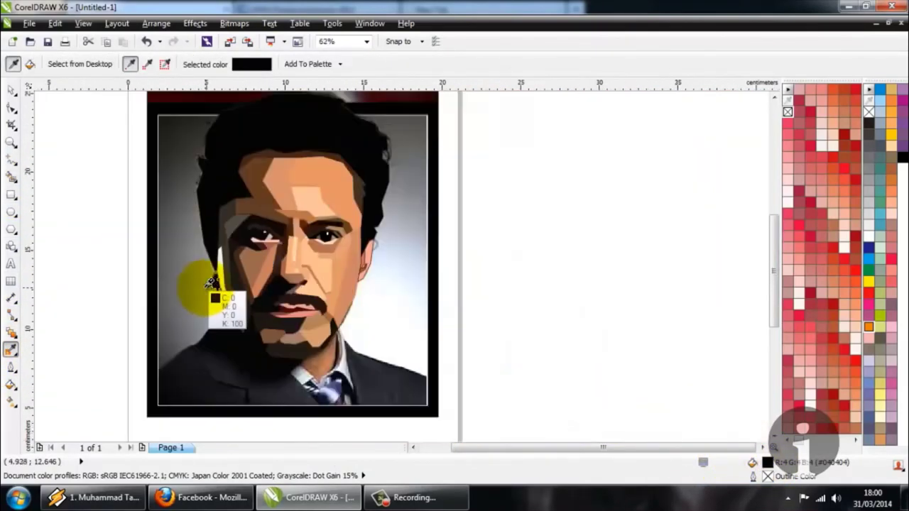
Move all traced shapes off the photo to inspect the portrait on its own, and undo the move
{"action": "left_click", "coordinate": [11, 91]}
{"action": "left_click", "coordinate": [155, 205]}
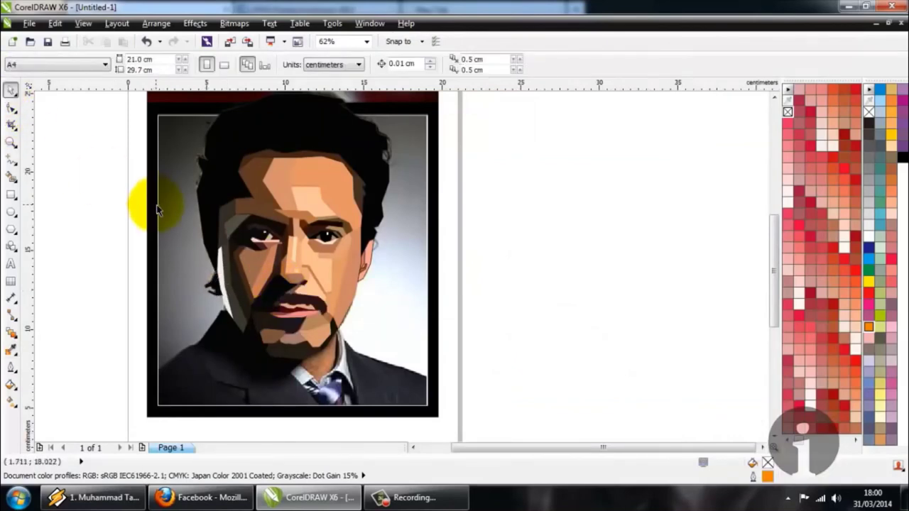
{"action": "scroll", "coordinate": [159, 198], "scroll_direction": "down", "scroll_amount": 1}
{"action": "left_click_drag", "start_coordinate": [134, 117], "coordinate": [370, 347]}
{"action": "left_click_drag", "start_coordinate": [219, 214], "coordinate": [434, 230]}
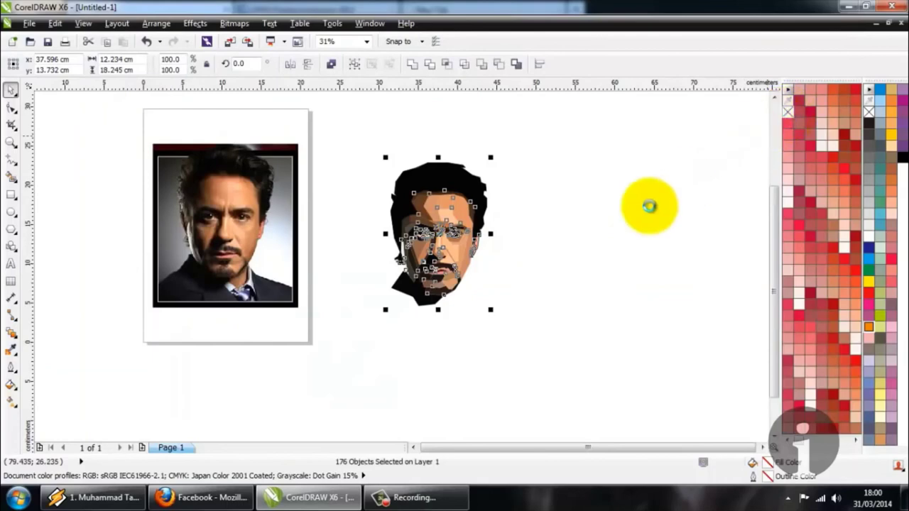
{"action": "left_click", "coordinate": [649, 205]}
{"action": "scroll", "coordinate": [441, 260], "scroll_direction": "up", "scroll_amount": 1}
{"action": "scroll", "coordinate": [440, 261], "scroll_direction": "down", "scroll_amount": 1}
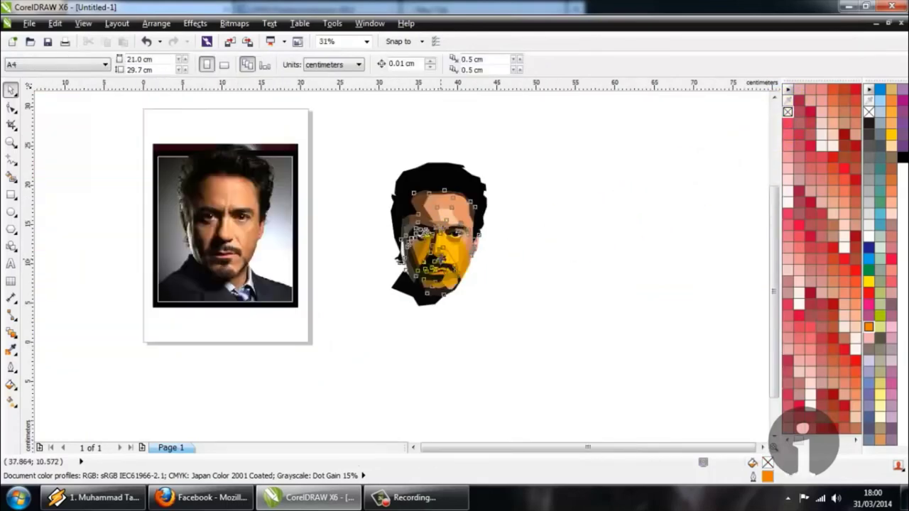
{"action": "key", "text": "ctrl+z"}
{"action": "key", "text": "ctrl+z"}
Outline the white shirt collar piece between the shadowed neck and the suit lapel, beside the tie
{"action": "scroll", "coordinate": [244, 288], "scroll_direction": "up", "scroll_amount": 2}
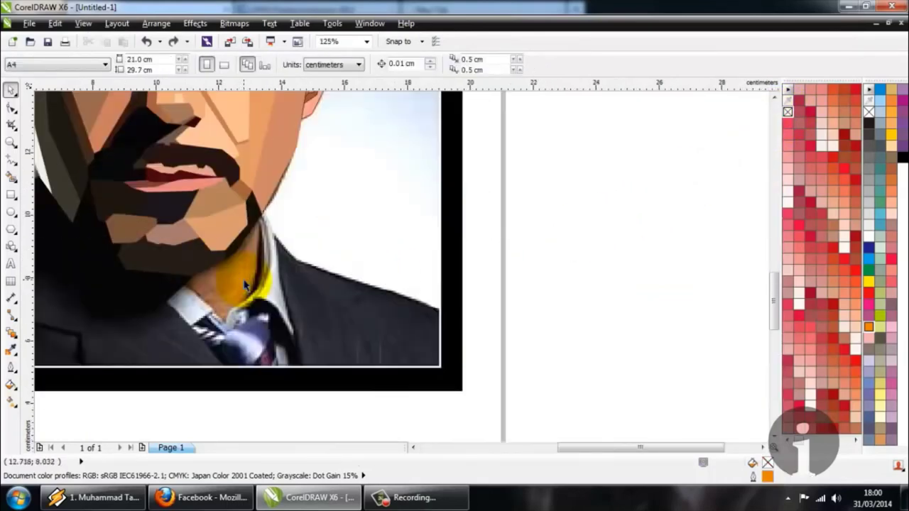
{"action": "left_click", "coordinate": [11, 160]}
{"action": "scroll", "coordinate": [193, 314], "scroll_direction": "up", "scroll_amount": 1}
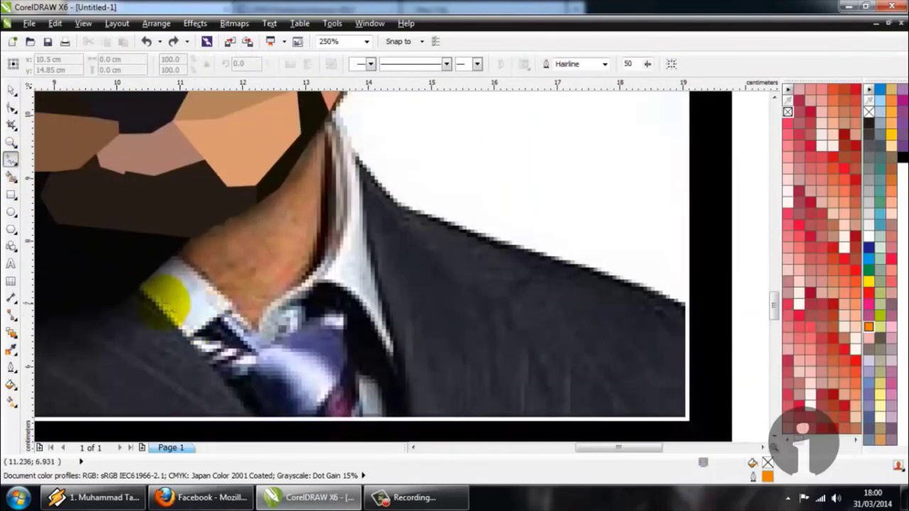
{"action": "left_click", "coordinate": [189, 342]}
{"action": "left_click", "coordinate": [232, 305]}
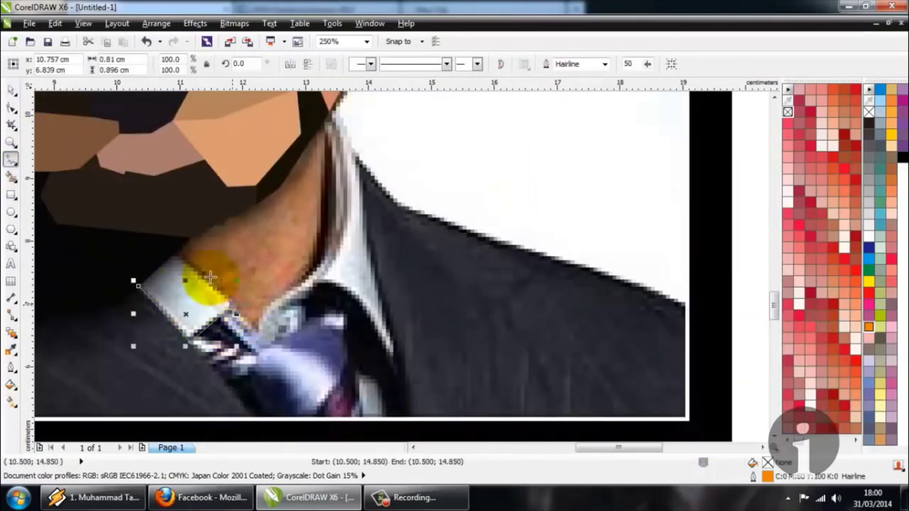
Outline the lit edge of the neck from the jaw corner down along the collar to the tie knot
{"action": "scroll", "coordinate": [174, 253], "scroll_direction": "down", "scroll_amount": 1}
{"action": "scroll", "coordinate": [274, 220], "scroll_direction": "up", "scroll_amount": 1}
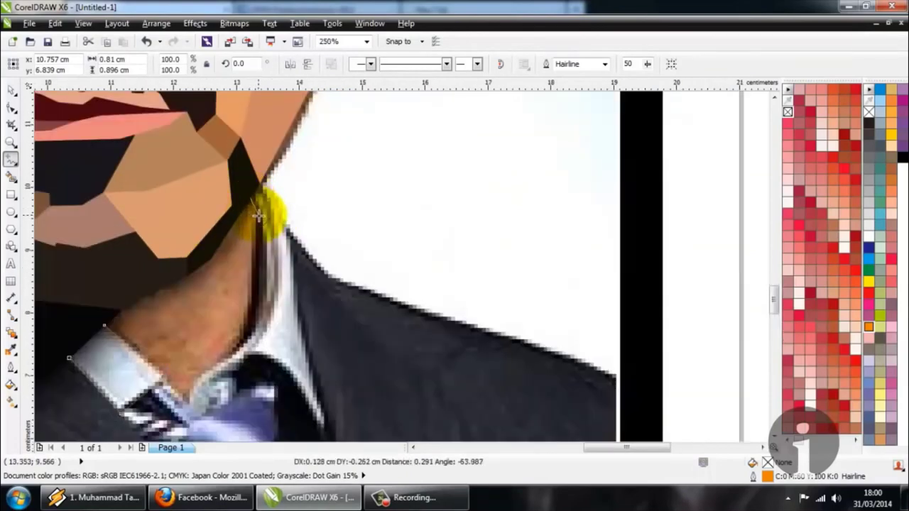
{"action": "left_click", "coordinate": [257, 213]}
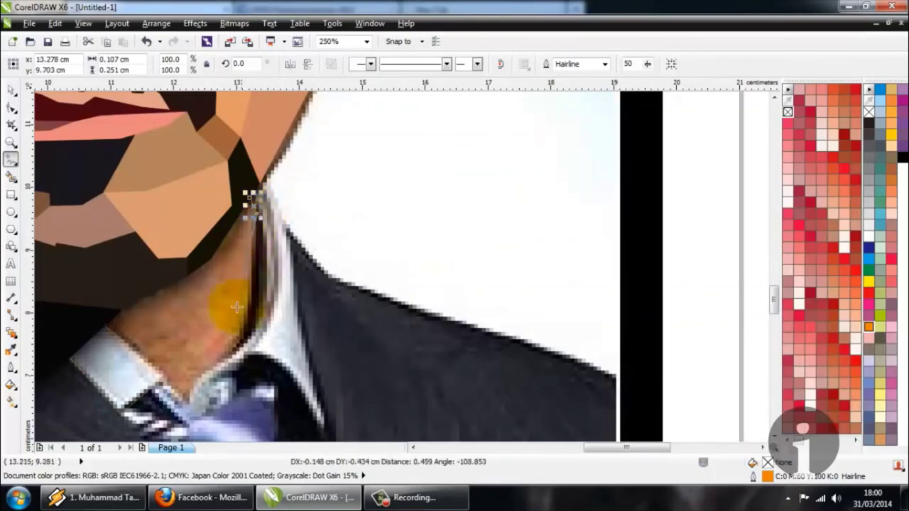
{"action": "left_click_drag", "start_coordinate": [247, 333], "coordinate": [202, 367]}
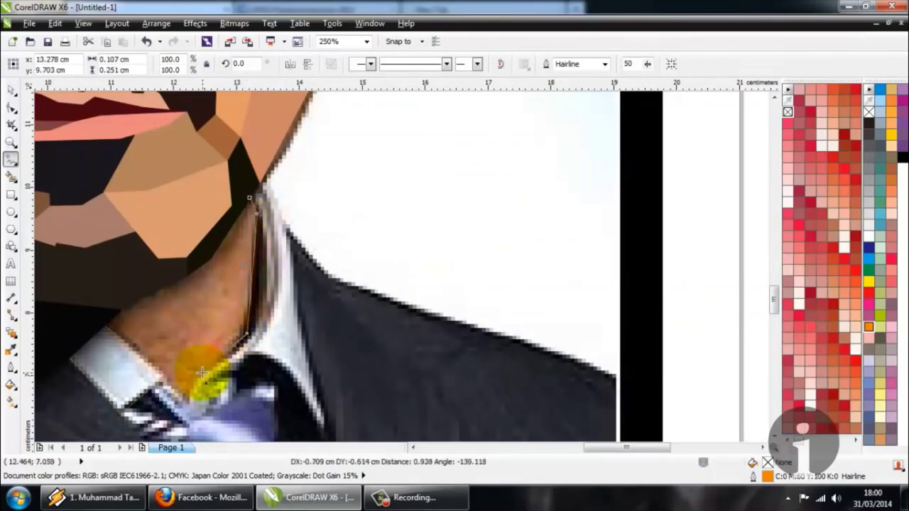
{"action": "double_click", "coordinate": [202, 371]}
{"action": "double_click", "coordinate": [186, 399]}
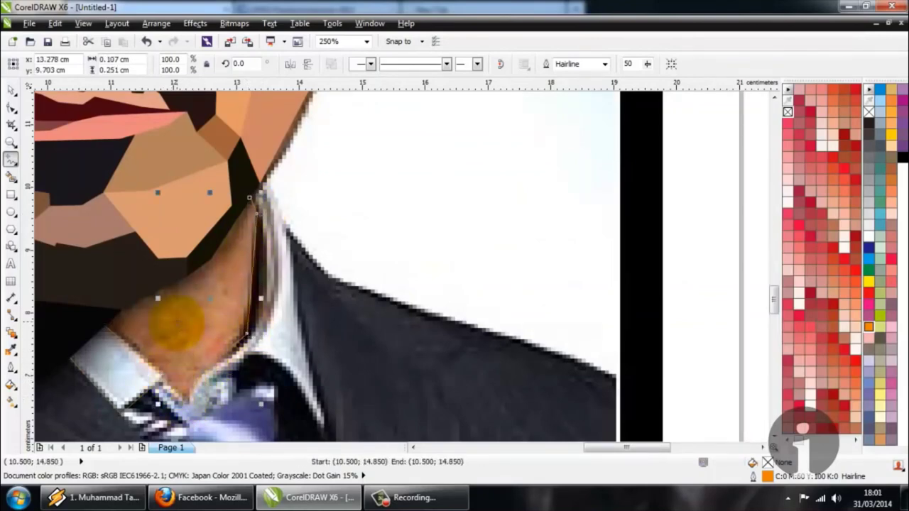
Divide the collar piece with a line and fill its shaded part as a closed patch with the sampled grey #61646D
{"action": "scroll", "coordinate": [164, 370], "scroll_direction": "down", "scroll_amount": 2}
{"action": "scroll", "coordinate": [152, 345], "scroll_direction": "up", "scroll_amount": 4}
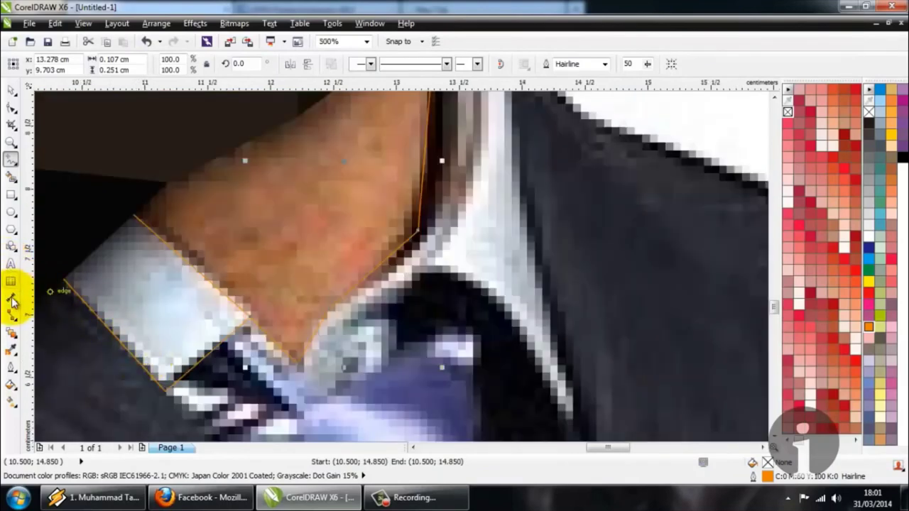
{"action": "left_click", "coordinate": [151, 260]}
{"action": "left_click", "coordinate": [105, 323]}
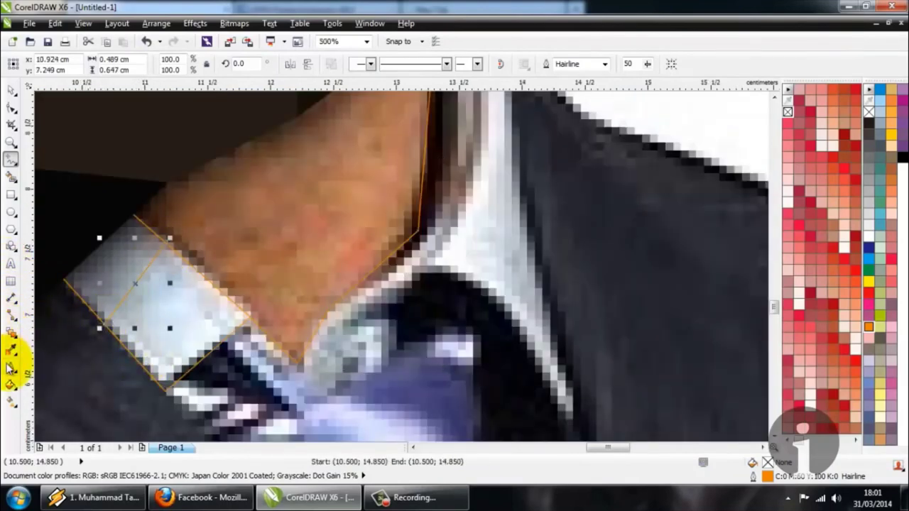
{"action": "left_click", "coordinate": [11, 350]}
{"action": "left_click", "coordinate": [96, 310]}
{"action": "left_click", "coordinate": [13, 182]}
{"action": "left_click", "coordinate": [100, 277]}
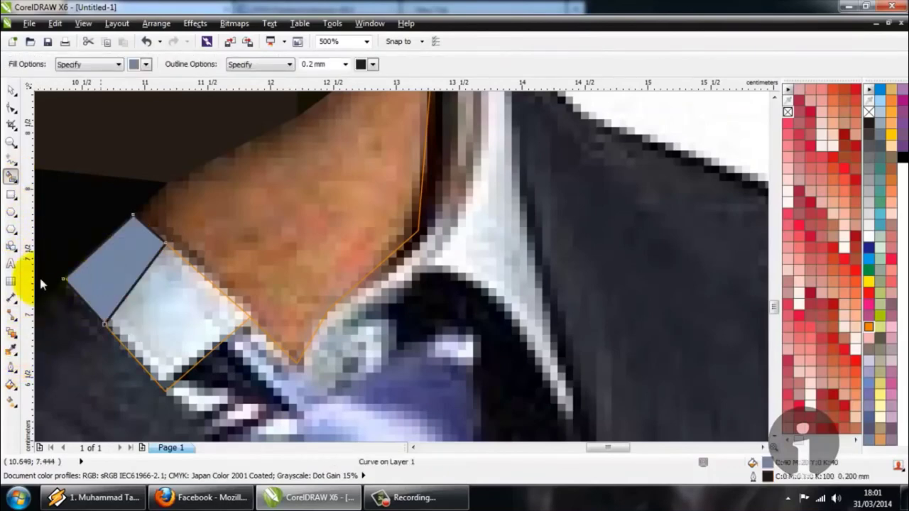
{"action": "left_click", "coordinate": [11, 349]}
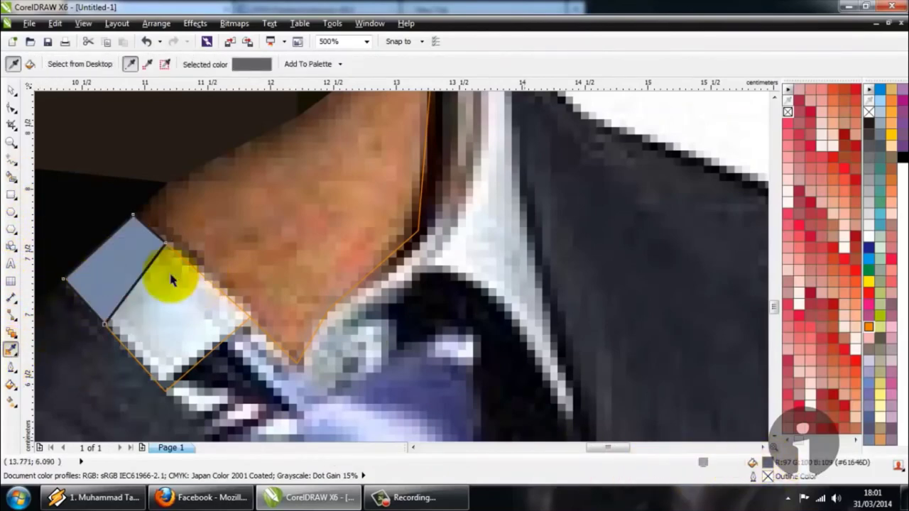
Turn the bright part of the collar piece into a closed patch and fill it with the sampled pale blue #DBEBF8
{"action": "left_click", "coordinate": [182, 308]}
{"action": "left_click", "coordinate": [10, 178]}
{"action": "left_click", "coordinate": [132, 300]}
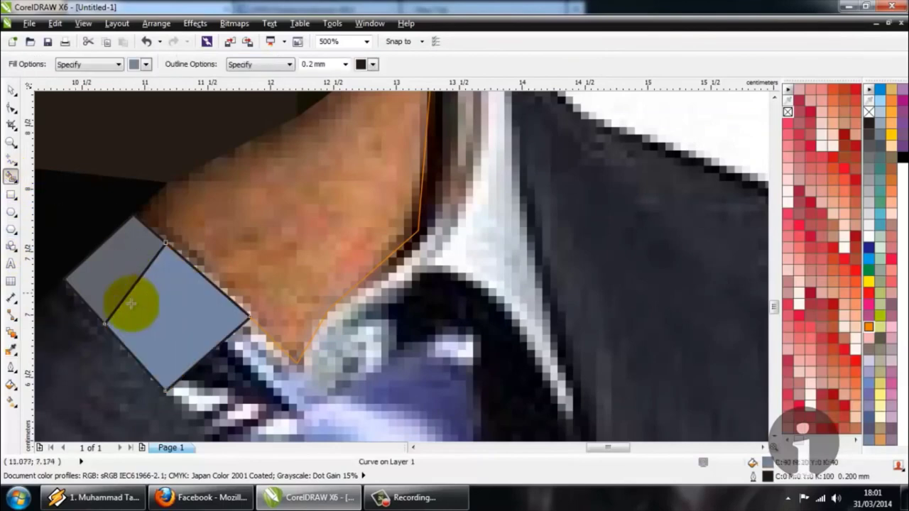
{"action": "left_click", "coordinate": [11, 349]}
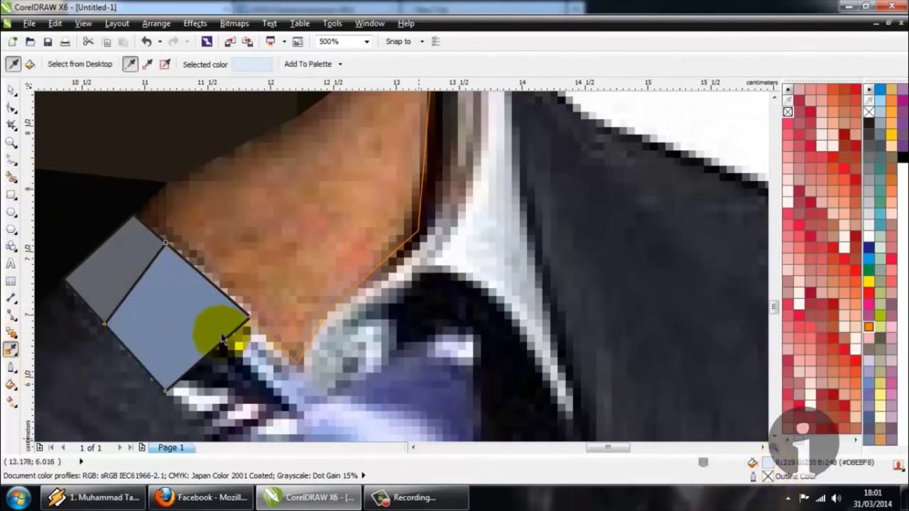
{"action": "left_click", "coordinate": [183, 309]}
Draw the boundary of the shadow under the jaw across the neck, down to the collar patch
{"action": "scroll", "coordinate": [248, 319], "scroll_direction": "down", "scroll_amount": 2}
{"action": "scroll", "coordinate": [317, 215], "scroll_direction": "down", "scroll_amount": 2}
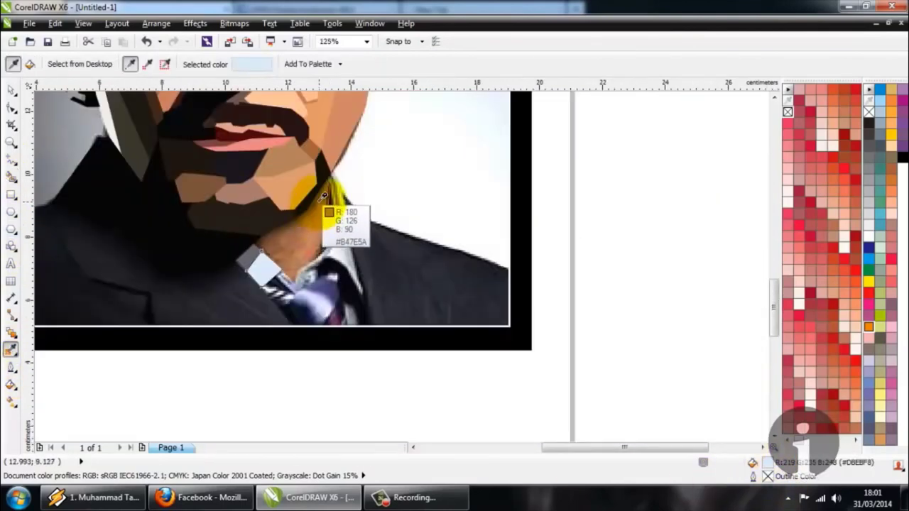
{"action": "scroll", "coordinate": [323, 192], "scroll_direction": "up", "scroll_amount": 2}
{"action": "left_click", "coordinate": [11, 158]}
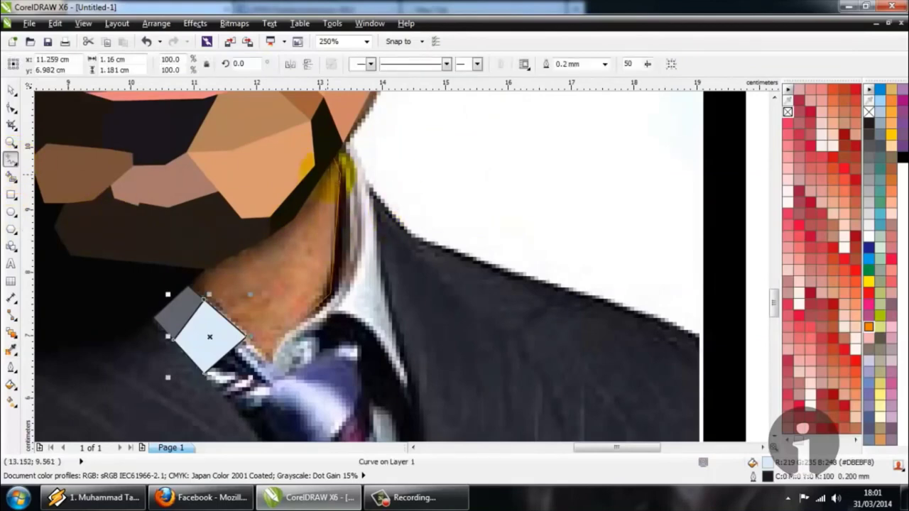
{"action": "left_click", "coordinate": [343, 171]}
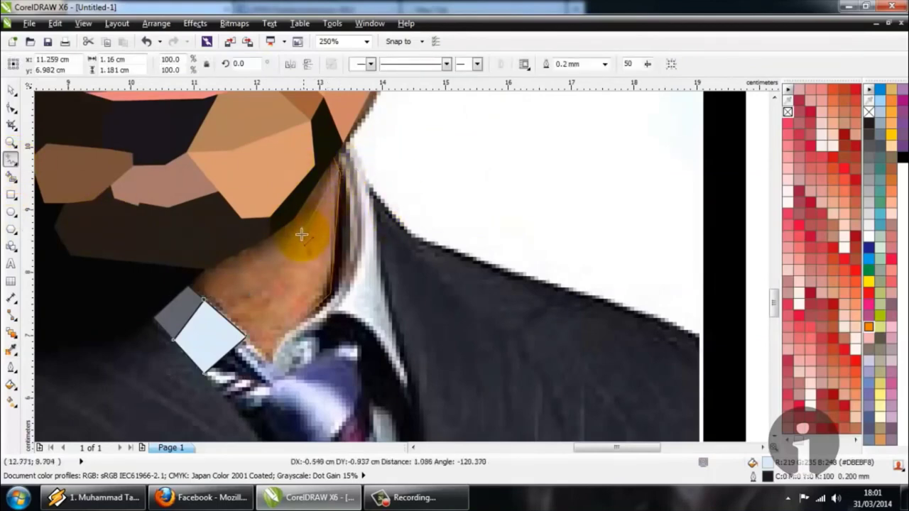
{"action": "left_click", "coordinate": [210, 293]}
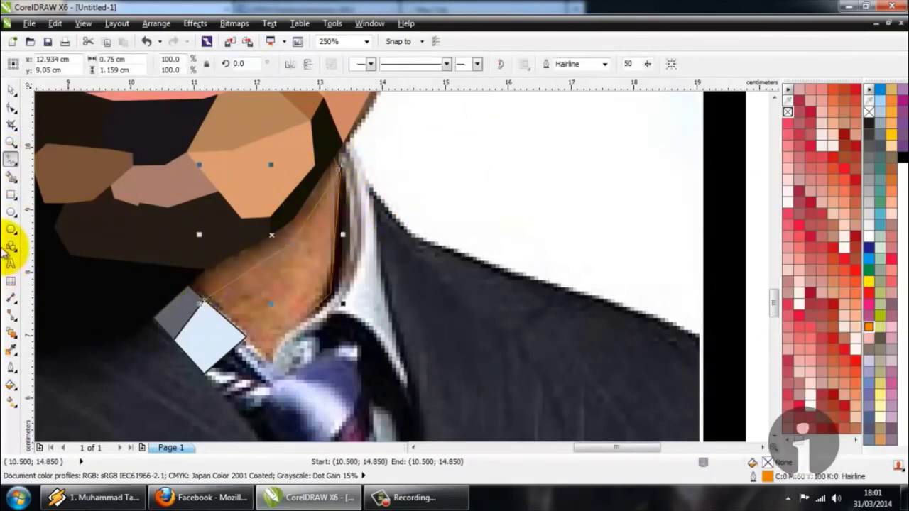
Turn the shadow strip under the jaw into a closed patch and fill it with the sampled dark brown #5C3A1F
{"action": "left_click", "coordinate": [11, 348]}
{"action": "left_click", "coordinate": [309, 210]}
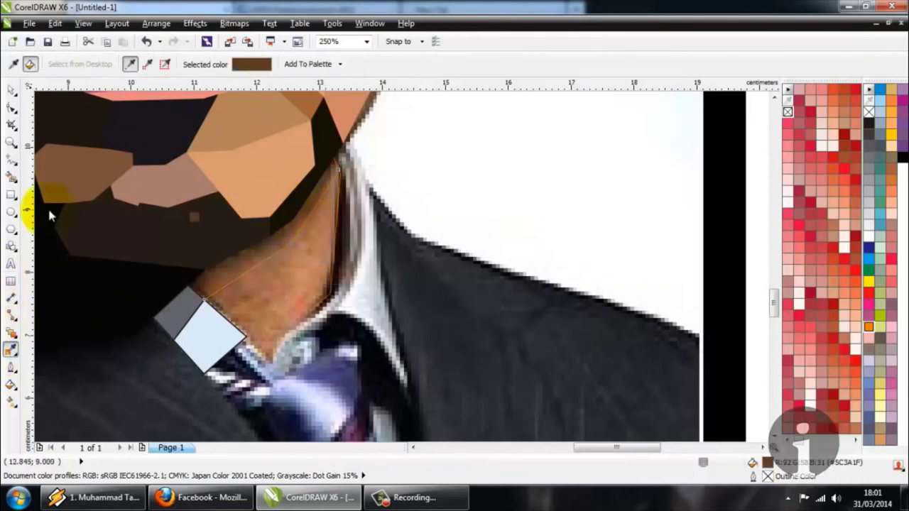
{"action": "left_click", "coordinate": [11, 176]}
{"action": "left_click", "coordinate": [244, 268]}
{"action": "key", "text": "ctrl+z"}
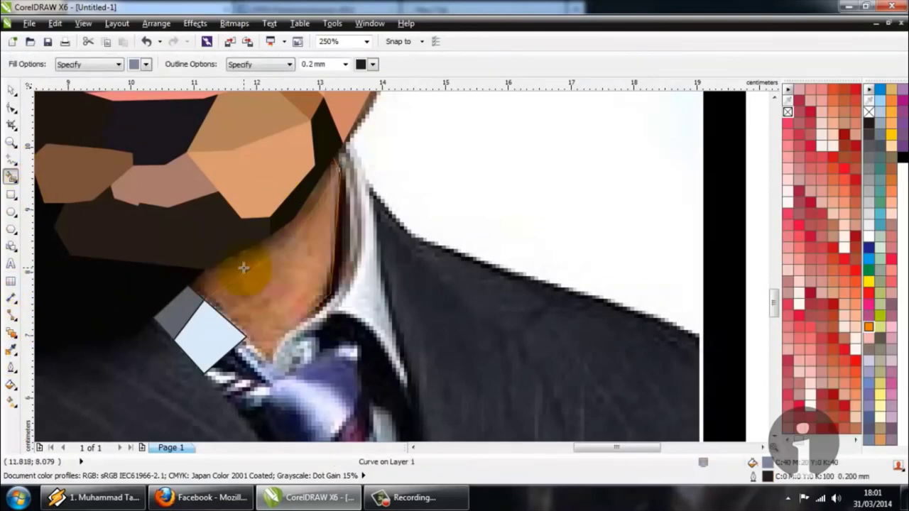
{"action": "left_click", "coordinate": [242, 266]}
{"action": "scroll", "coordinate": [191, 293], "scroll_direction": "up", "scroll_amount": 2}
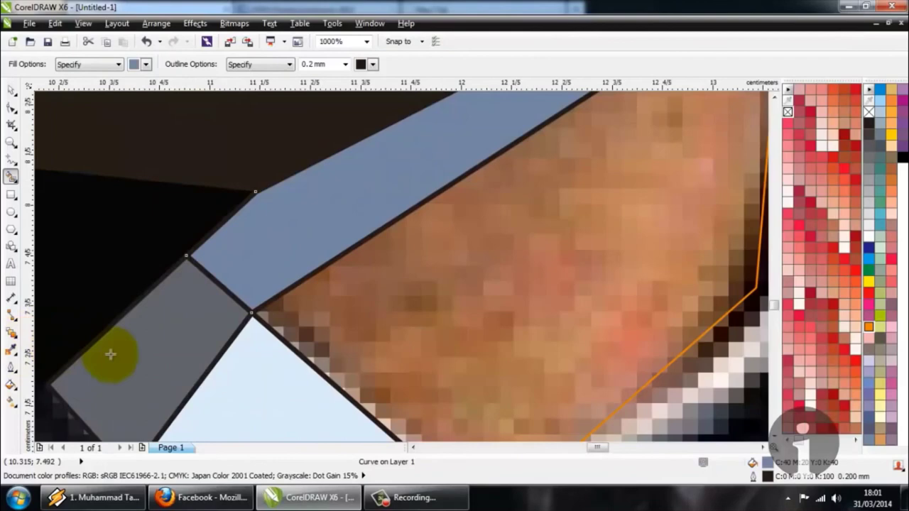
{"action": "left_click", "coordinate": [10, 347]}
{"action": "left_click", "coordinate": [290, 230], "text": "shift"}
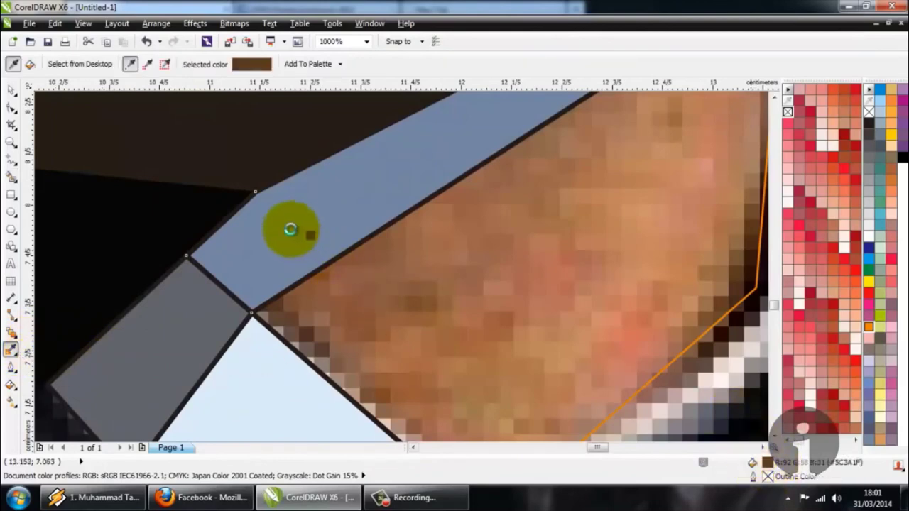
Turn the remaining neck skin area into a closed patch and fill it with the sampled skin tone #C98963
{"action": "scroll", "coordinate": [262, 221], "scroll_direction": "down", "scroll_amount": 2}
{"action": "left_click", "coordinate": [360, 236]}
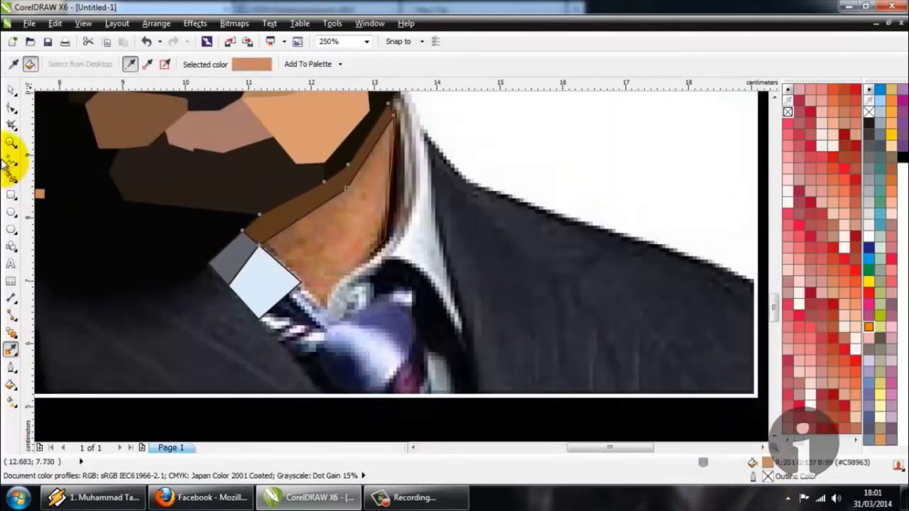
{"action": "left_click", "coordinate": [11, 176]}
{"action": "left_click", "coordinate": [361, 213]}
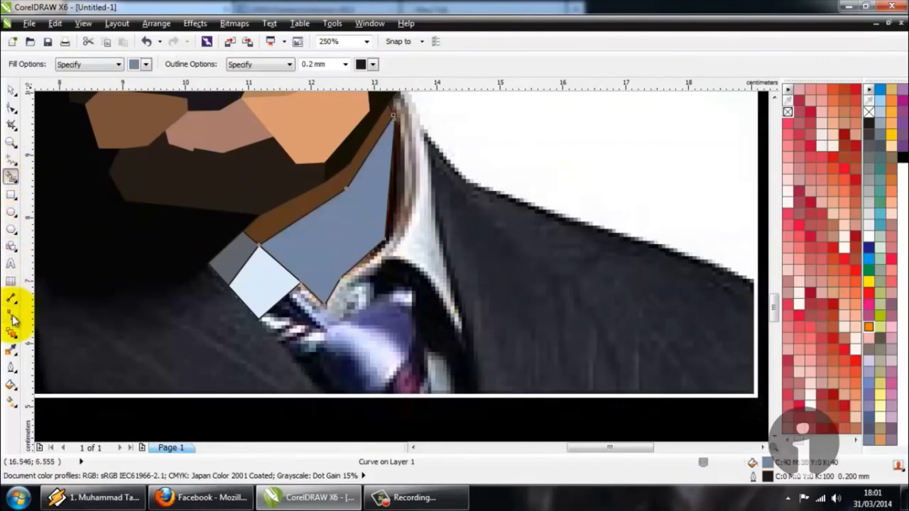
{"action": "left_click", "coordinate": [10, 359]}
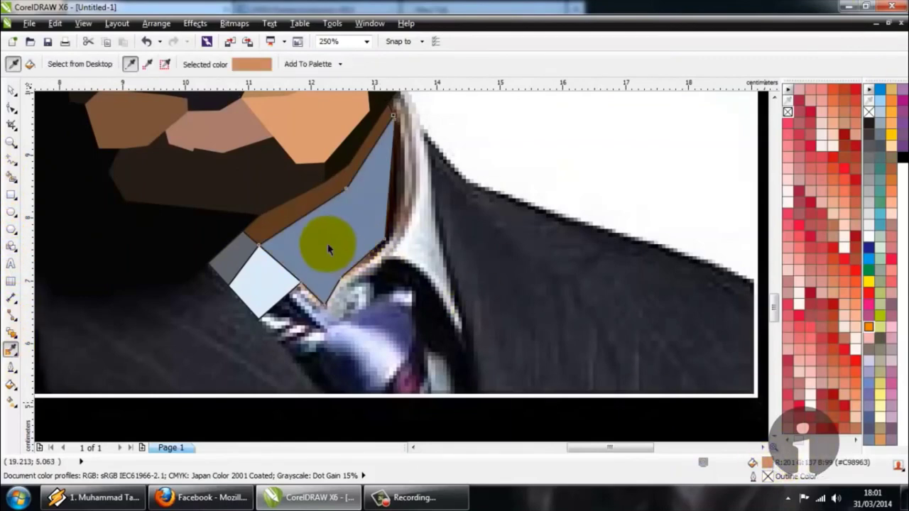
{"action": "left_click", "coordinate": [314, 232]}
Outline the narrow dark shadow strip between the neck skin and the lit-side collar
{"action": "scroll", "coordinate": [312, 235], "scroll_direction": "down", "scroll_amount": 1}
{"action": "scroll", "coordinate": [357, 211], "scroll_direction": "up", "scroll_amount": 1}
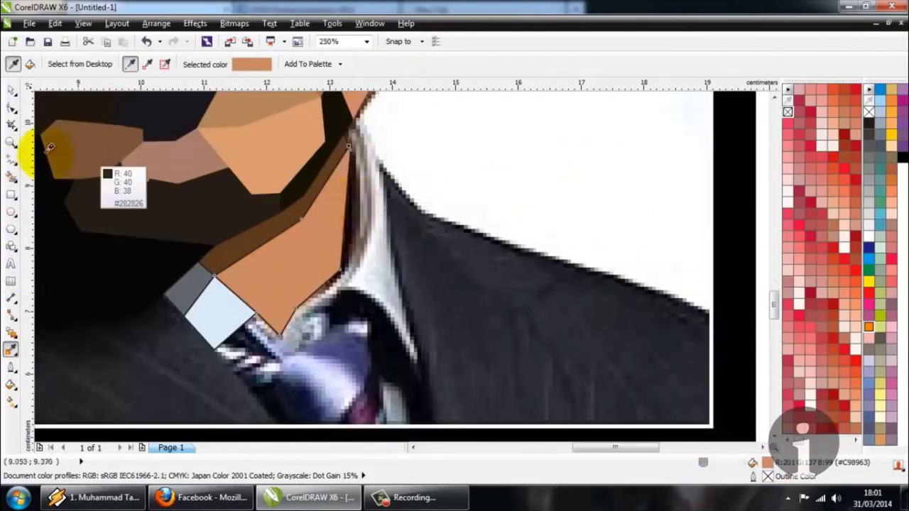
{"action": "left_click", "coordinate": [11, 159]}
{"action": "scroll", "coordinate": [371, 261], "scroll_direction": "down", "scroll_amount": 2}
{"action": "scroll", "coordinate": [377, 212], "scroll_direction": "up", "scroll_amount": 2}
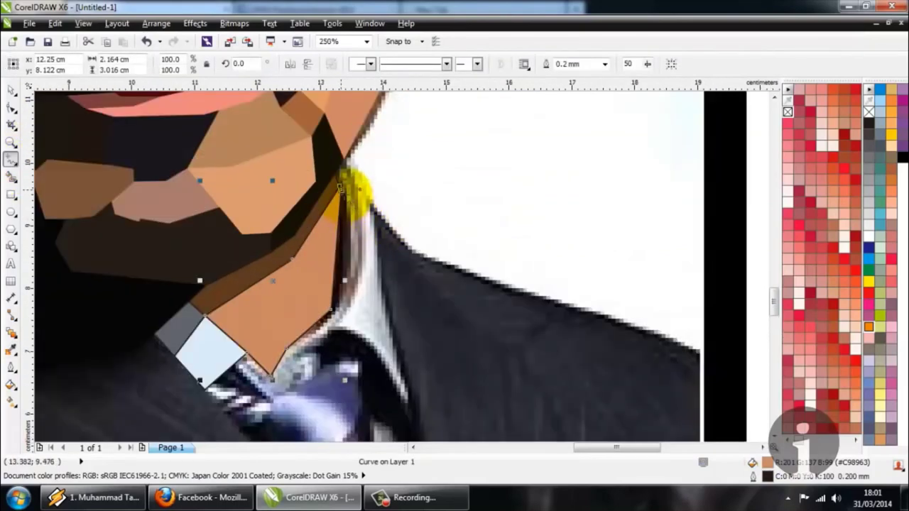
{"action": "left_click", "coordinate": [345, 304]}
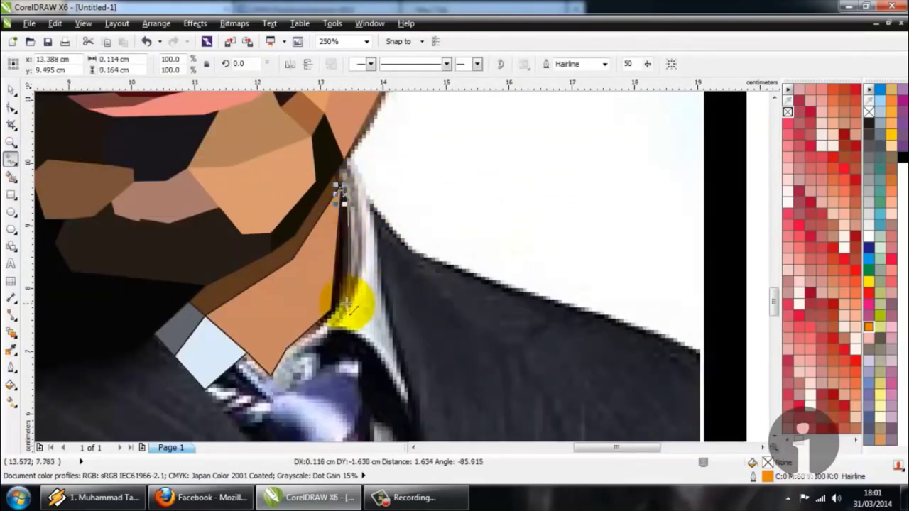
{"action": "double_click", "coordinate": [342, 306]}
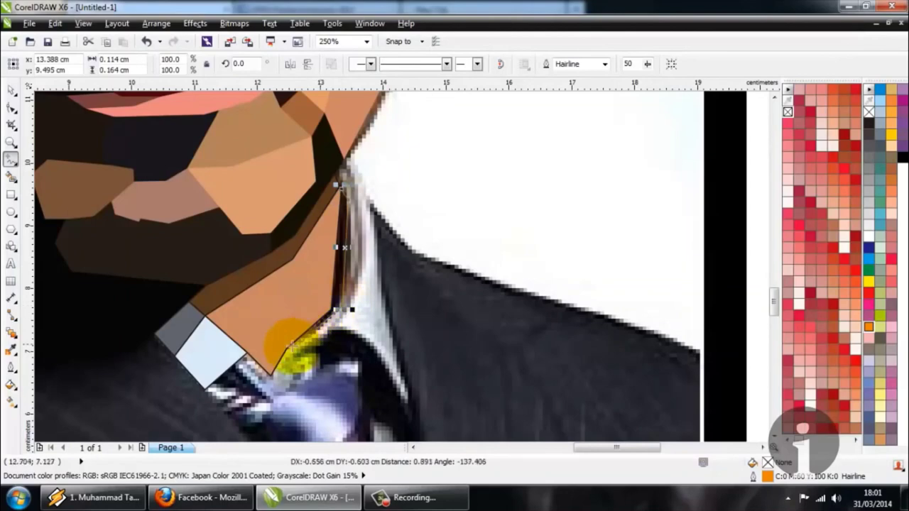
{"action": "scroll", "coordinate": [345, 304], "scroll_direction": "up", "scroll_amount": 2}
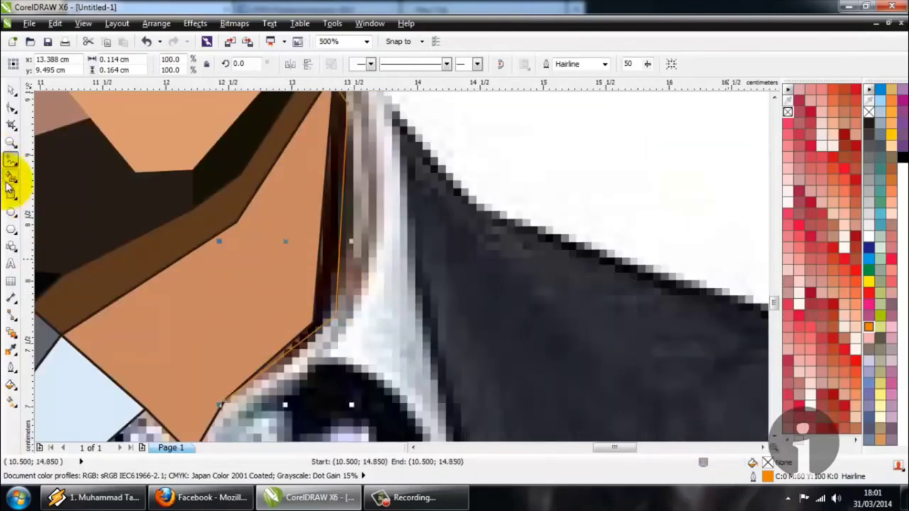
Turn the narrow shadow strip beside the neck into a closed patch and fill it with the sampled near-black #180000
{"action": "left_click", "coordinate": [7, 181]}
{"action": "left_click", "coordinate": [11, 349]}
{"action": "left_click", "coordinate": [326, 274]}
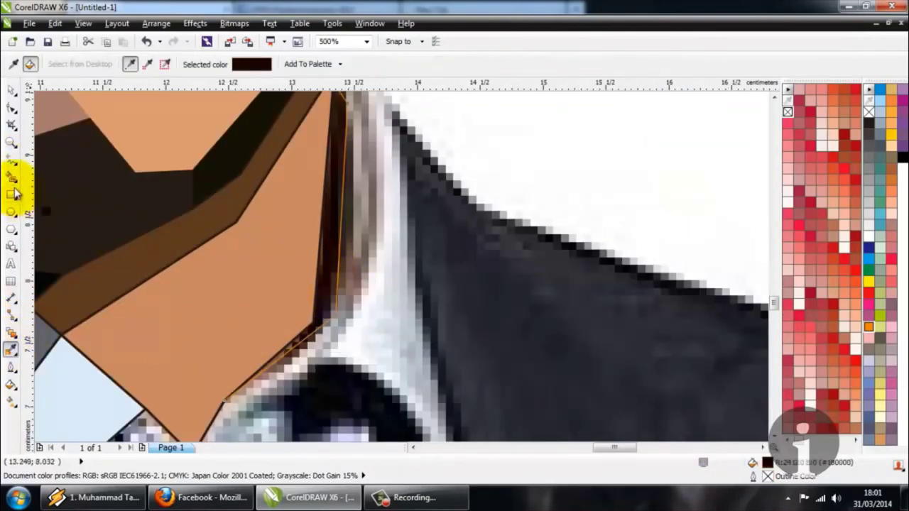
{"action": "left_click", "coordinate": [11, 177]}
{"action": "left_click", "coordinate": [290, 268]}
{"action": "left_click", "coordinate": [322, 273]}
{"action": "scroll", "coordinate": [333, 277], "scroll_direction": "up", "scroll_amount": 1}
{"action": "left_click", "coordinate": [9, 335]}
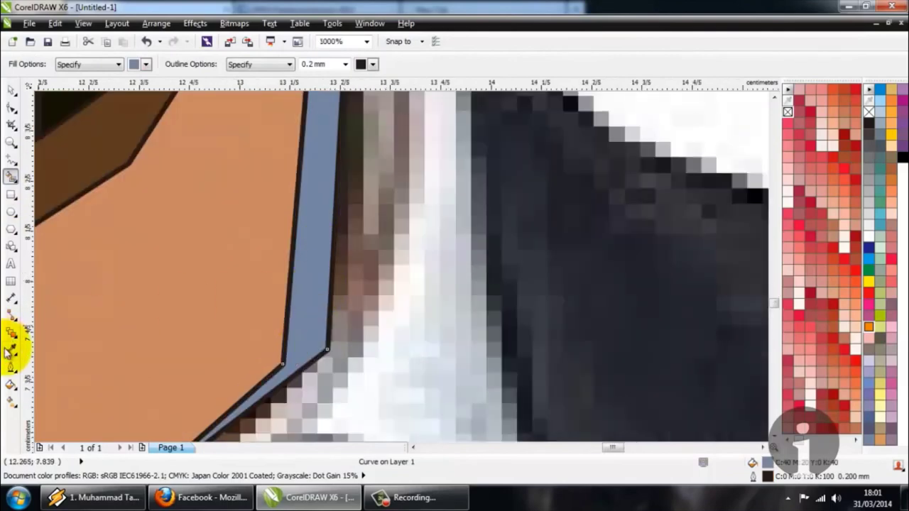
{"action": "left_click", "coordinate": [11, 347]}
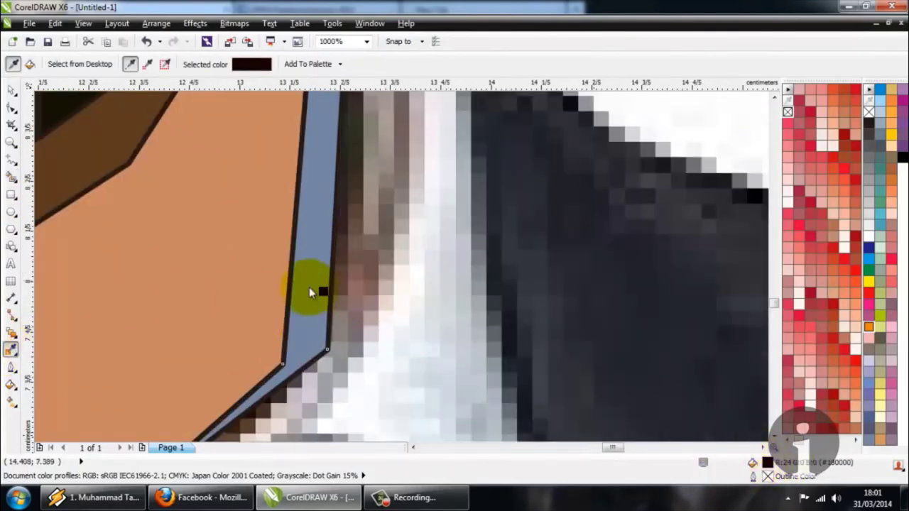
{"action": "left_click", "coordinate": [309, 291]}
Select all traced shapes on the portrait and remove their outlines
{"action": "scroll", "coordinate": [291, 266], "scroll_direction": "down", "scroll_amount": 6}
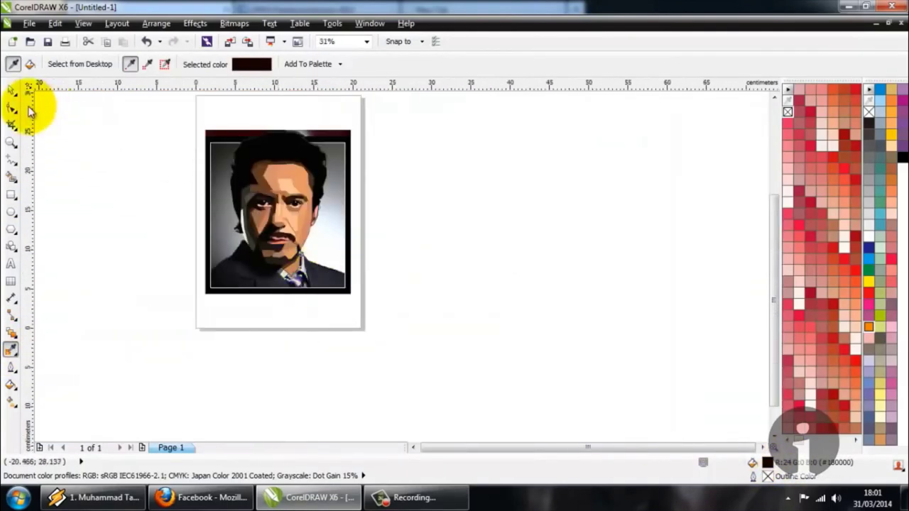
{"action": "left_click", "coordinate": [12, 91]}
{"action": "left_click_drag", "start_coordinate": [132, 118], "coordinate": [403, 339]}
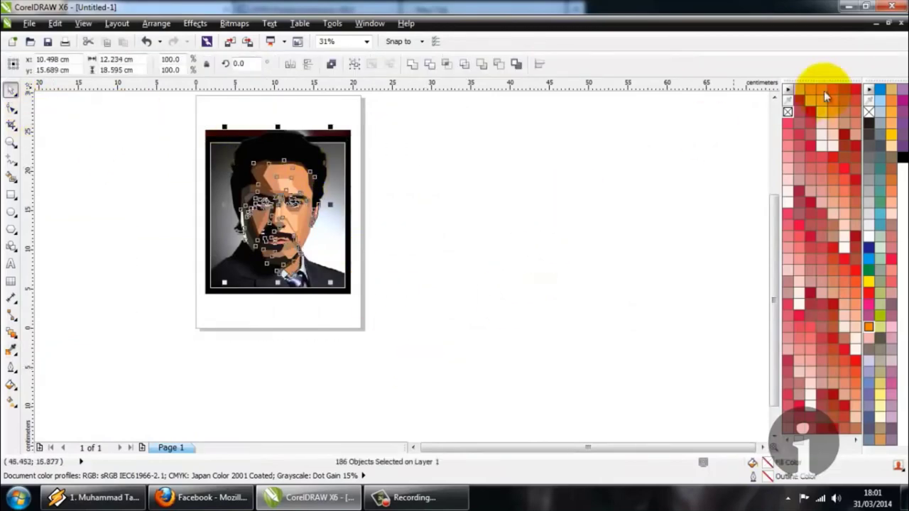
{"action": "right_click", "coordinate": [791, 113]}
{"action": "left_click", "coordinate": [426, 186]}
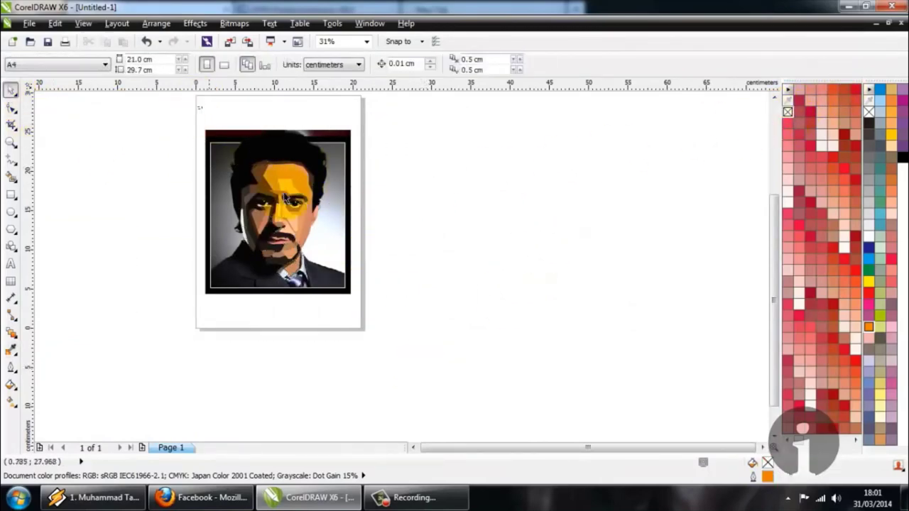
Try moving the traced shapes off the photo into the empty area beside the page, and undo the move
{"action": "left_click_drag", "start_coordinate": [284, 197], "coordinate": [488, 206]}
{"action": "left_click", "coordinate": [529, 220]}
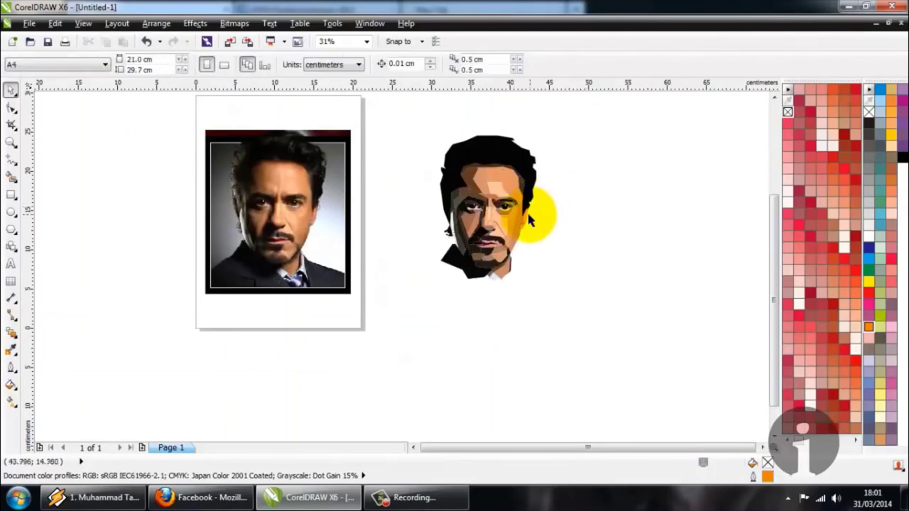
{"action": "scroll", "coordinate": [531, 221], "scroll_direction": "up", "scroll_amount": 2}
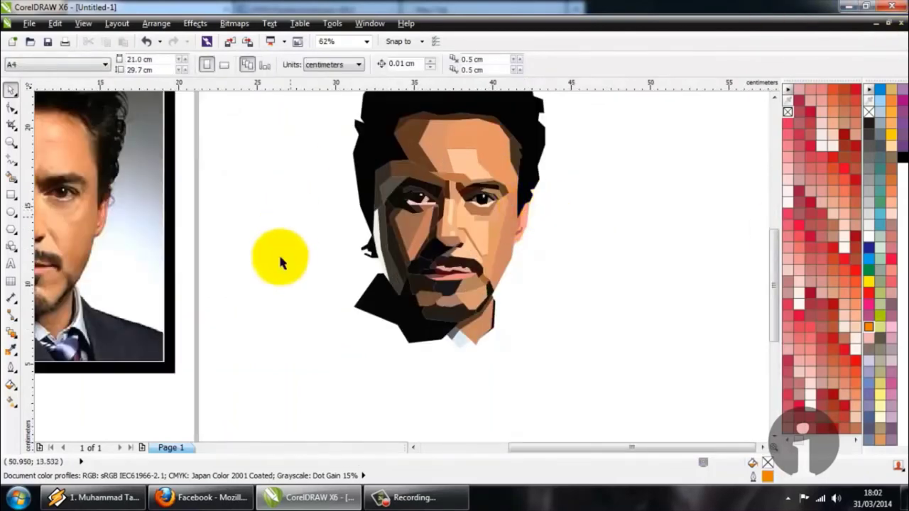
{"action": "key", "text": "ctrl+z"}
Examine the traced portrait in place over the photo, both as a whole and close up
{"action": "scroll", "coordinate": [284, 249], "scroll_direction": "down", "scroll_amount": 2}
{"action": "left_click_drag", "start_coordinate": [64, 127], "coordinate": [302, 361]}
{"action": "left_click", "coordinate": [436, 192]}
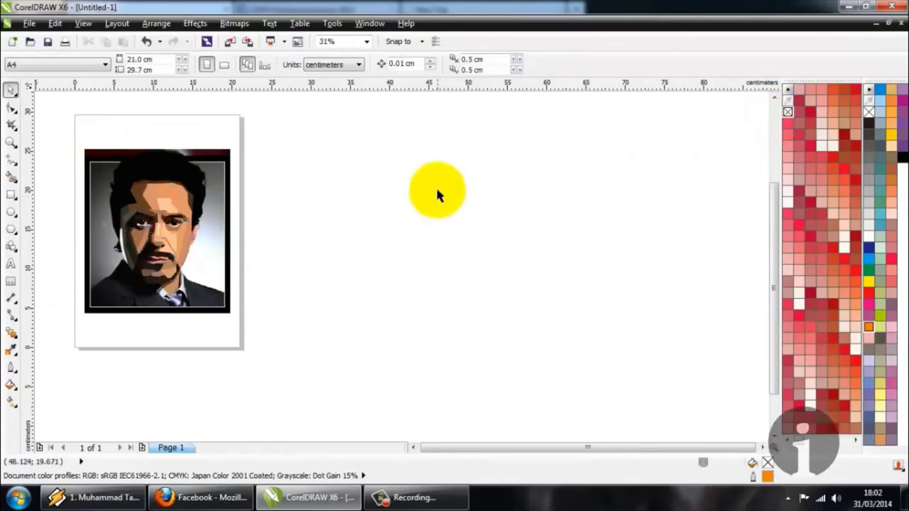
{"action": "scroll", "coordinate": [436, 191], "scroll_direction": "down", "scroll_amount": 1}
{"action": "scroll", "coordinate": [310, 188], "scroll_direction": "up", "scroll_amount": 2}
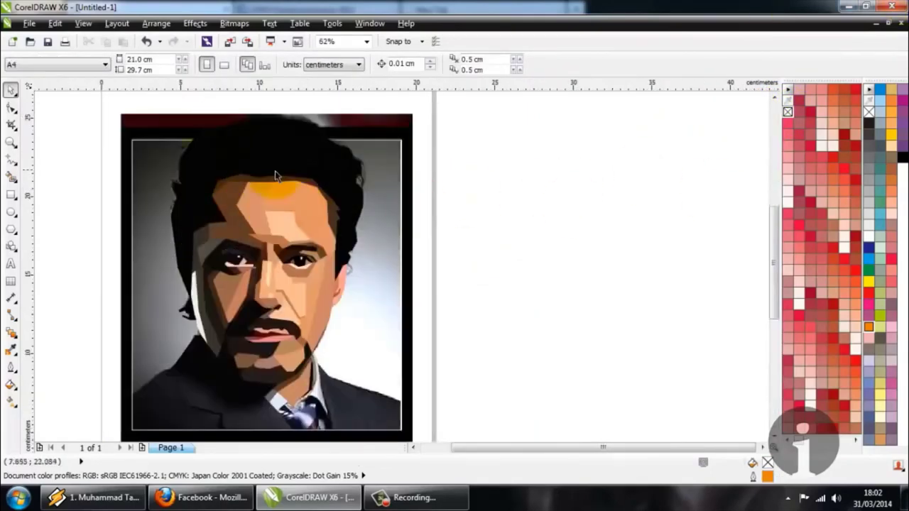
{"action": "scroll", "coordinate": [275, 170], "scroll_direction": "down", "scroll_amount": 1}
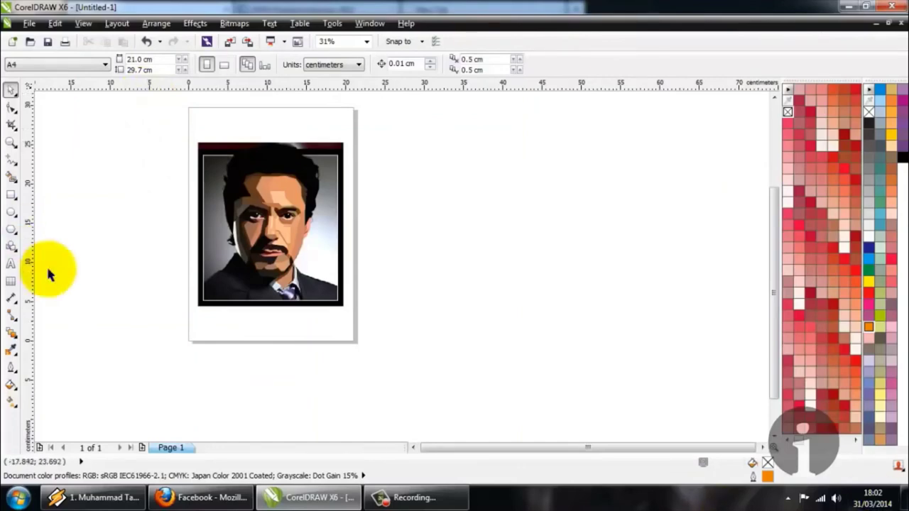
{"action": "scroll", "coordinate": [283, 213], "scroll_direction": "up", "scroll_amount": 1}
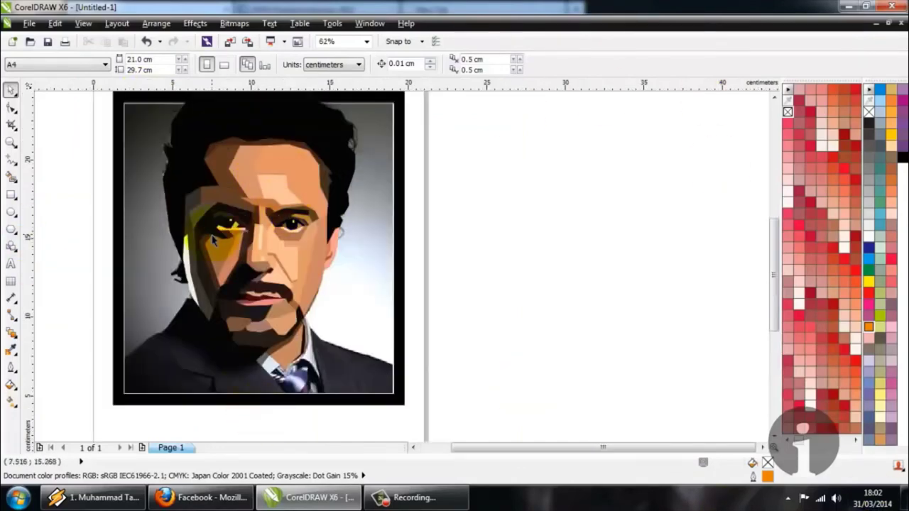
{"action": "scroll", "coordinate": [213, 240], "scroll_direction": "down", "scroll_amount": 1}
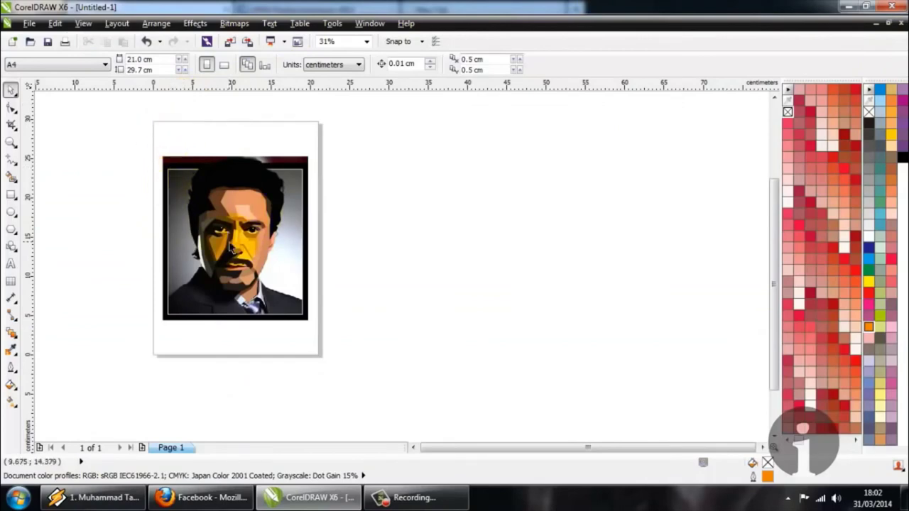
{"action": "scroll", "coordinate": [231, 247], "scroll_direction": "up", "scroll_amount": 1}
{"action": "scroll", "coordinate": [132, 197], "scroll_direction": "down", "scroll_amount": 1}
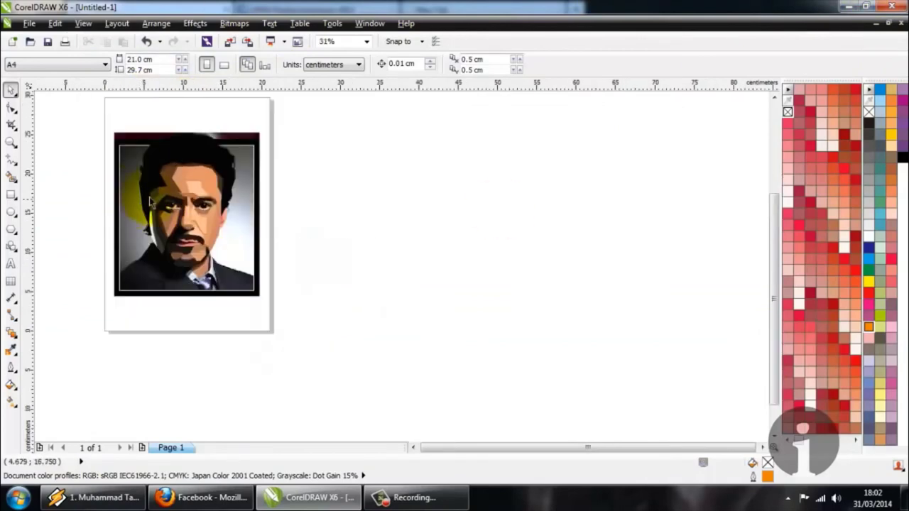
Add a second page to the document, and copy all traced shapes from Page 1
{"action": "left_click", "coordinate": [142, 448]}
{"action": "left_click", "coordinate": [164, 448]}
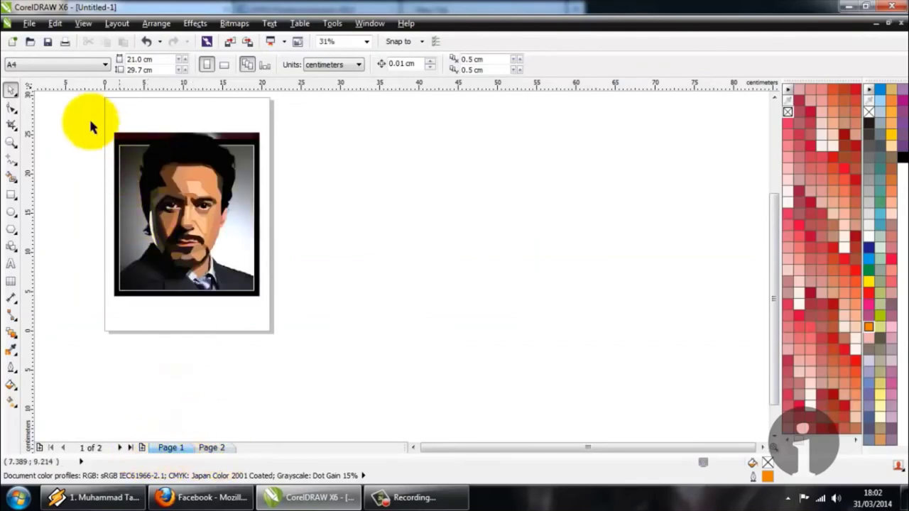
{"action": "left_click_drag", "start_coordinate": [82, 107], "coordinate": [324, 348]}
{"action": "right_click", "coordinate": [193, 207]}
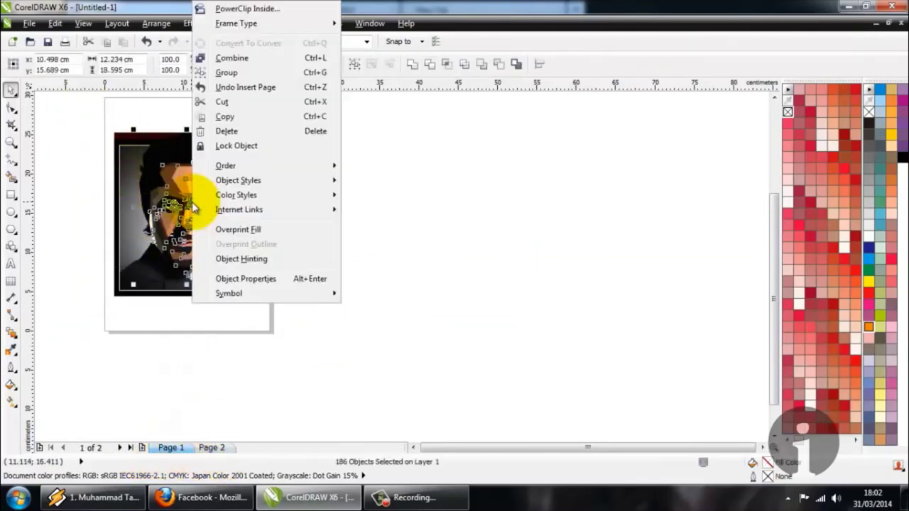
{"action": "left_click", "coordinate": [229, 118]}
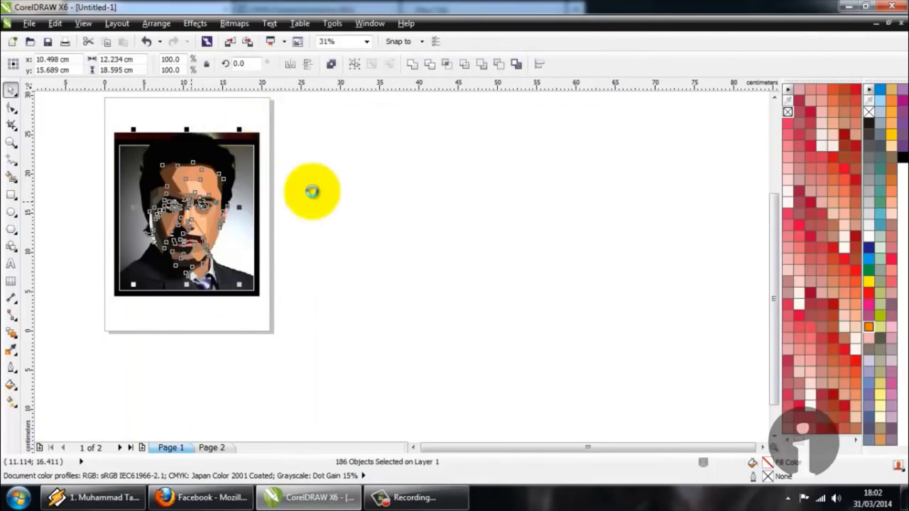
{"action": "left_click", "coordinate": [313, 195]}
Paste the copied portrait shapes onto Page 2 without the photo
{"action": "left_click", "coordinate": [212, 448]}
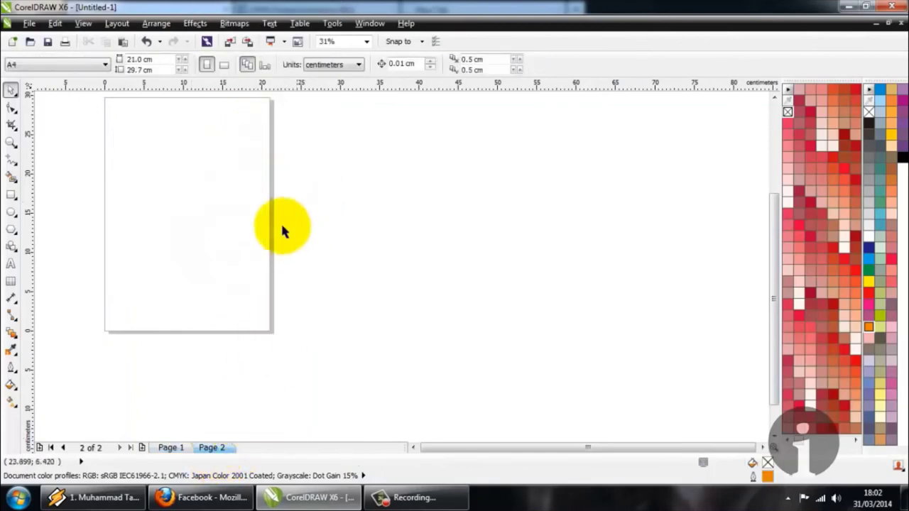
{"action": "right_click", "coordinate": [188, 195]}
{"action": "left_click", "coordinate": [198, 282]}
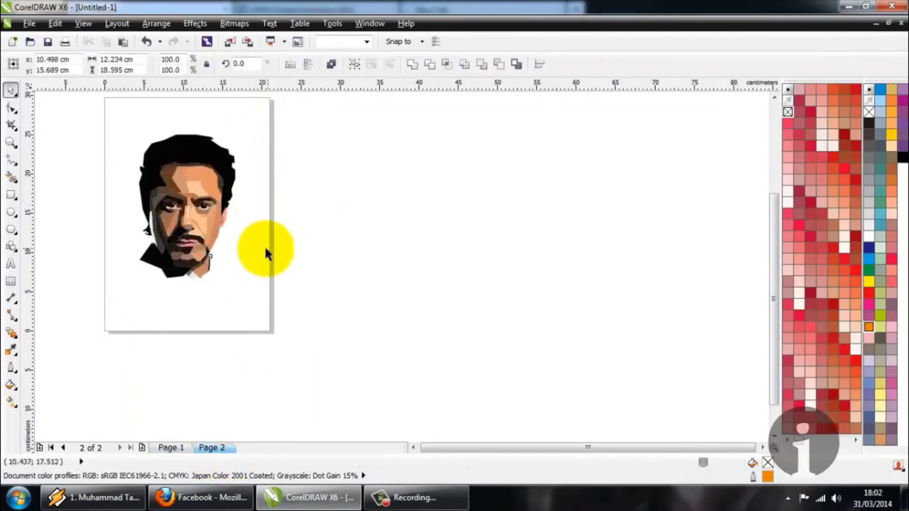
{"action": "left_click", "coordinate": [266, 252]}
{"action": "scroll", "coordinate": [265, 250], "scroll_direction": "down", "scroll_amount": 1}
{"action": "scroll", "coordinate": [222, 217], "scroll_direction": "up", "scroll_amount": 2}
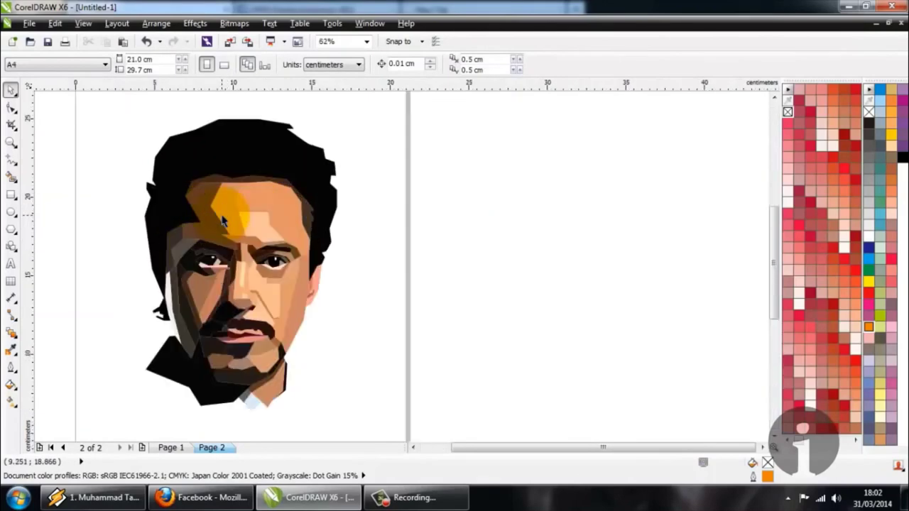
Export the artwork to the Desktop as a JPG - JPEG Bitmaps file named Skin Tone Tony Stark
{"action": "left_click", "coordinate": [257, 48]}
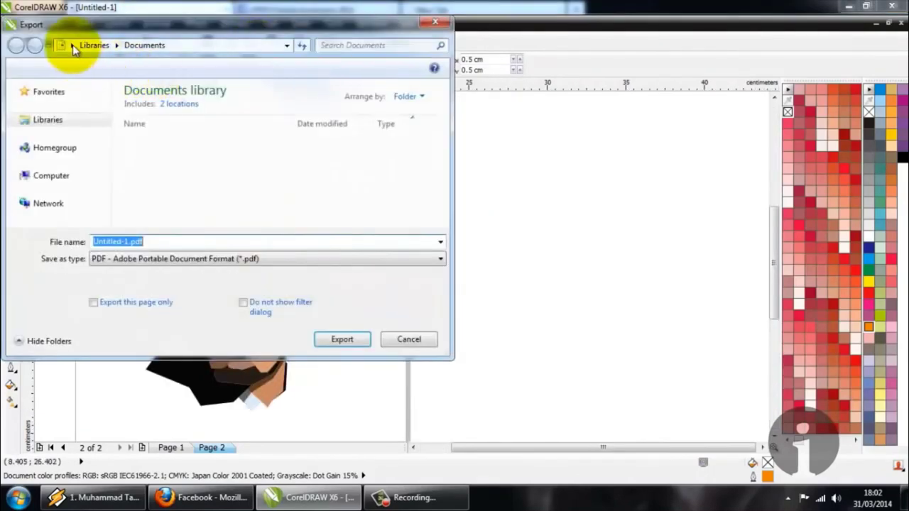
{"action": "left_click", "coordinate": [73, 44]}
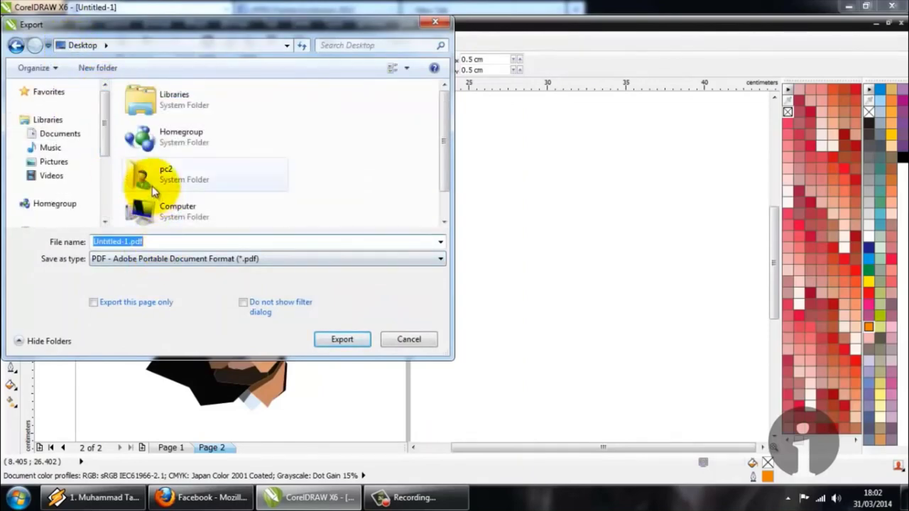
{"action": "type", "text": "Ski"}
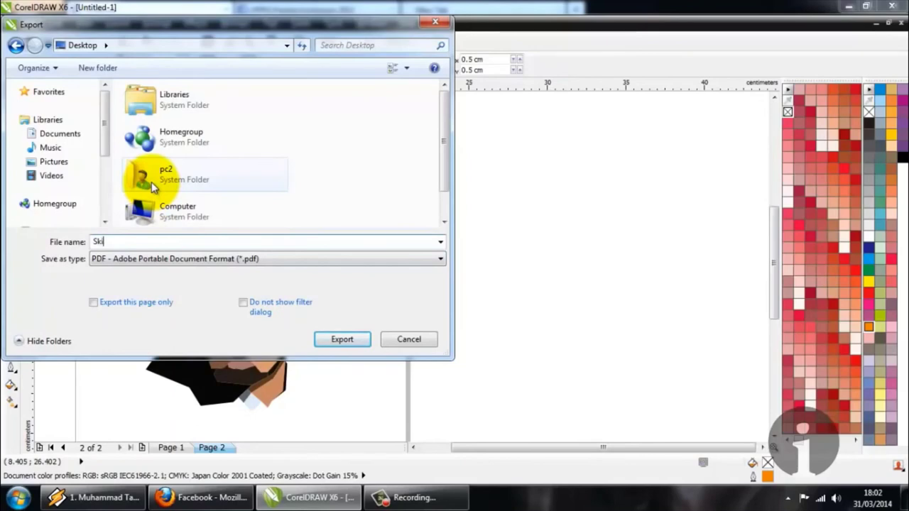
{"action": "type", "text": "n Tone Tony Stark"}
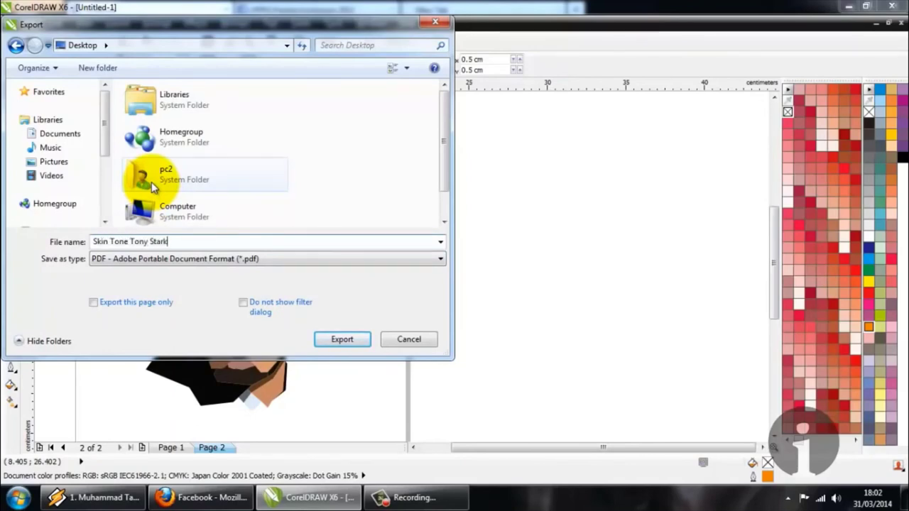
{"action": "left_click", "coordinate": [266, 258]}
{"action": "scroll", "coordinate": [266, 259], "scroll_direction": "down", "scroll_amount": 1}
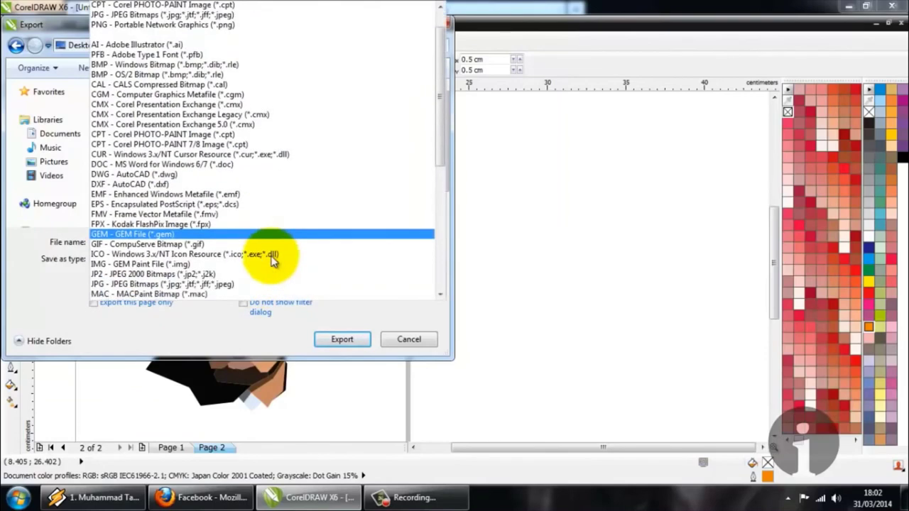
{"action": "left_click", "coordinate": [253, 274]}
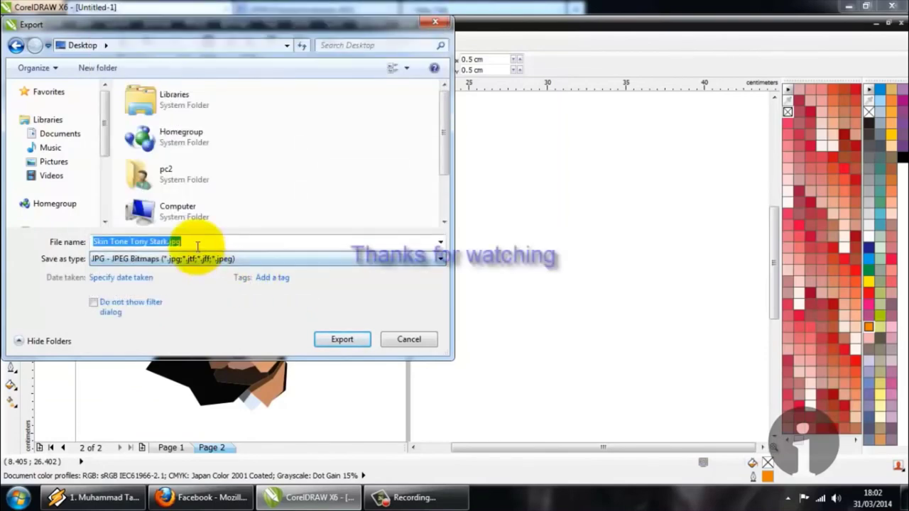
{"action": "left_click", "coordinate": [339, 340]}
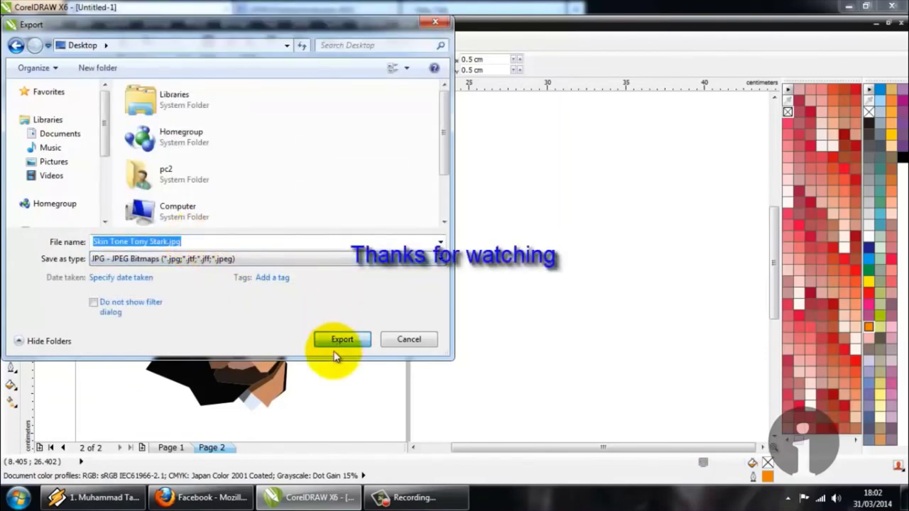